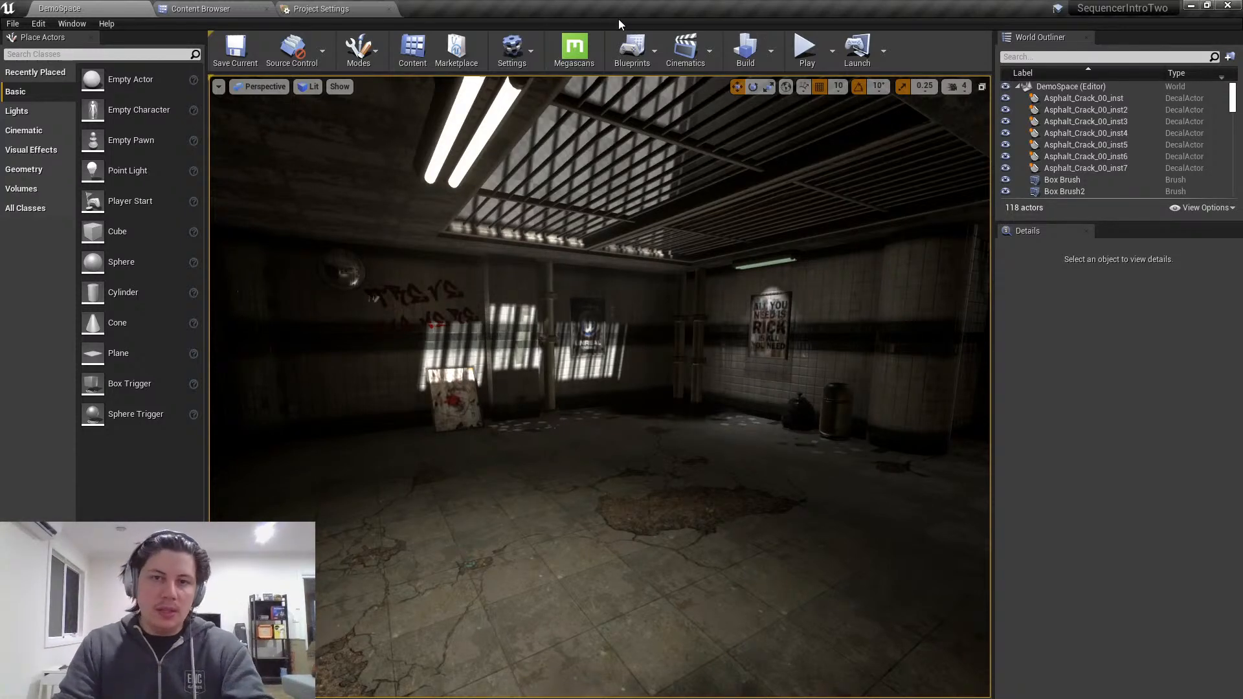
right_click_drag(606, 305, 356, 302)
key("F11")
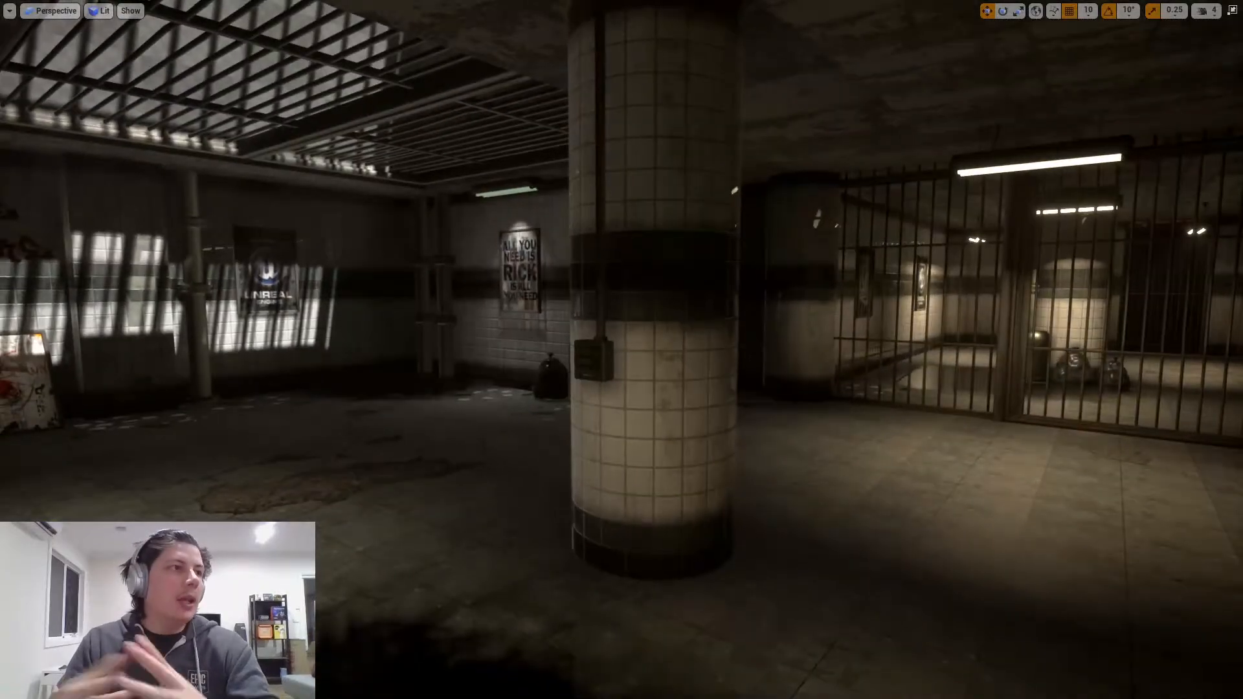
right_click_drag(355, 302, 304, 302)
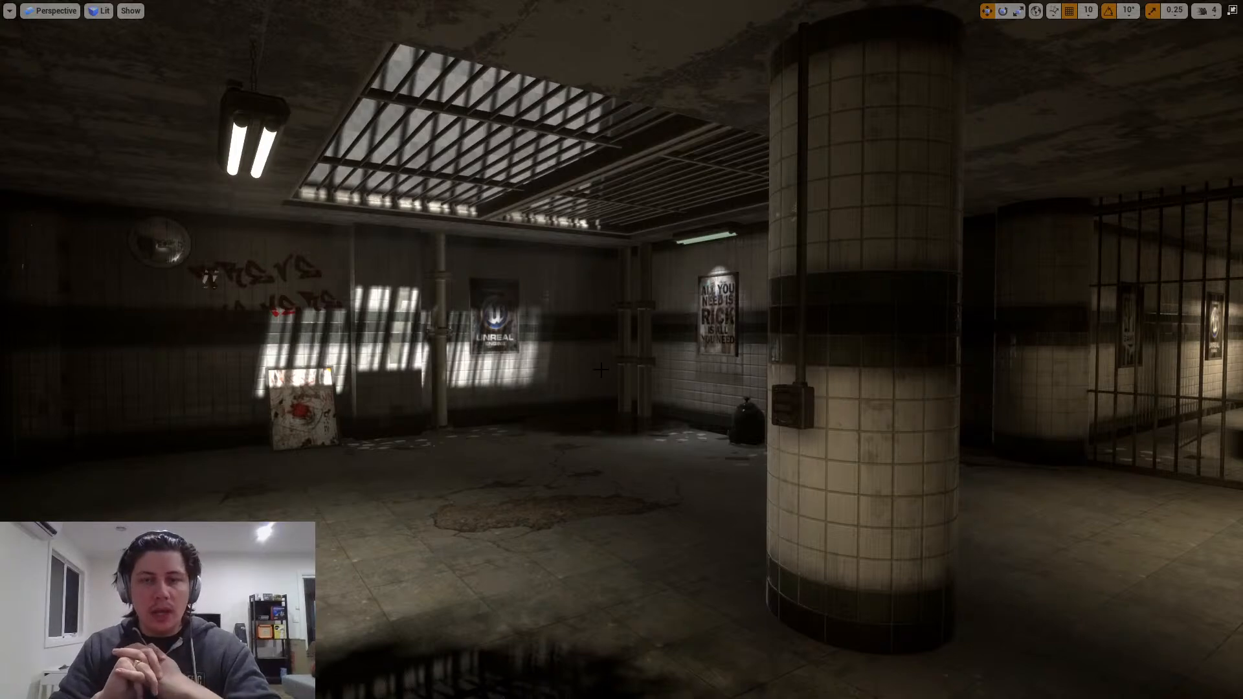
key("F11")
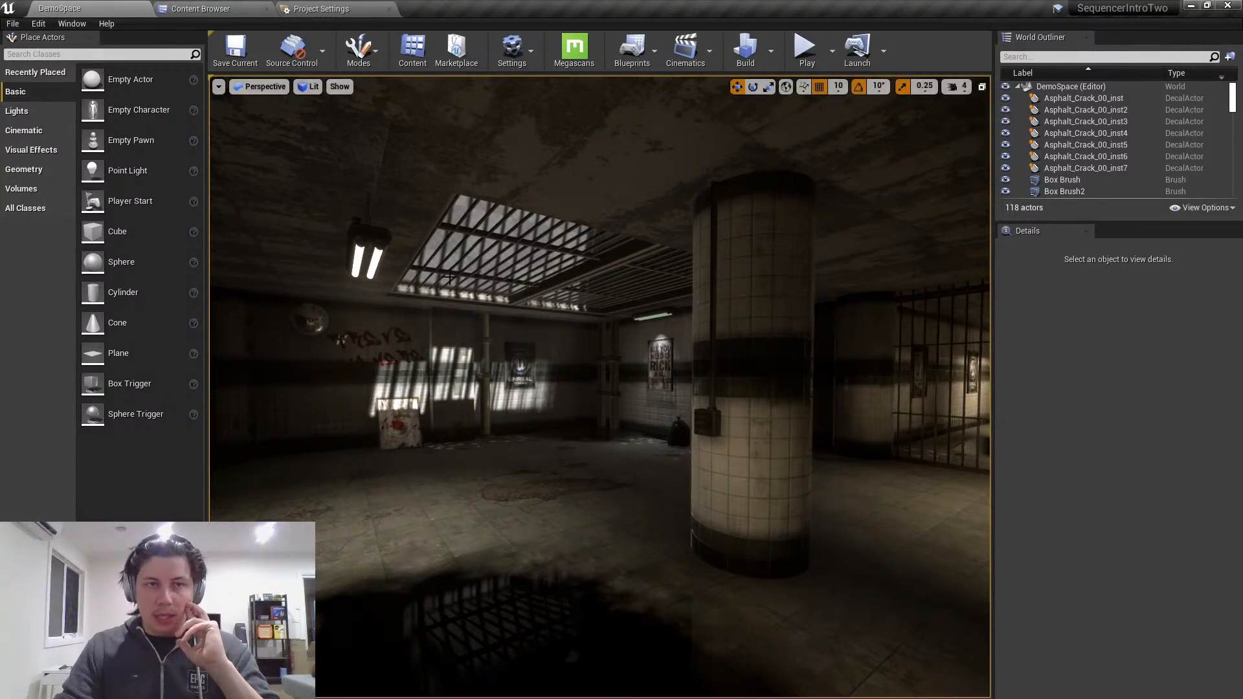
- Open the subwaySequencer_P level from the Maps folder
left_click(13, 24)
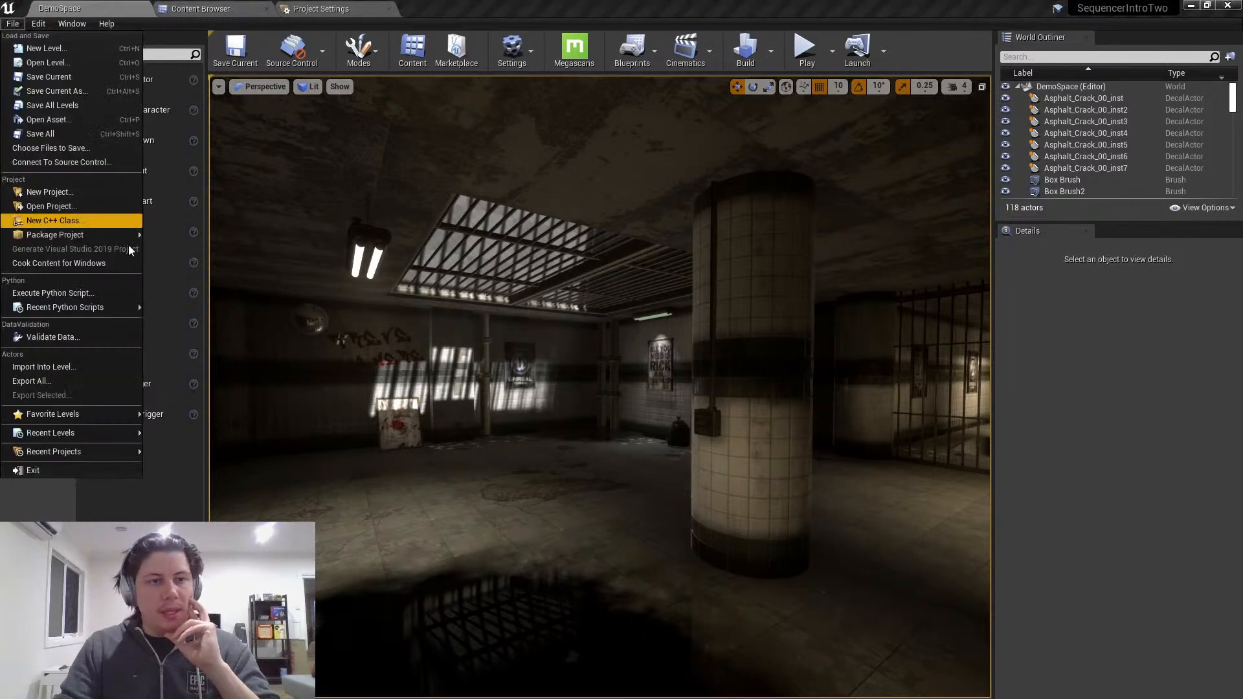
mouse_move(133, 433)
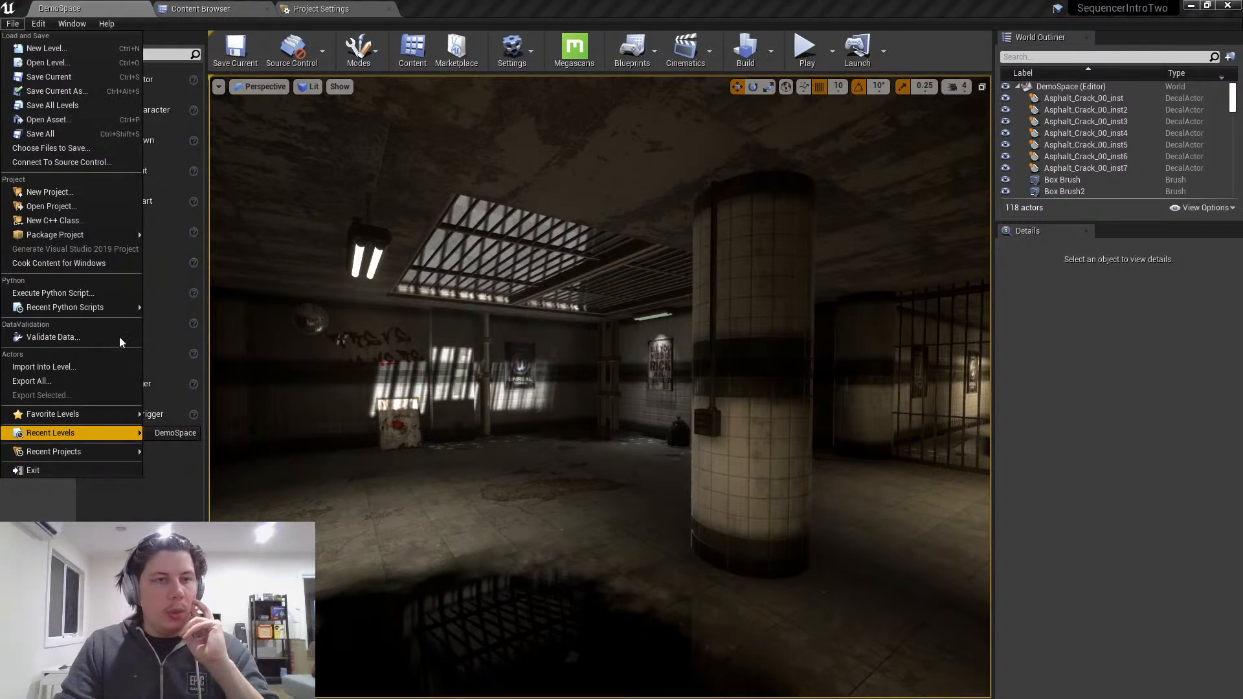
left_click(40, 67)
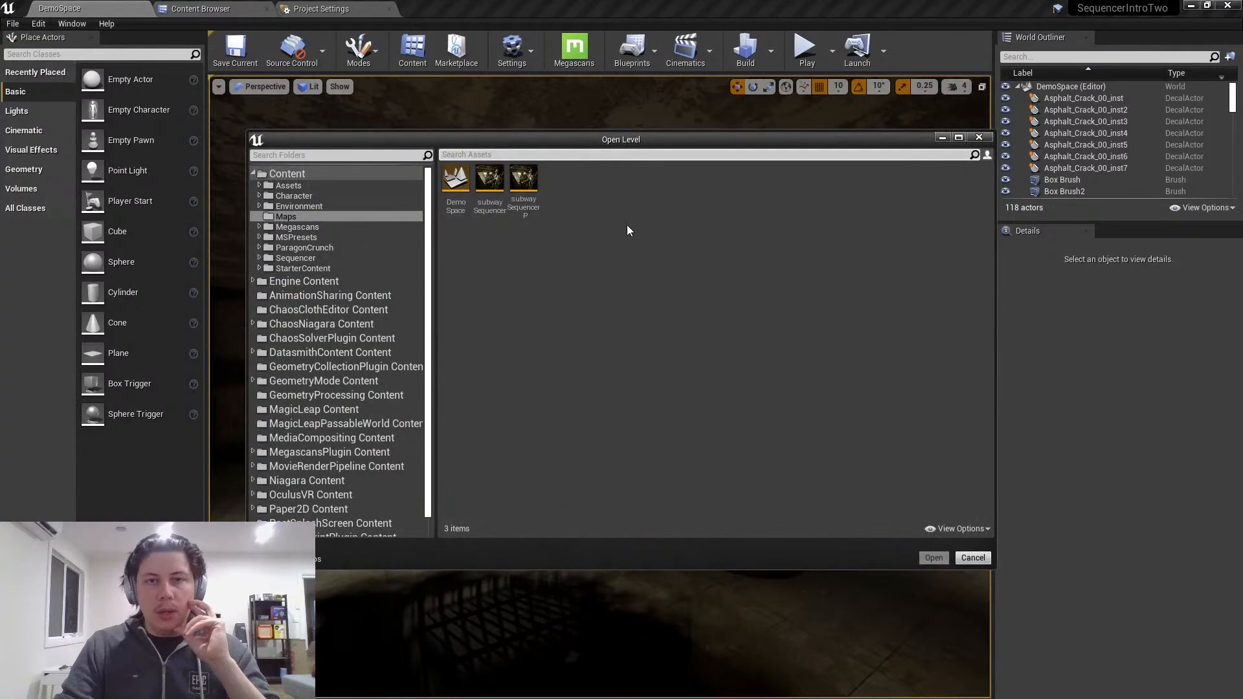
left_click(529, 188)
double_click(529, 185)
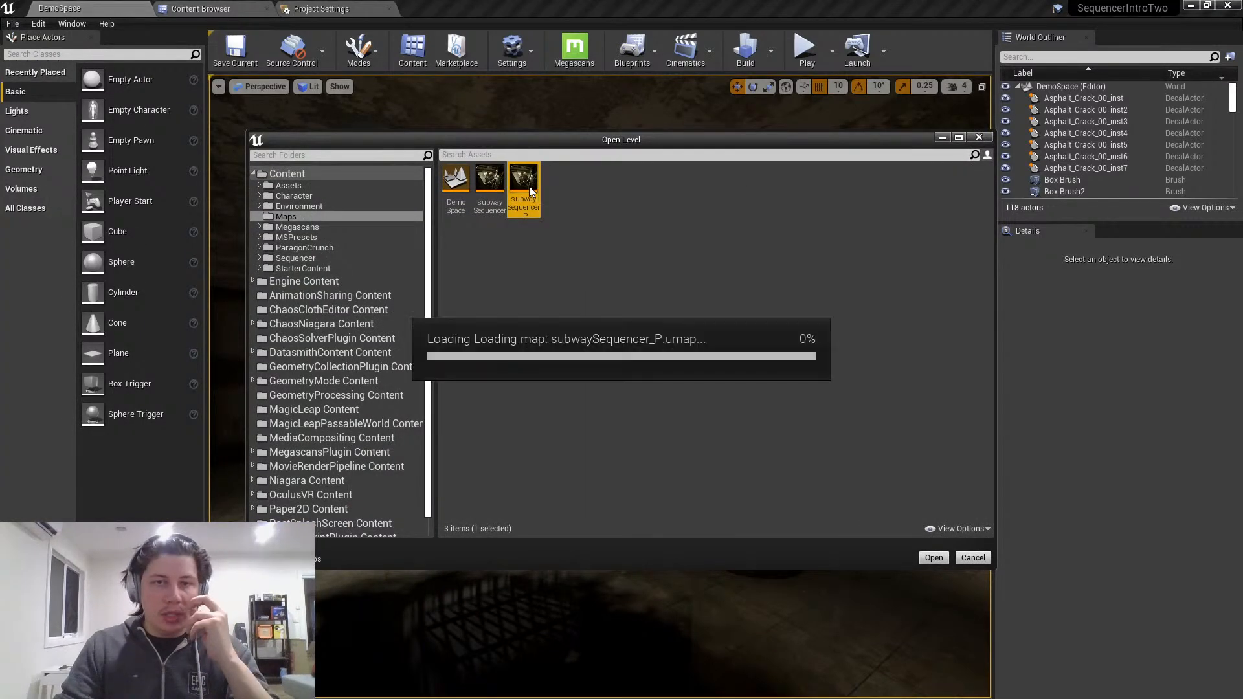
- Open the SubwaySequencerMASTER cinematic and play and scrub through its shots, examining the shot and audio tracks
left_click(710, 49)
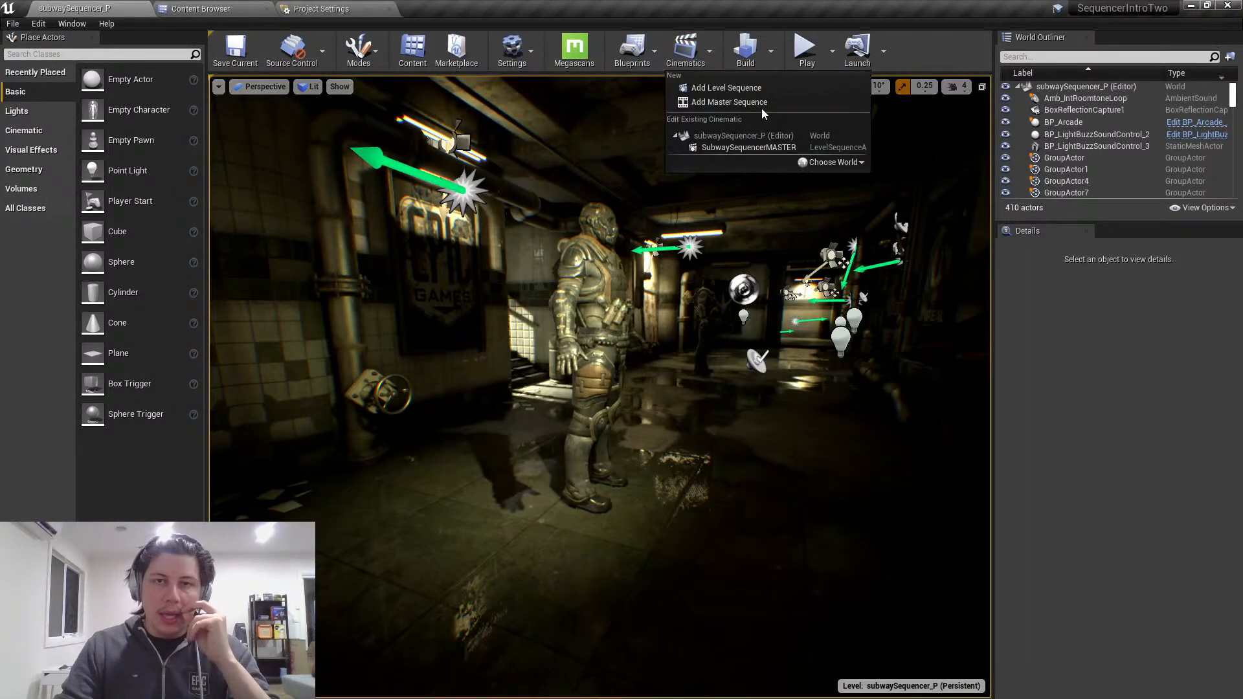
left_click(751, 146)
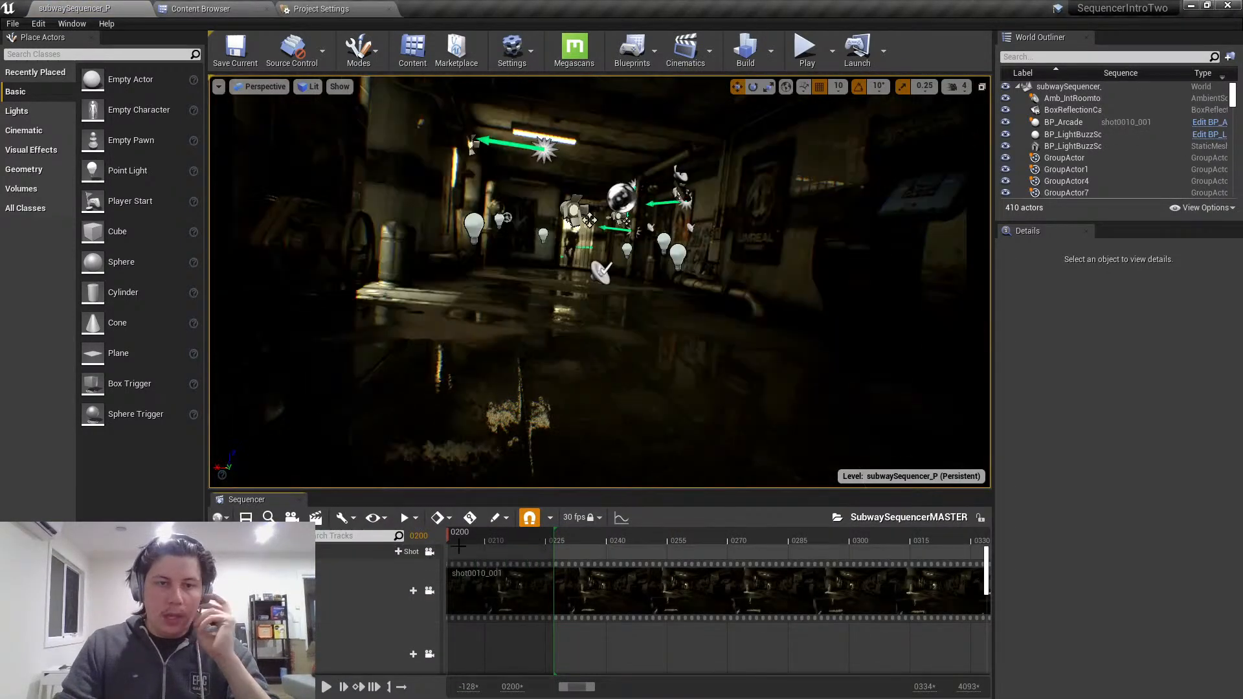
left_click_drag(597, 538, 891, 541)
key("space")
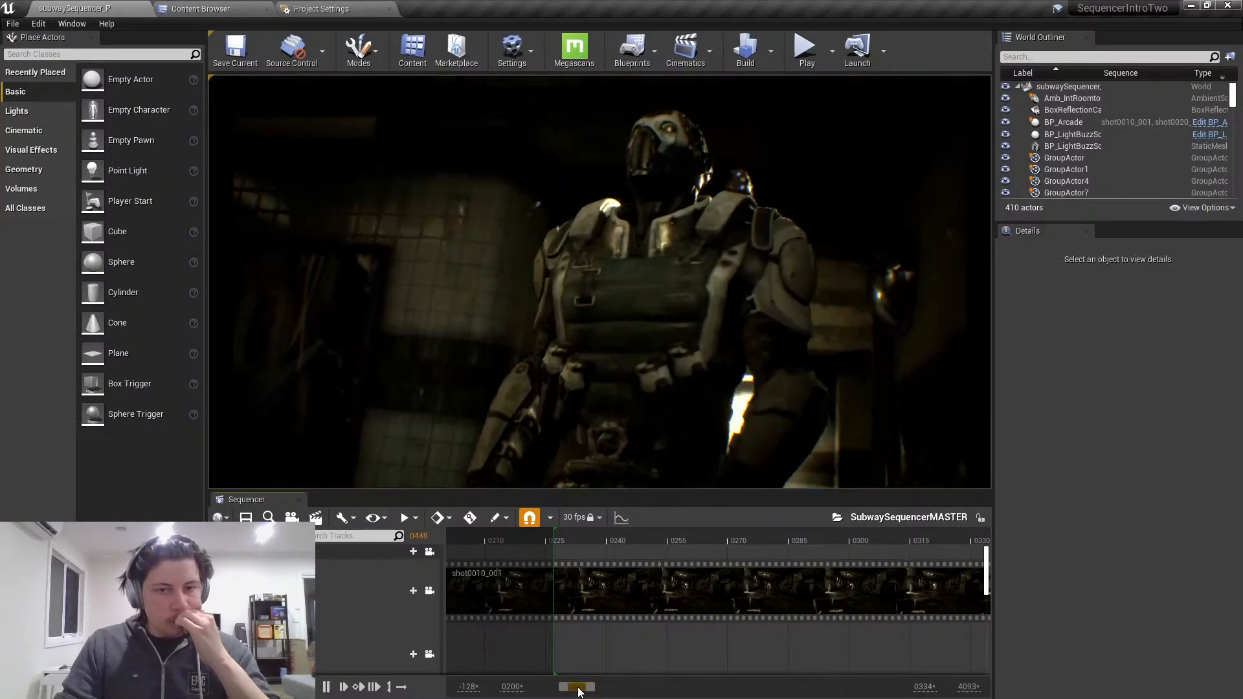
left_click_drag(580, 691, 599, 691)
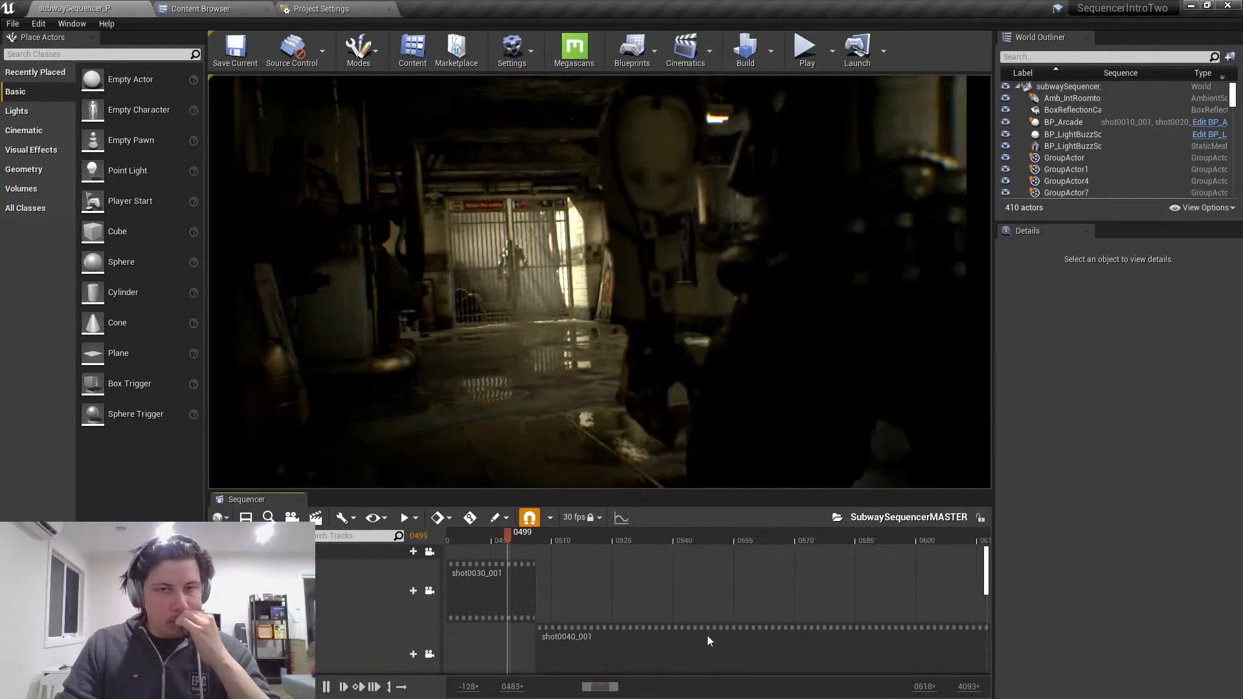
scroll(818, 597, "down", 3)
scroll(835, 613, "up", 3)
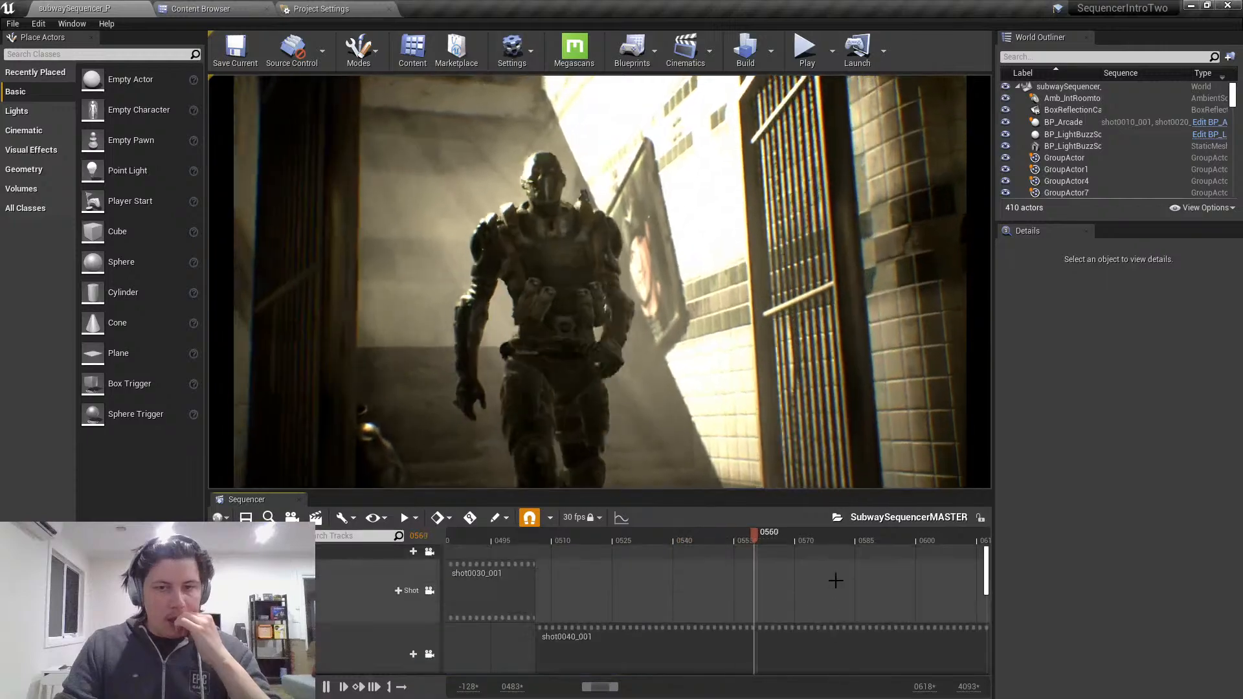
left_click(791, 537)
left_click_drag(791, 536, 583, 537)
scroll(554, 611, "down", 3)
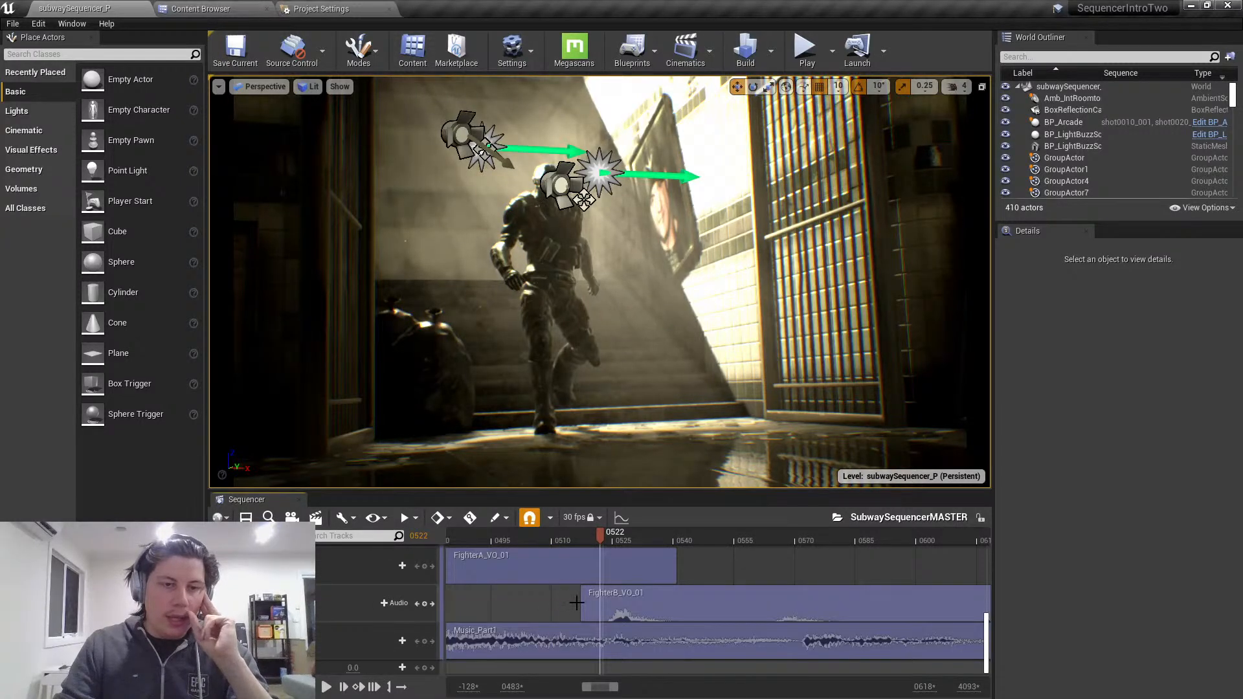
scroll(575, 603, "up", 3)
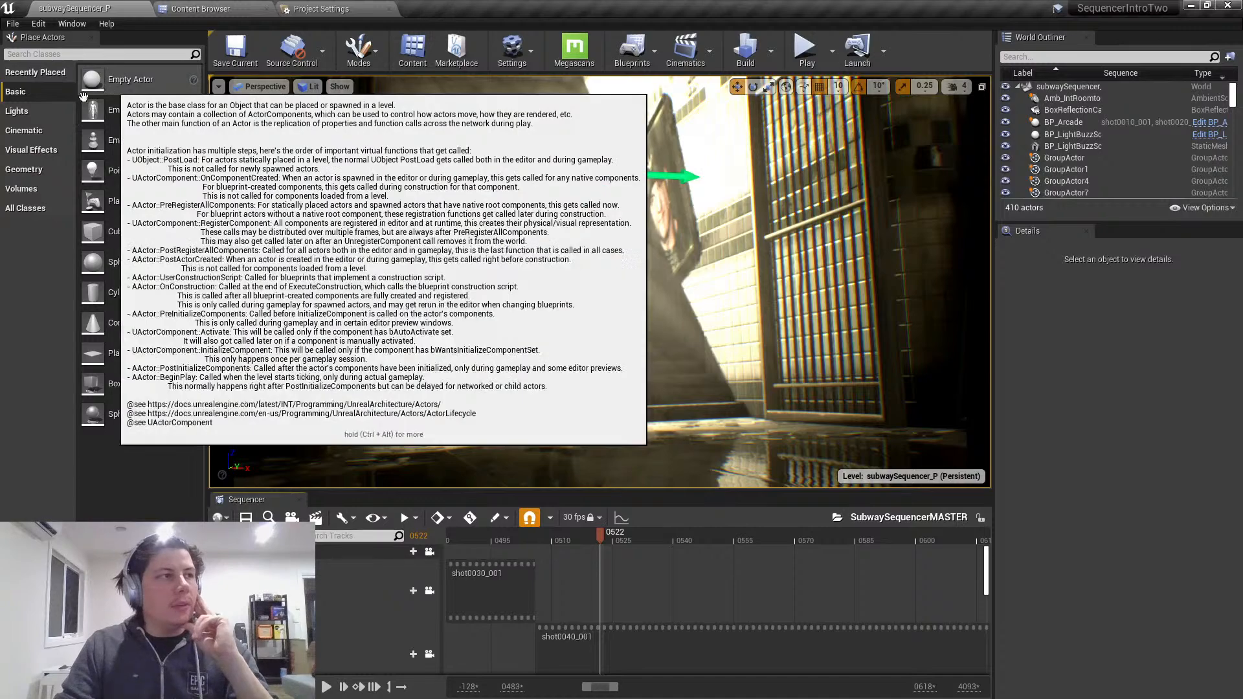
- Reopen the DemoSpace level and close the empty Sequencer panel
left_click(12, 23)
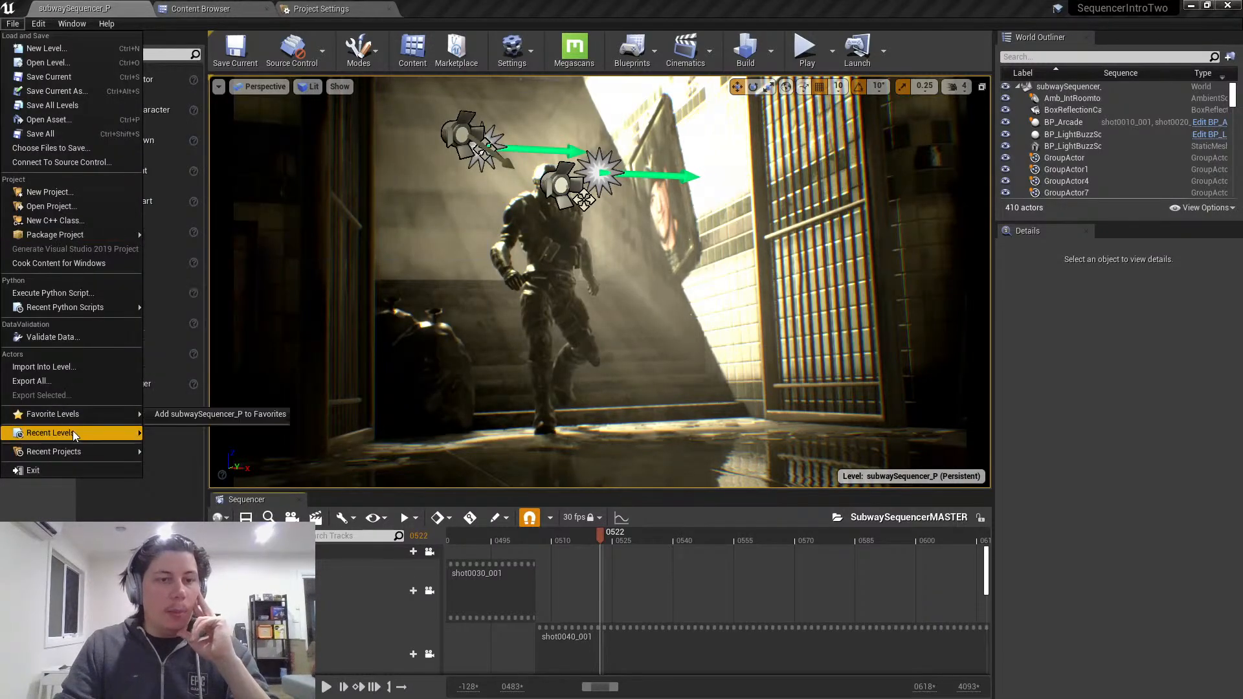
left_click(192, 447)
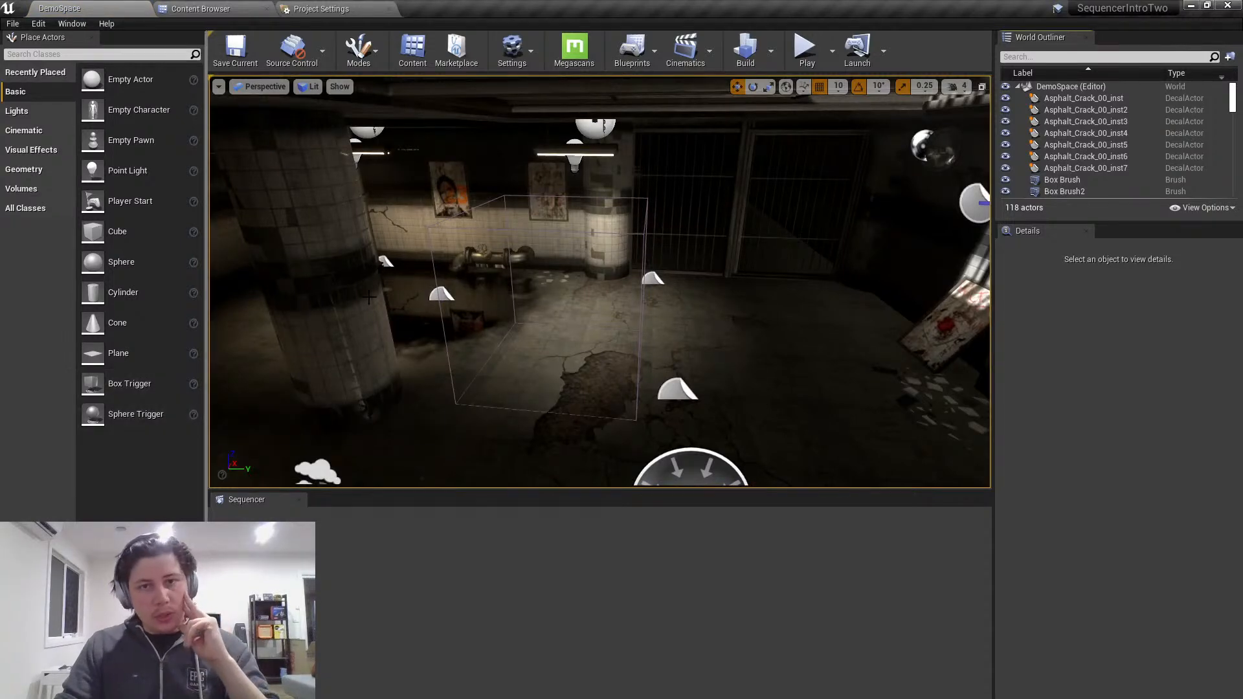
right_click_drag(596, 250, 718, 264)
key("g")
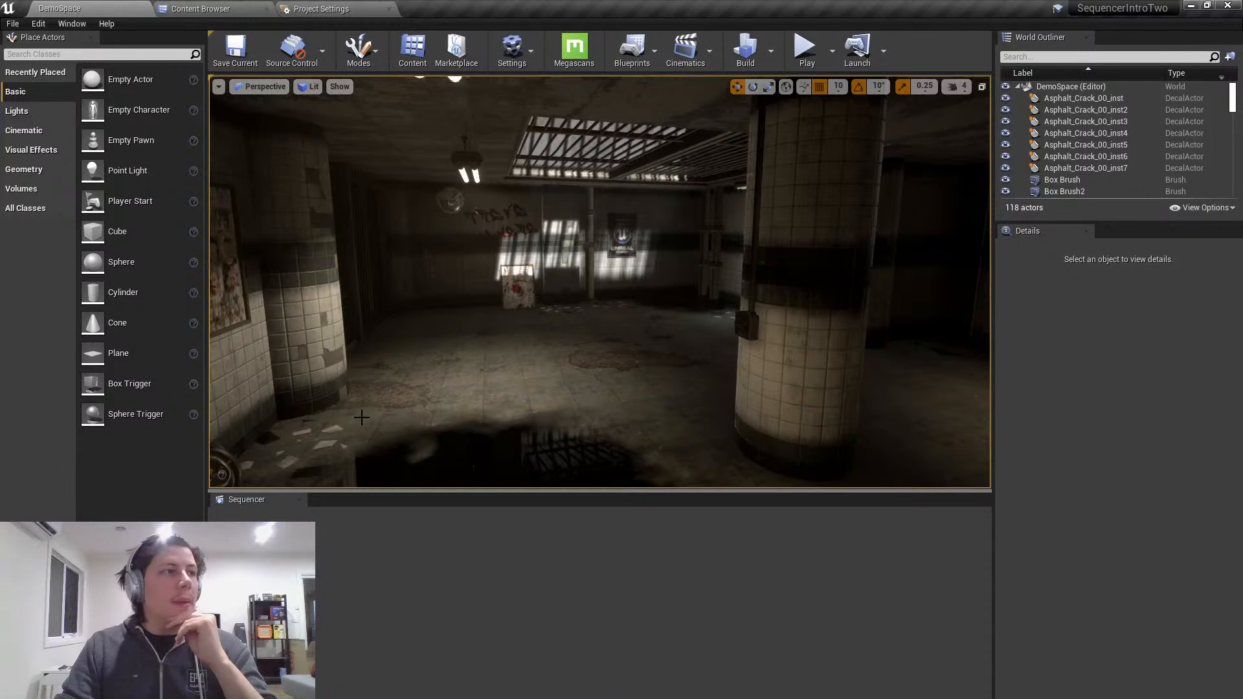
left_click(299, 500)
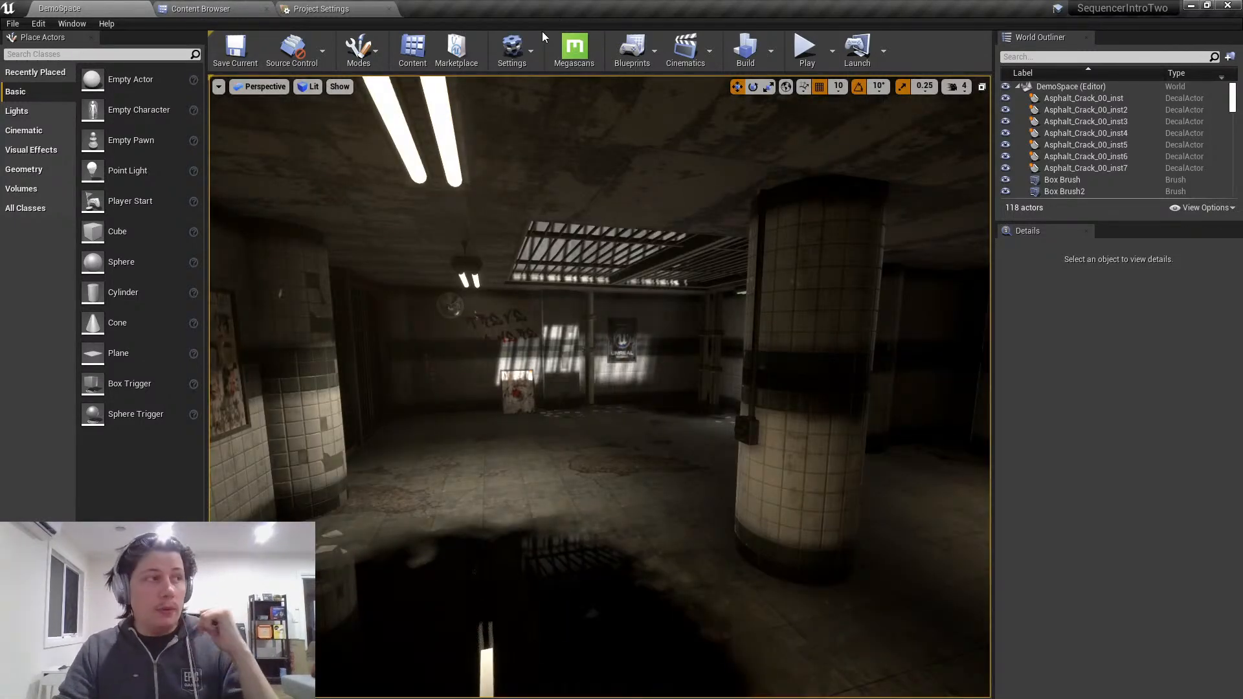
- Load the Default Editor Layout and dock the Content Browser as a tab next to the DemoSpace level tab
left_click(73, 25)
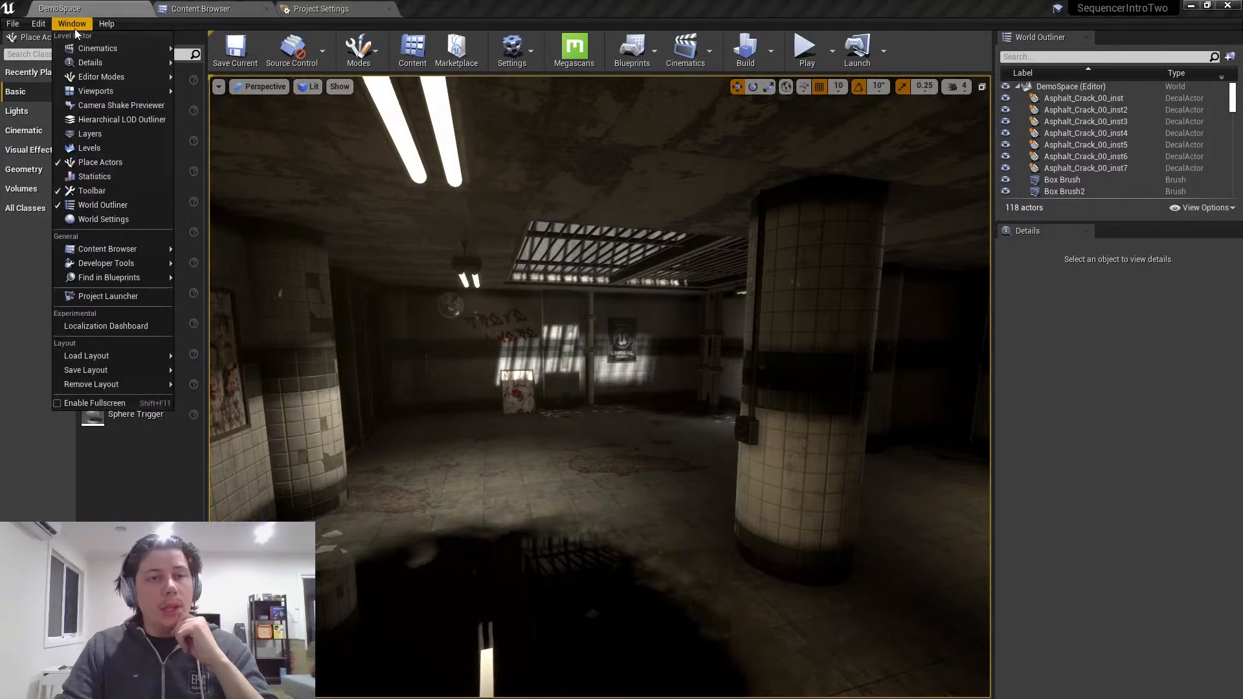
mouse_move(151, 355)
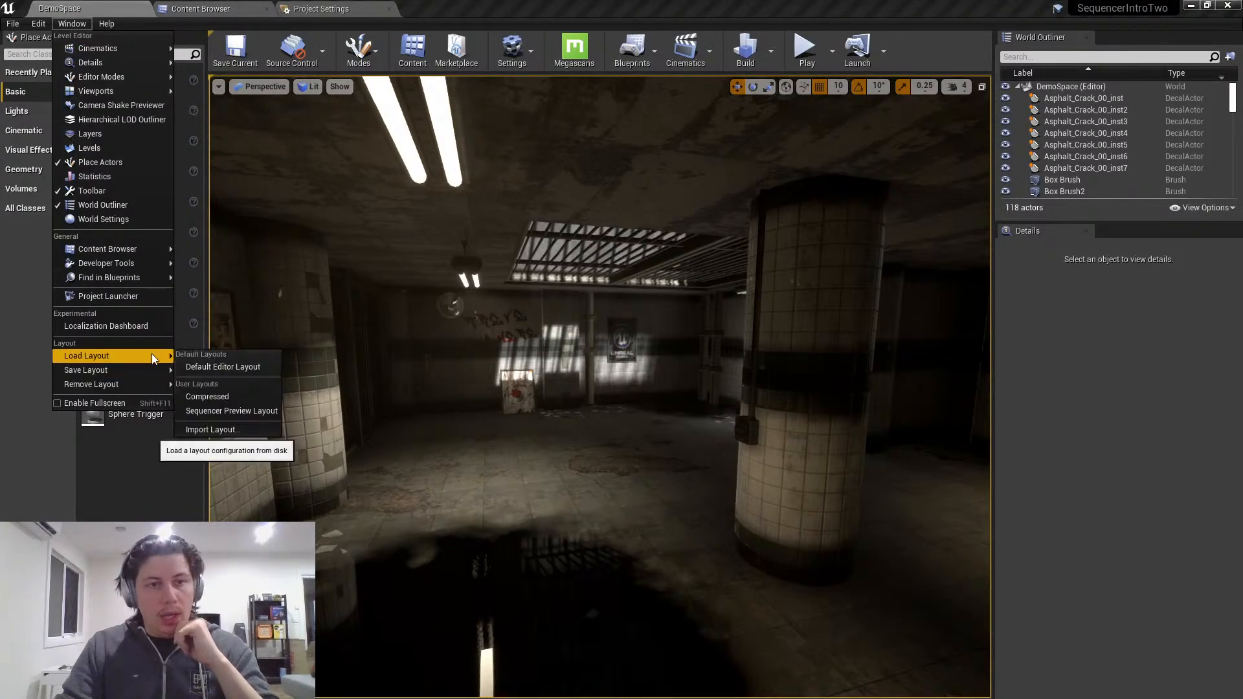
left_click(232, 368)
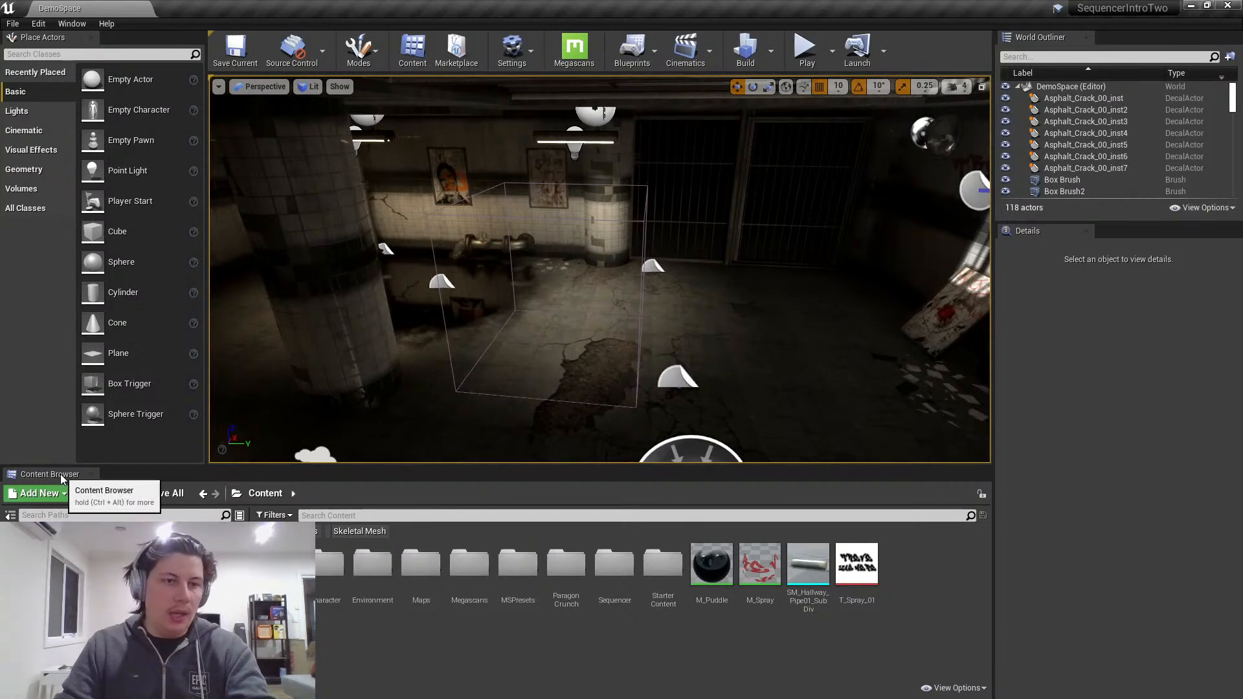
left_click_drag(56, 475, 220, 9)
left_click(102, 6)
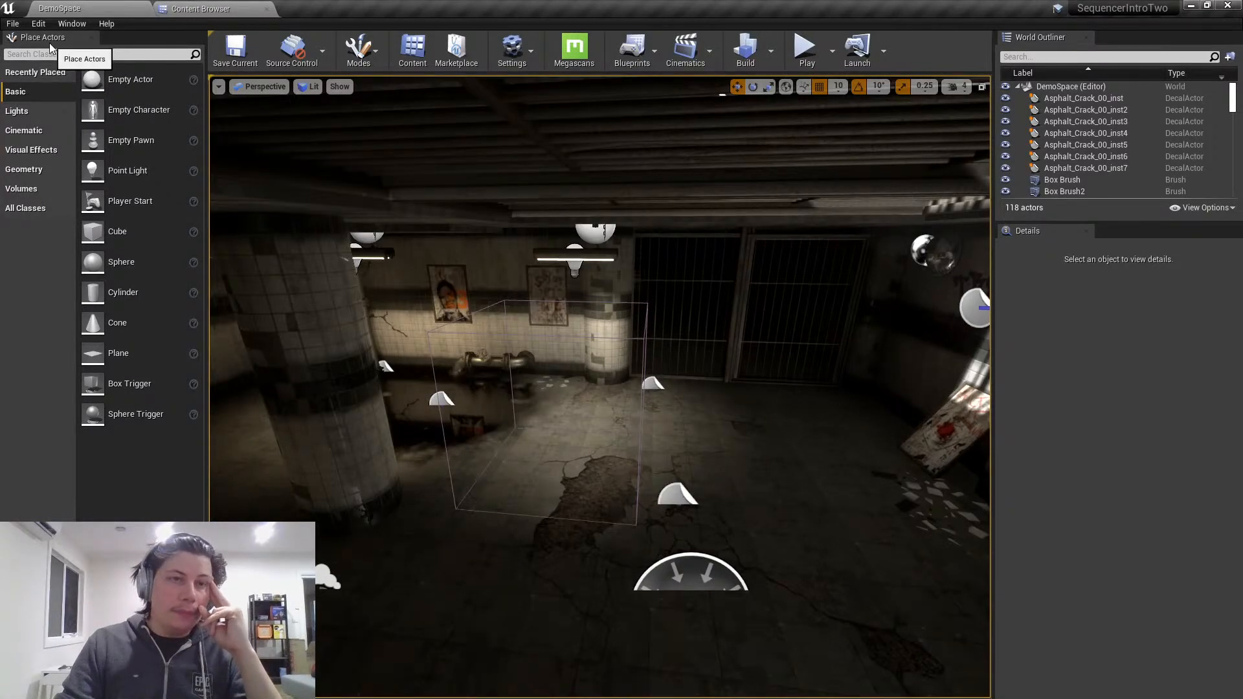
- Dock the Place Actors panel beside Details and hide the World Outliner's tab
left_click_drag(40, 41, 1116, 232)
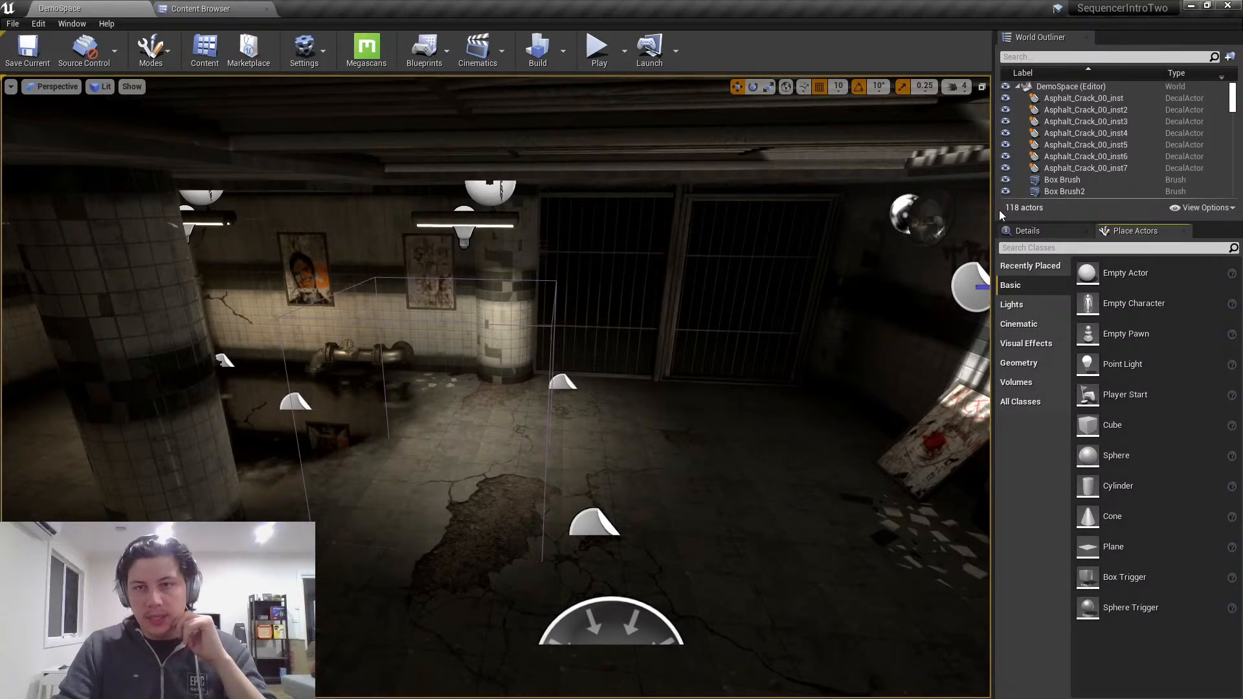
left_click_drag(995, 211, 1025, 221)
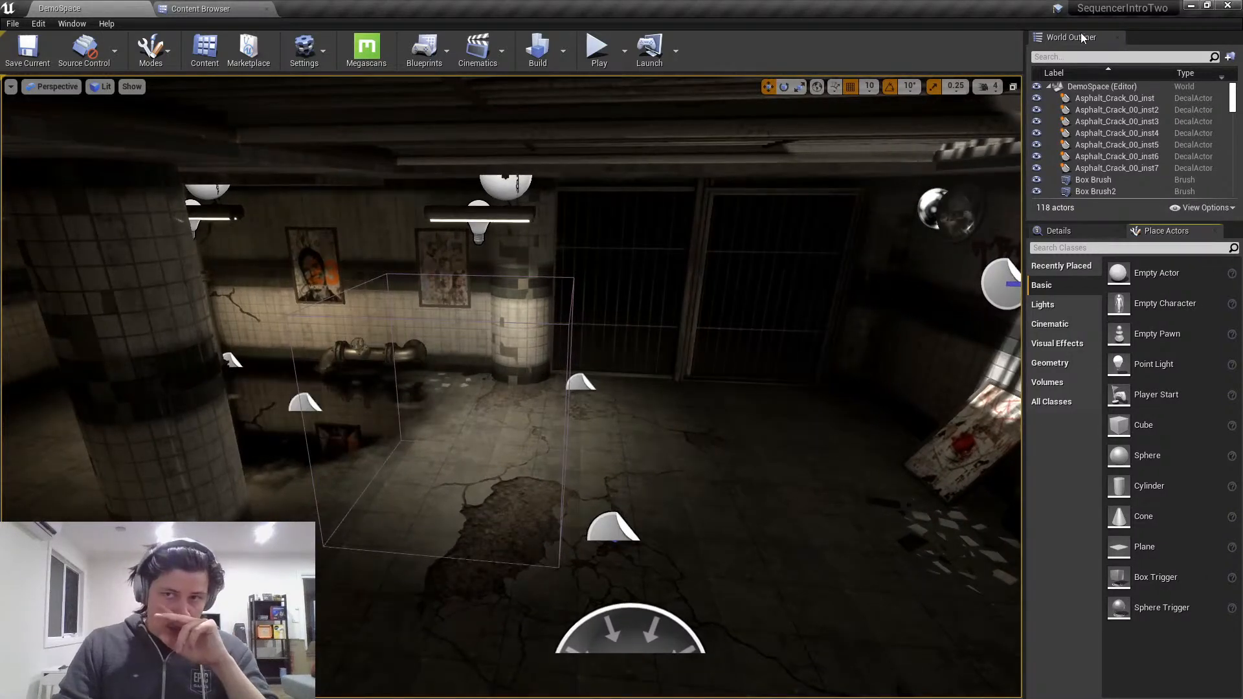
right_click(1078, 37)
left_click(1103, 56)
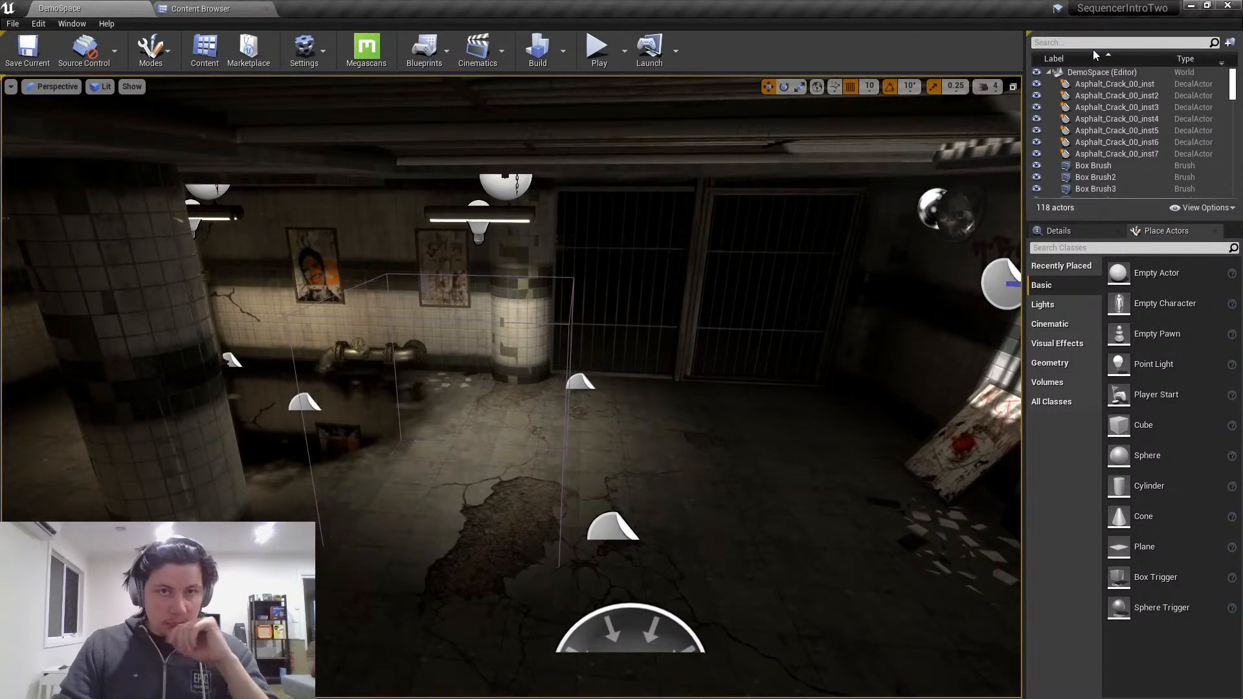
- Try the Use Small Tool Bar Icons option in Editor Preferences, then turn it off again
left_click(39, 24)
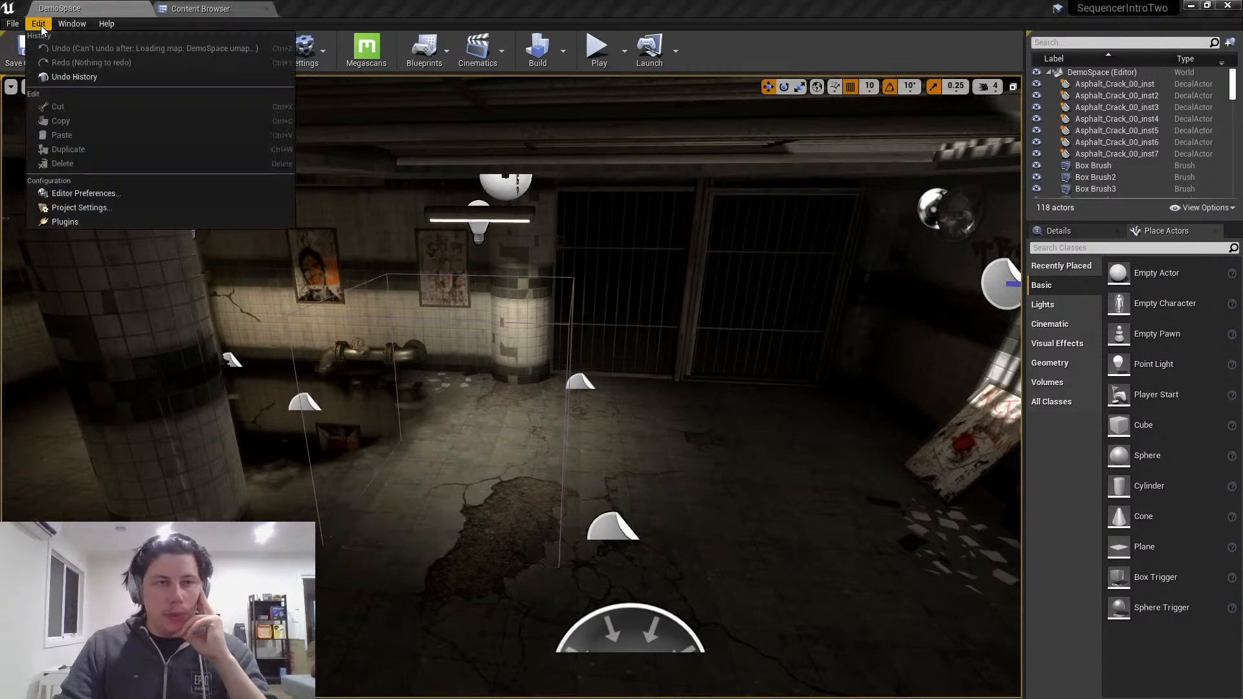
left_click(121, 193)
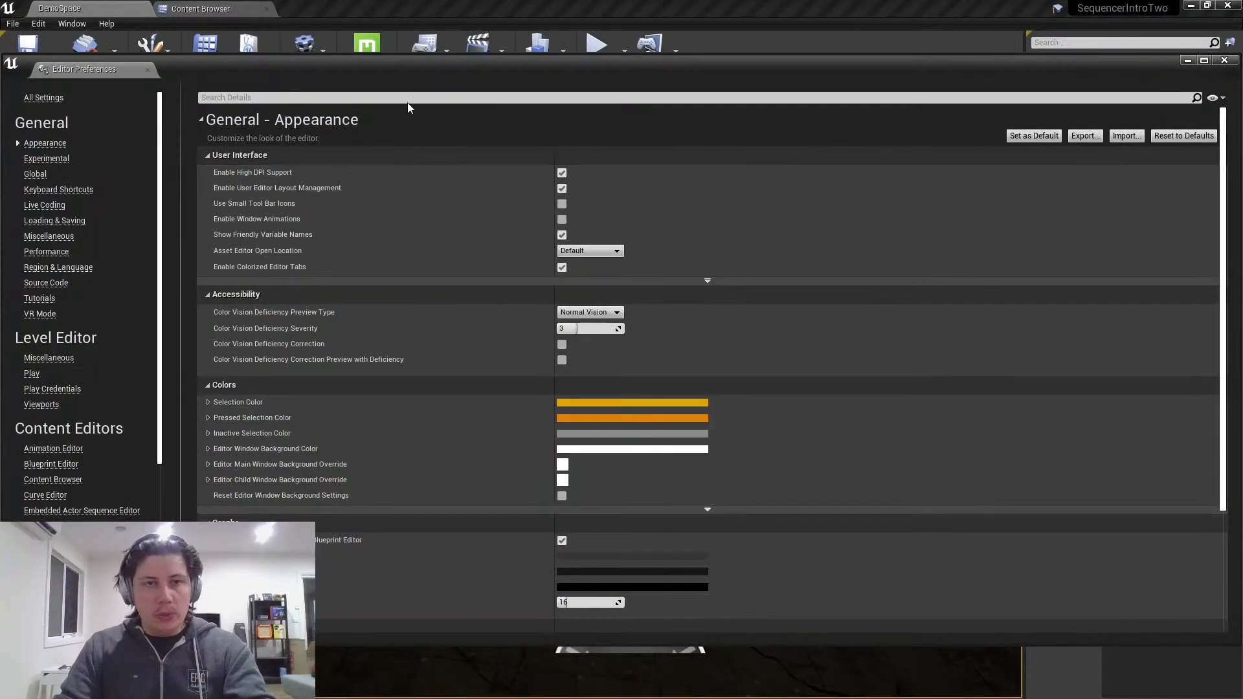
left_click(369, 96)
type("s")
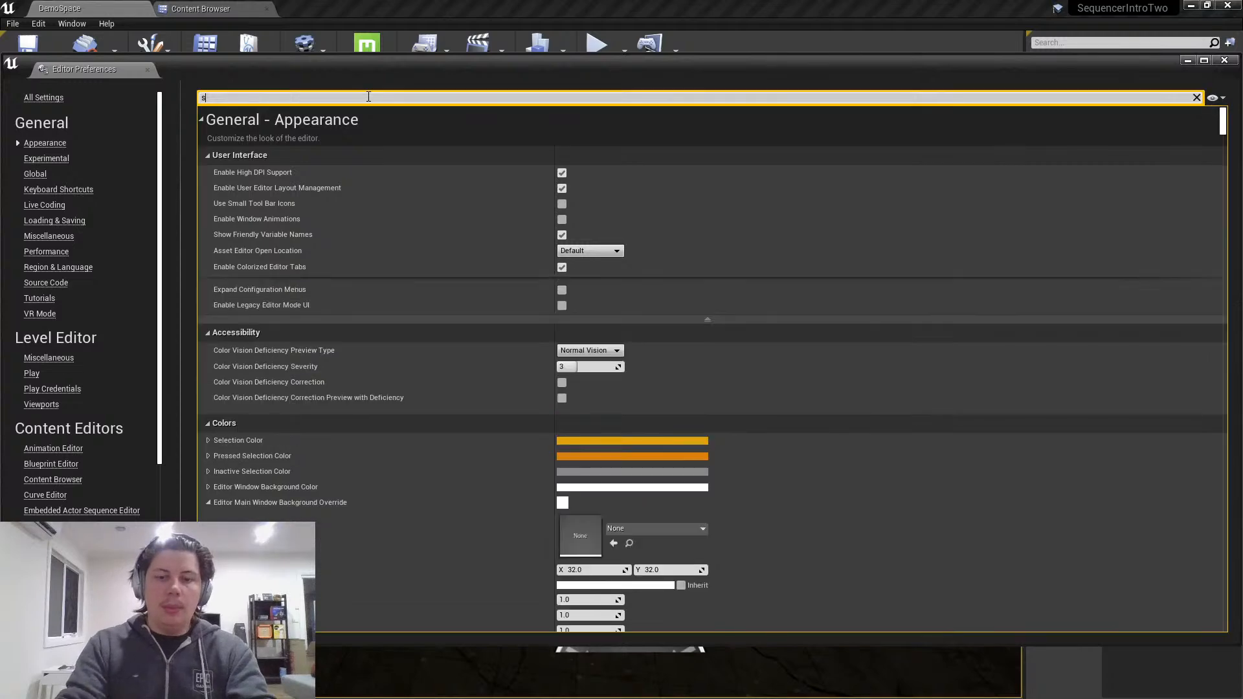
type("mall")
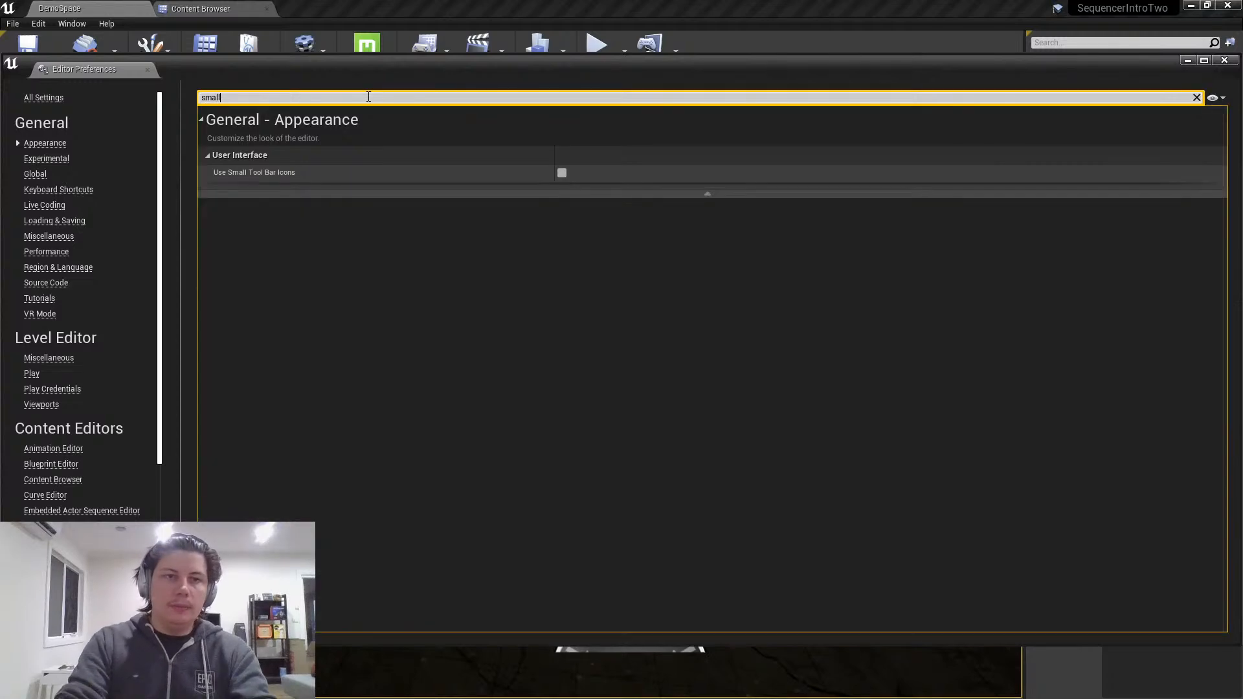
left_click(561, 173)
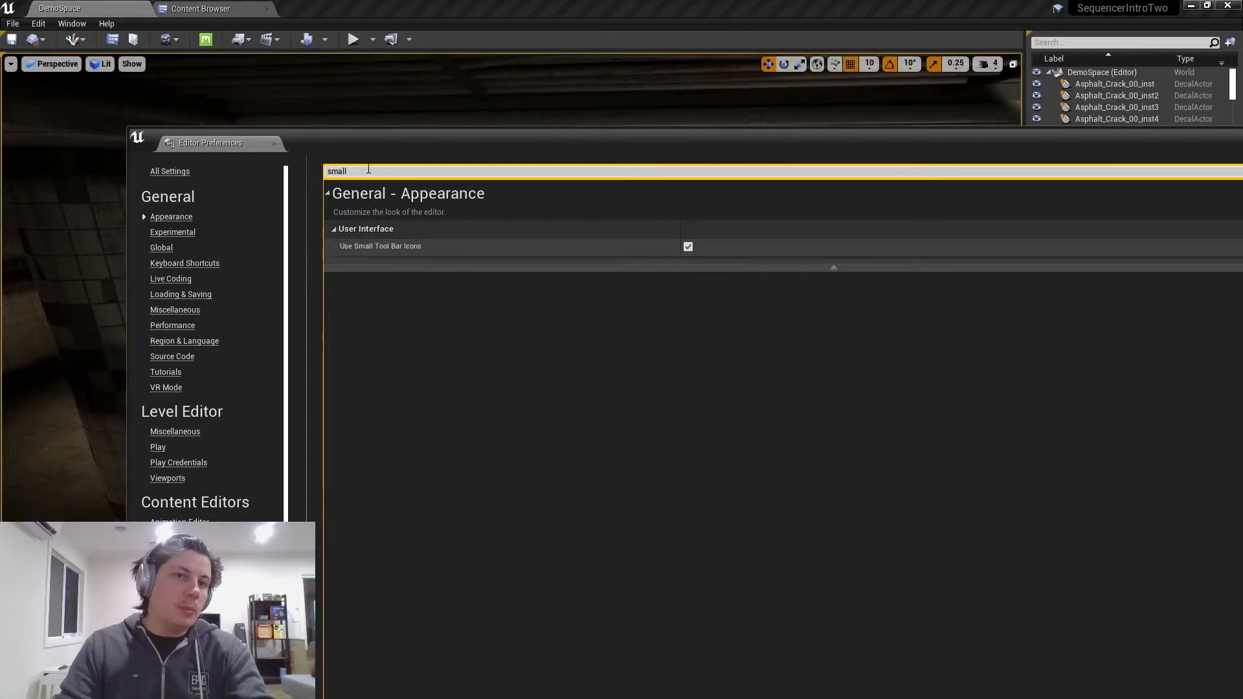
left_click(687, 247)
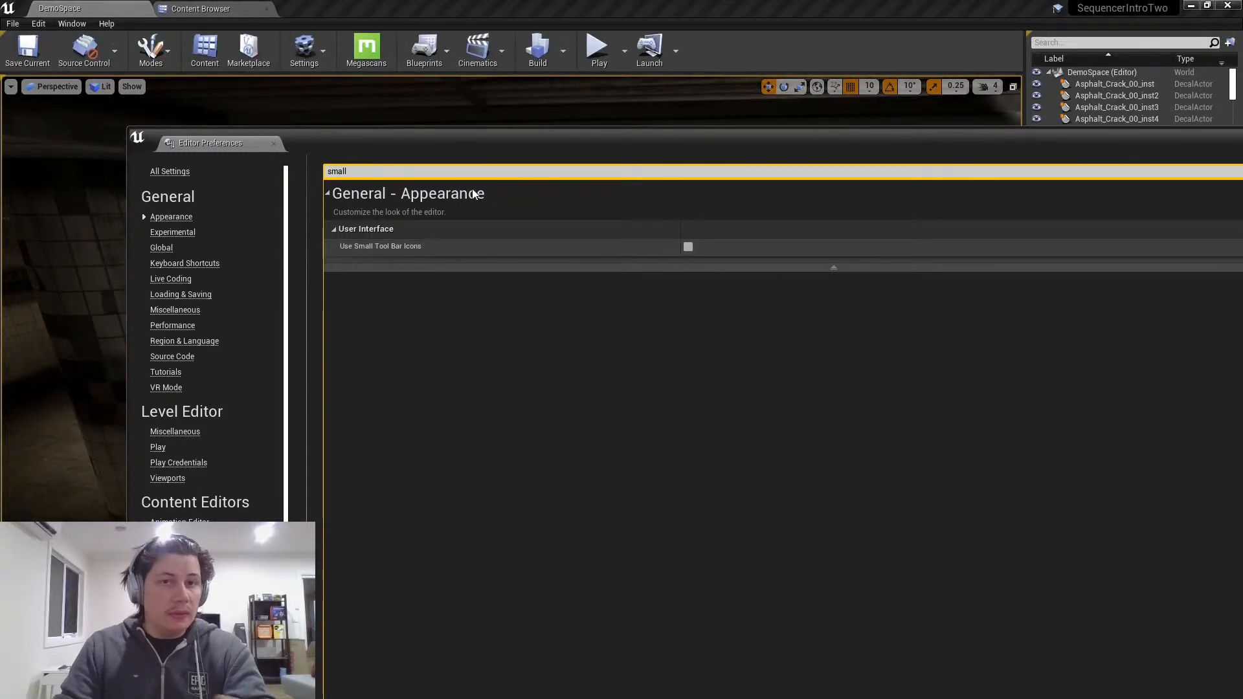
left_click(274, 143)
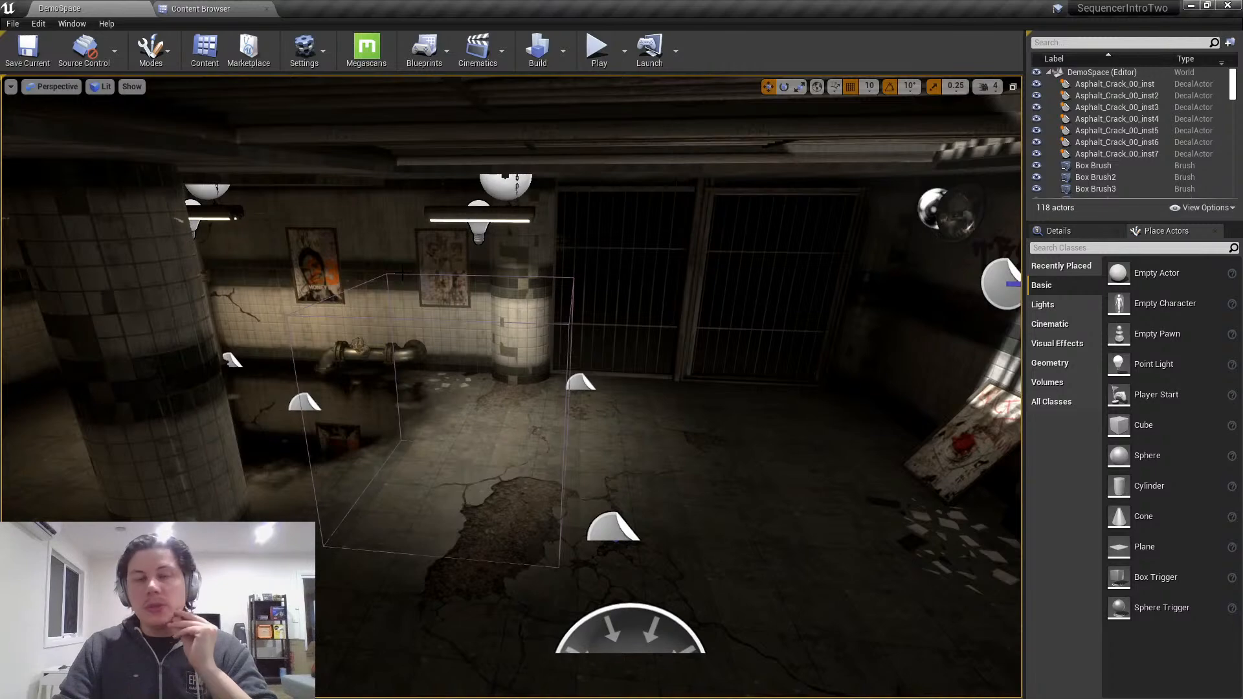
- Load the saved Sequencer Preview Layout for the editor
left_click(72, 24)
right_click_drag(454, 291, 599, 273)
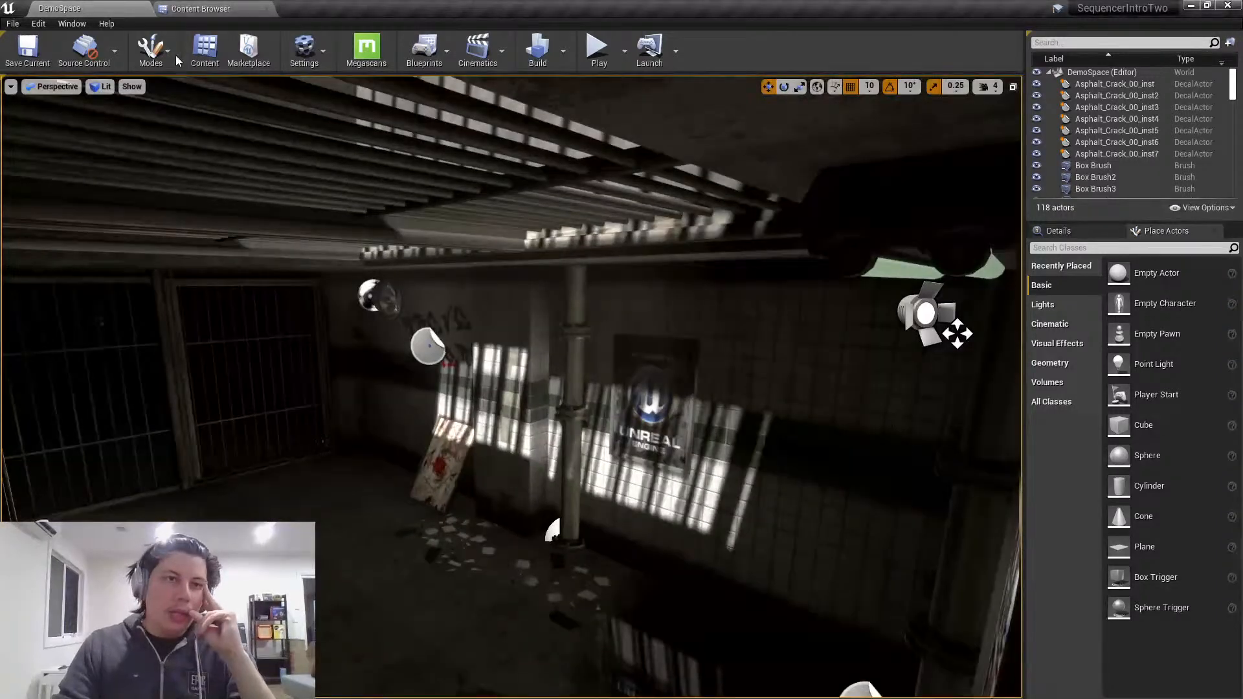
left_click(72, 26)
mouse_move(108, 376)
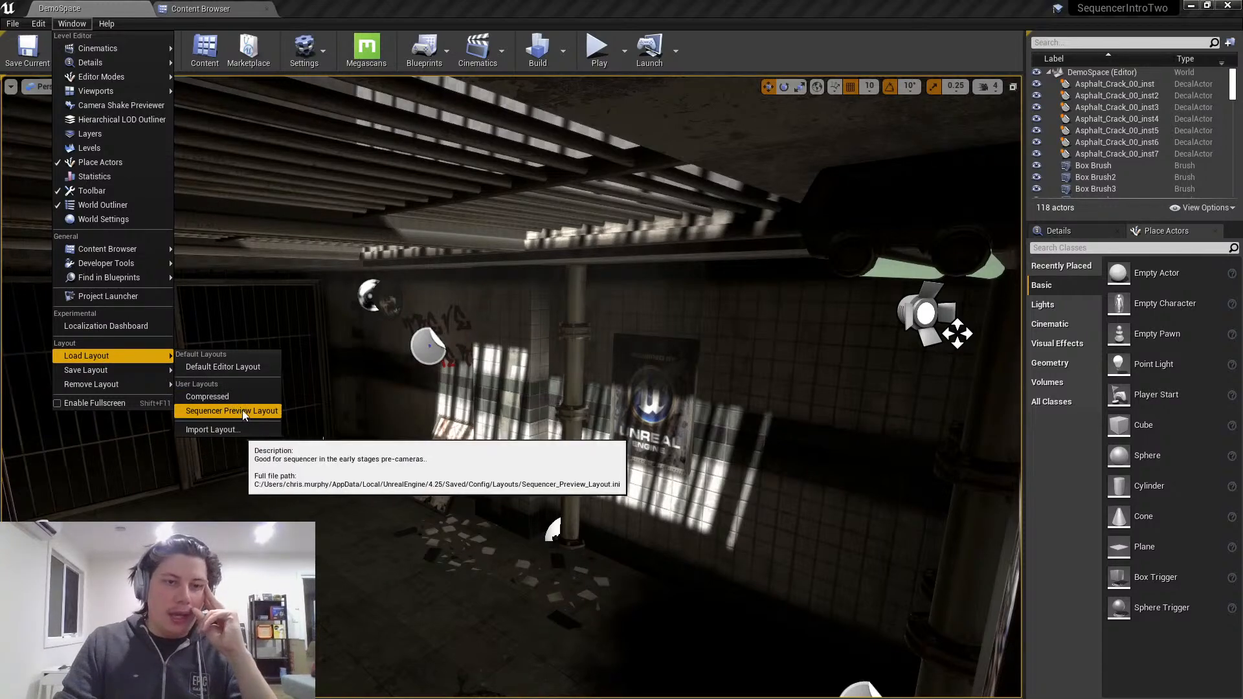
left_click(250, 411)
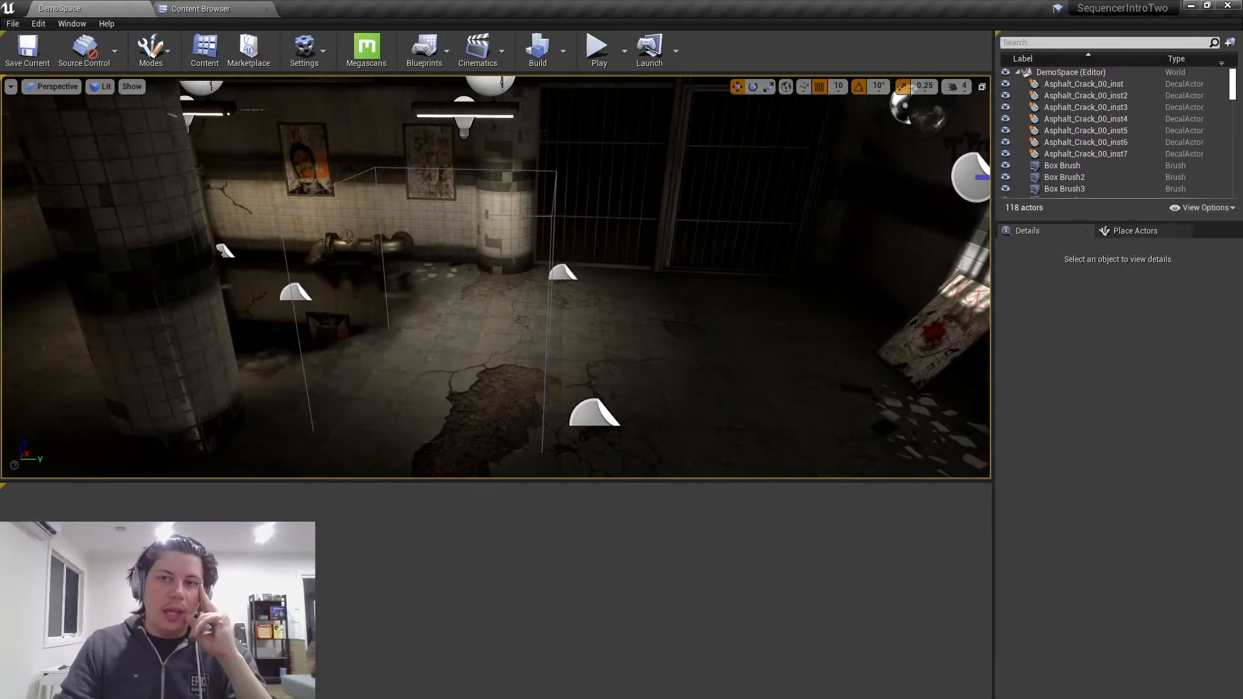
- Close the empty Sequencer panel below the viewport
right_click_drag(420, 333, 414, 304)
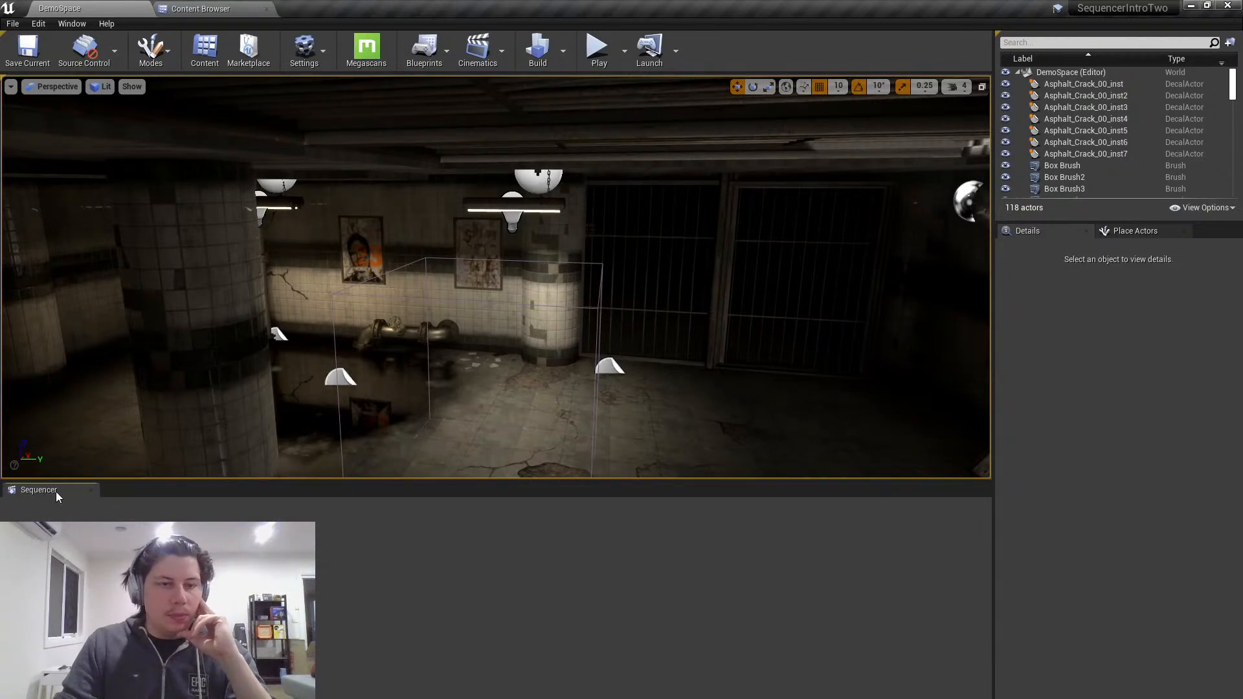
left_click(92, 492)
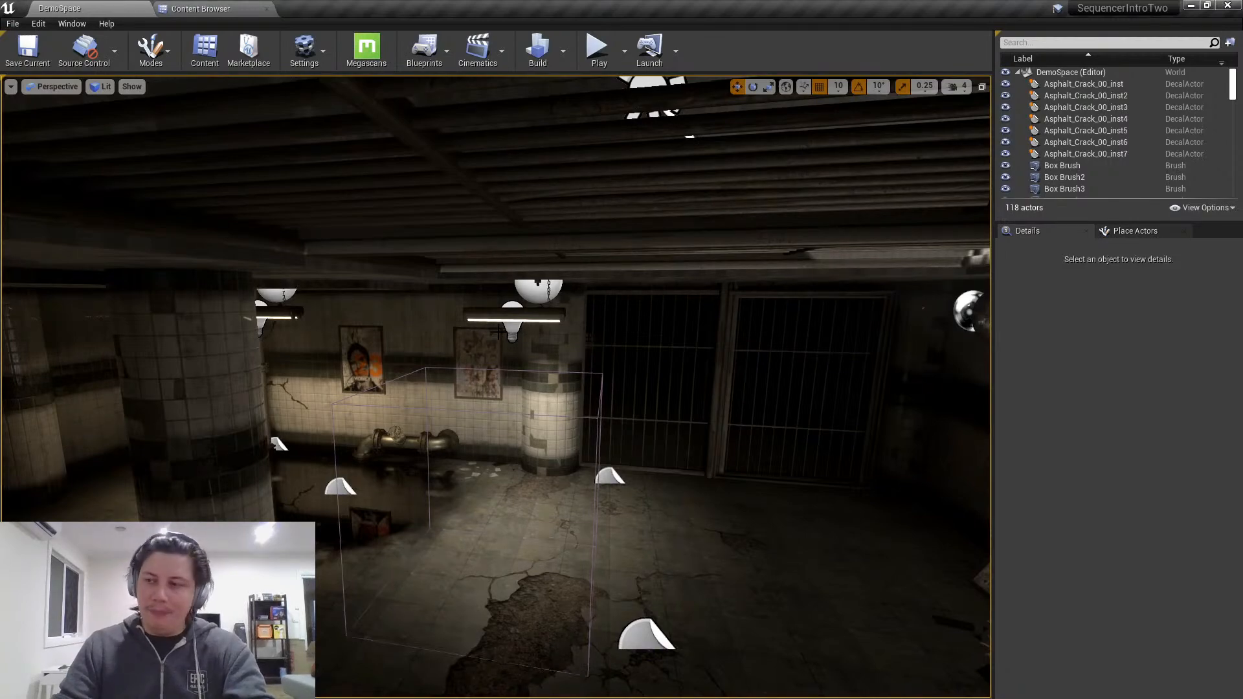
right_click_drag(502, 327, 592, 337)
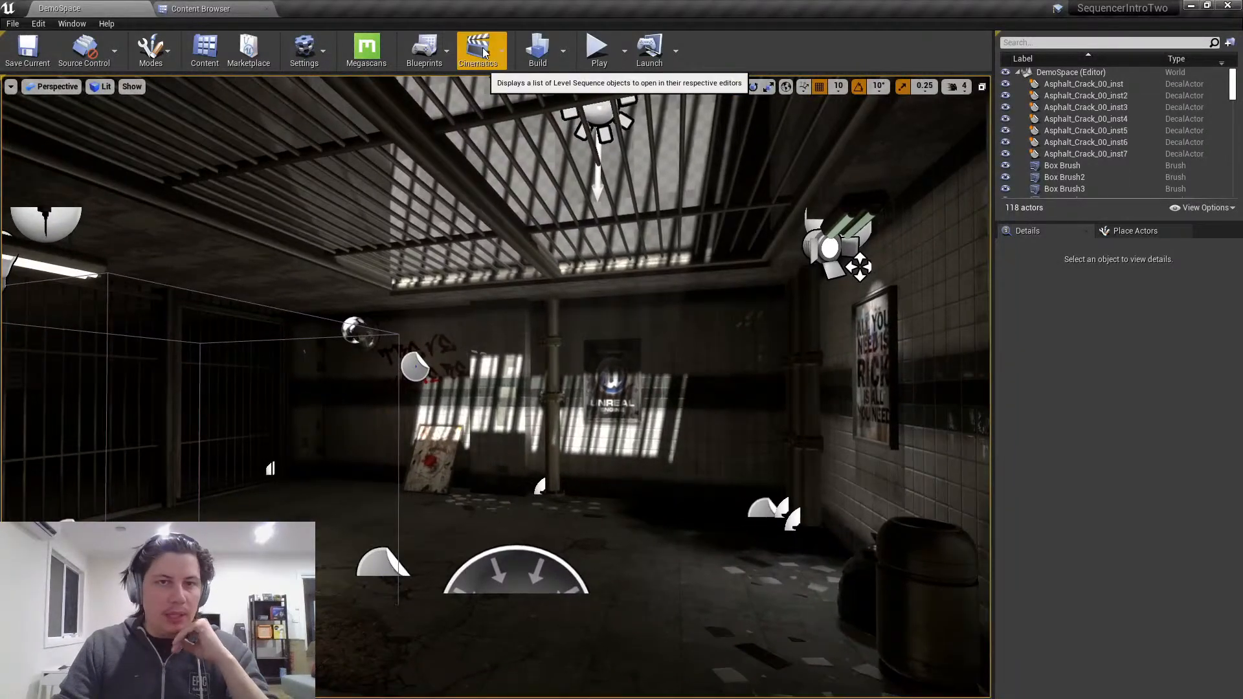
- Add a level sequence and save it in the Content folder as CrunchIntroSequence
left_click(485, 51)
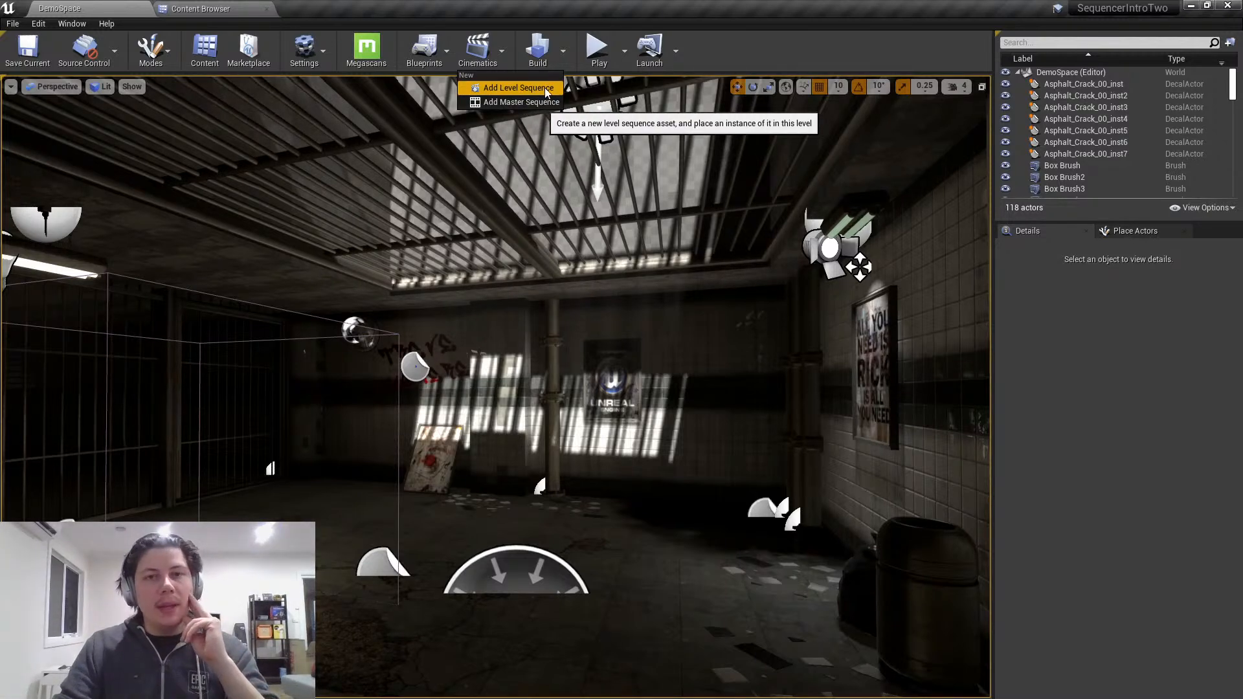
left_click(533, 88)
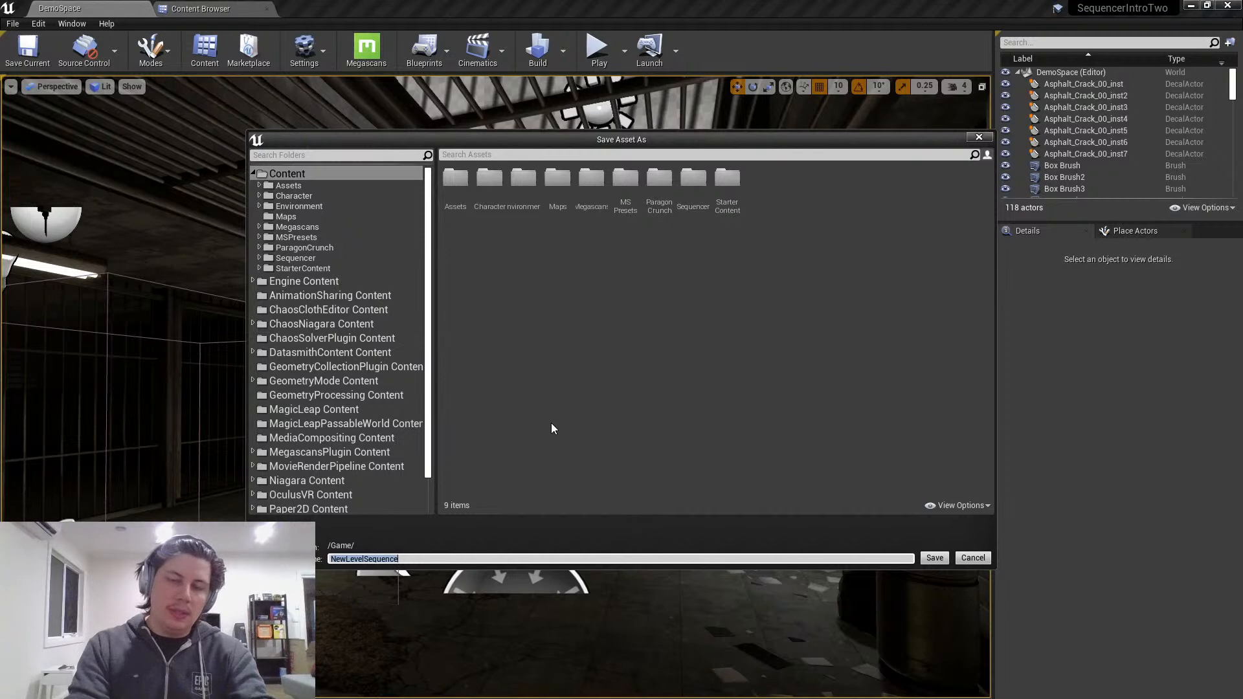
type("C")
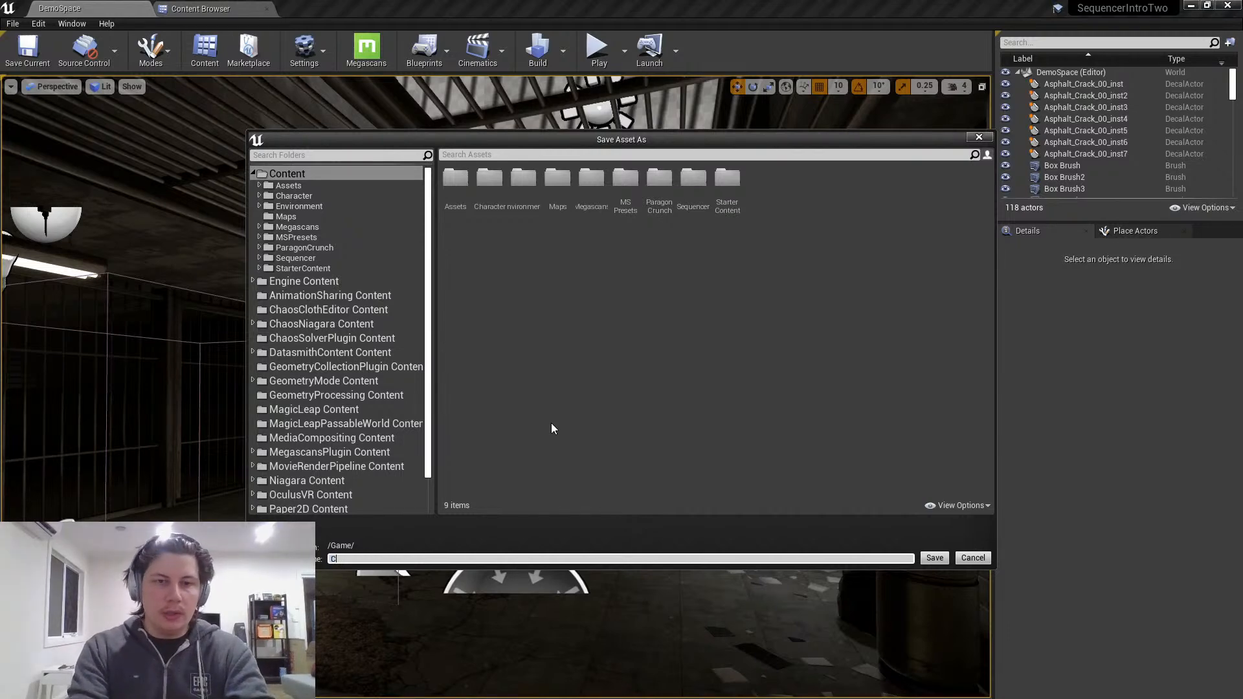
type("runchIntroSeq")
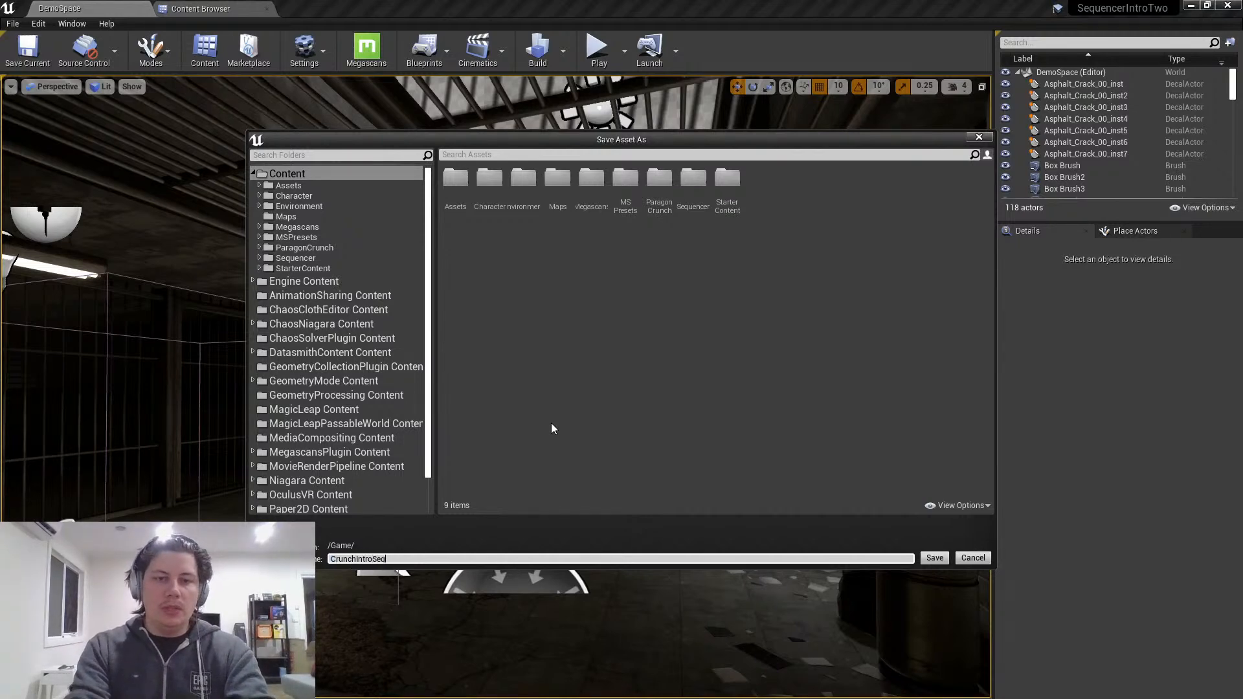
type("uence")
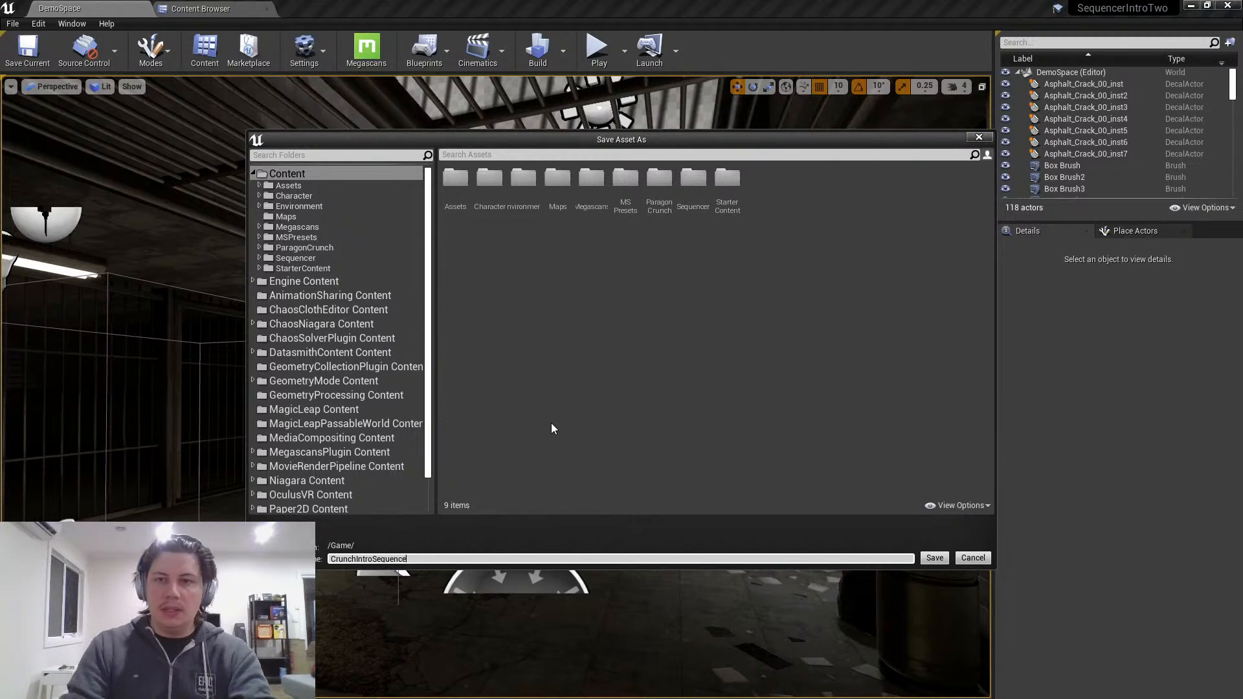
left_click(934, 558)
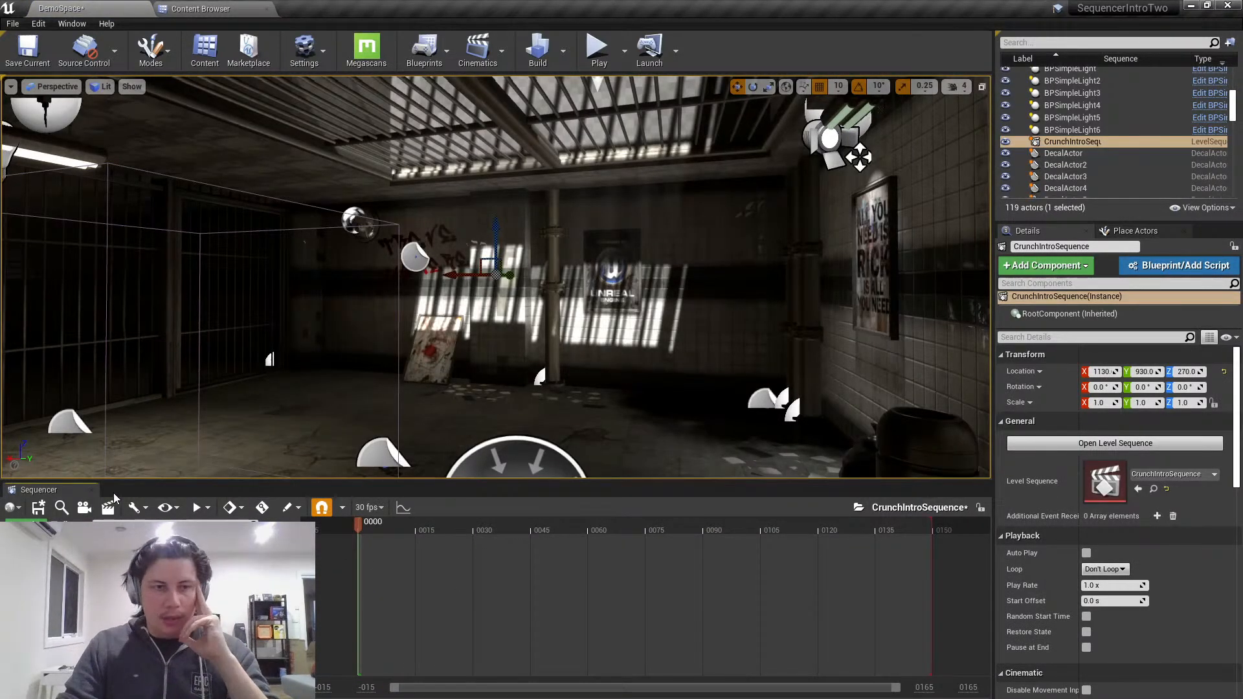
- Hide the Sequencer panel's tab and give the viewport above it slightly more height
right_click(60, 490)
left_click(102, 508)
left_click_drag(168, 481, 169, 504)
right_click_drag(495, 292, 596, 324)
key("s")
key("f")
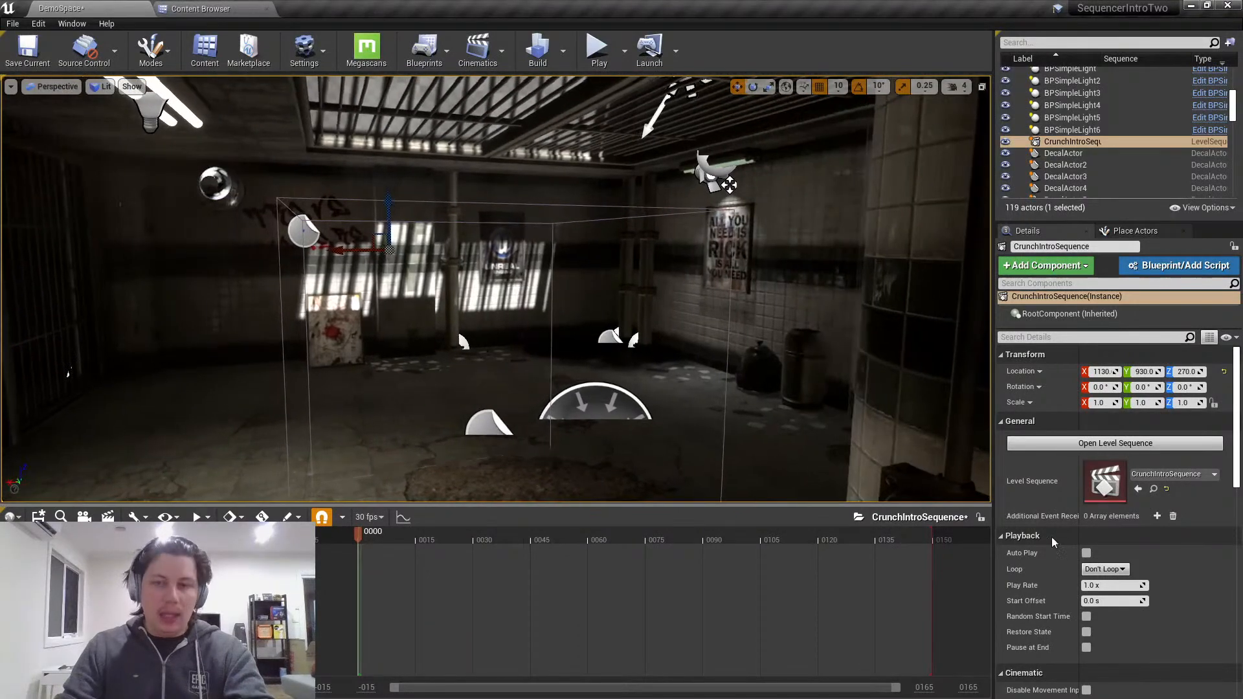
scroll(1147, 539, "down", 5)
scroll(1148, 539, "up", 5)
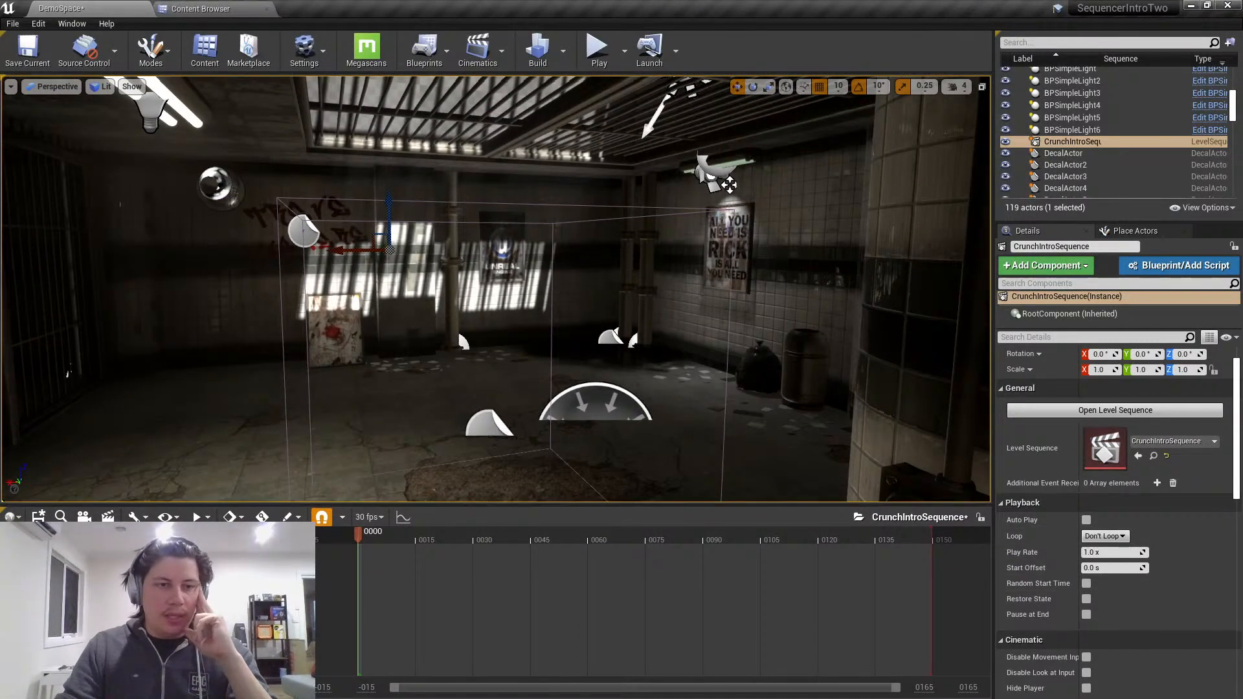
left_click(13, 517)
key("Escape")
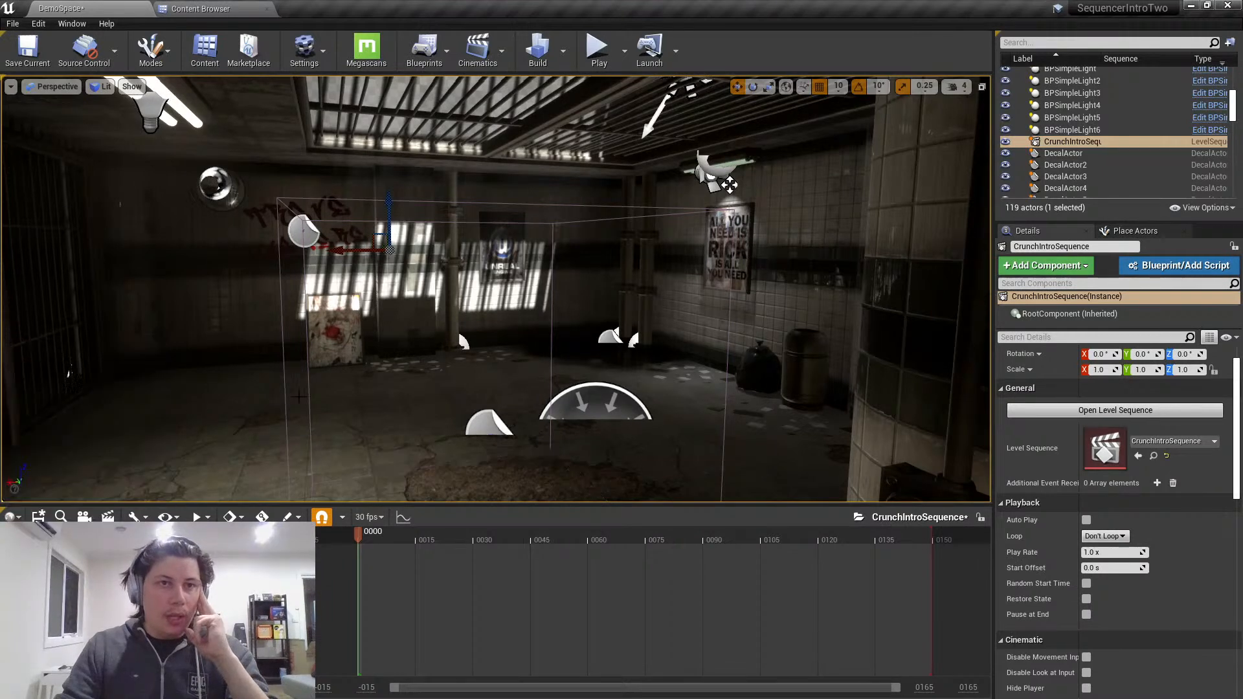
- Filter the project content to skeletal meshes and place Crunch_Titanium on the floor of the DemoSpace level
left_click(197, 10)
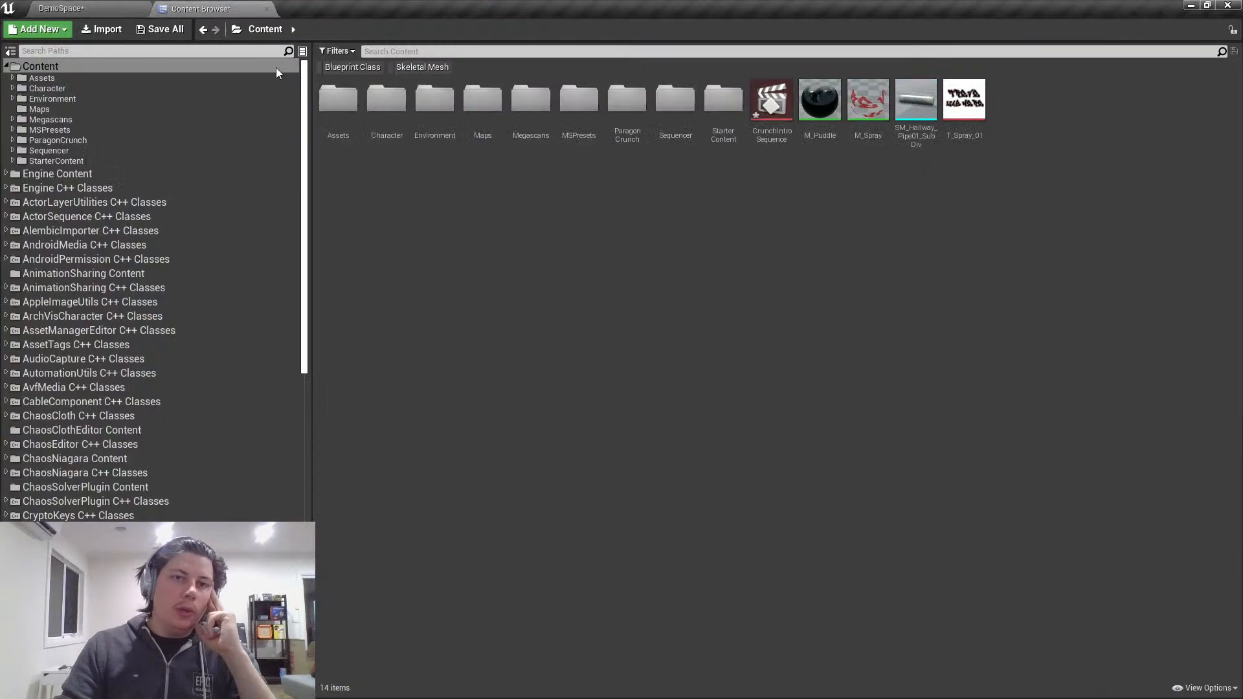
left_click(424, 68)
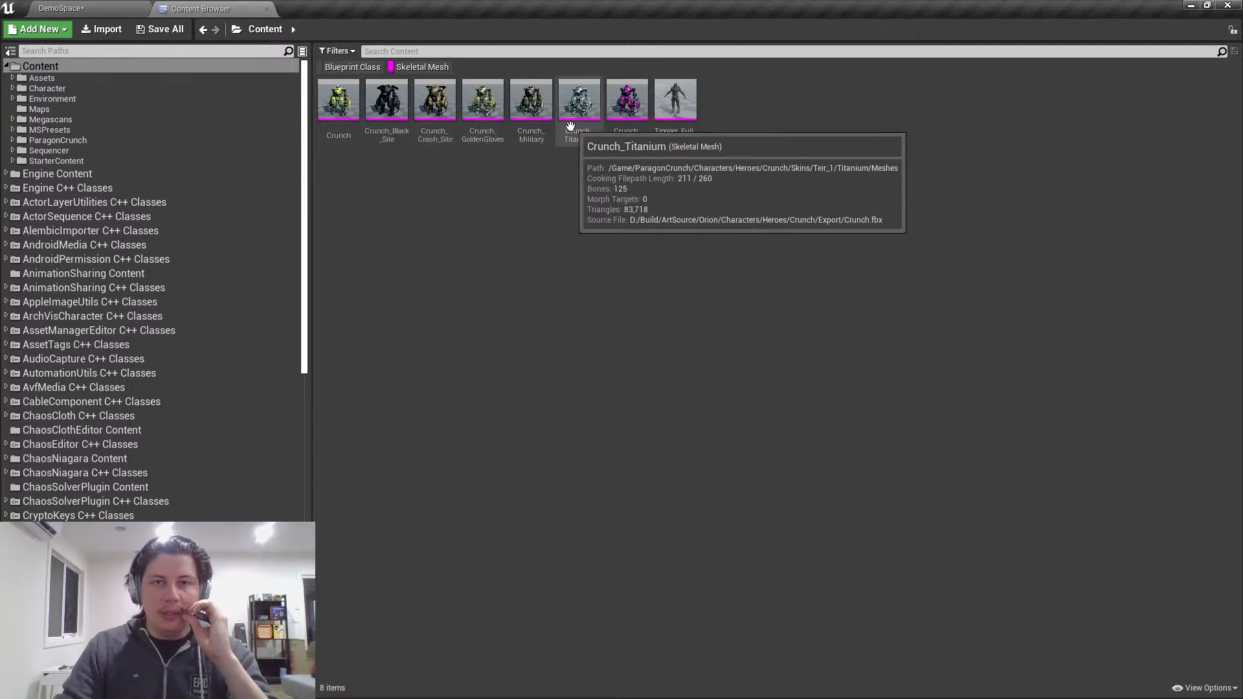
left_click(589, 111)
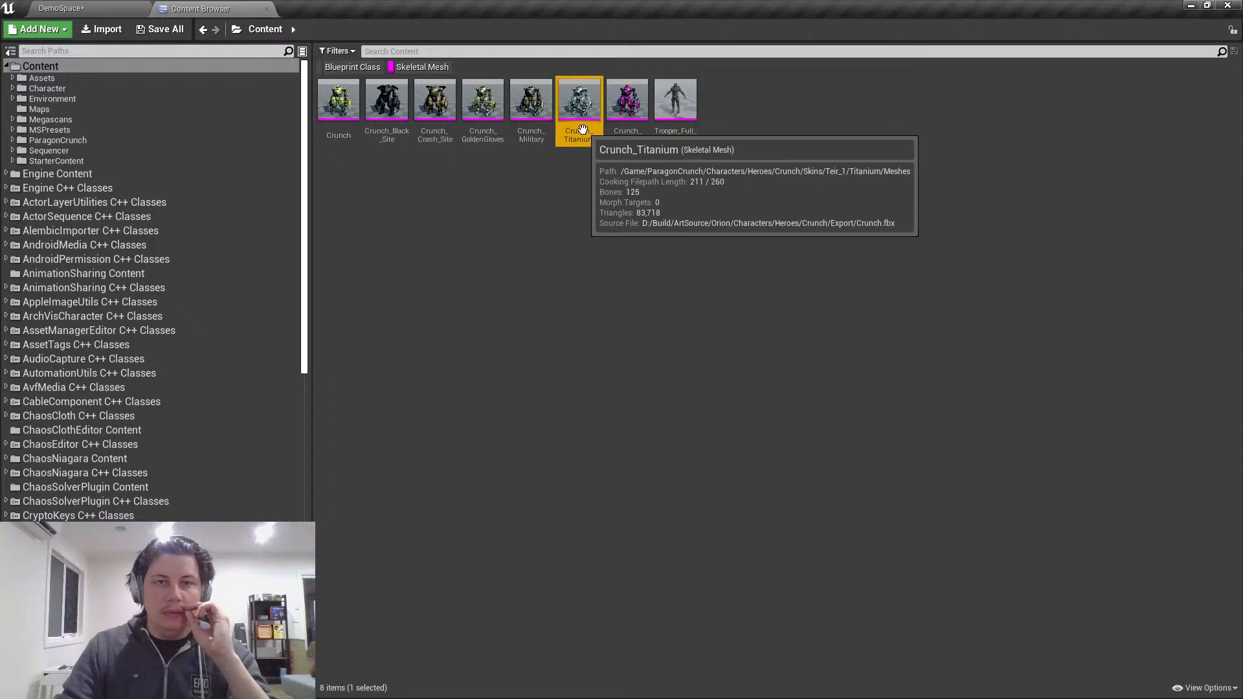
left_click(104, 9)
left_click_drag(308, 203, 486, 420)
right_click_drag(486, 421, 537, 479)
key("w")
key("s")
- Rotate Crunch_Titanium to -180° about Z, then return to the move gizmo
right_click_drag(573, 268, 560, 217)
right_click_drag(486, 333, 495, 410)
key("s")
key("space")
key("space")
key("space")
key("space")
left_click_drag(495, 410, 428, 399)
key("w")
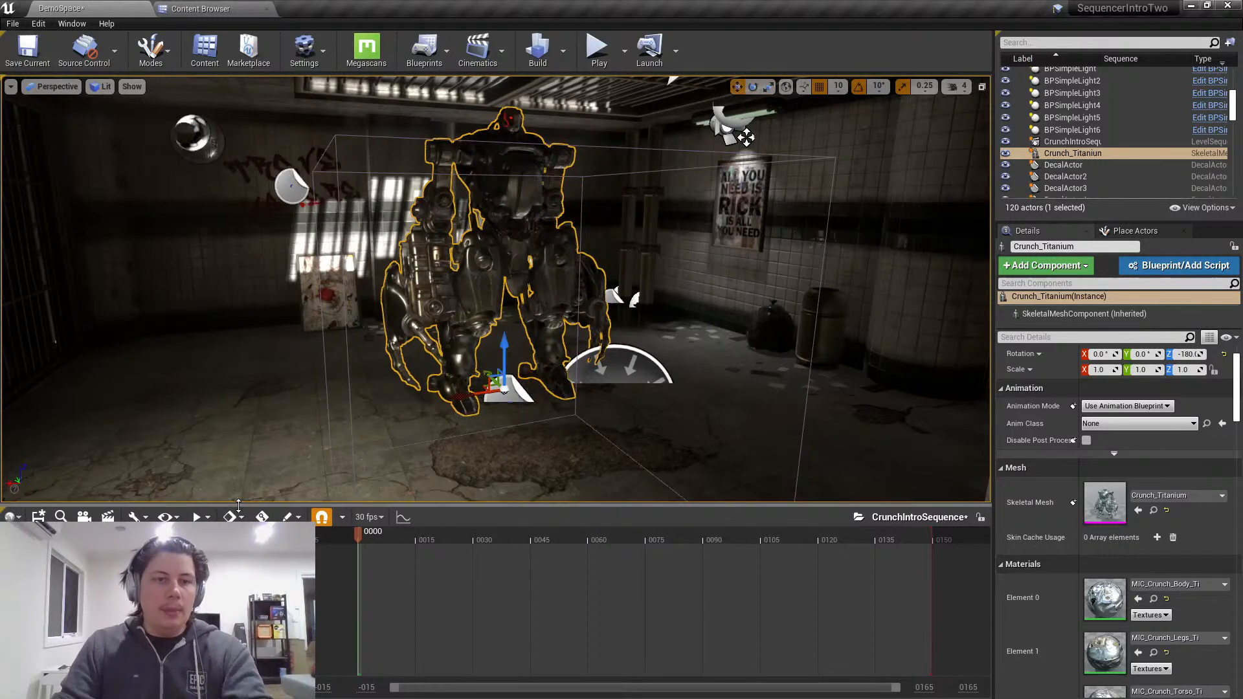
- Add the Crunch_Titanium actor to CrunchIntroSequence
left_click(26, 536)
mouse_move(165, 348)
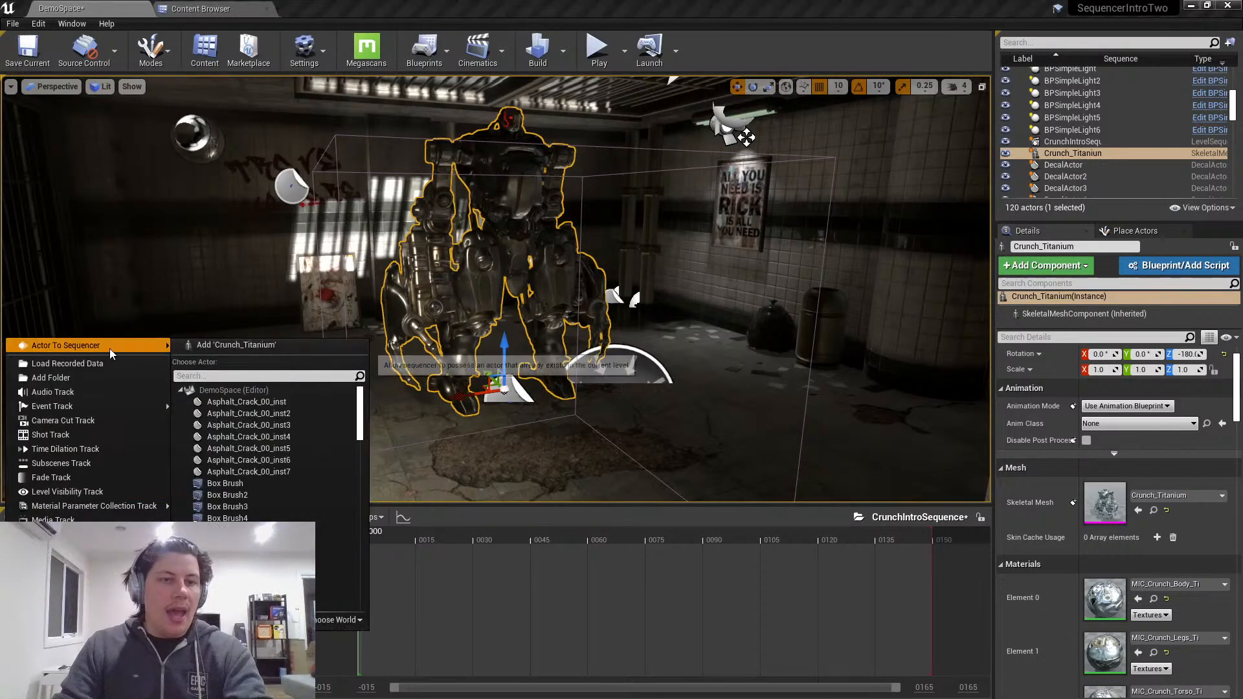
left_click(270, 348)
- Add a transform key for Crunch_Titanium at frame 7 of the sequence
left_click_drag(379, 540, 385, 539)
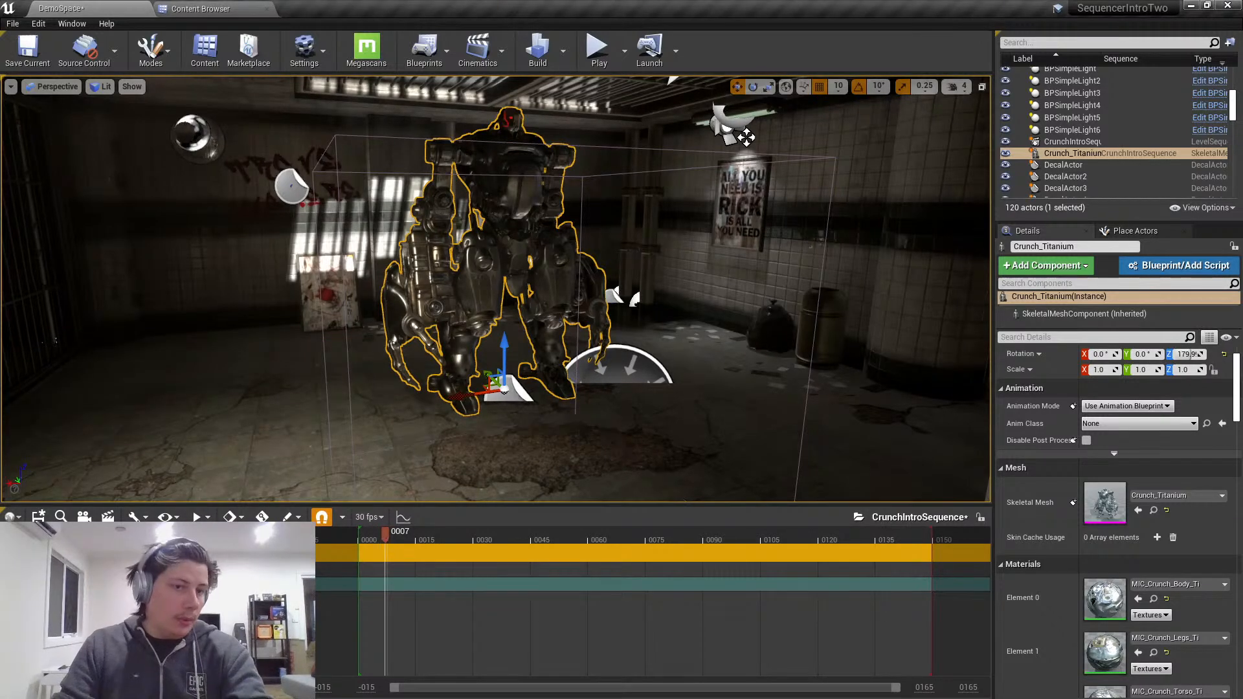
left_click(229, 517)
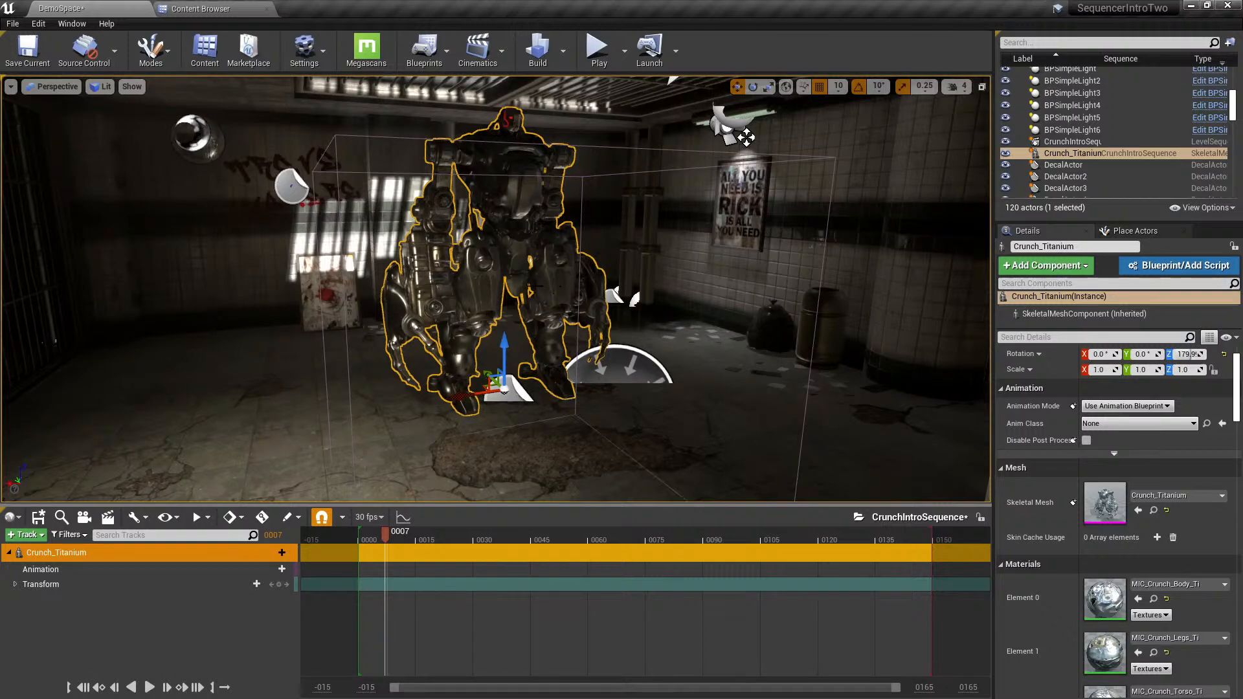
mouse_move(578, 239)
right_mouse_down()
mouse_move(584, 206)
mouse_move(581, 219)
right_mouse_up()
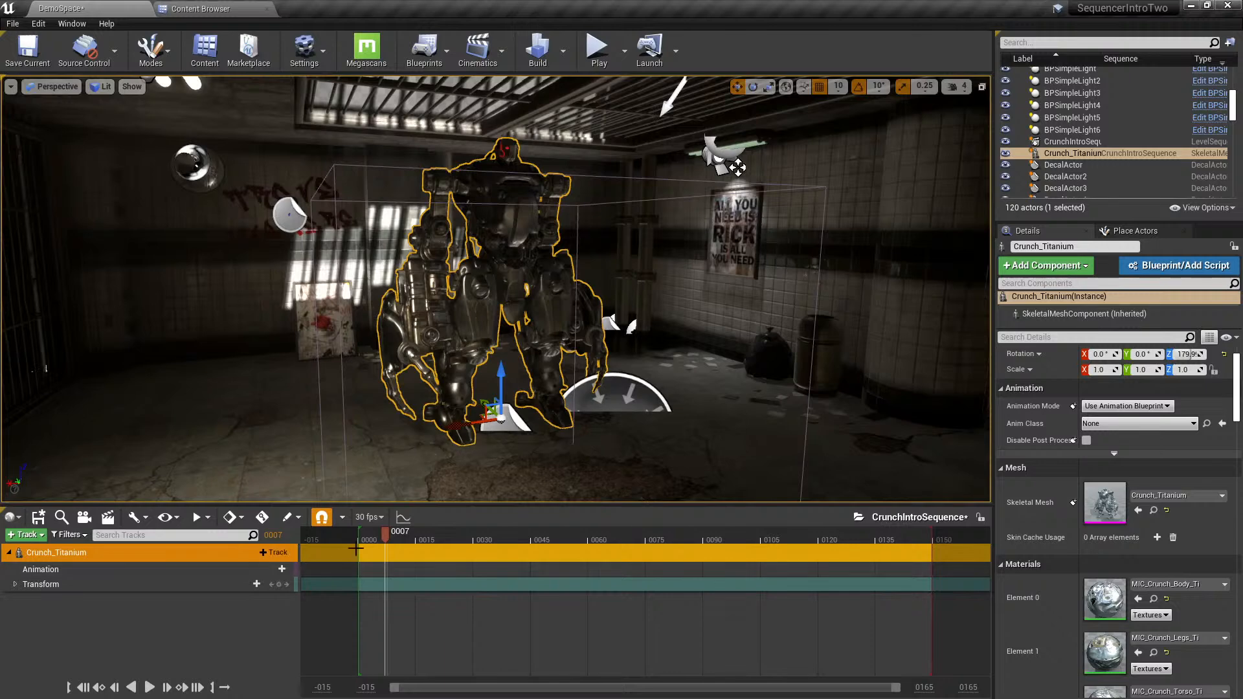
left_click(121, 585)
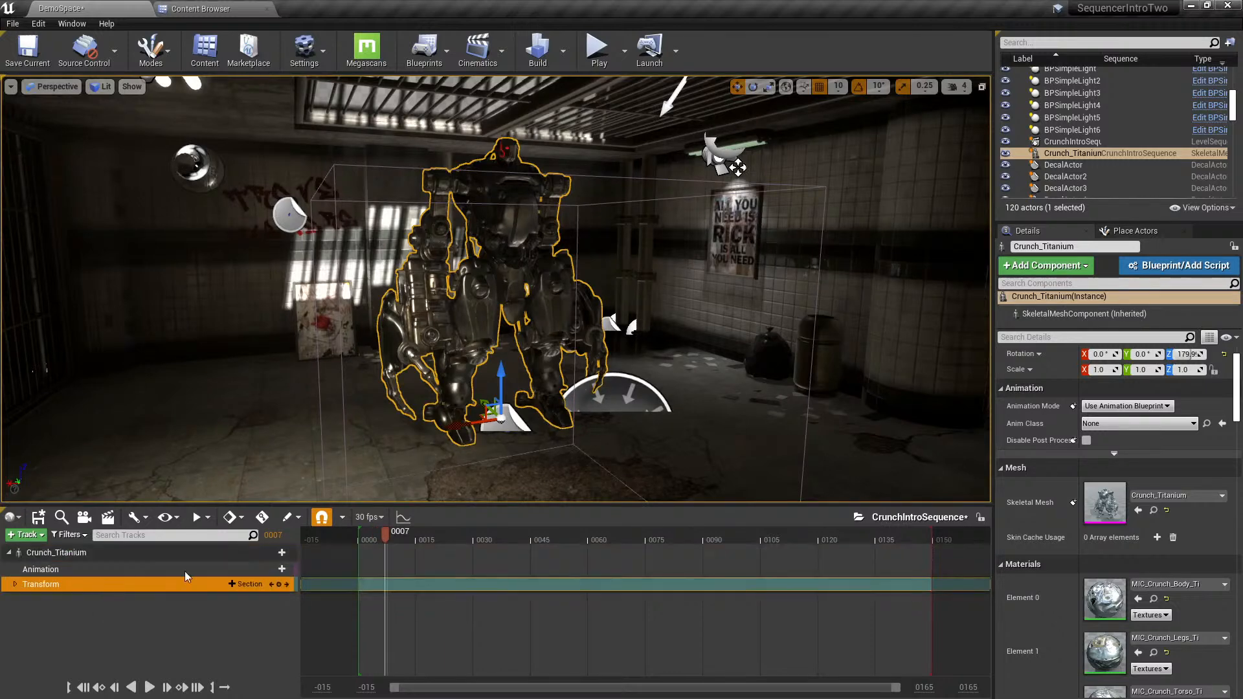
left_click(279, 584)
- Reposition Crunch_Titanium closer to the camera and beside its starting spot, with a second transform key at frame 45
left_click_drag(489, 409, 250, 348)
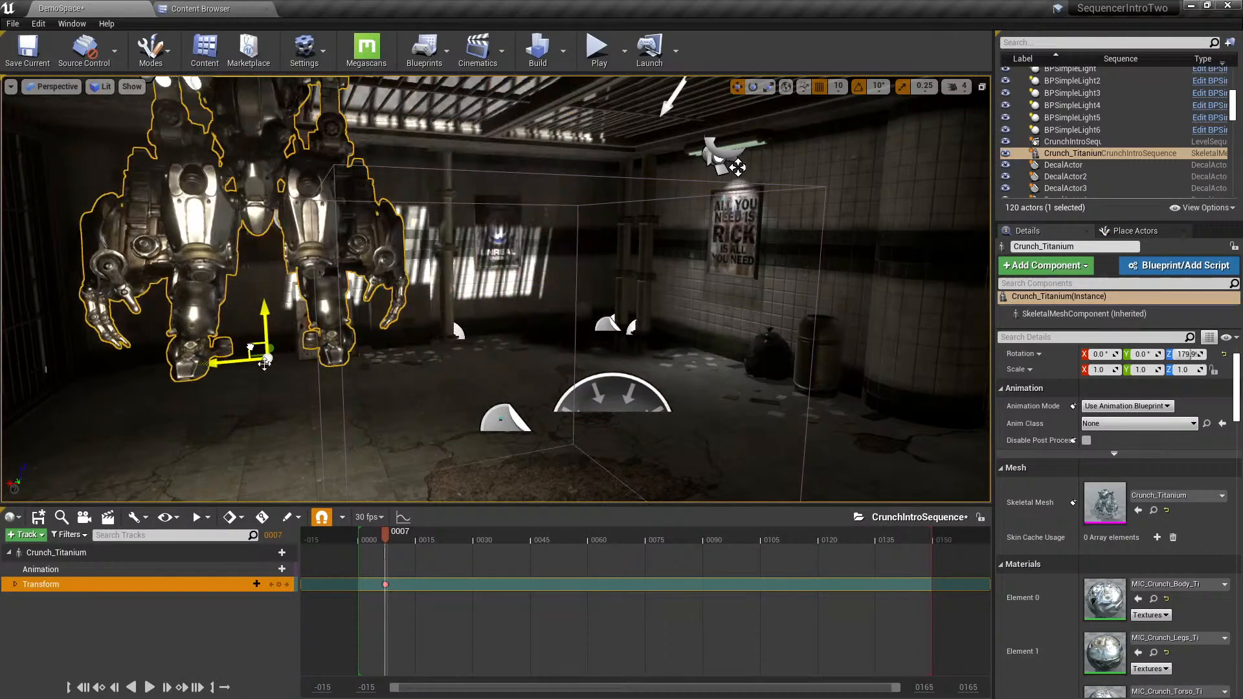
mouse_move(537, 541)
left_mouse_down()
mouse_move(490, 543)
mouse_move(534, 547)
left_mouse_up()
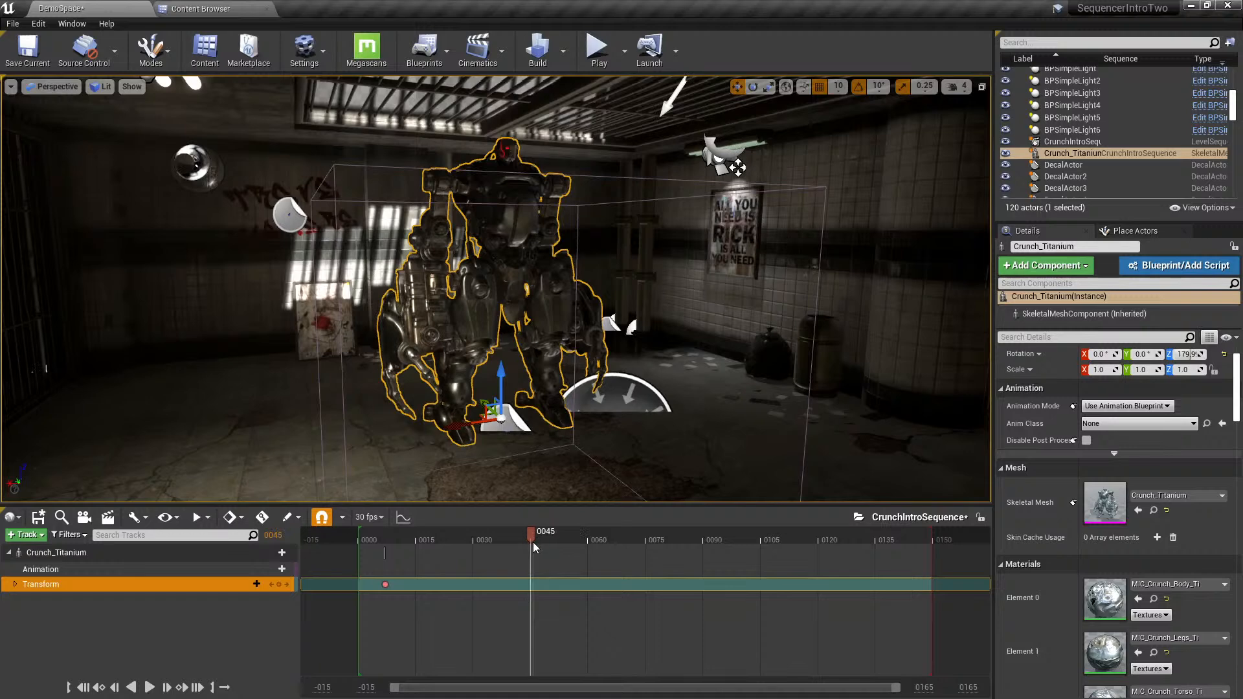
left_click(279, 584)
left_click_drag(469, 419, 285, 451)
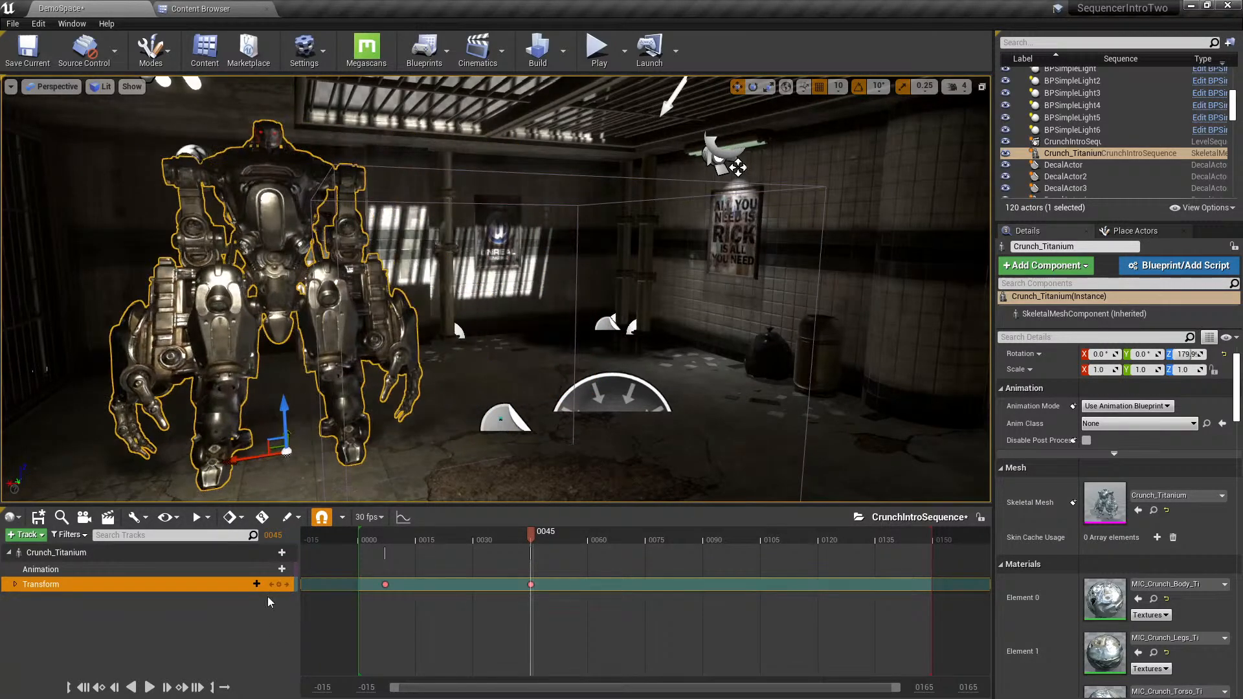
- Scrub the timeline to preview Crunch_Titanium's movement between the two transform keys
left_click_drag(411, 540, 449, 547)
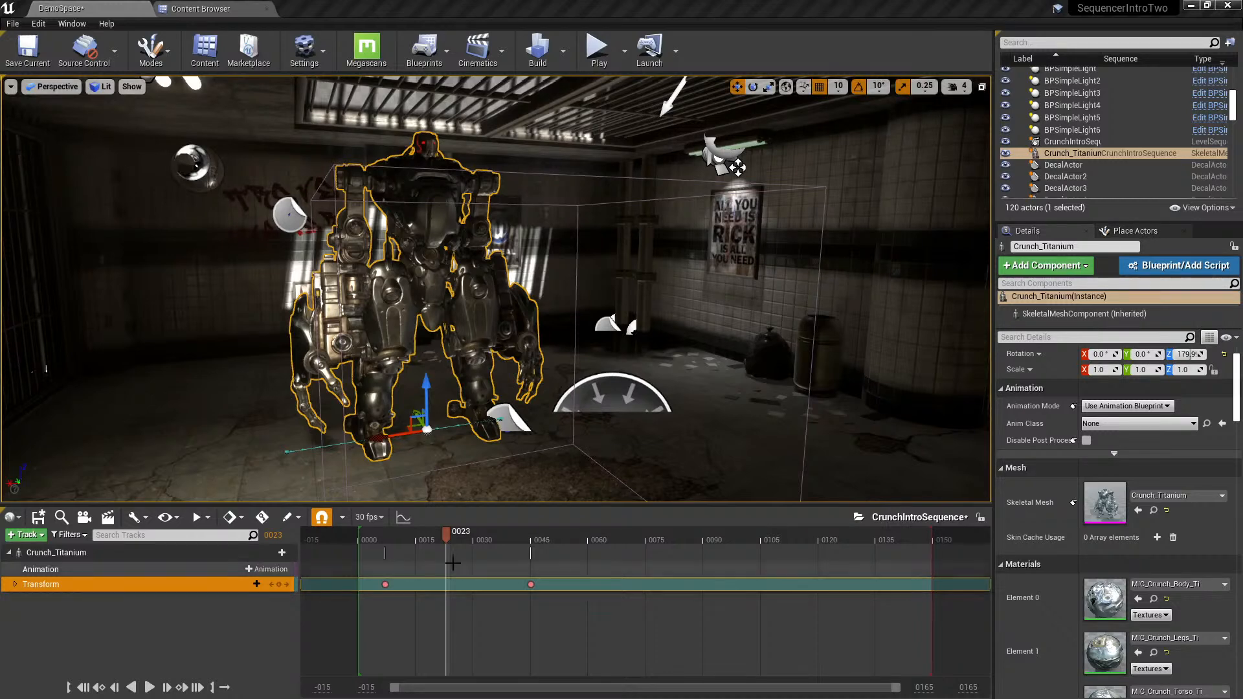
left_click(374, 541)
left_click_drag(396, 543, 439, 541)
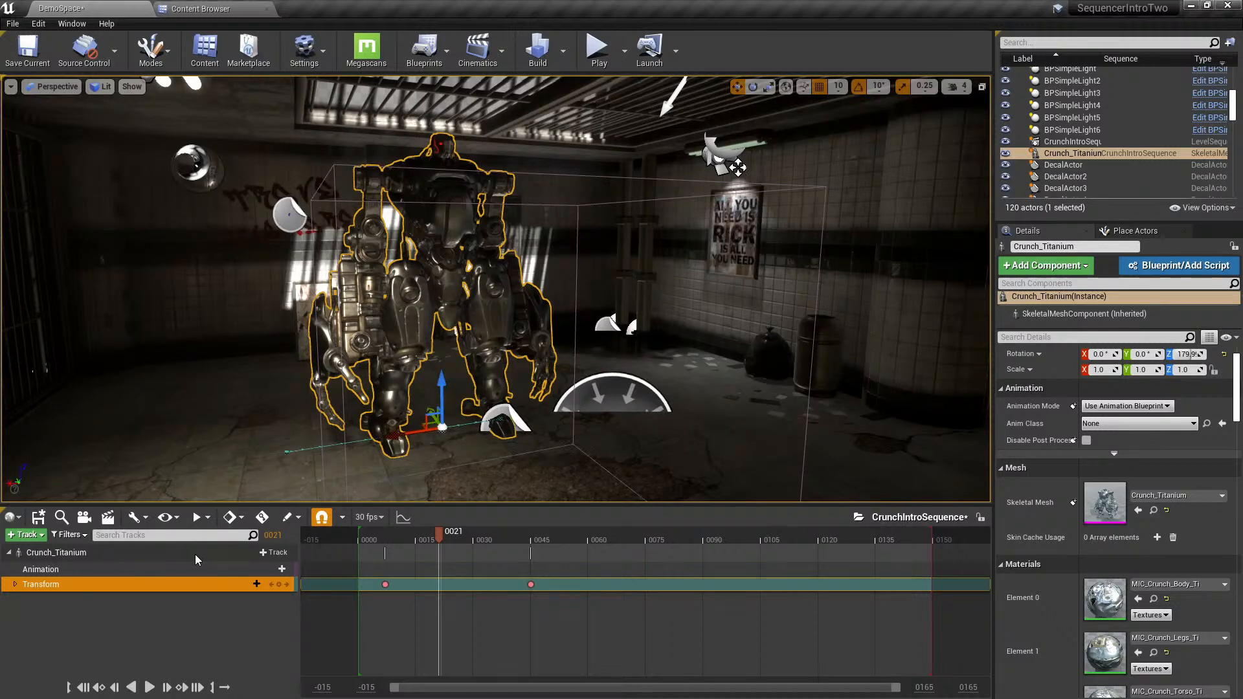
- Show the Sequencer panel's tab again and close the panel
left_click(68, 552)
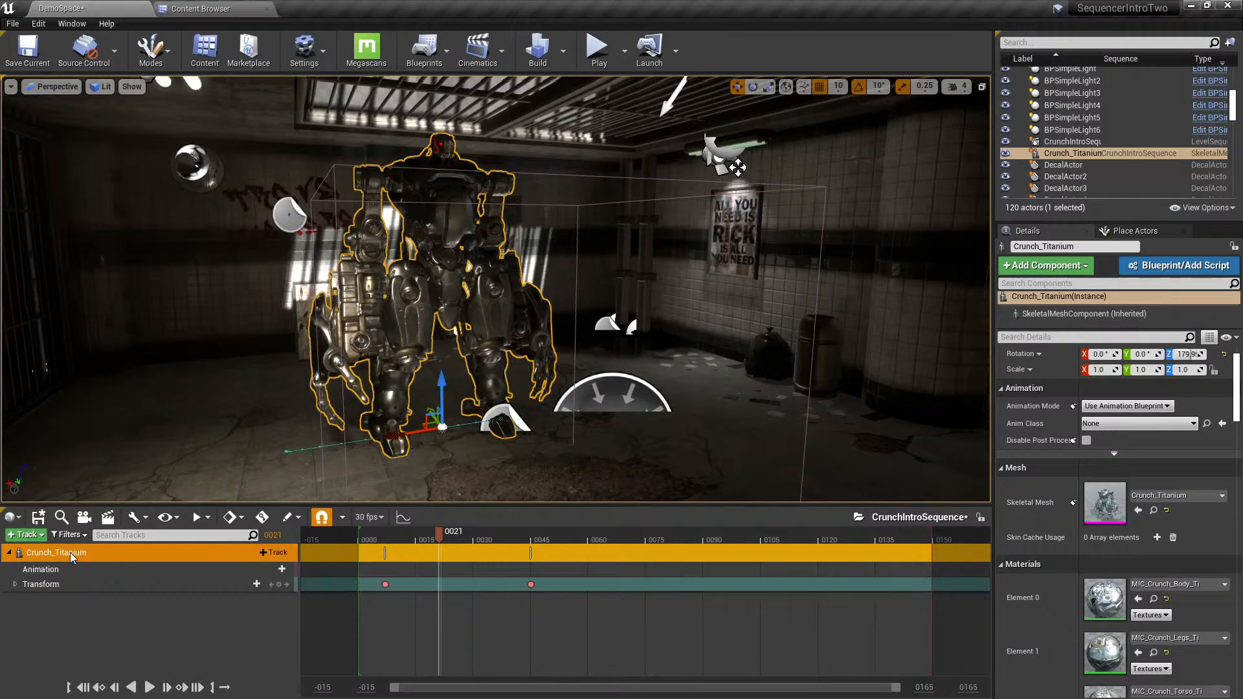
left_click(9, 516)
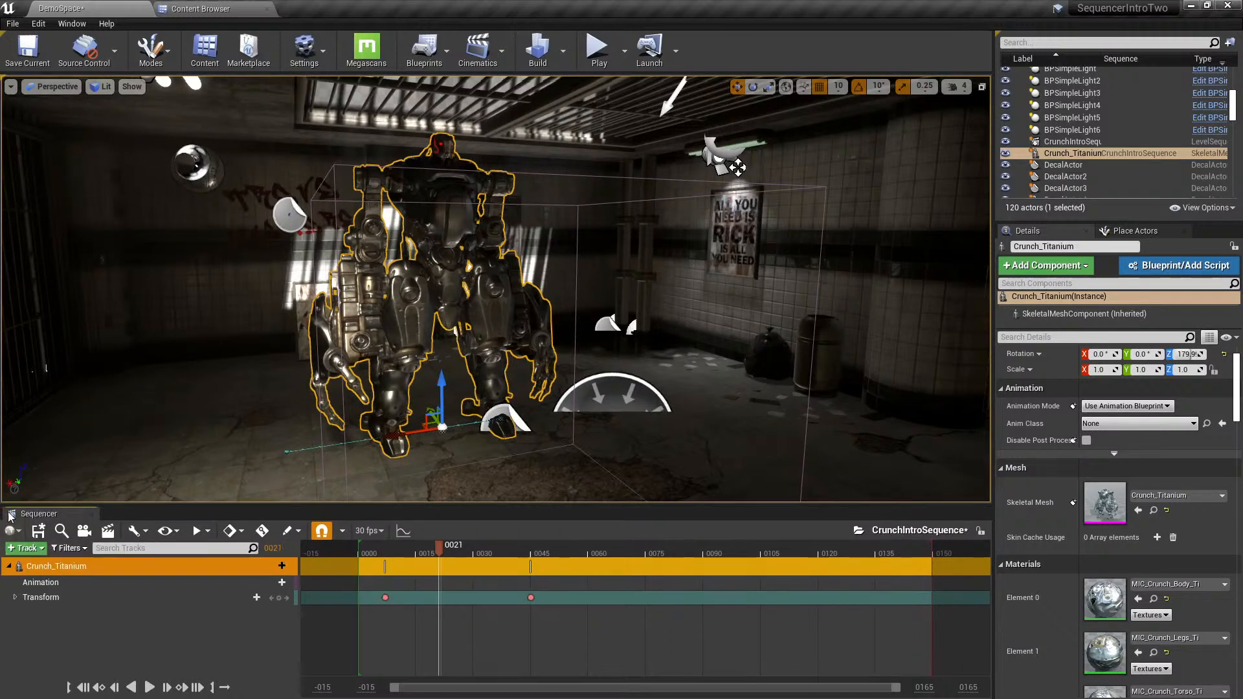
left_click(92, 514)
mouse_move(495, 386)
right_mouse_down()
mouse_move(577, 398)
mouse_move(510, 397)
right_mouse_up()
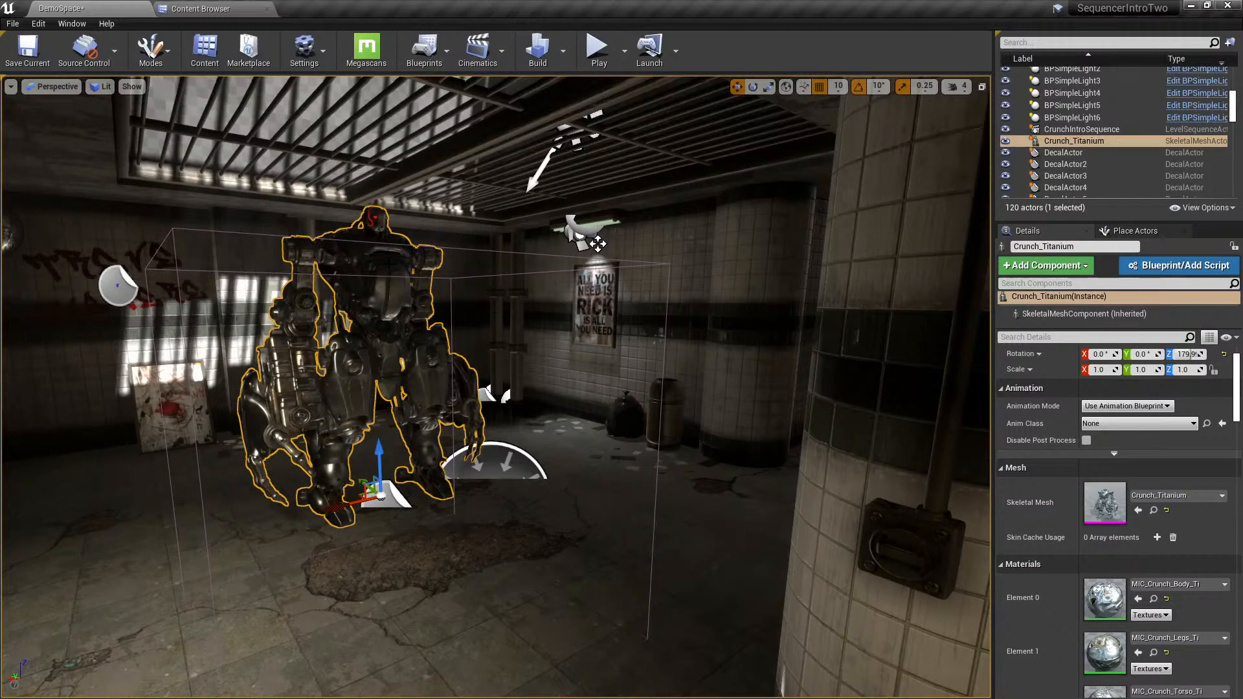
- Reopen CrunchIntroSequence in Sequencer from its level sequence actor in the World Outliner
double_click(1072, 129)
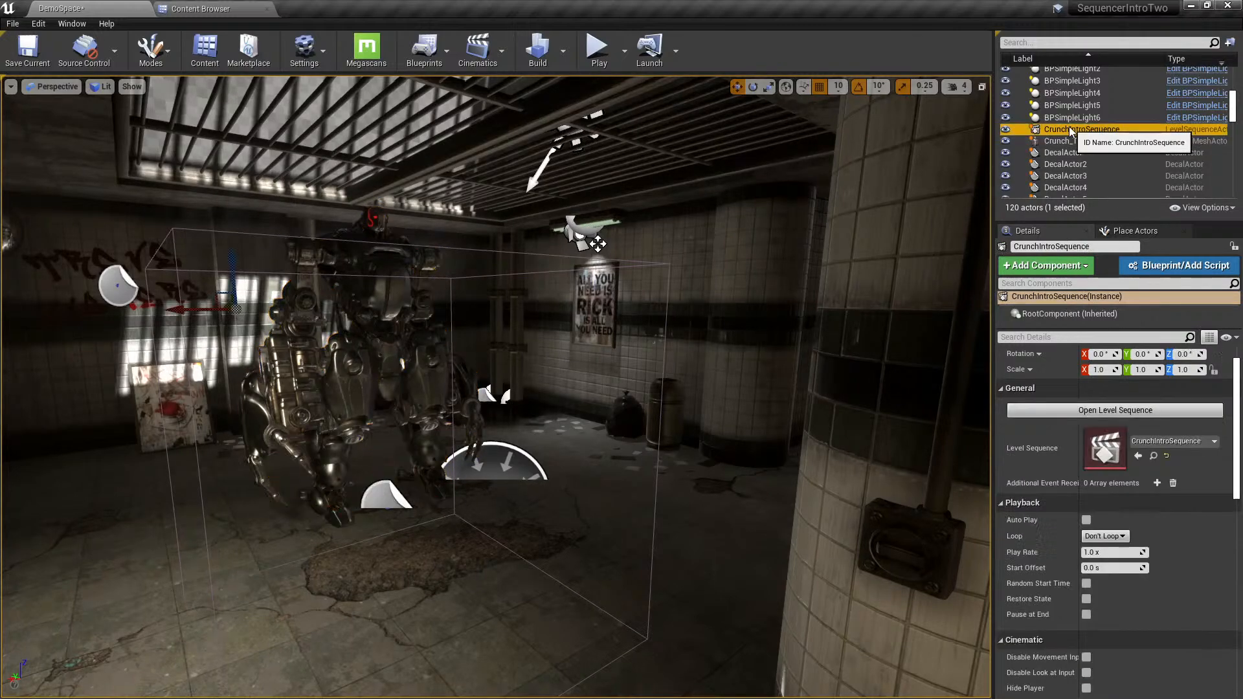
right_click_drag(725, 233, 759, 232)
left_click(1114, 409)
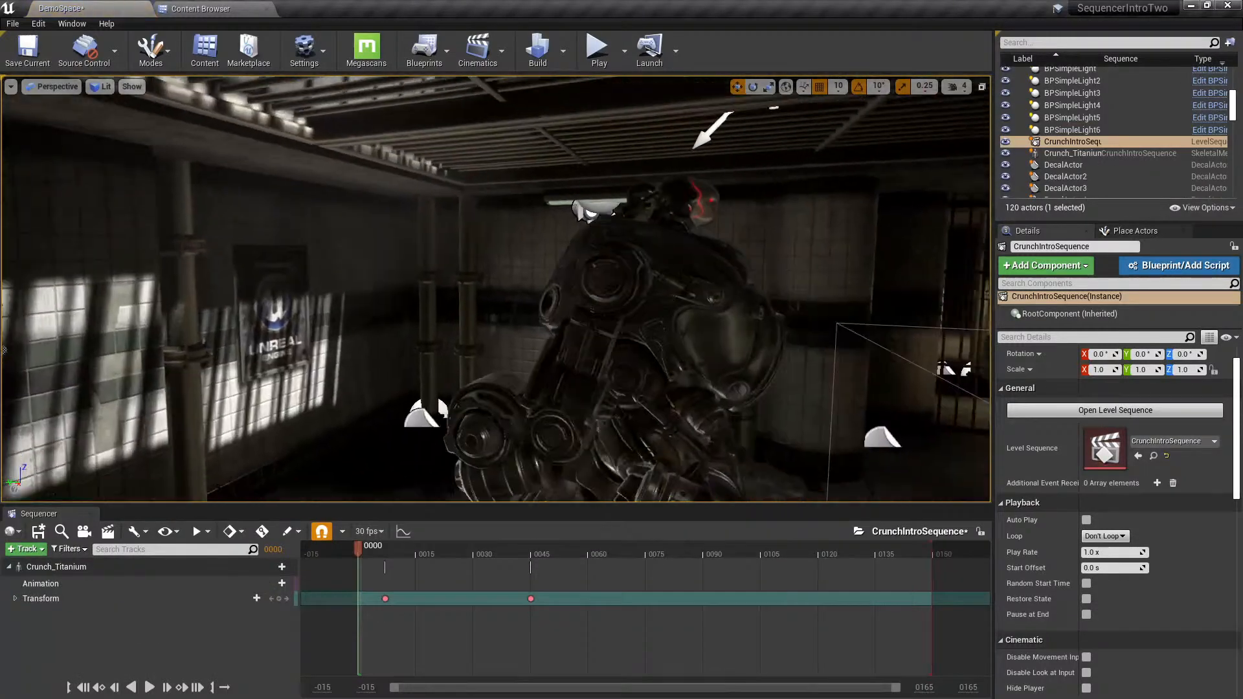
right_click_drag(815, 178, 602, 207)
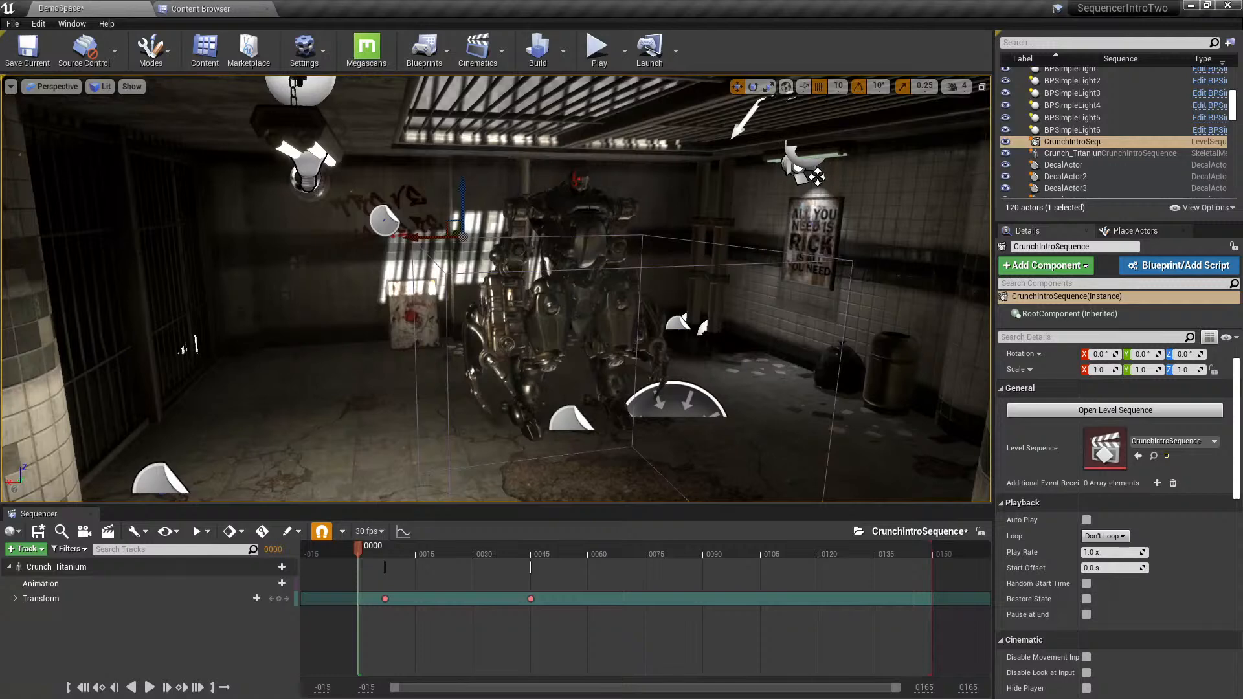
- Convert the Crunch_Titanium binding in the CrunchIntroSequence to a spawnable
key("ctrl+z")
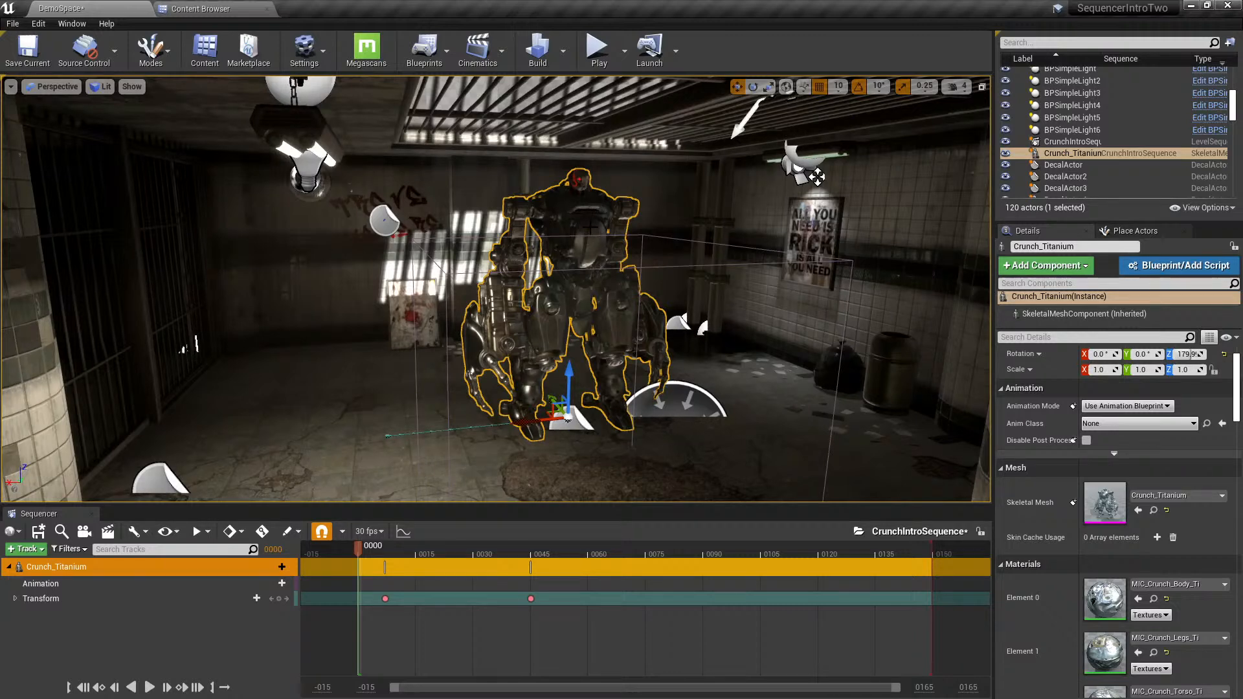
left_click(153, 630)
left_click(97, 568)
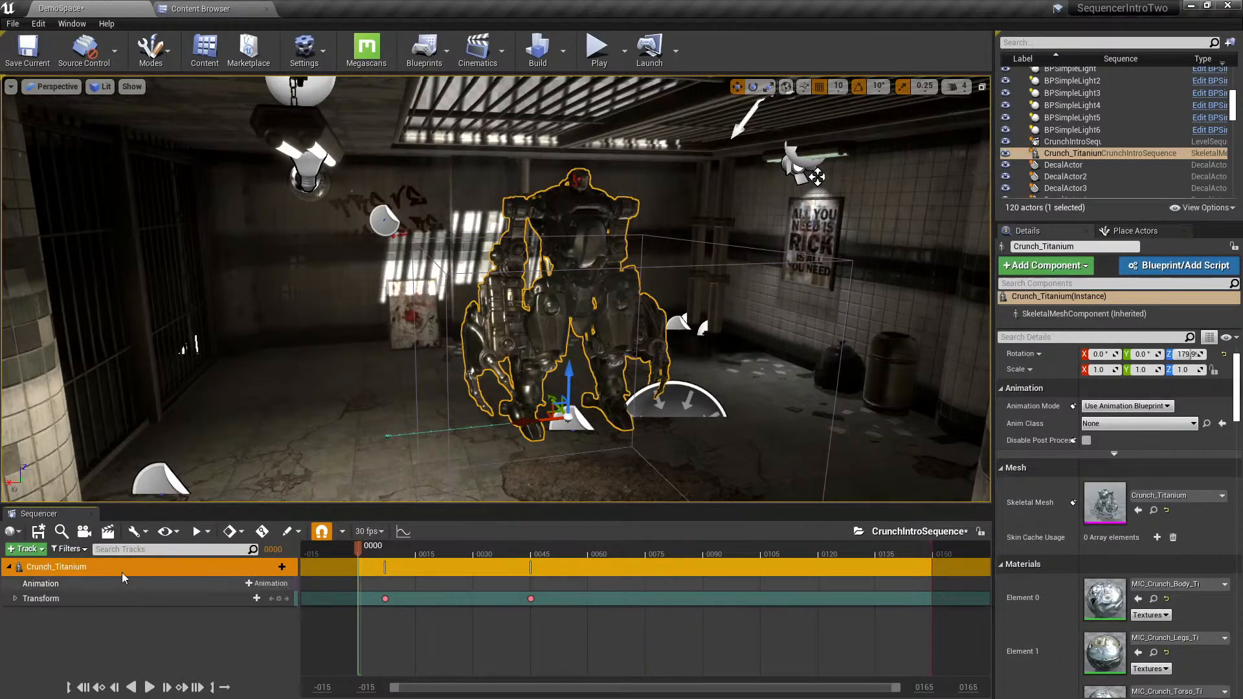
right_click(84, 569)
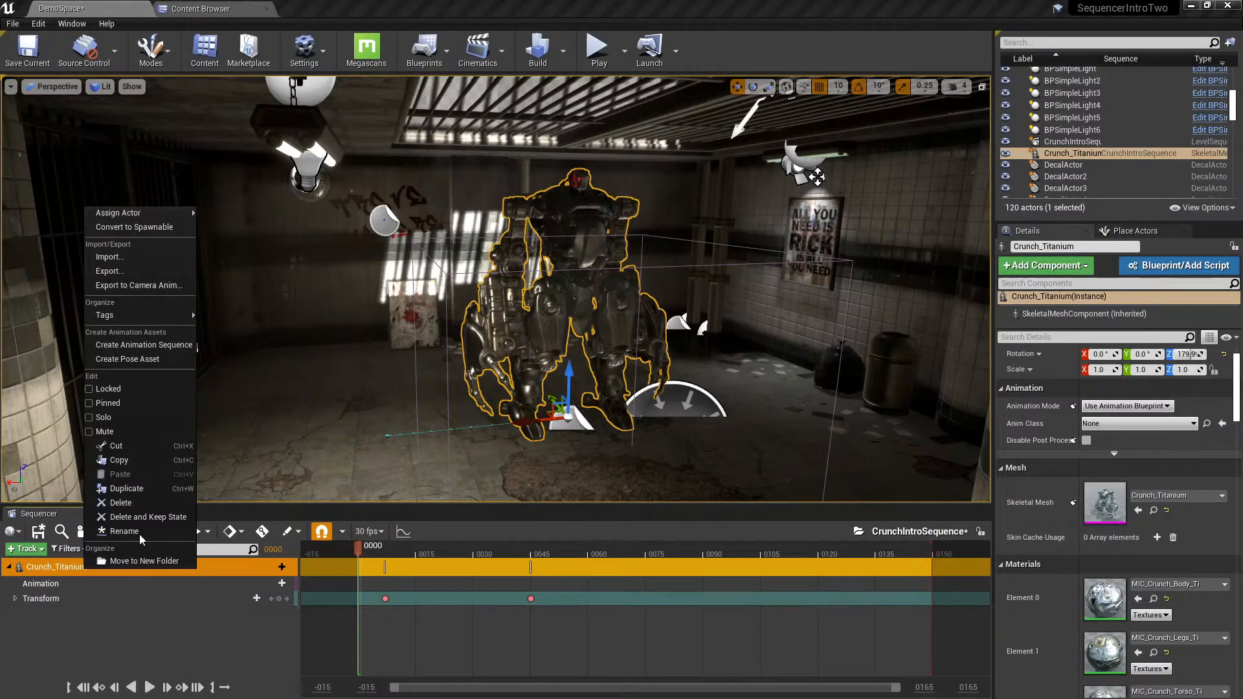
left_click(155, 228)
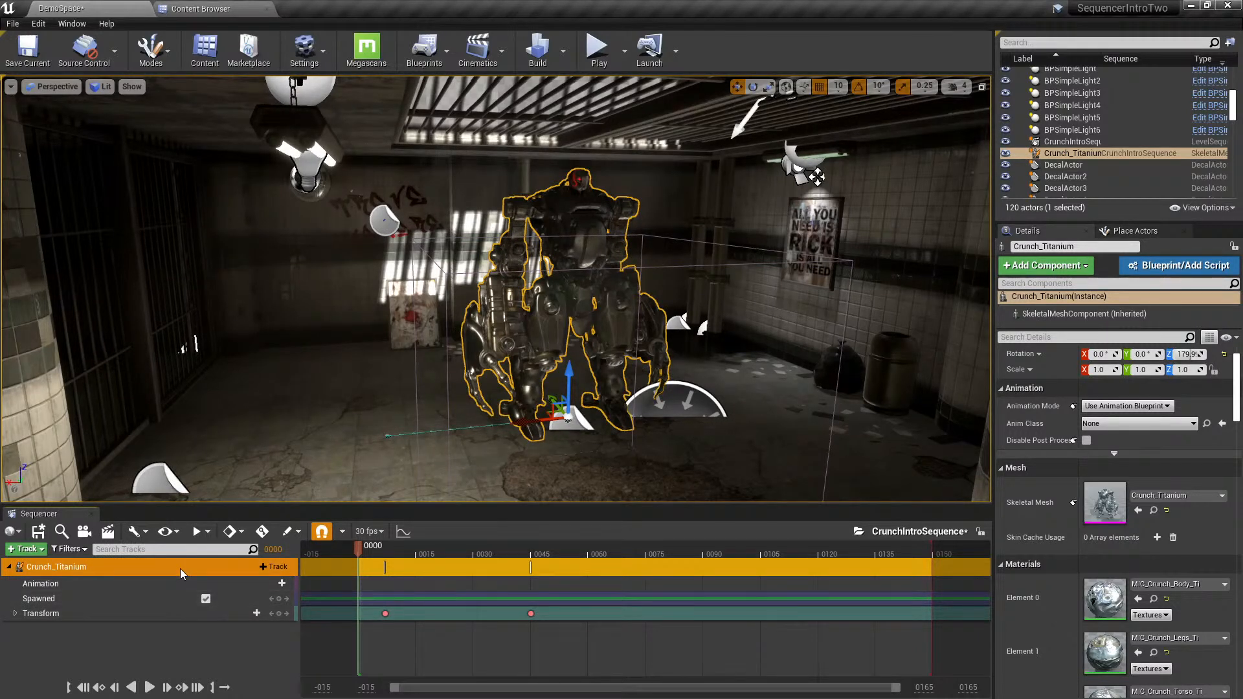
- Close the Sequencer panel, reopen CrunchIntroSequence, and scrub the timeline to check the spawnable Crunch_Titanium
left_click(91, 513)
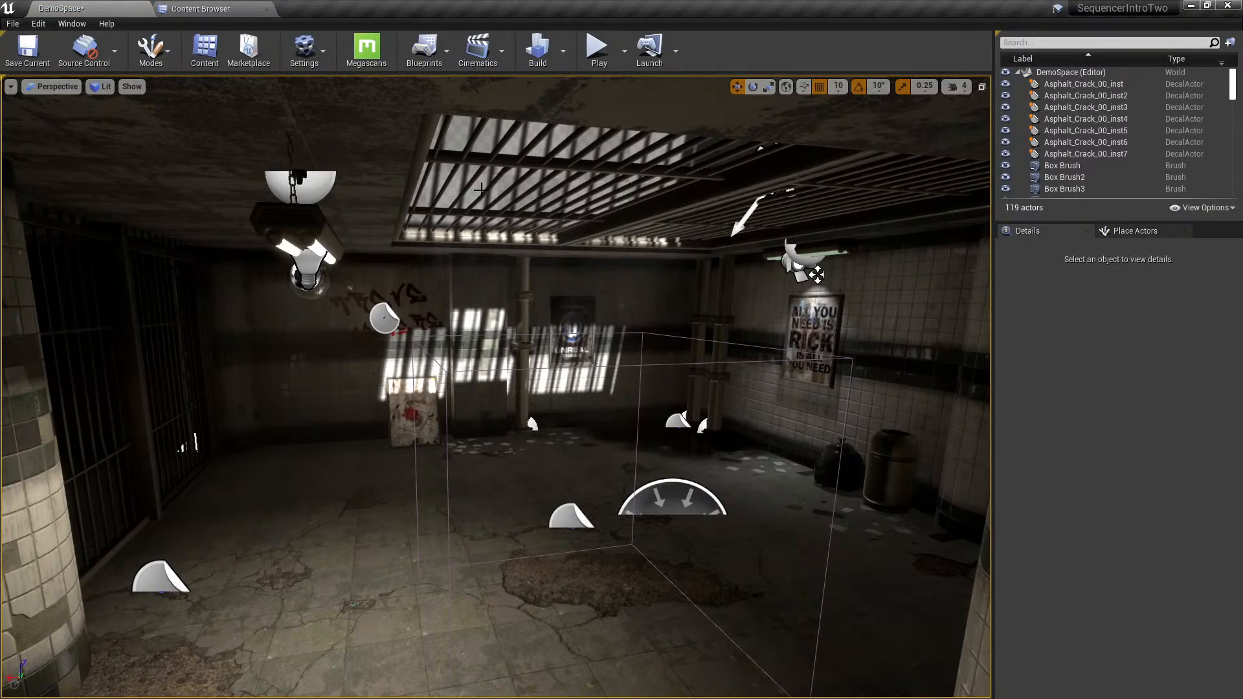
left_click(477, 48)
left_click(563, 138)
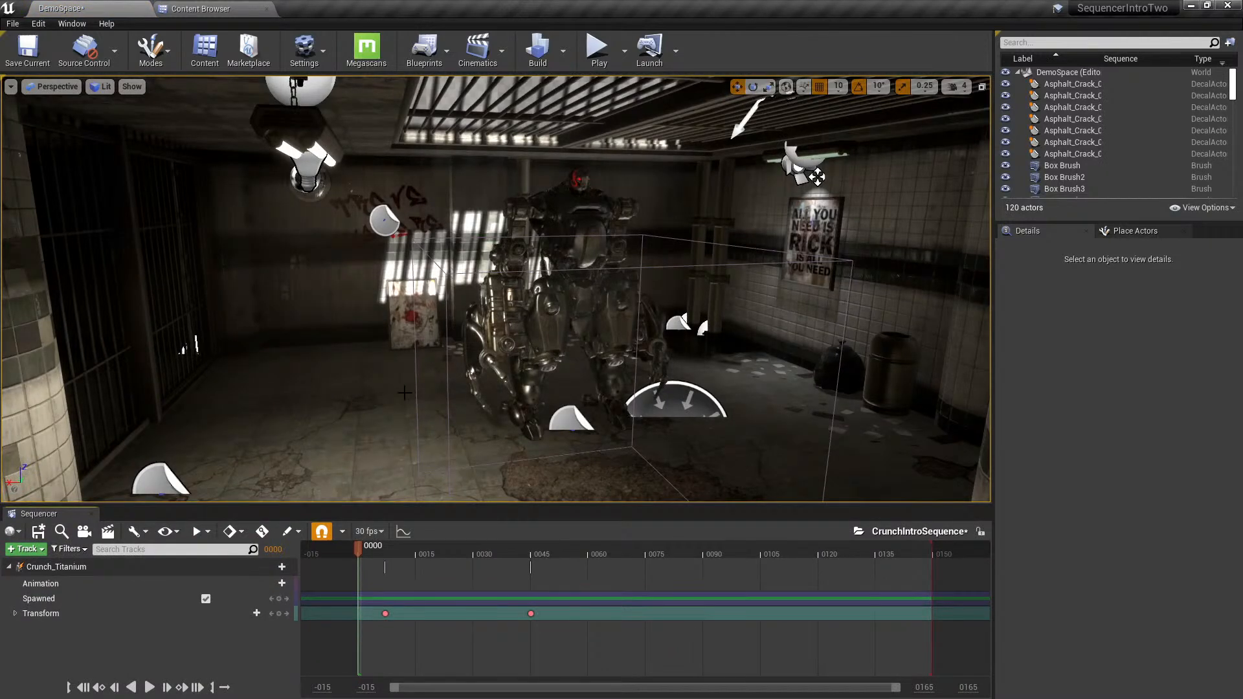
left_click_drag(436, 549, 404, 552)
left_click(431, 552)
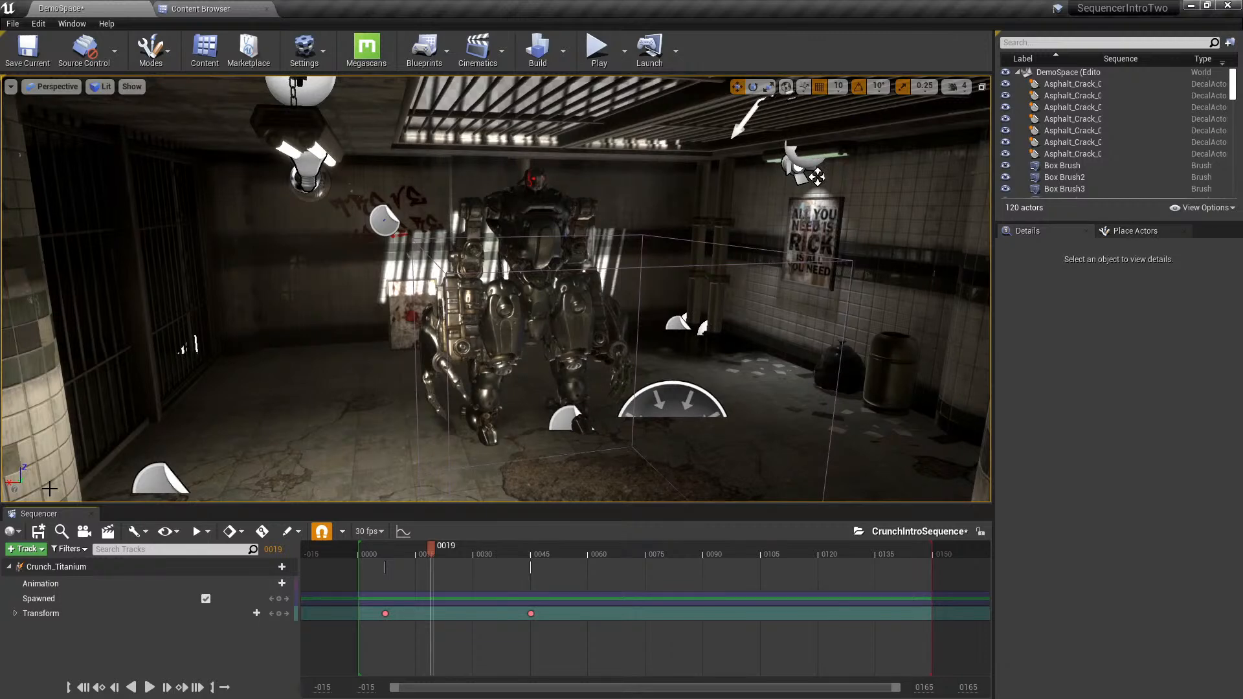
left_click_drag(446, 555, 412, 550)
- Delete Crunch_Titanium and its tracks from CrunchIntroSequence
left_click(87, 567)
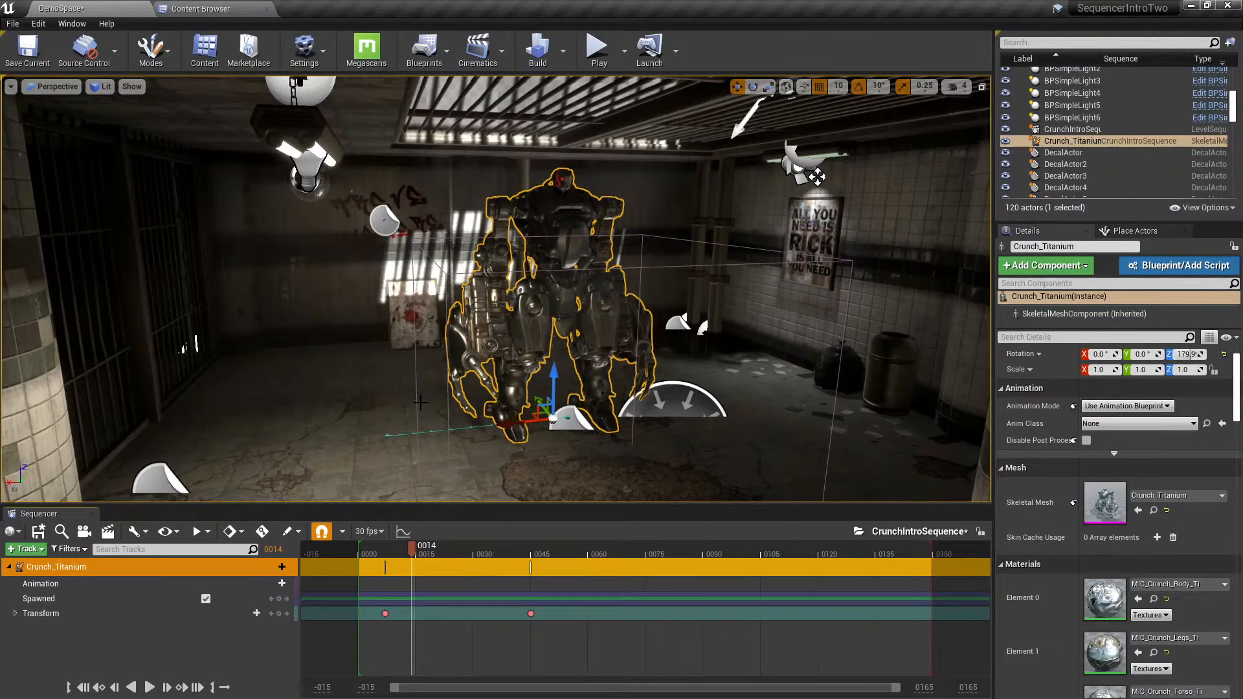
key("Delete")
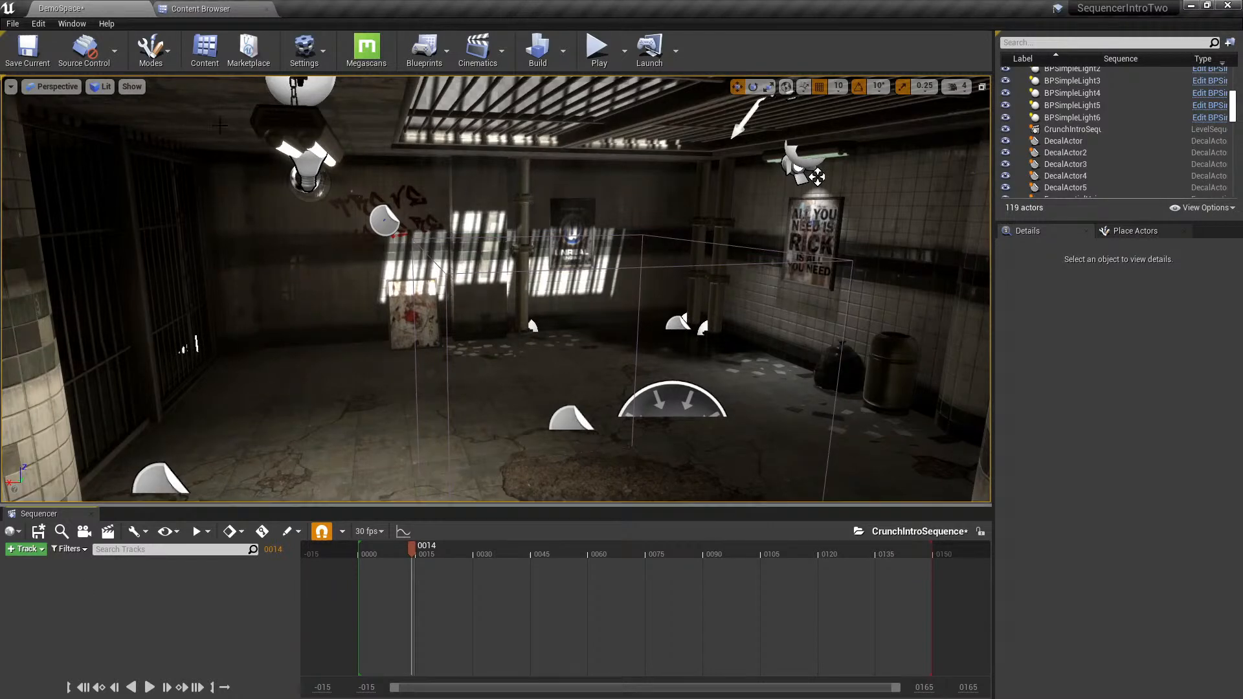
left_click(1135, 231)
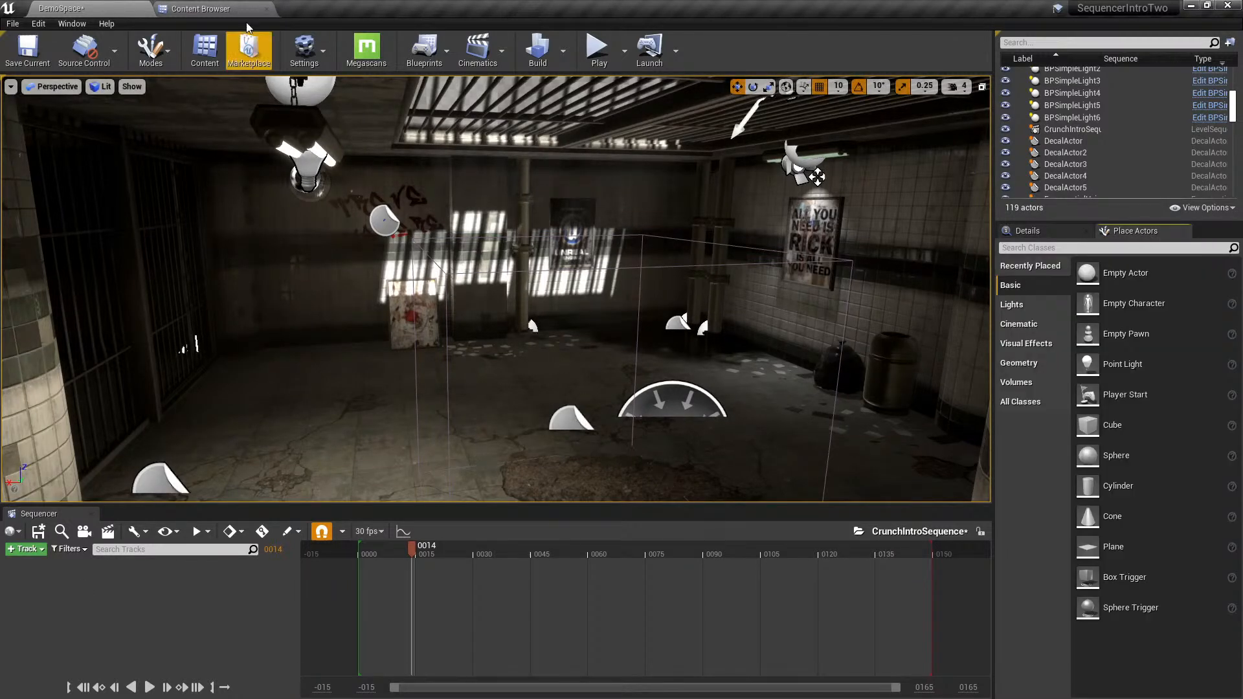
- Place the Crunch_Titanium skeletal mesh in the level as a possessable, and delete it from both the sequence and the level
left_click(201, 8)
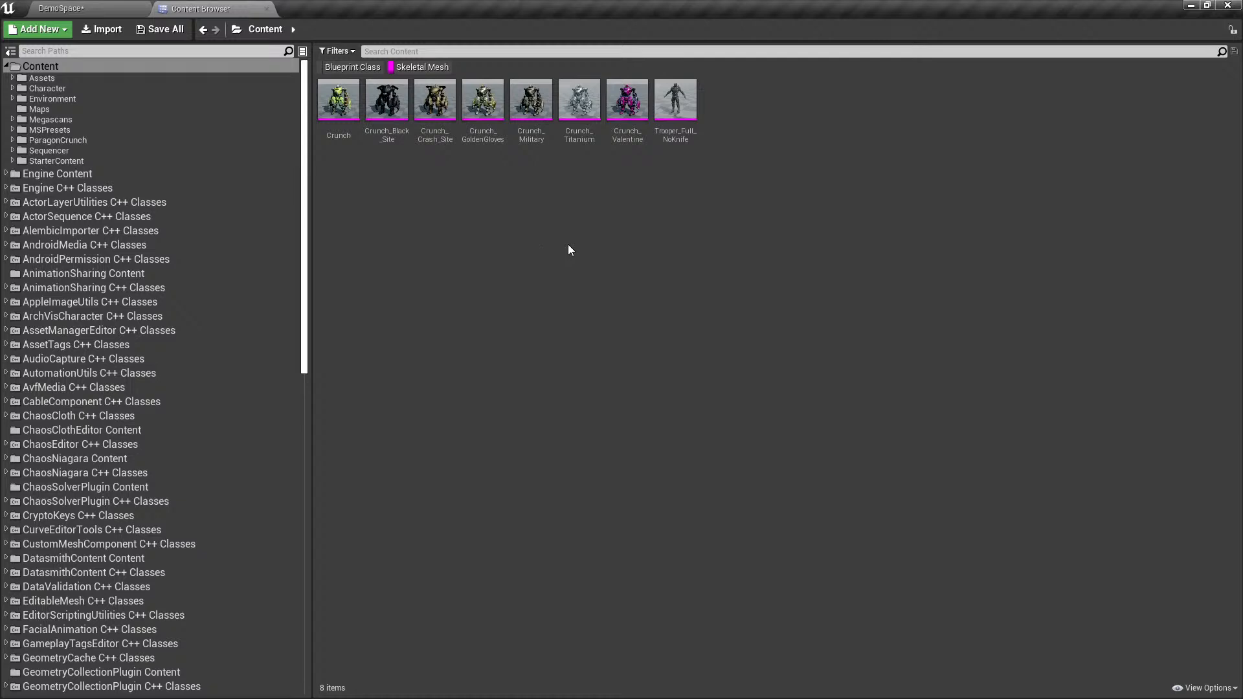
mouse_move(576, 104)
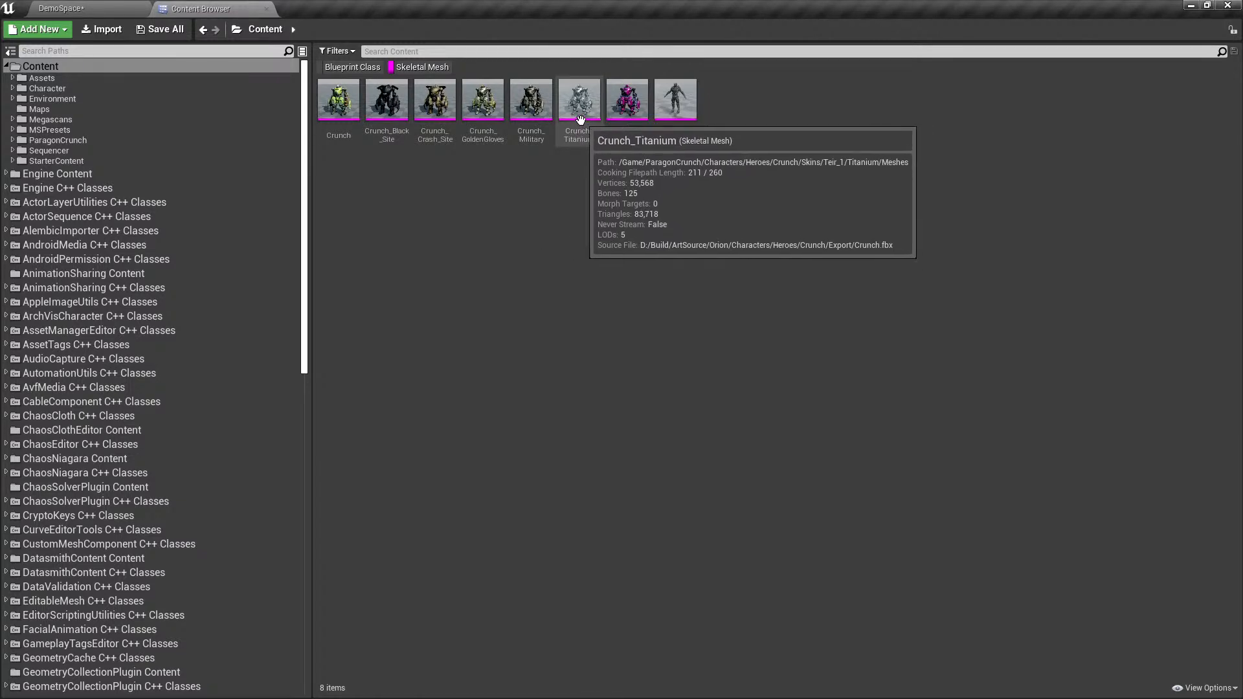
left_click(577, 102)
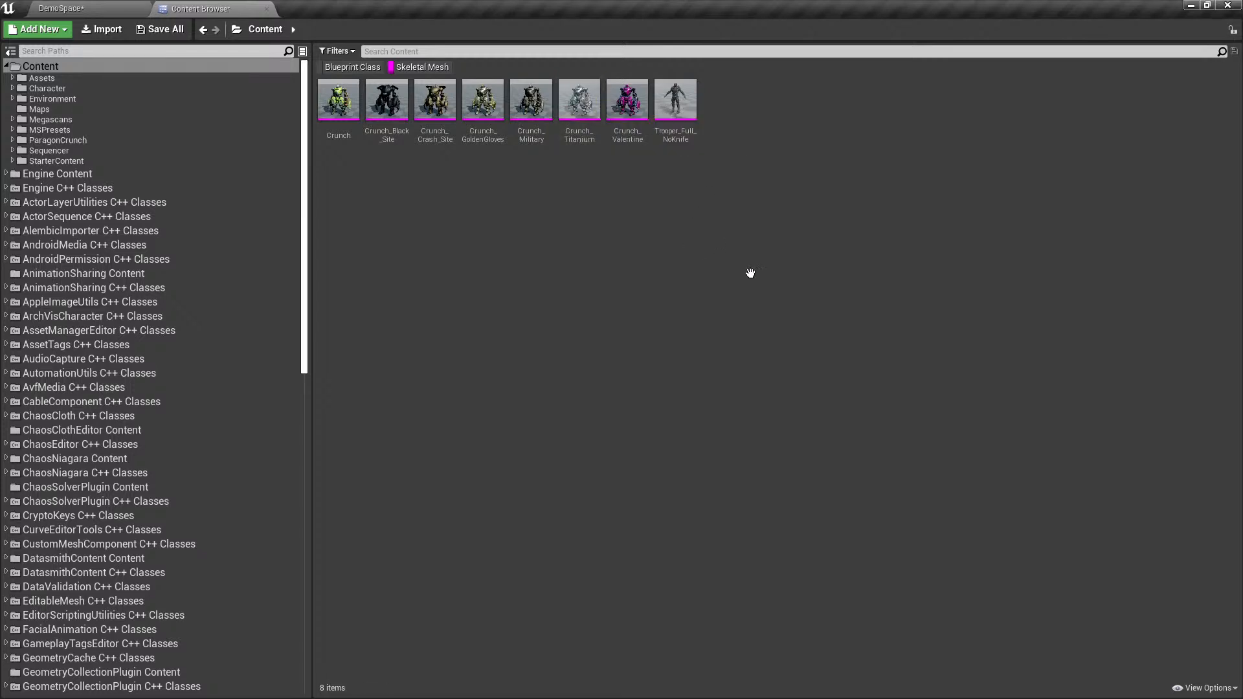
left_click(582, 103)
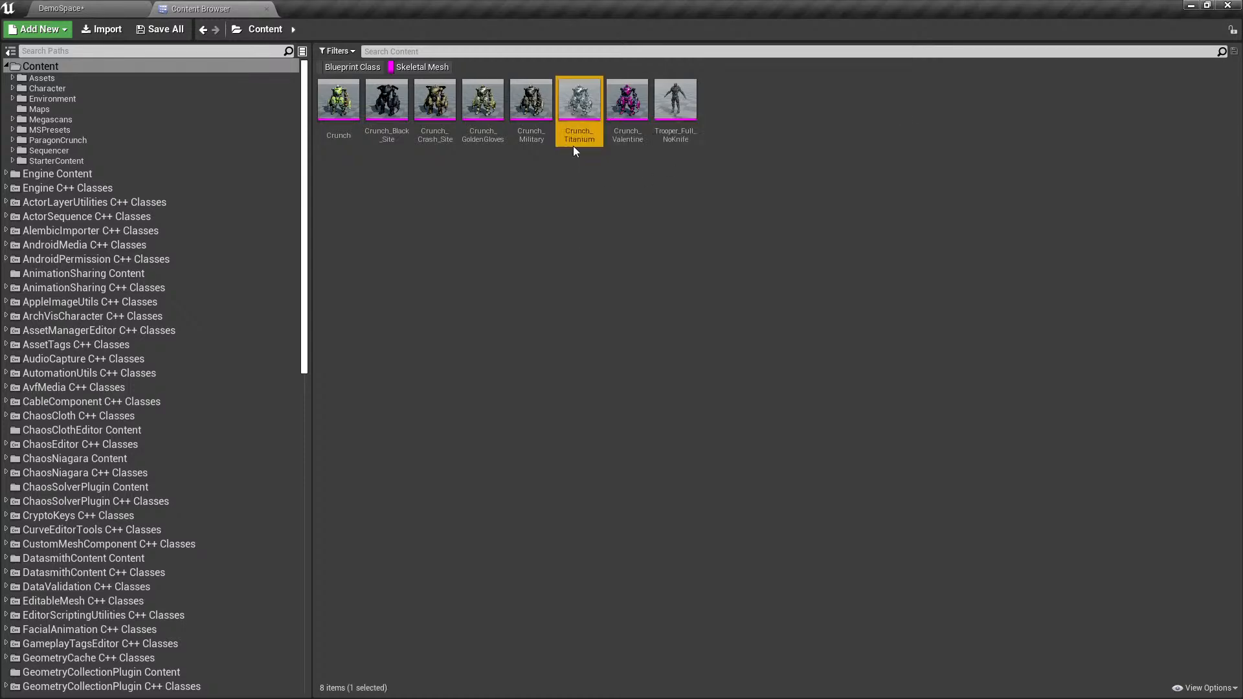
left_click_drag(583, 103, 486, 380)
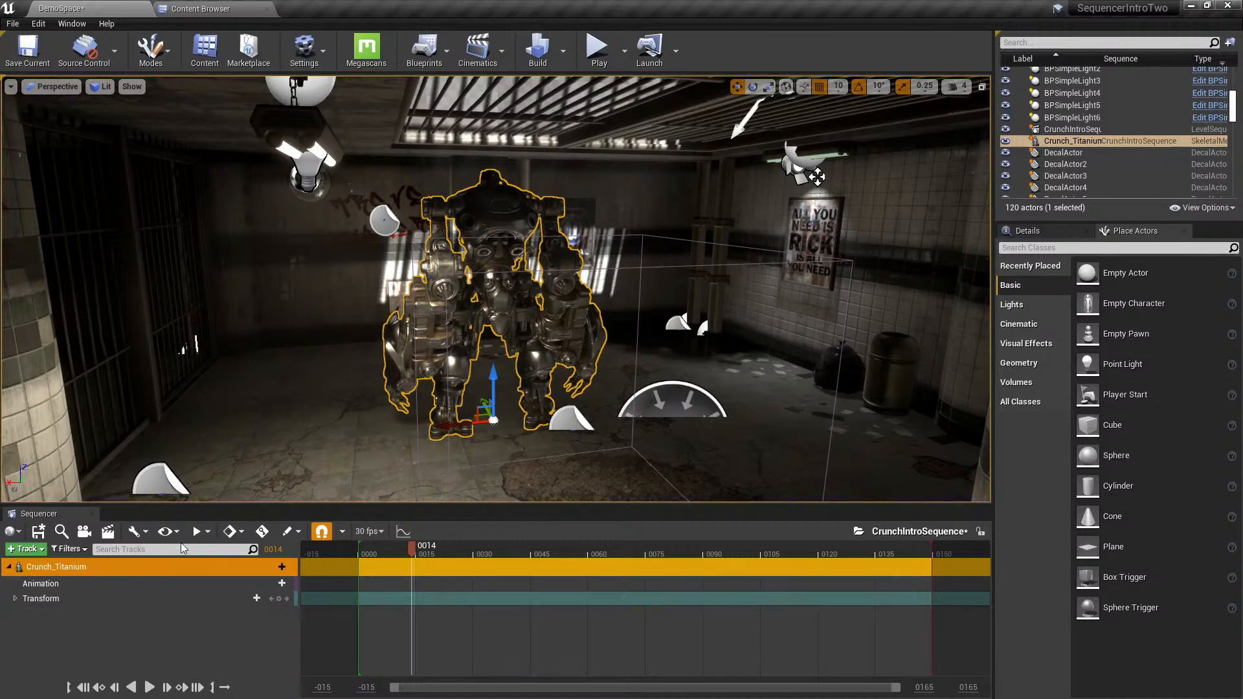
key("Delete")
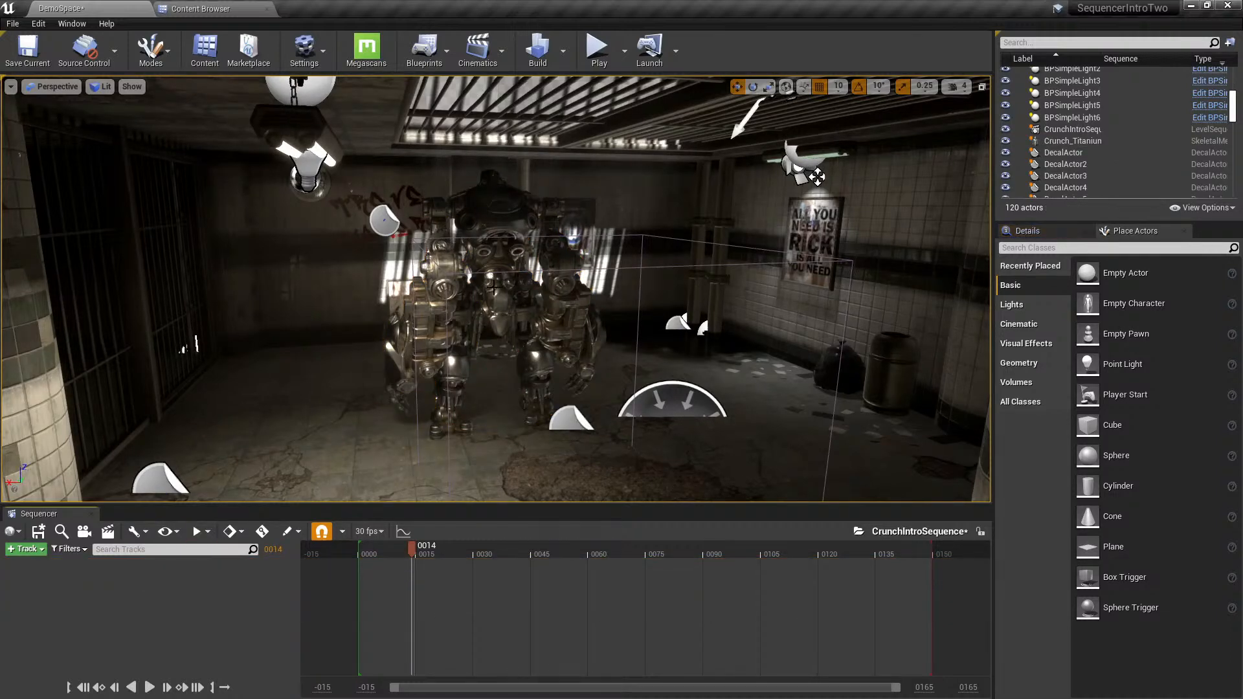
key("Delete")
- Place the Crunch_Titanium skeletal mesh in the level as a spawnable of CrunchIntroSequence
left_click(223, 9)
left_click(471, 196)
left_click_drag(573, 106, 415, 441)
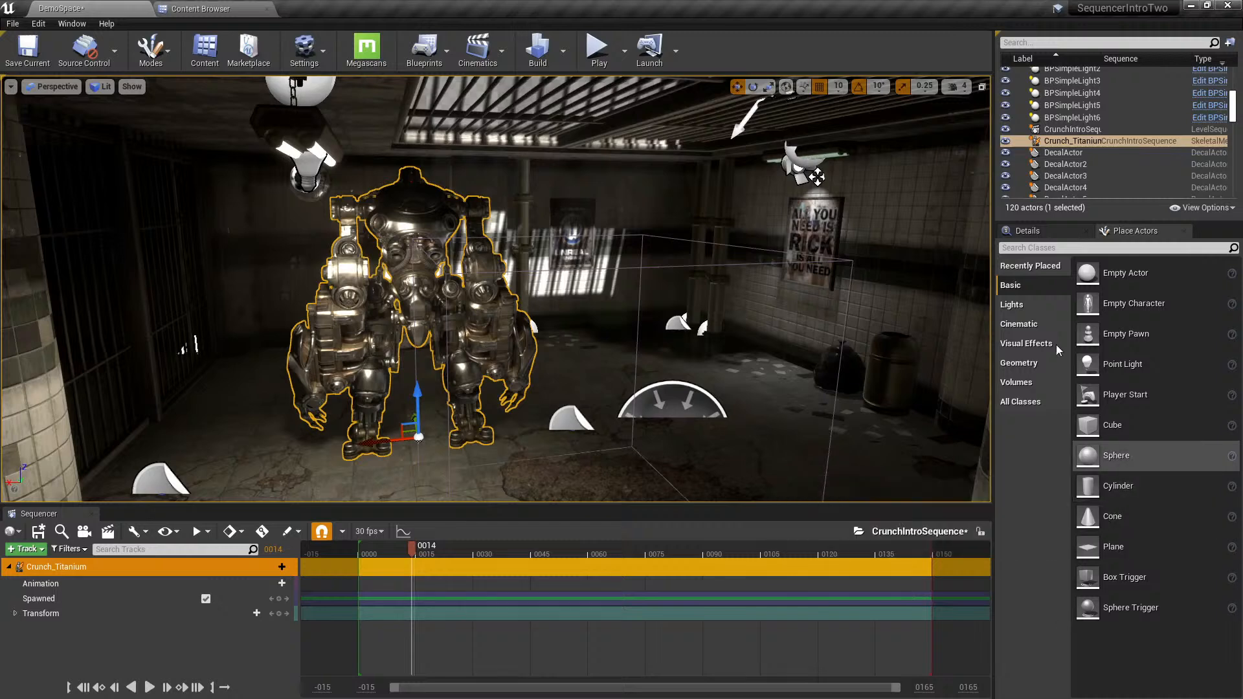
- Place a Point Light on the floor beside Crunch_Titanium as a spawnable, and delete it again
left_click(1039, 303)
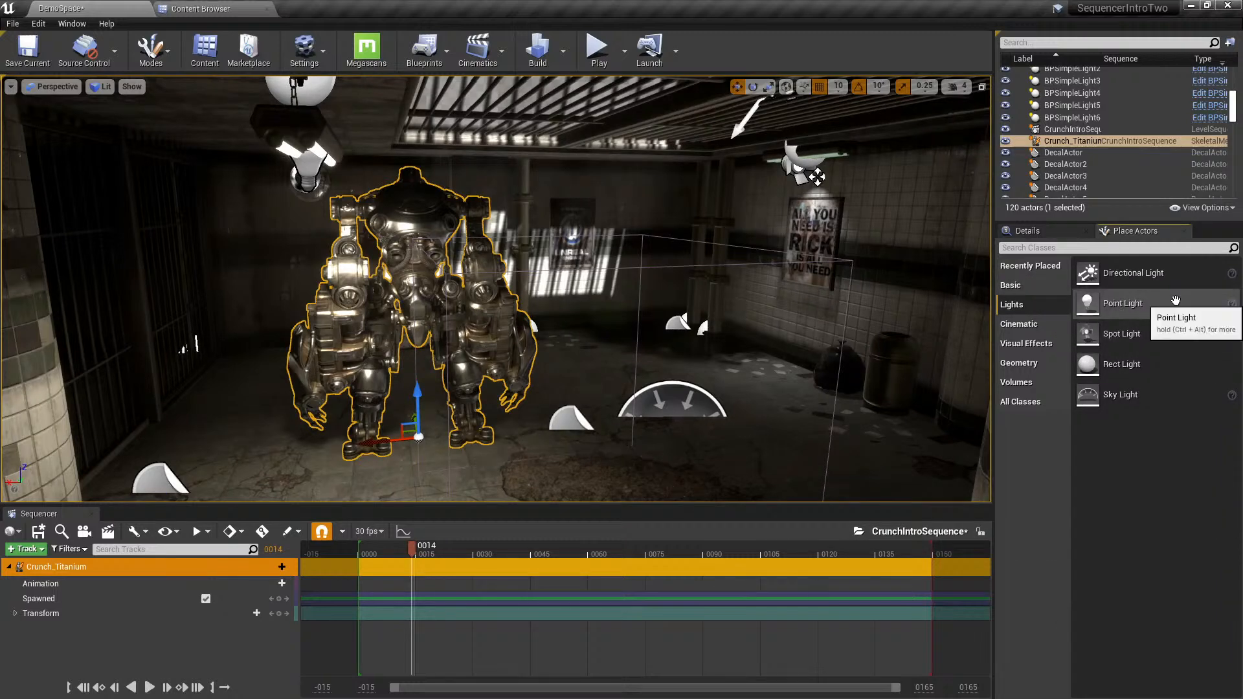
left_click_drag(1171, 304, 570, 415)
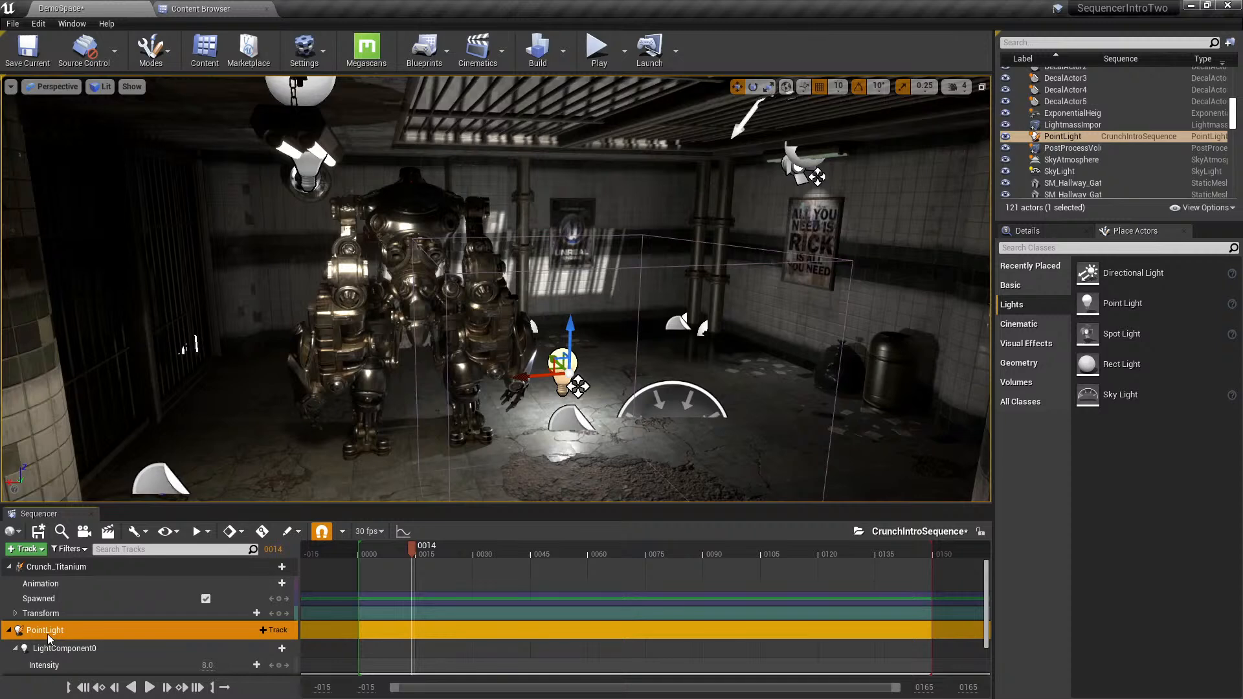
right_click_drag(482, 408, 476, 411)
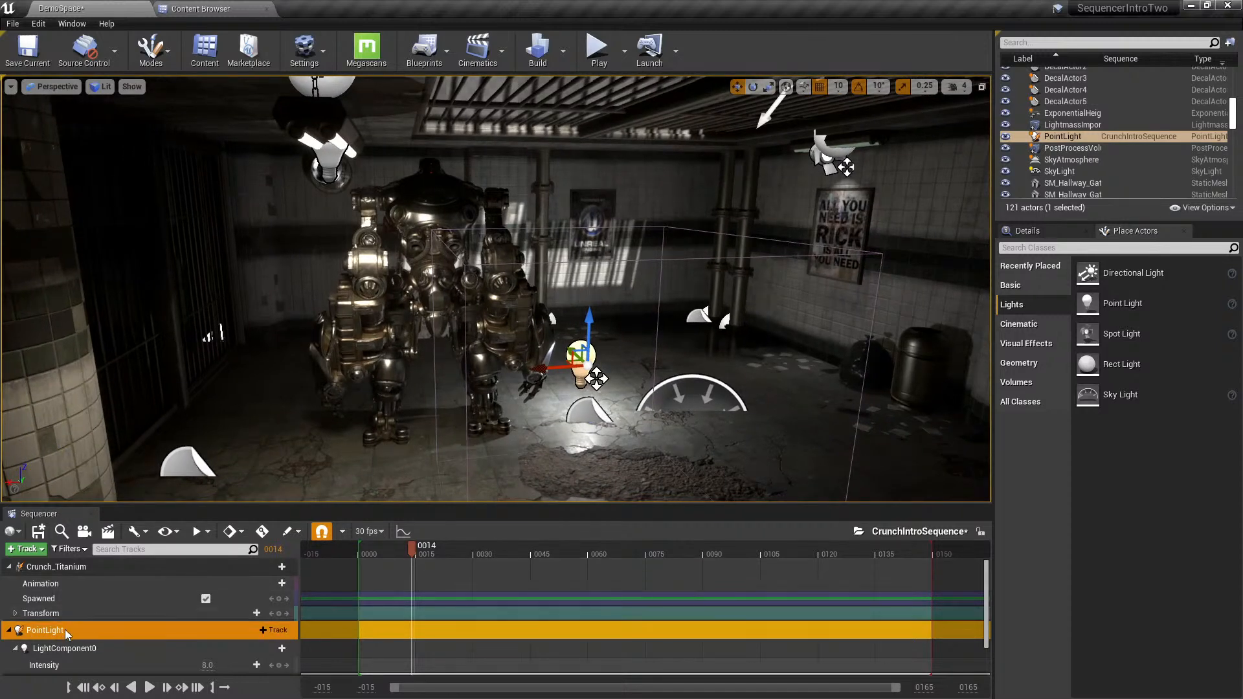
key("Delete")
- Move Crunch_Titanium sideways towards the middle of the room and rotate it 180 degrees around its vertical axis
left_click(70, 572)
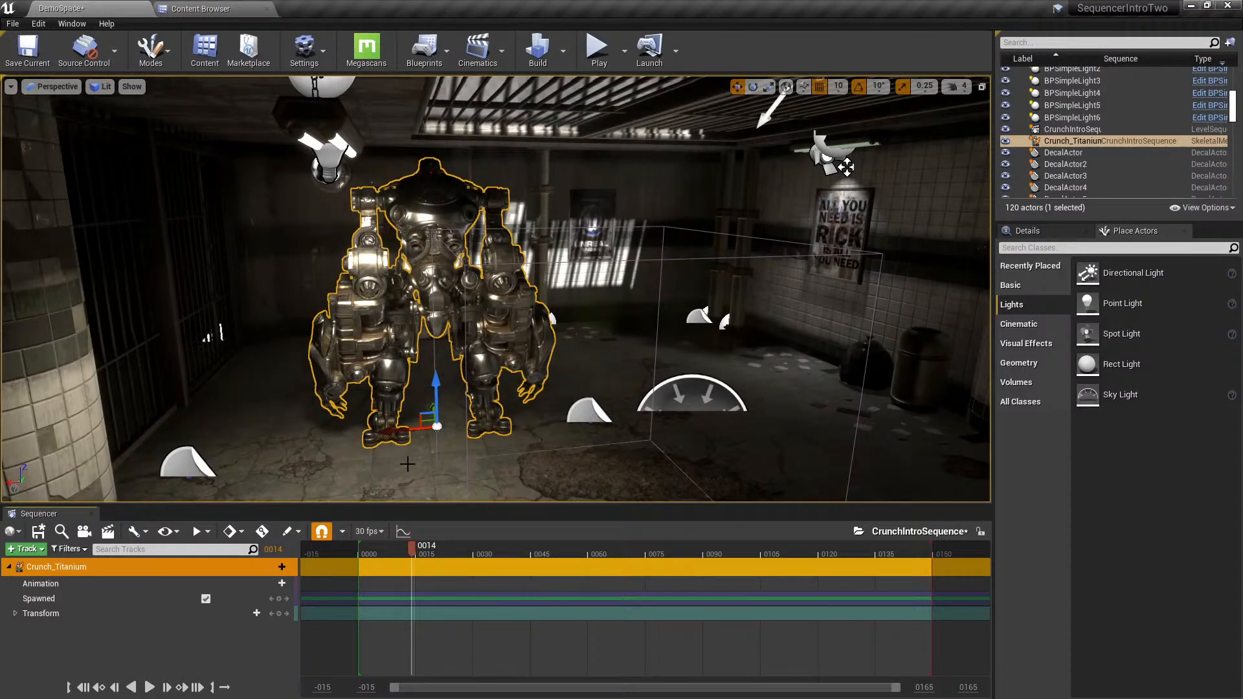
left_click_drag(408, 430, 544, 420)
right_click_drag(544, 420, 631, 356)
right_click_drag(504, 412, 692, 193)
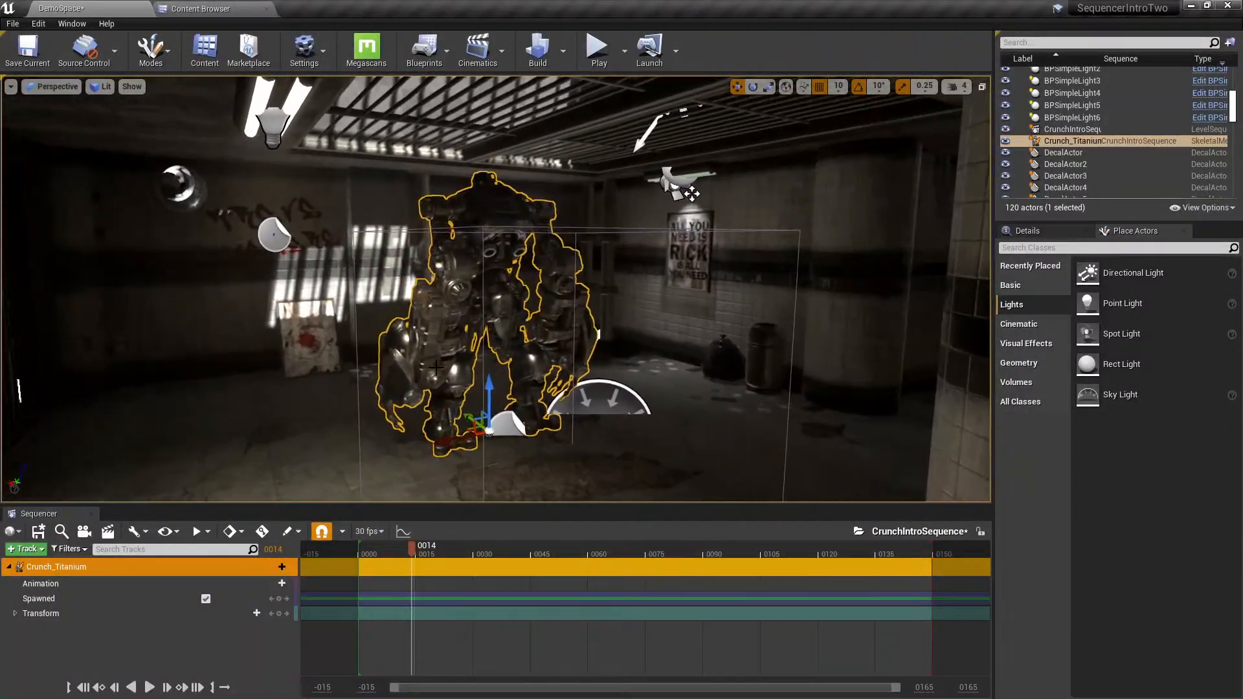
key("e")
left_click_drag(457, 459, 414, 447)
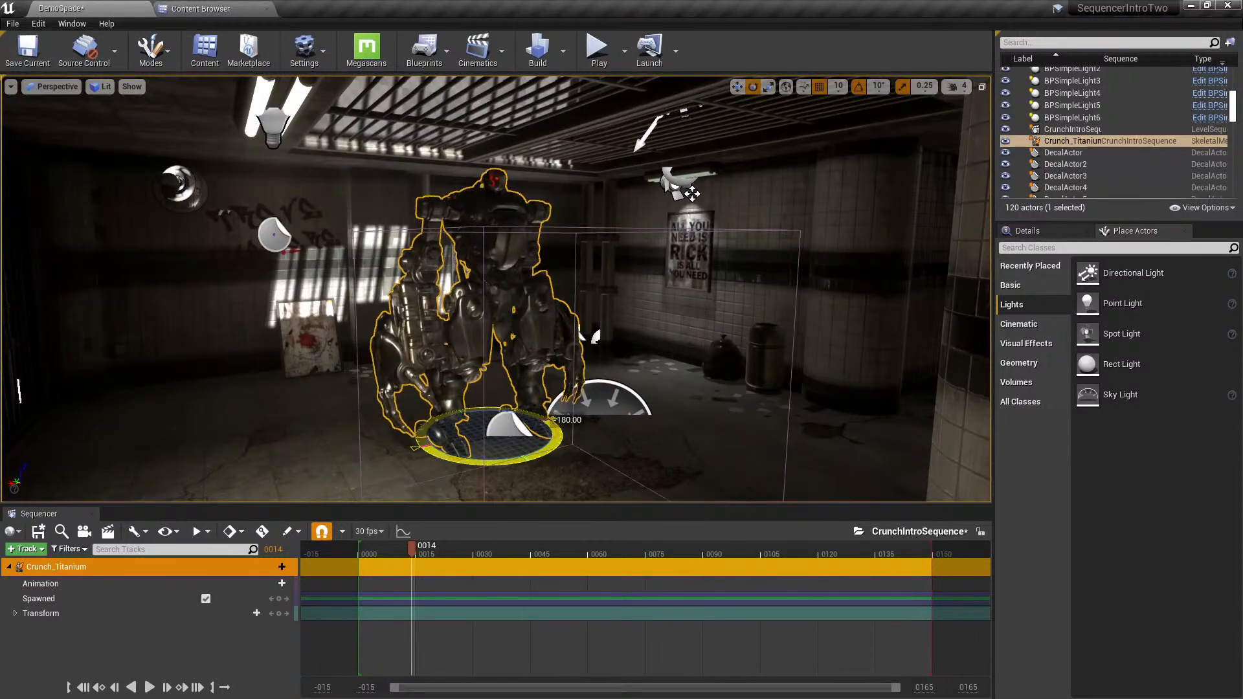
mouse_move(479, 466)
right_mouse_down()
mouse_move(434, 440)
mouse_move(475, 459)
mouse_move(427, 456)
mouse_move(473, 456)
right_mouse_up()
- Adjust Crunch_Titanium's position on the floor near the dirt patch, and undo lifting it off the ground
key("r")
key("w")
left_click_drag(446, 449, 542, 449)
right_click_drag(542, 449, 602, 427)
mouse_move(477, 440)
right_mouse_down()
mouse_move(456, 447)
mouse_move(477, 440)
right_mouse_up()
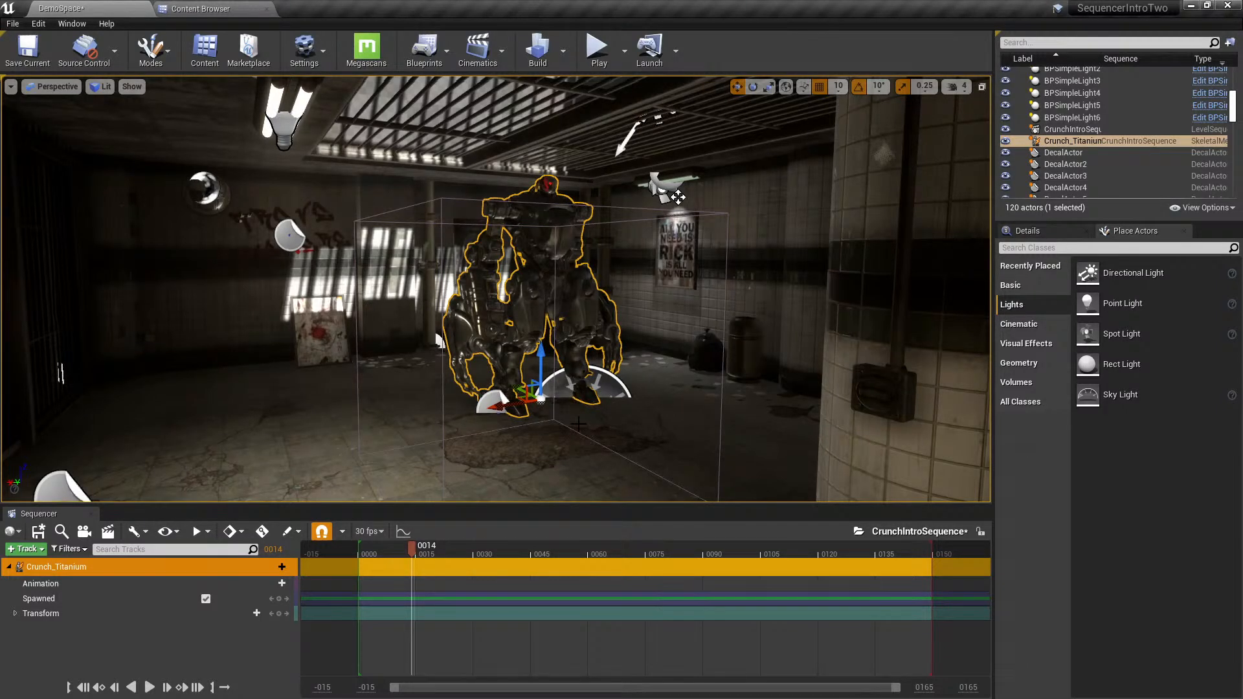
mouse_move(609, 441)
left_mouse_down()
mouse_move(644, 437)
mouse_move(510, 451)
mouse_move(591, 432)
left_mouse_up()
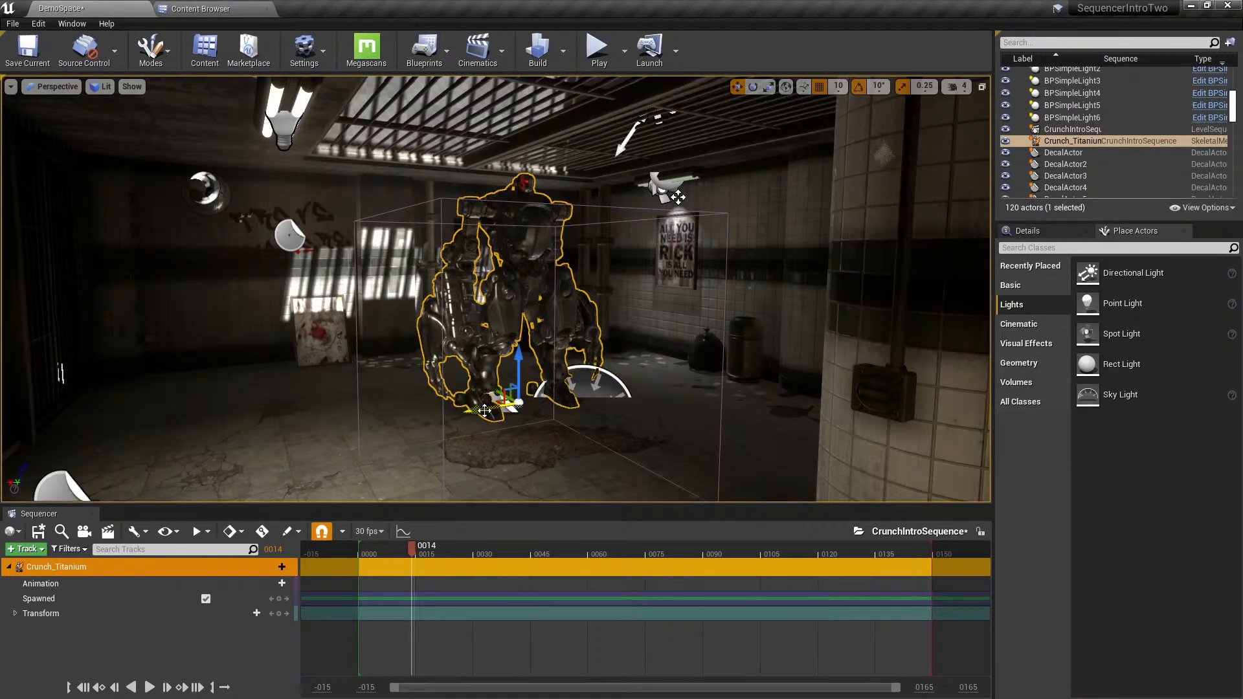
left_click_drag(480, 413, 470, 416)
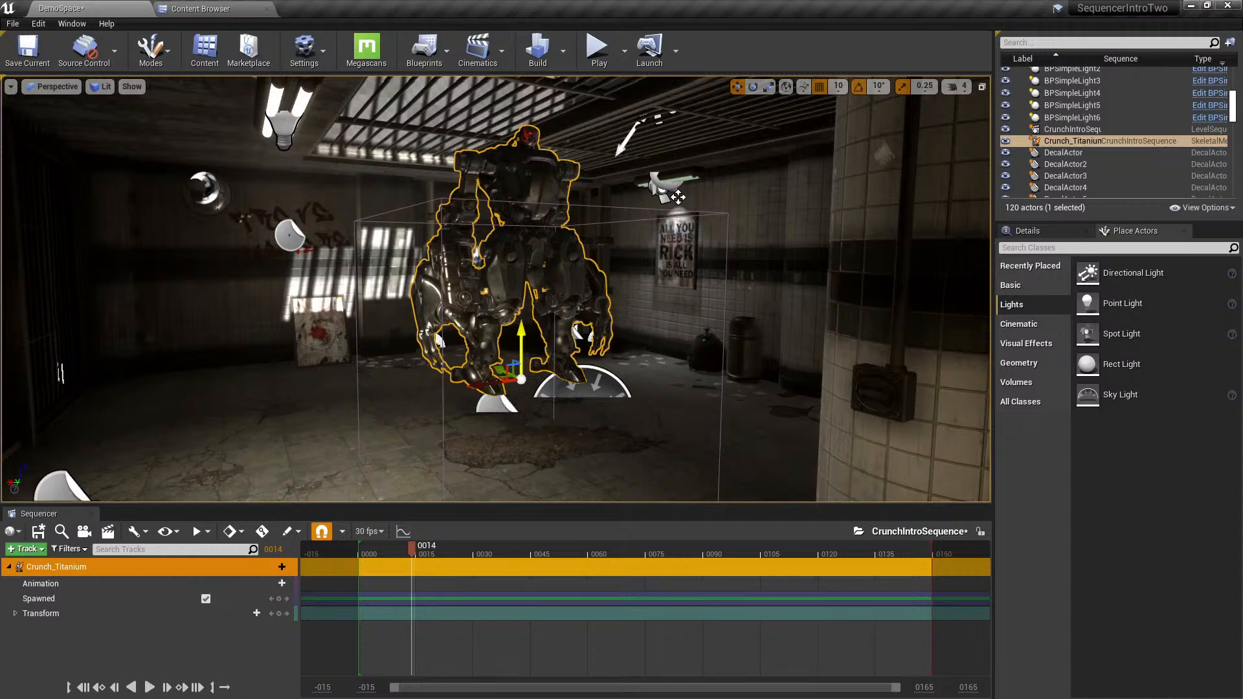
key("ctrl+z")
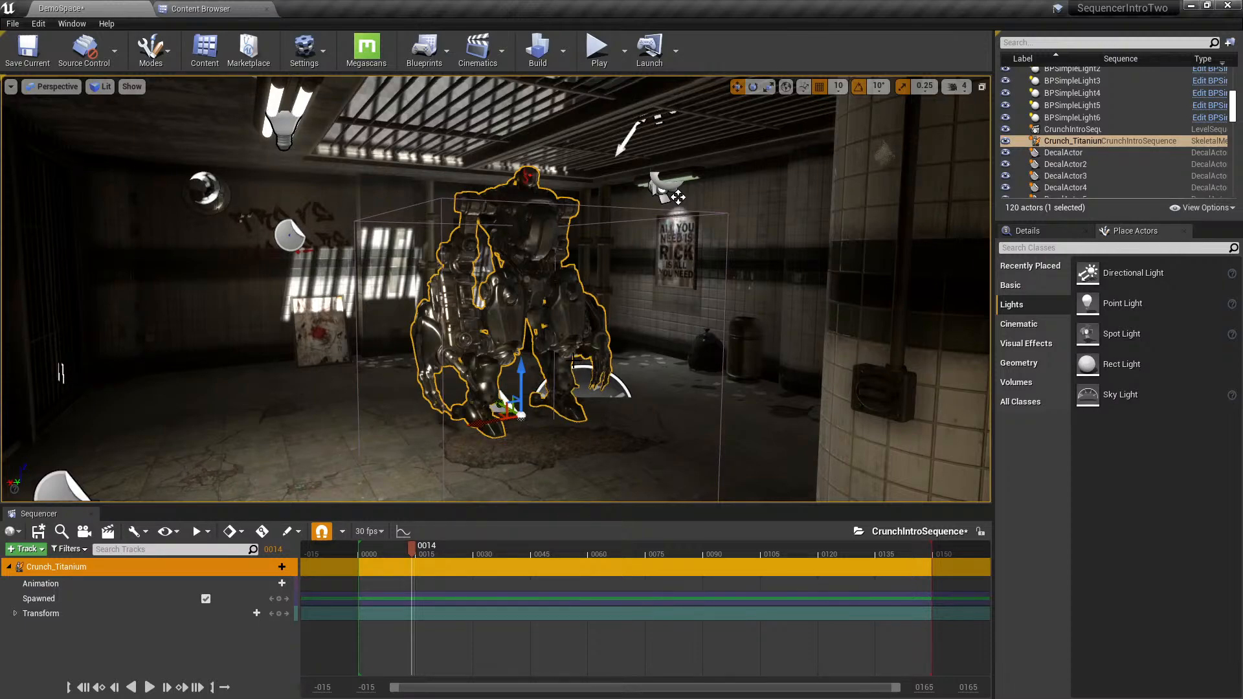
- Move the Sequencer playhead to frame 17
right_click_drag(572, 361, 535, 349)
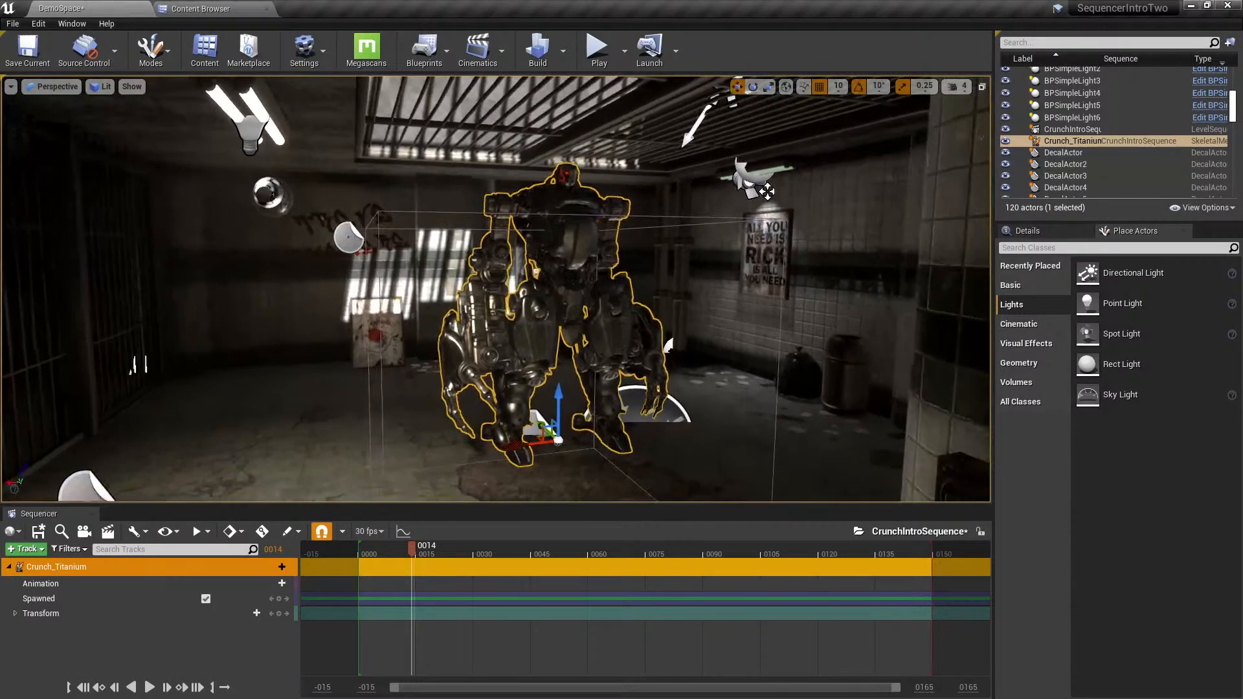
mouse_move(414, 553)
left_mouse_down()
mouse_move(379, 550)
mouse_move(444, 552)
mouse_move(423, 548)
left_mouse_up()
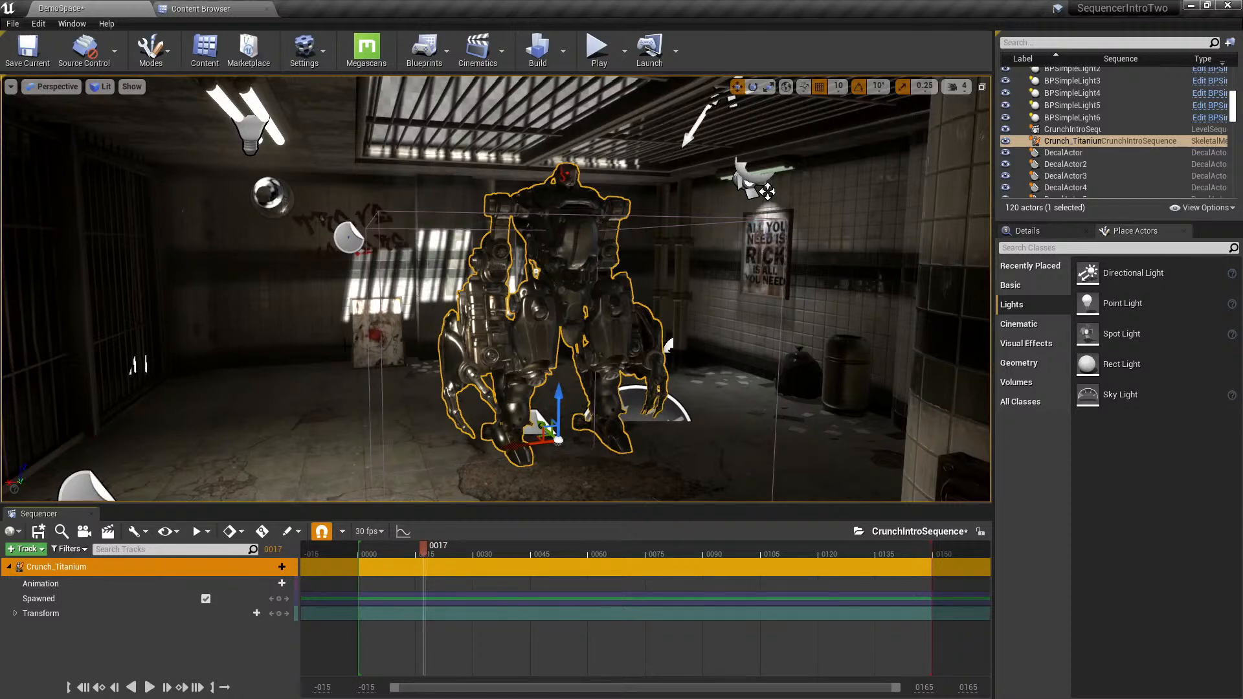
- Turn off the Content Browser's Skeletal Mesh filter and filter the assets by the whole Animation category
left_click(200, 9)
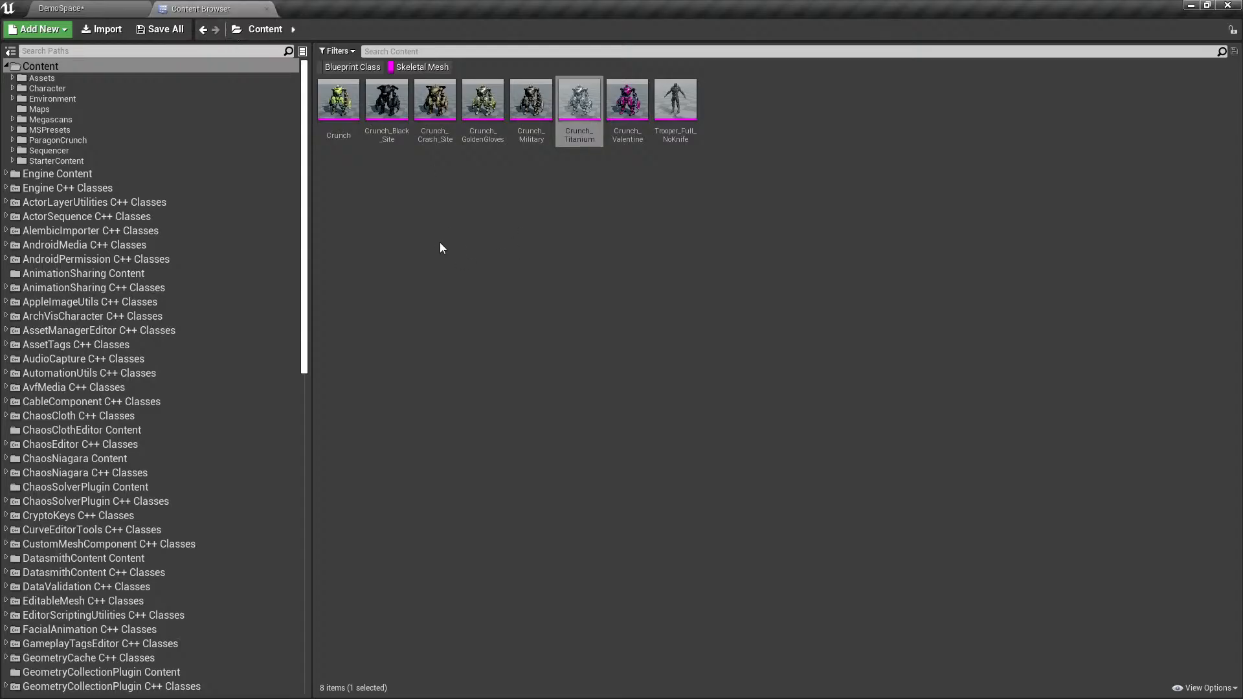
left_click(418, 68)
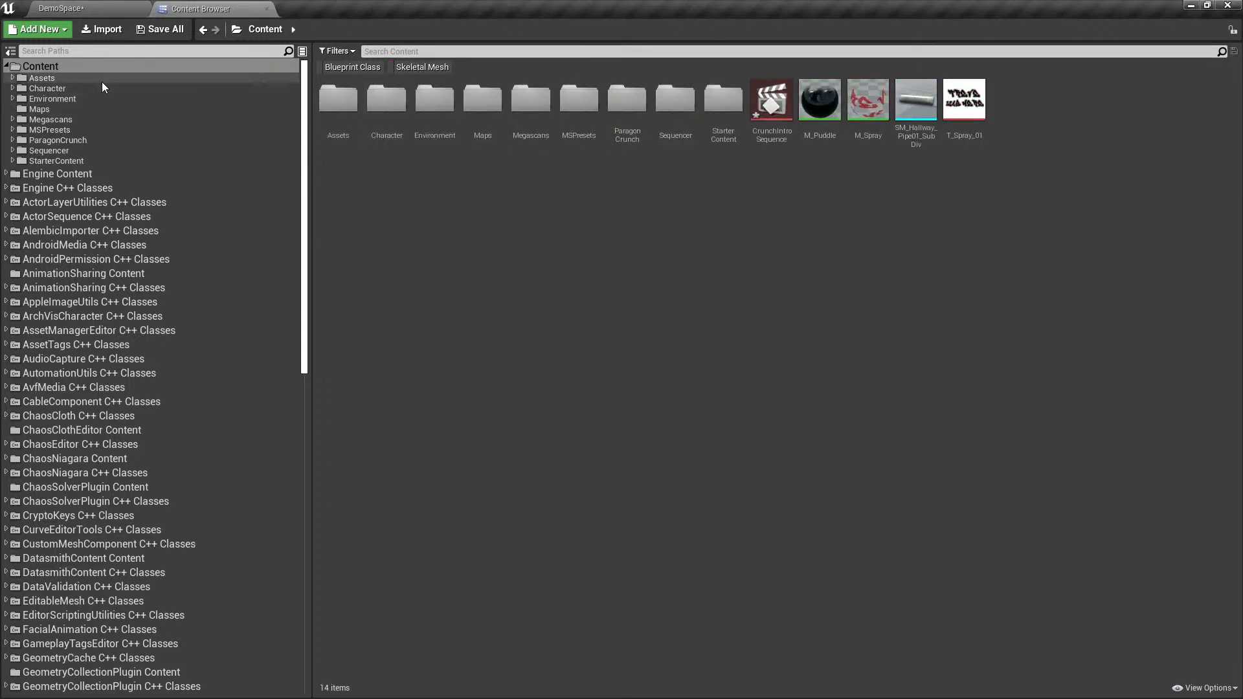
left_click(336, 51)
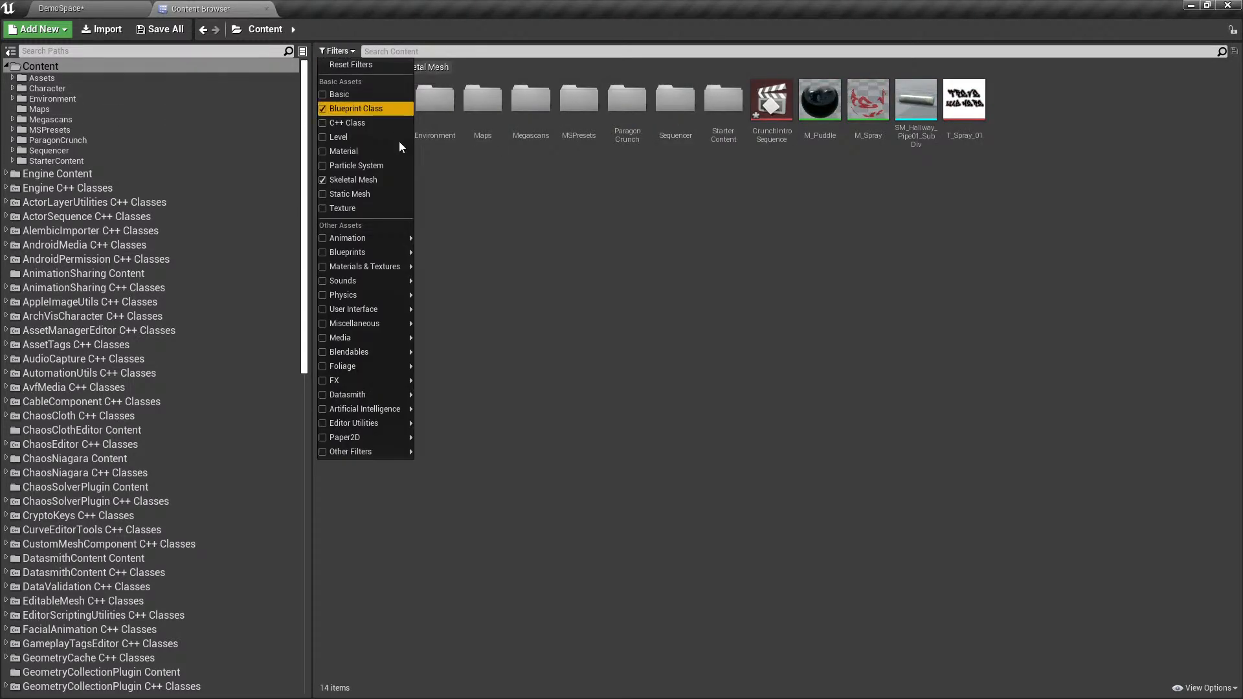
mouse_move(366, 252)
left_click(407, 238)
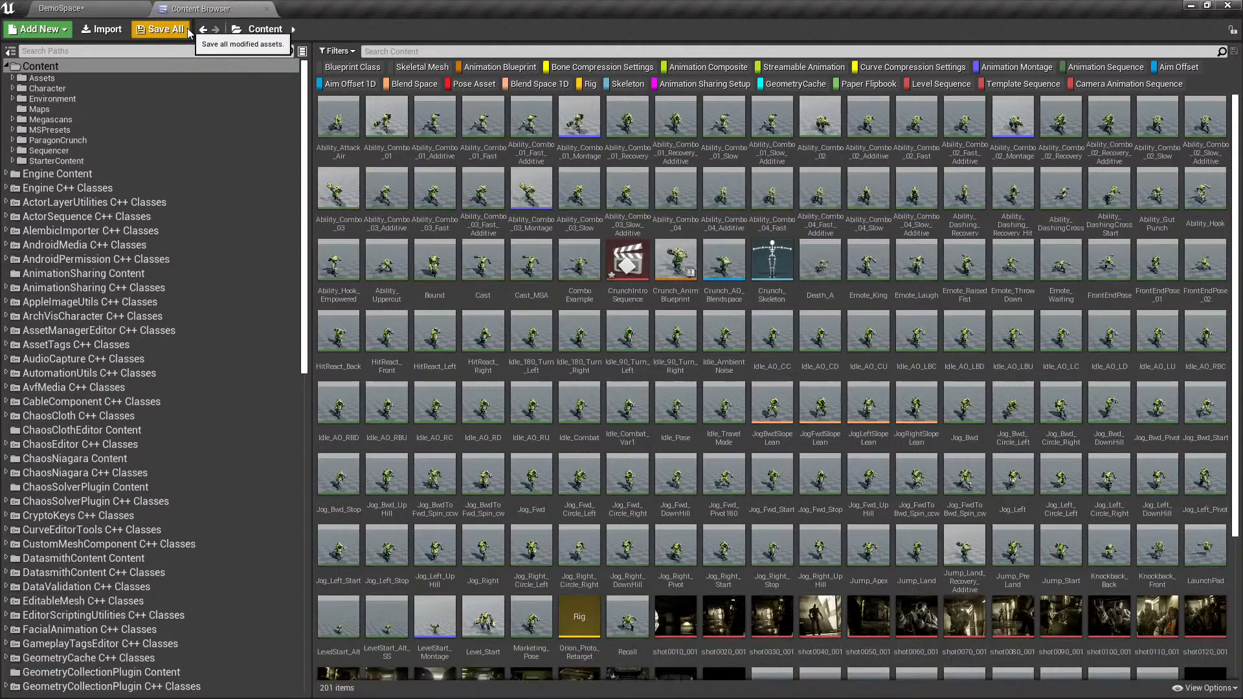
- Enlarge the Content Browser's asset thumbnails to examine the available Crunch animations
left_click(84, 7)
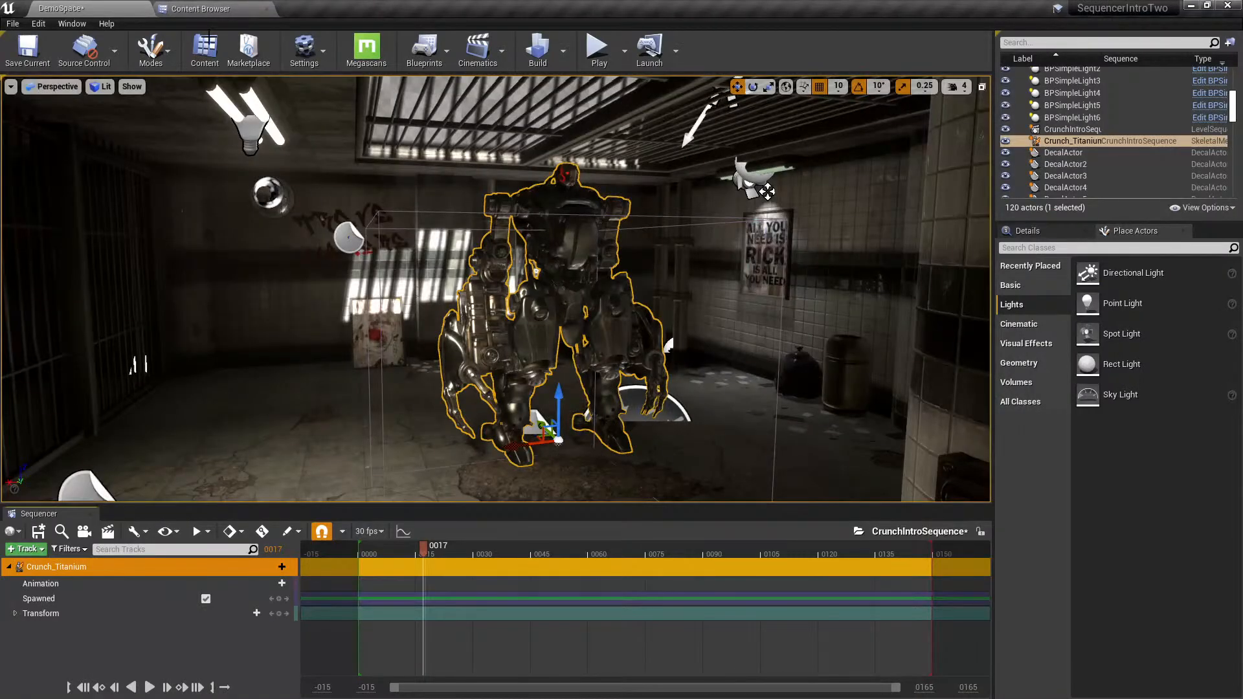
left_click(213, 8)
scroll(581, 228, "up", 3, "ctrl")
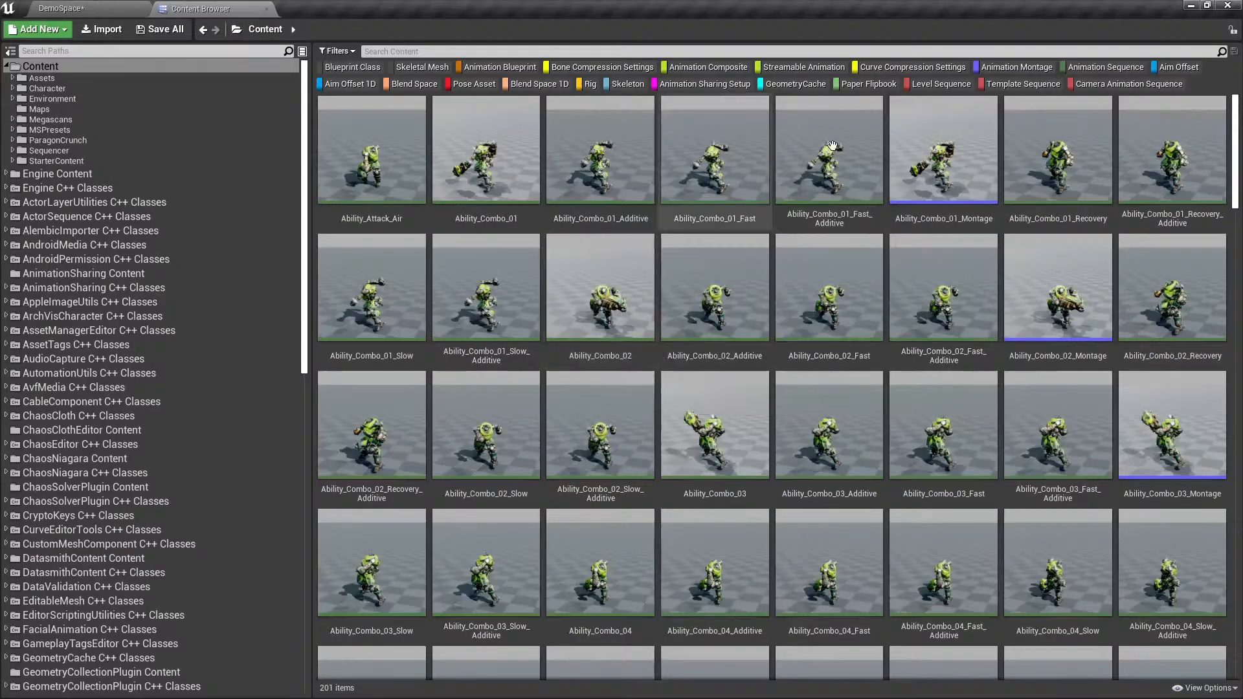
- Enlarge the animation thumbnails further and look through the Ability_Combo animations at that size
scroll(768, 213, "down", 10)
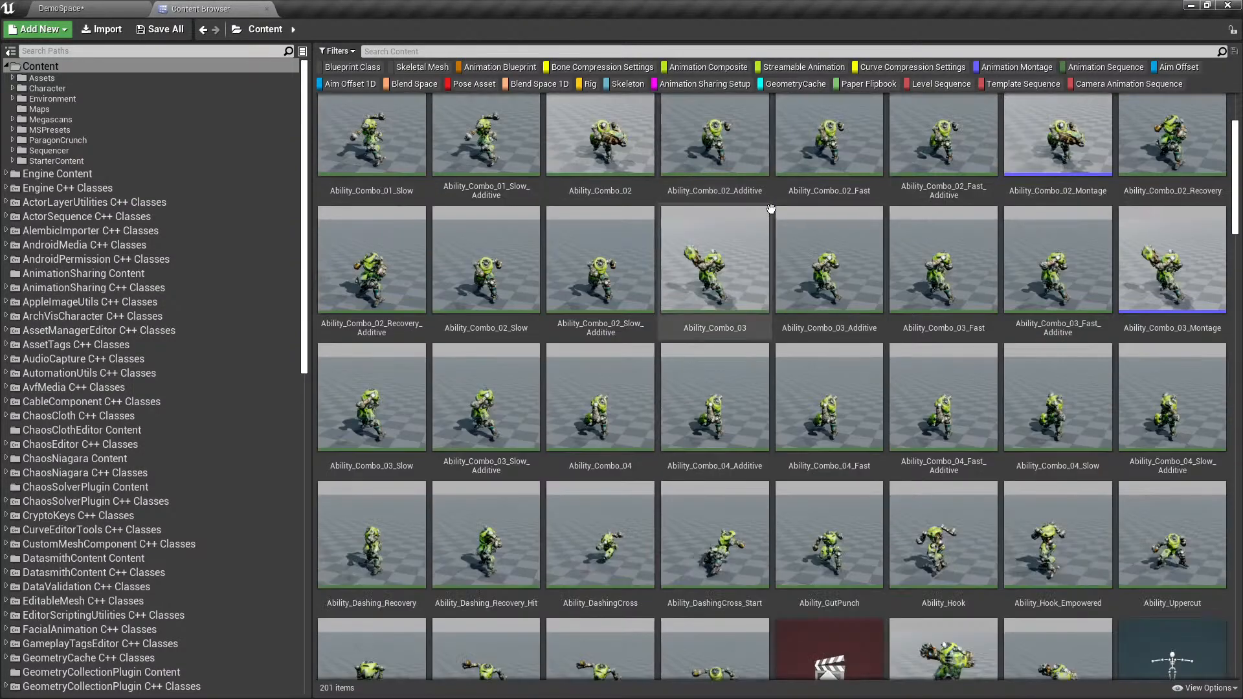
scroll(778, 206, "up", 10)
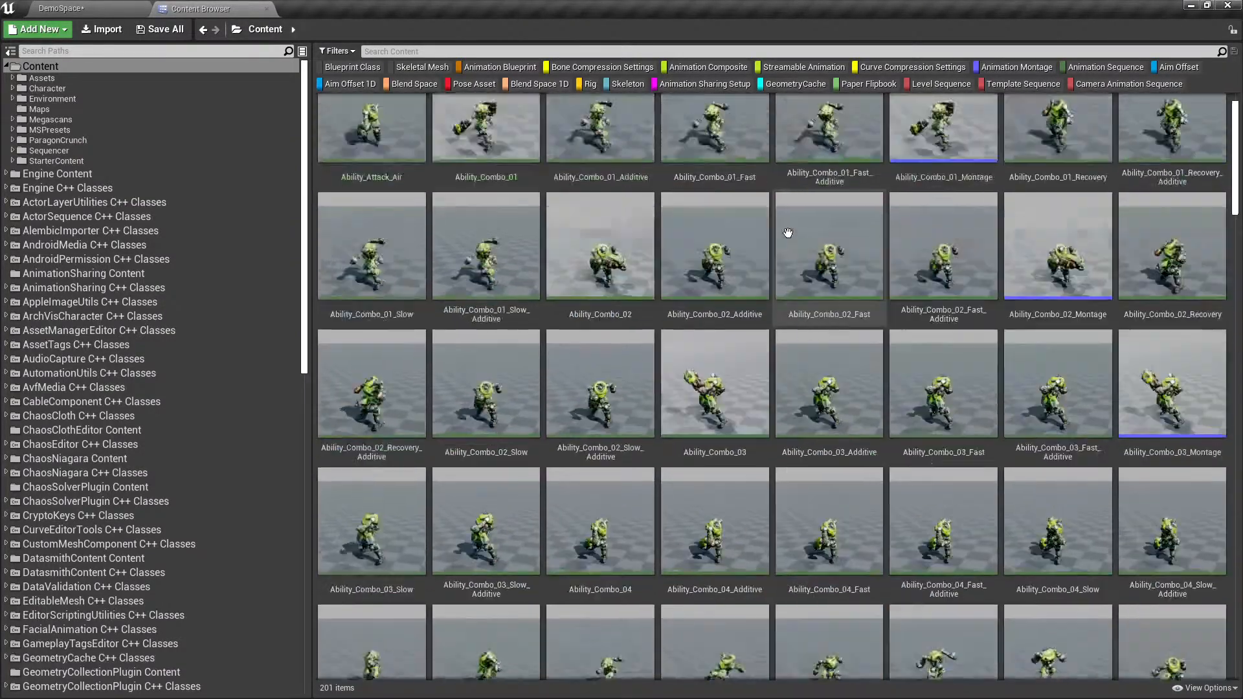
scroll(688, 243, "up", 4, "ctrl")
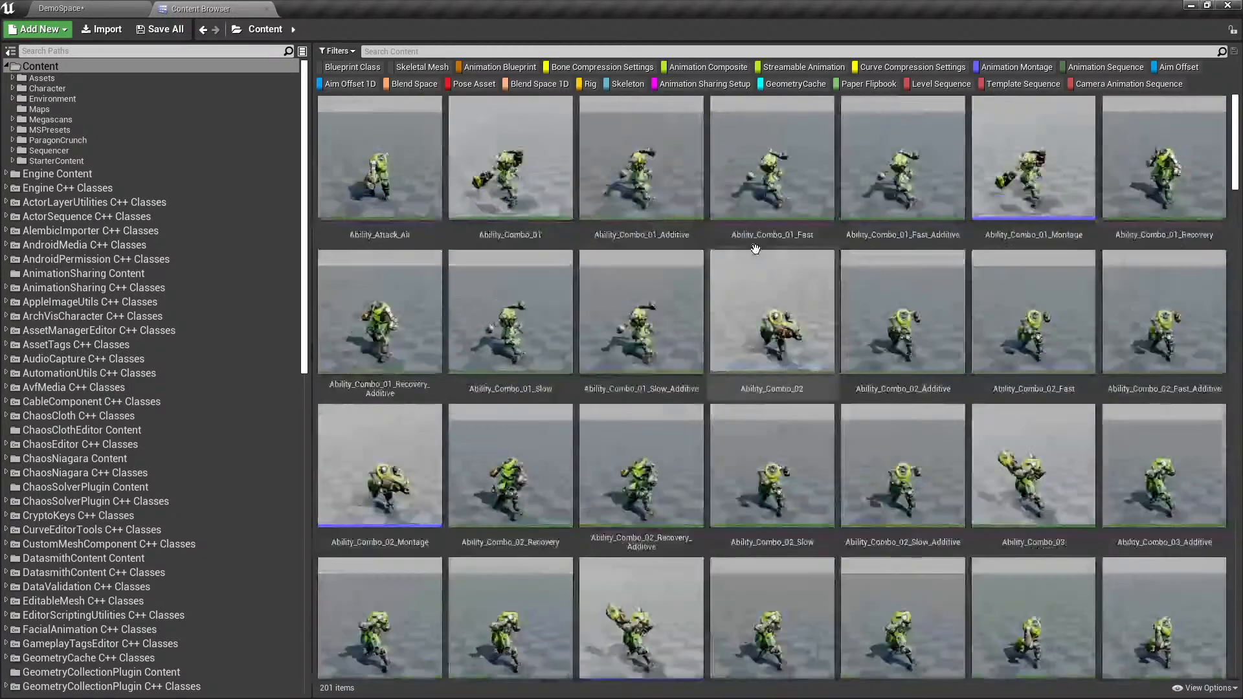
scroll(761, 255, "down", 5)
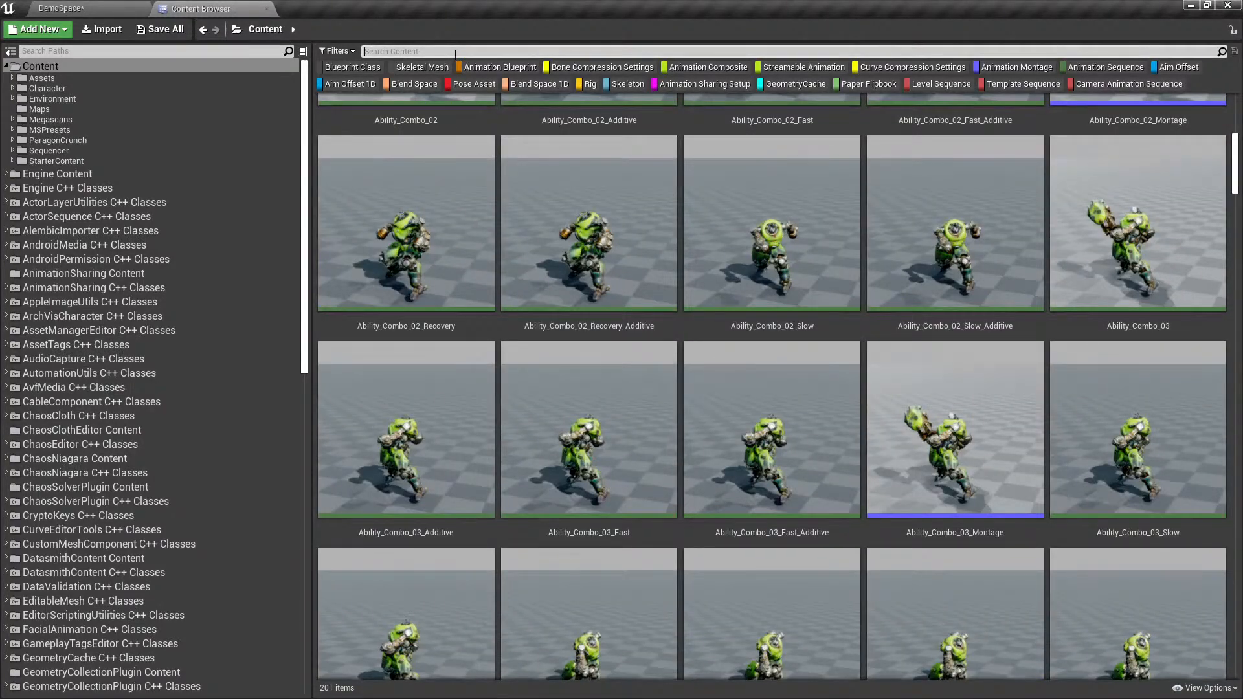
- Search the Content Browser for "intro", and replace that search with "start" to examine Crunch's start animations
left_click(455, 54)
type("intro")
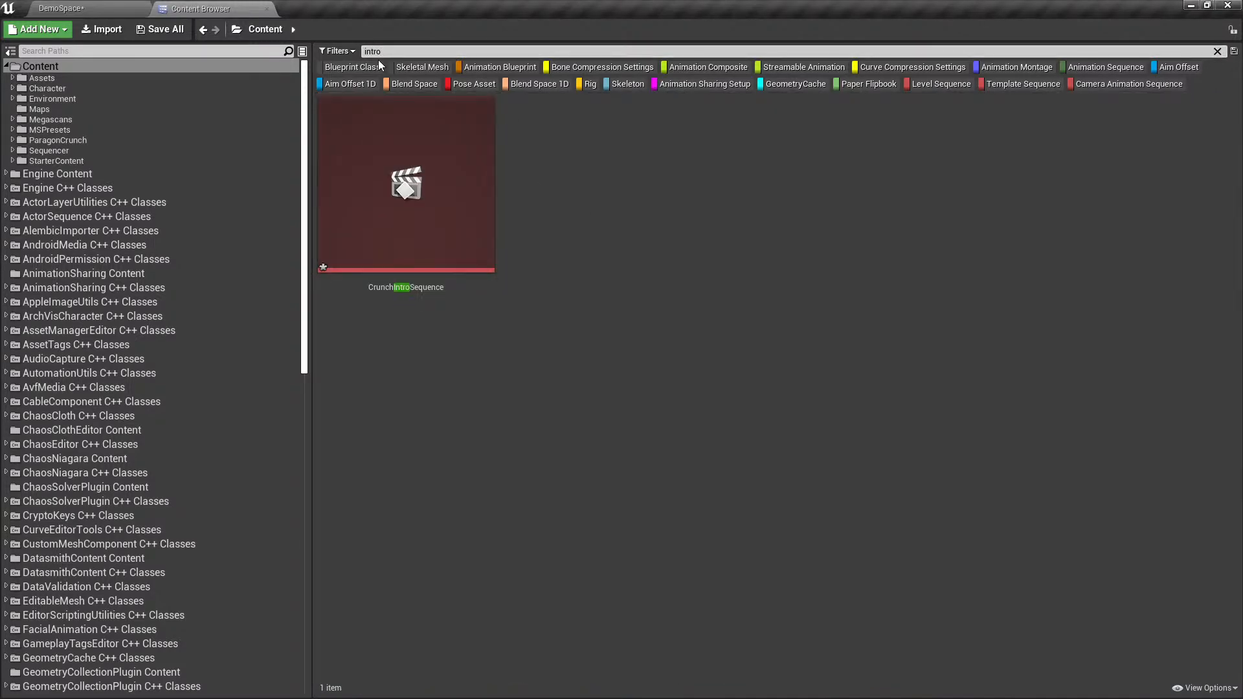
key("BackSpace")
type("start")
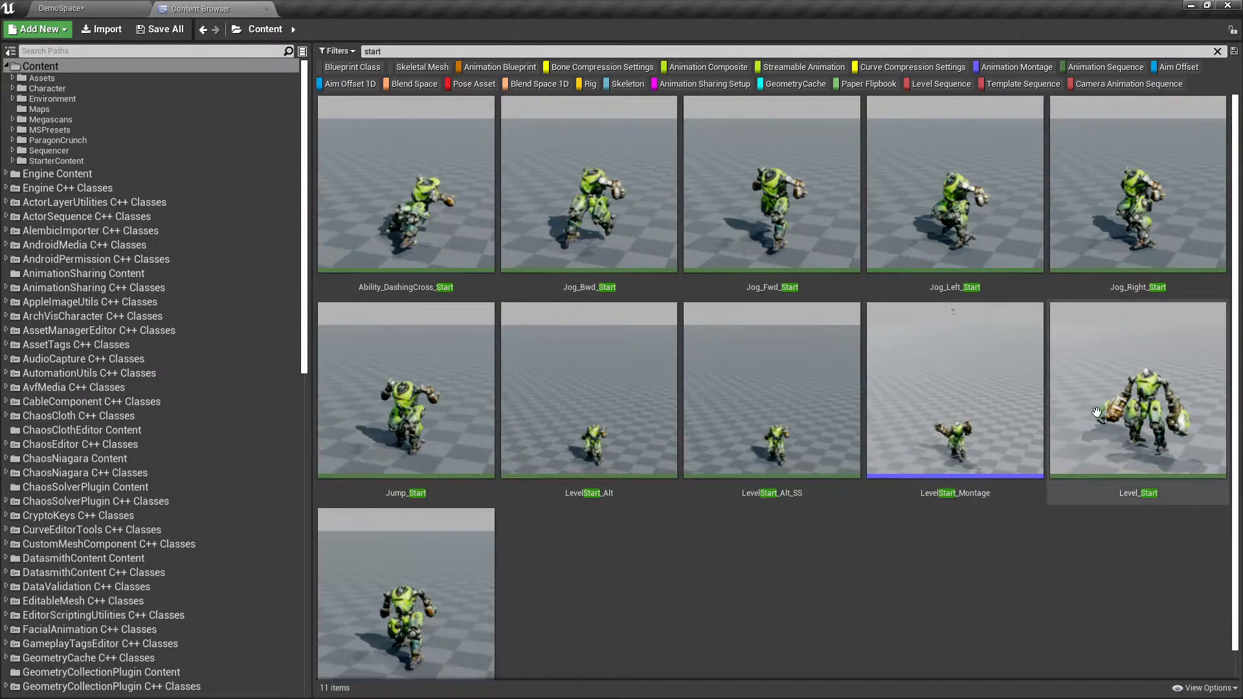
scroll(510, 596, "down", 1)
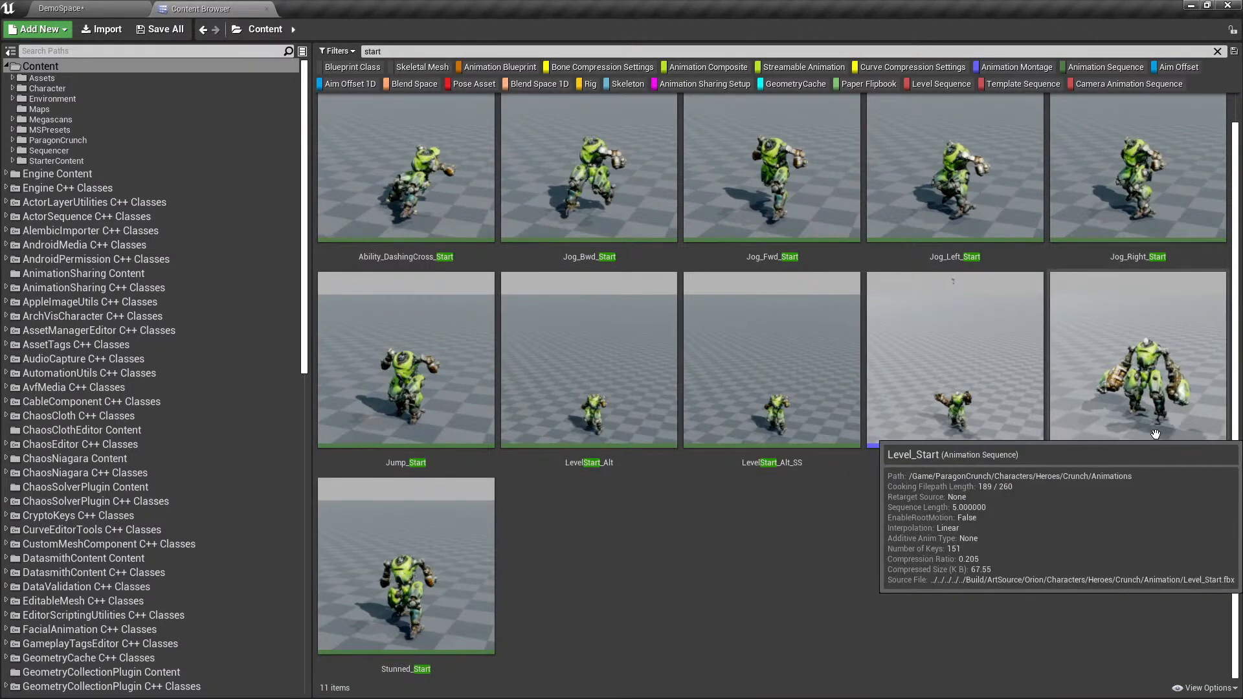
- Open the Level_Start animation, dock its editor beside the Content Browser, and scrub through the animation to about frame 88
double_click(1144, 396)
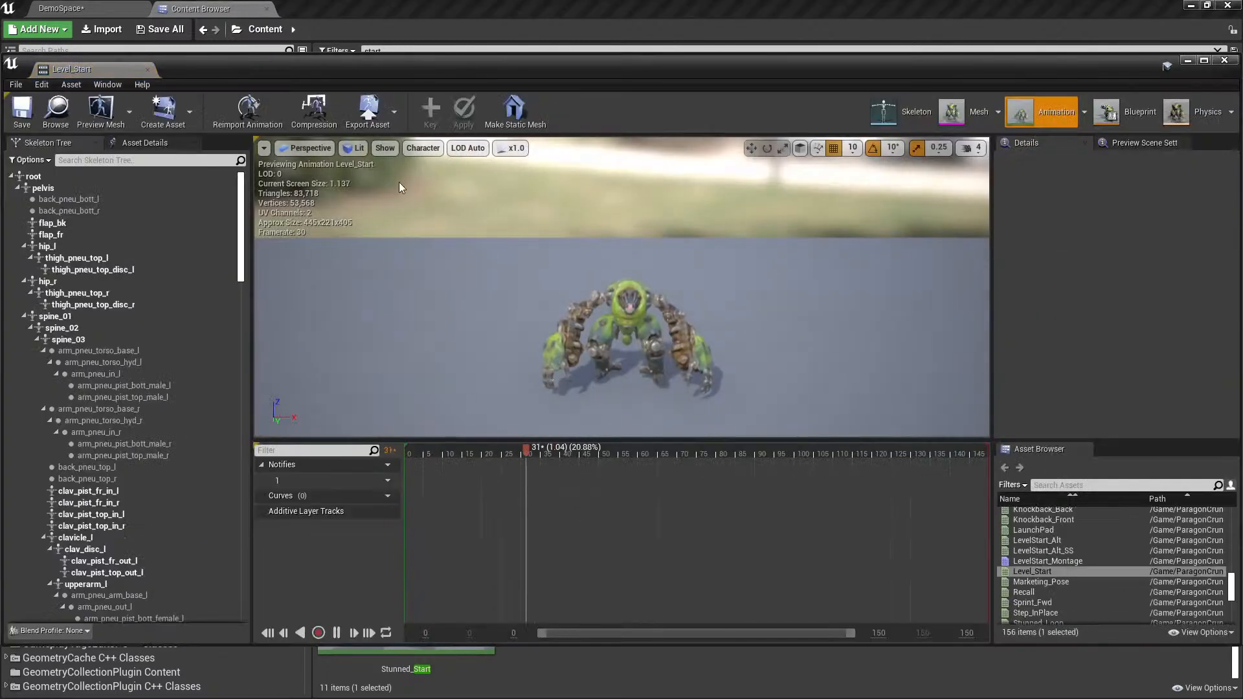
left_click_drag(98, 70, 357, 2)
left_click_drag(537, 460, 496, 477)
left_click_drag(709, 480, 754, 467)
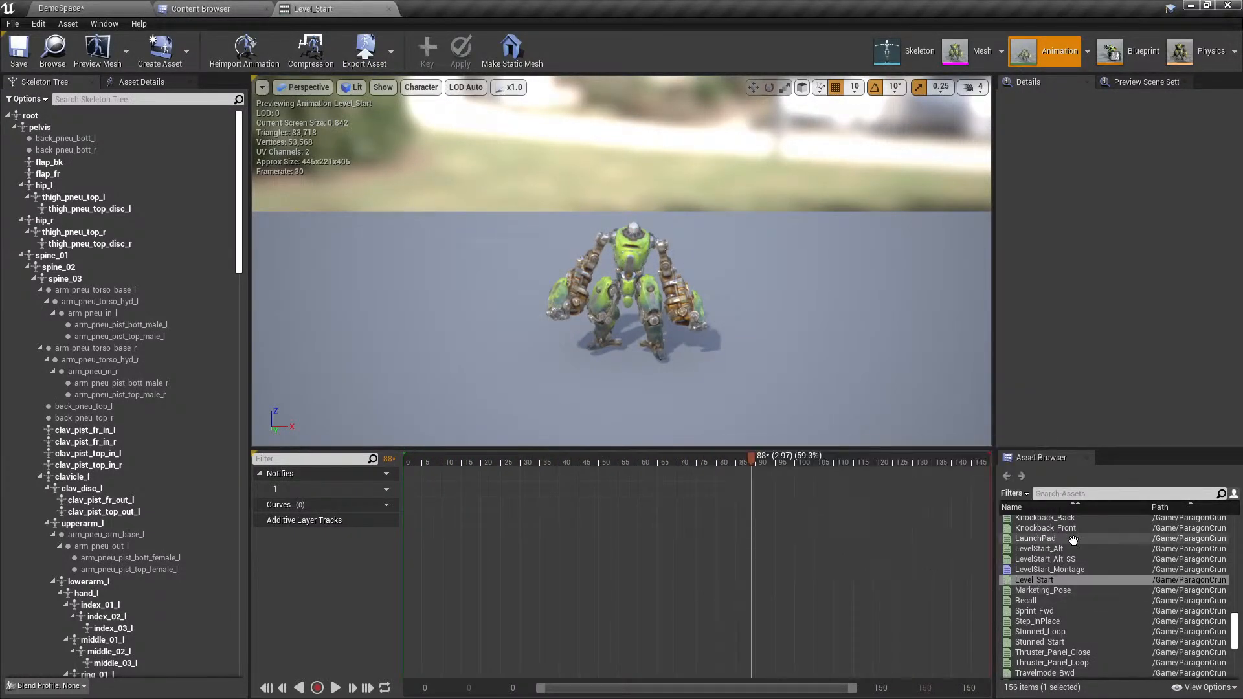
- Filter the Asset Browser by "start" and compare the LevelStart_Alt, LevelStart_Alt_SS and Level_Start animations
scroll(1069, 532, "up", 2)
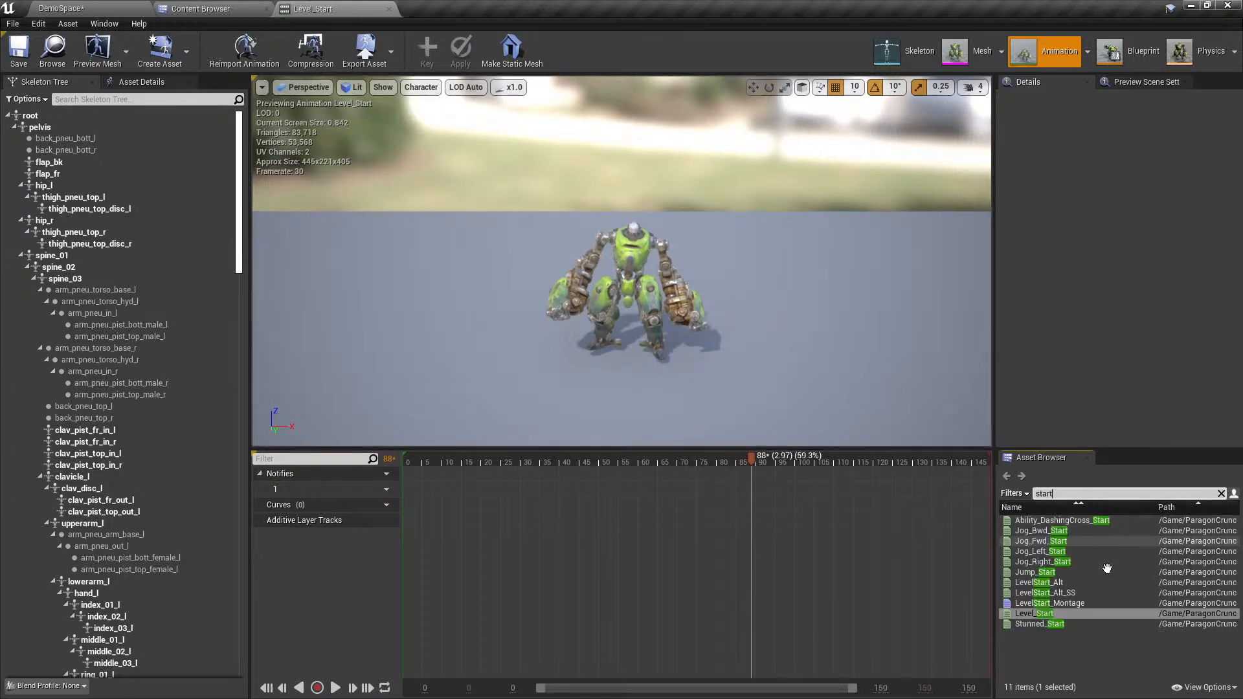
left_click(1048, 583)
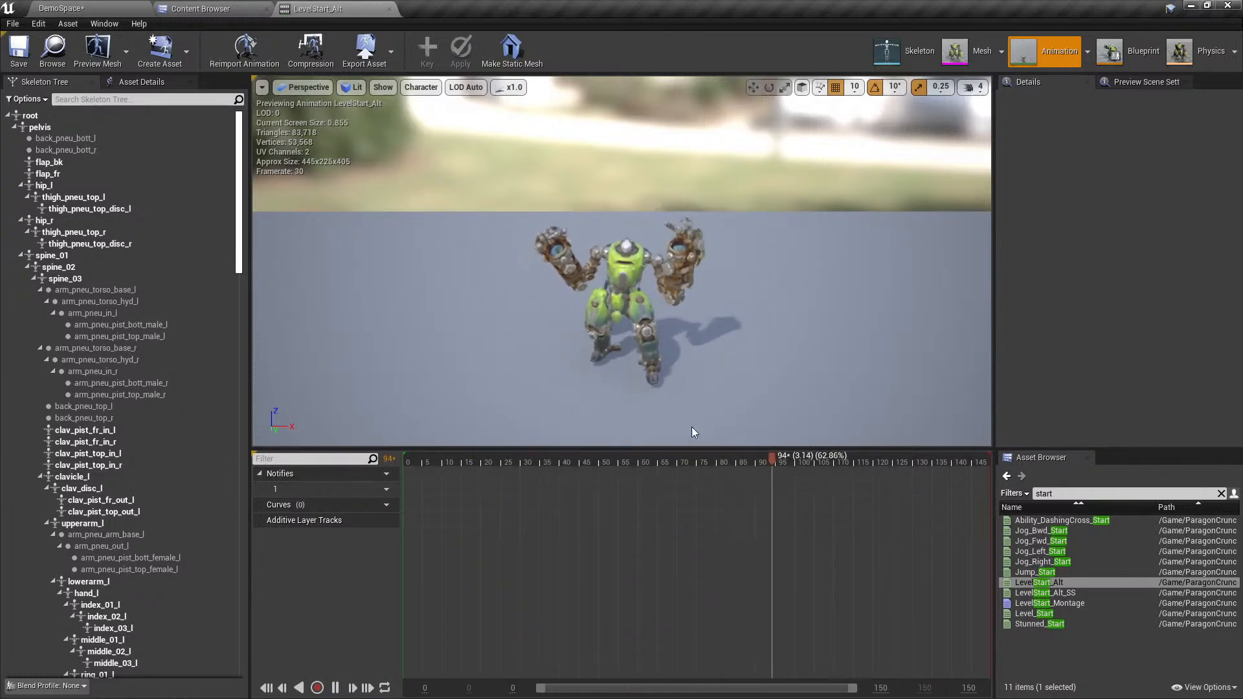
left_click_drag(708, 459, 471, 459)
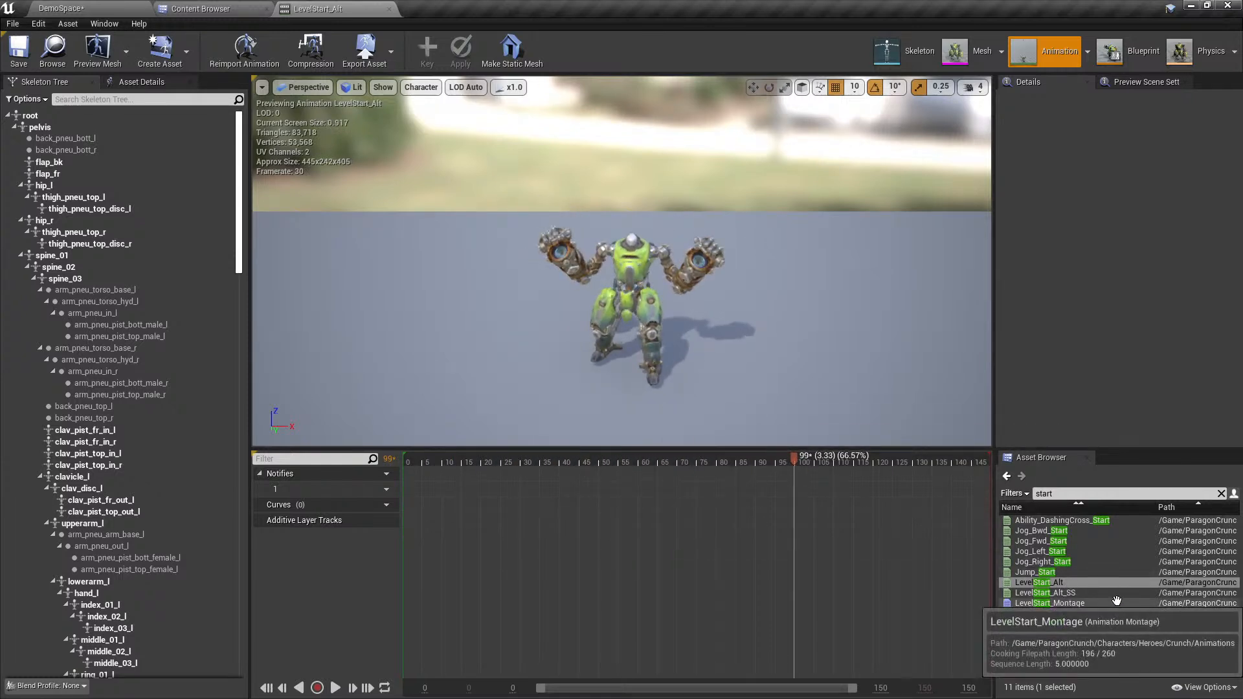
left_click(1068, 590)
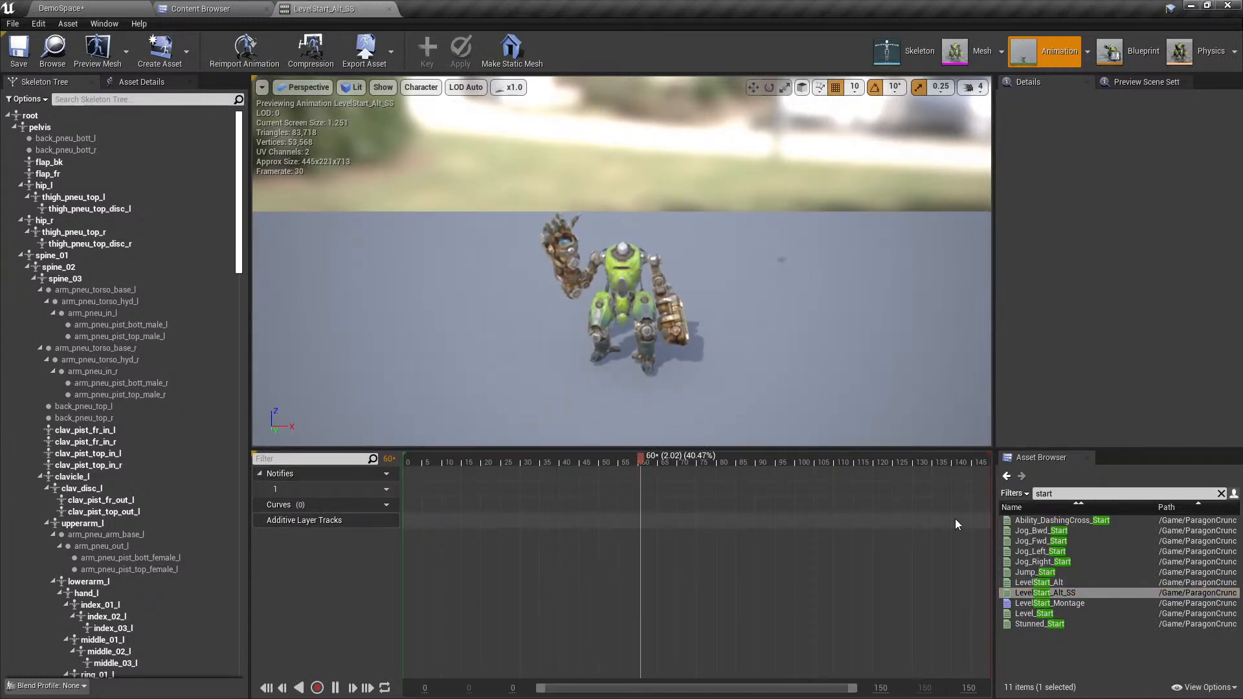
left_click(1062, 615)
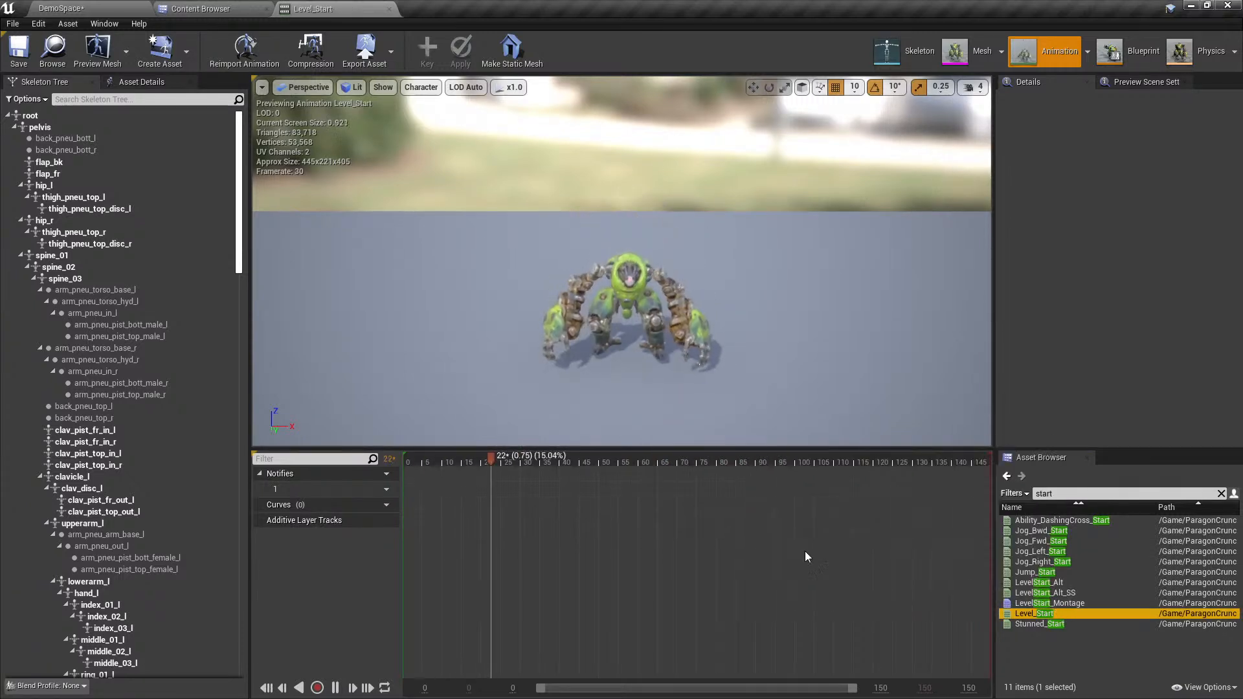
left_click_drag(547, 455, 492, 476)
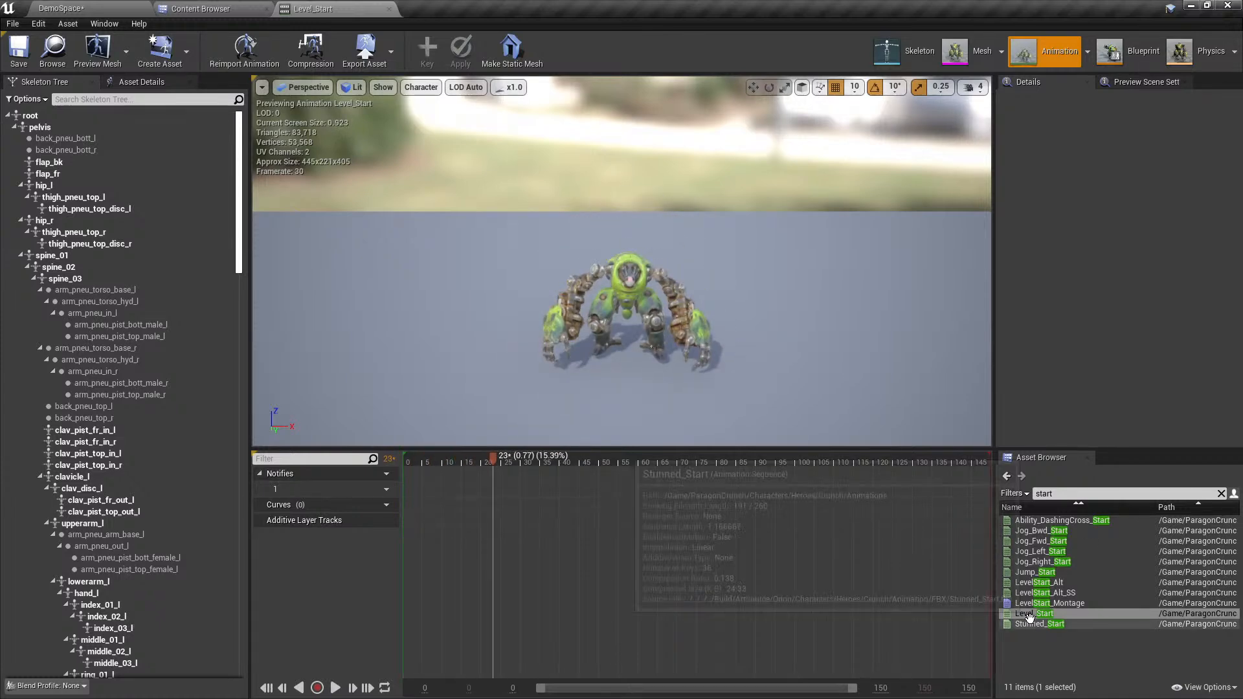
- Return to the DemoSpace level and add the Level_Start animation to Crunch_Titanium's Animation track at frame 4
left_click(65, 8)
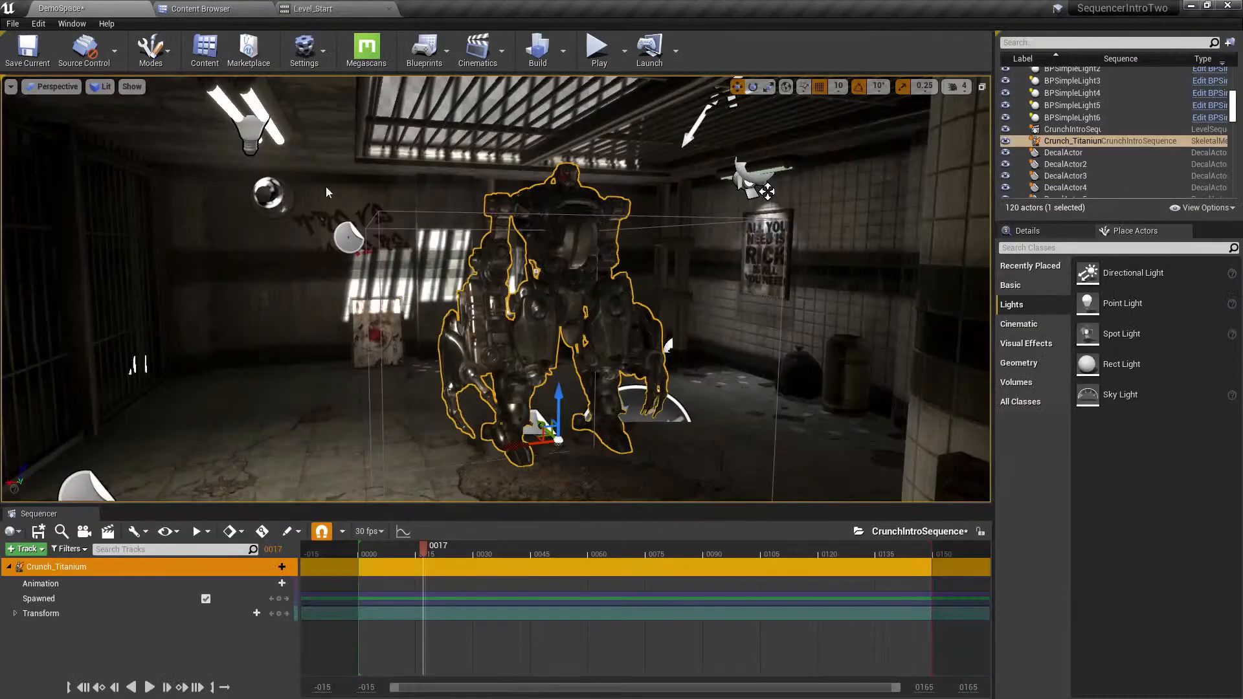
left_click_drag(402, 550, 358, 550)
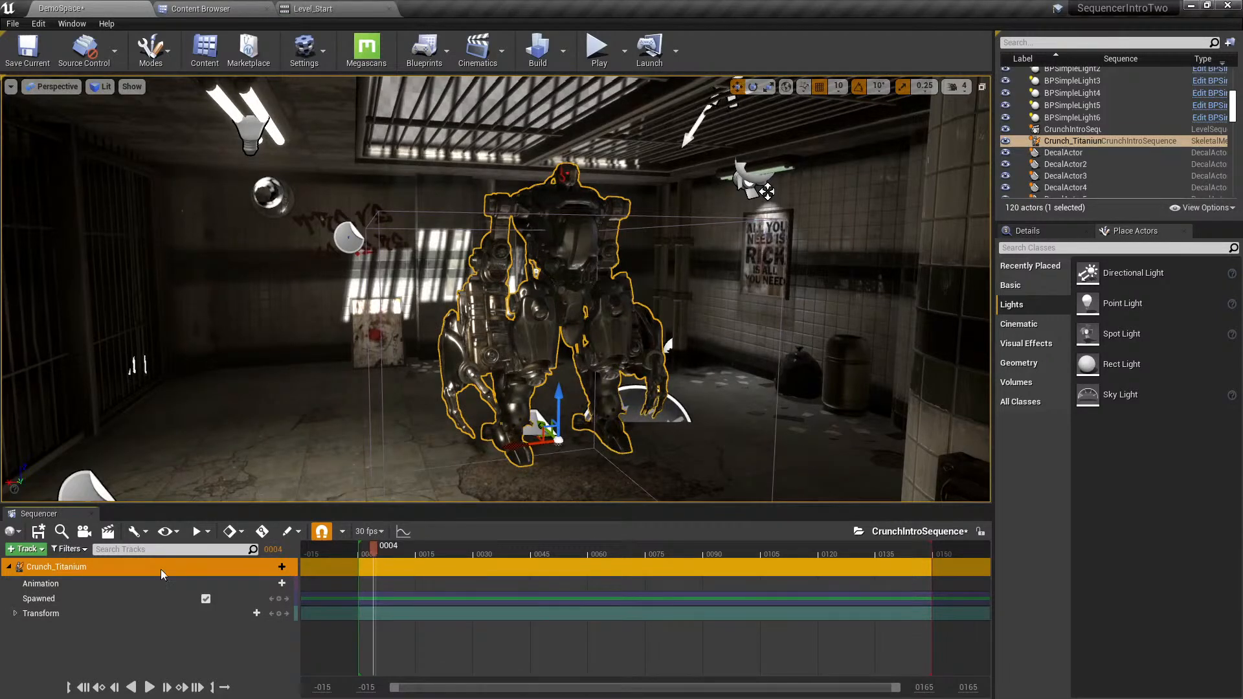
left_click(60, 581)
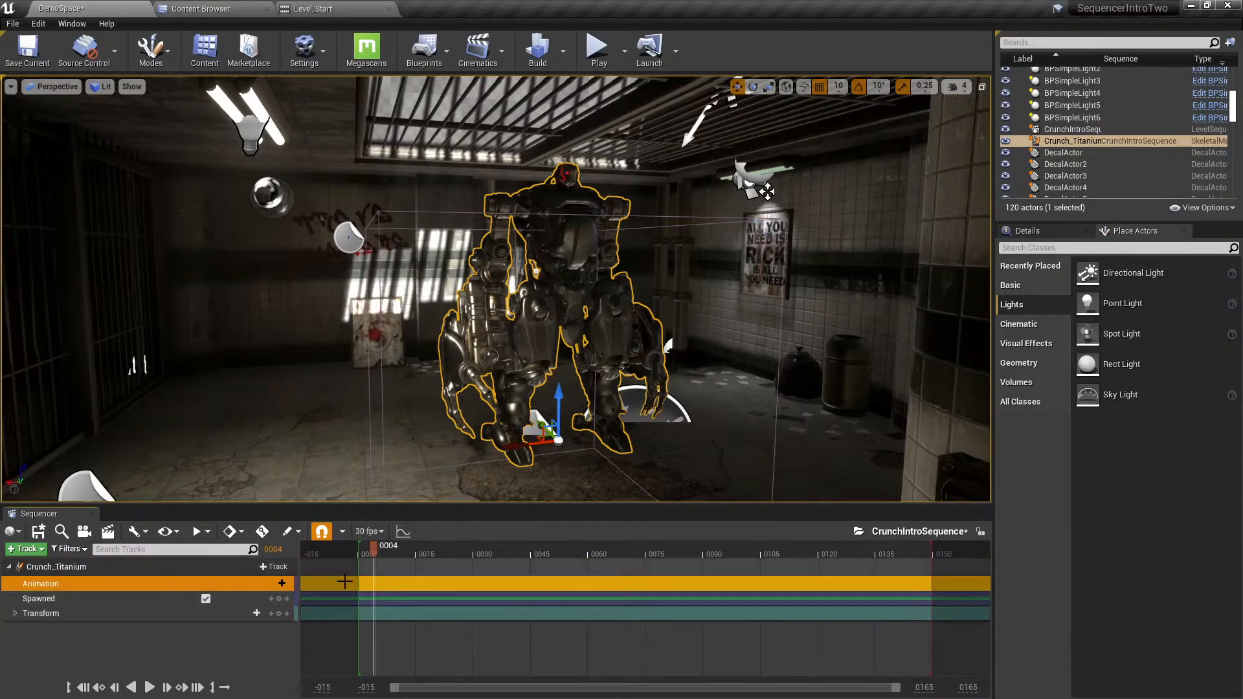
left_click(267, 585)
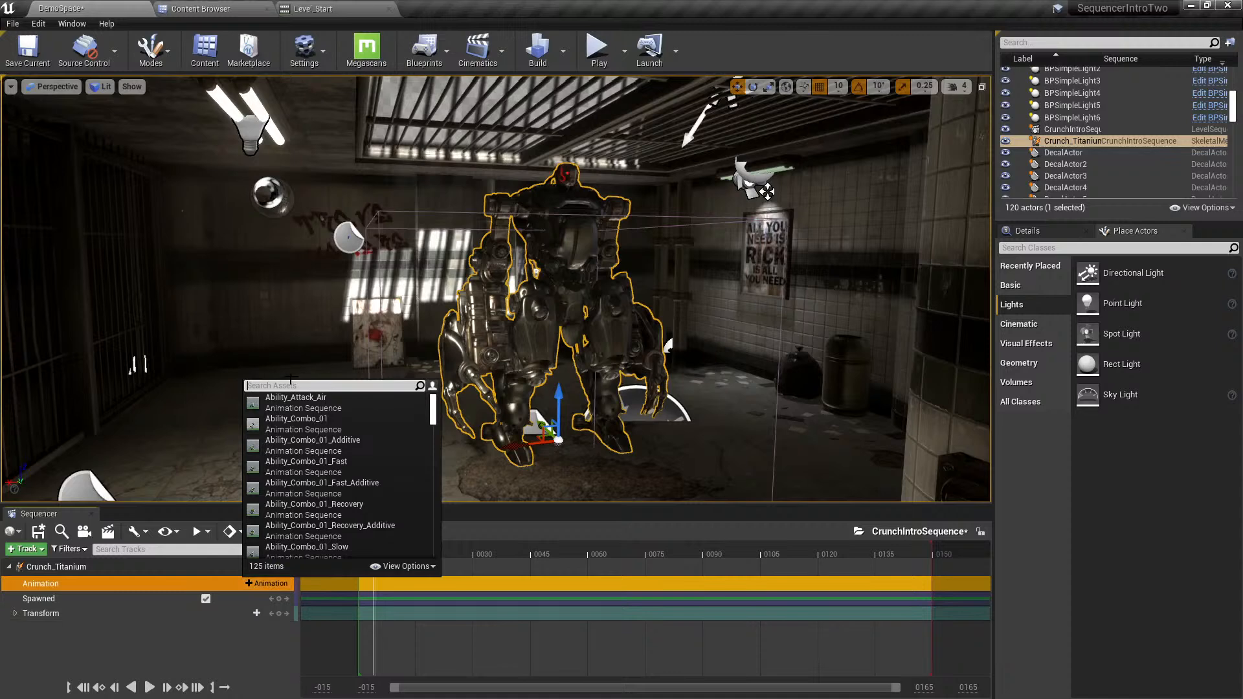
type("start")
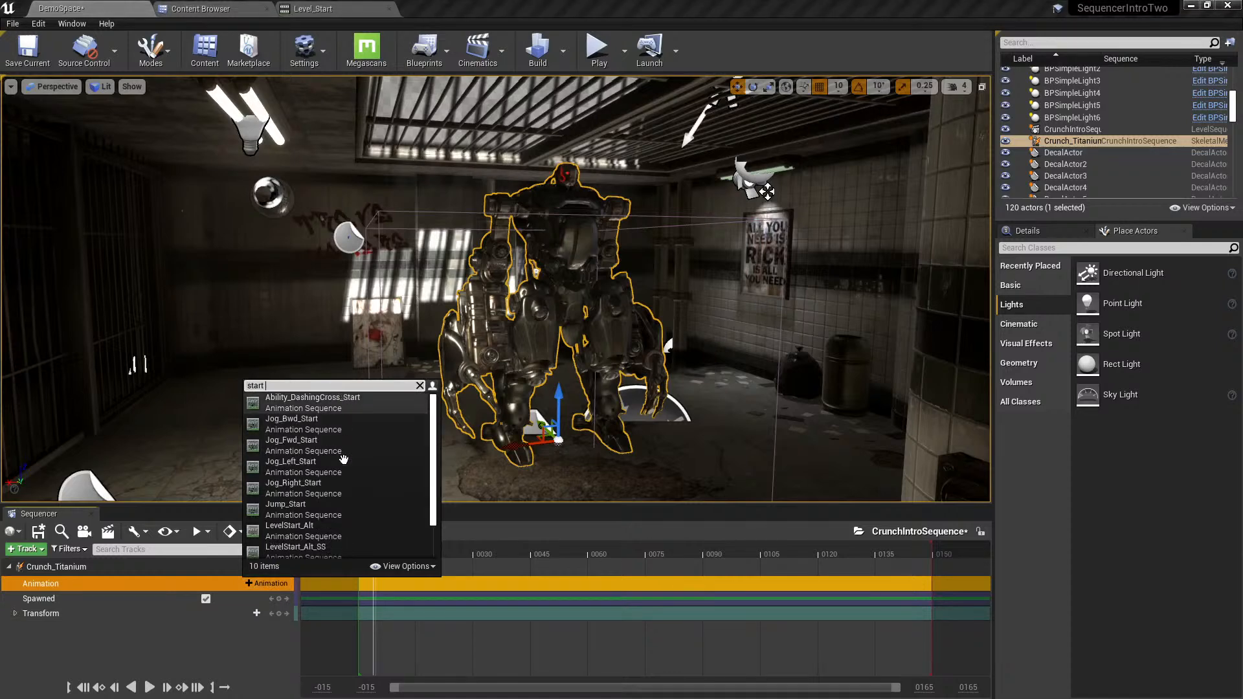
scroll(361, 543, "down", 3)
left_click(298, 525)
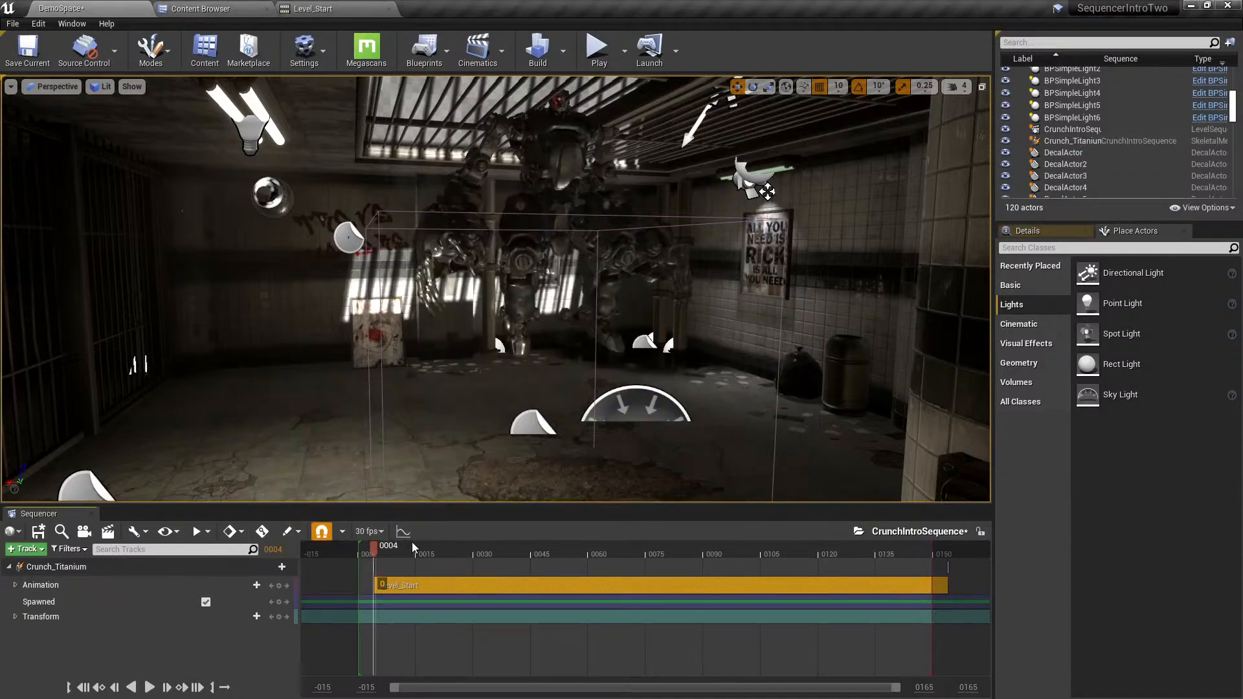
- Play the sequence from frame -3 to review the Level_Start animation, and return the playhead to frame 4
left_click(351, 557)
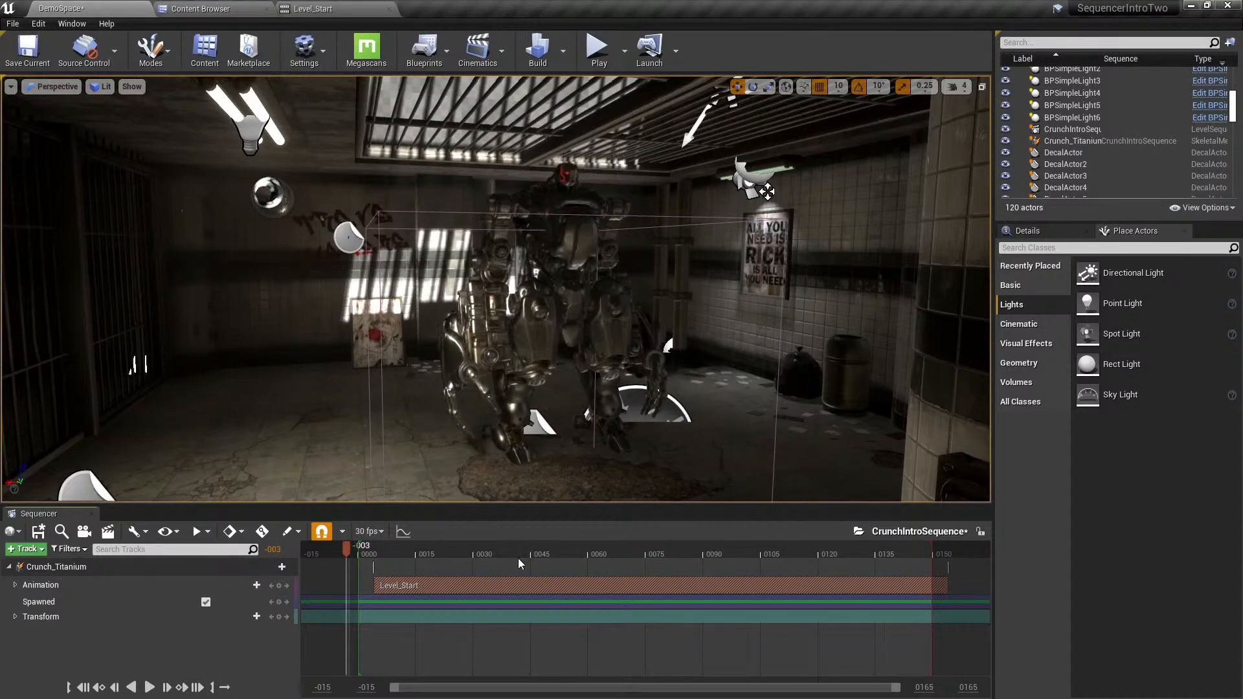
key("space")
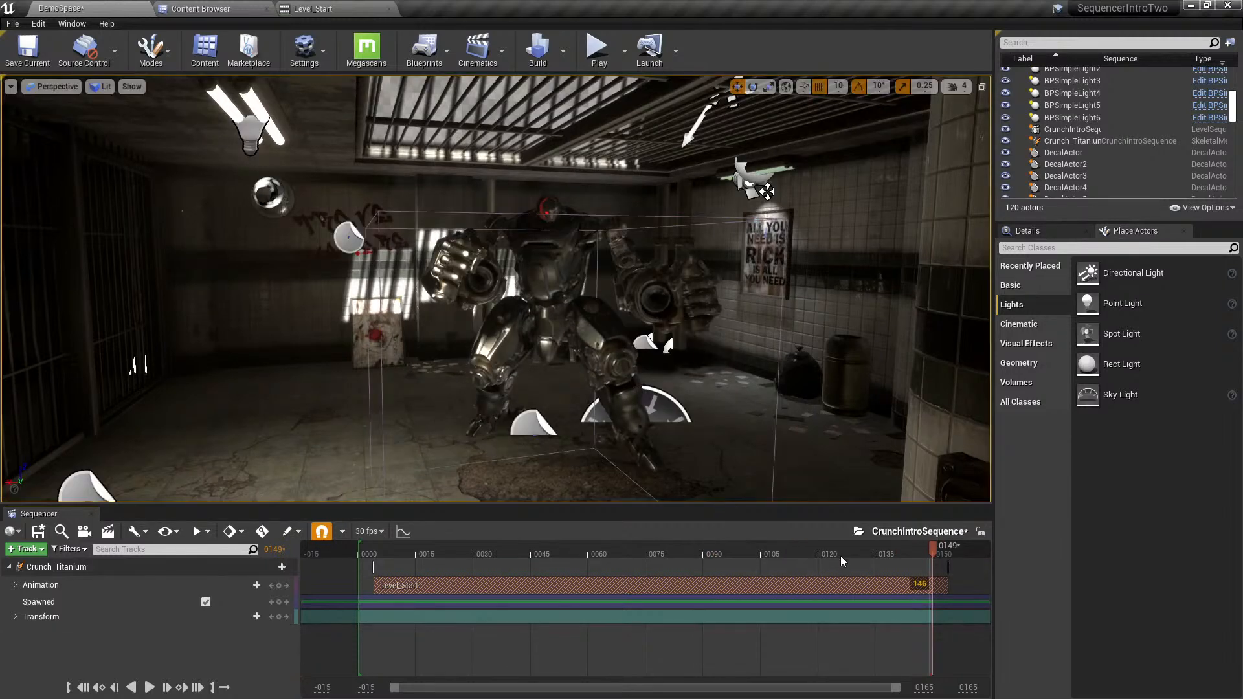
left_click_drag(798, 545, 374, 537)
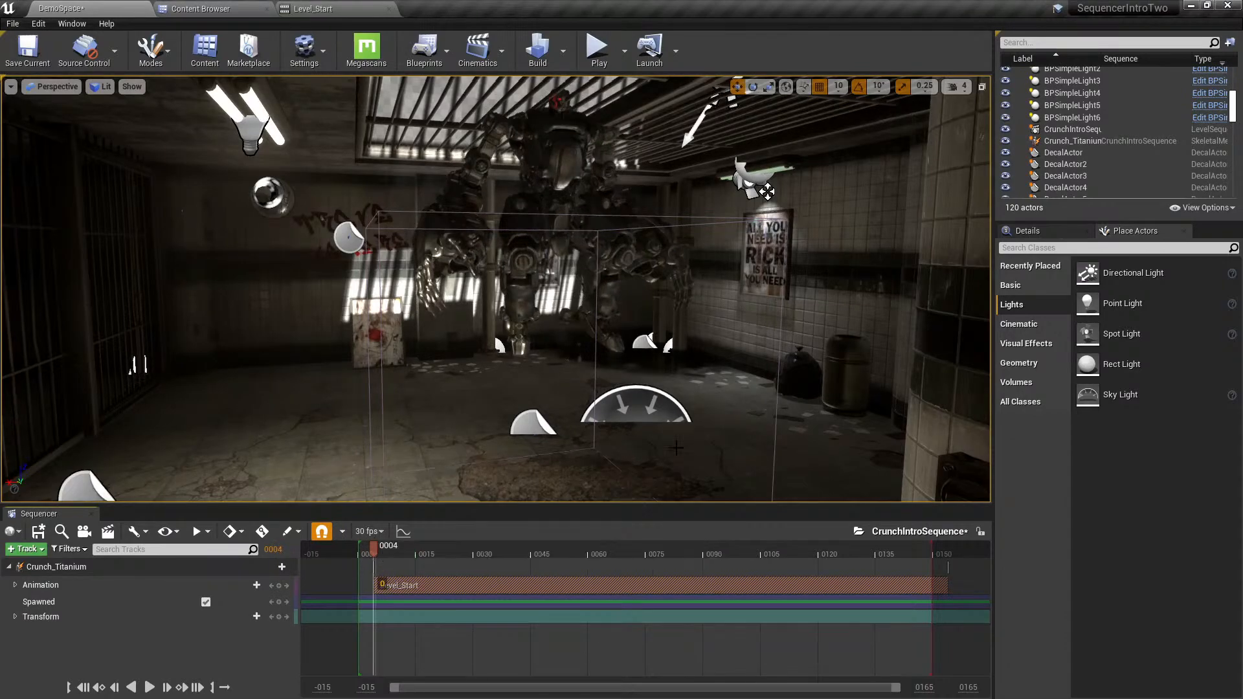
- Examine Crunch_Titanium's airborne pose at frame 4 from a low angle near the dirt patch
right_click_drag(674, 447, 670, 437)
key("w")
right_click_drag(768, 200, 861, 142)
right_click_drag(551, 173, 605, 146)
key("s")
right_click_drag(648, 369, 647, 360)
key("w")
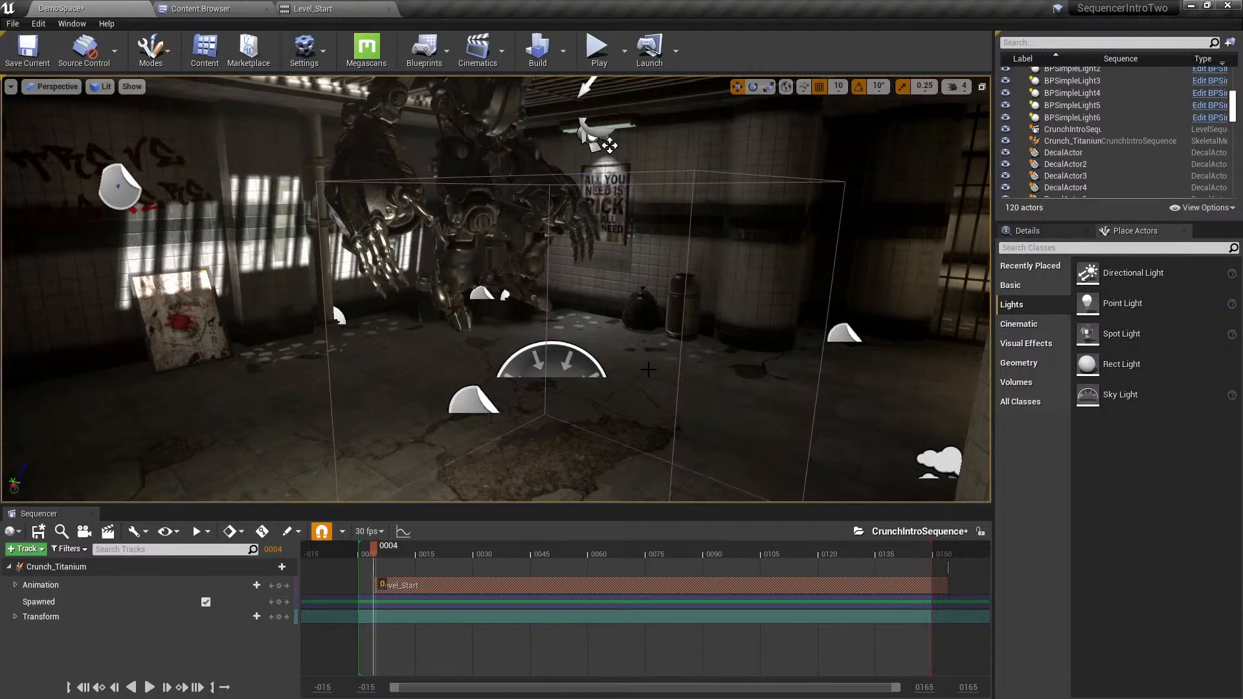
right_click_drag(668, 338, 655, 292)
key("q")
- Move the Level_Start animation section to start at about frame 80 and set the playhead to frame 30
left_click_drag(487, 576, 592, 582)
left_click_drag(437, 554, 490, 562)
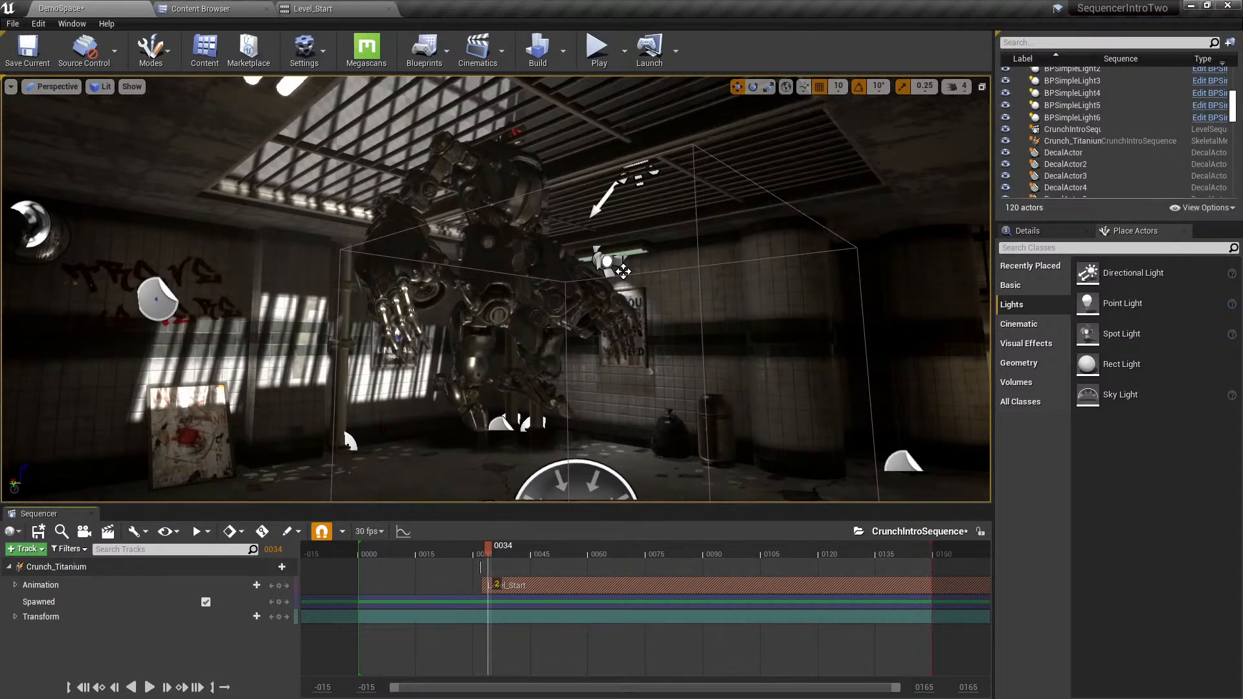
left_click_drag(539, 586, 723, 586)
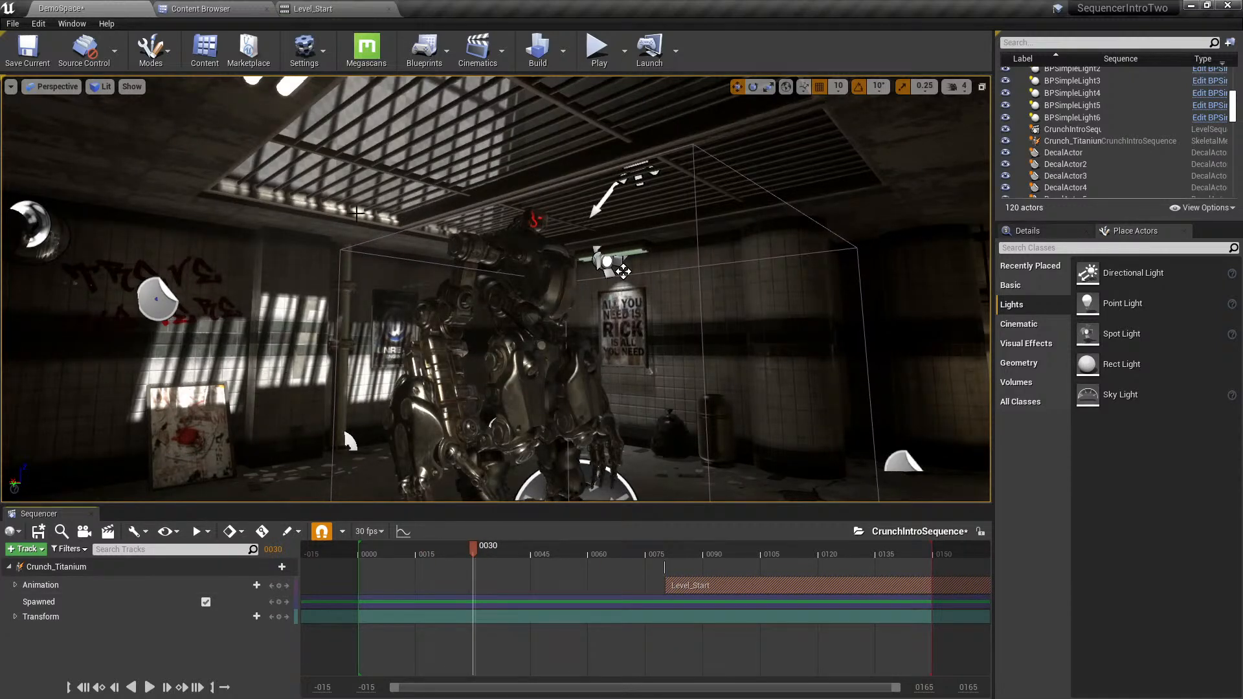
- Search the Content Browser for "jump" animations and preview Jump_PreLand by scrubbing its timeline
left_click(215, 7)
left_click(439, 51)
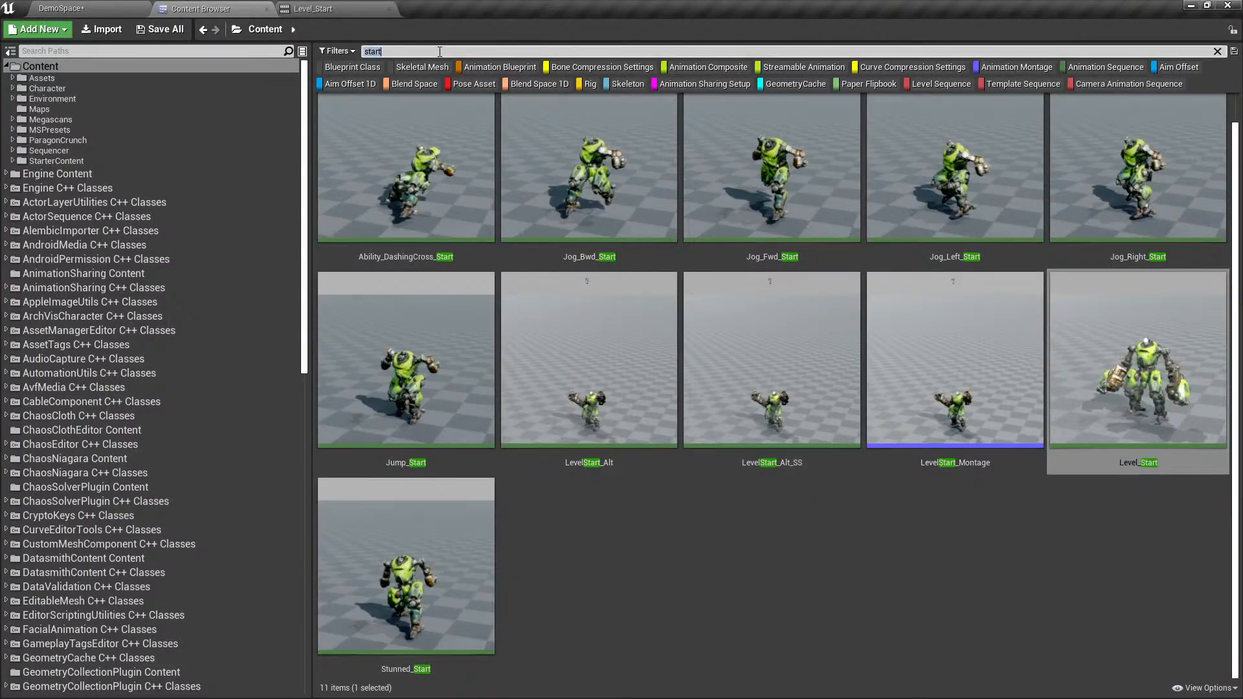
type("jump")
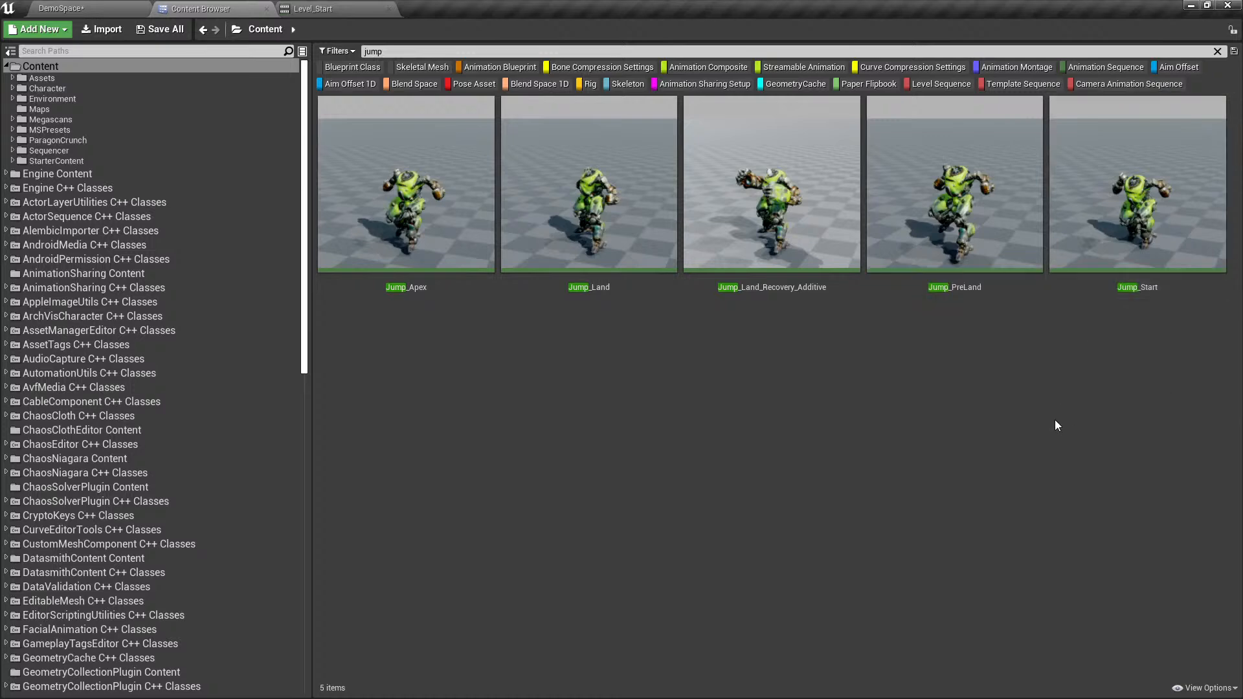
left_click(964, 216)
left_click(964, 306)
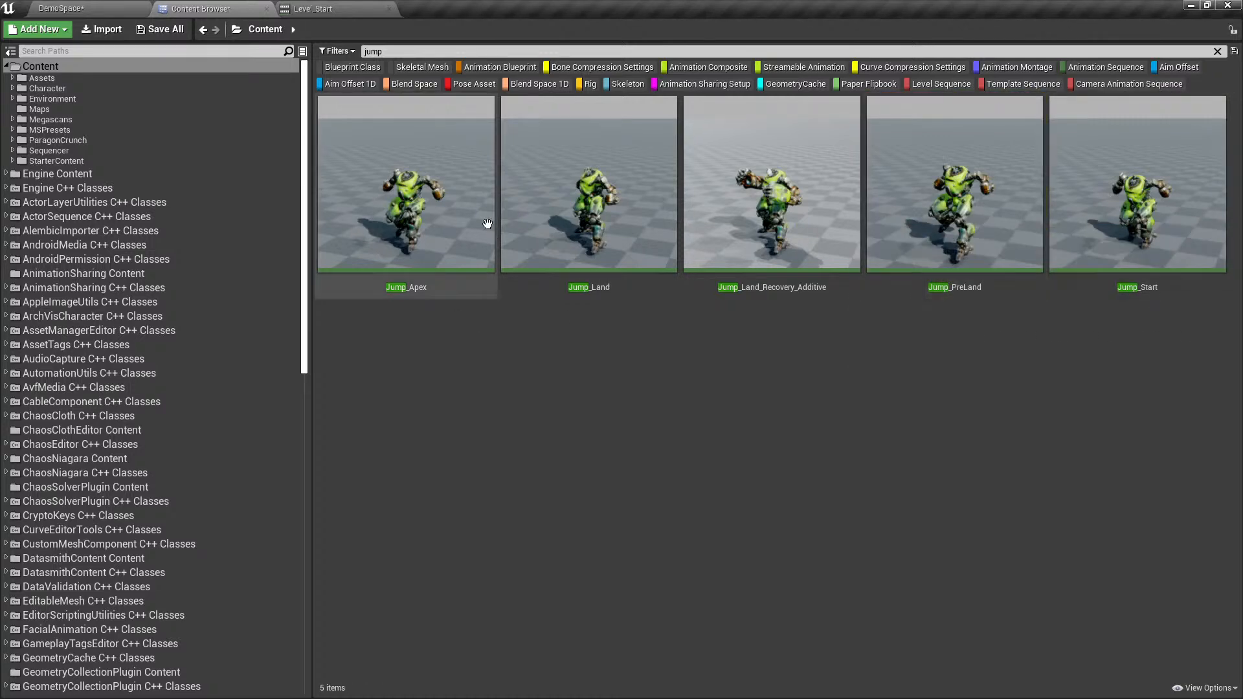
double_click(929, 252)
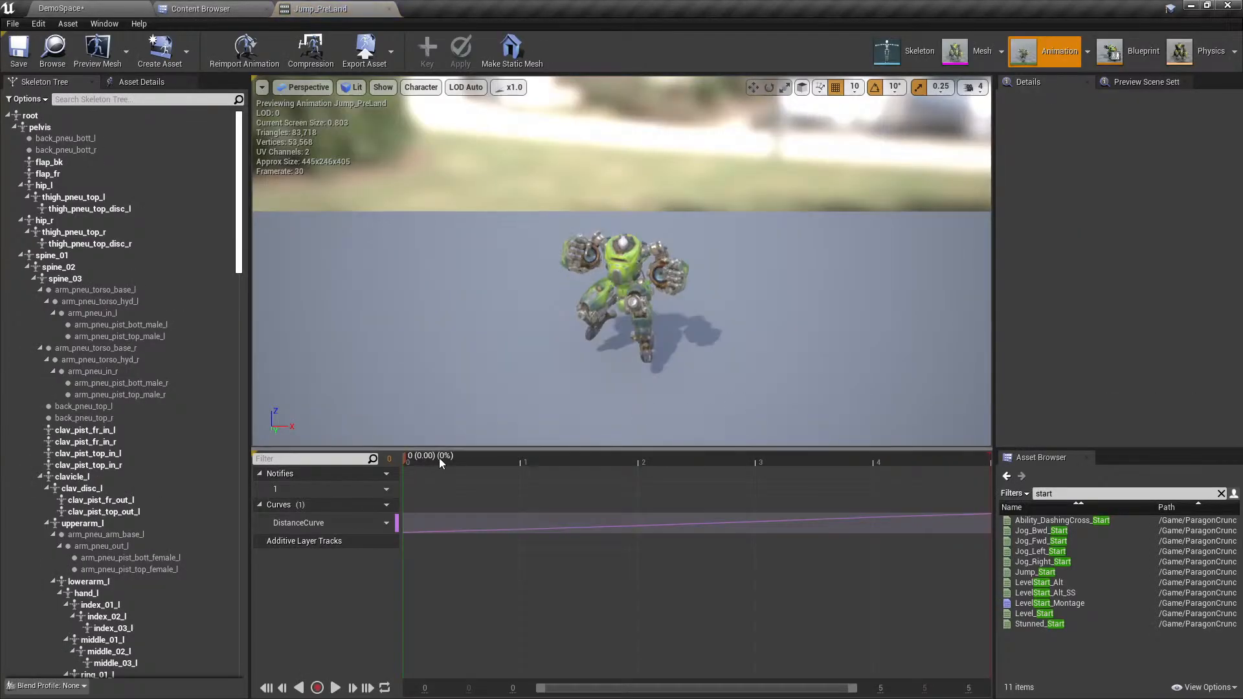
left_click_drag(394, 460, 451, 482)
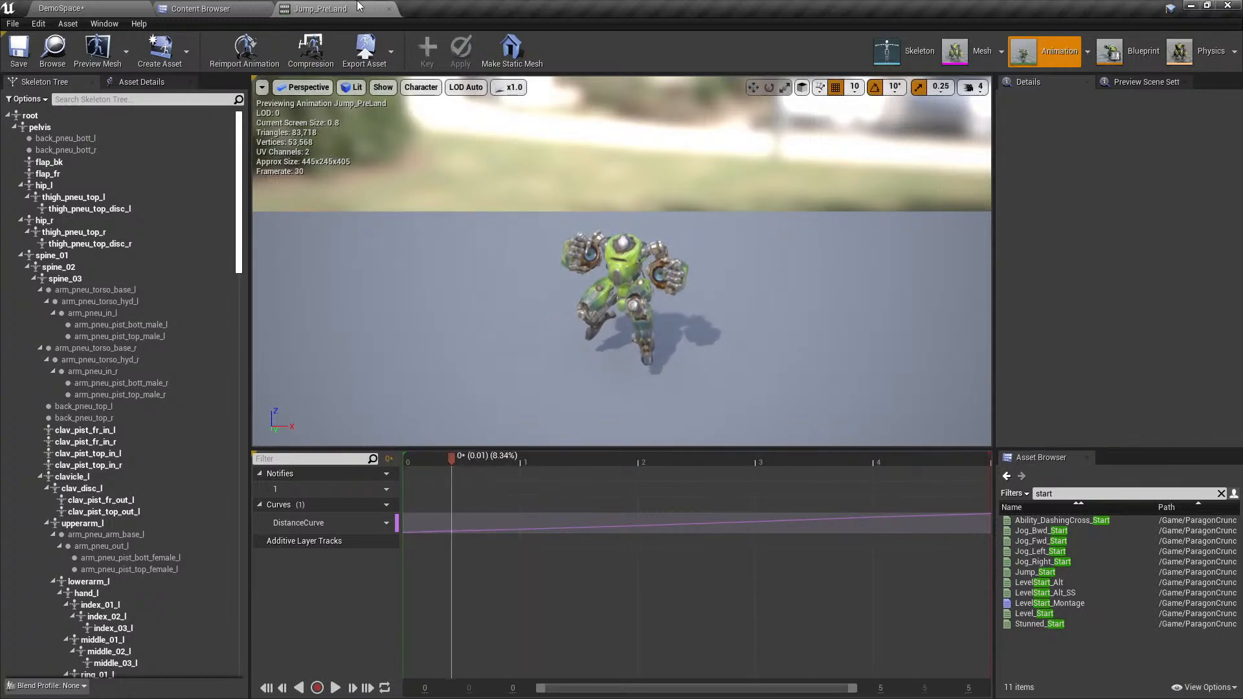
- Close the Jump_PreLand editor and add the Jump_PreLand animation to Crunch_Titanium's Animation track at frame 30
left_click(389, 9)
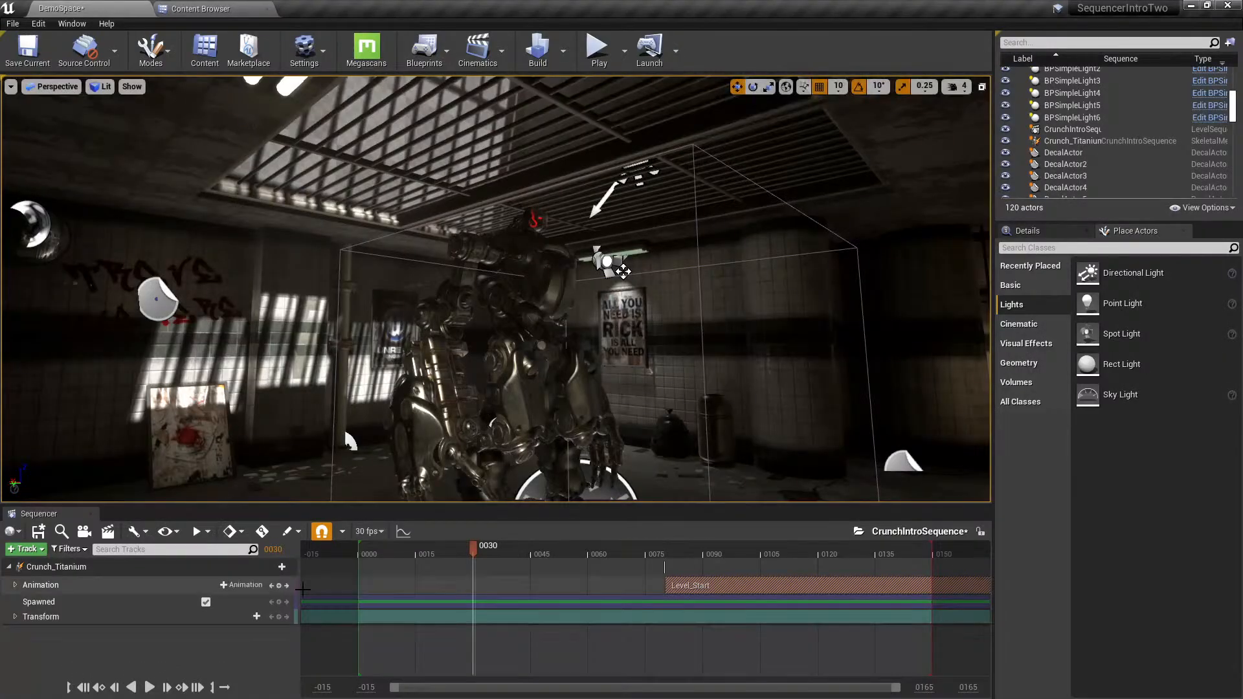
left_click(246, 584)
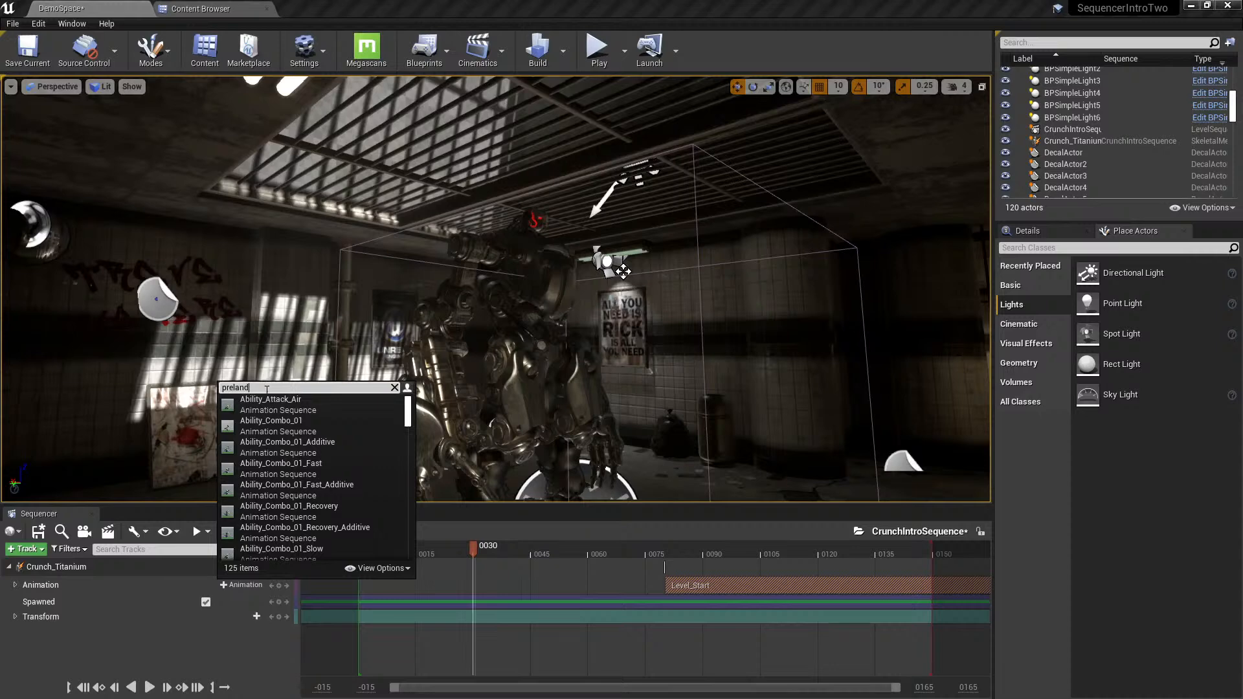
left_click(271, 400)
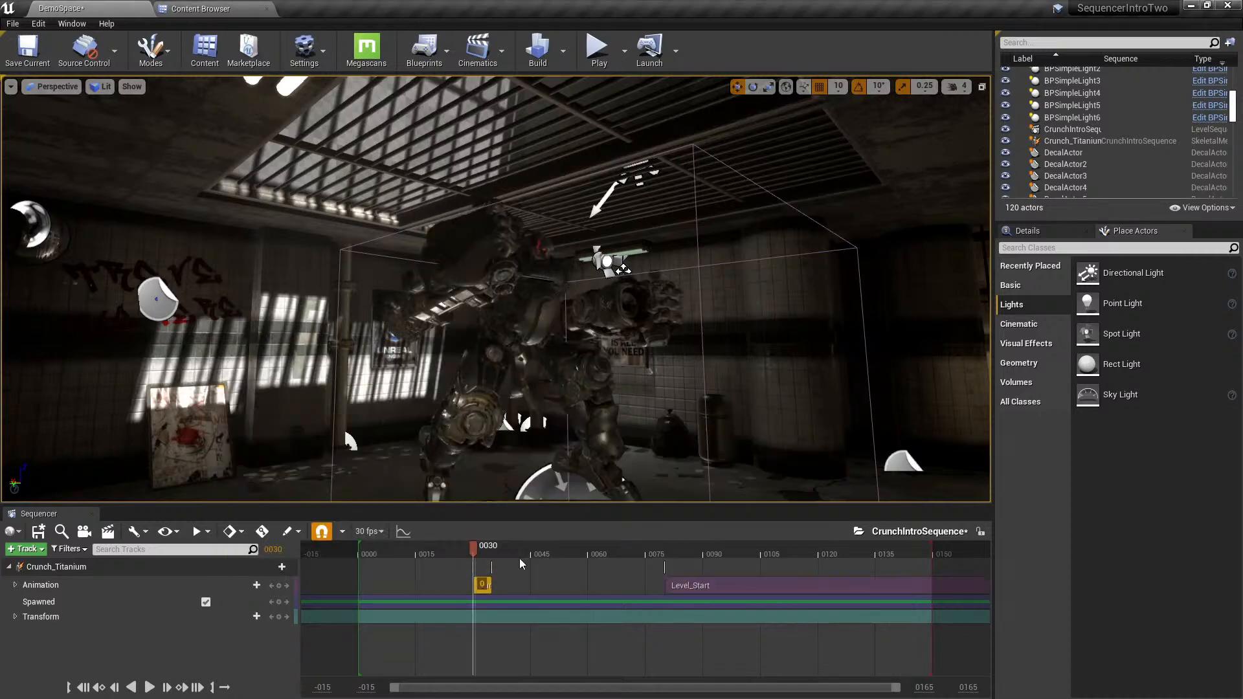
- Set the Jump_PreLand section's play rate to 0.1 and play the sequence to preview the slowed animation
right_click(482, 587)
mouse_move(518, 377)
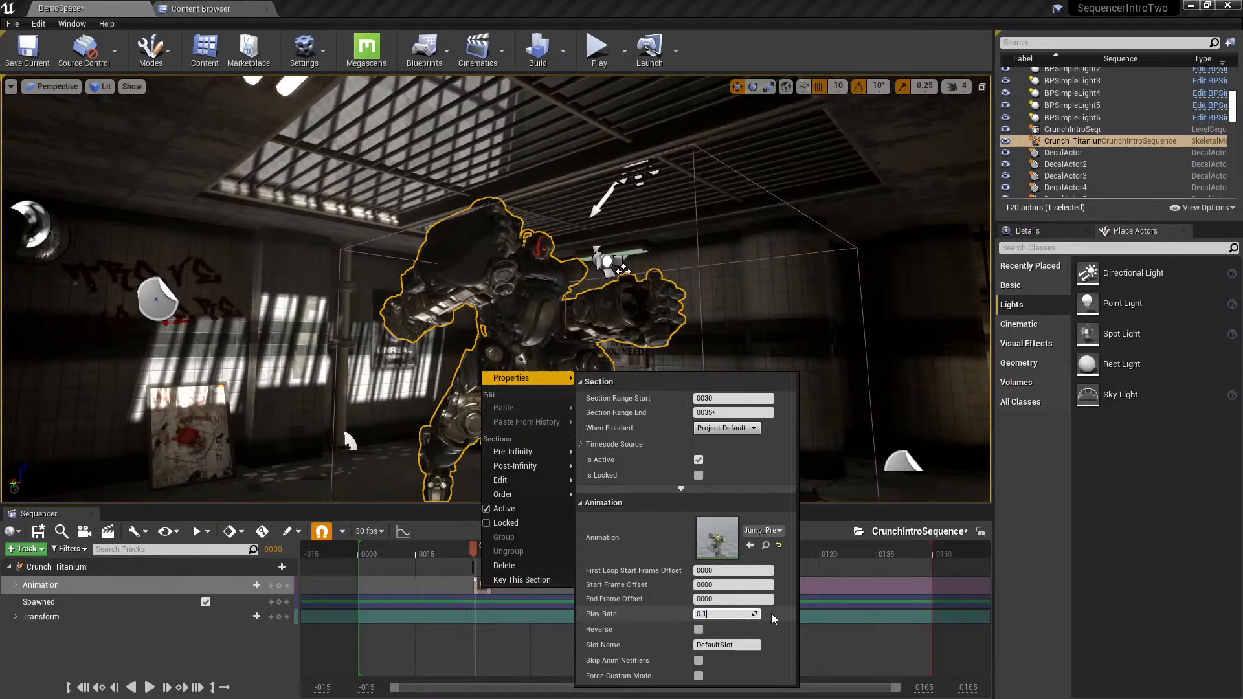
left_click_drag(518, 555, 505, 551)
key("space")
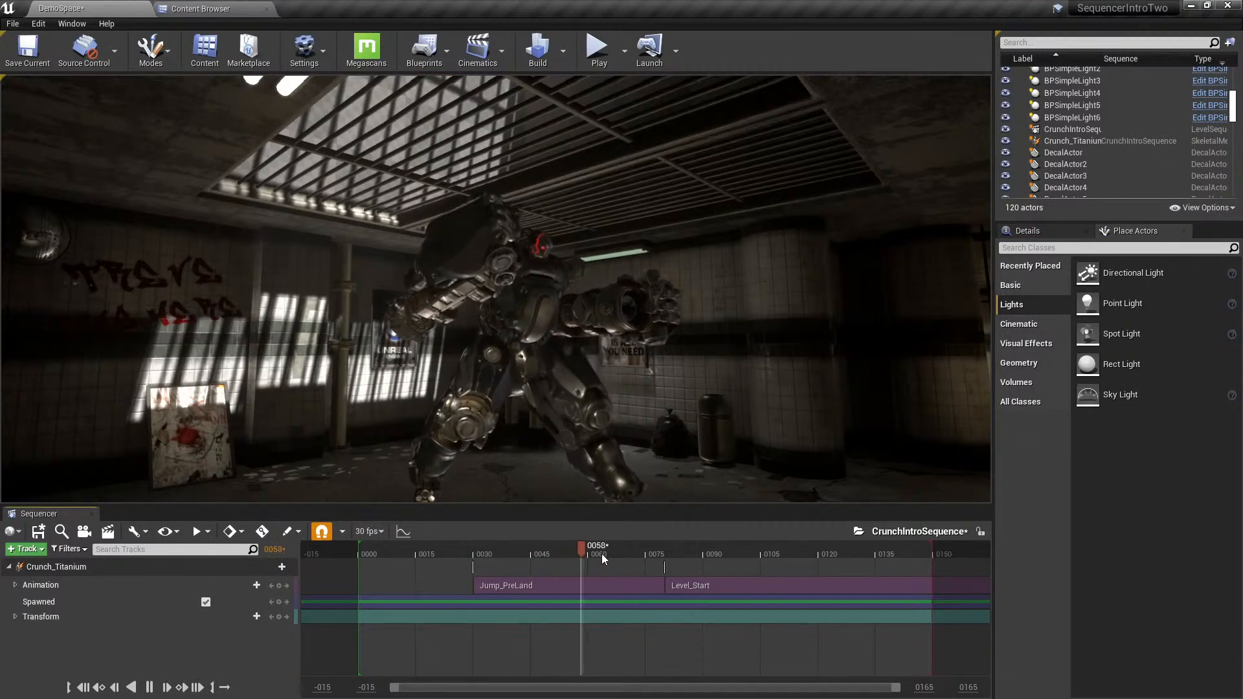
key("space")
- Move the Jump_PreLand section so its end overlaps the start of Level_Start by about 23 frames
left_click_drag(693, 553, 591, 553)
left_click(633, 590)
left_click_drag(633, 590, 594, 589)
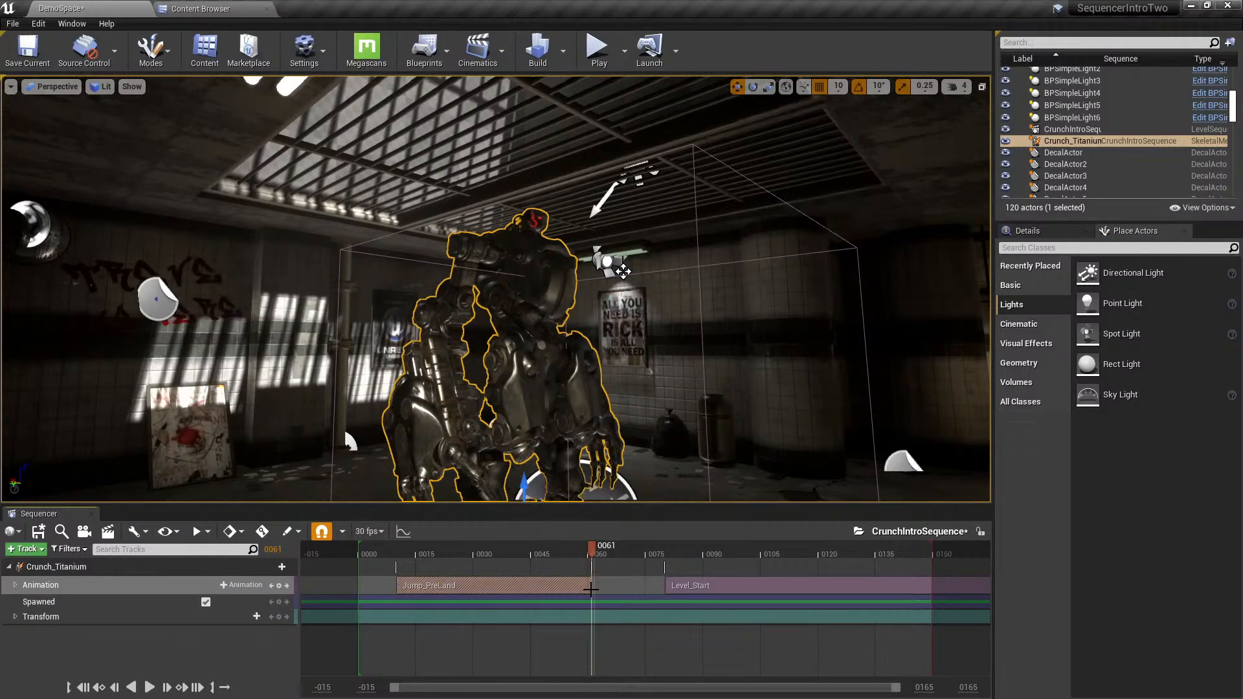
left_click(631, 583)
left_click(564, 591)
left_click_drag(558, 590, 721, 590)
left_click_drag(599, 549, 680, 563)
- Shorten the overlap between Jump_PreLand and Level_Start to about 15 frames and set its easing curves to Quart Out
right_click(732, 584)
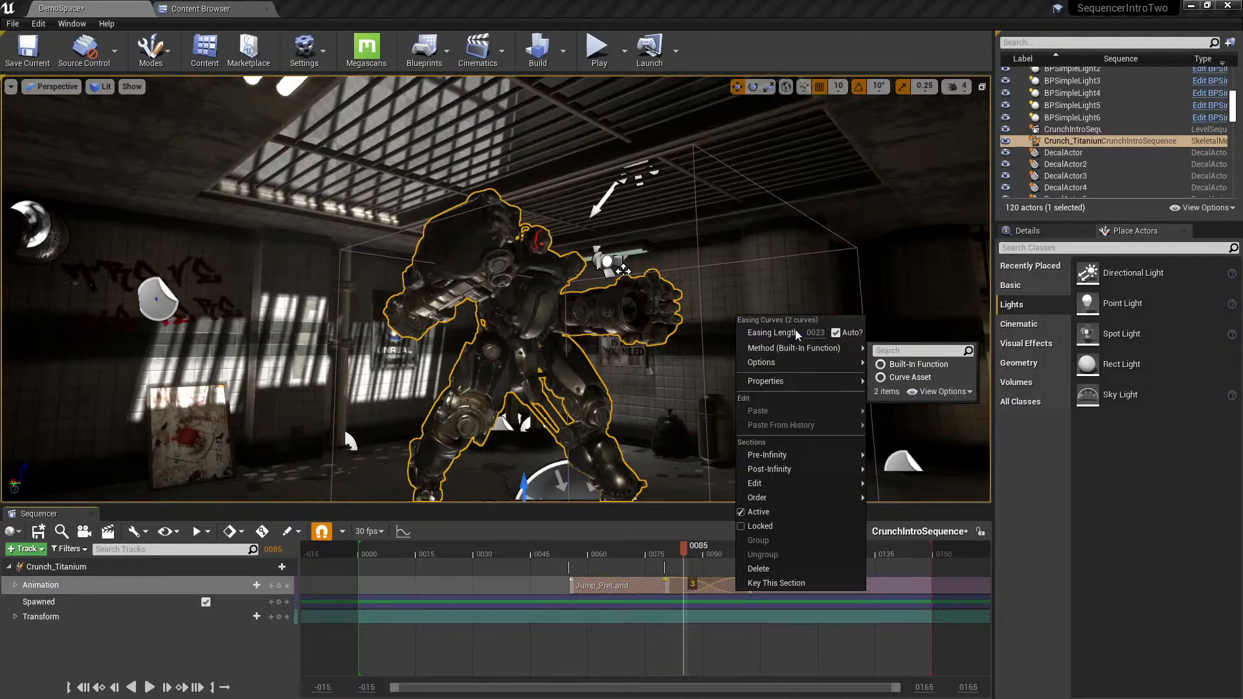
left_click(665, 578)
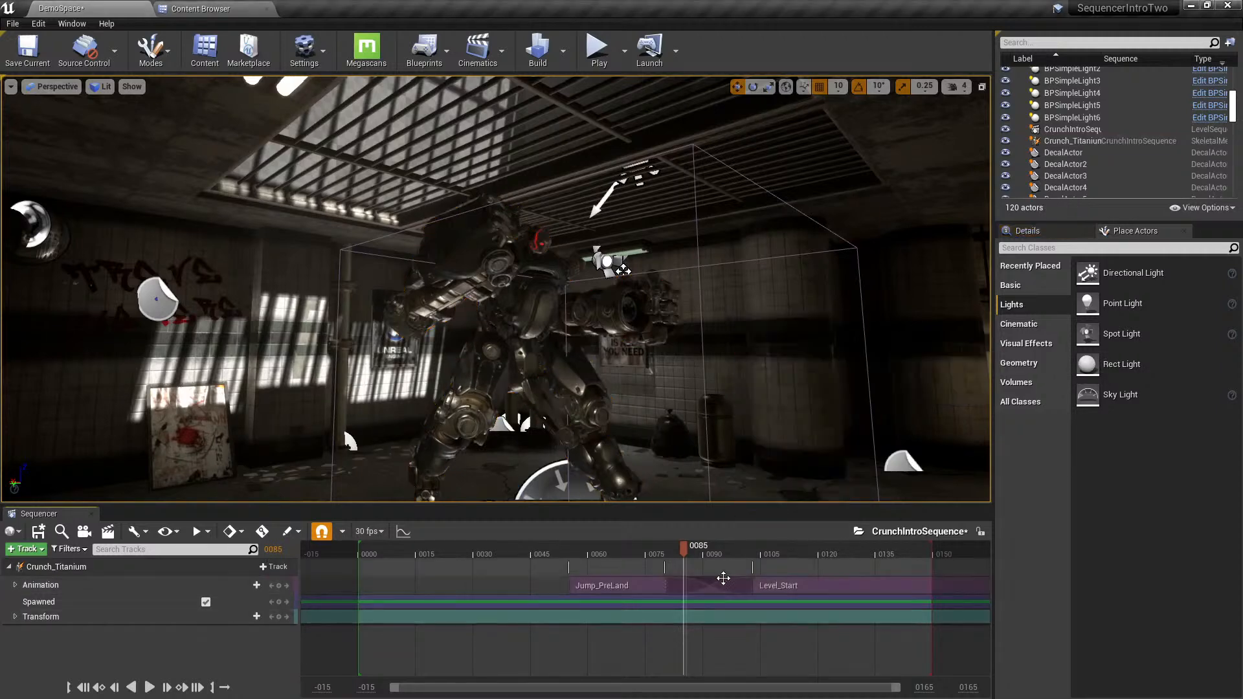
right_click(717, 586)
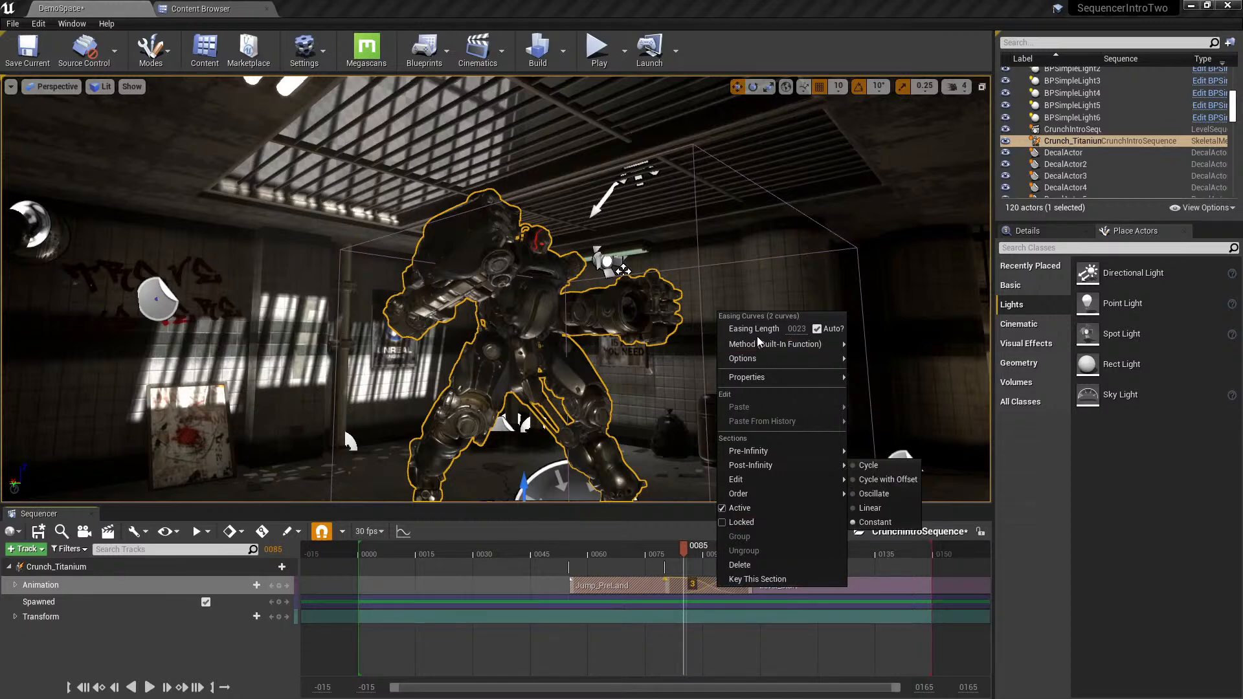
left_click(770, 629)
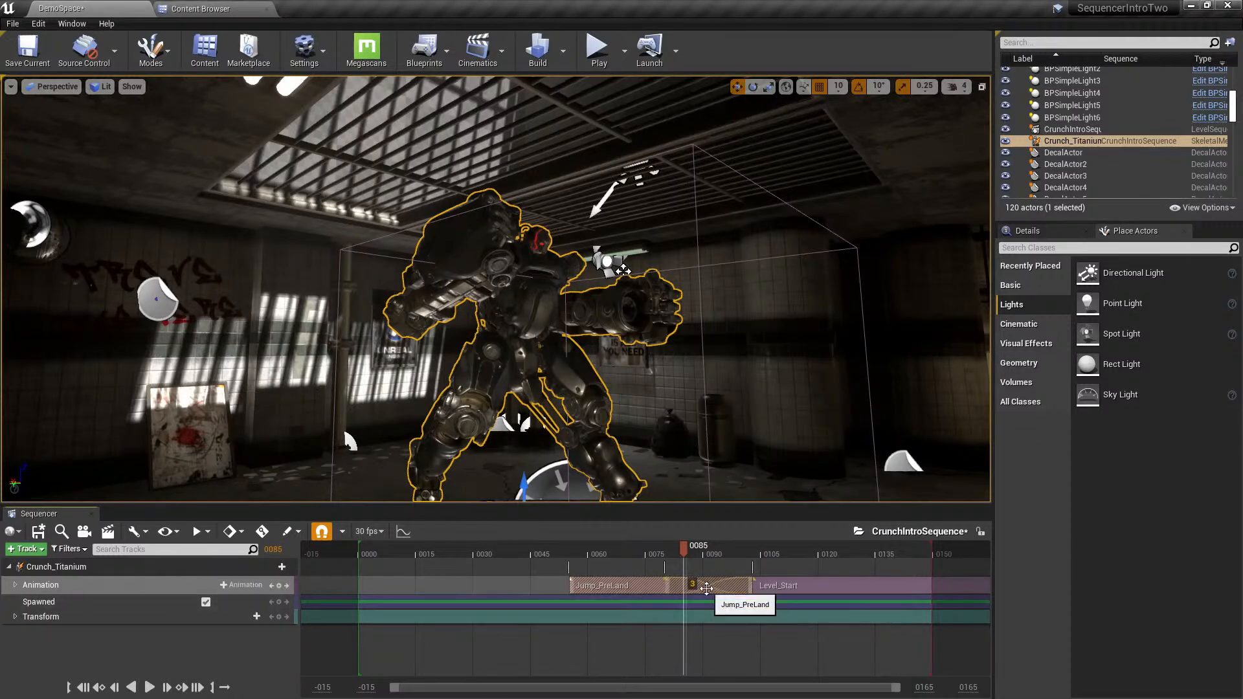
scroll(734, 591, "up", 5)
right_click(746, 585)
left_click_drag(720, 584, 809, 585)
right_click(825, 586)
mouse_move(914, 494)
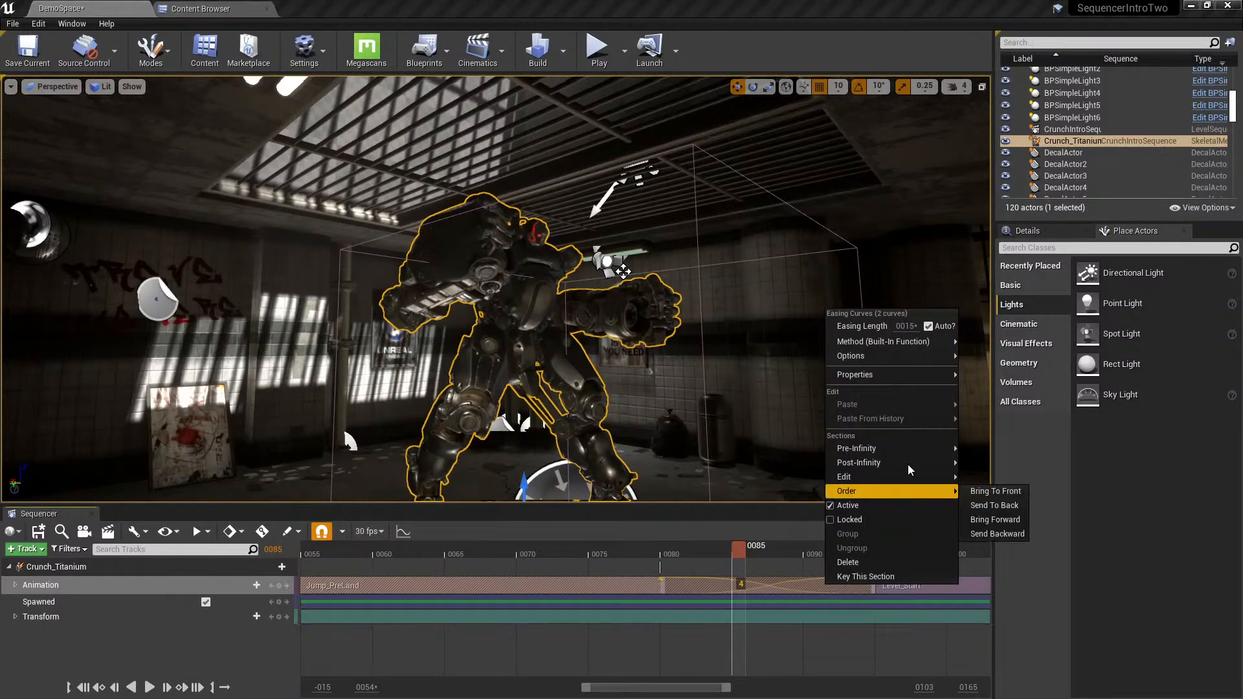
mouse_move(917, 341)
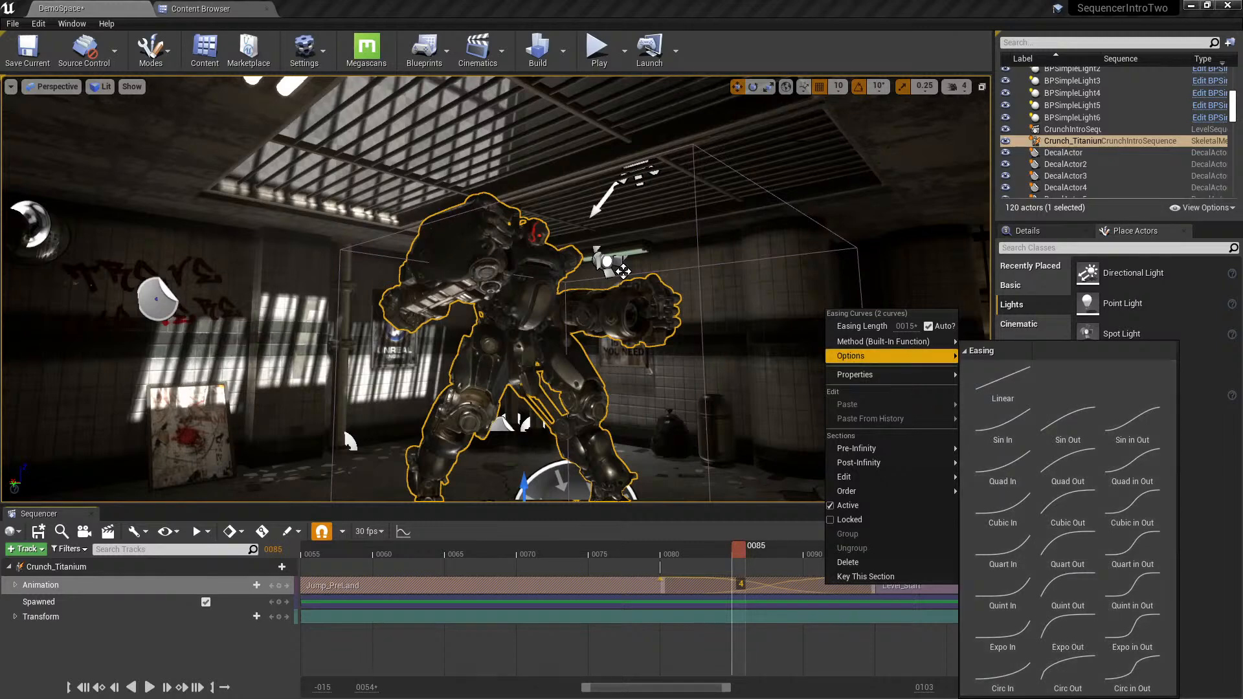
left_click(1058, 564)
- Play the blended transition and check Crunch_Titanium's pose at frame 88 from farther back
key("space")
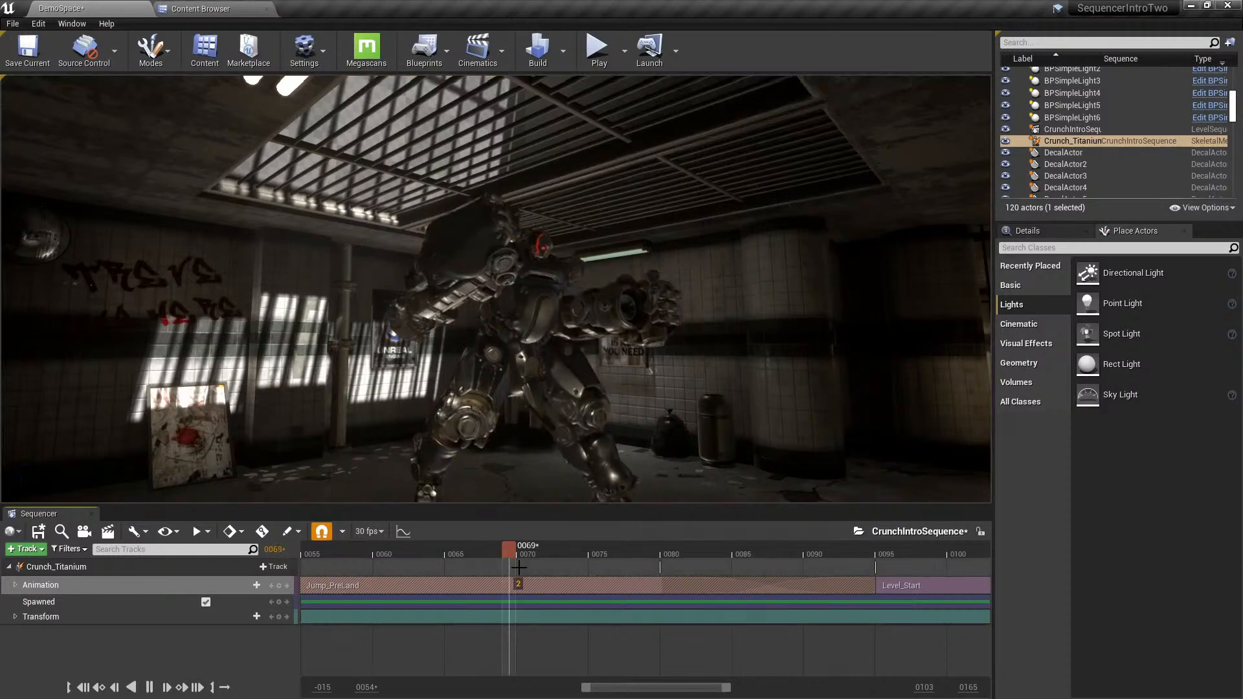
left_click_drag(814, 553, 782, 567)
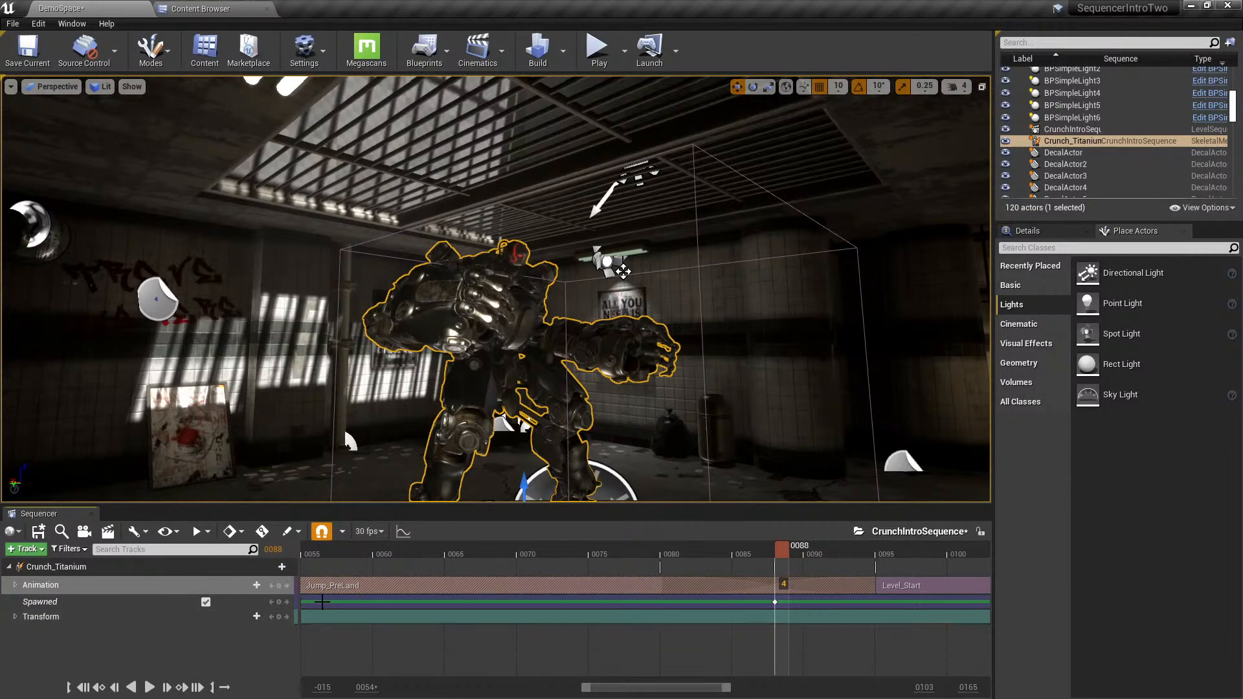
right_click_drag(528, 414, 524, 444)
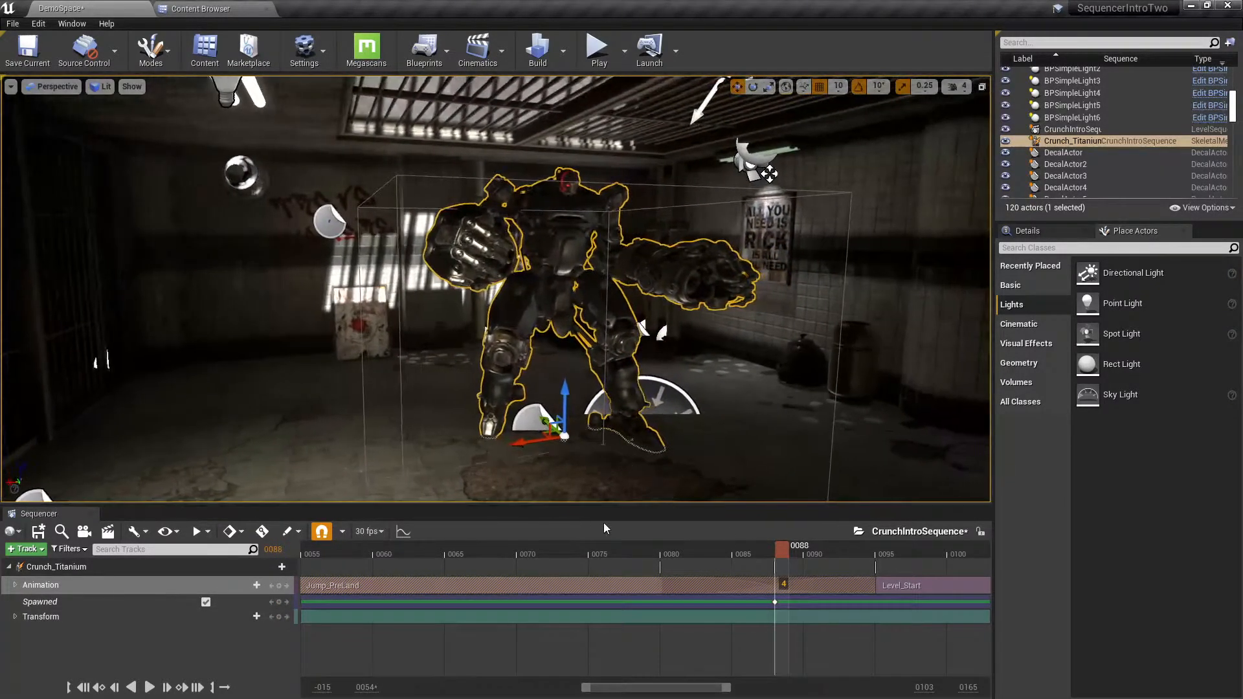
mouse_move(774, 554)
left_mouse_down()
mouse_move(762, 555)
mouse_move(781, 557)
left_mouse_up()
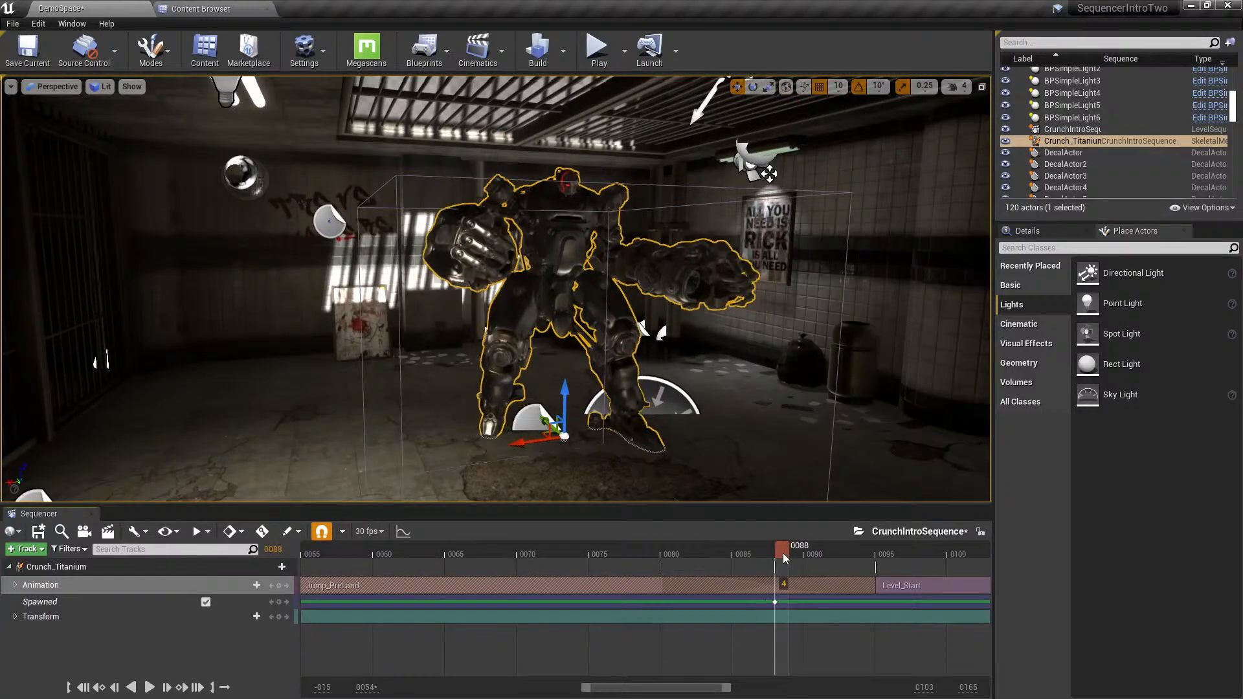
- Keep Key Changed as the keying mode and turn on automatic key creation
left_click(240, 536)
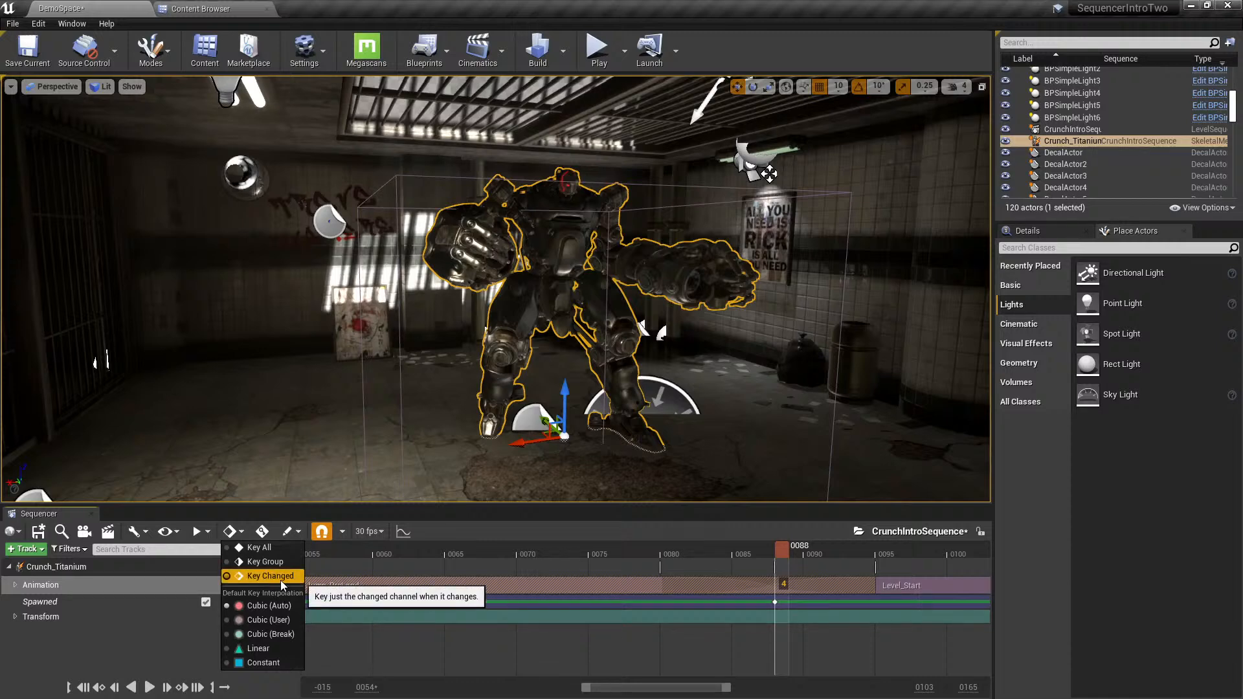
left_click(232, 531)
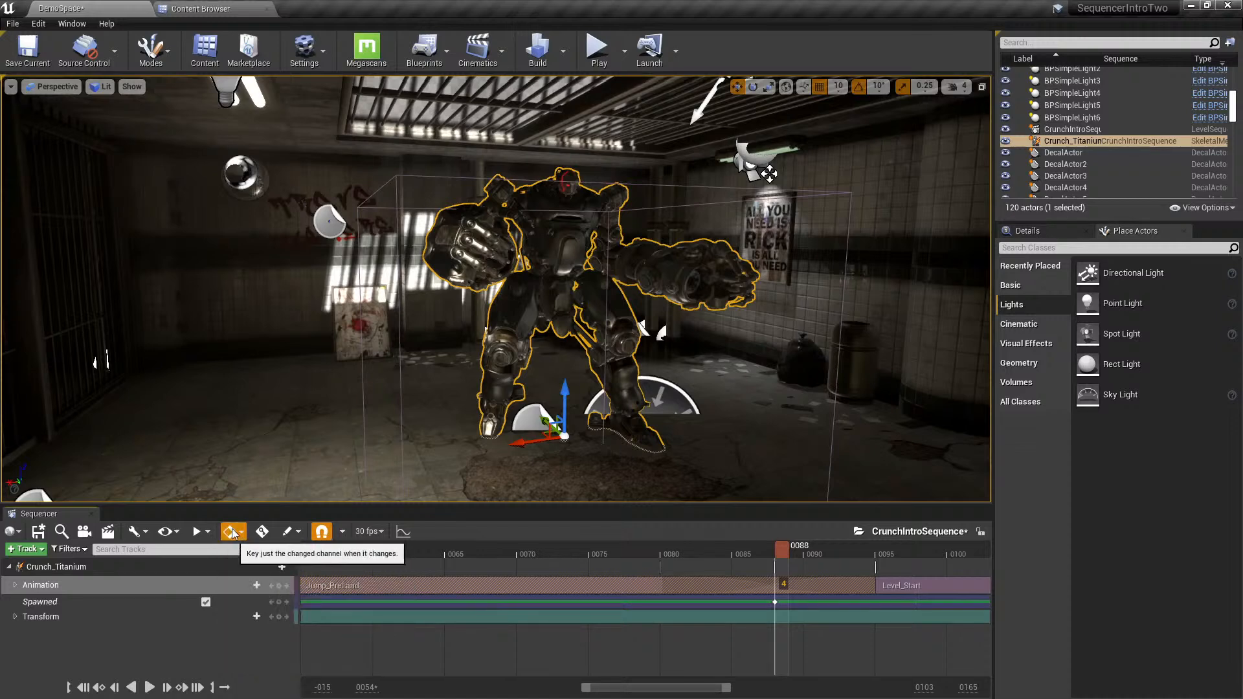
left_click(238, 533)
left_click(269, 536)
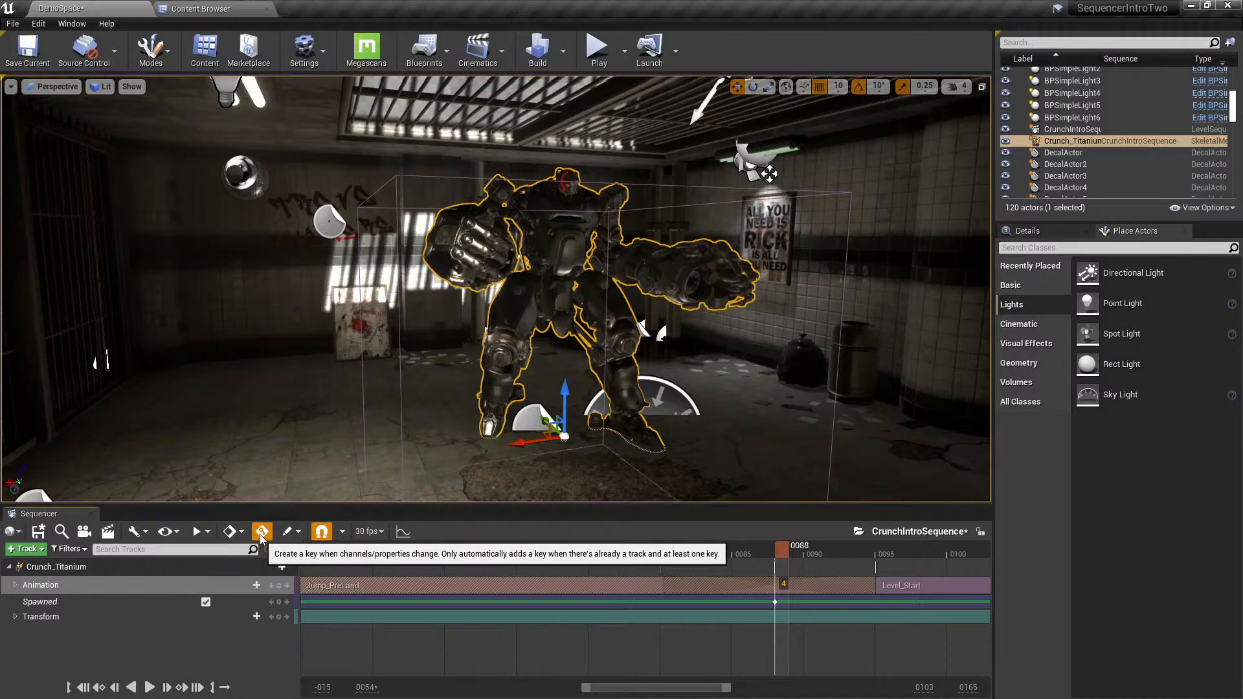
- Try to raise Crunch_Titanium above the ceiling near the start of the sequence
left_click_drag(773, 553, 365, 549)
left_click_drag(649, 695, 575, 691)
left_click(541, 554)
left_click_drag(542, 554, 477, 557)
scroll(491, 612, "down", 7, "ctrl")
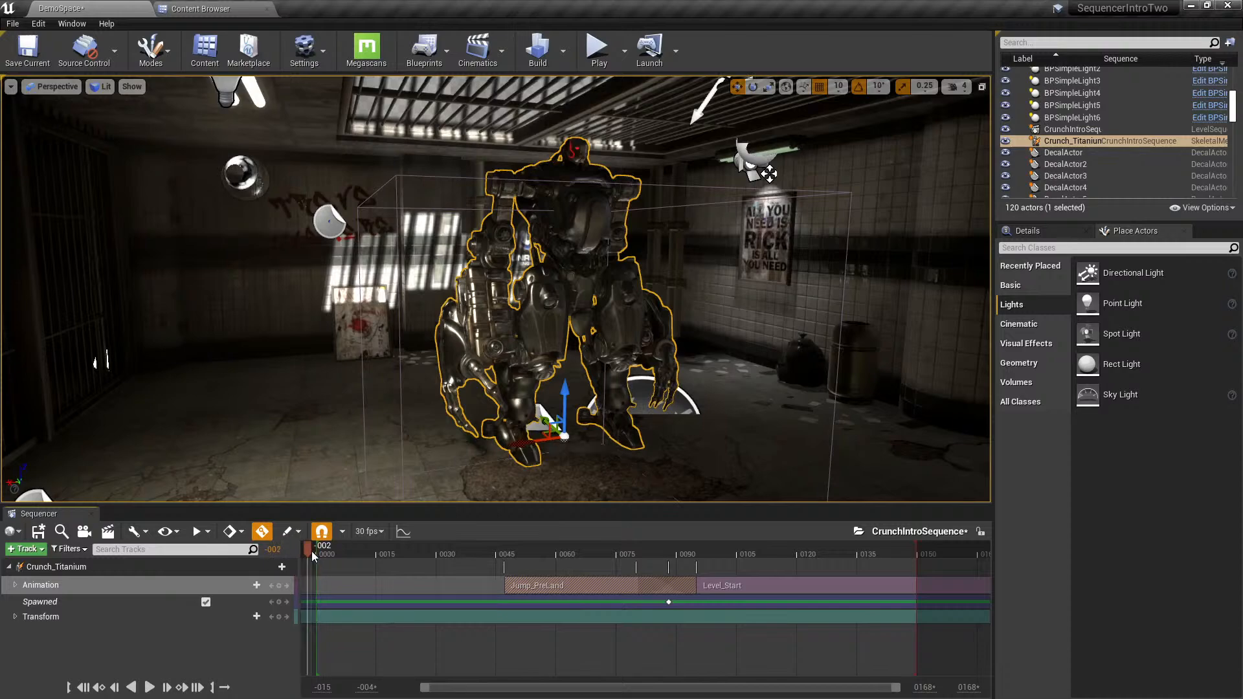
right_click_drag(557, 400, 615, 433)
right_click_drag(627, 129, 608, 149)
left_click_drag(473, 471, 474, 45)
mouse_move(542, 240)
right_mouse_down()
mouse_move(542, 155)
mouse_move(543, 241)
right_mouse_up()
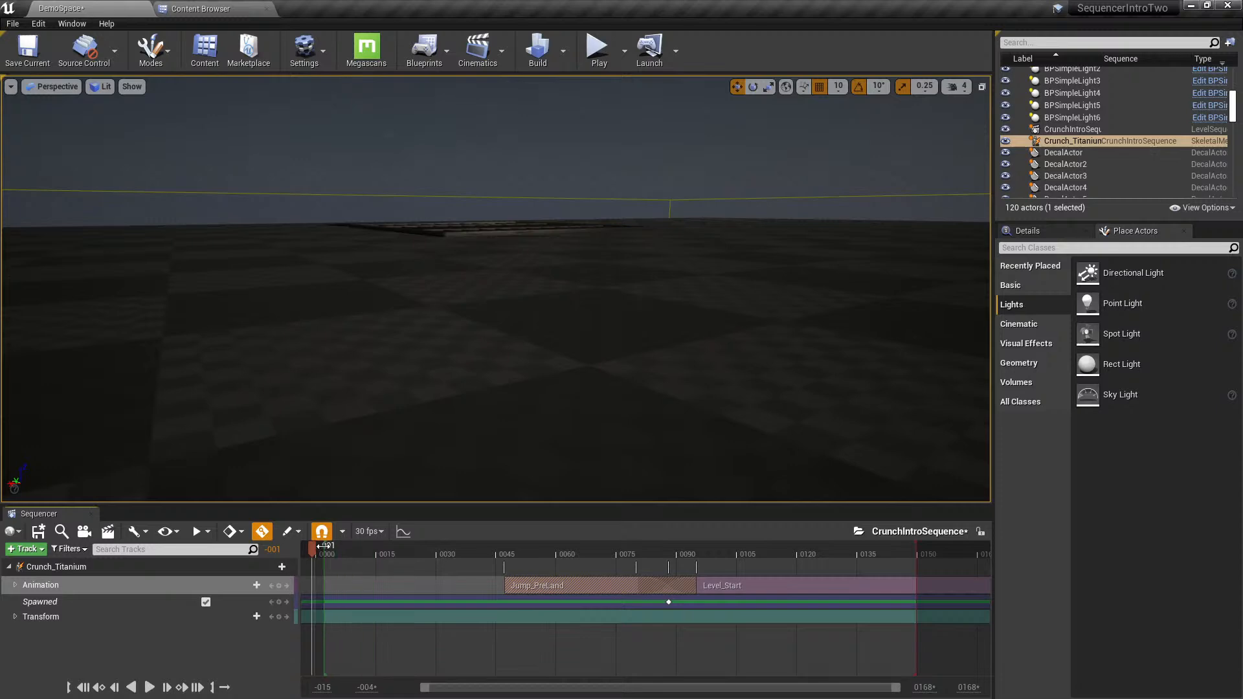
- Undo the accidental playback range change and focus the view on Crunch_Titanium at frame 66
key("ctrl+z")
left_click_drag(448, 687, 416, 688)
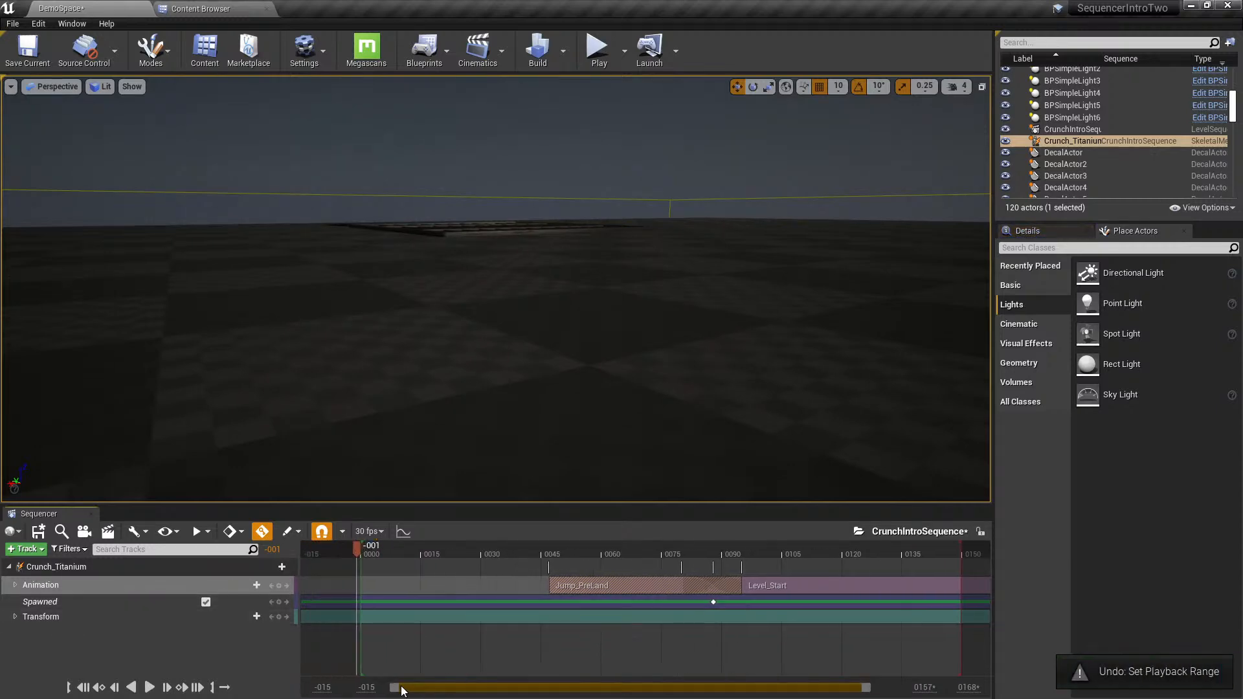
left_click_drag(710, 550, 626, 550)
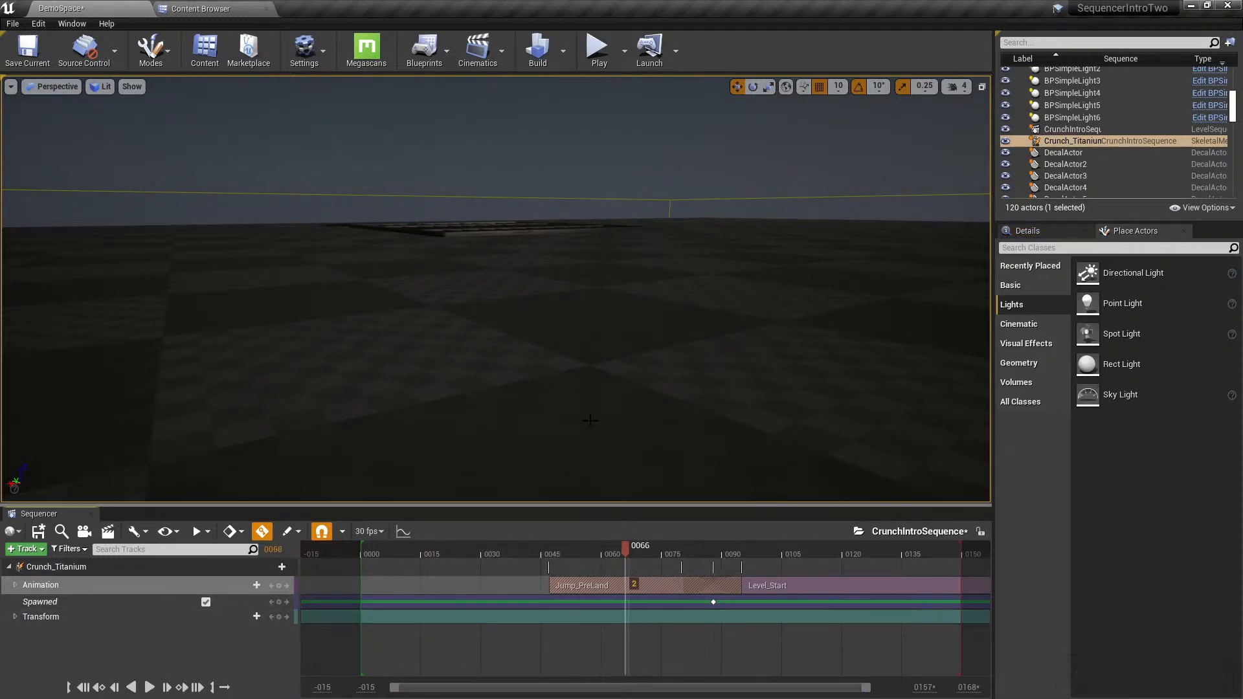
key("f")
right_click_drag(680, 194, 742, 156)
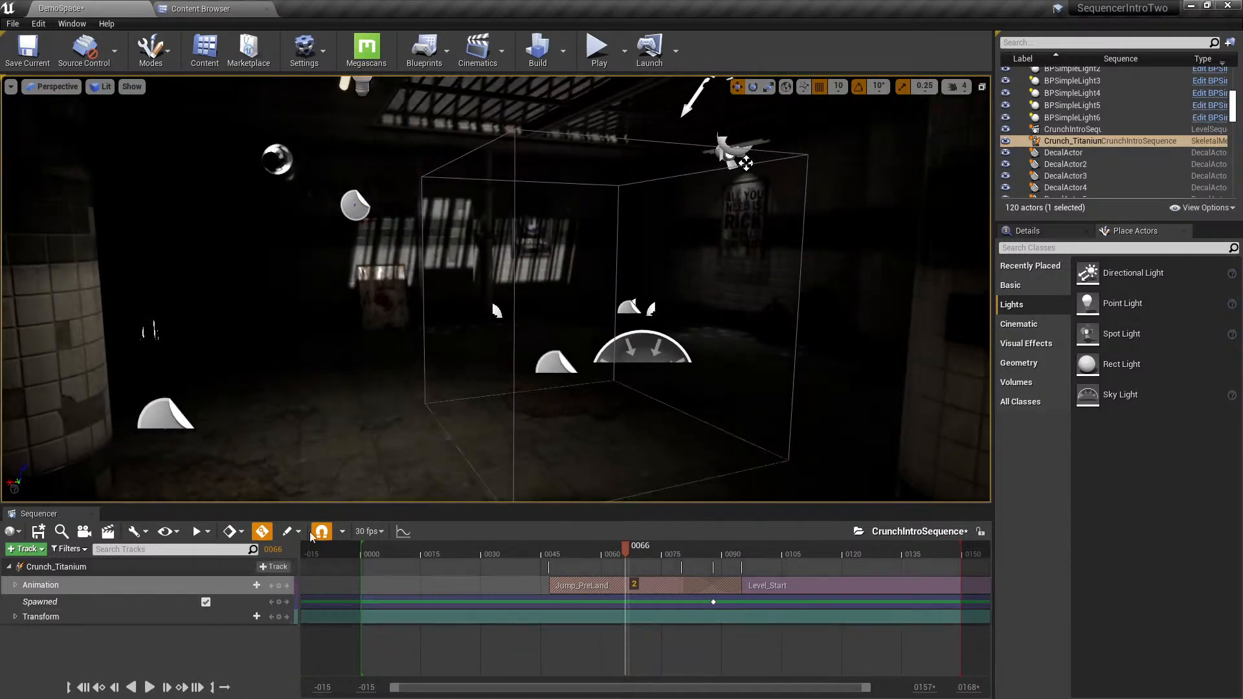
- Try keying Crunch_Titanium's Transform near the sequence start in Key All mode, and undo the position changes
left_click(234, 531)
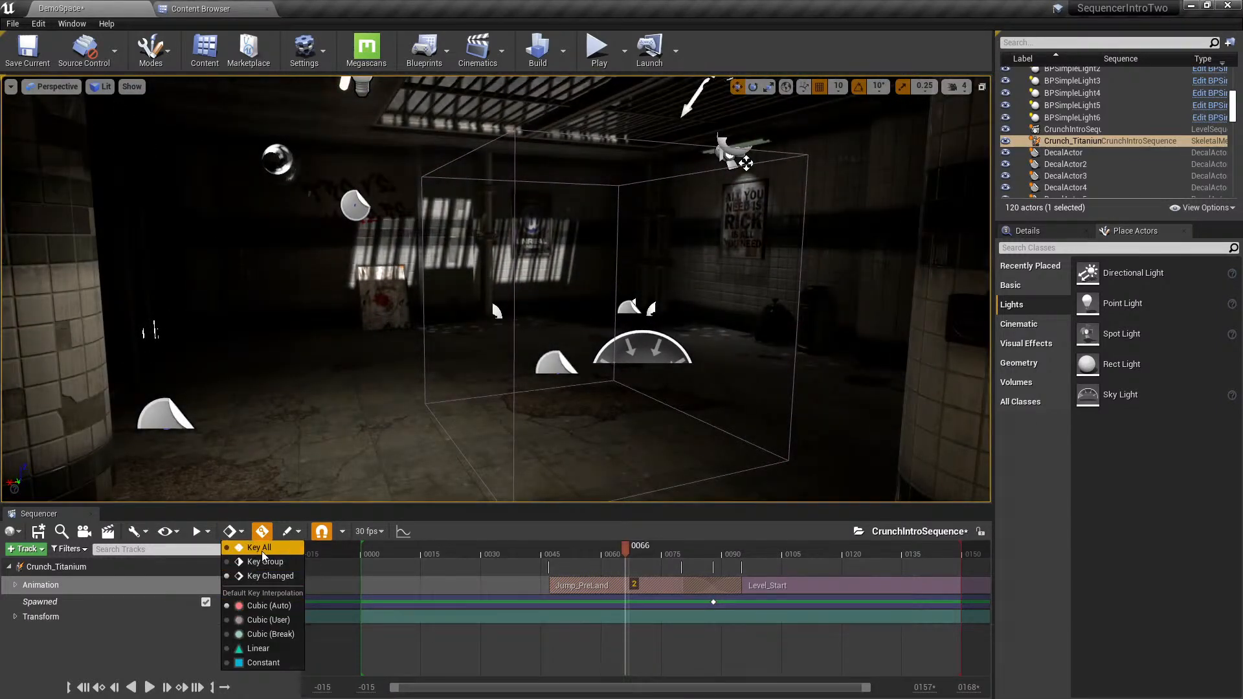
left_click_drag(639, 551, 369, 550)
left_click(279, 616)
mouse_move(486, 376)
right_mouse_down()
mouse_move(482, 330)
mouse_move(485, 376)
right_mouse_up()
key("ctrl+z")
left_click_drag(419, 555, 558, 564)
right_click_drag(573, 447, 570, 414)
key("ctrl+z")
- Delete the Spawned key at frame 88 and add a Transform key for Crunch_Titanium at that frame
left_click_drag(532, 554, 710, 562)
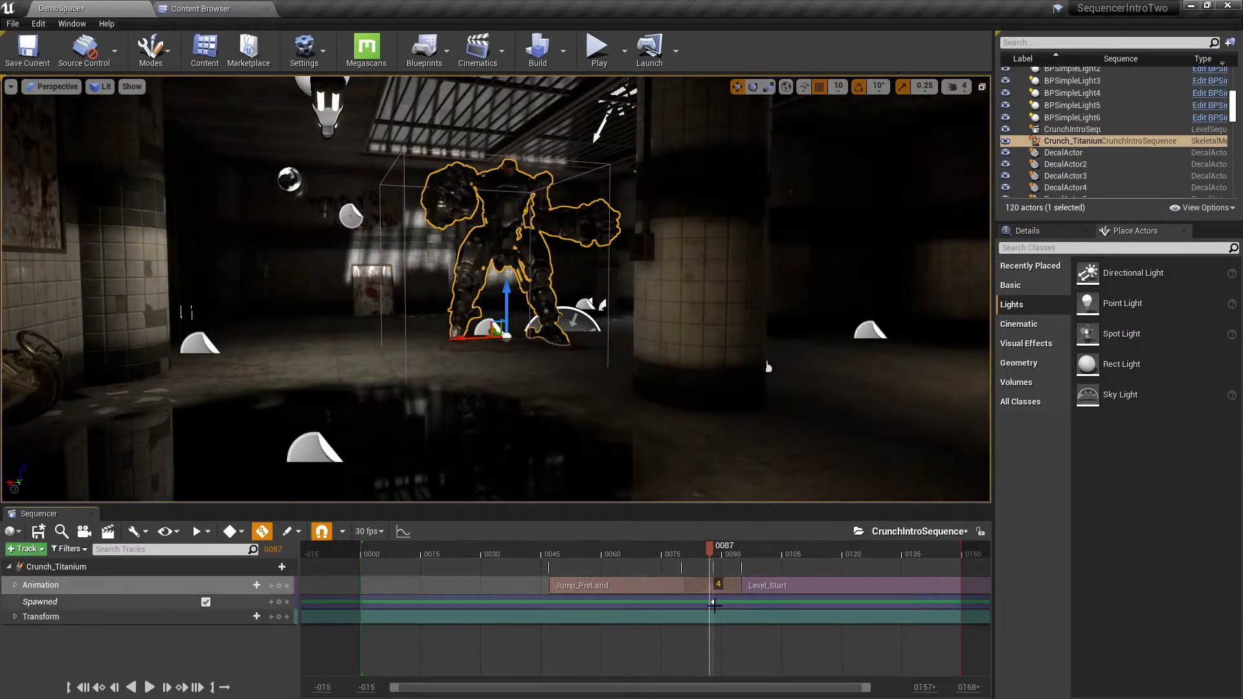
left_click(713, 602)
key("Delete")
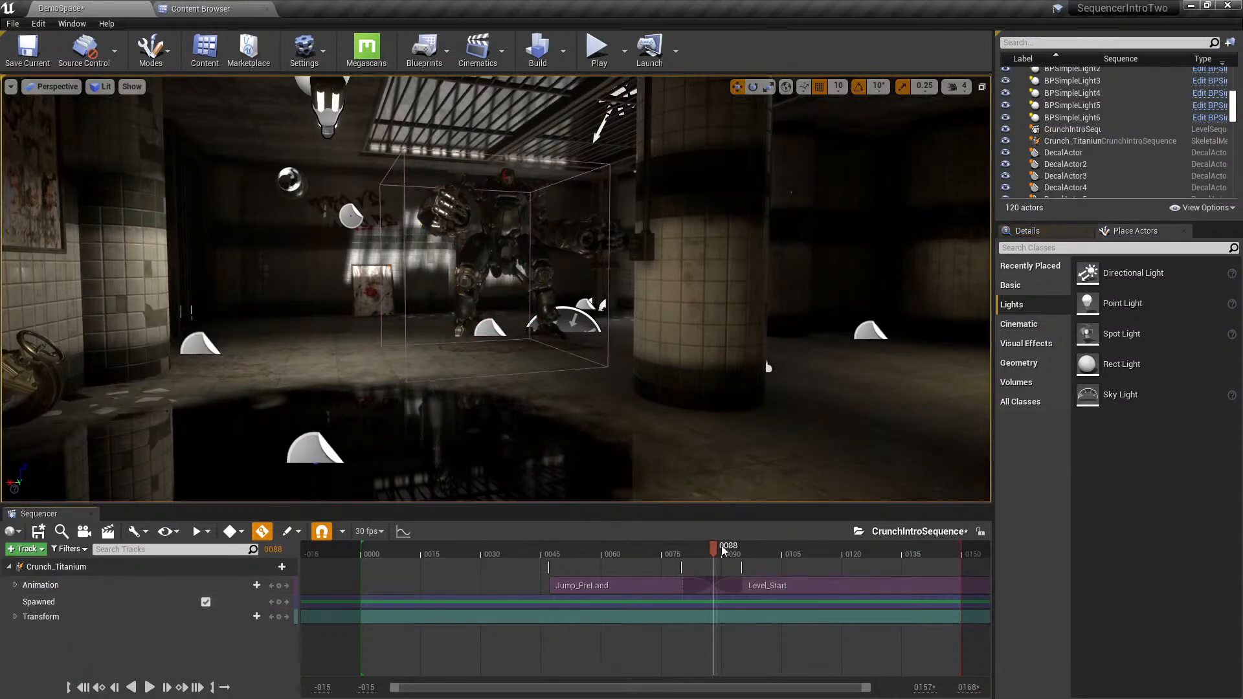
left_click(113, 616)
left_click(279, 616)
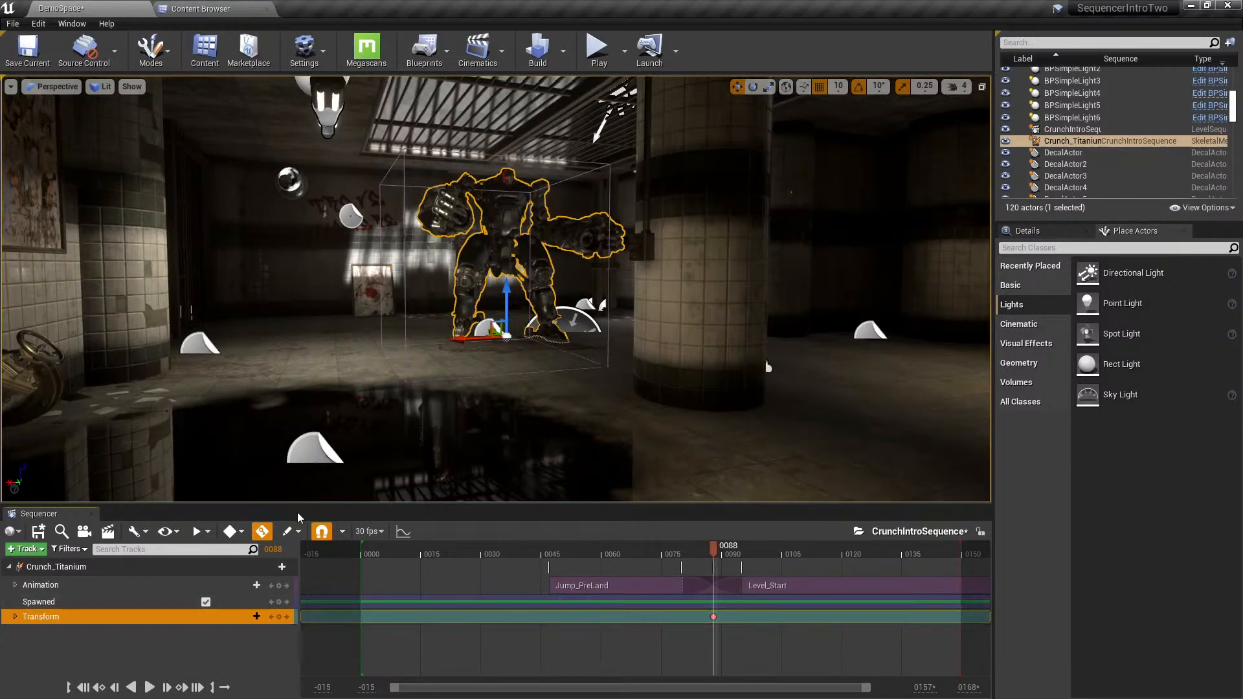
- Set the Sequencer's keying mode back to Key Changed
left_click(287, 537)
left_click(318, 546)
left_click(241, 532)
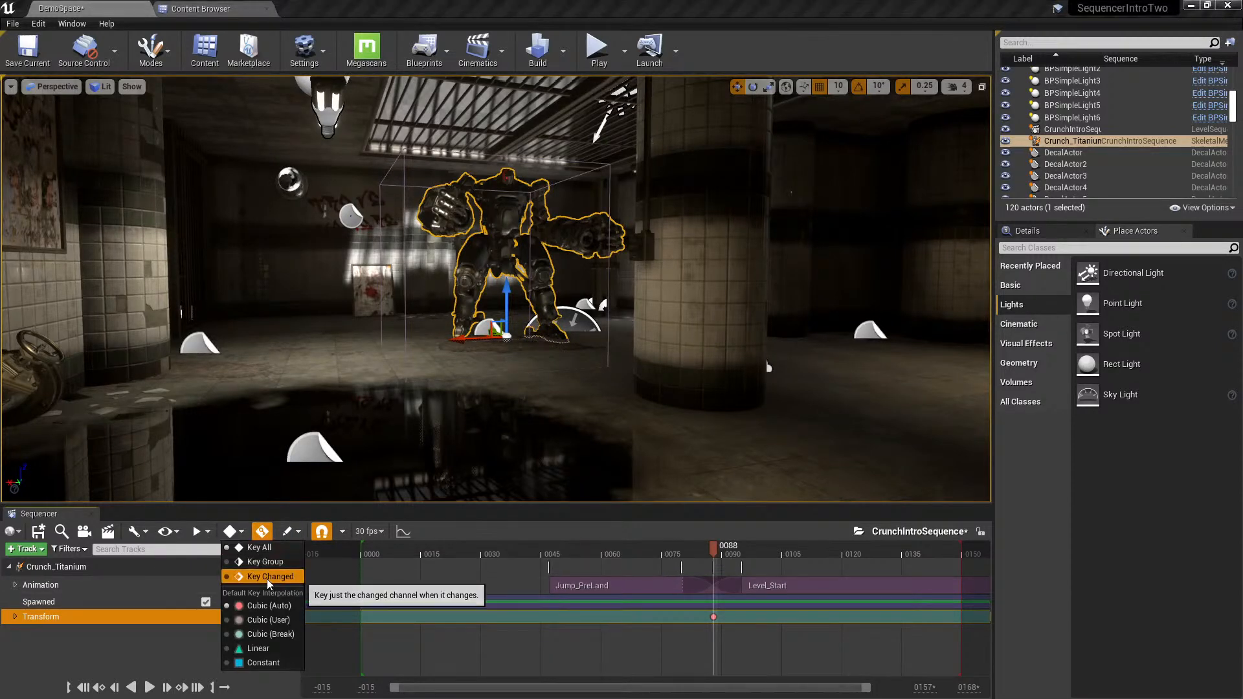
left_click(760, 555)
- Raise Crunch_Titanium vertically above the ceiling at frame 1 so that its raised position is keyed automatically
left_click_drag(713, 546, 357, 549)
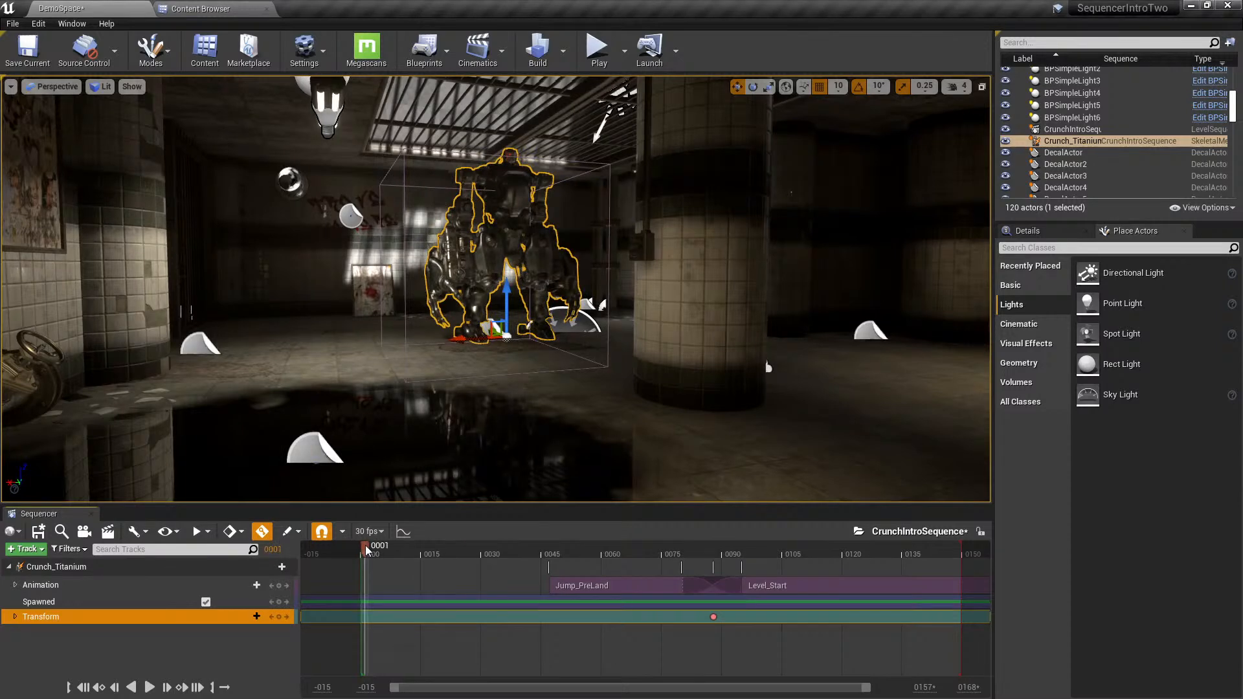
left_click_drag(504, 294, 504, 168)
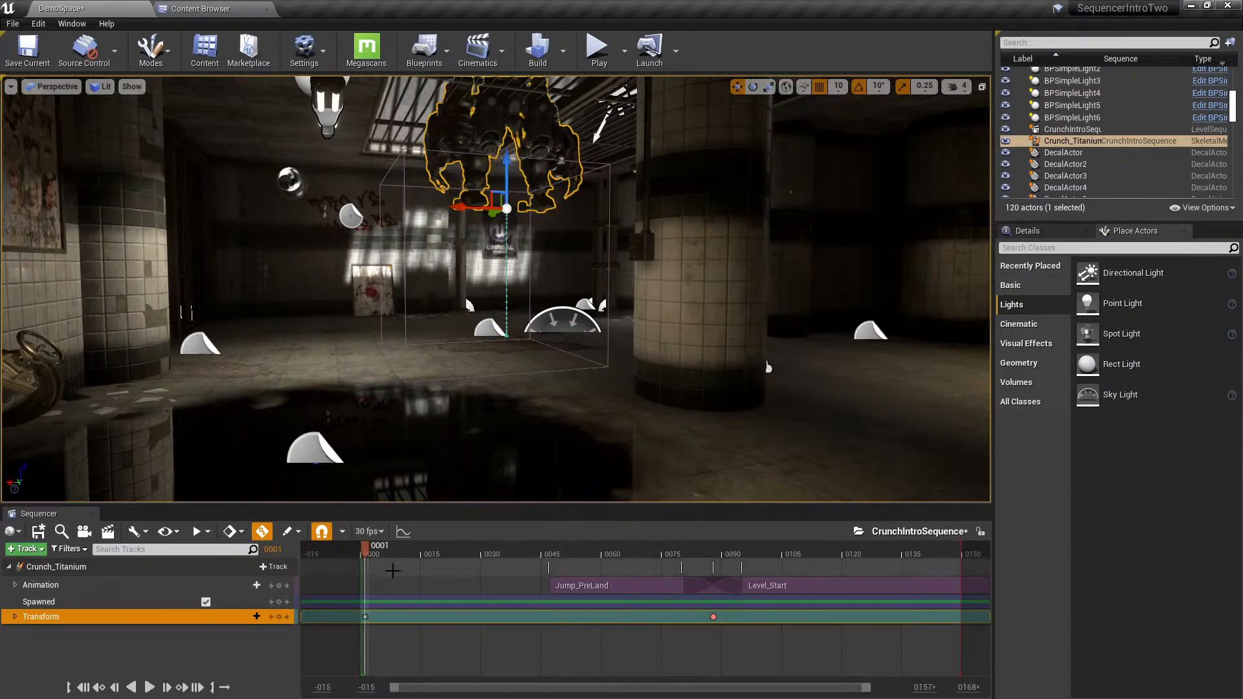
right_click_drag(519, 373, 520, 374)
left_click_drag(520, 454, 520, 159)
right_click_drag(520, 160, 511, 123)
- Turn off Game Settings exposure for the viewport and tilt the view up towards the ceiling grate
left_click(101, 86)
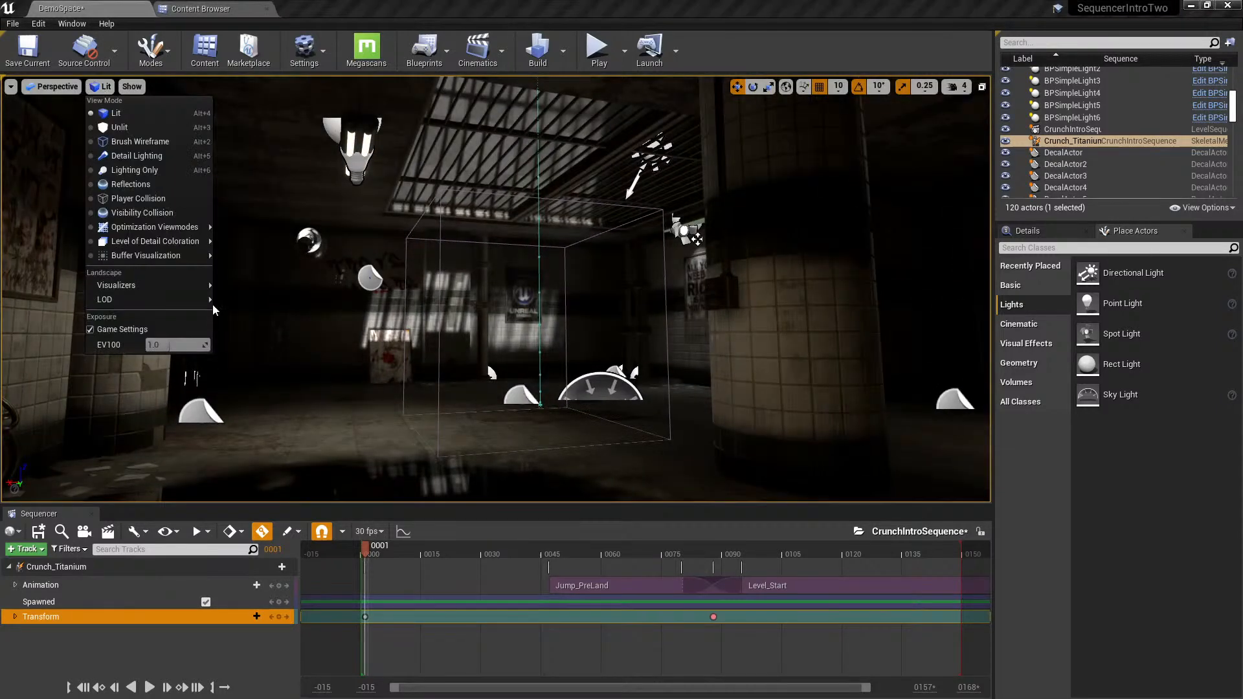
left_click(125, 328)
left_click(102, 86)
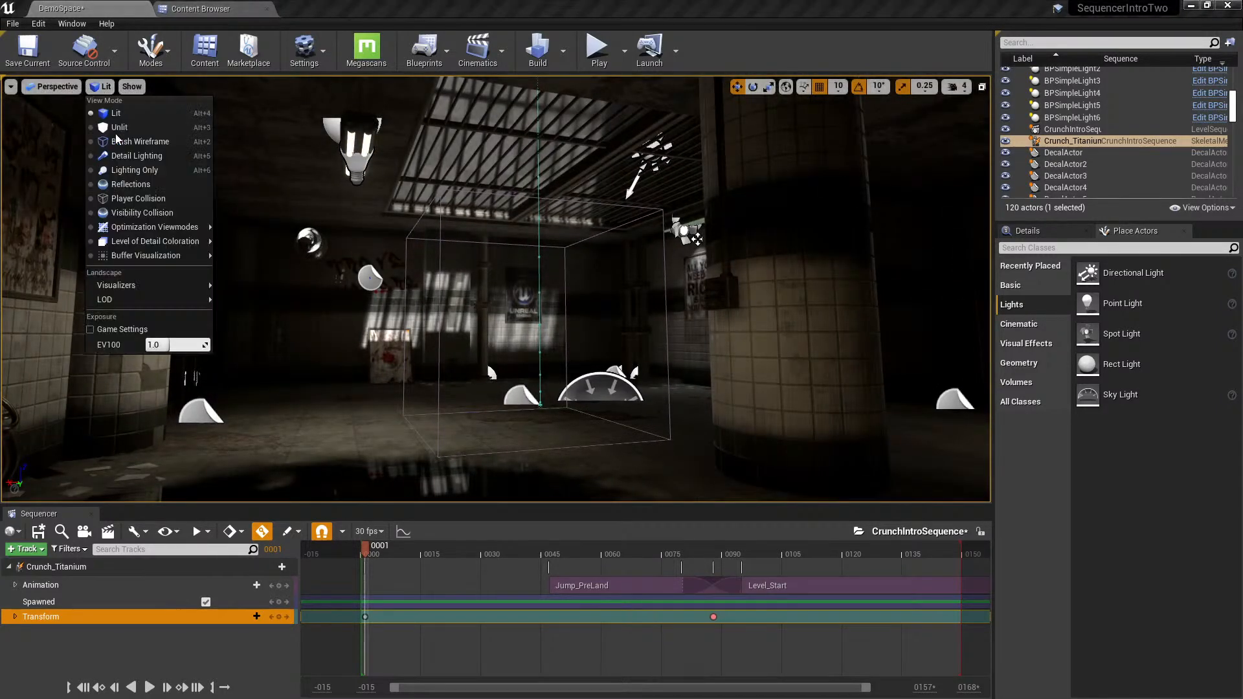
right_click_drag(564, 312, 562, 300)
- Play the sequence from its start to check Crunch_Titanium's fall and landing
left_click_drag(366, 549, 340, 550)
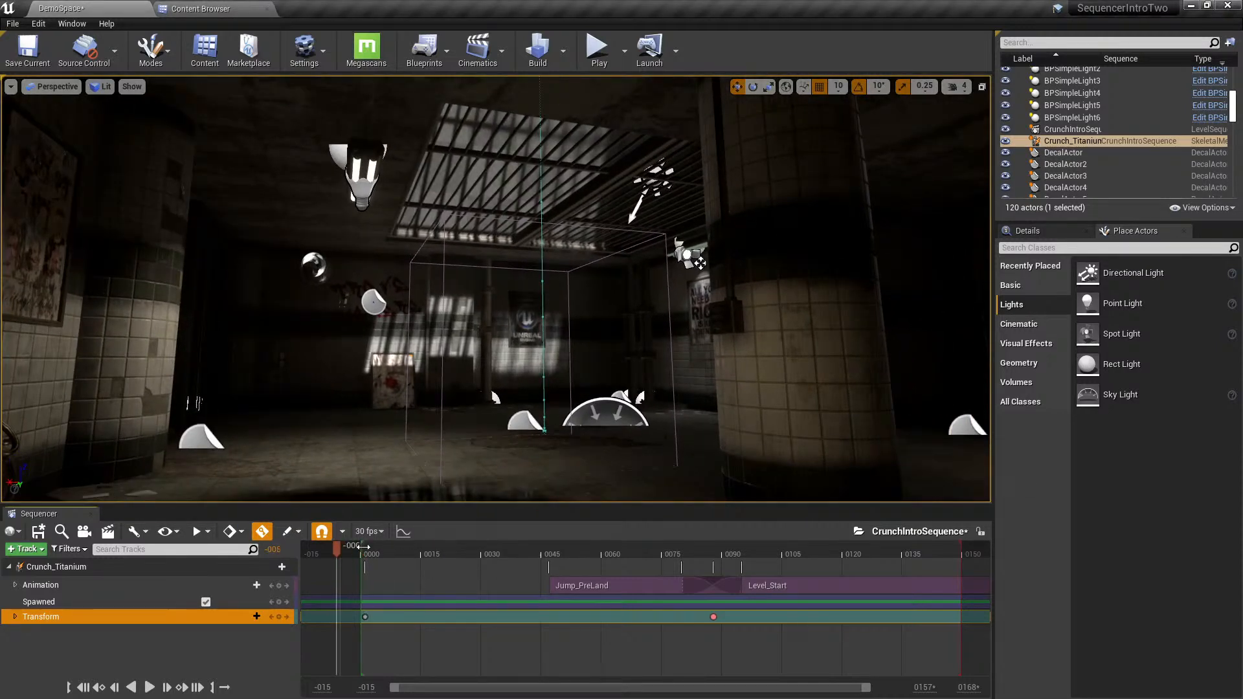
key("space")
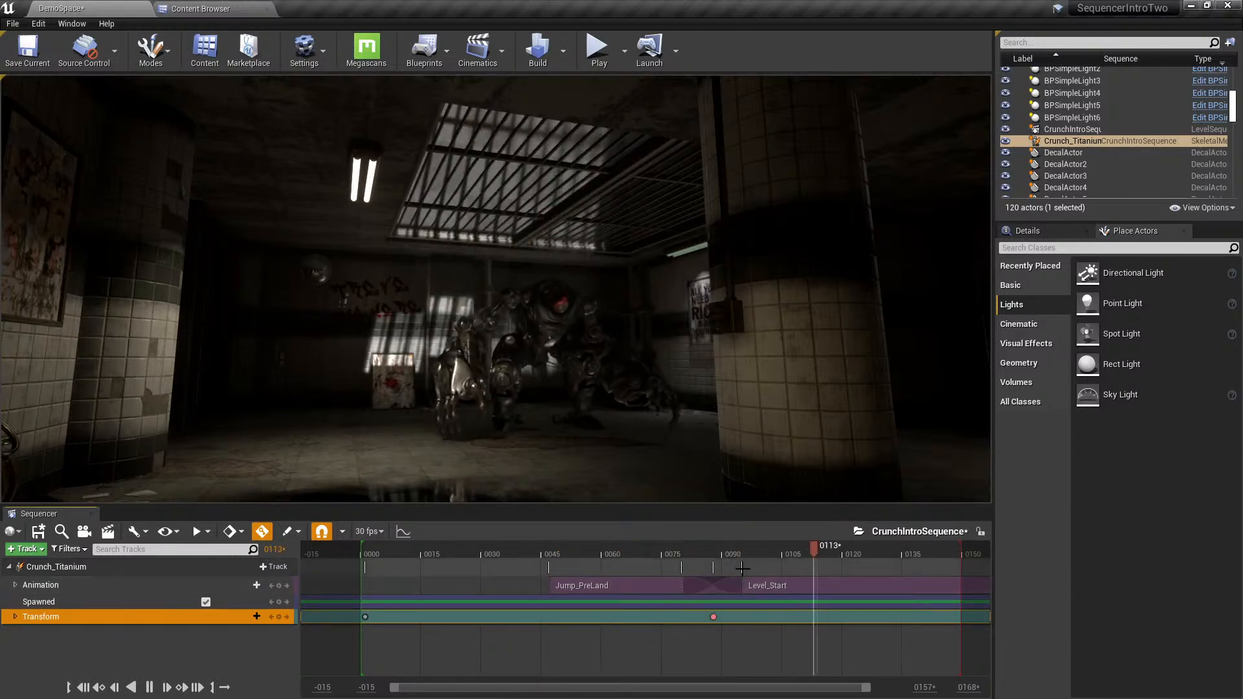
left_click_drag(750, 552, 636, 544)
- Move the Jump_PreLand and Level_Start sections together so that Jump_PreLand starts at about frame 0
mouse_move(800, 655)
left_mouse_down()
mouse_move(572, 575)
mouse_move(586, 585)
left_mouse_up()
left_click(652, 643)
left_click(612, 589)
left_click(799, 588, "ctrl")
left_click_drag(801, 589, 605, 585)
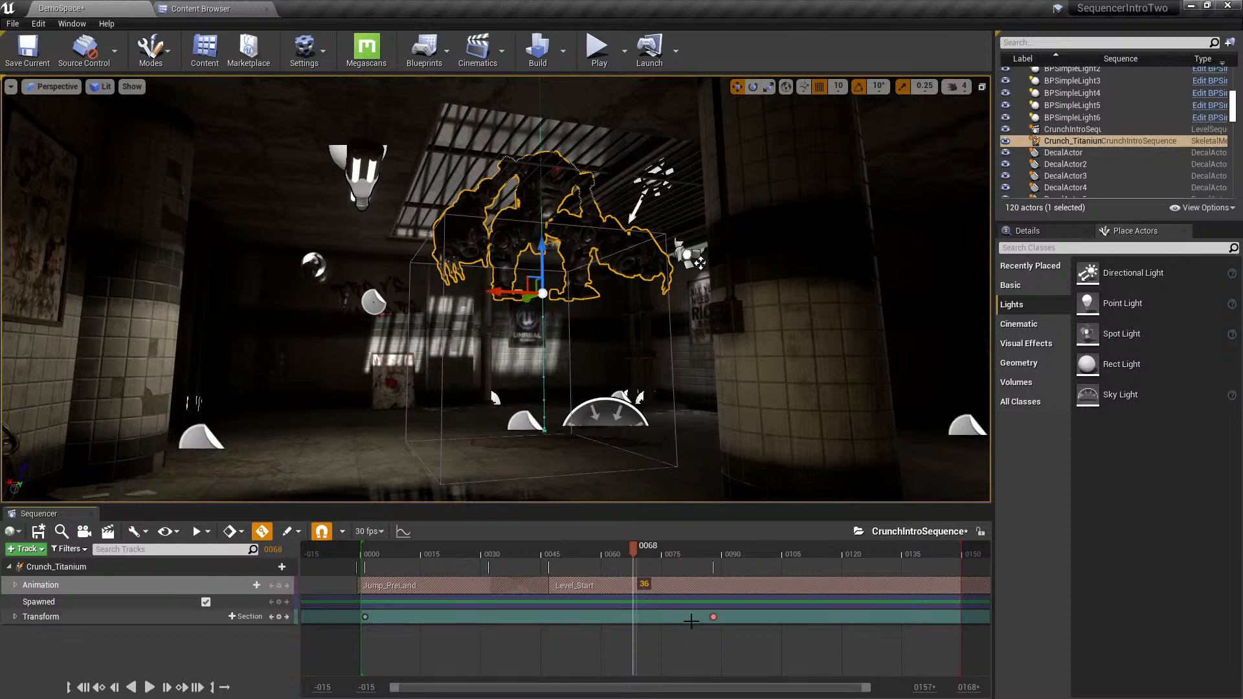
- Move the landing Transform key to about frame 39, play back the drop, and return the playhead to the start
left_click(714, 619)
left_click_drag(715, 618, 521, 616)
key("space")
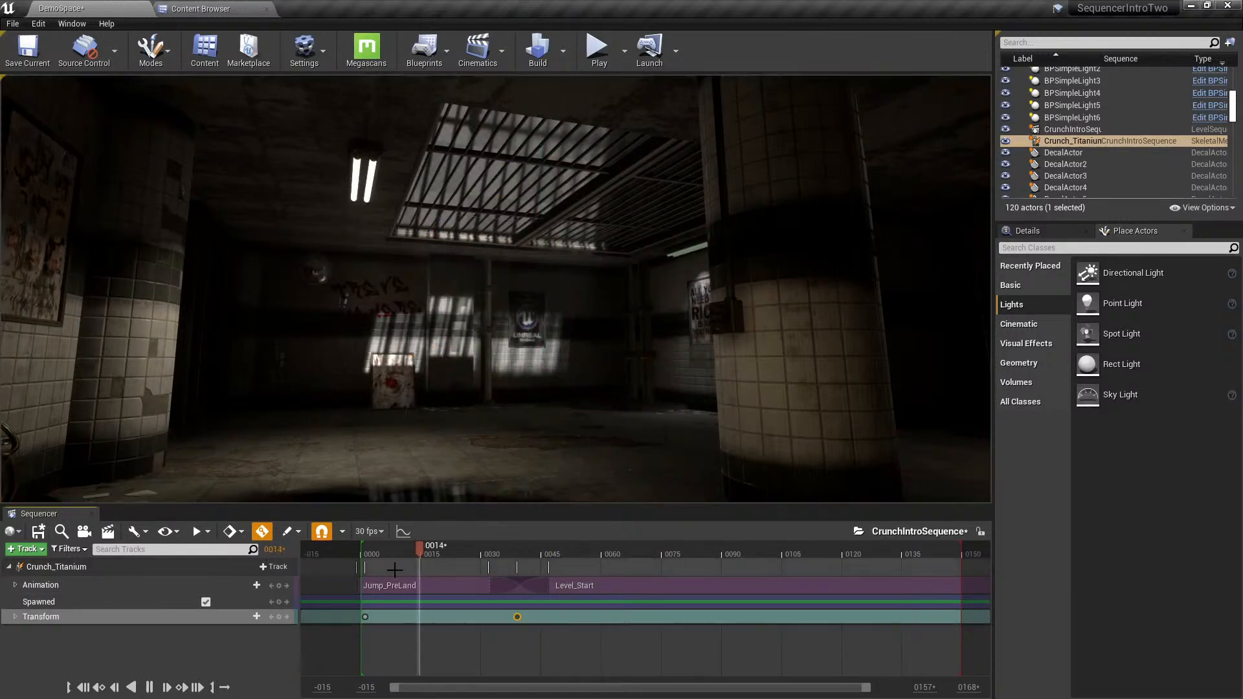
left_click(358, 555)
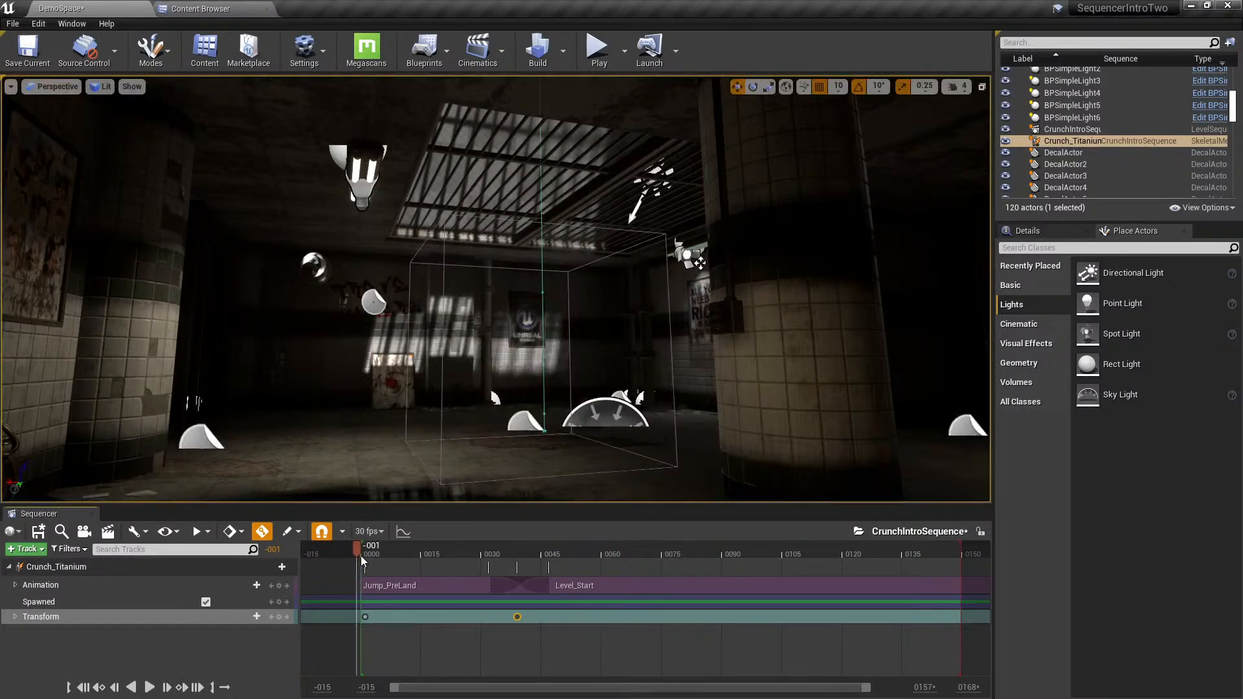
- Try moving the starting Transform key to frame 16 and play back the drop from the start
left_click_drag(417, 558, 397, 559)
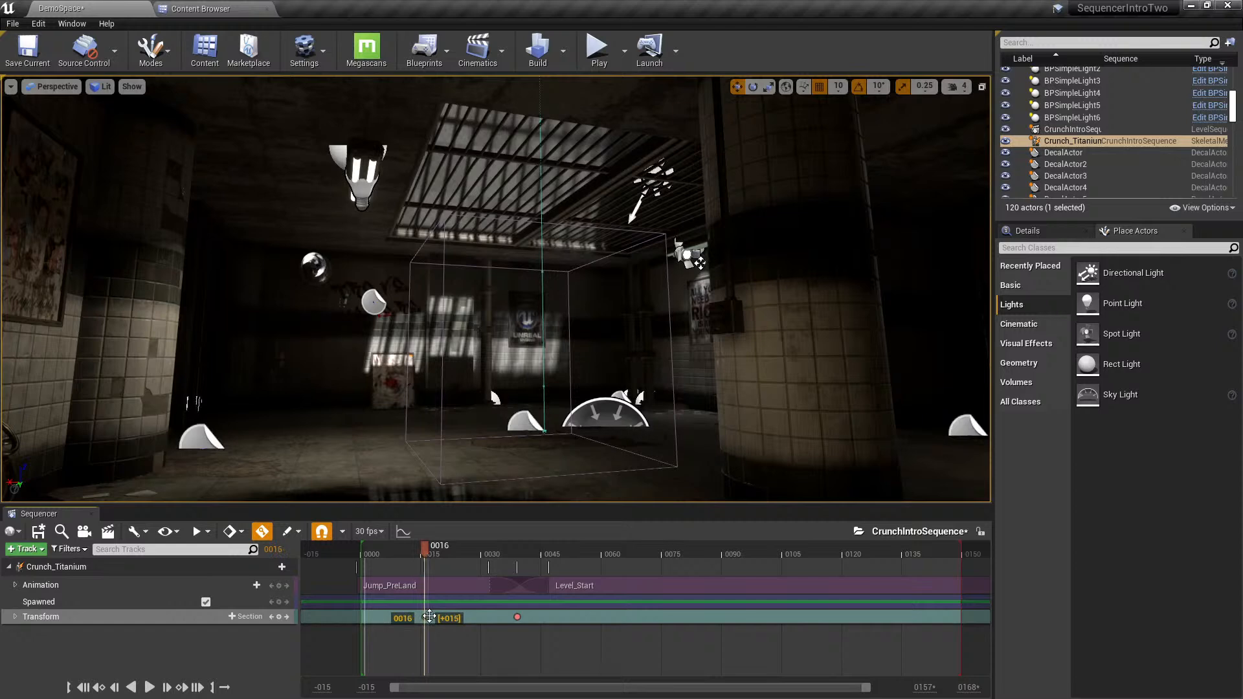
left_click_drag(429, 616, 424, 617)
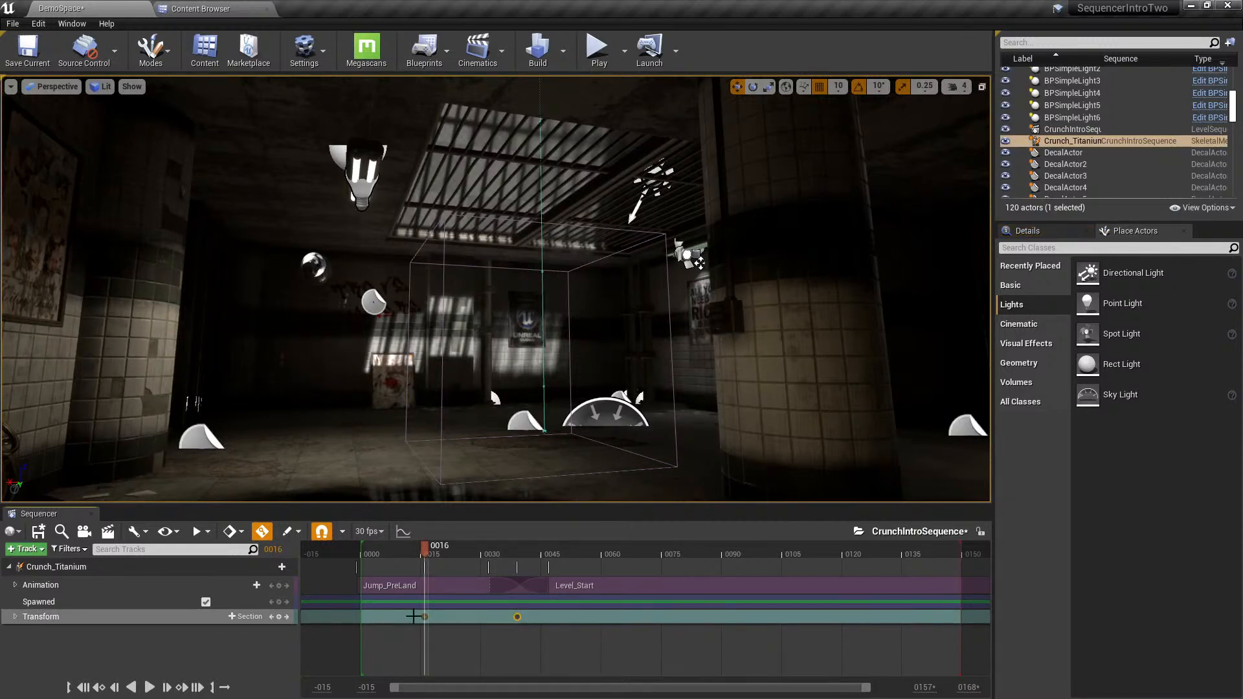
left_click(343, 552)
key("space")
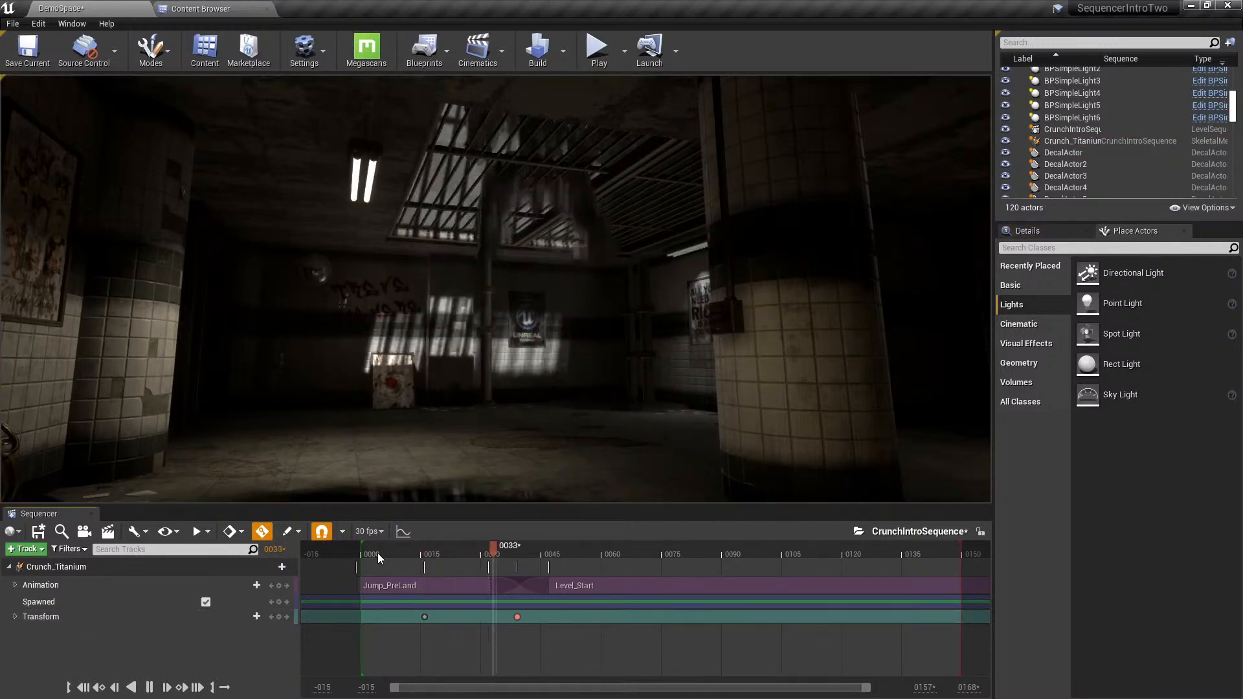
left_click(457, 552)
key("space")
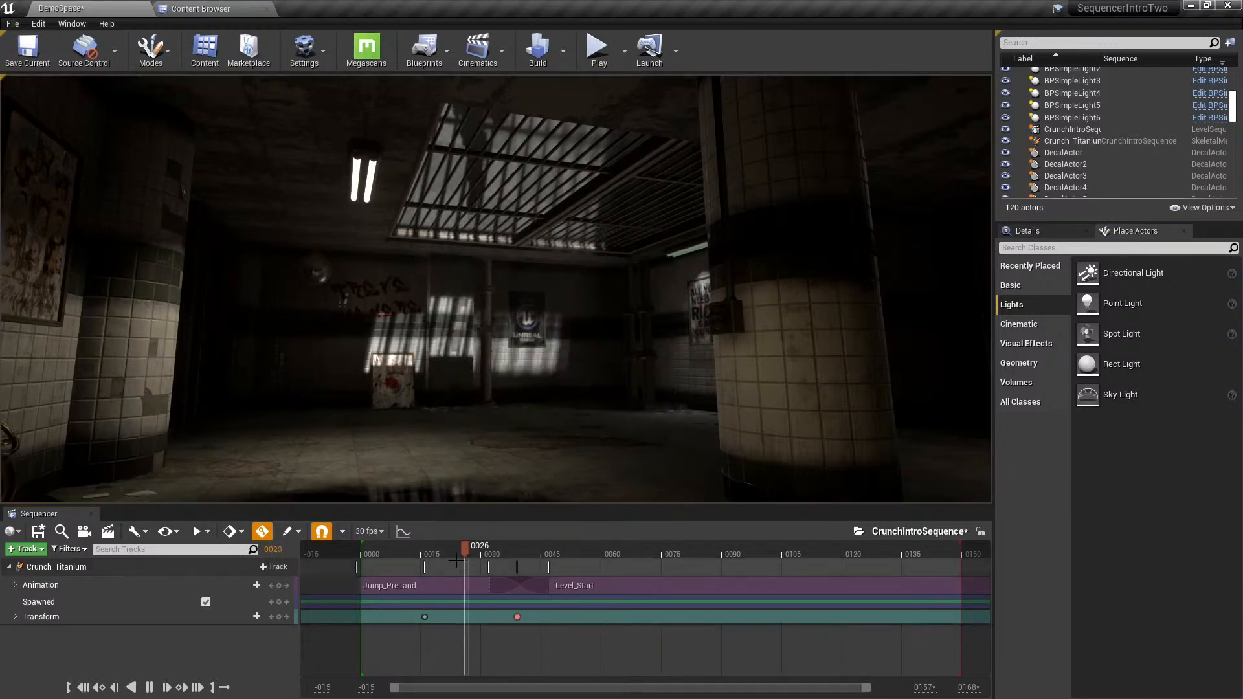
left_click(387, 554)
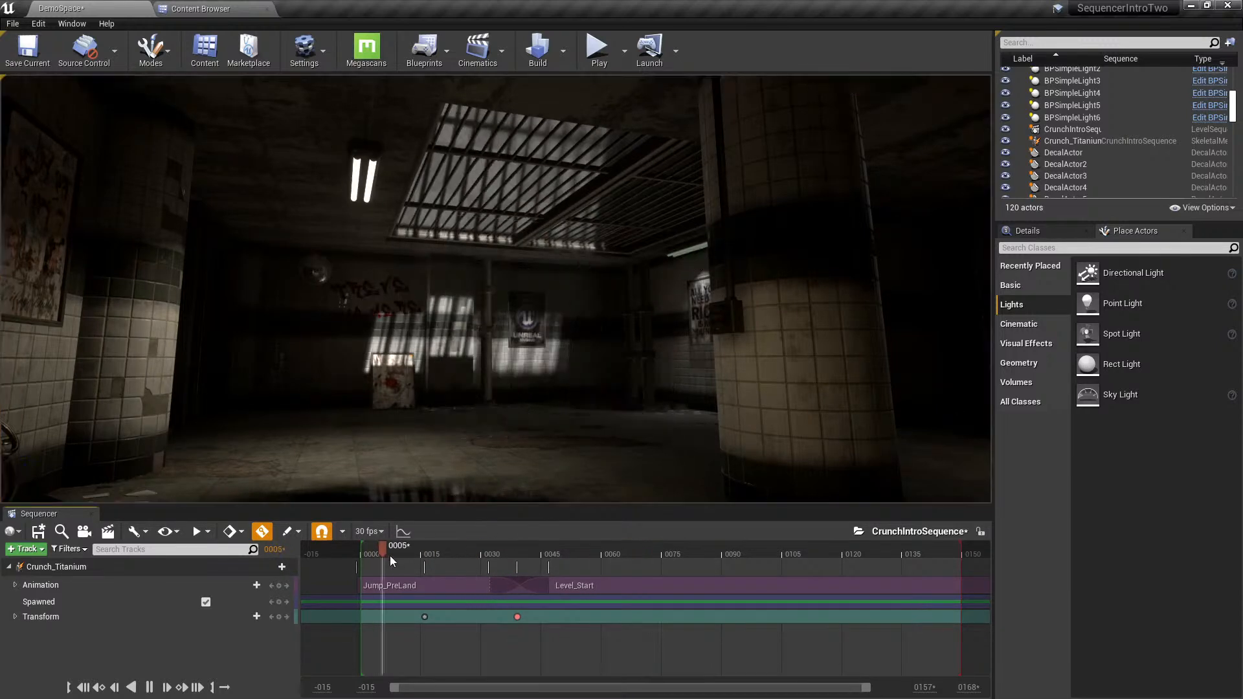
left_click_drag(514, 550, 457, 554)
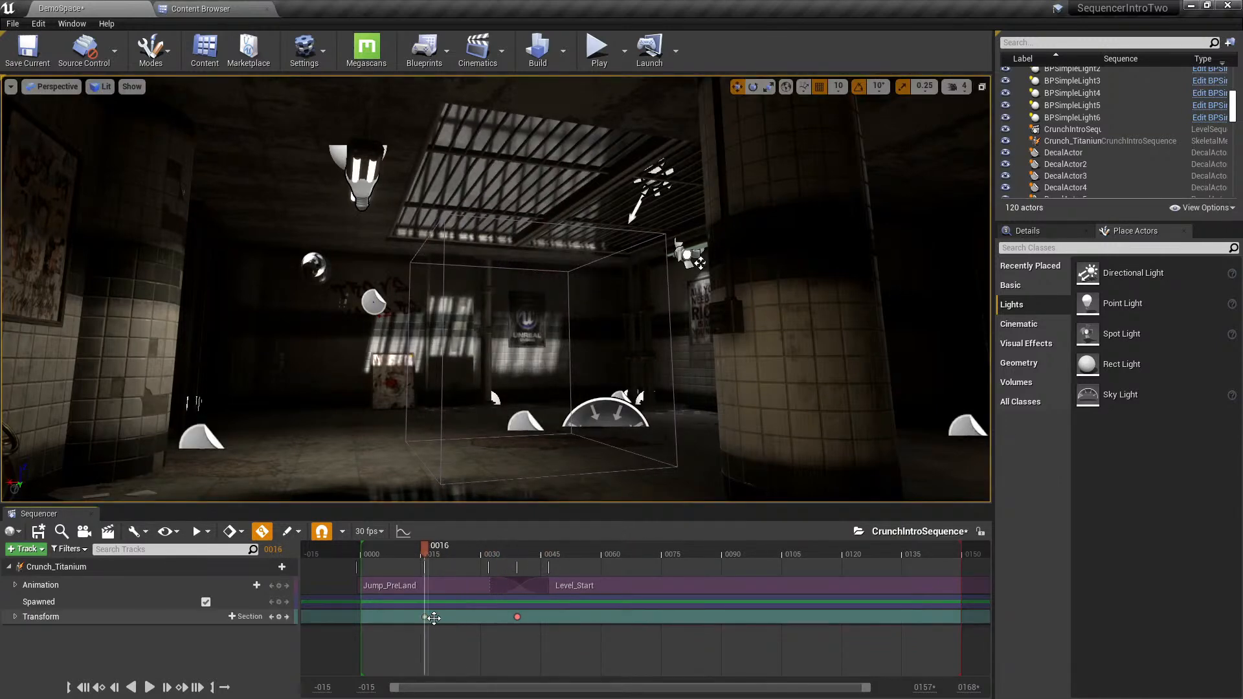
- Move the starting Transform key to about frame 24 and play back the quicker drop
left_click_drag(429, 617, 457, 617)
key("space")
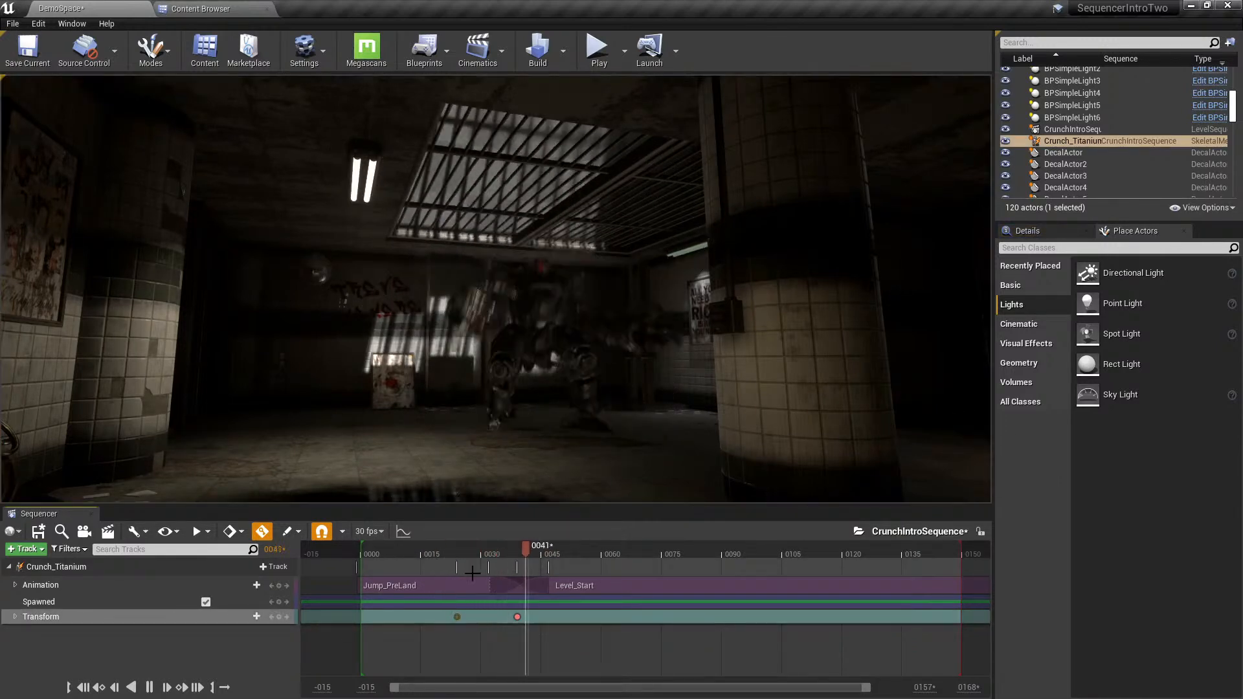
left_click_drag(523, 547, 433, 547)
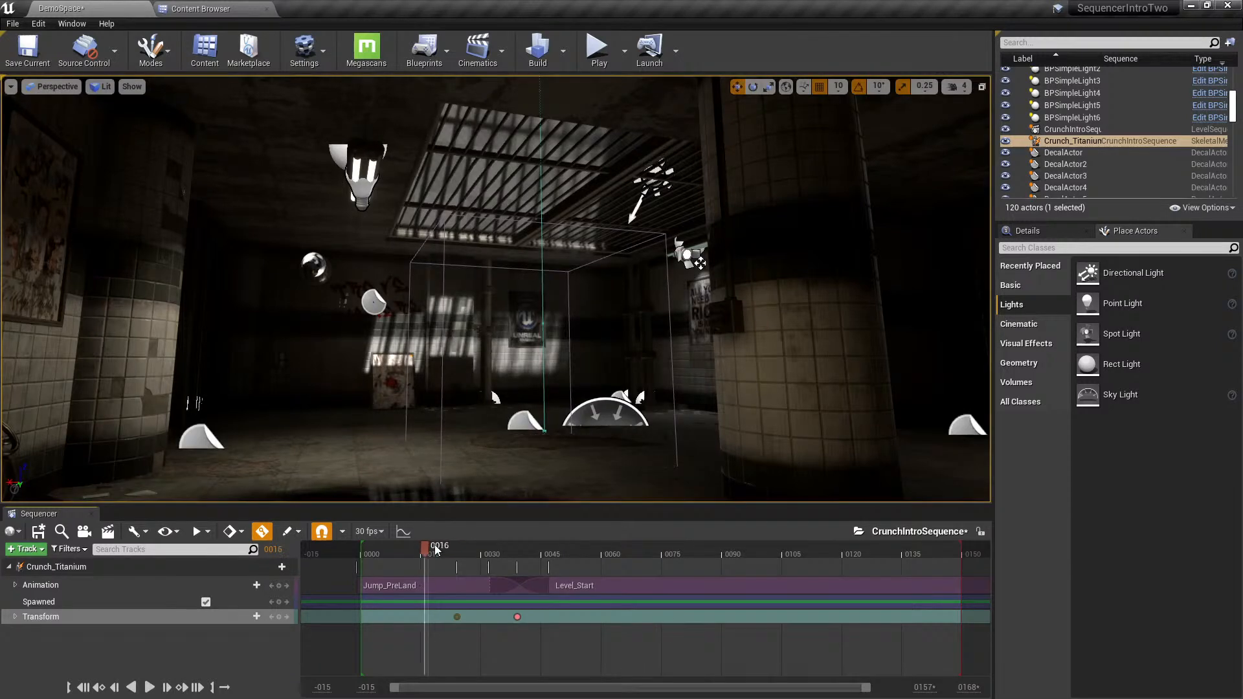
- Extend Jump_PreLand to about frame 49 and move Level_Start to begin at about frame 24, giving a longer blend between them
left_click(530, 591)
left_click_drag(516, 558, 426, 560)
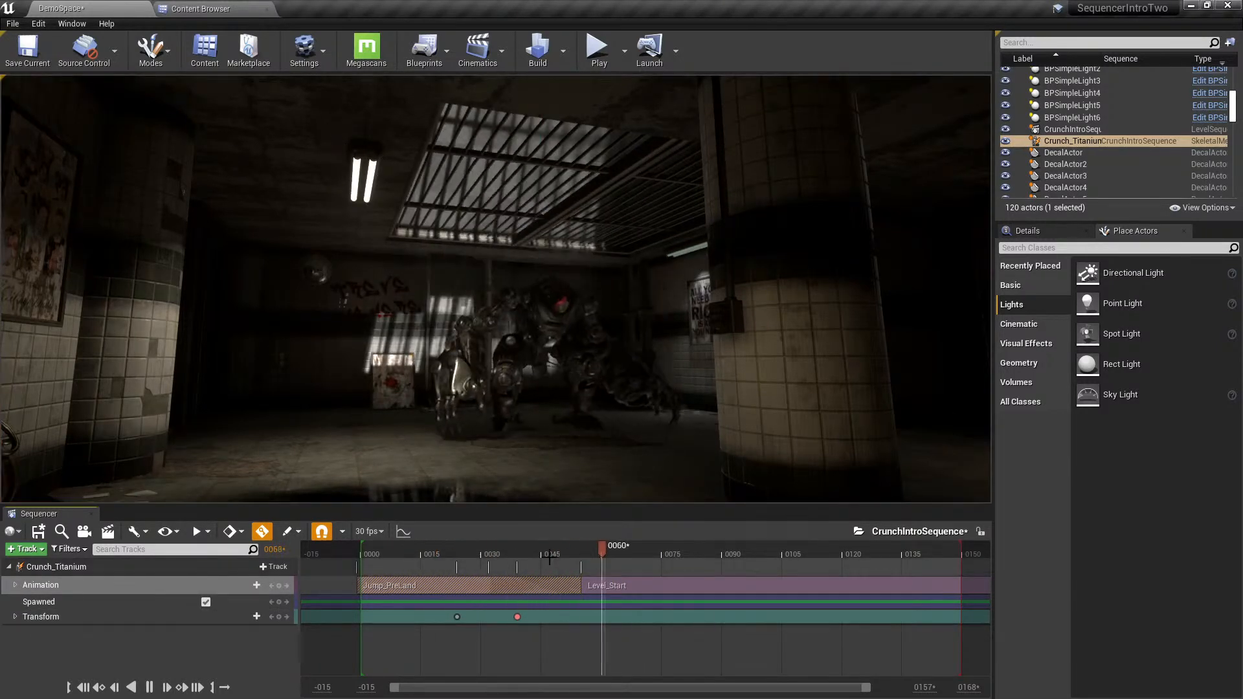
left_click_drag(554, 546, 494, 547)
left_click_drag(559, 588, 558, 587)
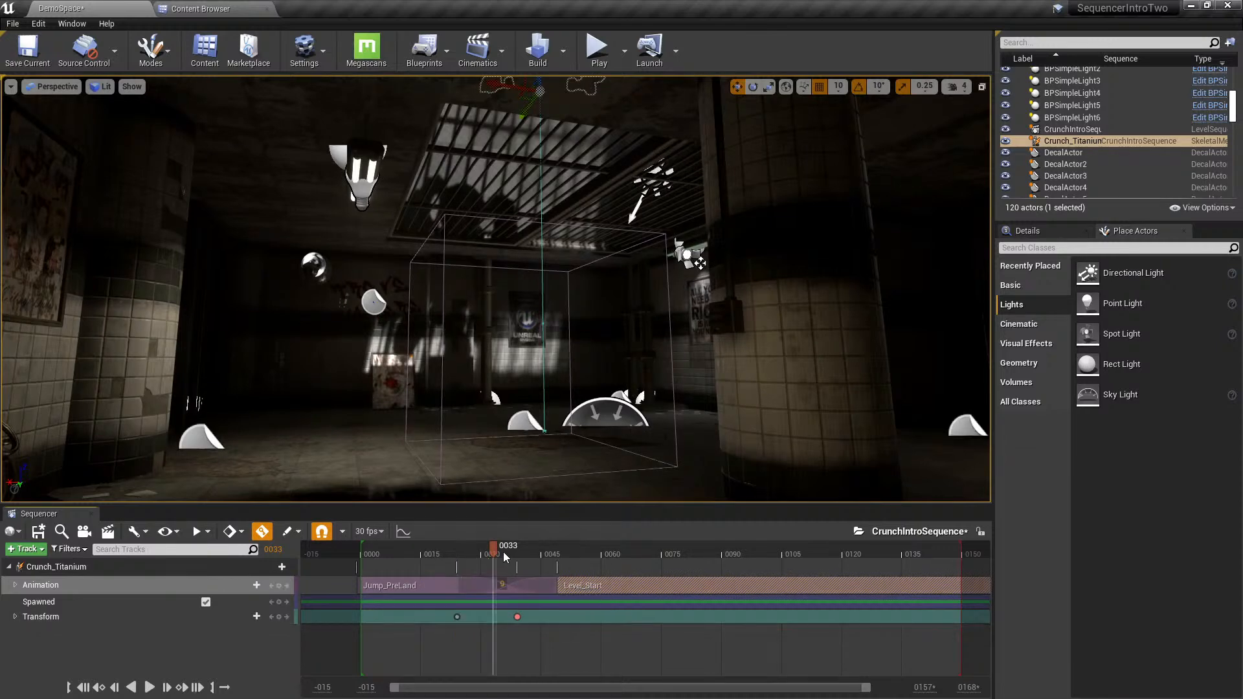
- Play the sequence from its start and scrub around the landing to check the blend from Jump_PreLand into Level_Start
key("space")
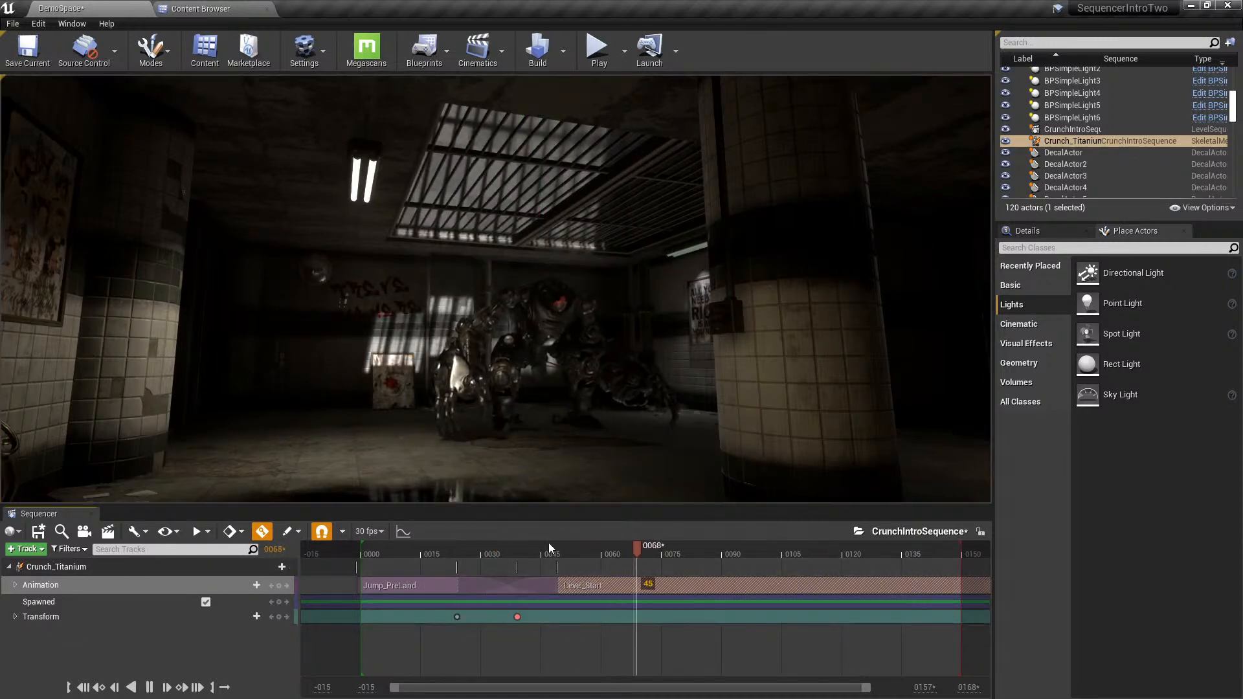
left_click(397, 553)
left_click_drag(390, 554, 344, 552)
key("space")
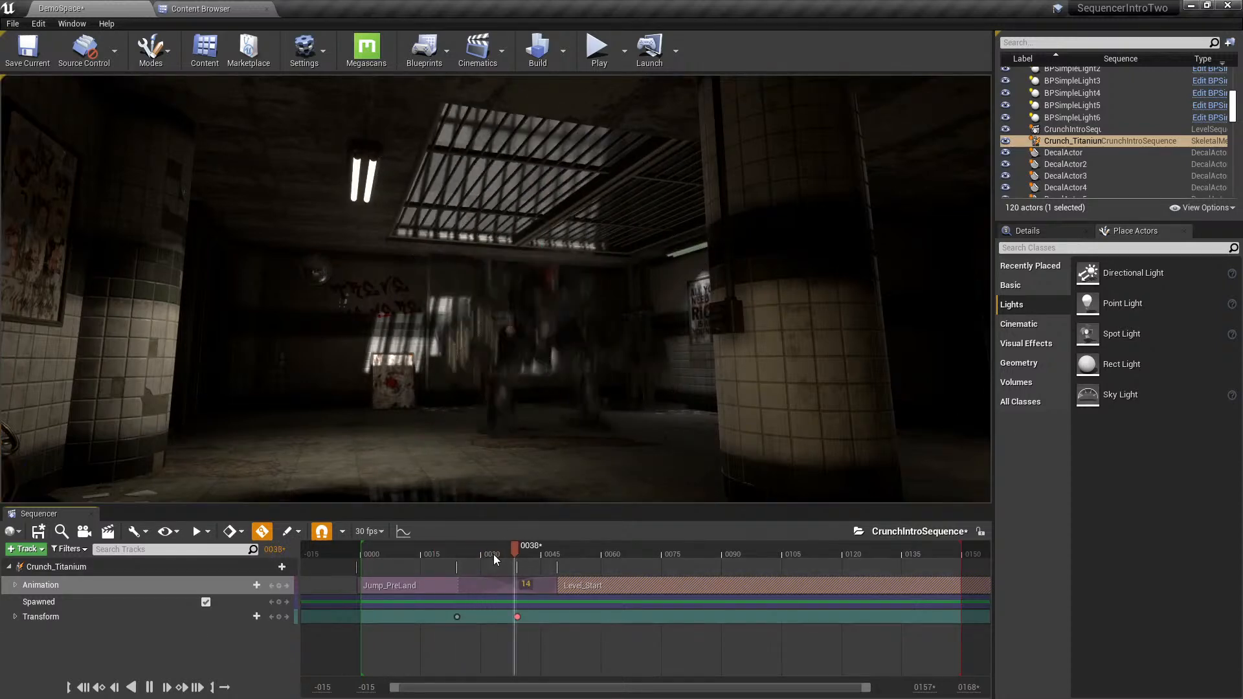
key("space")
mouse_move(527, 547)
left_mouse_down()
mouse_move(609, 555)
mouse_move(456, 539)
mouse_move(551, 538)
mouse_move(529, 547)
left_mouse_up()
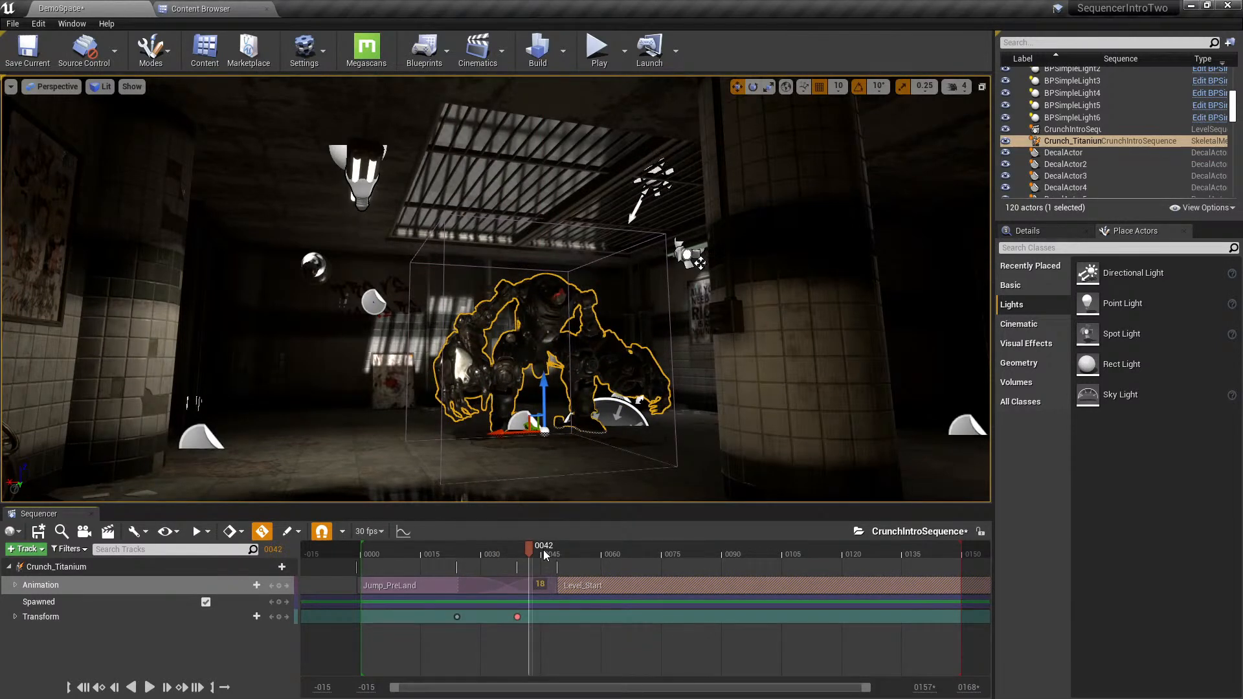
key("space")
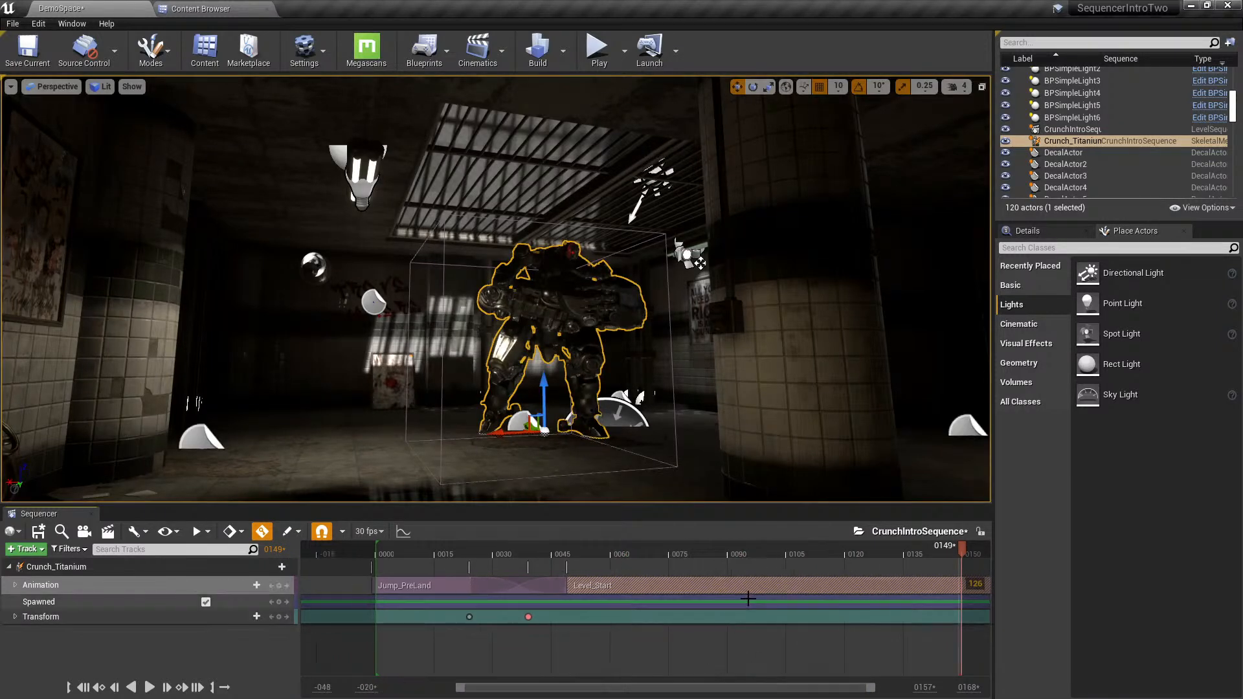
- Extend the end of the sequence's playback range to about frame 360
scroll(747, 599, "down", 7, "ctrl")
scroll(780, 624, "up", 3, "ctrl")
left_click_drag(757, 690, 768, 690)
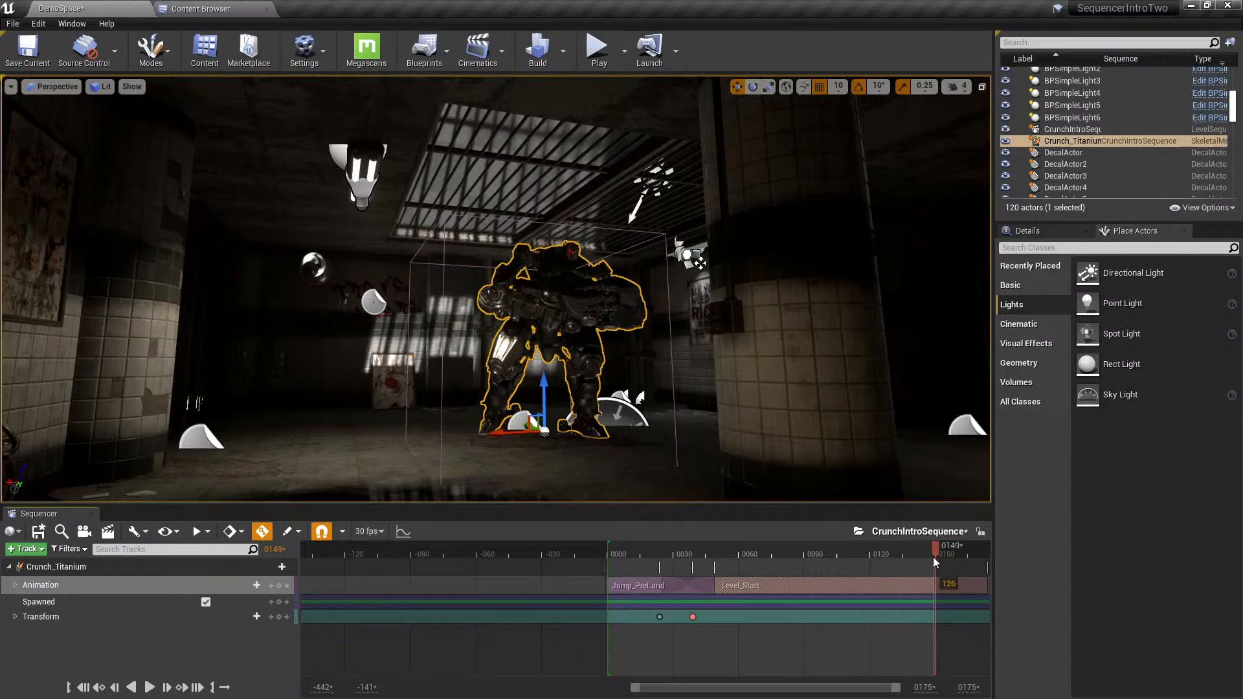
left_click_drag(934, 550, 844, 547)
mouse_move(930, 548)
left_mouse_down()
mouse_move(989, 547)
mouse_move(885, 547)
mouse_move(988, 548)
left_mouse_up()
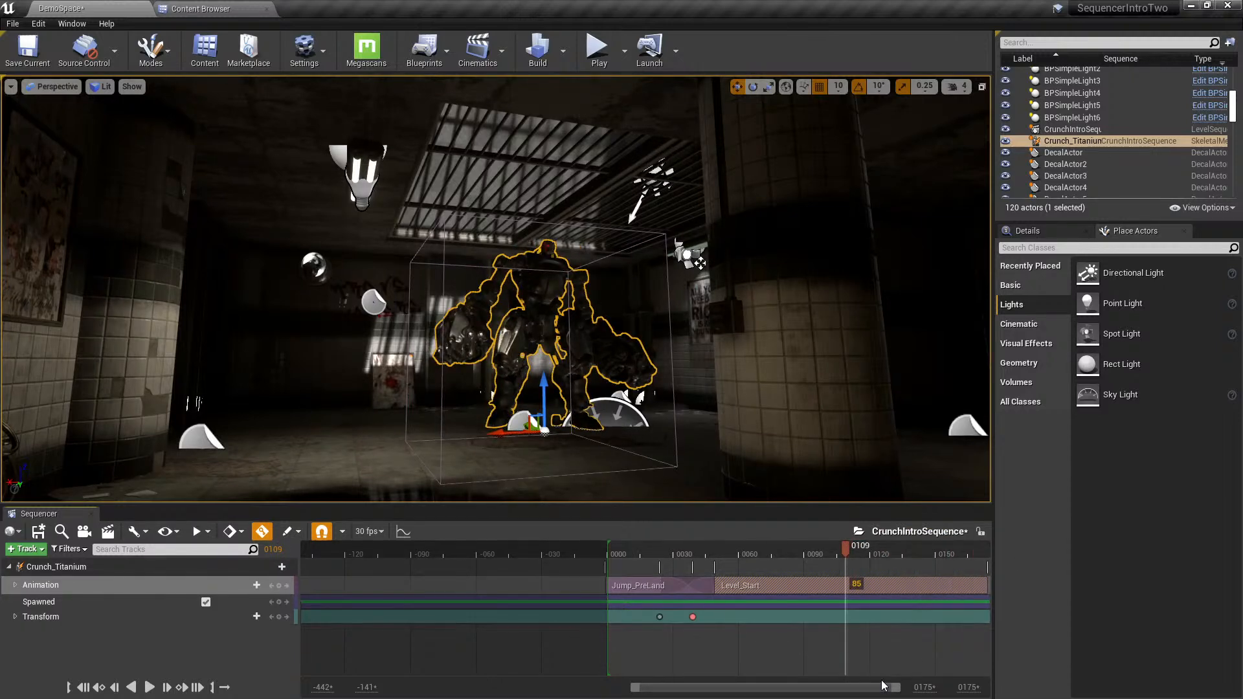
scroll(913, 620, "down", 4, "ctrl")
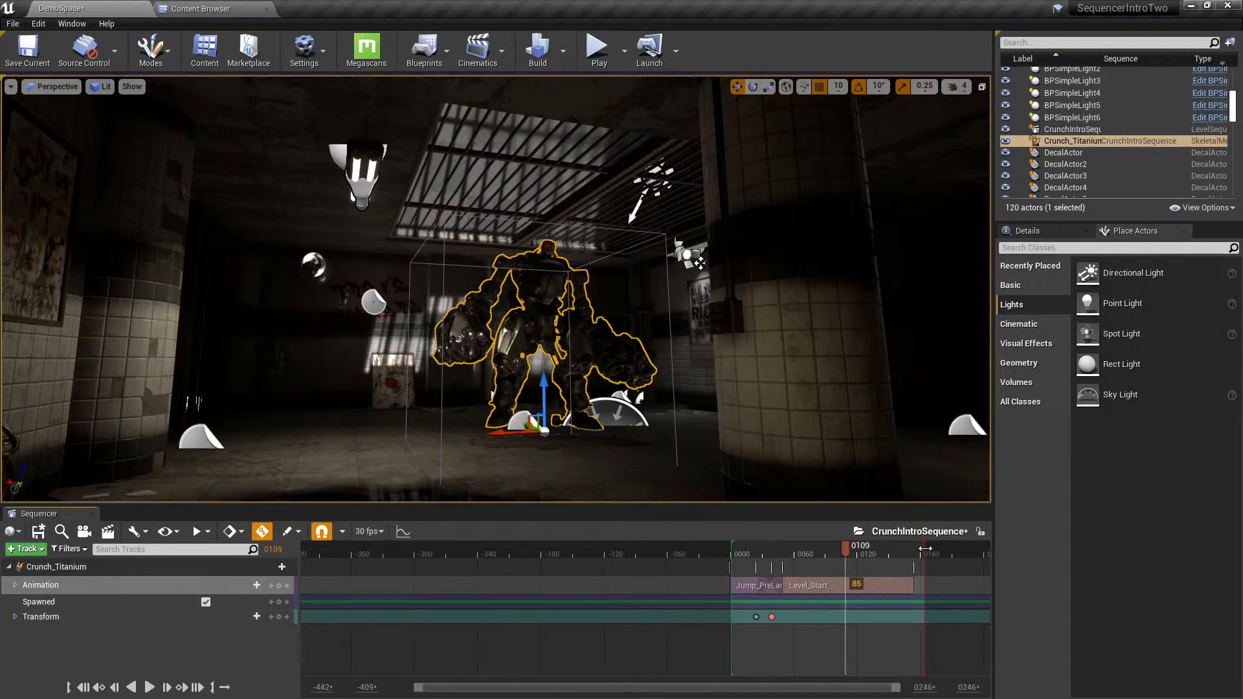
left_click_drag(922, 549, 993, 550)
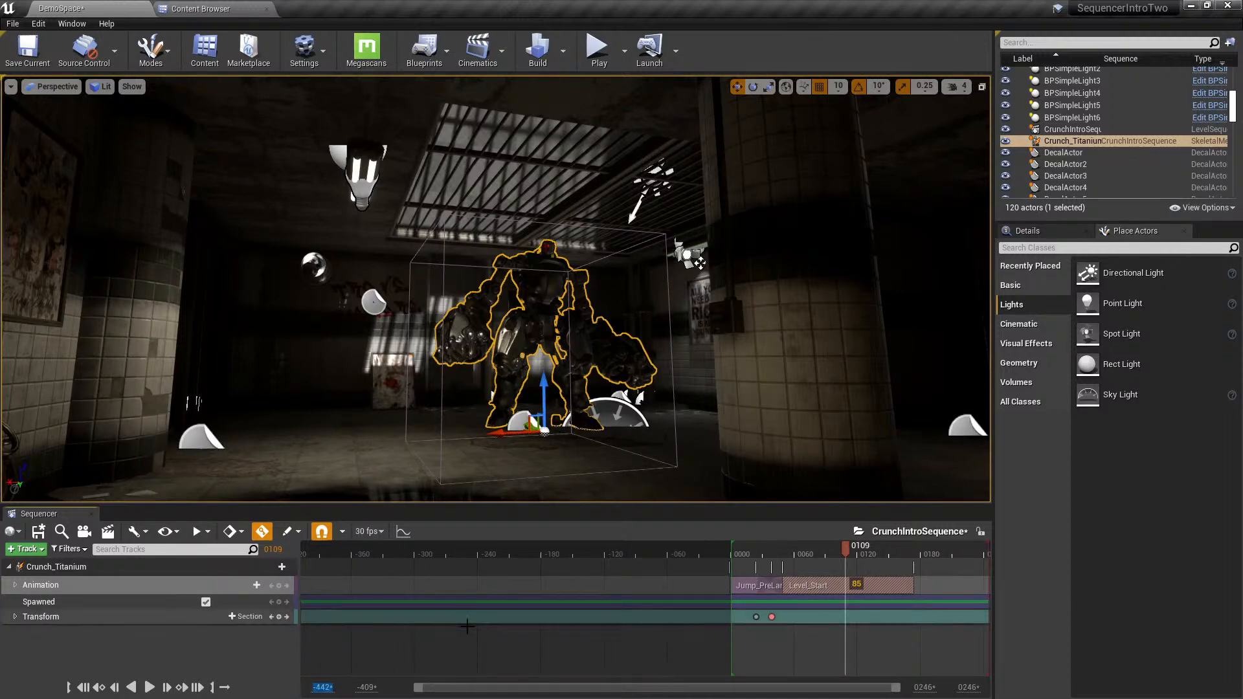
key("Home")
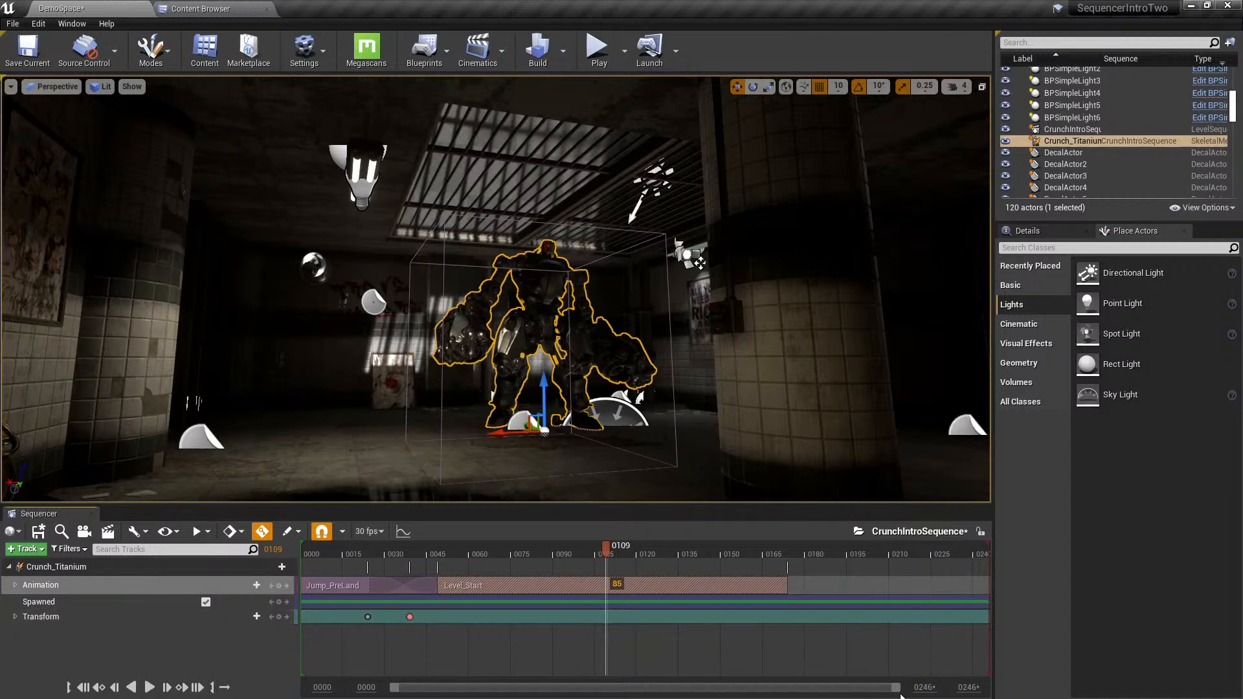
left_click_drag(808, 687, 896, 688)
scroll(874, 623, "down", 6, "ctrl")
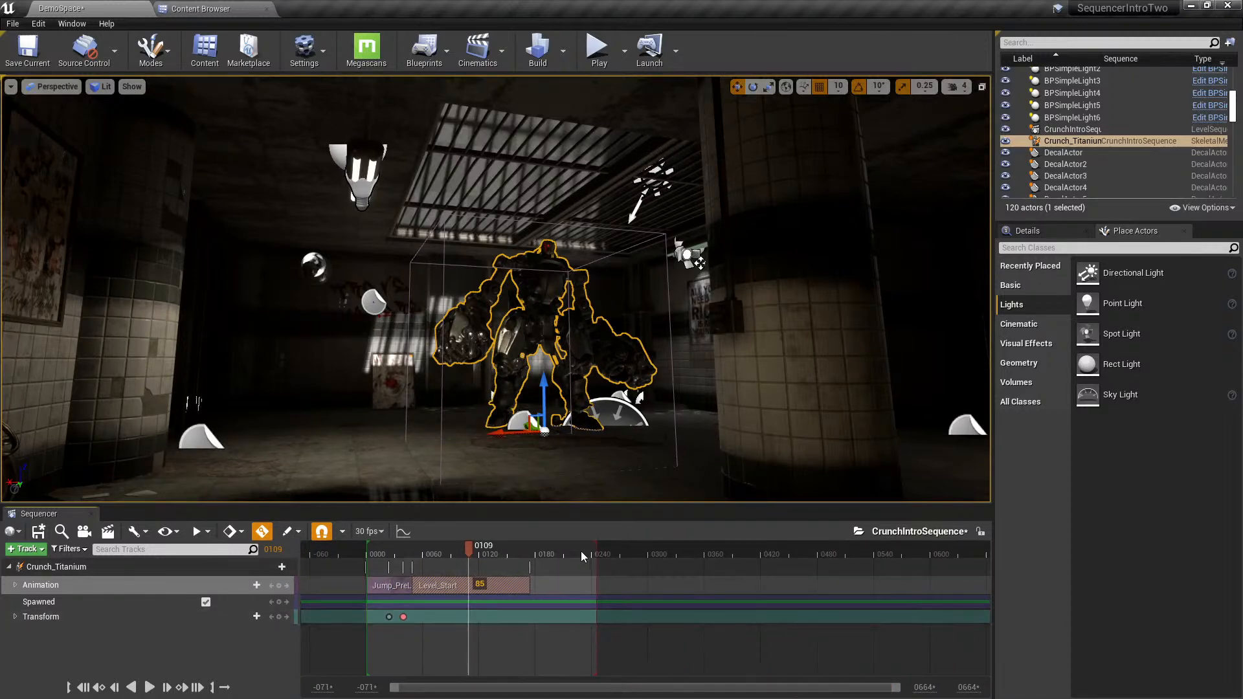
left_click_drag(598, 550, 703, 551)
left_click(405, 555)
left_click_drag(405, 558, 532, 567)
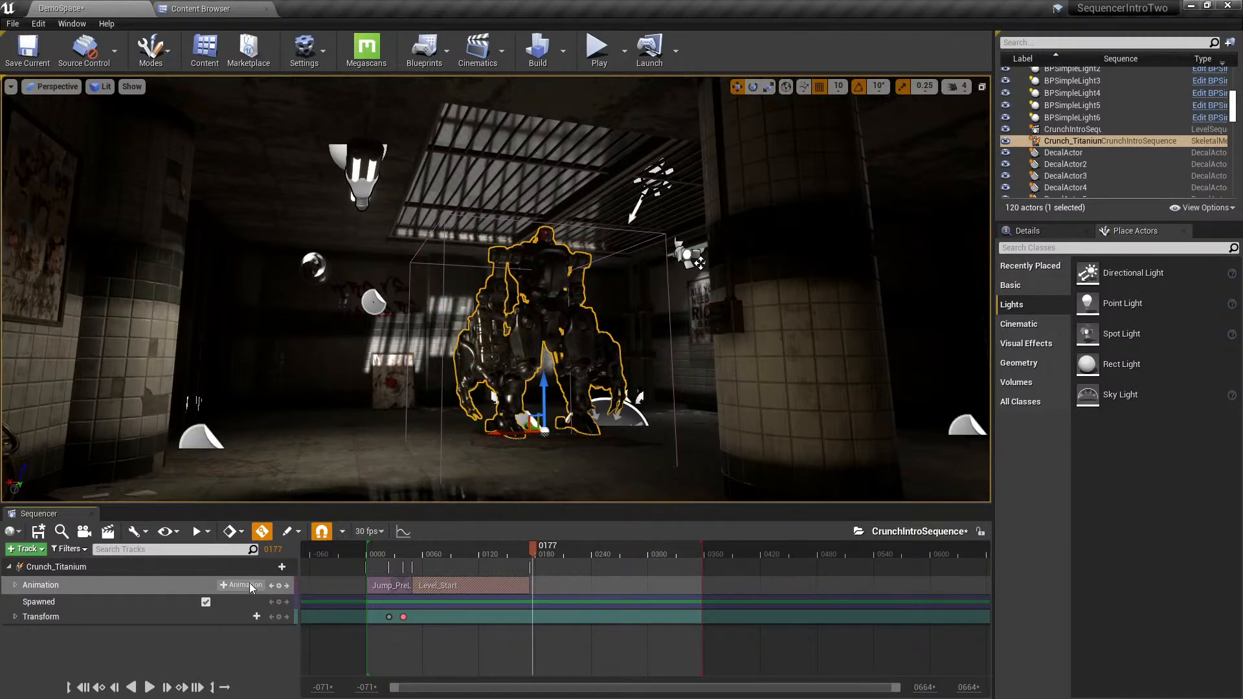
mouse_move(518, 552)
left_mouse_down()
mouse_move(535, 551)
mouse_move(499, 555)
mouse_move(533, 548)
mouse_move(519, 547)
left_mouse_up()
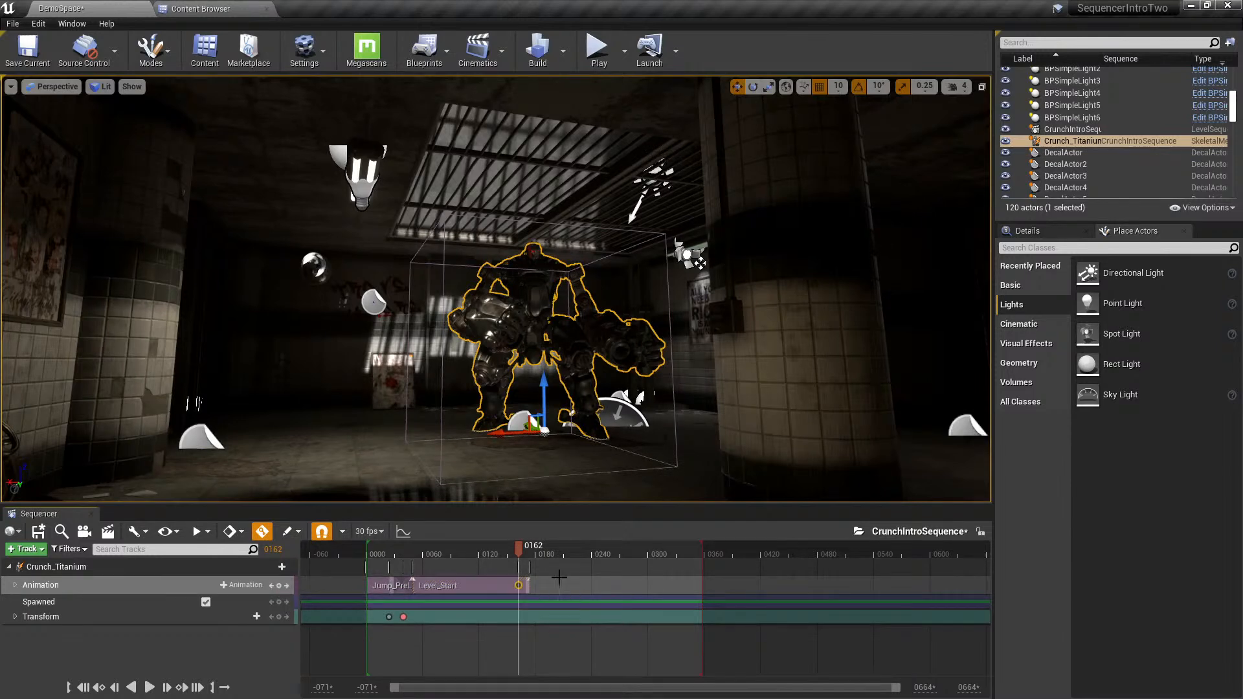
key("ctrl+z")
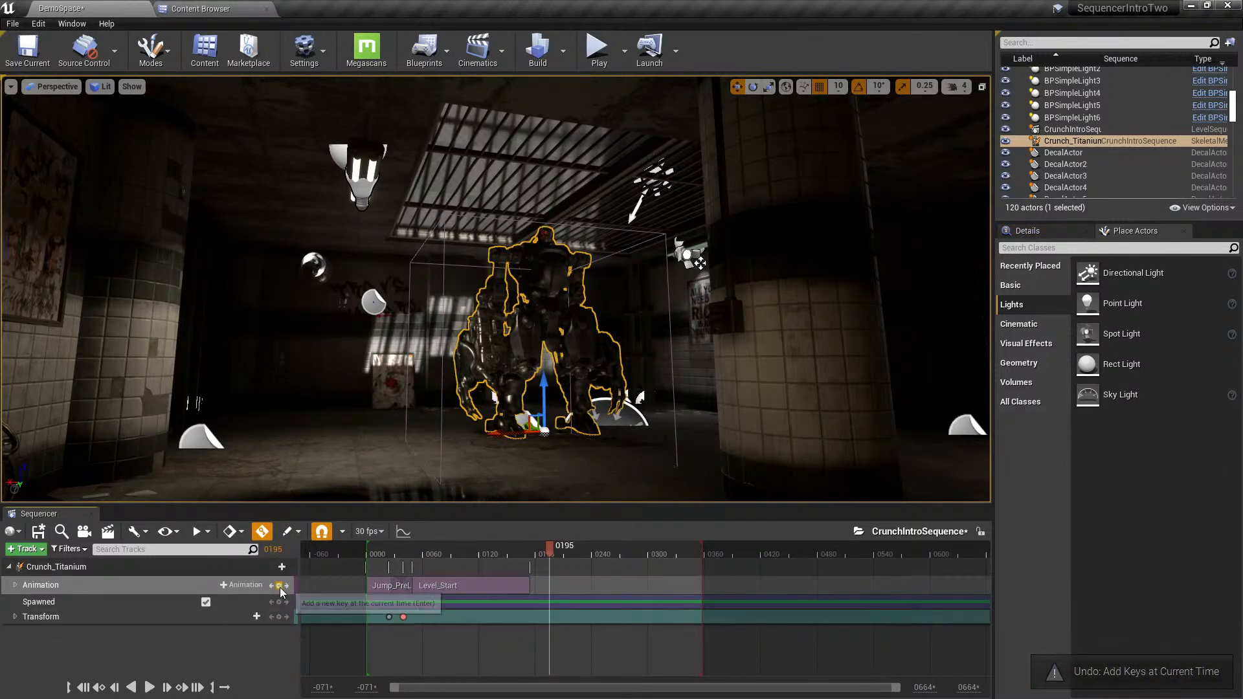
left_click(242, 585)
left_click(252, 394)
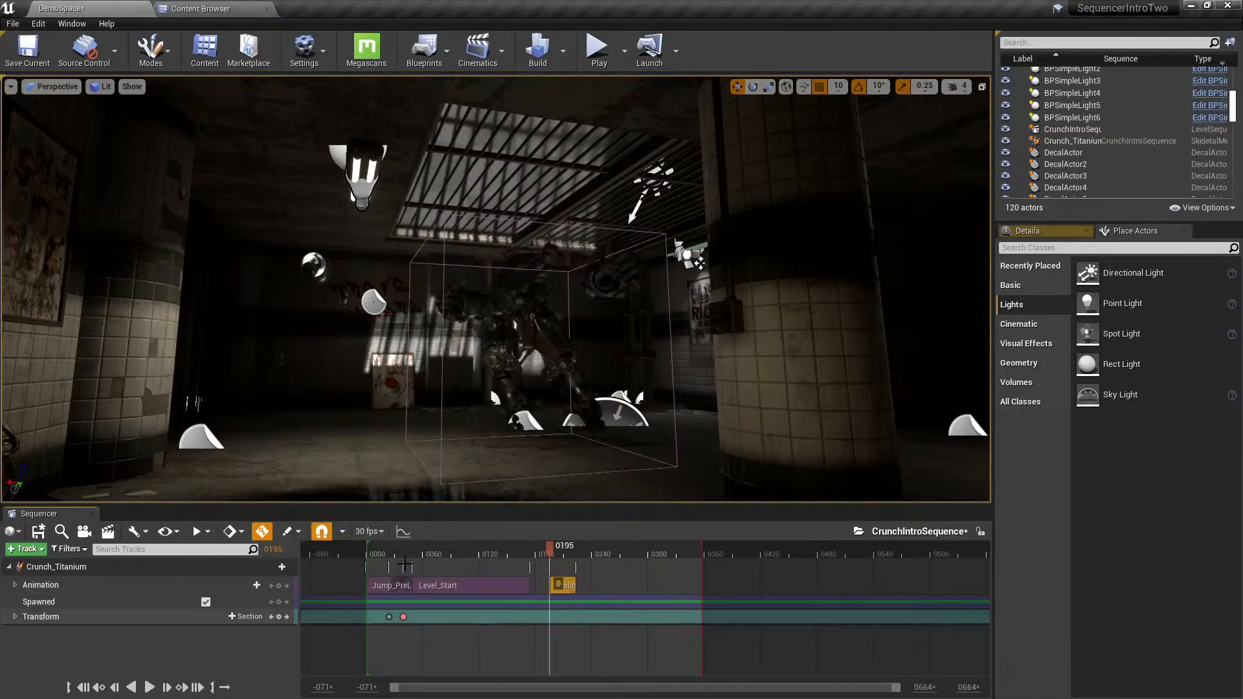
key("ctrl+z")
- Try adding the Idle_Pose animation after Level_Start on Crunch_Titanium's Animation track
left_click(165, 585)
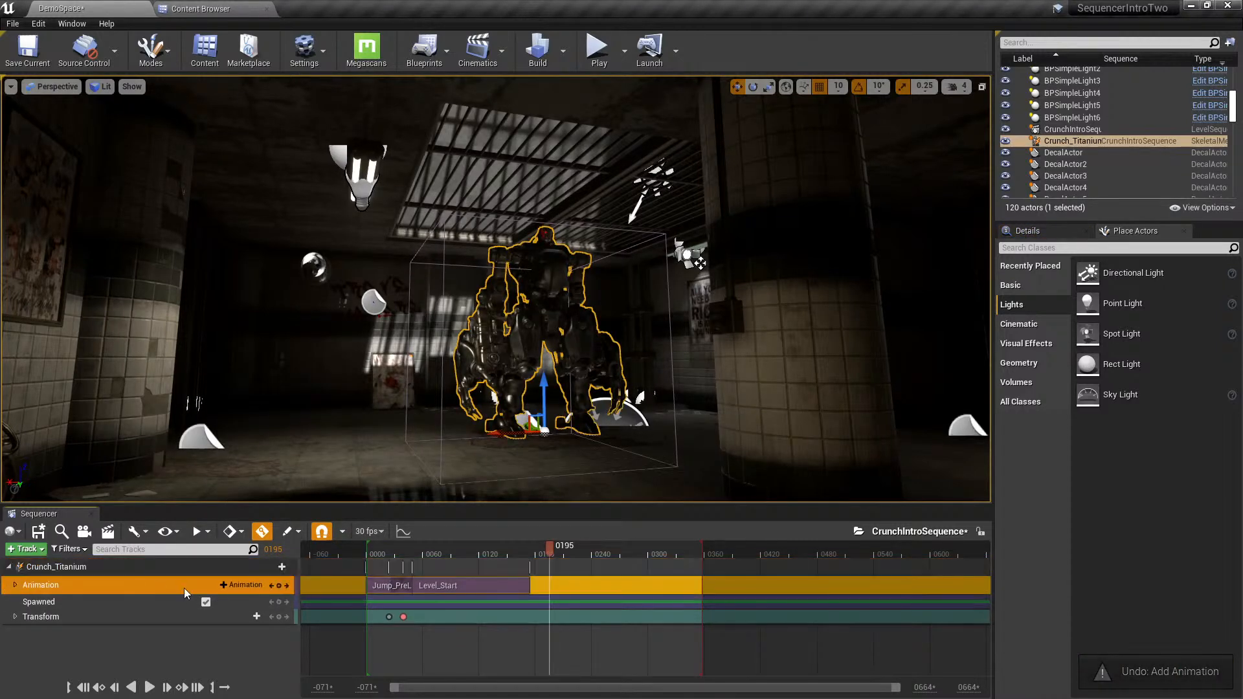
left_click(239, 585)
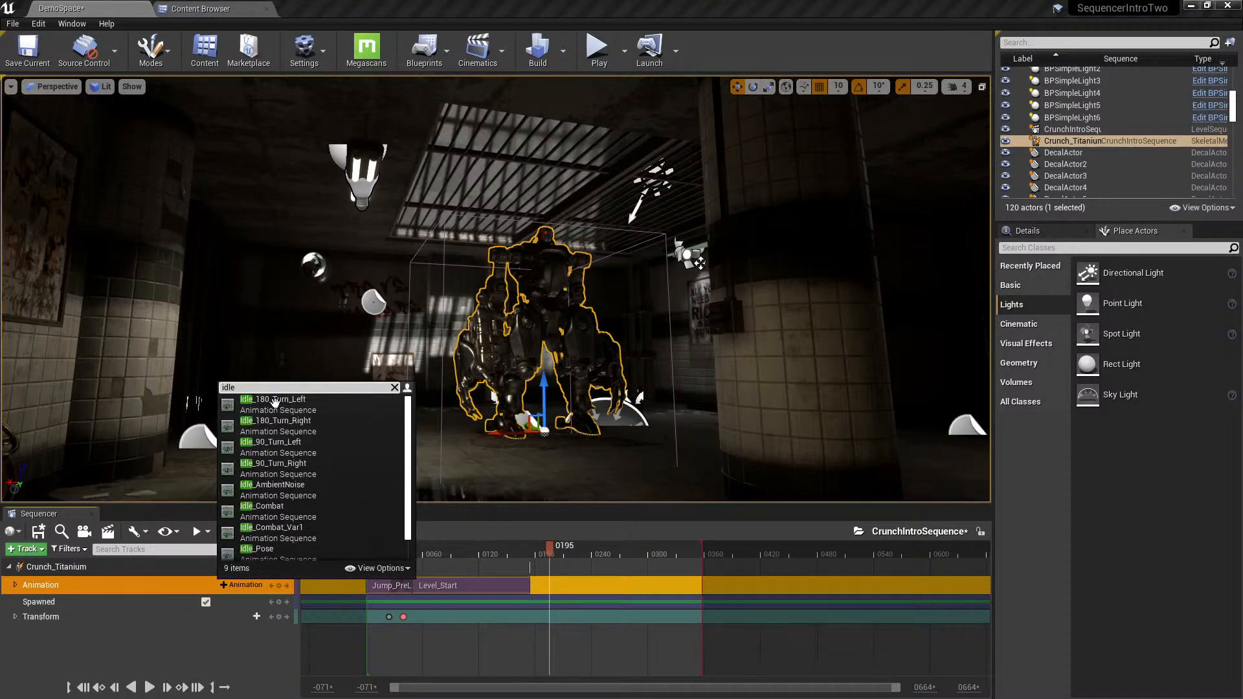
scroll(341, 480, "down", 2)
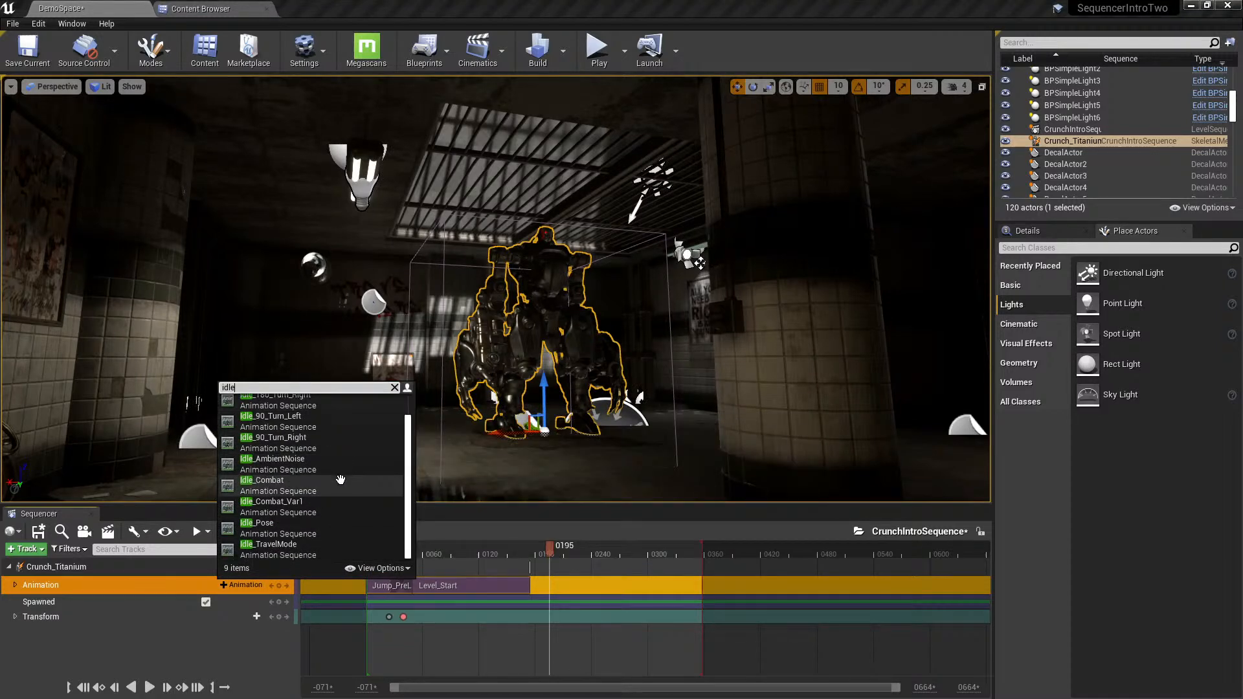
left_click(318, 525)
left_click_drag(544, 550, 574, 547)
key("ctrl+z")
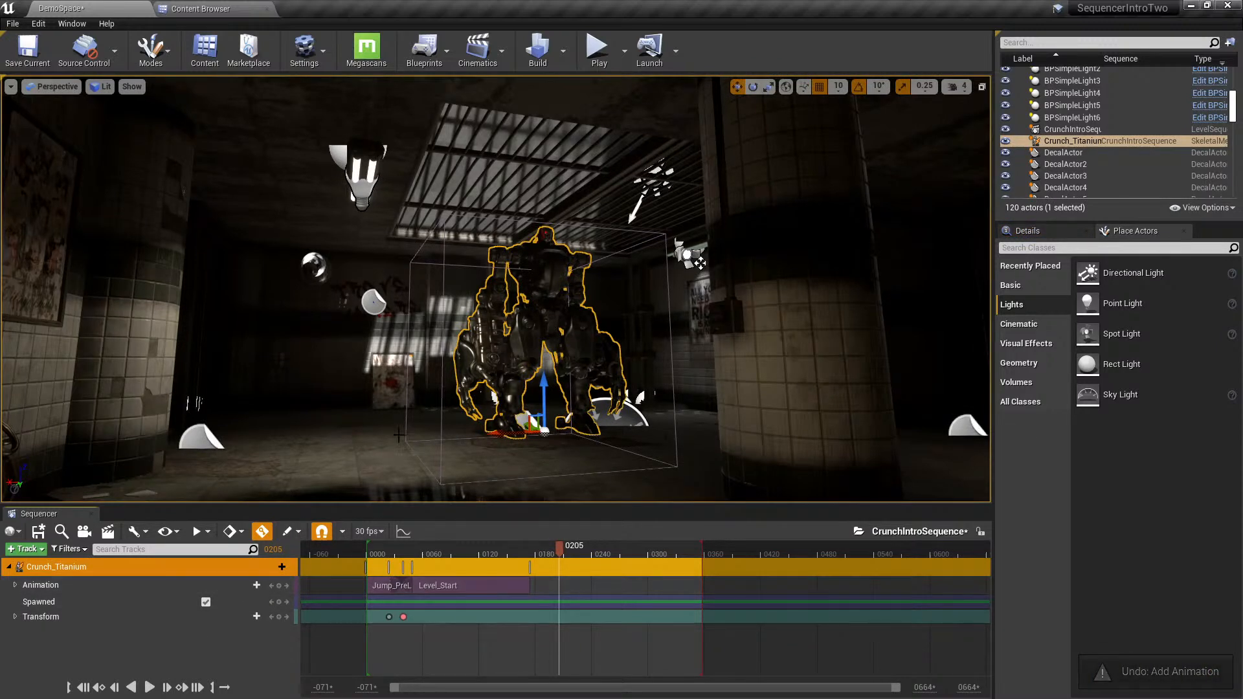
- Add the Idle_Combat animation to Crunch_Titanium and move it to start at about frame 151, overlapping the end of Level_Start
left_click(238, 584)
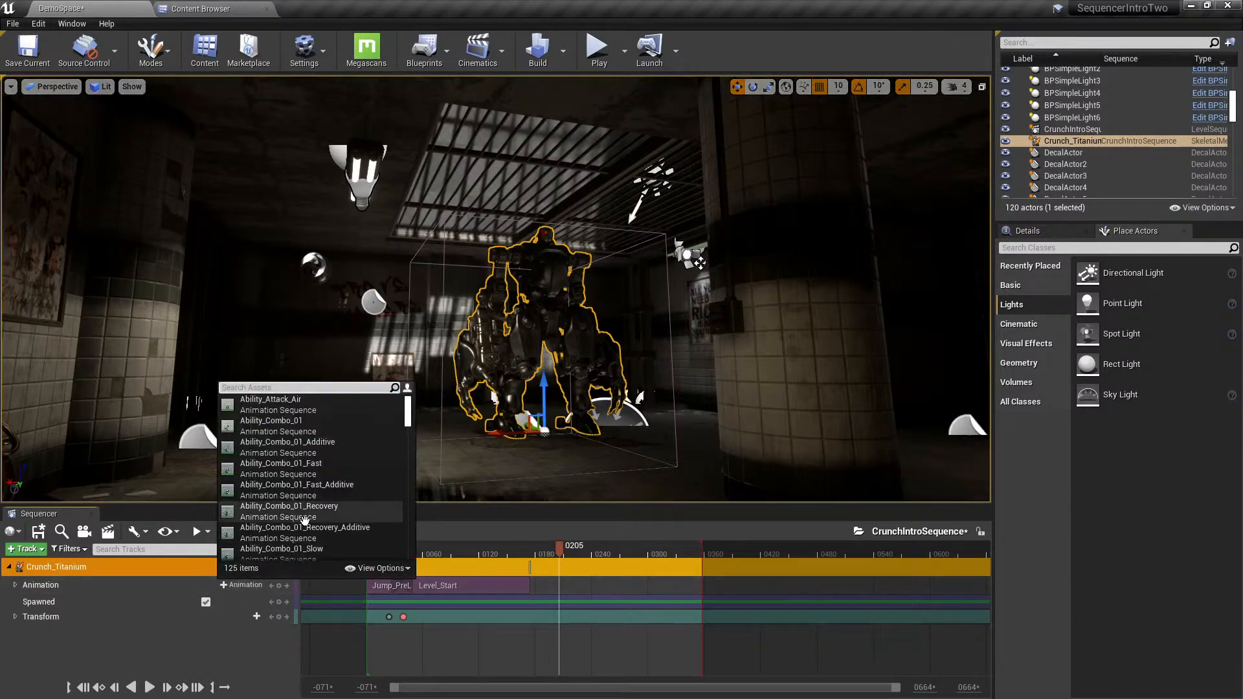
type("idle com")
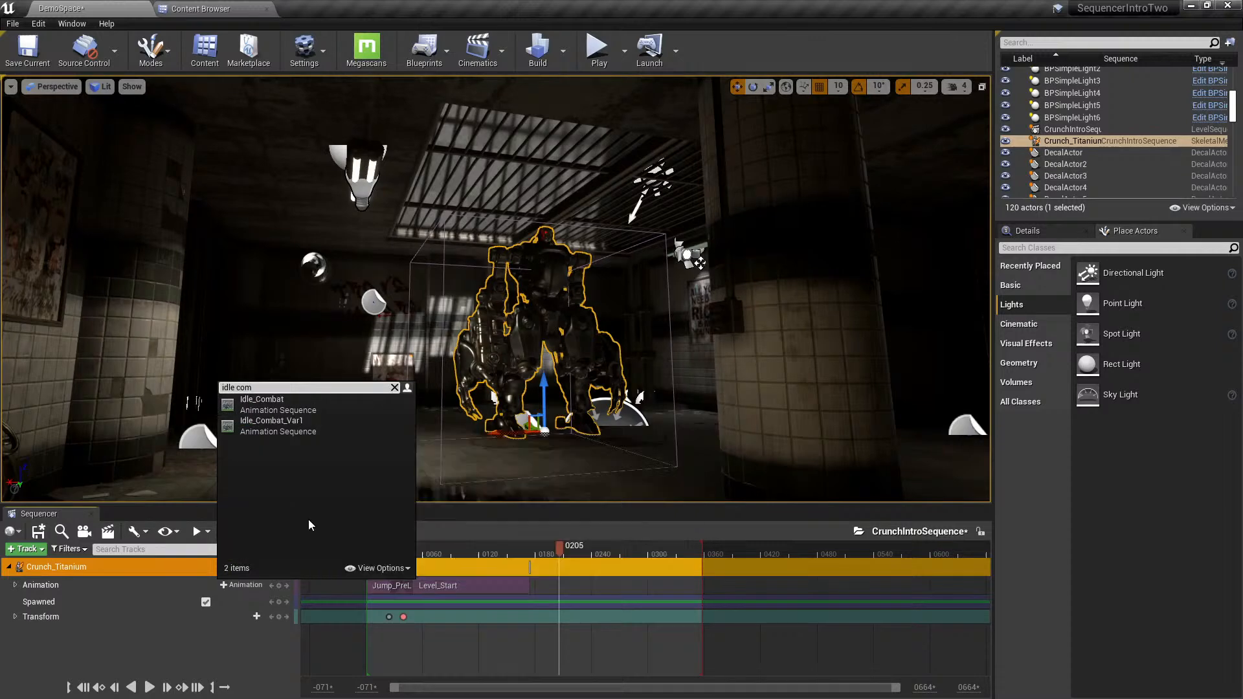
left_click(262, 404)
left_click_drag(614, 583, 562, 583)
- Play back the blend into Idle_Combat and extend the playback range to the end of that section, at about frame 425
left_click(479, 554)
key("space")
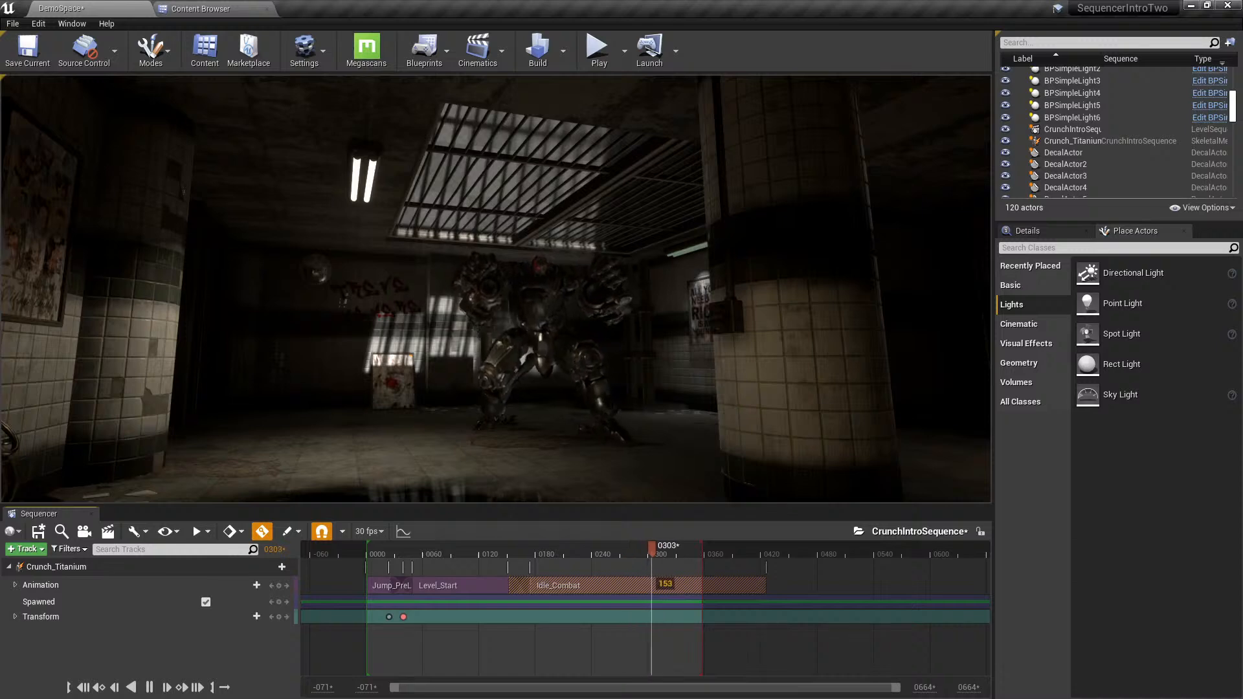
key("space")
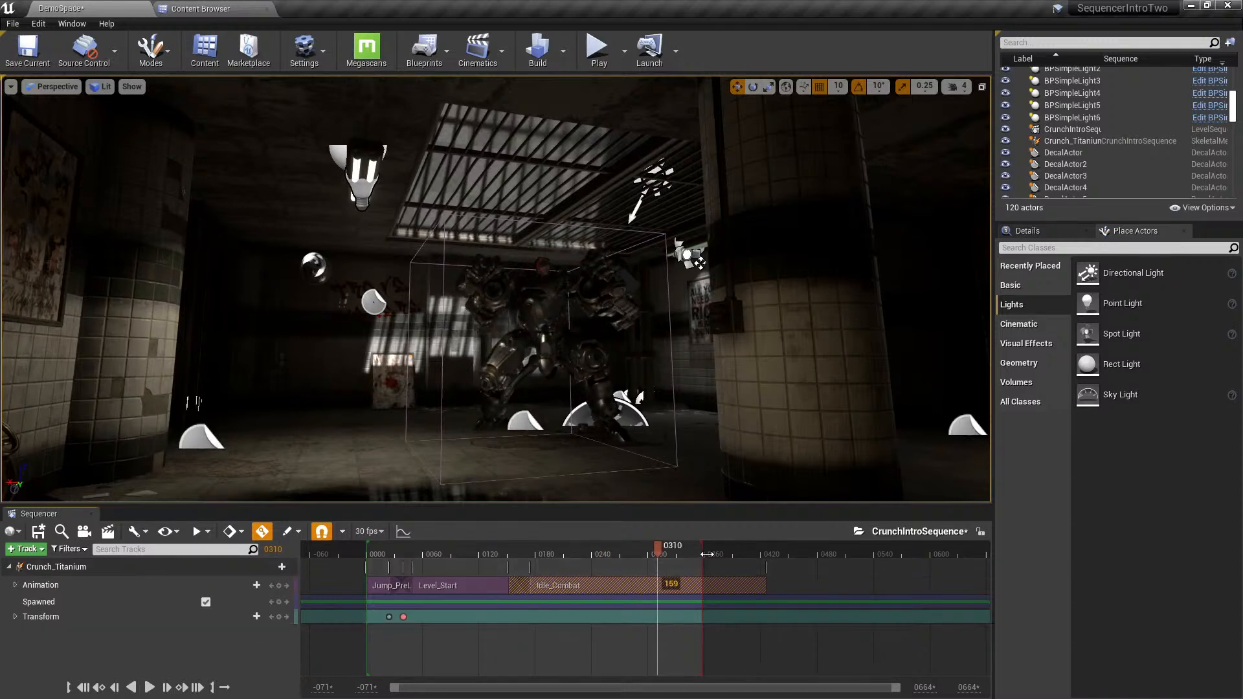
left_click_drag(703, 553, 774, 553)
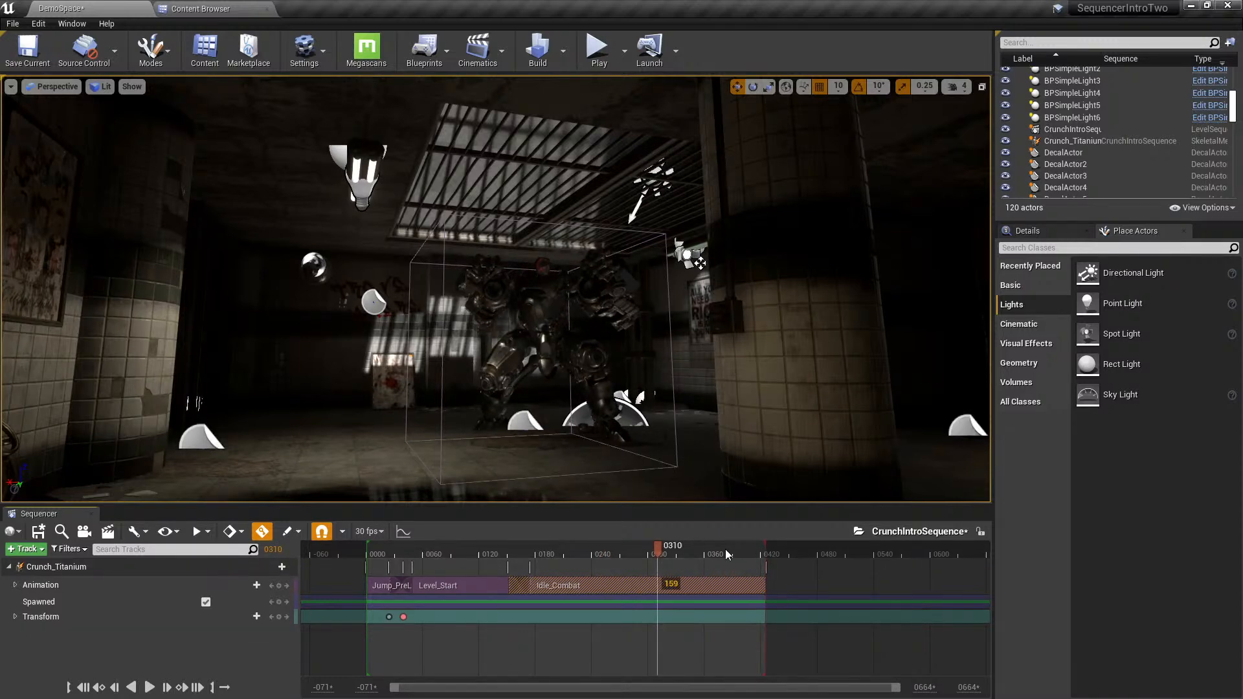
- Place the playhead at frame 198, bring the view close to Crunch_Titanium and switch the viewport to Unlit
left_click_drag(434, 528, 407, 528)
right_click_drag(701, 263, 628, 268)
key("w")
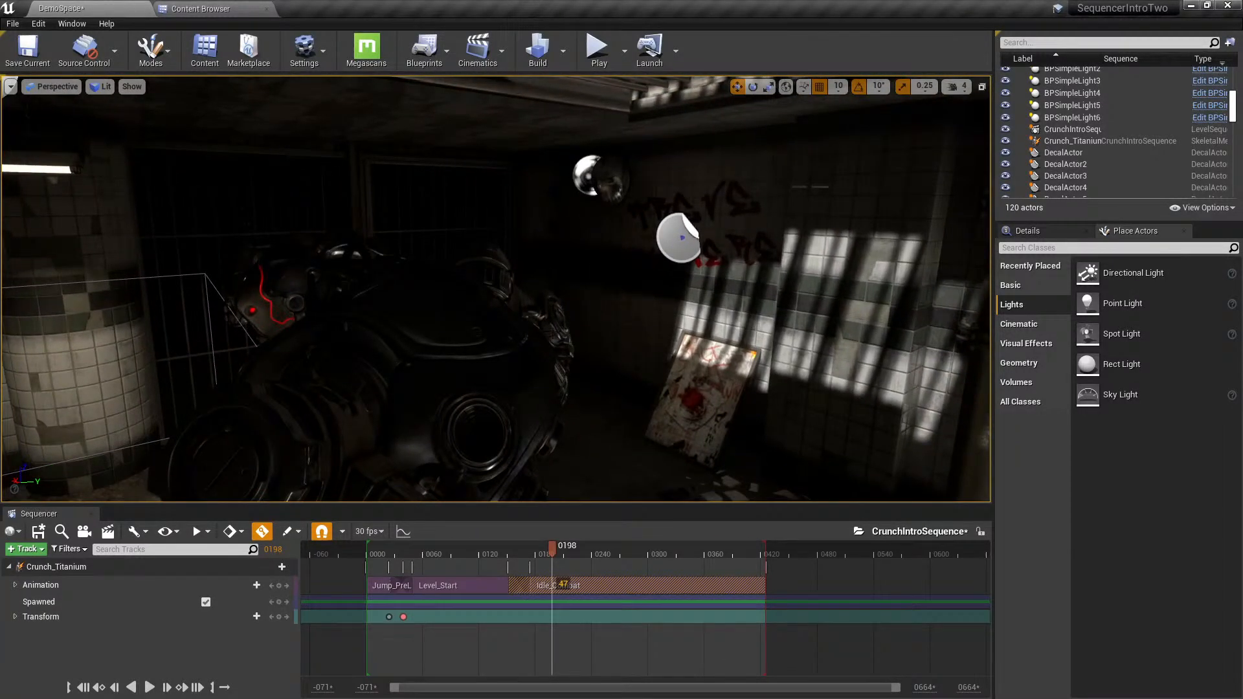
right_click_drag(628, 267, 568, 347)
key("alt+3")
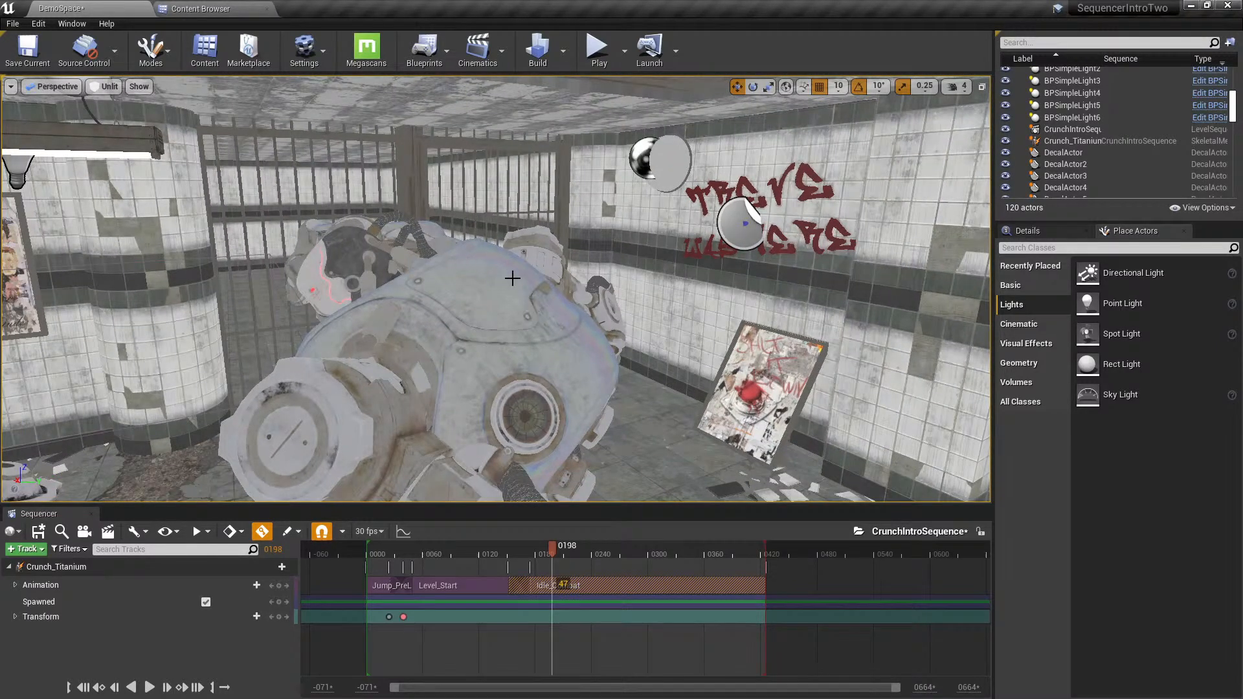
- Search the project content for "jet" and for "thru" to find Crunch's thruster animations
left_click(207, 8)
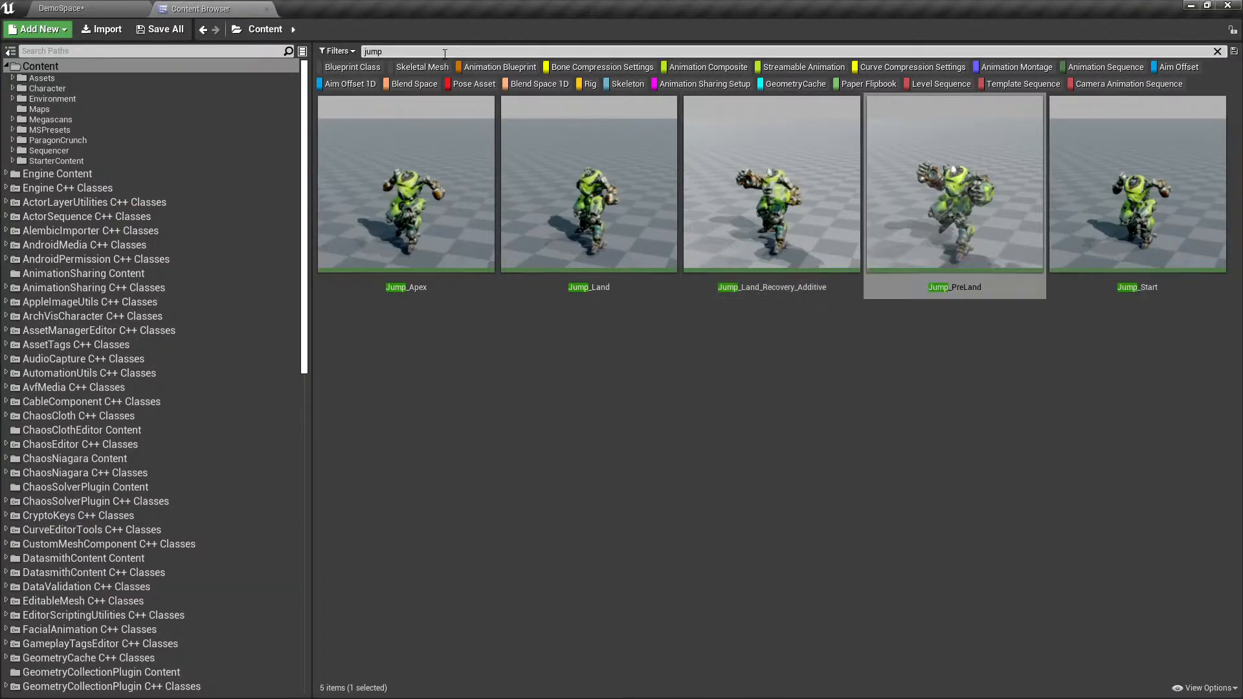
key("BackSpace")
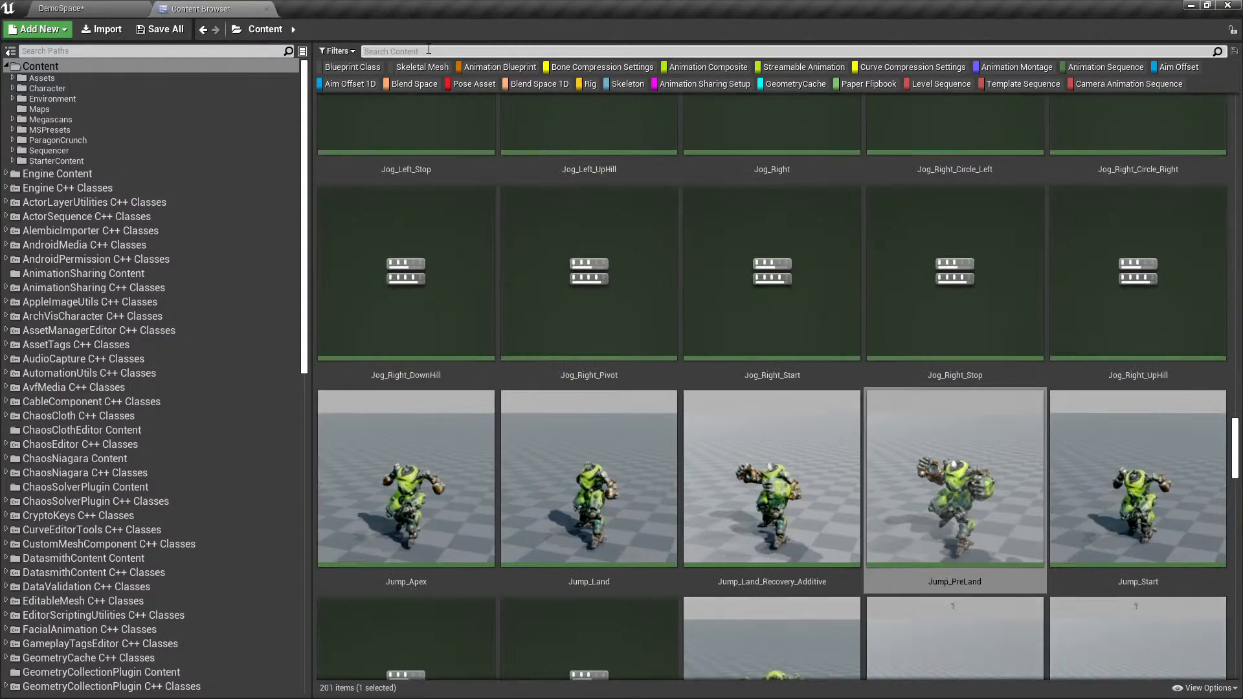
type("jet")
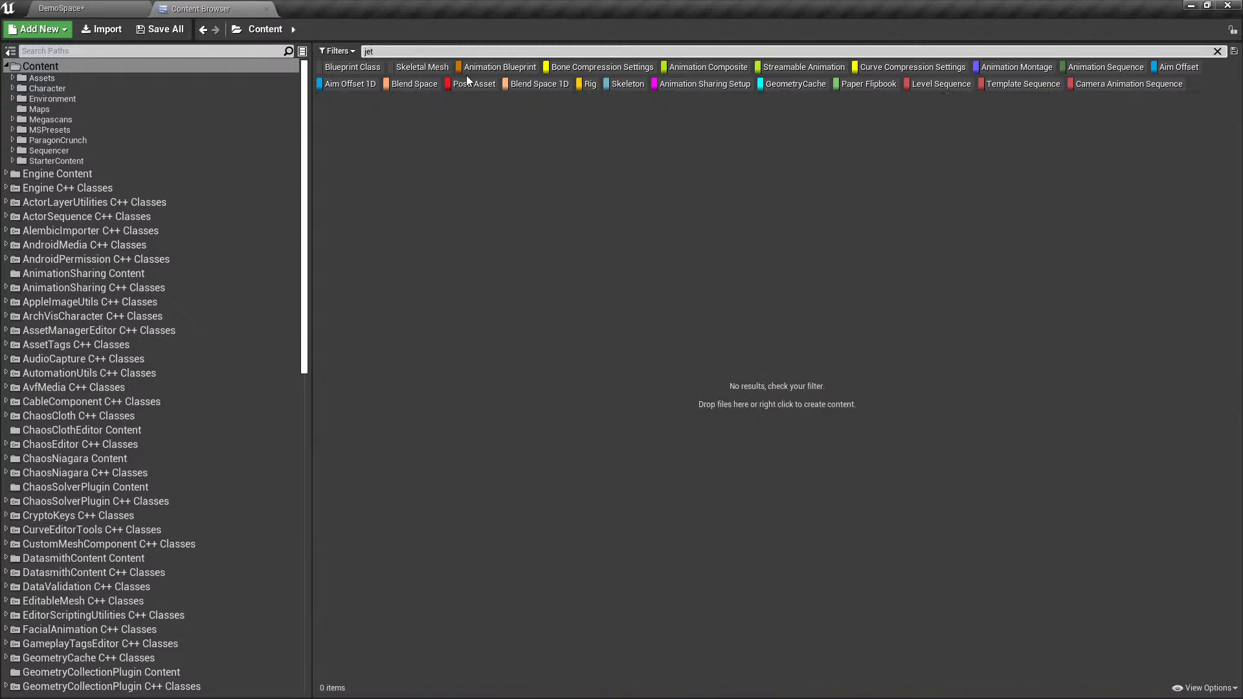
key("BackSpace")
key("BackSpace")
key("BackSpace")
type("thru")
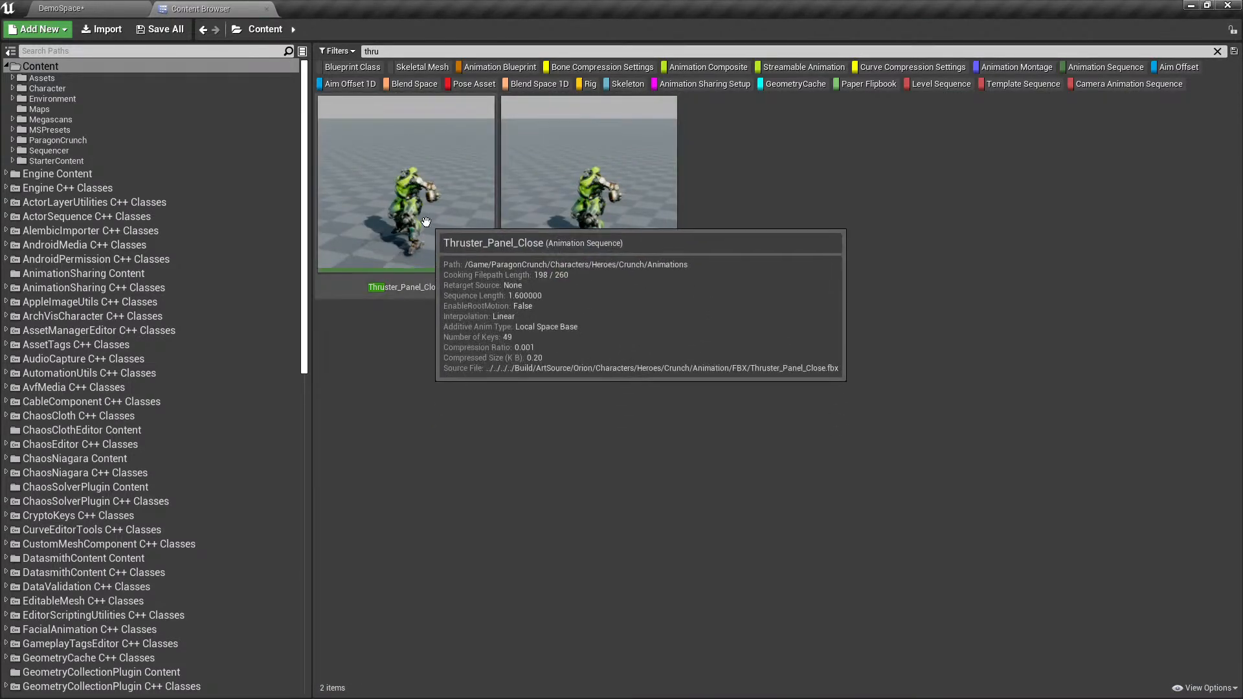
- Open Thruster_Panel_Close, examine the moving back panel up close in its preview, and close the asset
double_click(482, 288)
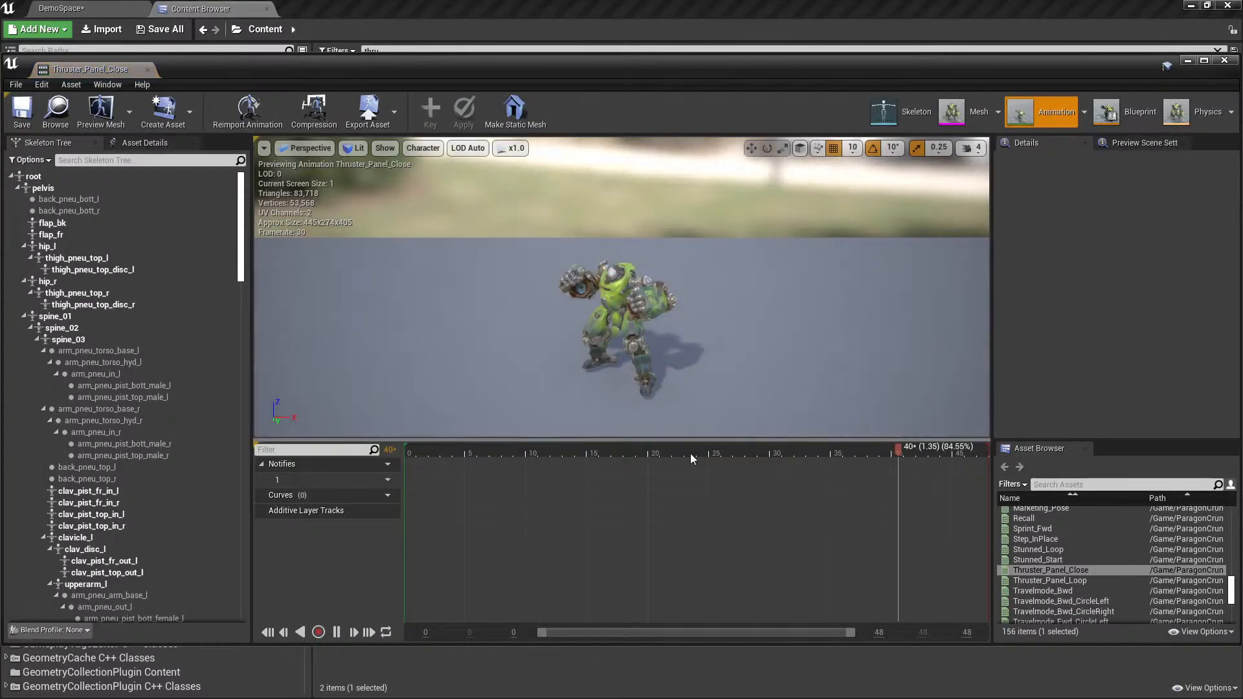
right_click_drag(691, 371, 861, 343)
key("w")
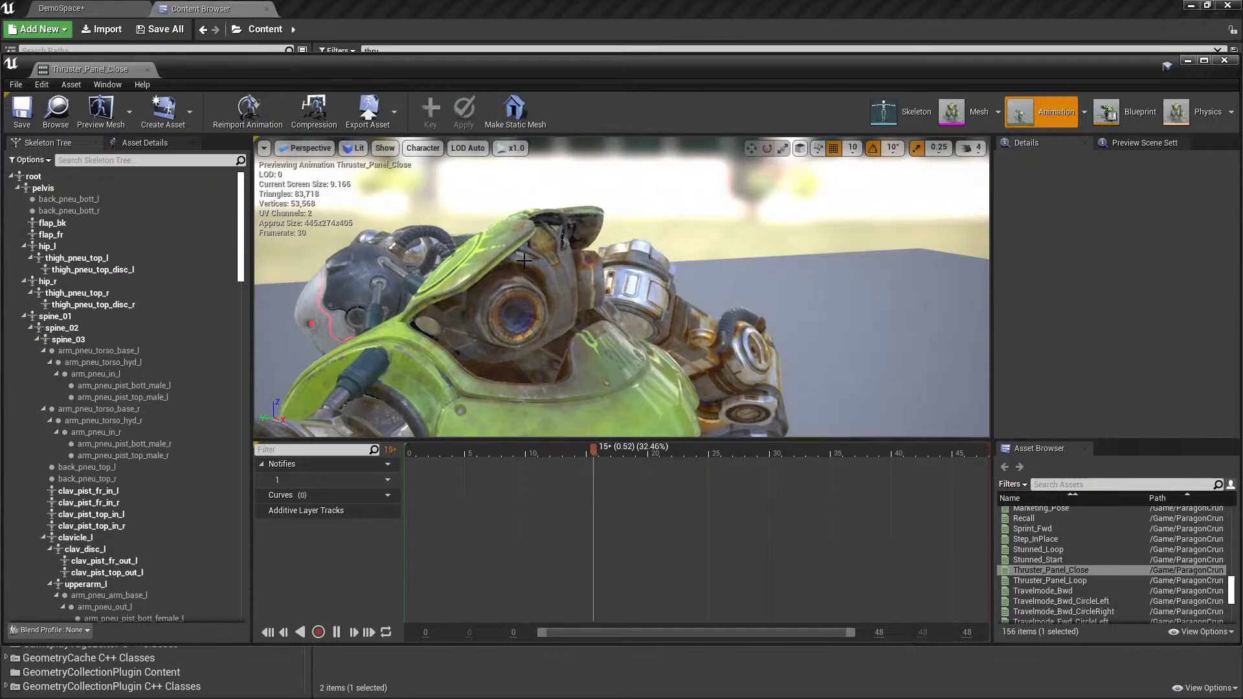
left_click(148, 70)
- Add Thruster_Panel_Close to Crunch_Titanium on a separate Animation row starting at frame 193, with a copy at about frame 339
left_click_drag(392, 200, 696, 588)
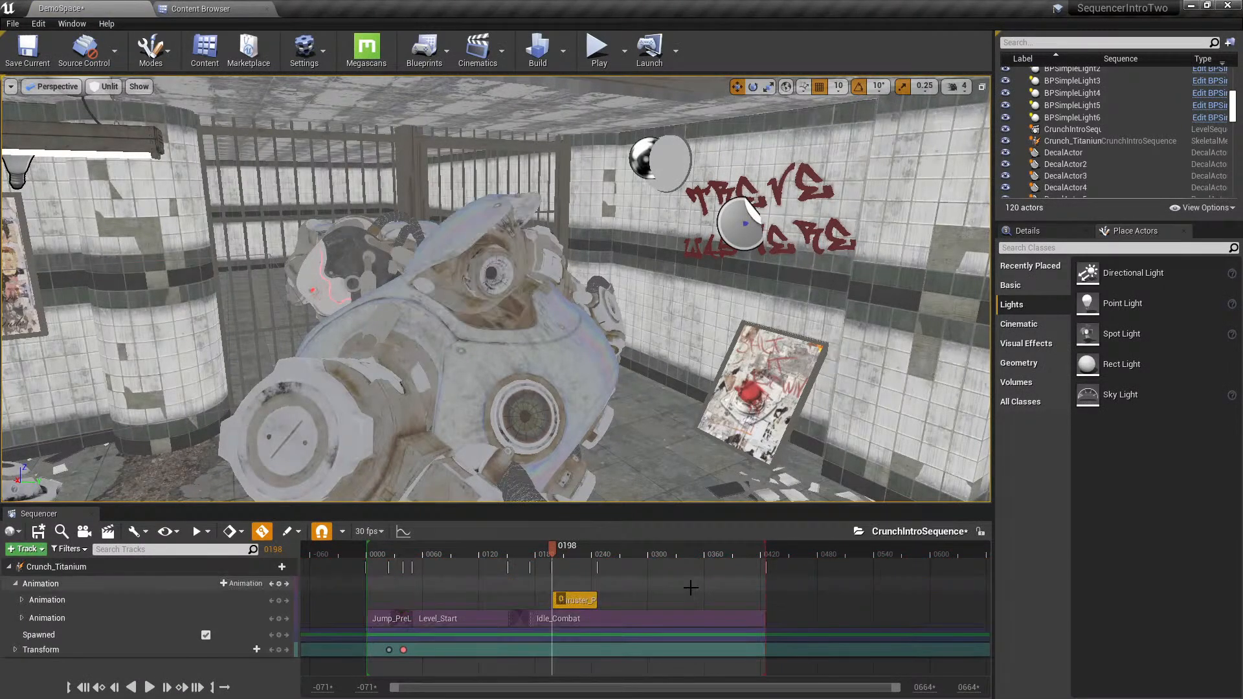
left_click_drag(551, 551, 518, 584)
left_click(576, 601)
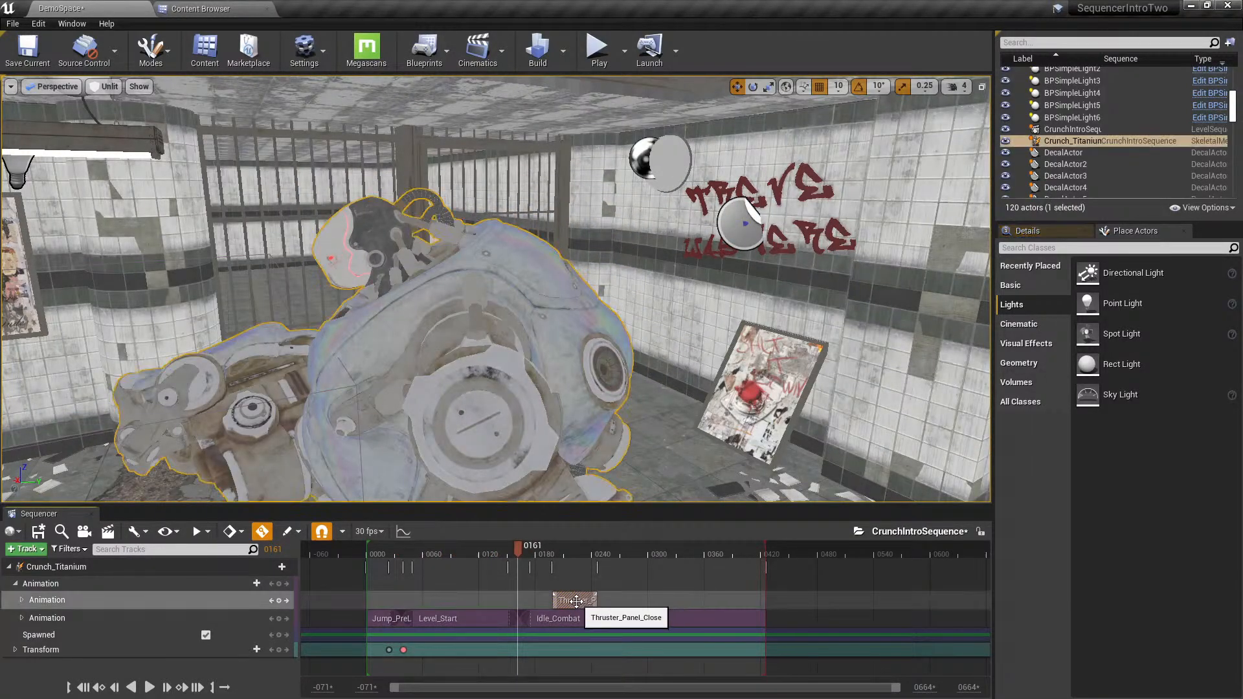
right_click(576, 601)
left_click_drag(562, 604, 726, 603)
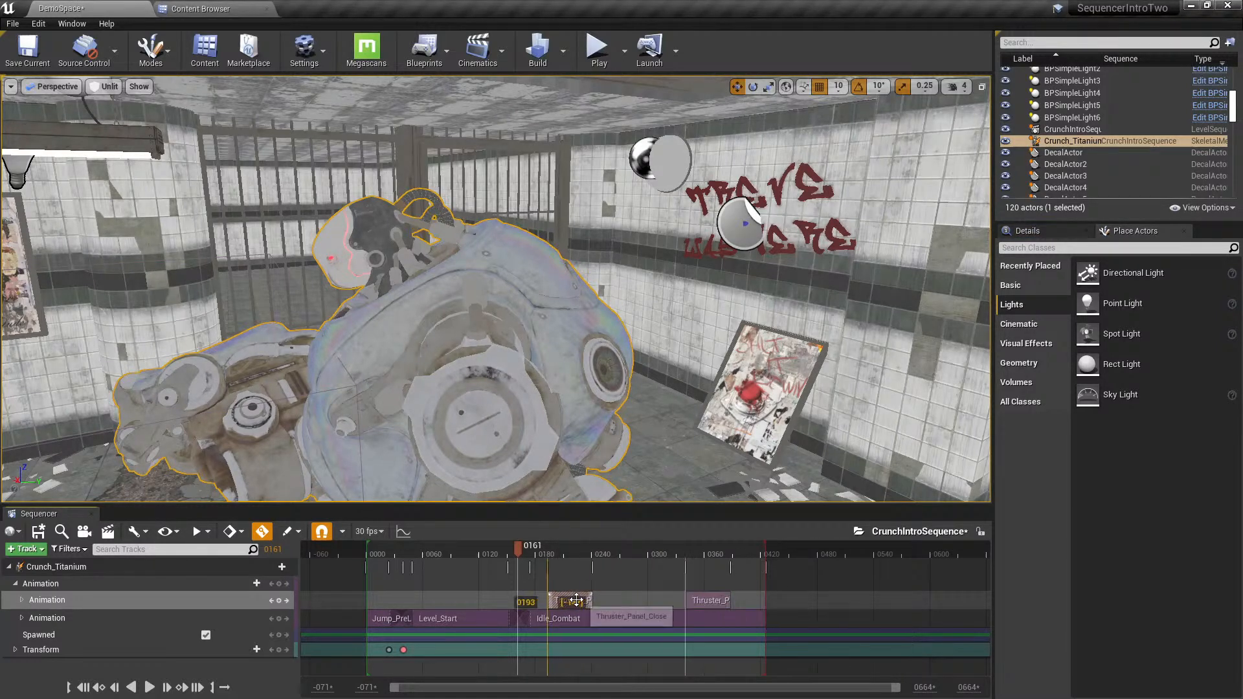
- Set the first Thruster_Panel_Close section to play in reverse and scrub through it to frame 268
right_click(570, 600)
mouse_move(628, 390)
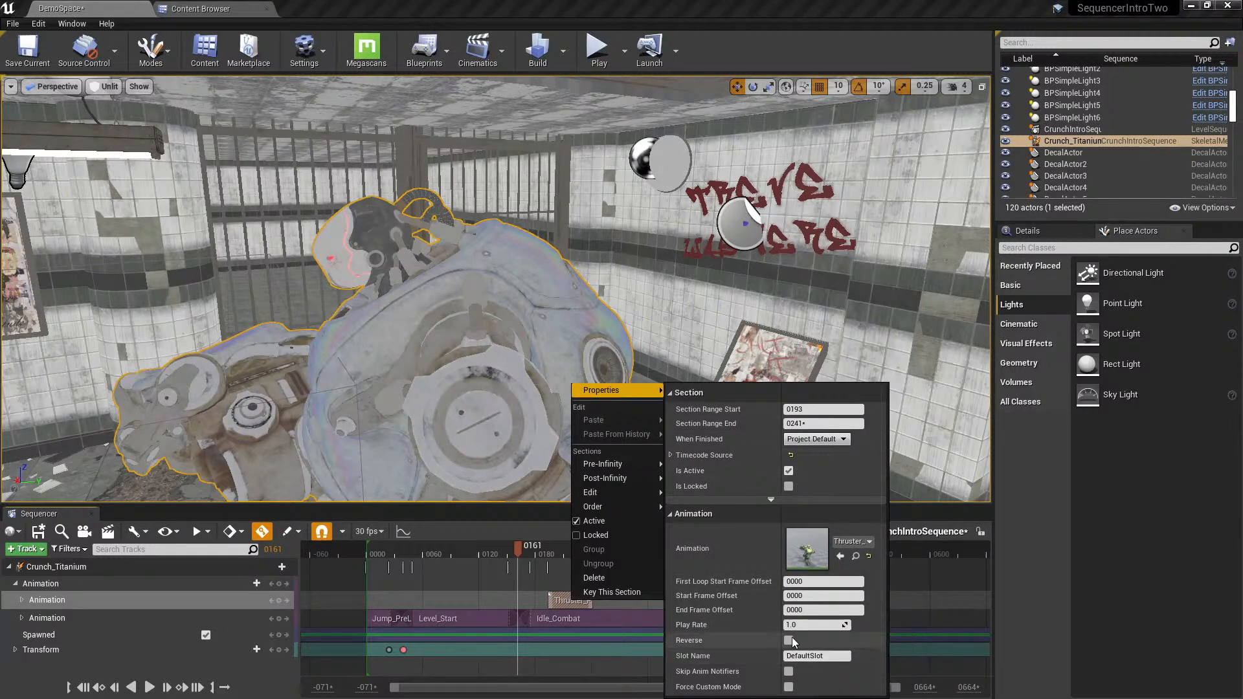
left_click(545, 557)
left_click_drag(546, 552, 618, 552)
- Try keying the upper Animation row at frame 268, and undo the resulting change to the second Thruster_Panel_Close section
left_click(625, 599)
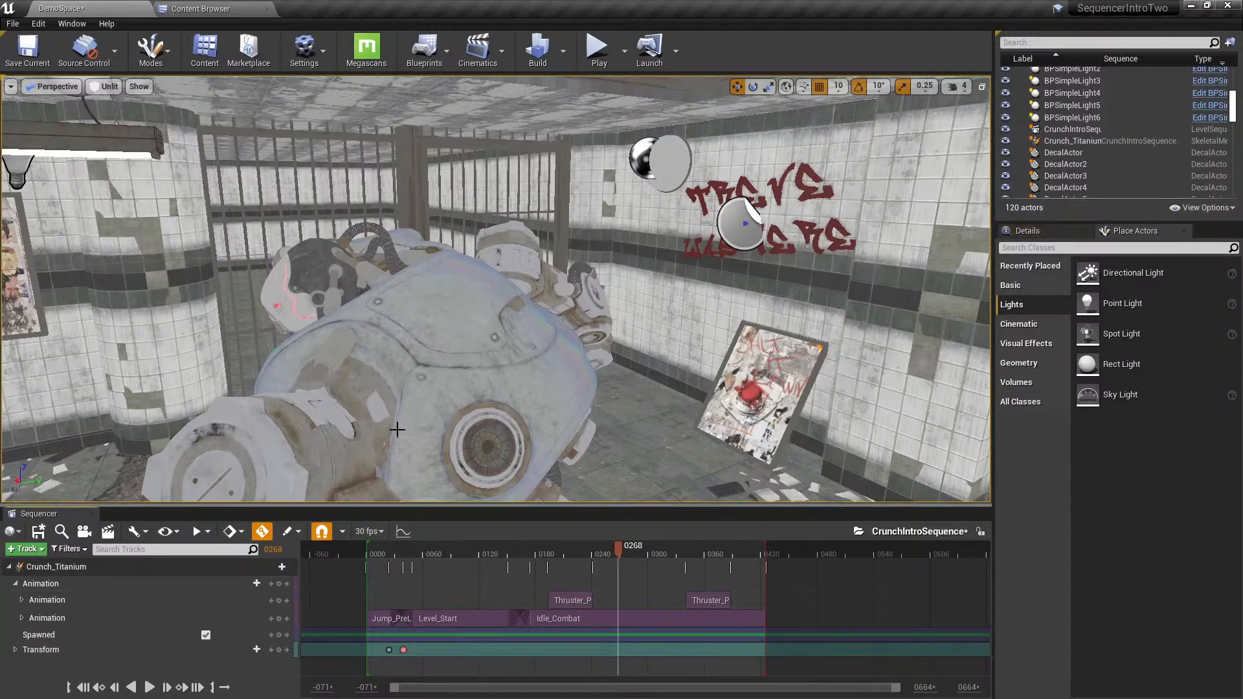
left_click(279, 601)
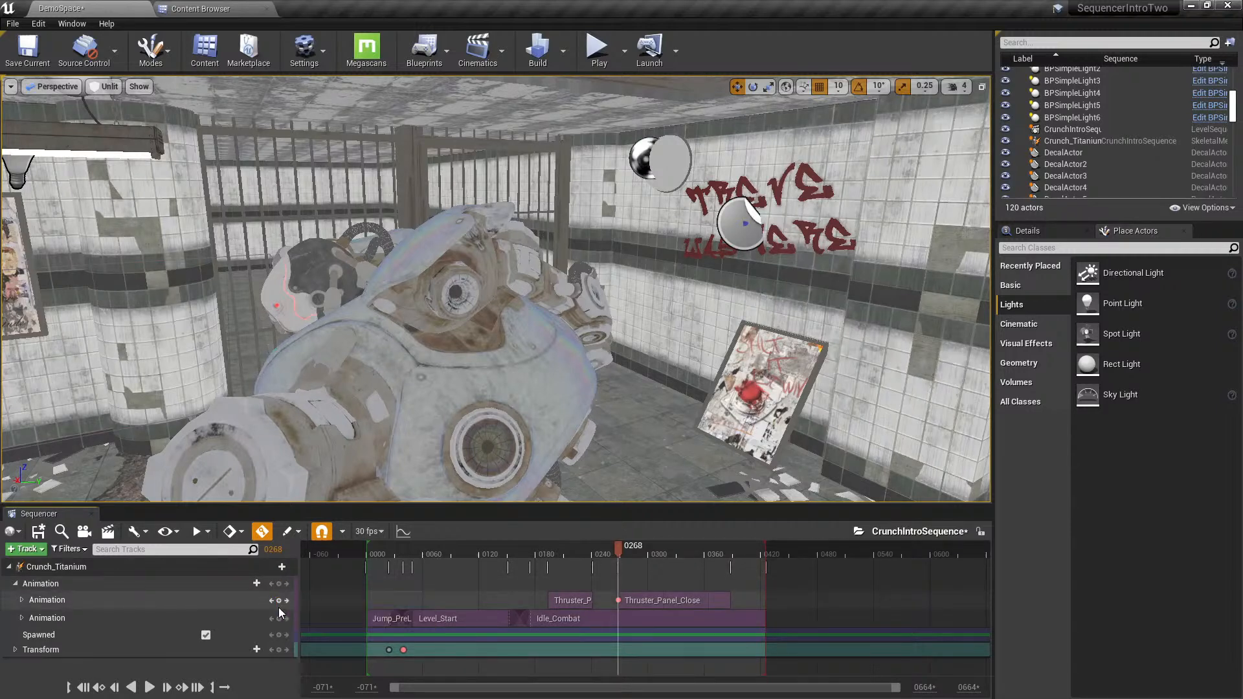
key("ctrl+z")
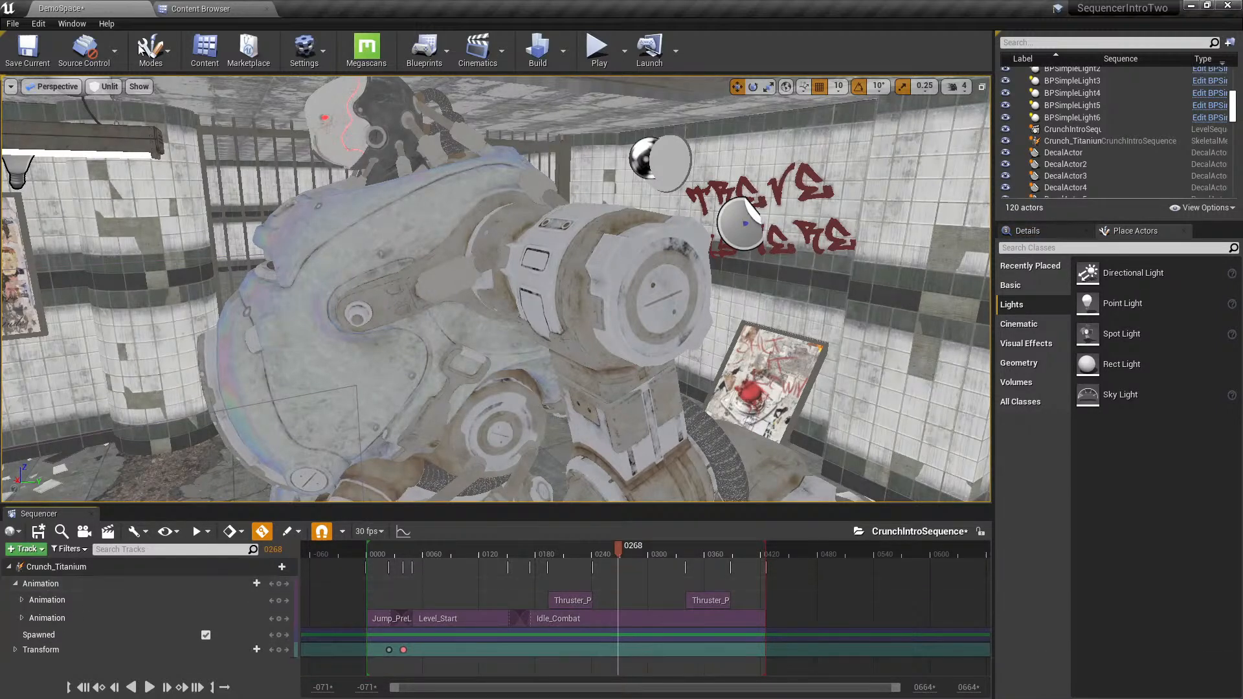
- Add Thruster_Panel_Loop at about frame 241, stretch it to the closing section, and slightly overlap the three thruster sections so they blend
left_click(214, 8)
left_click_drag(616, 231, 633, 602)
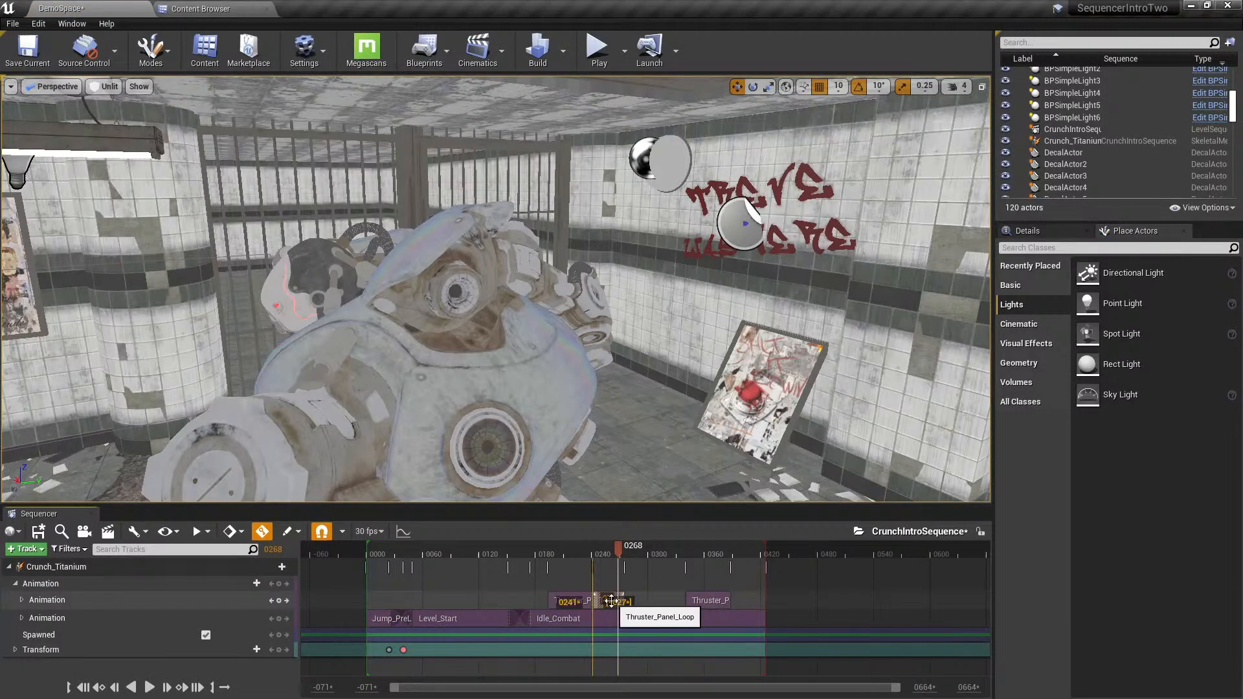
left_click_drag(641, 602, 688, 608)
left_click_drag(701, 546, 667, 554)
left_click_drag(703, 604, 695, 604)
- Scrub and play back the thruster panel animations, place the playhead at frame 216 and switch the viewport to Lit
left_click_drag(666, 552, 579, 552)
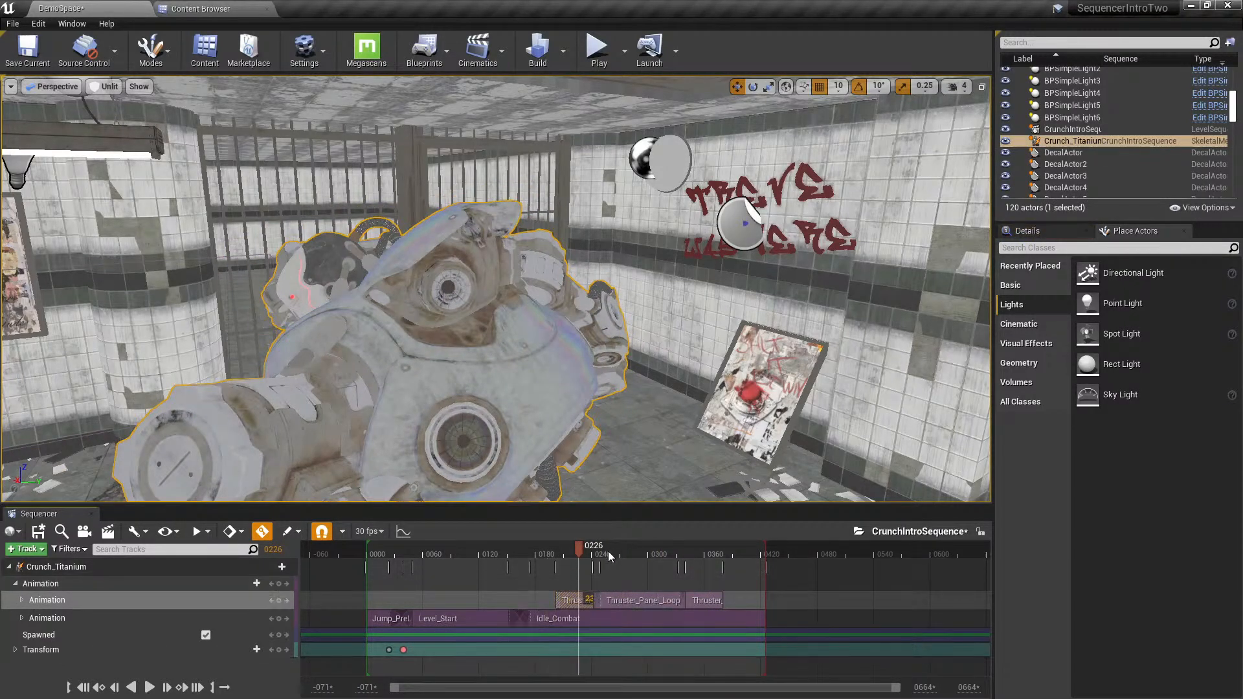
left_click(543, 552)
key("space")
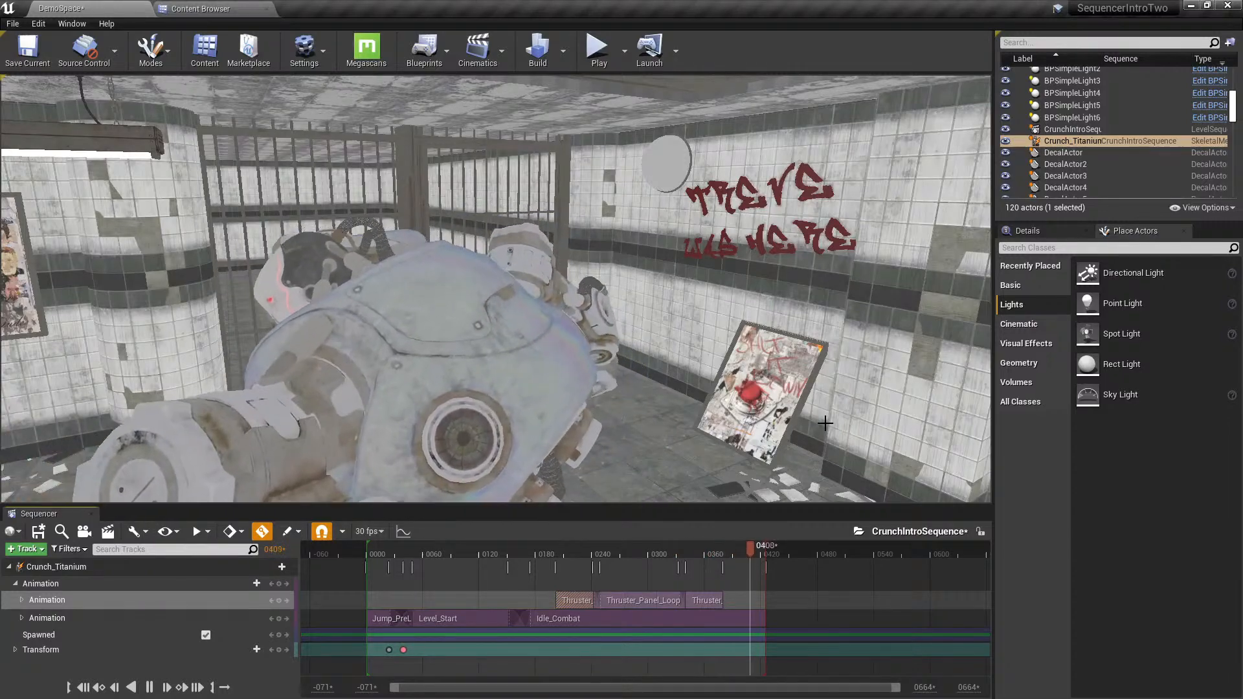
left_click(406, 554)
left_click_drag(406, 554, 531, 554)
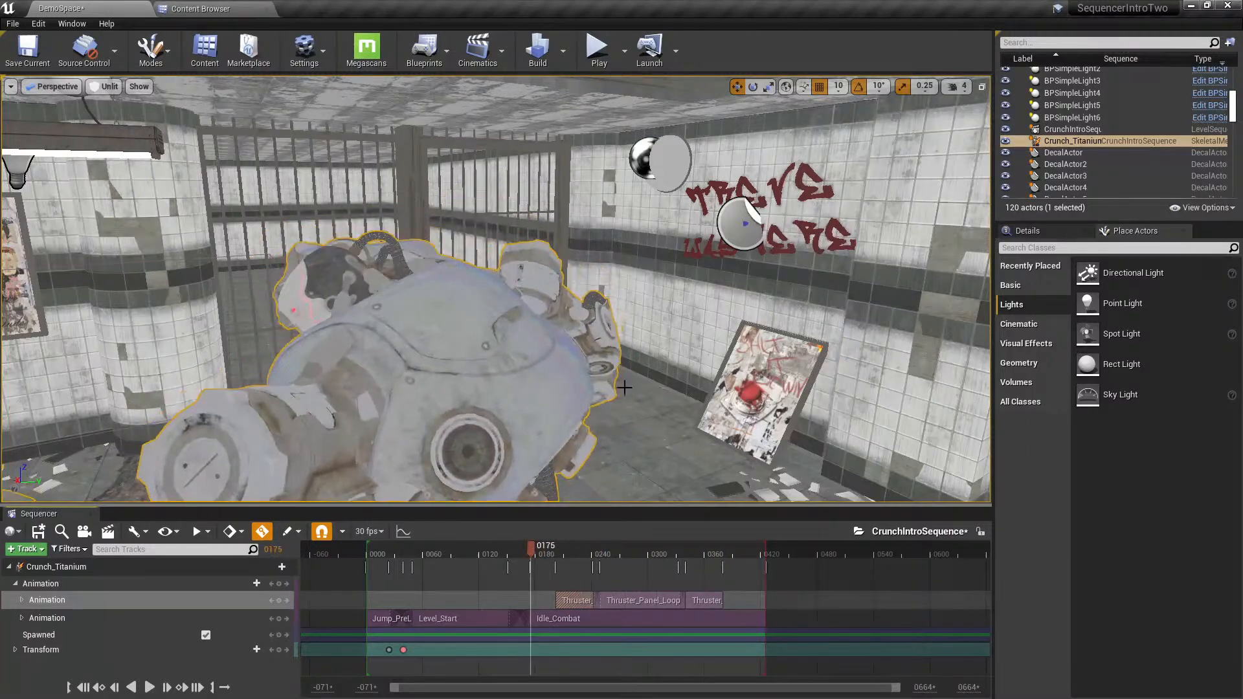
left_click_drag(623, 557, 570, 553)
key("alt+4")
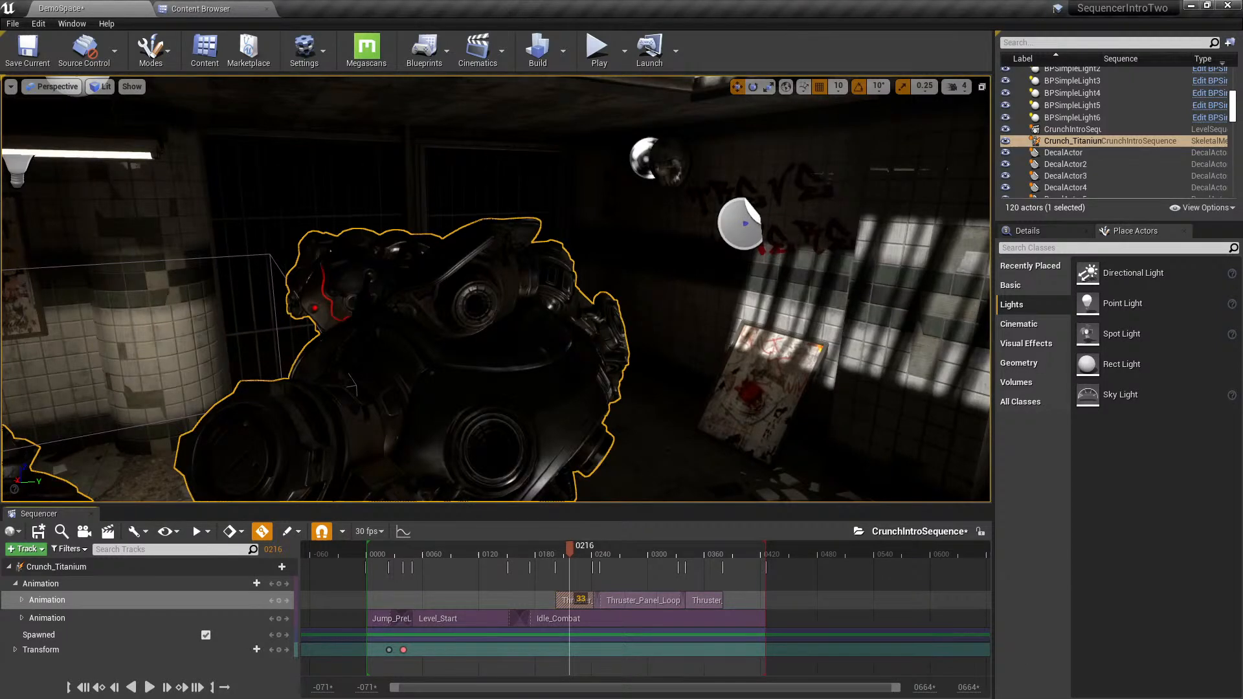
- Reset the content filters, search for "jet" and limit the results to Particle System assets
left_click(214, 9)
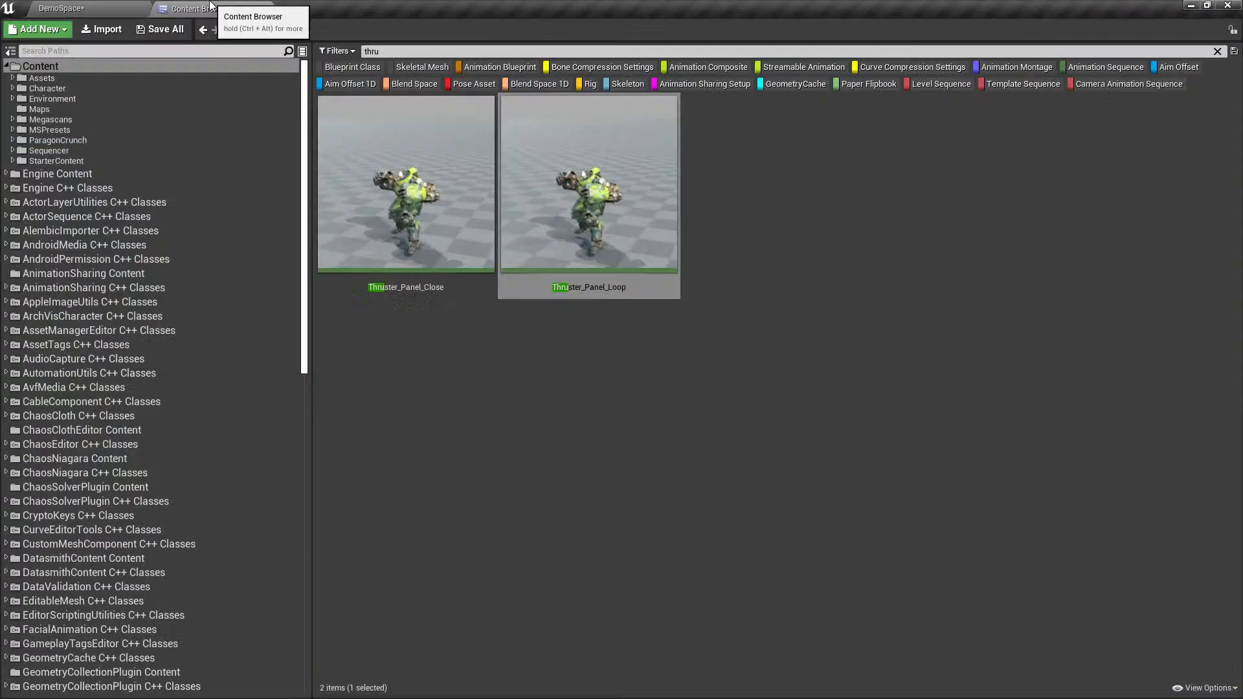
left_click(338, 51)
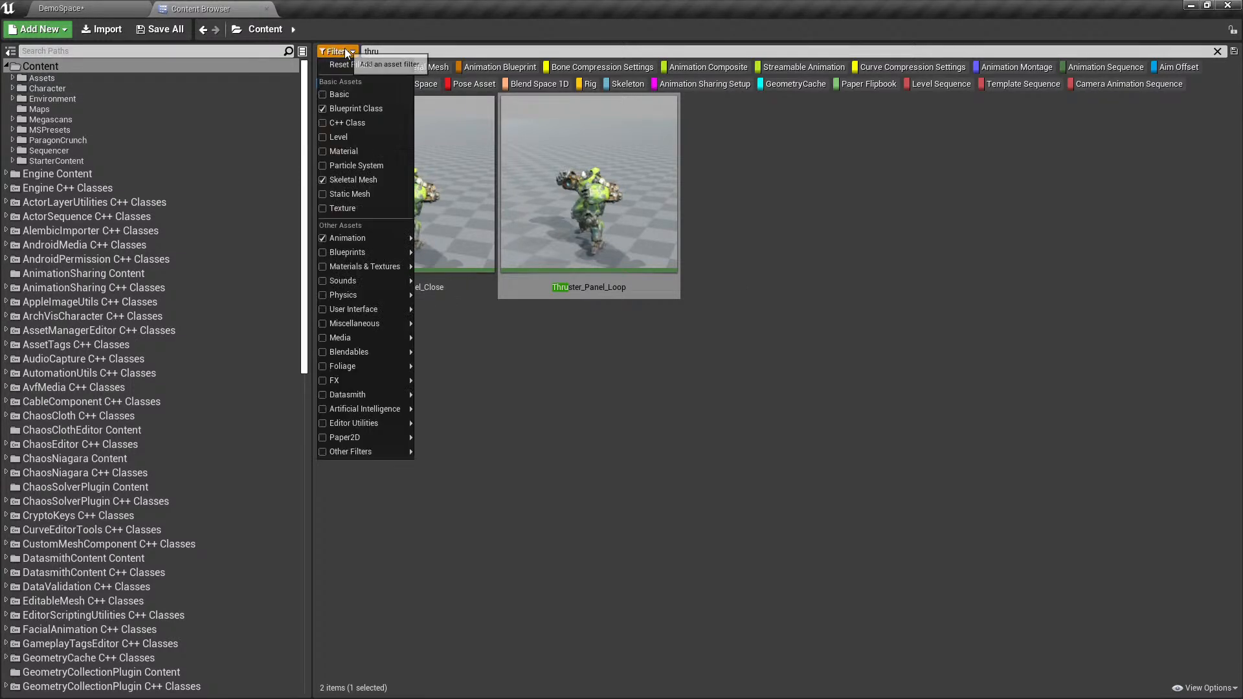
left_click(353, 64)
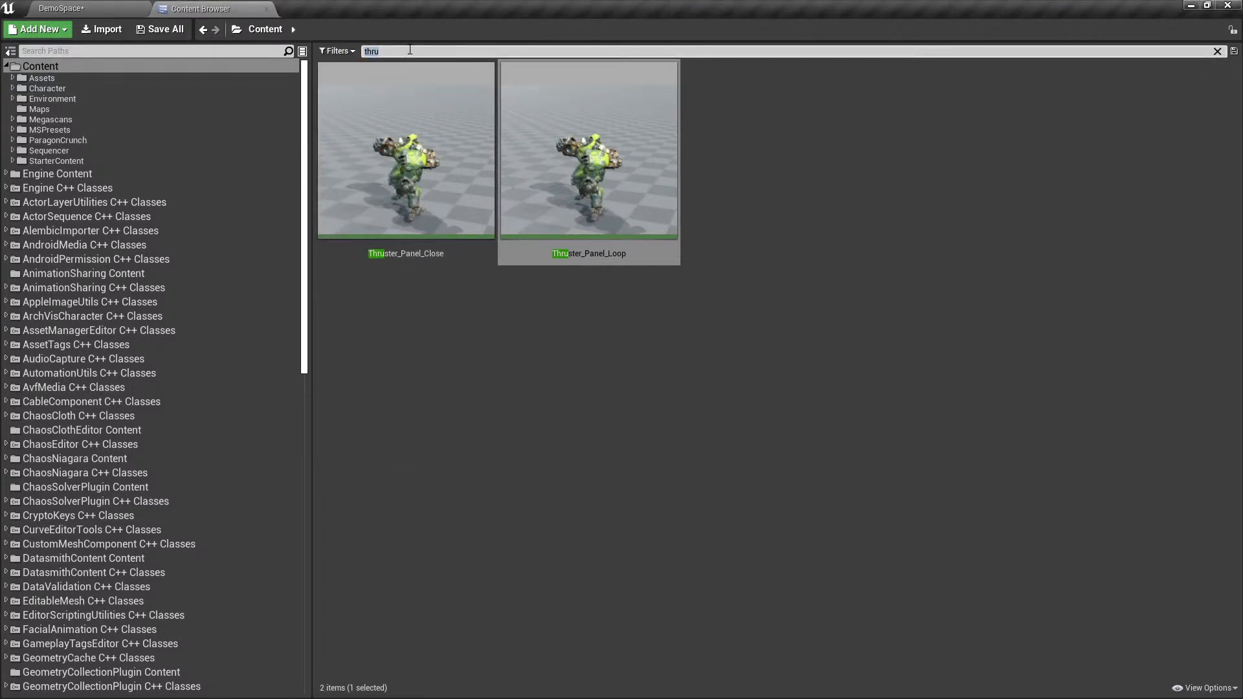
type("jet")
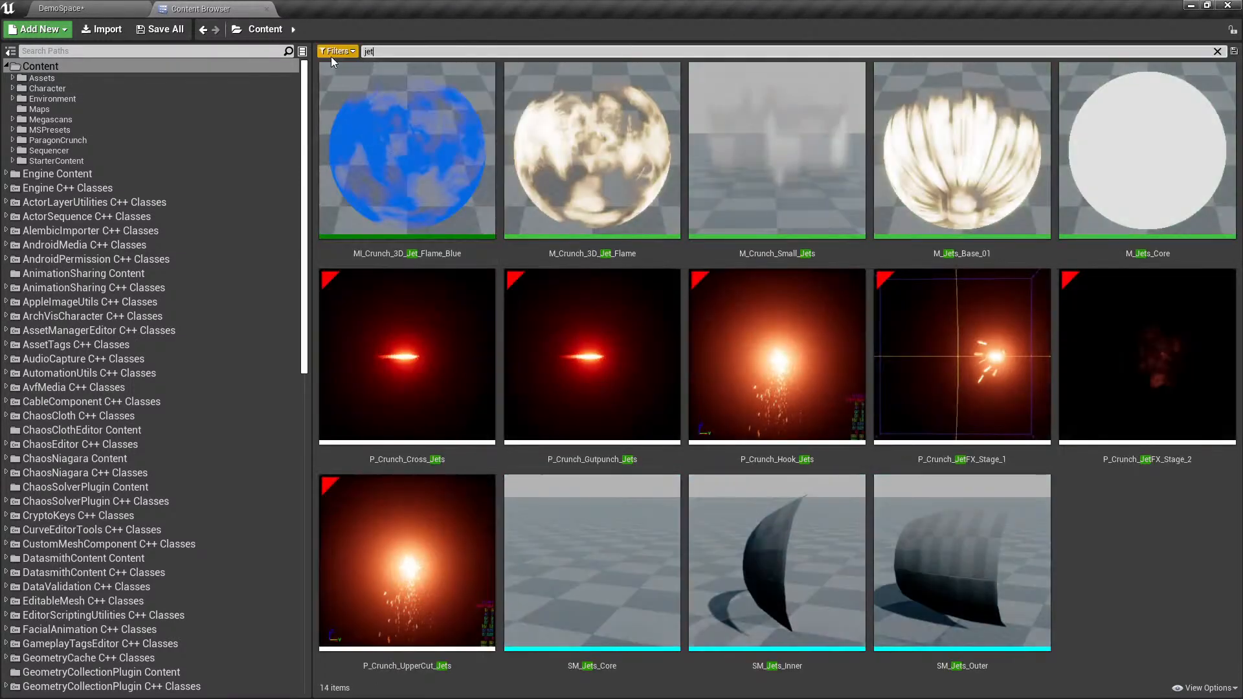
left_click(336, 51)
left_click(371, 166)
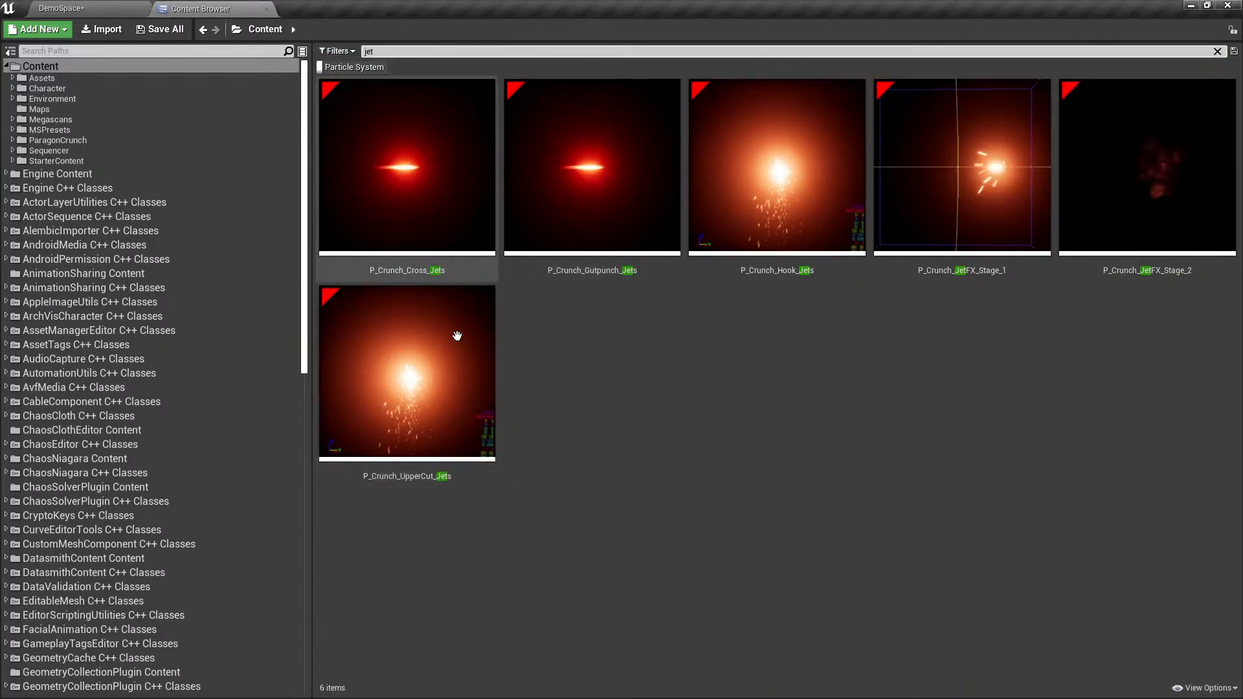
left_click(958, 421)
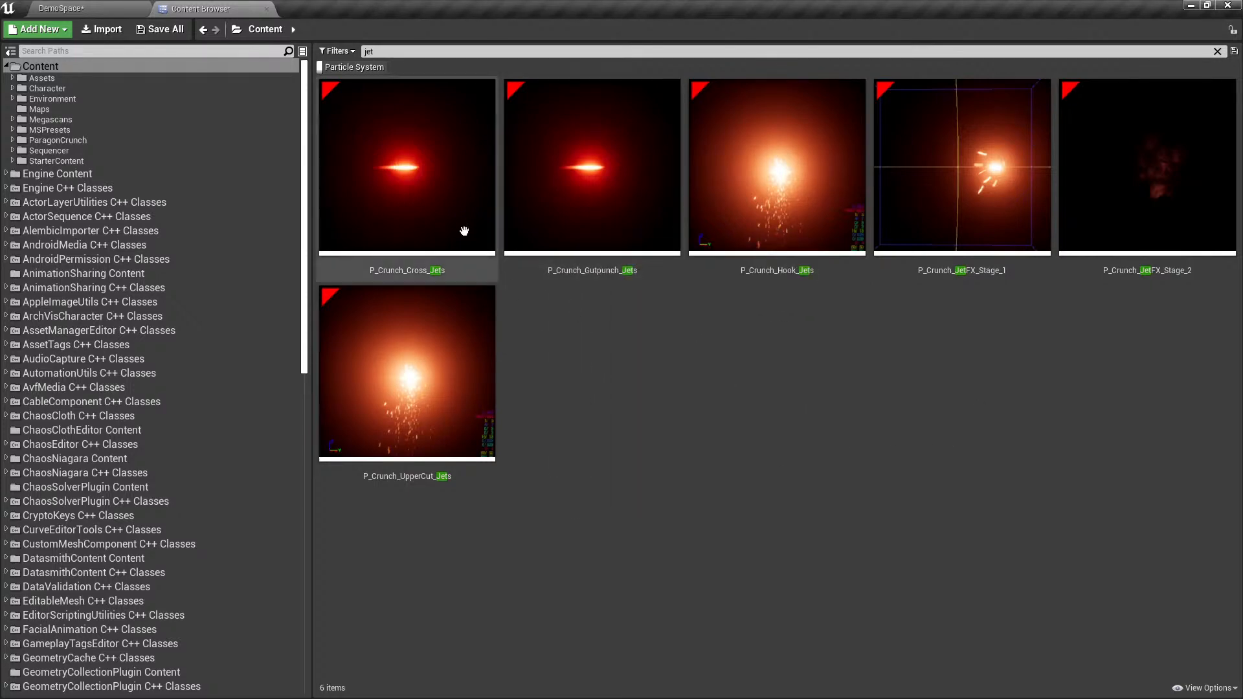
- Open P_Crunch_Cross_Jets, examine the jet effect from different angles in its preview, and close the asset
left_click(441, 212)
double_click(442, 212)
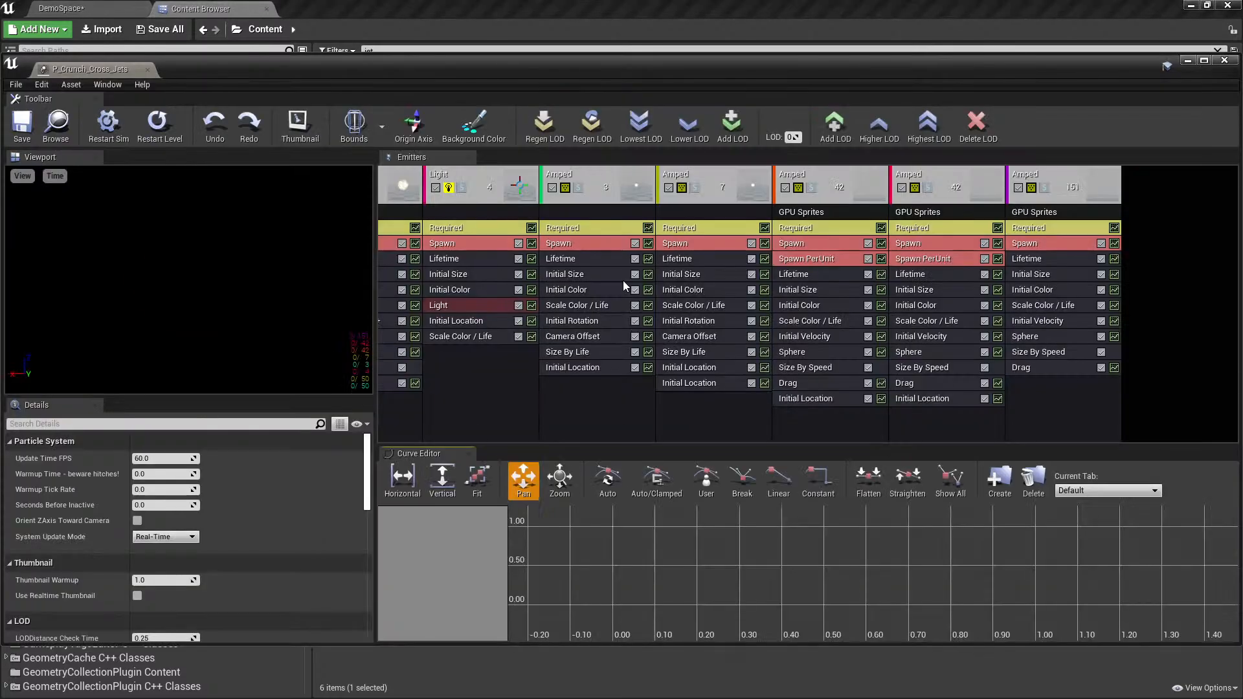
left_click_drag(188, 279, 271, 324)
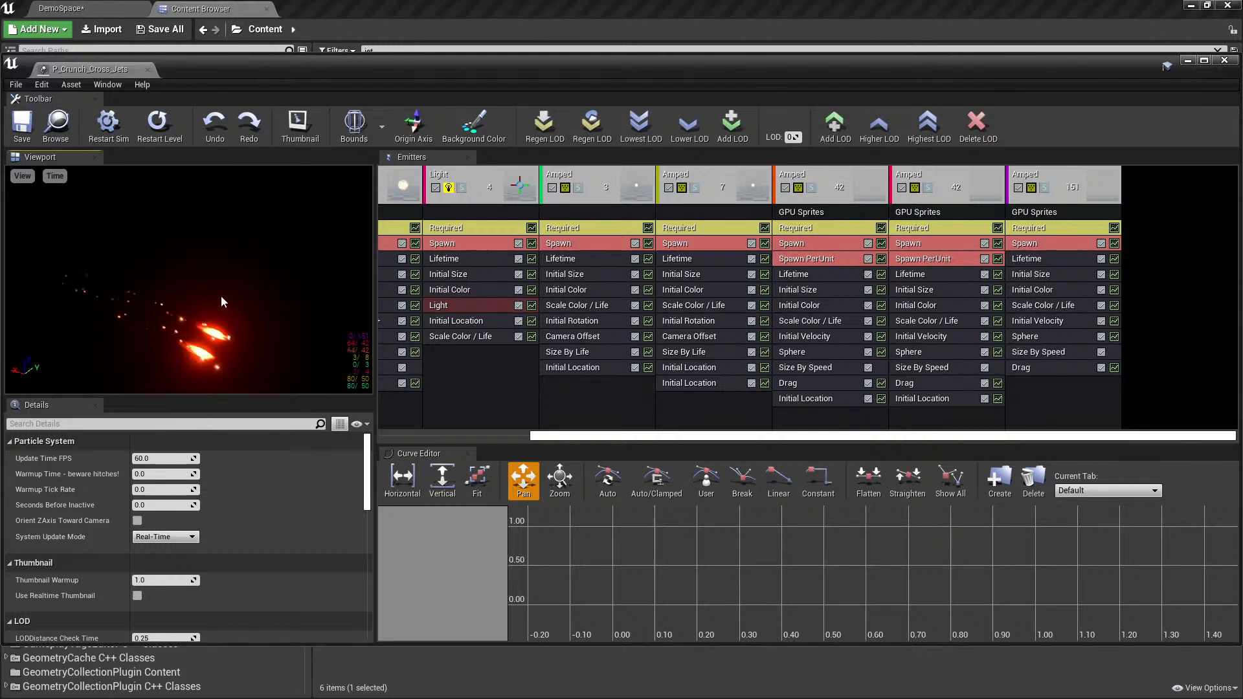
left_click(147, 69)
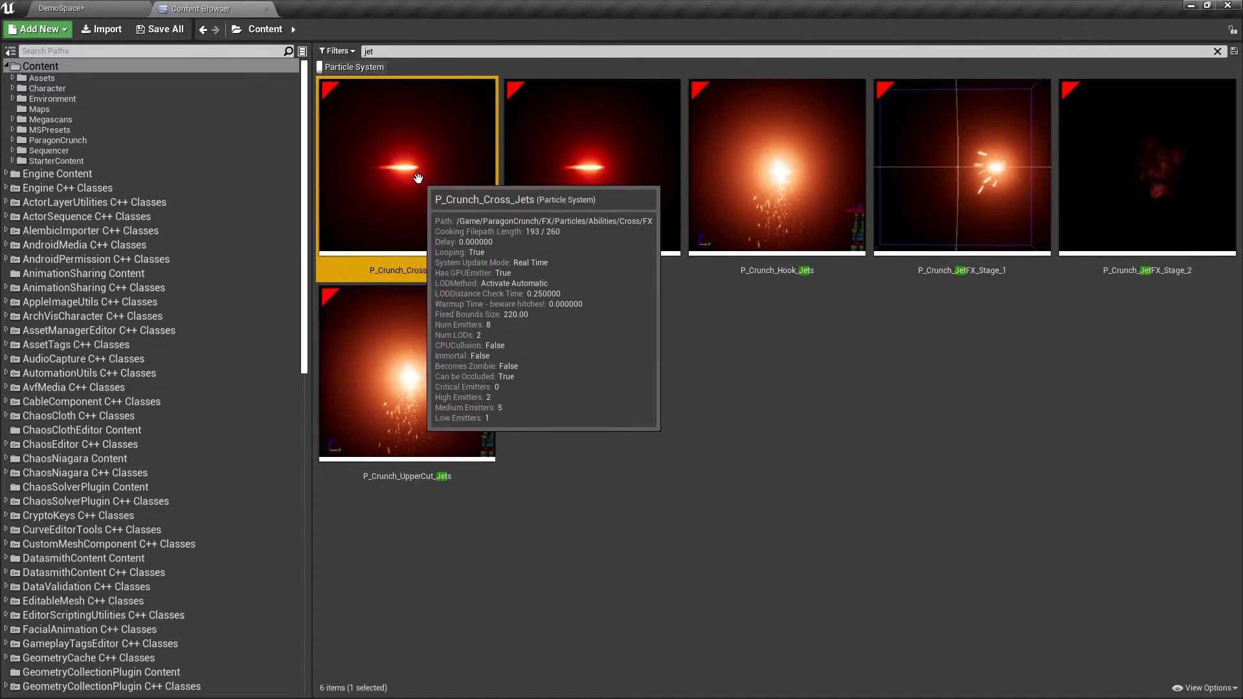
- Add P_Crunch_Cross_Jets to the level and CrunchIntroSequence, placing the emitter at Crunch_Titanium's open back thruster
left_click_drag(410, 181, 611, 429)
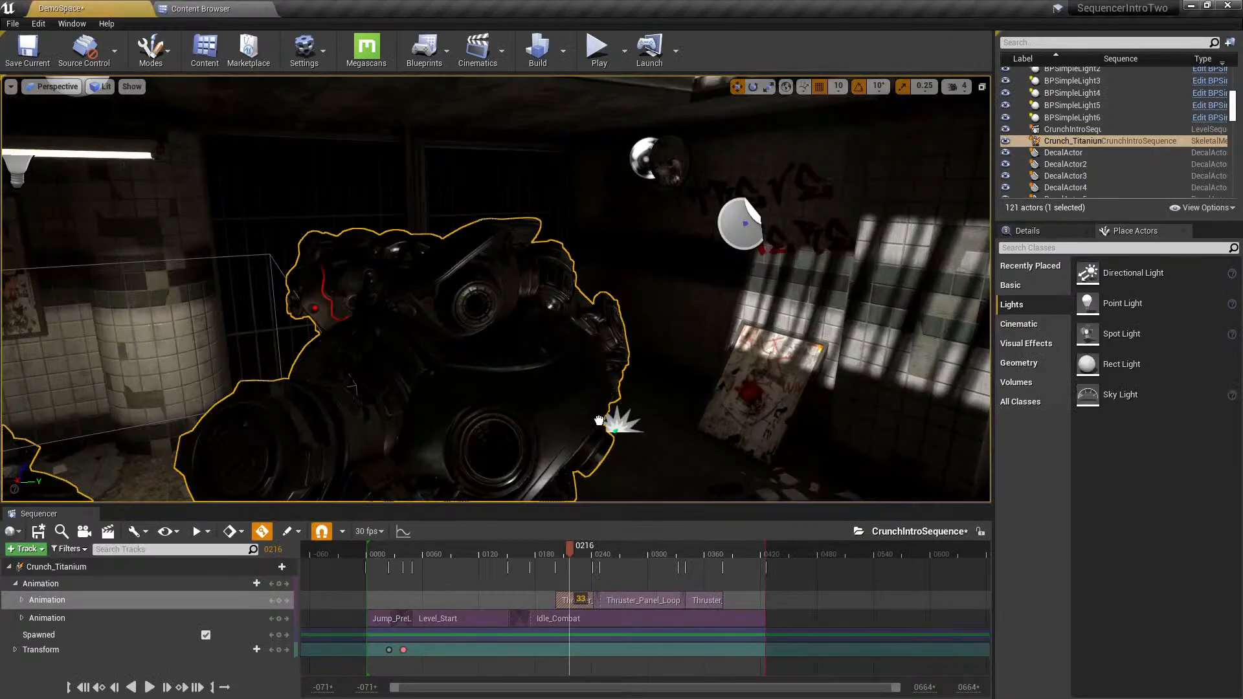
left_click_drag(492, 292, 503, 284)
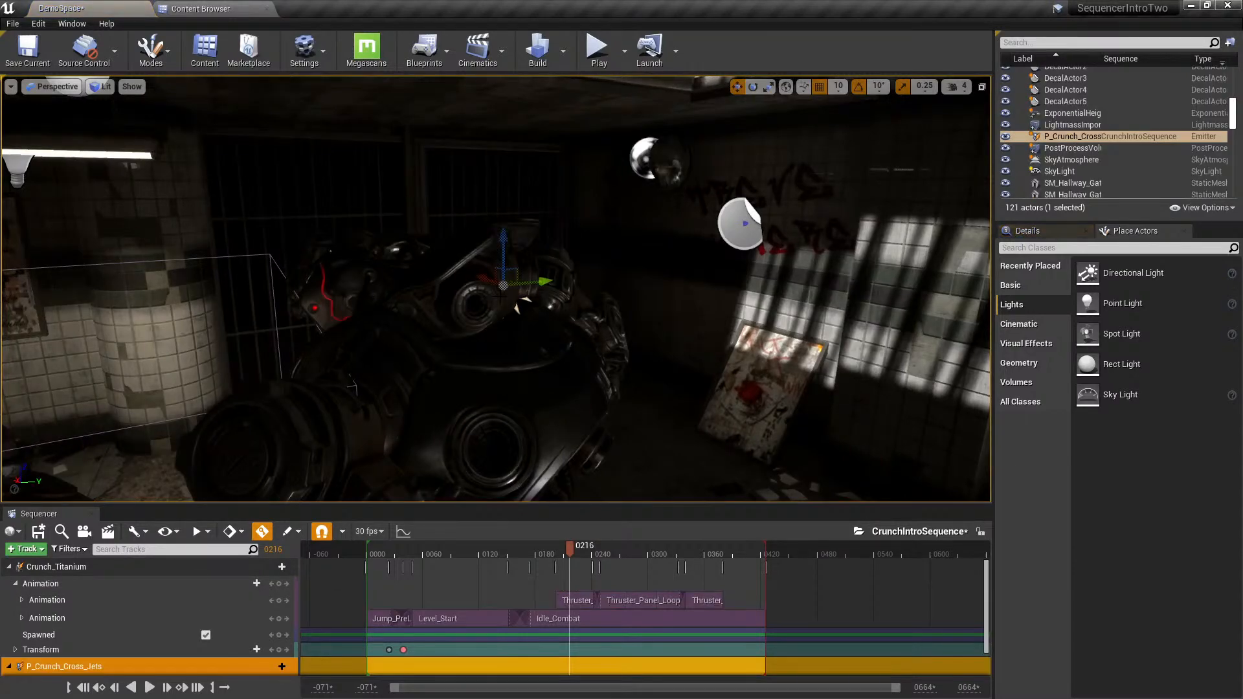
key("f")
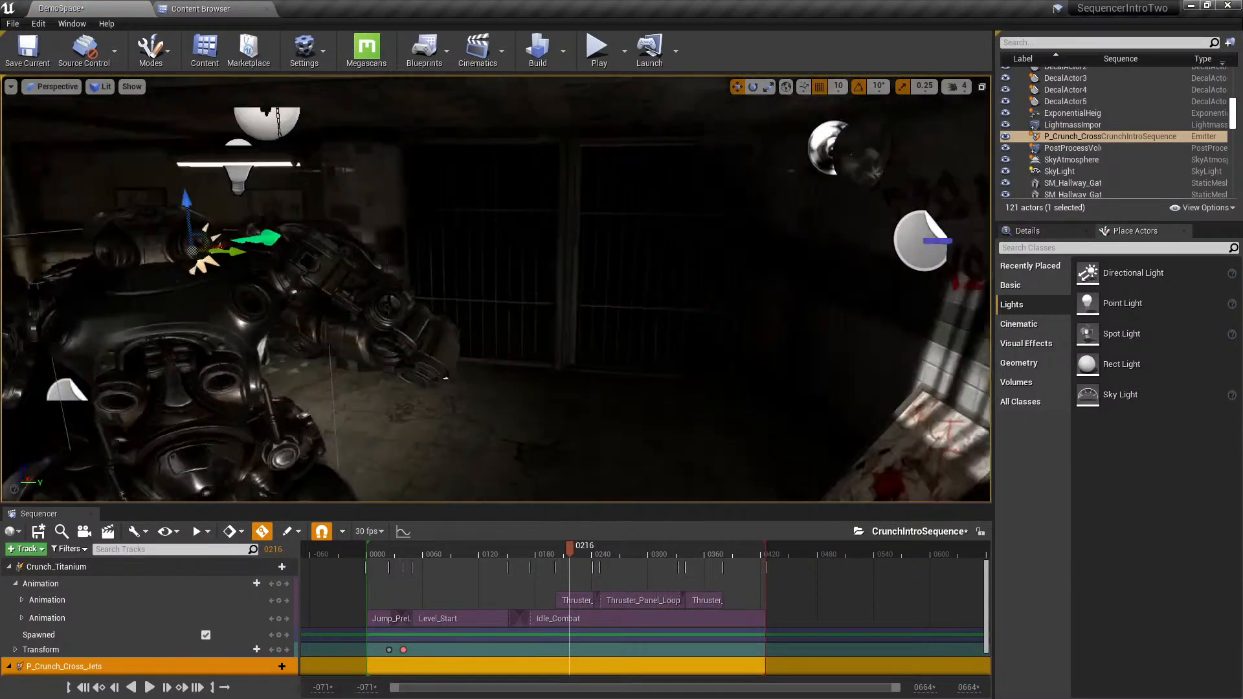
right_click_drag(495, 289, 524, 364)
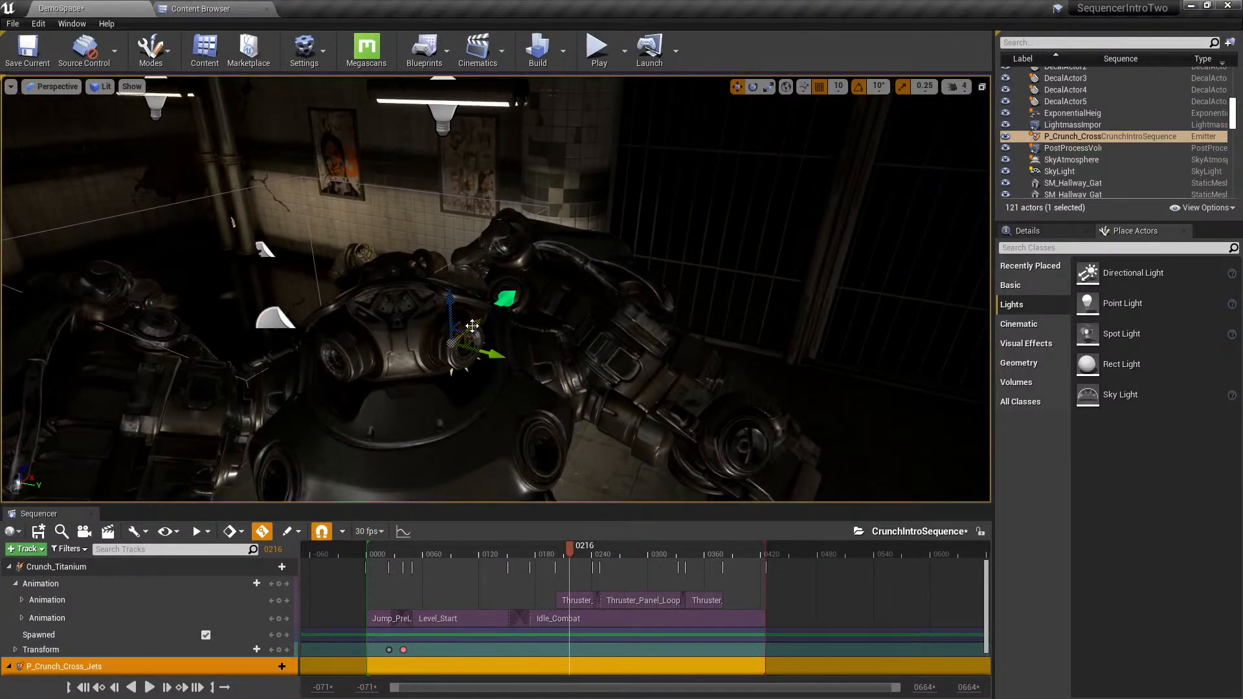
- Add a Particle Toggle Track to P_Crunch_Cross_Jets and key it as Activate at frame 216
scroll(195, 627, "down", 2)
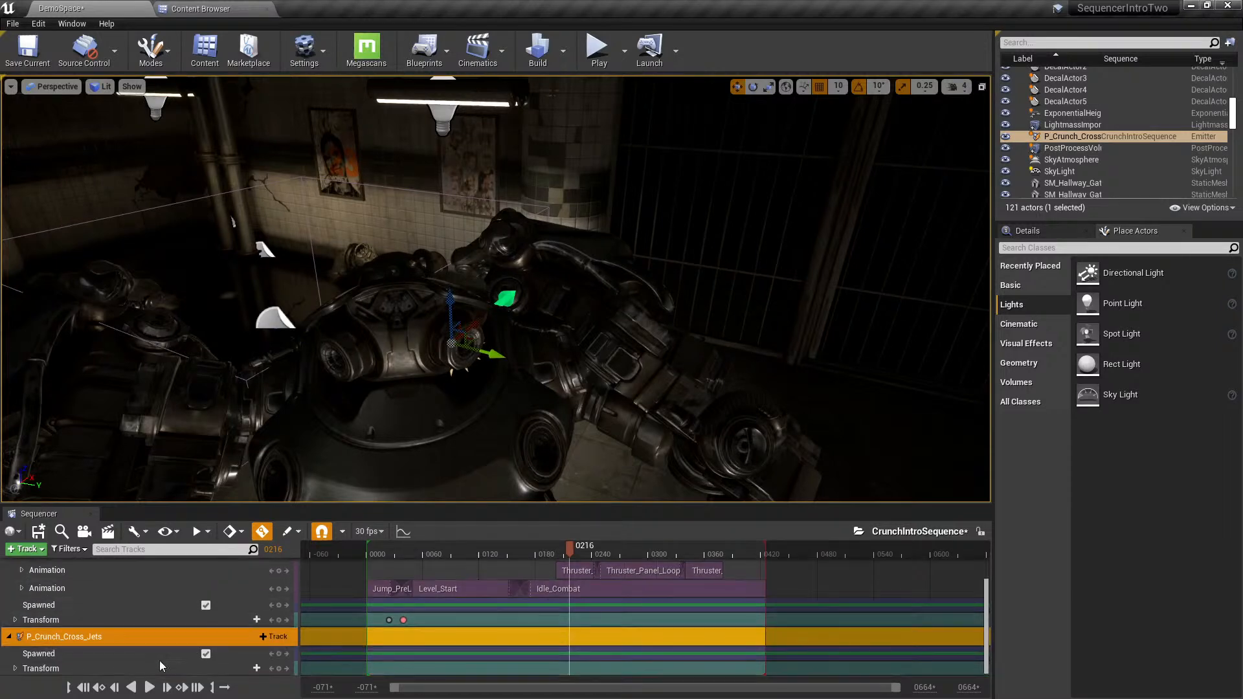
left_click(272, 638)
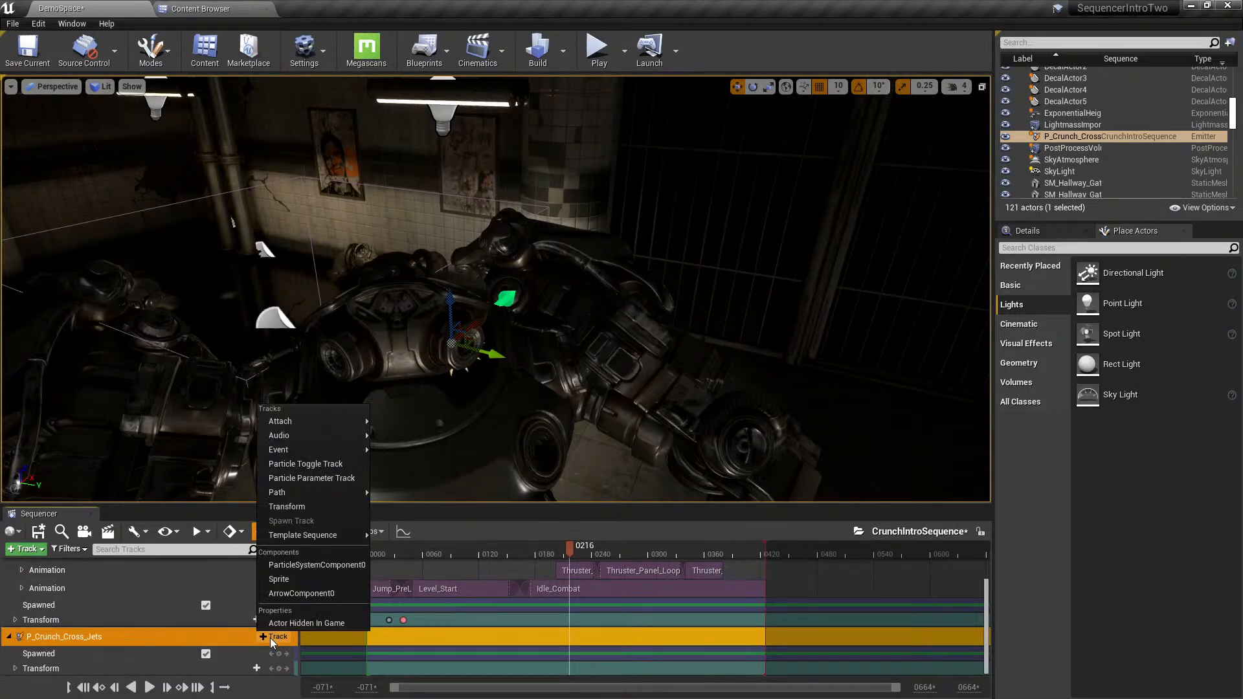
left_click(322, 464)
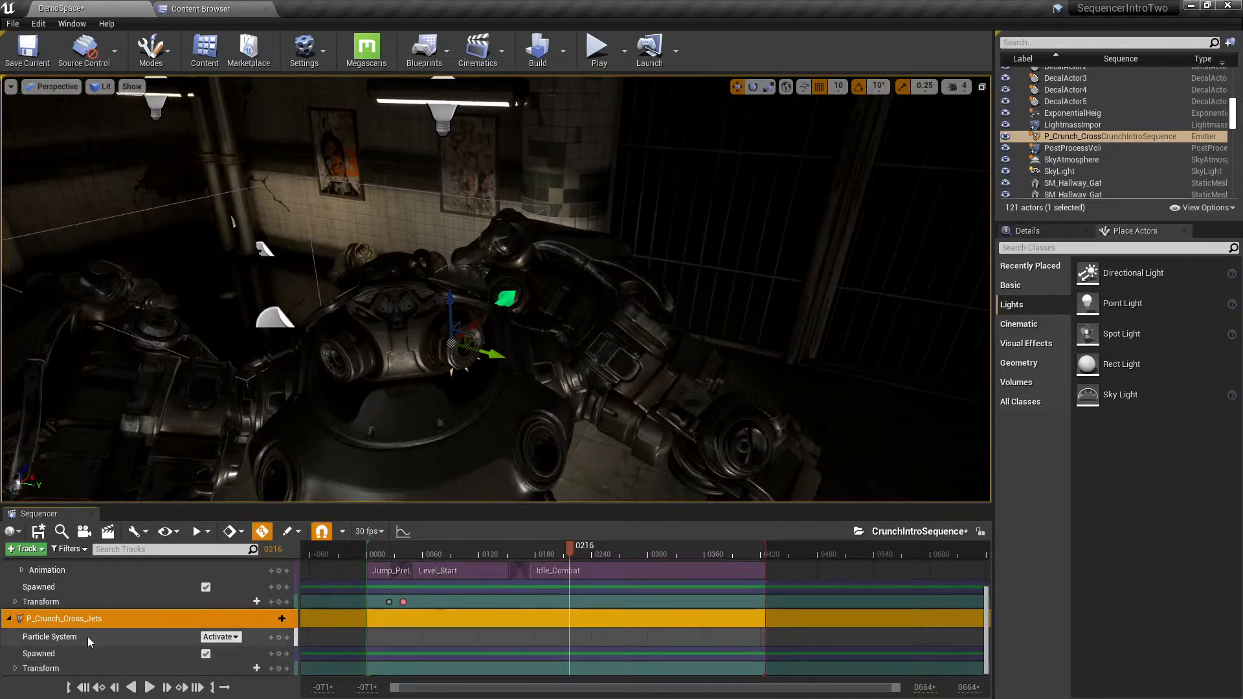
left_click(280, 637)
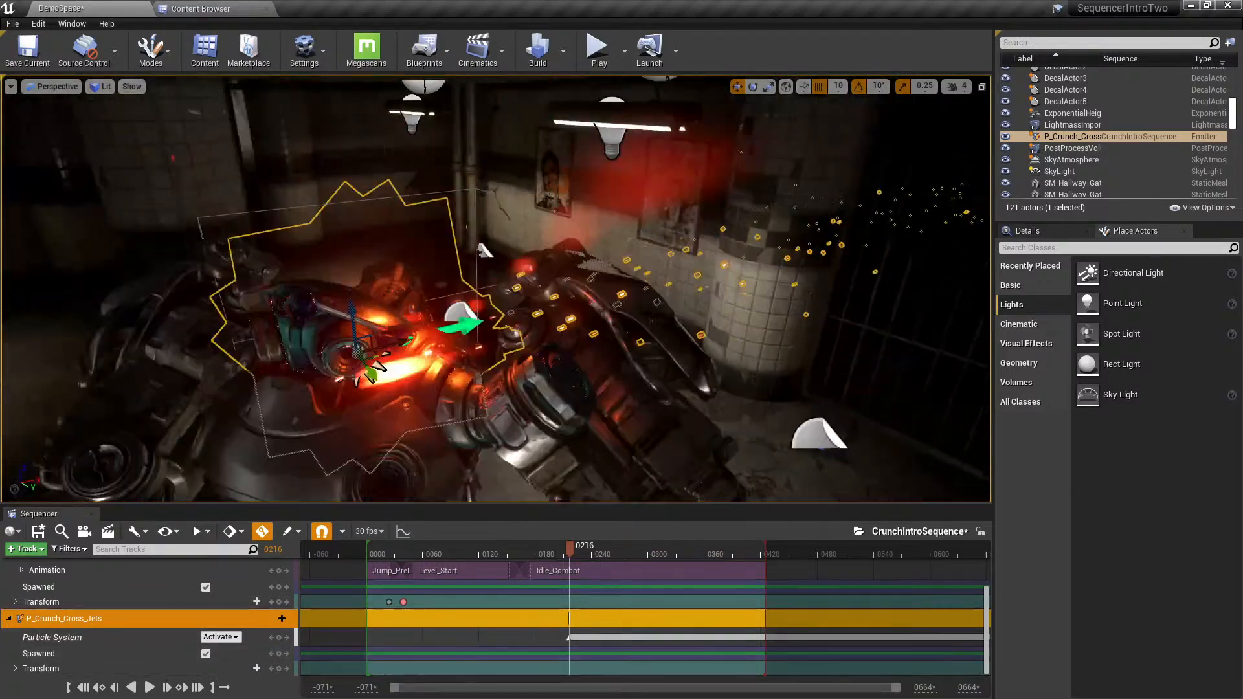
- Attach P_Crunch_Cross_Jets to Crunch_Titanium's shoulder_jets bone with an Attach track starting at frame 216
mouse_move(495, 288)
right_mouse_down()
mouse_move(395, 292)
mouse_move(453, 314)
mouse_move(557, 313)
mouse_move(531, 295)
mouse_move(495, 304)
right_mouse_up()
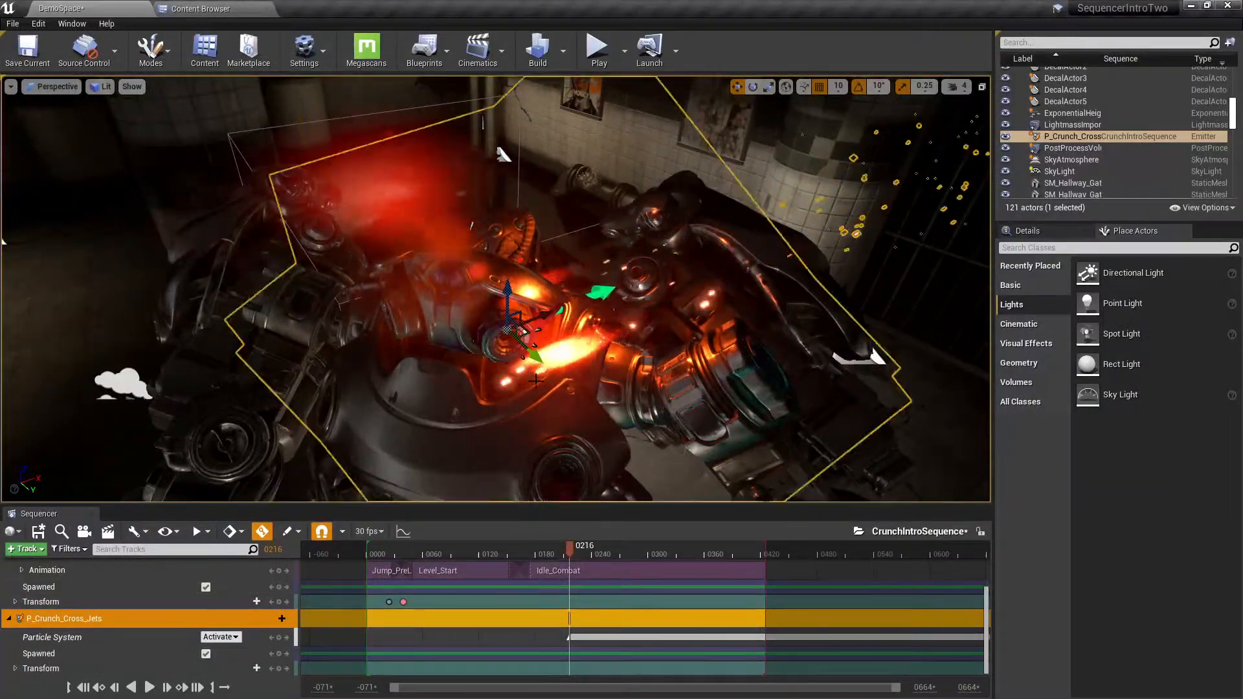
right_click_drag(495, 305, 464, 376)
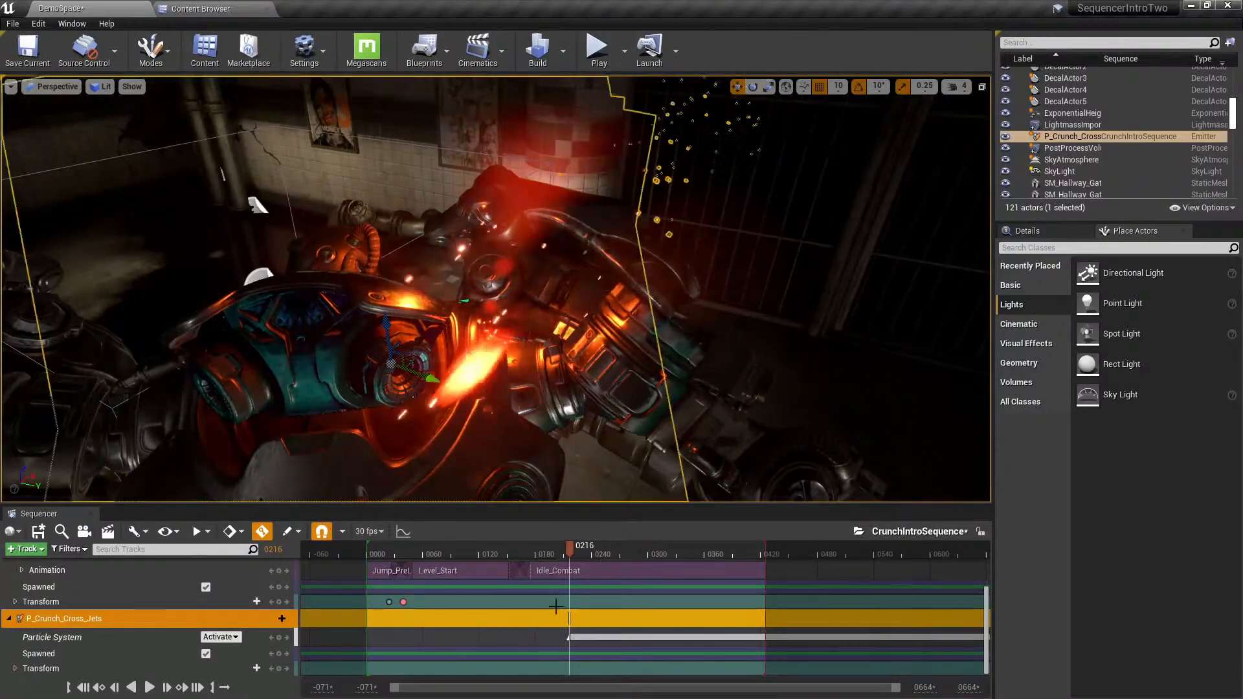
left_click(272, 620)
mouse_move(313, 401)
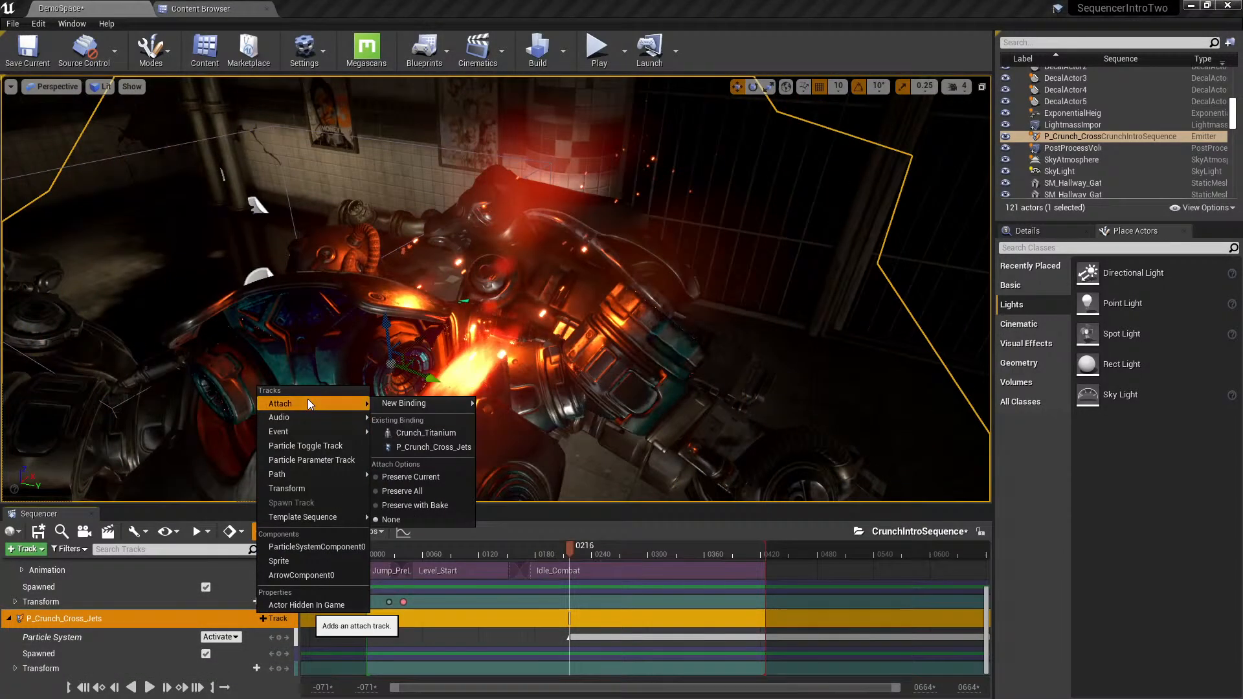
left_click(441, 433)
type("jet")
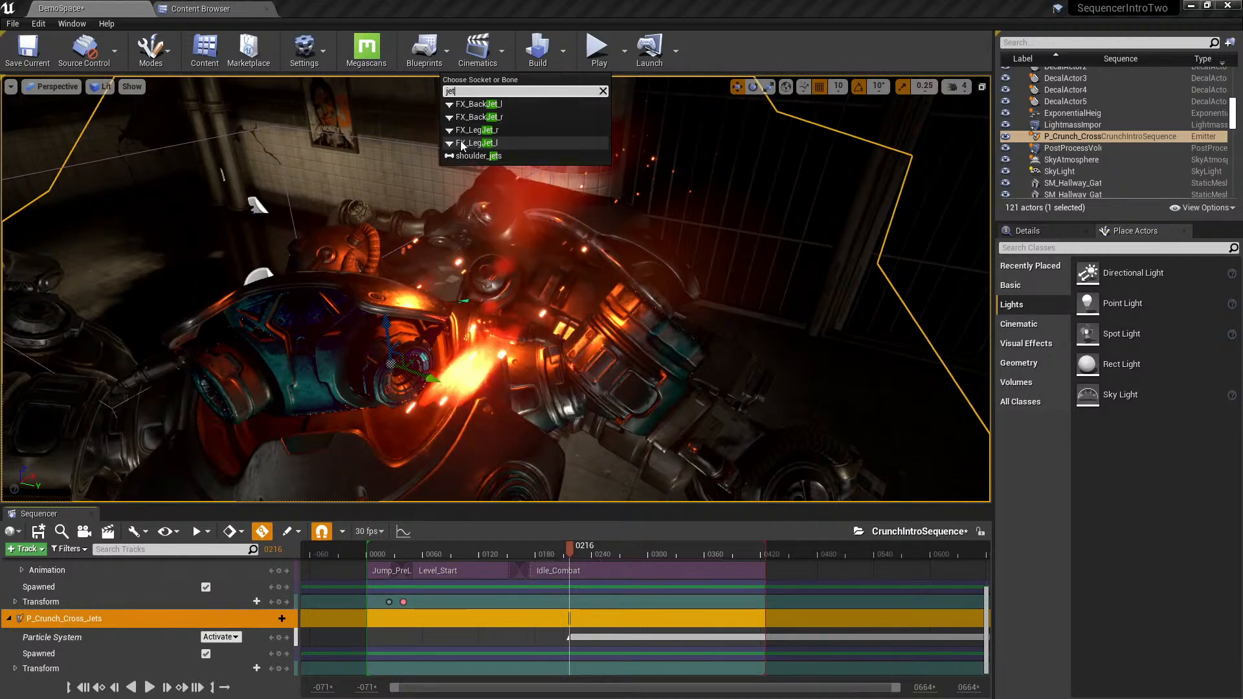
left_click(499, 156)
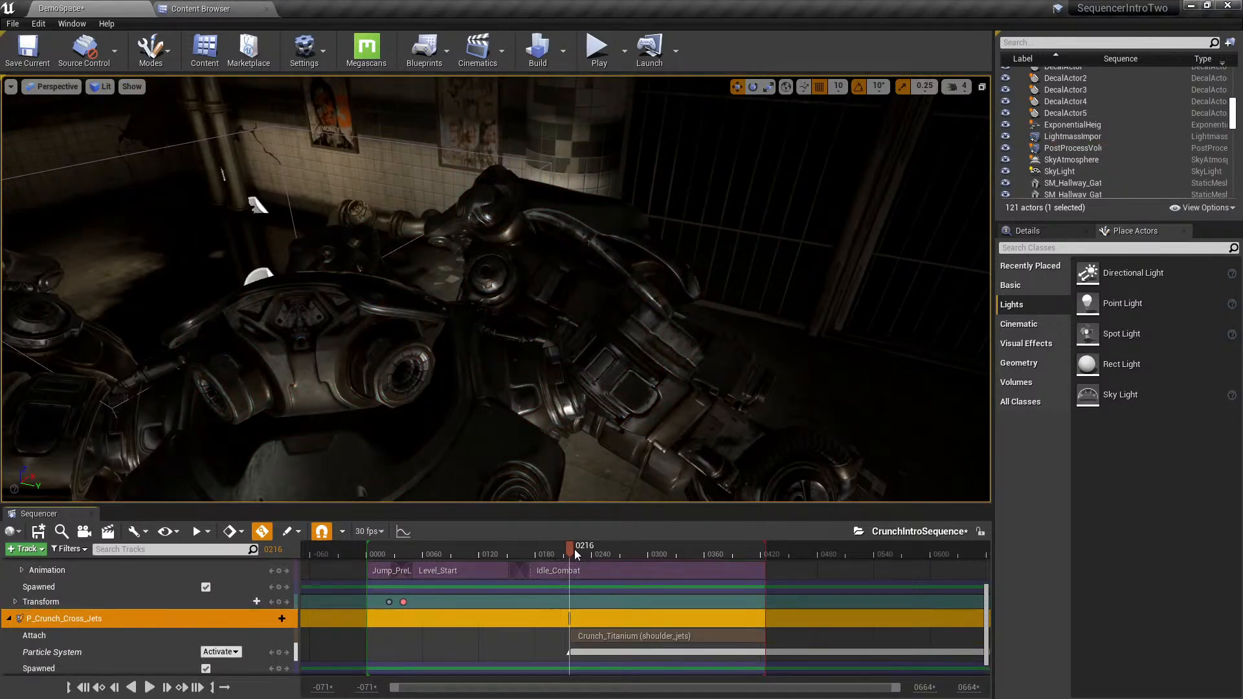
- Set the shoulder_jets attach section's location, rotation and scale attachment rules to Snap to Target
scroll(165, 623, "down", 1)
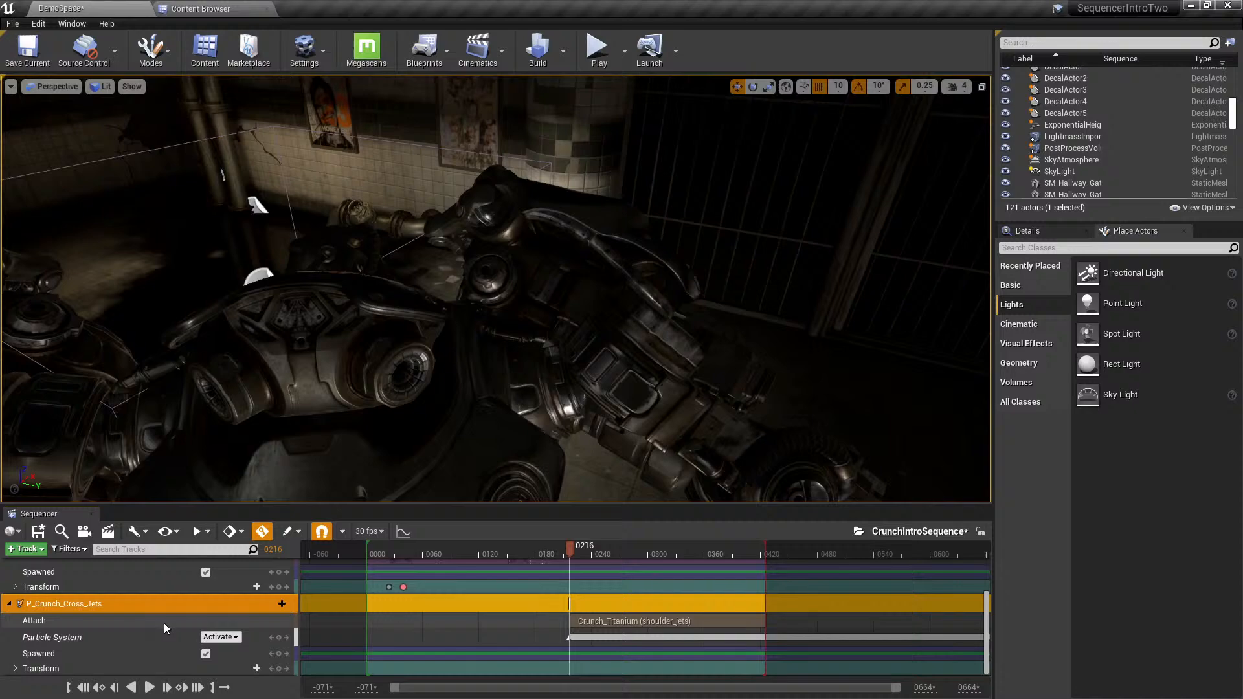
left_click(75, 619)
left_click(528, 550)
left_click_drag(506, 549, 611, 554)
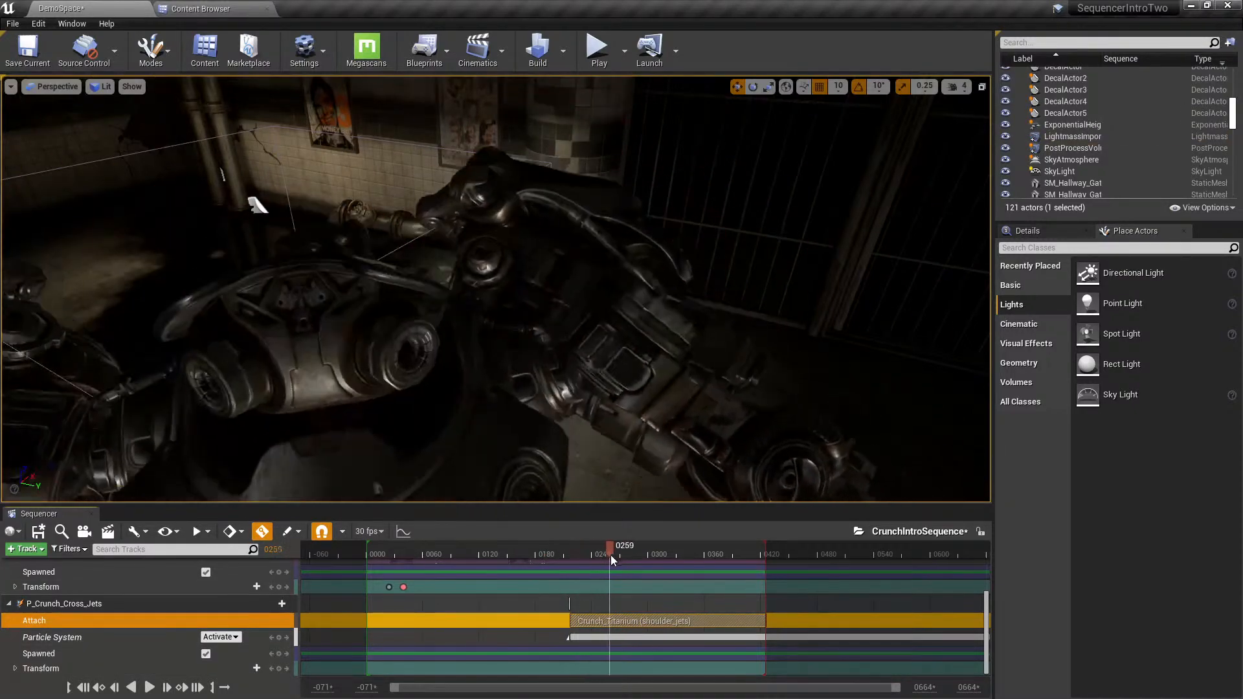
right_click(612, 623)
mouse_move(652, 403)
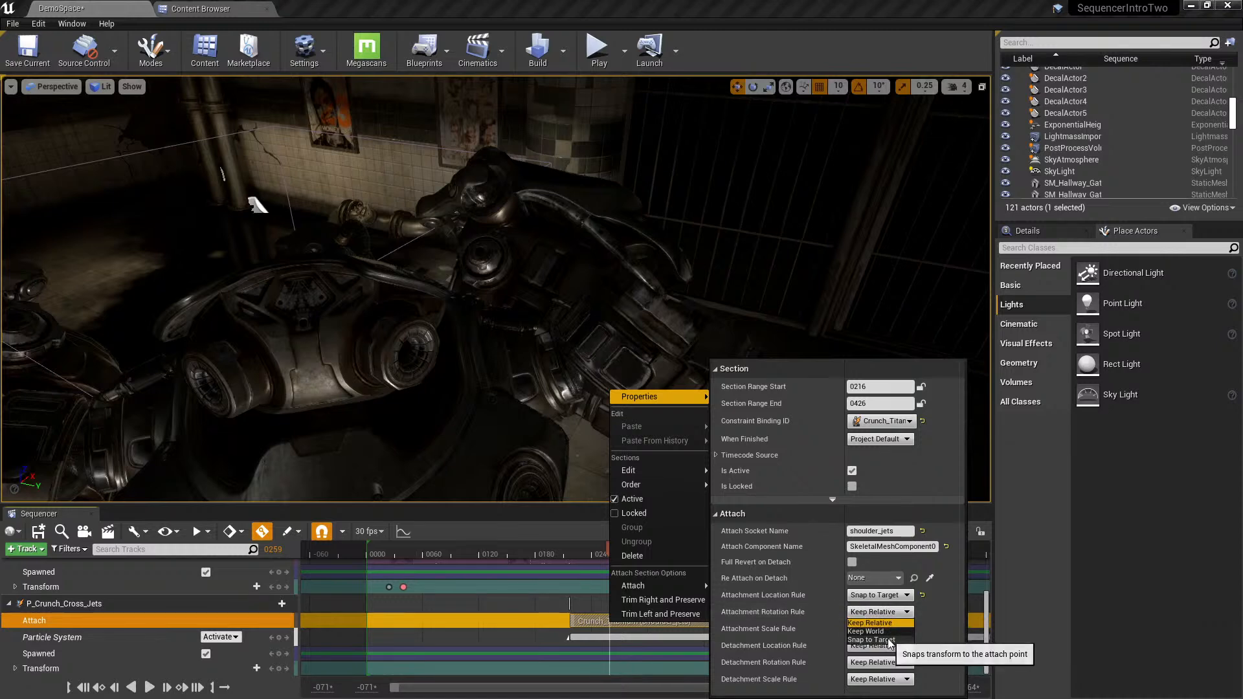
left_click(890, 629)
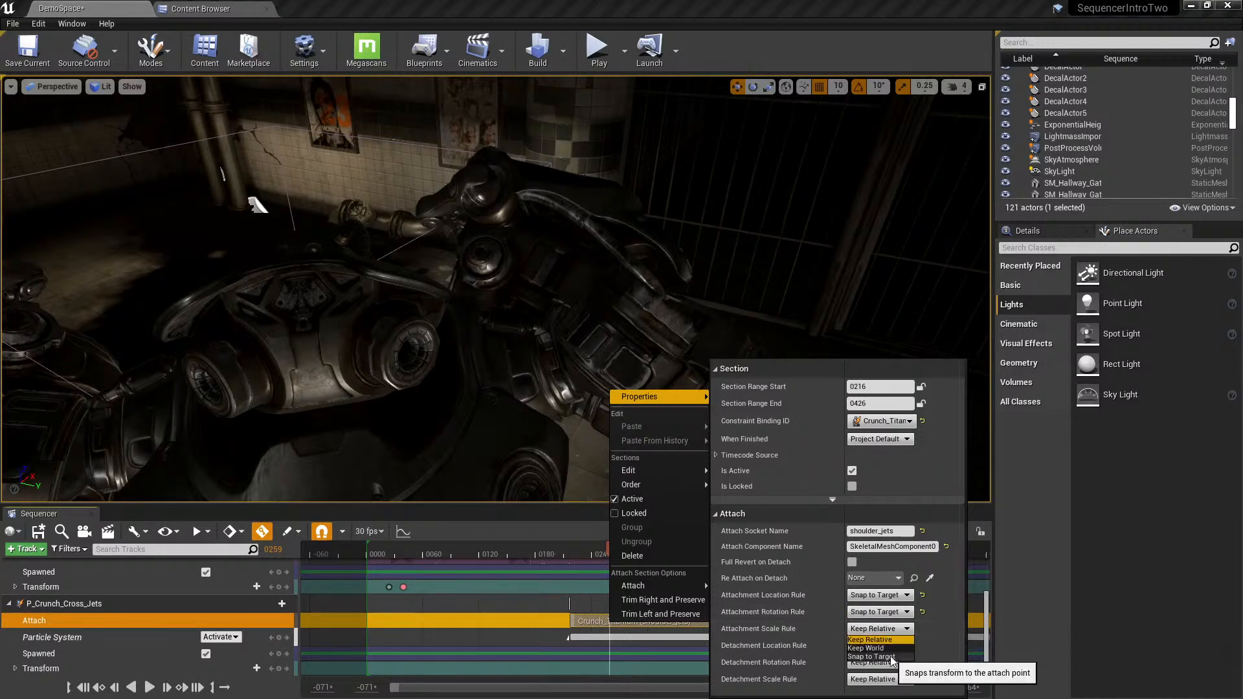
left_click(892, 657)
left_click_drag(584, 553, 609, 559)
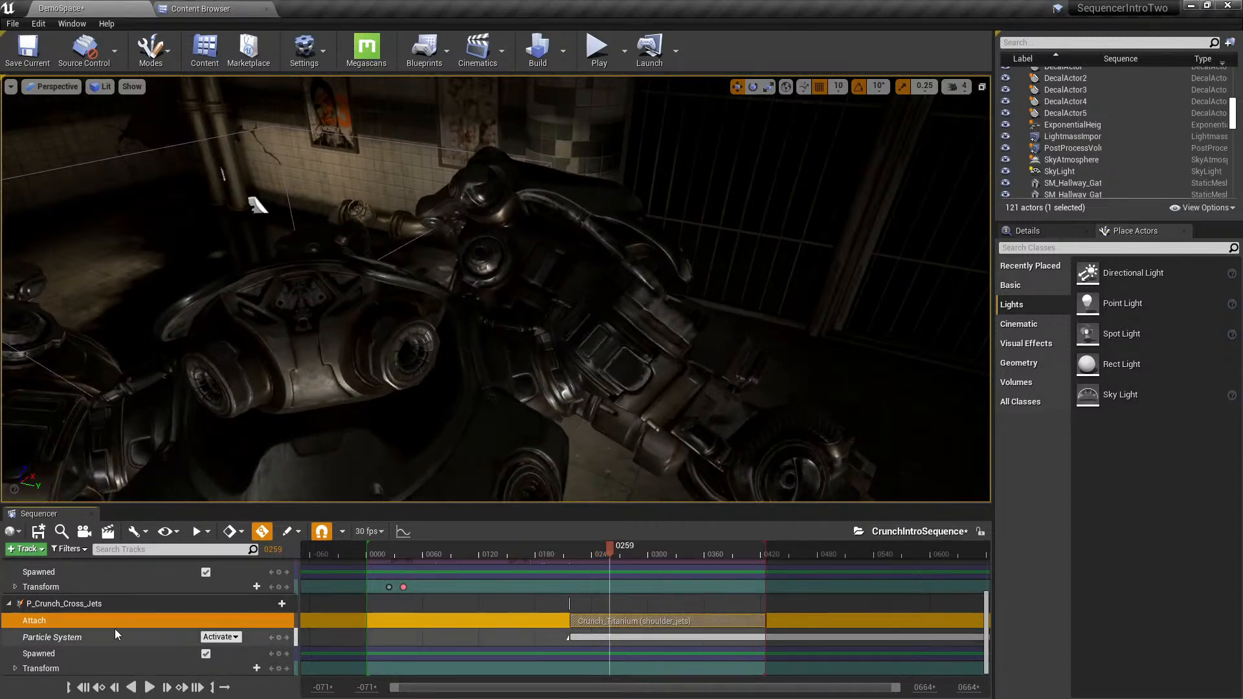
- Align the attached P_Crunch_Cross_Jets emitter with Crunch_Titanium's back thrusters, at location about -0.74, -7.02, -19.9 and rotation -90, -90, 0
left_click(122, 604)
left_click(1027, 230)
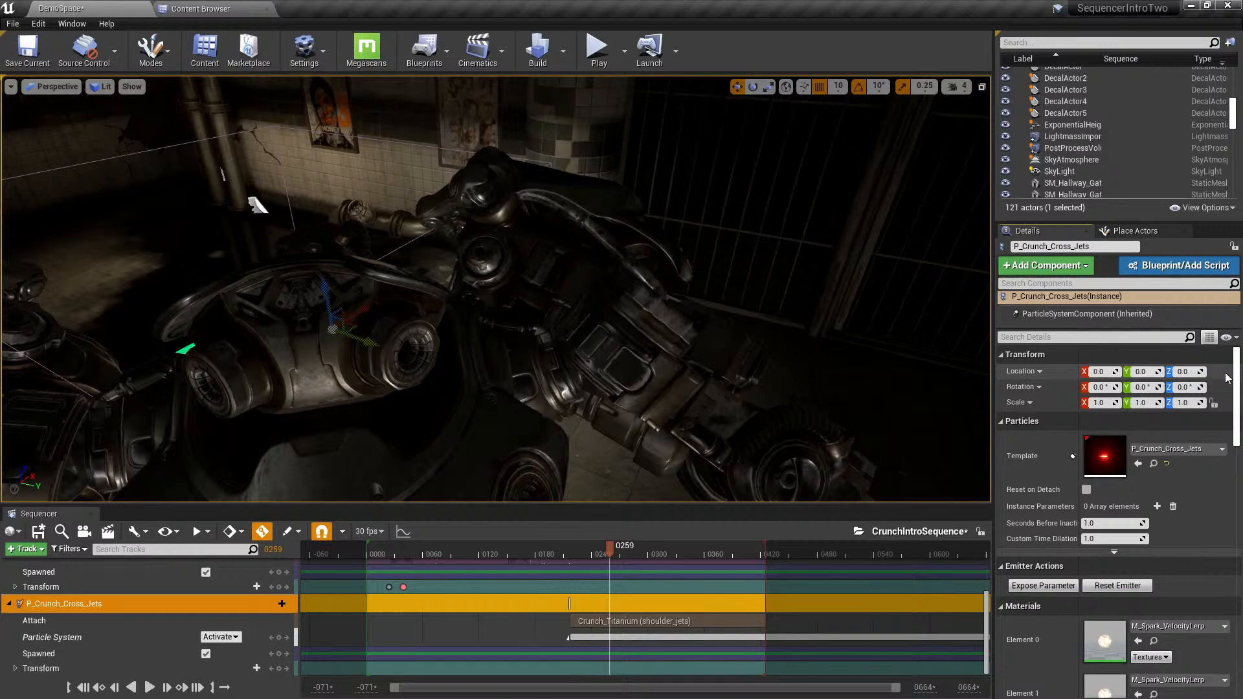
left_click_drag(605, 553, 580, 565)
right_click_drag(569, 388, 638, 359)
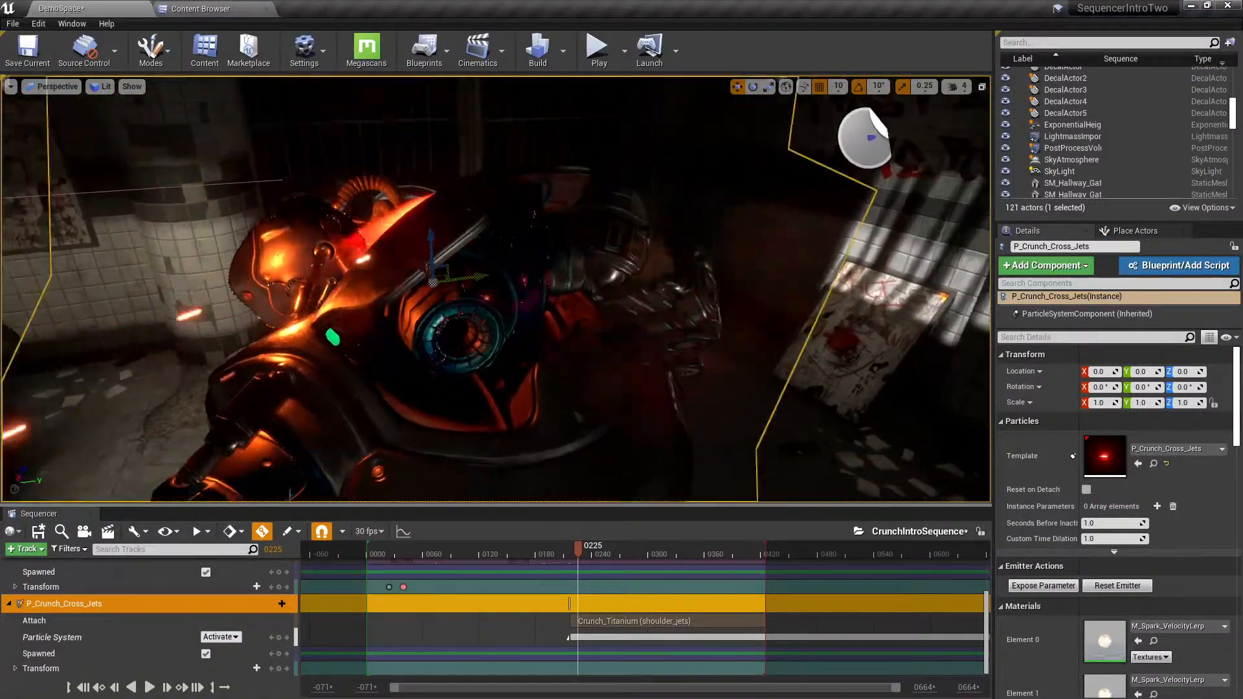
right_click_drag(637, 359, 686, 356)
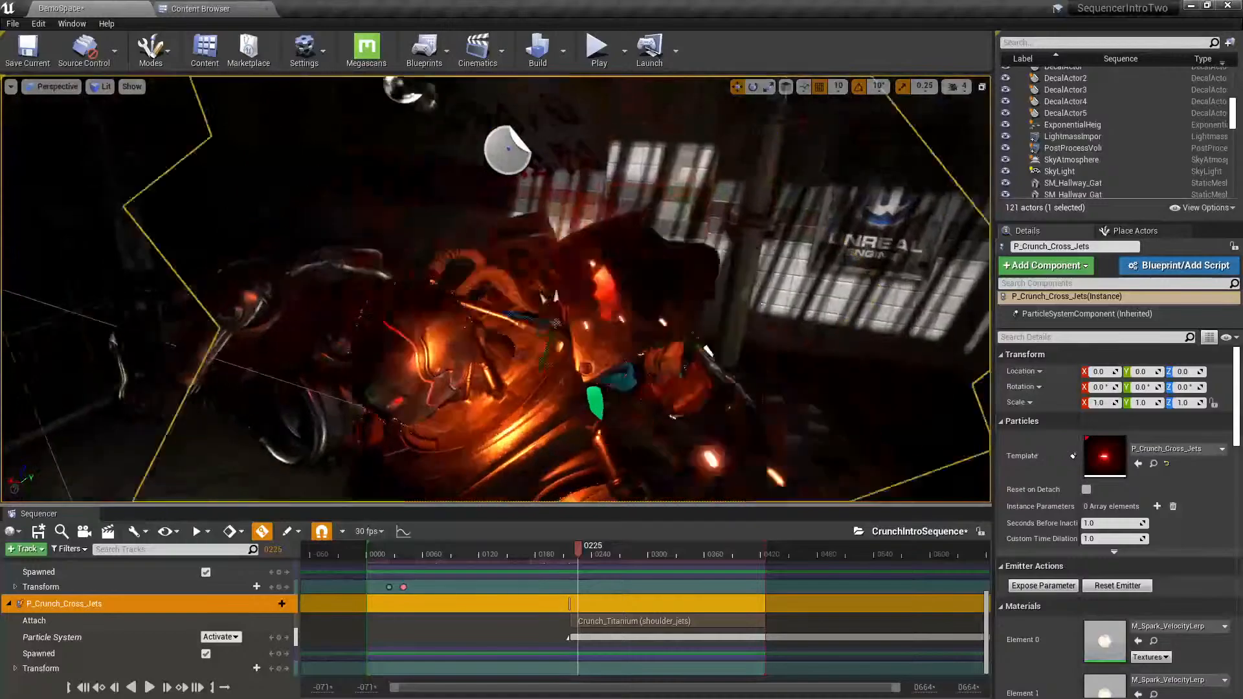
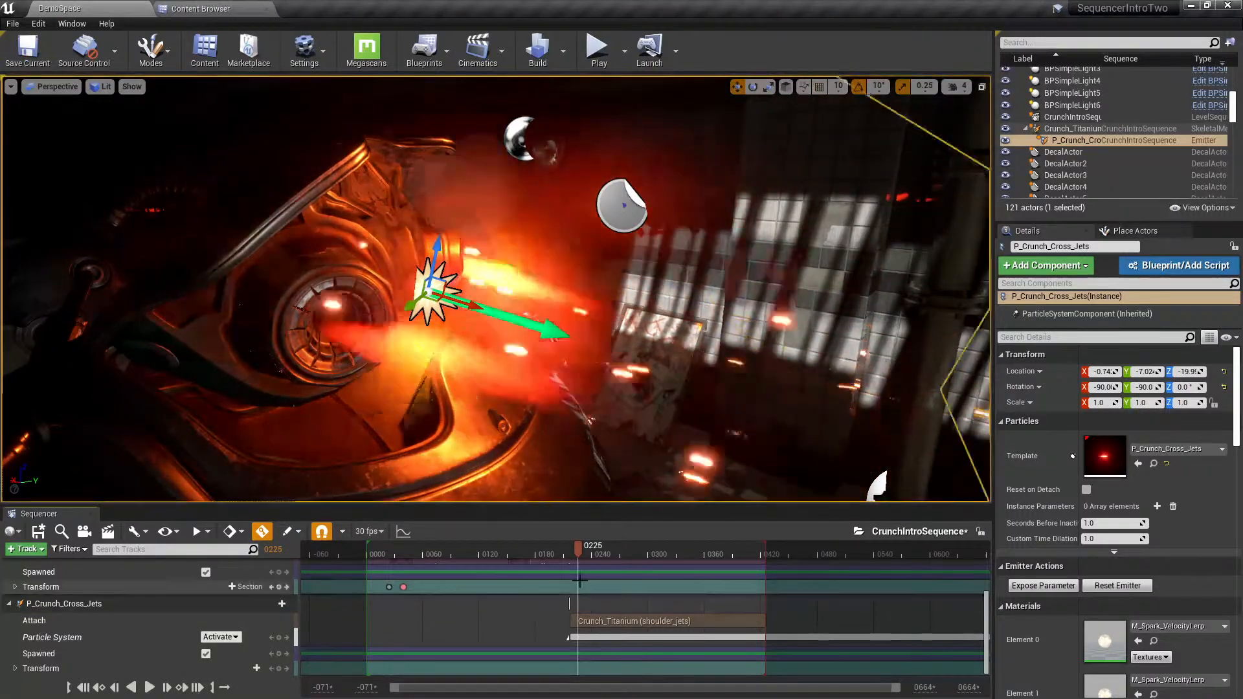
- Key the Particle System track of P_Crunch_Cross_Jets as Deactivate at frame 357 and collapse the emitter's tracks
left_click_drag(598, 553, 702, 580)
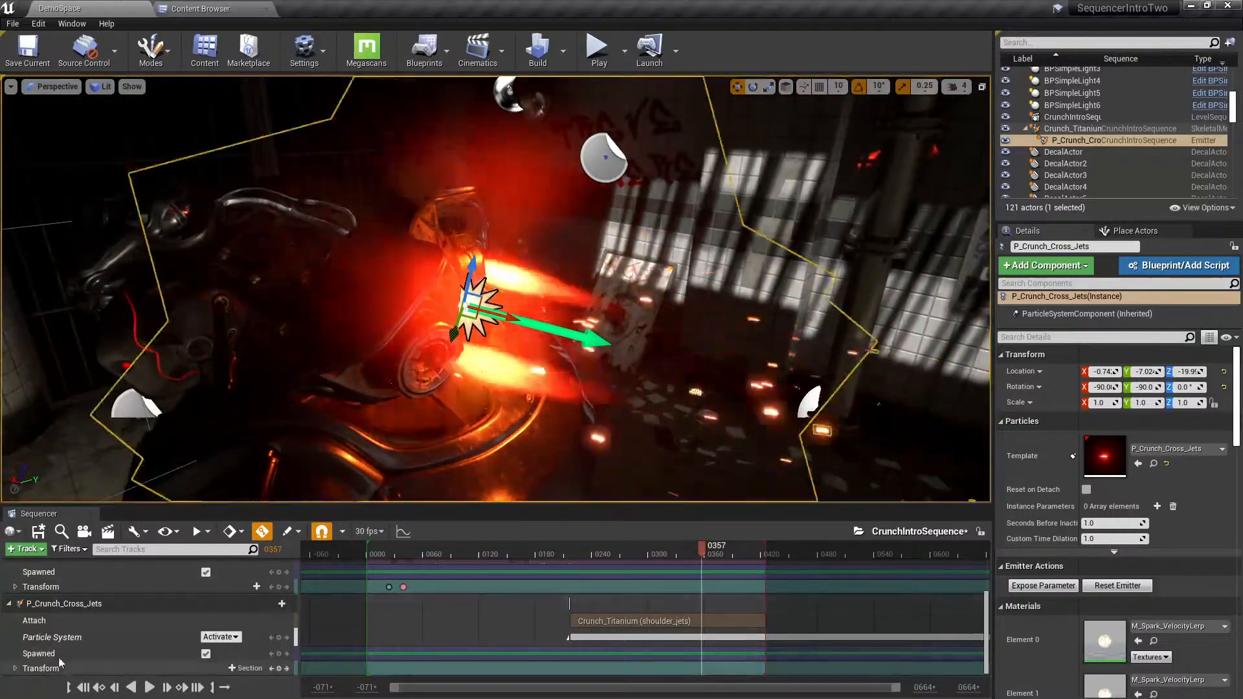
left_click(74, 638)
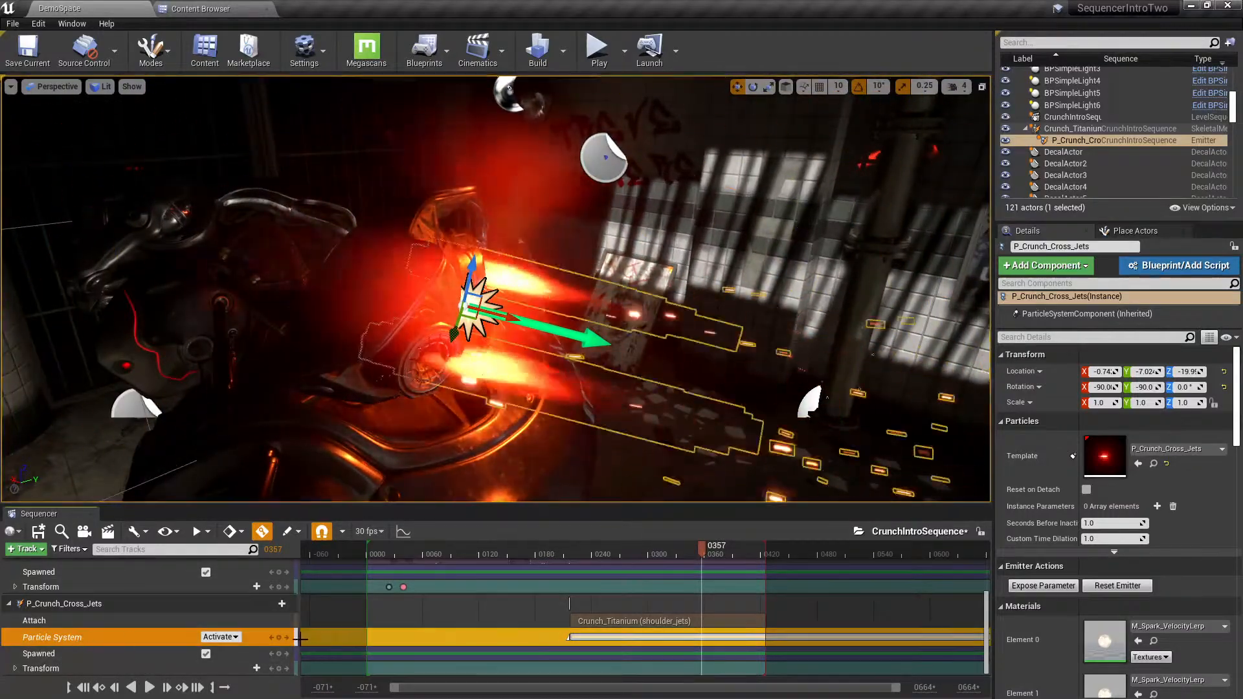
right_click(700, 638)
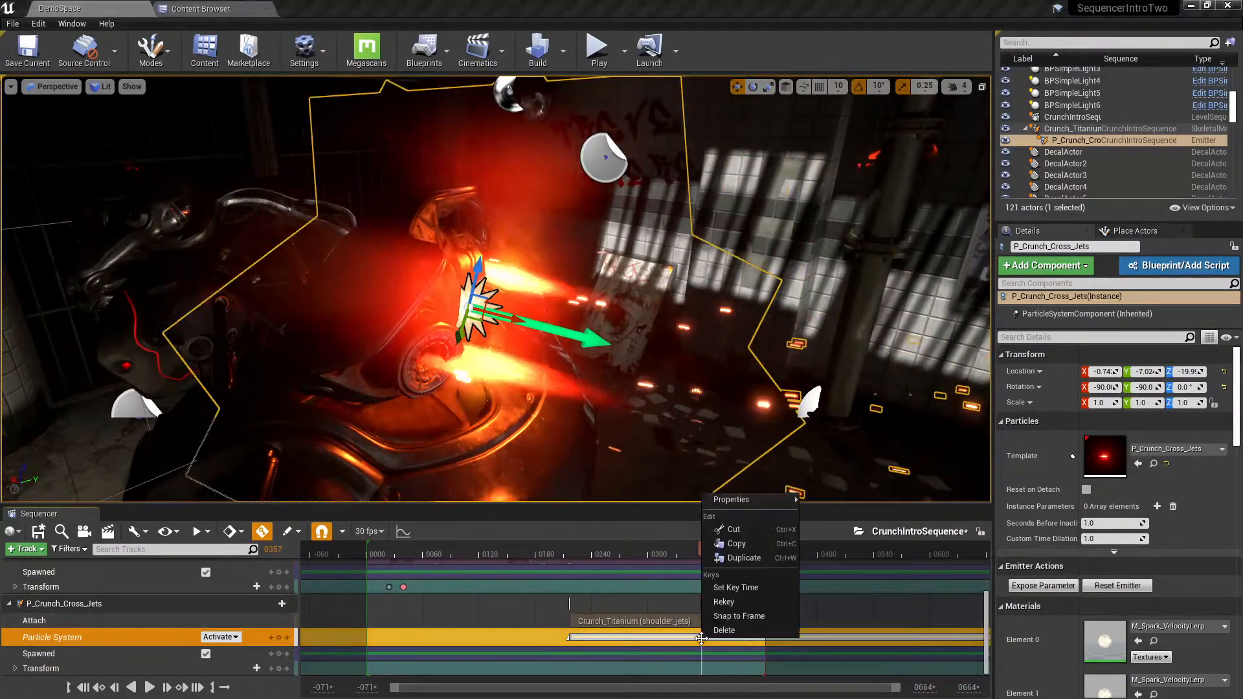
left_click(220, 637)
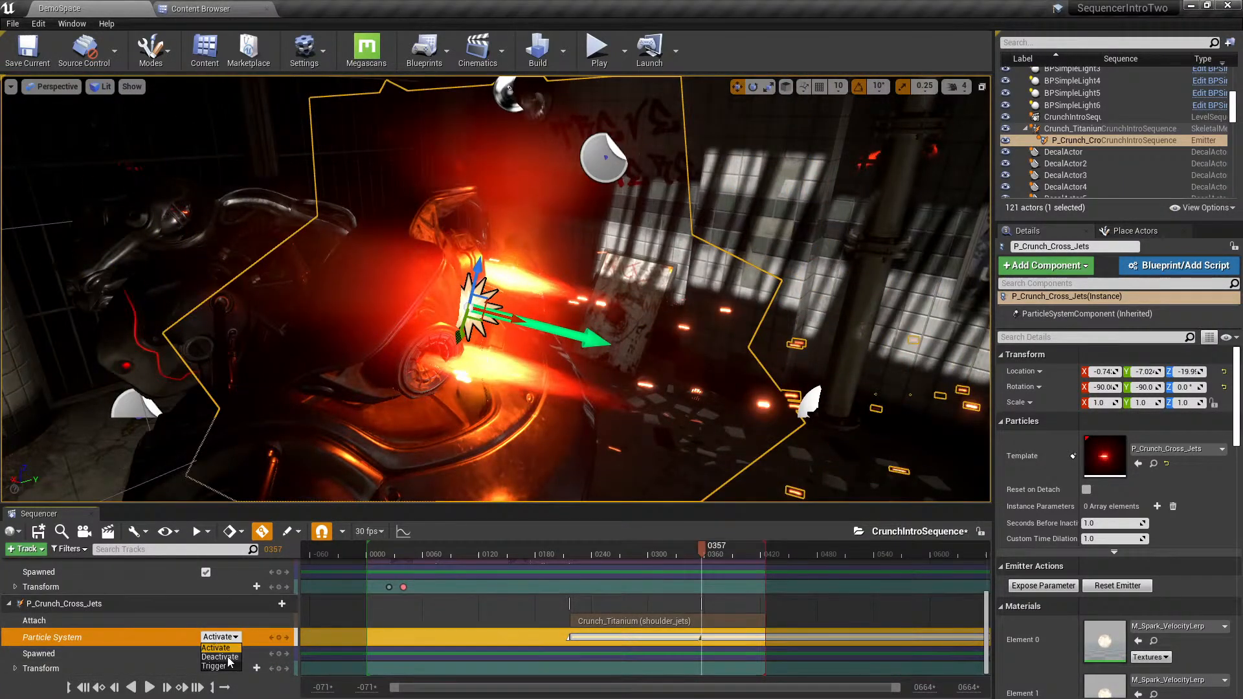
left_click(229, 657)
left_click_drag(704, 550, 596, 568)
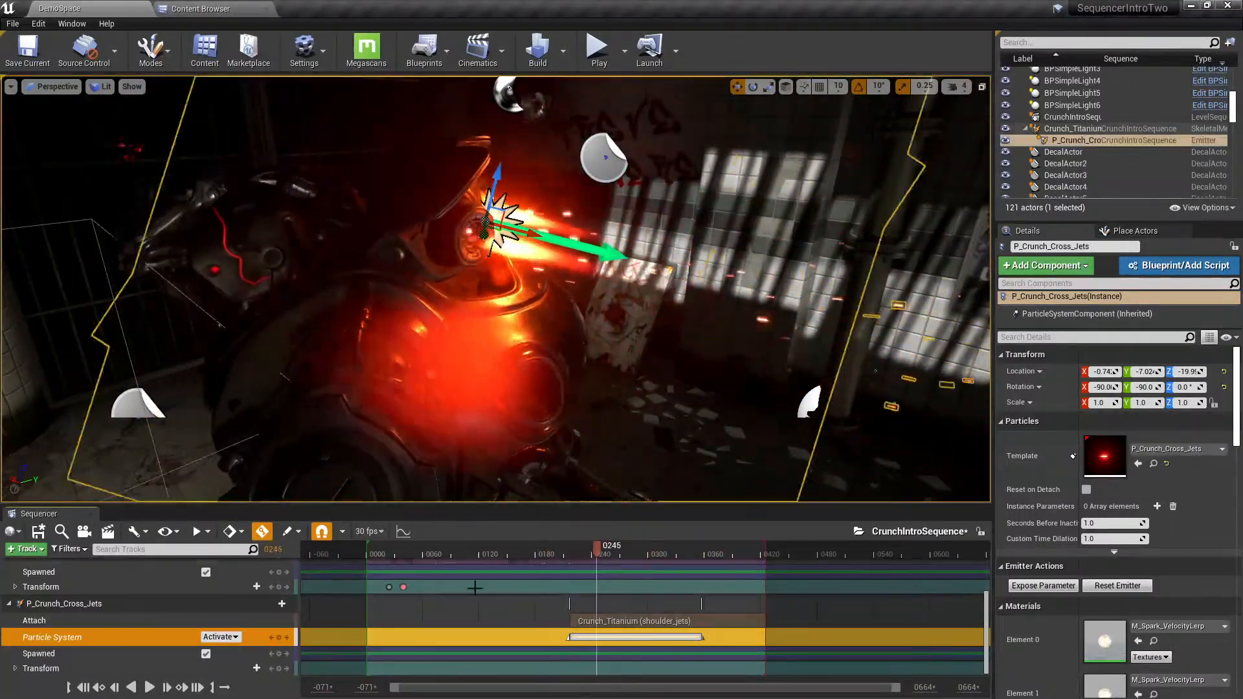
right_click_drag(272, 382, 352, 314)
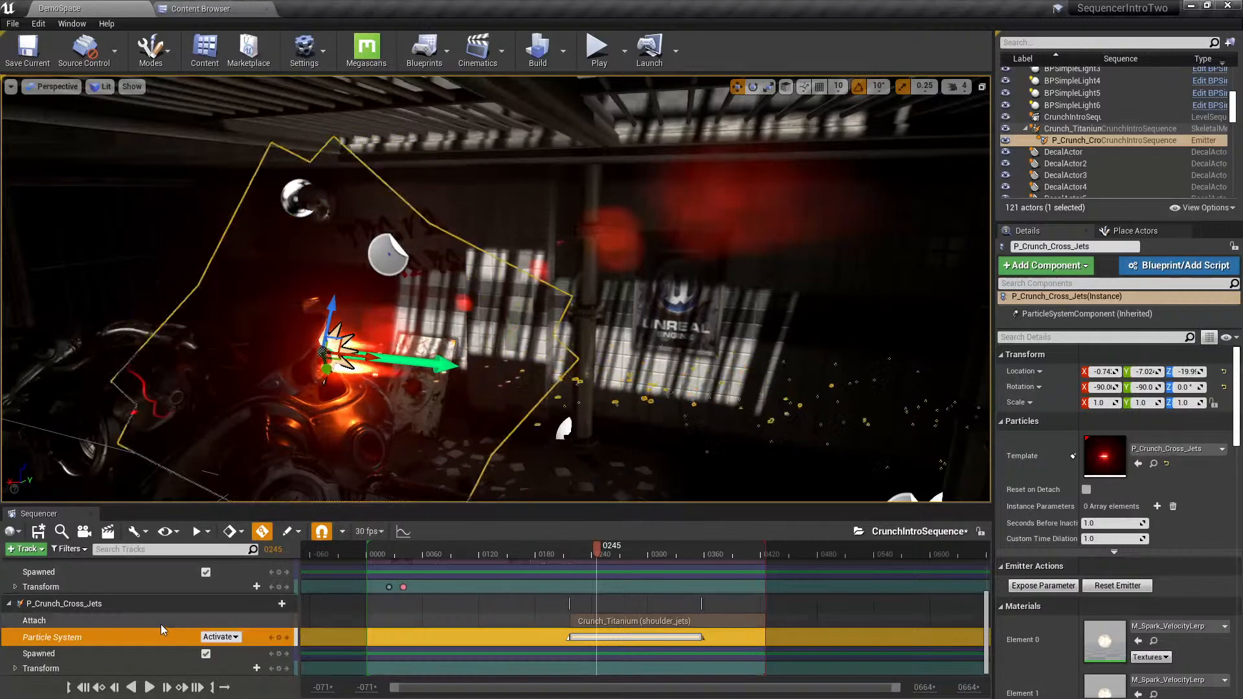
left_click(9, 603)
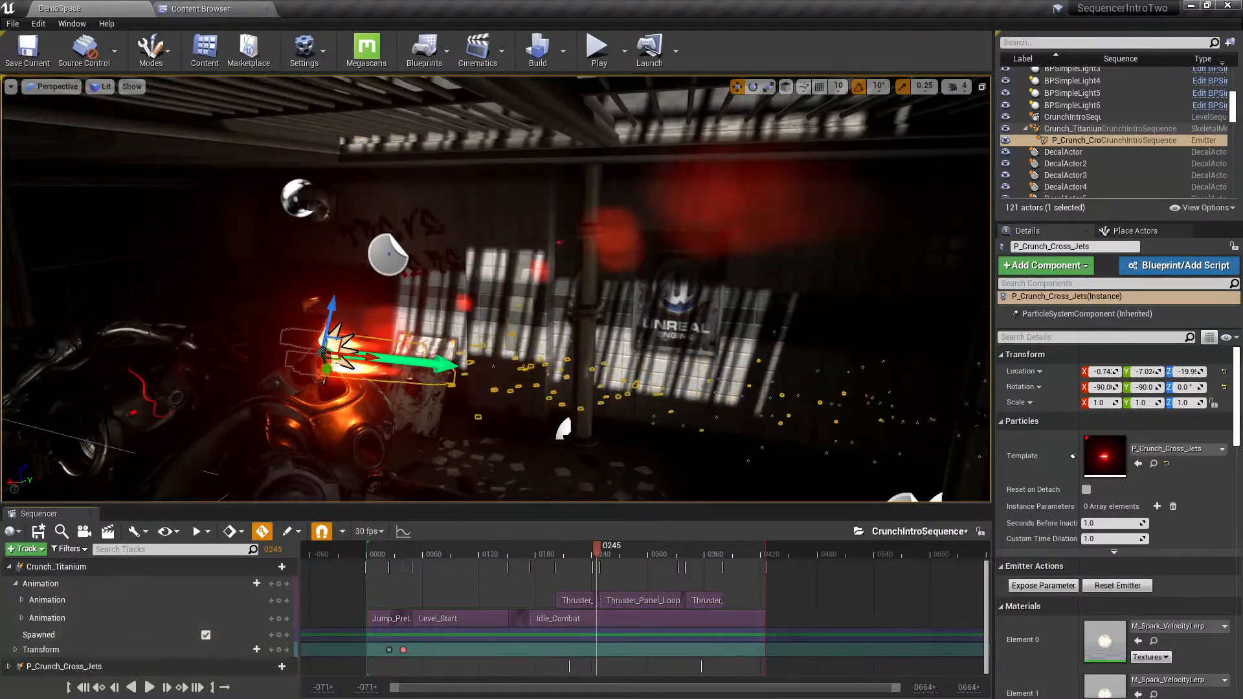
left_click(1038, 337)
type("ligh")
left_click(1188, 336)
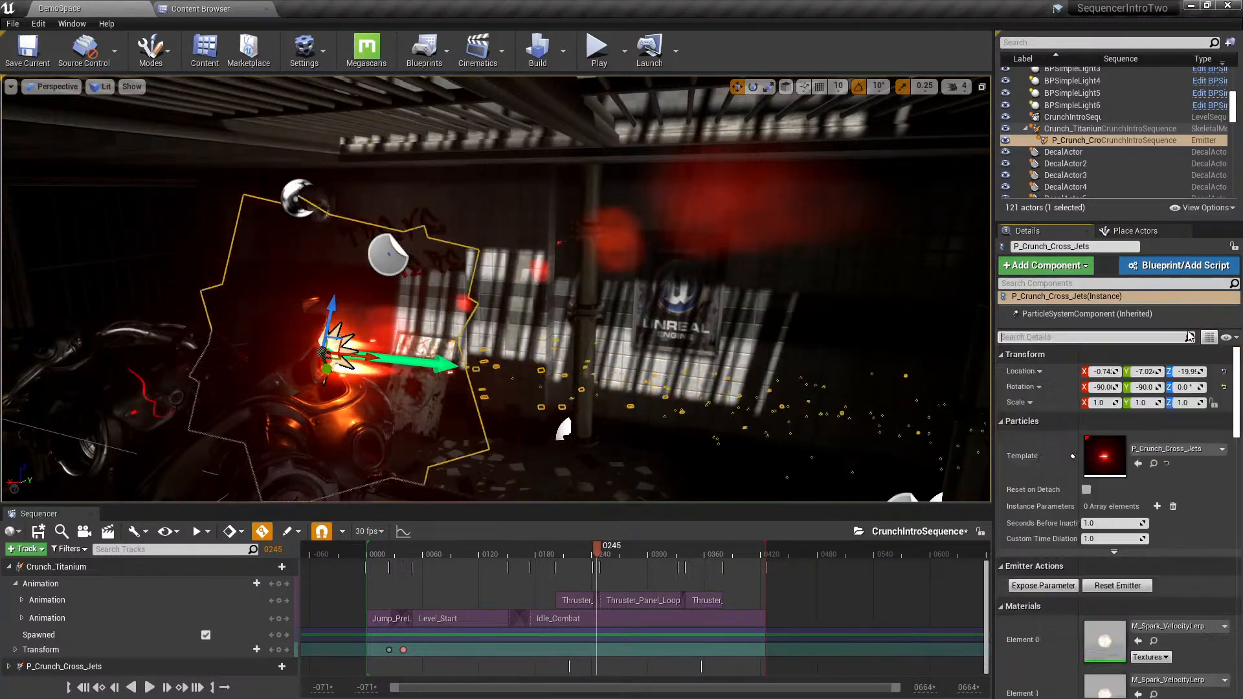
- Place a Point Light in the level behind Crunch_Titanium, near the jets, and add it to CrunchIntroSequence
left_click(1135, 230)
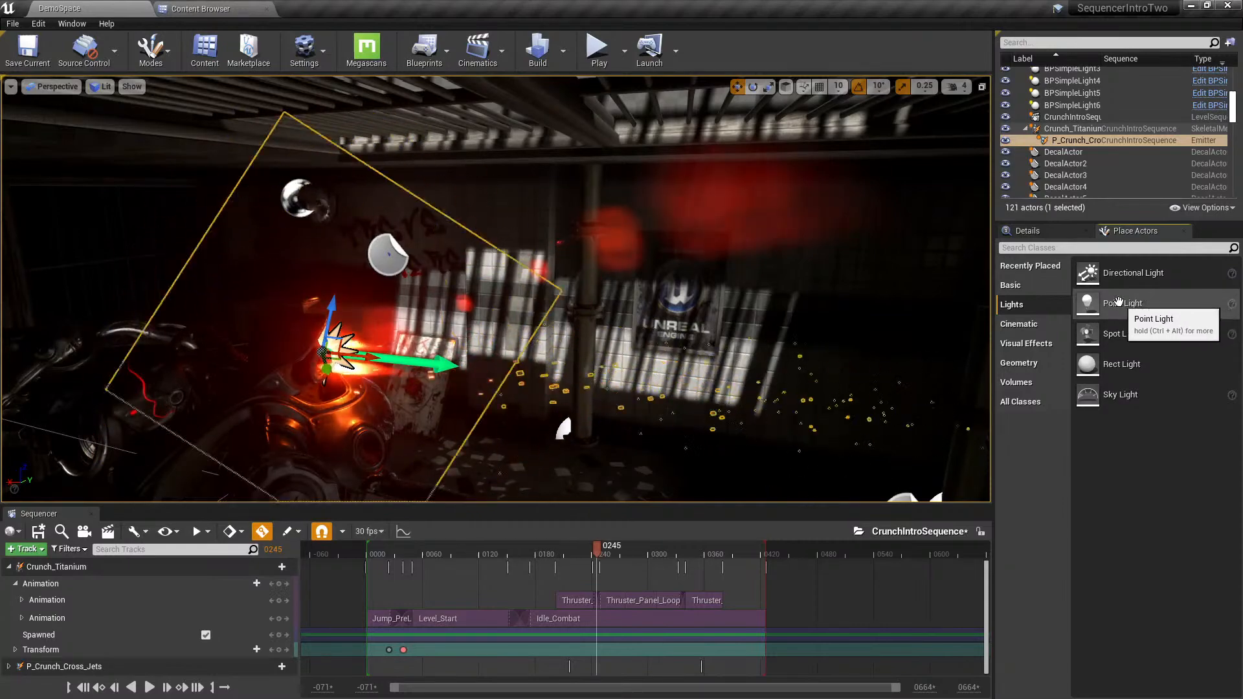
left_click_drag(1144, 306, 359, 405)
right_click_drag(638, 345, 521, 395)
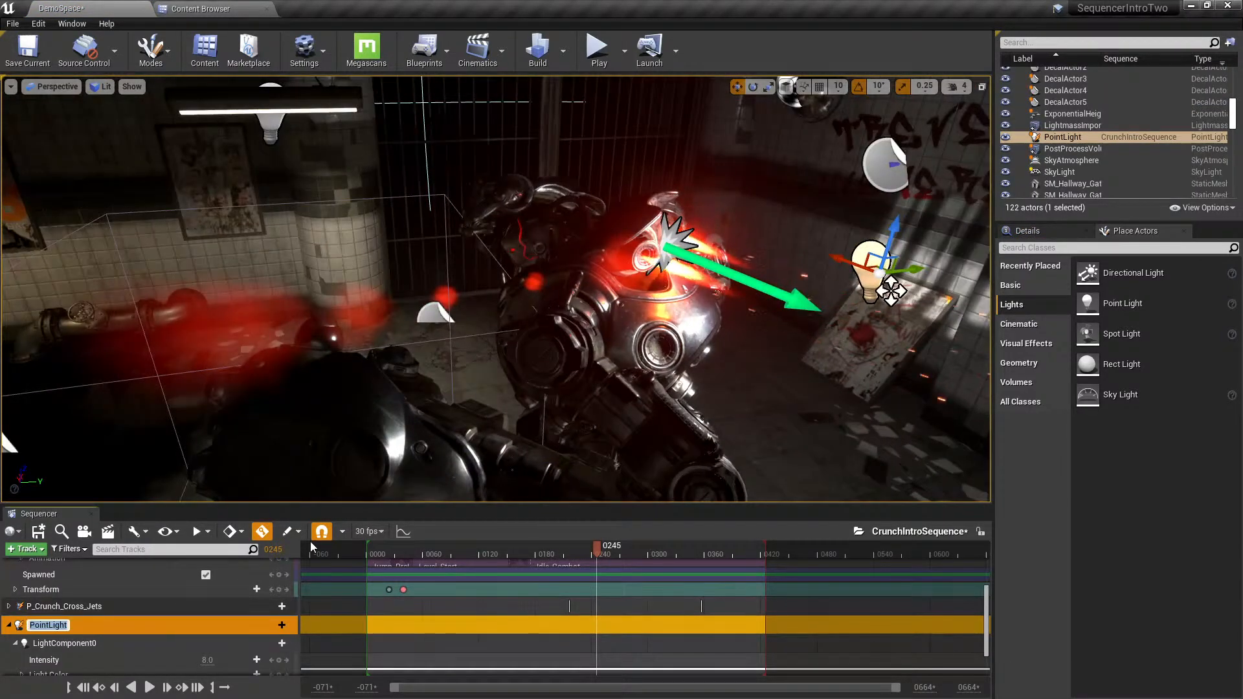
- Rename the new point light's track in the sequence to CrunchBrightLight
type("h")
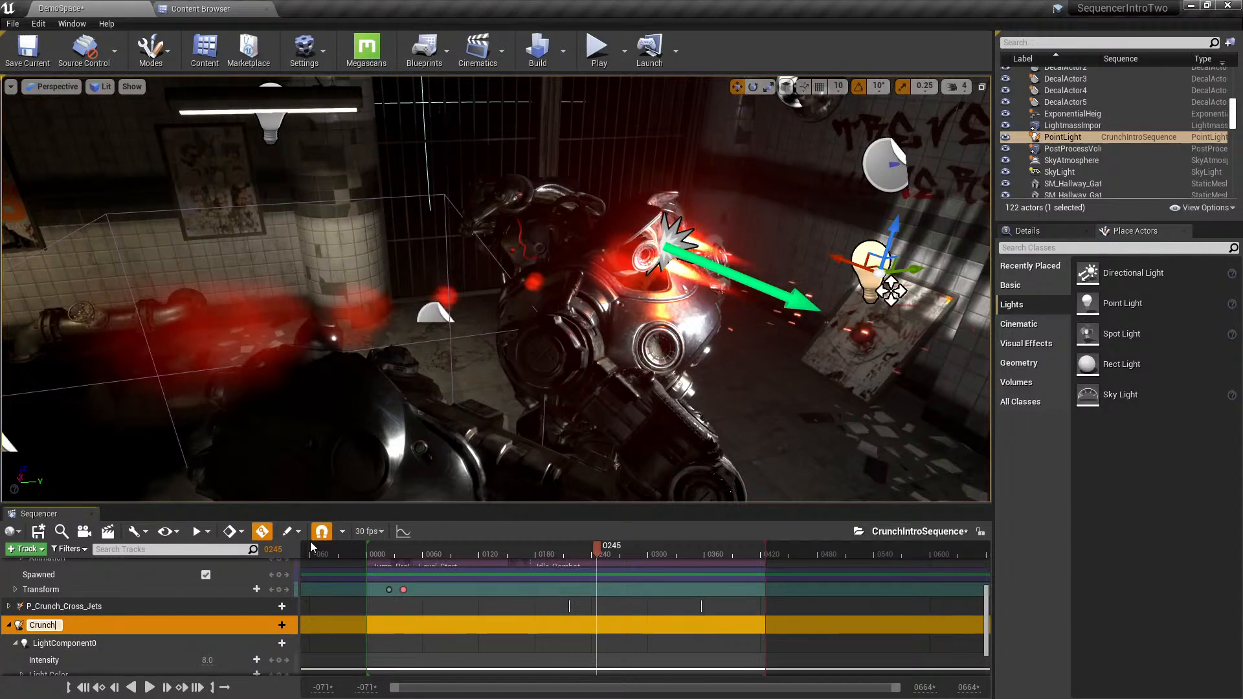
type("BrightL")
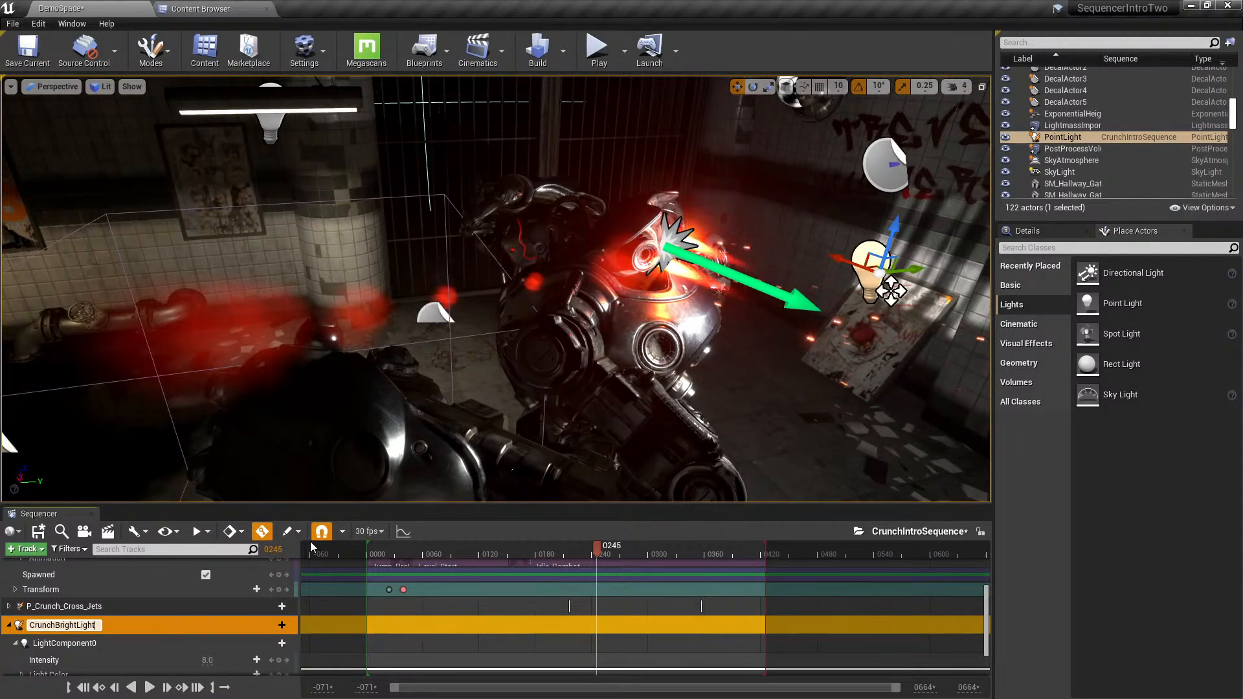
type("ight")
key("Return")
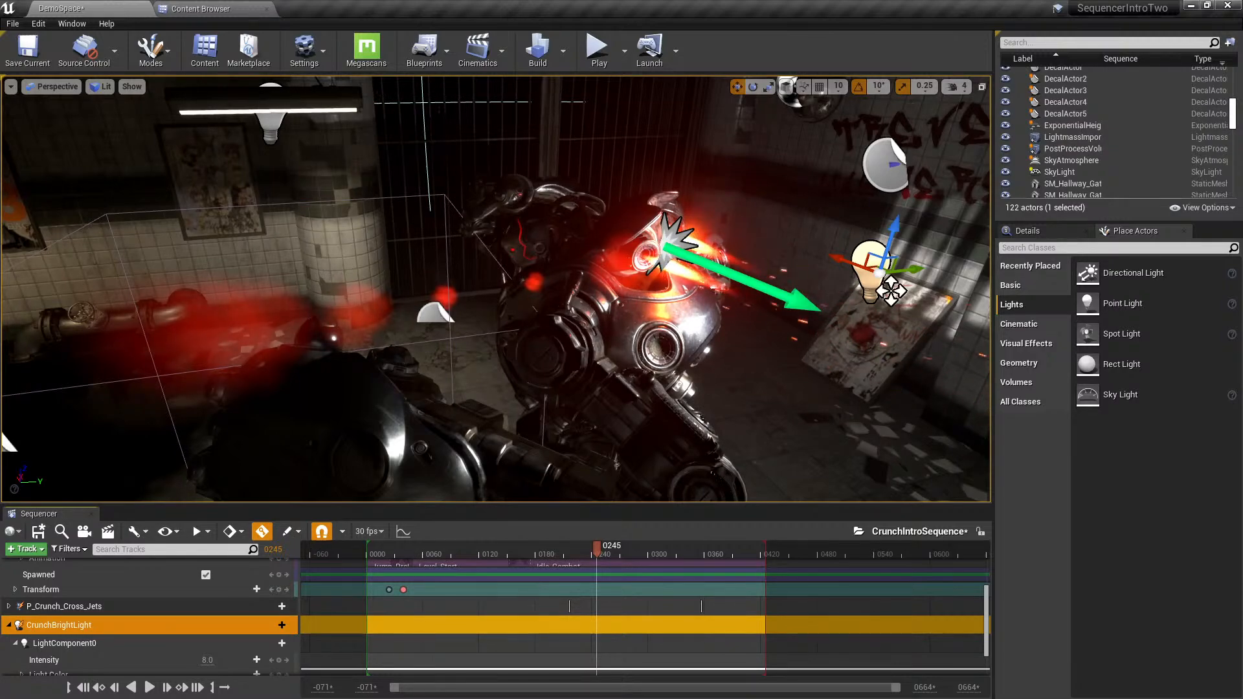
- Raise CrunchBrightLight's Intensity to about 156.49 in the sequence
right_click_drag(533, 288, 493, 286)
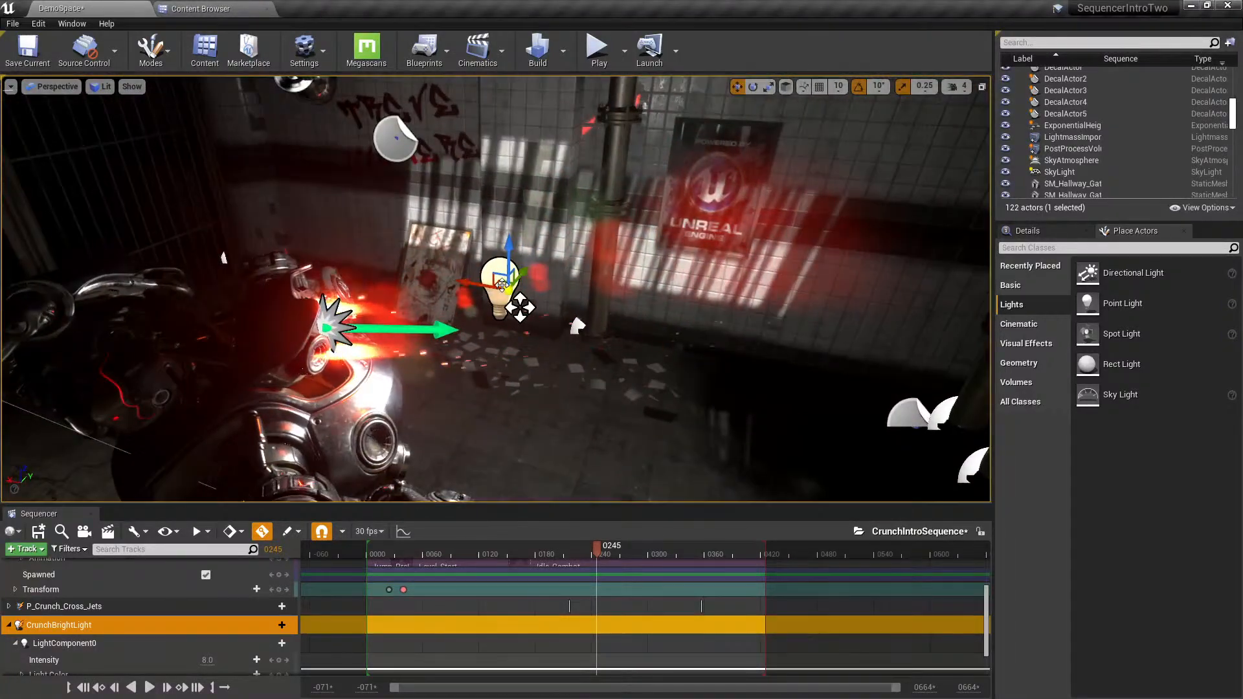
mouse_move(474, 379)
right_mouse_down()
mouse_move(476, 324)
mouse_move(469, 388)
mouse_move(467, 349)
mouse_move(460, 379)
mouse_move(492, 362)
mouse_move(456, 388)
right_mouse_up()
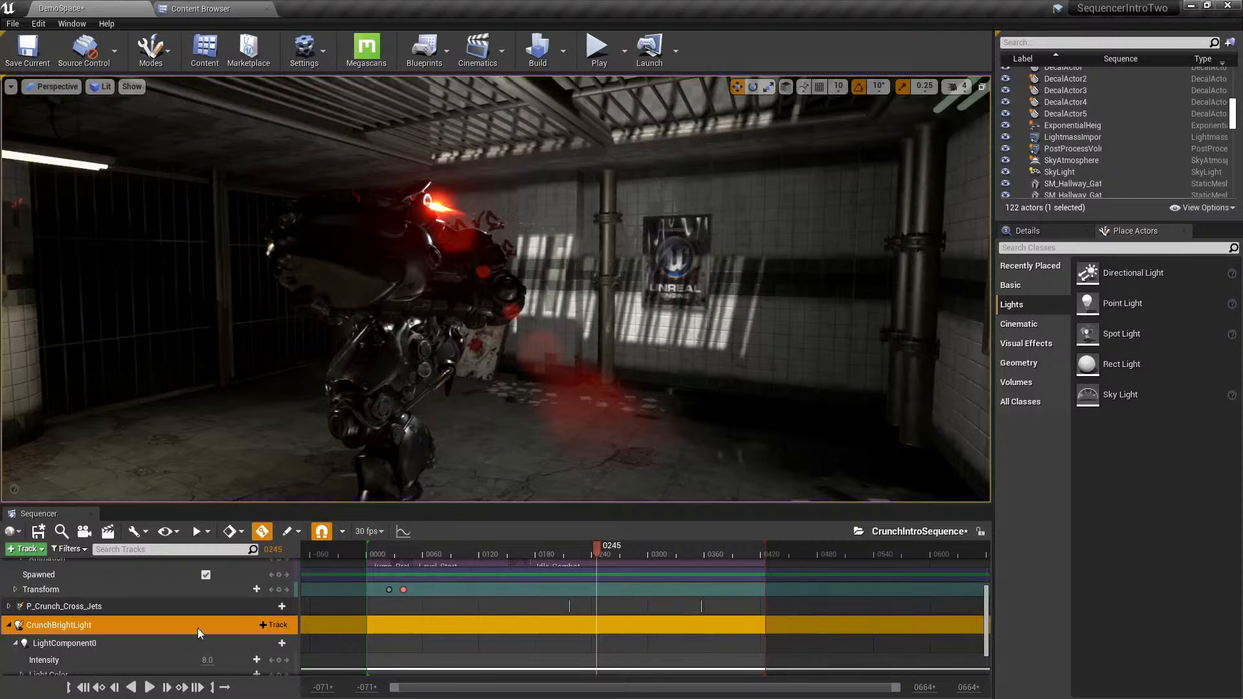
scroll(194, 635, "down", 2)
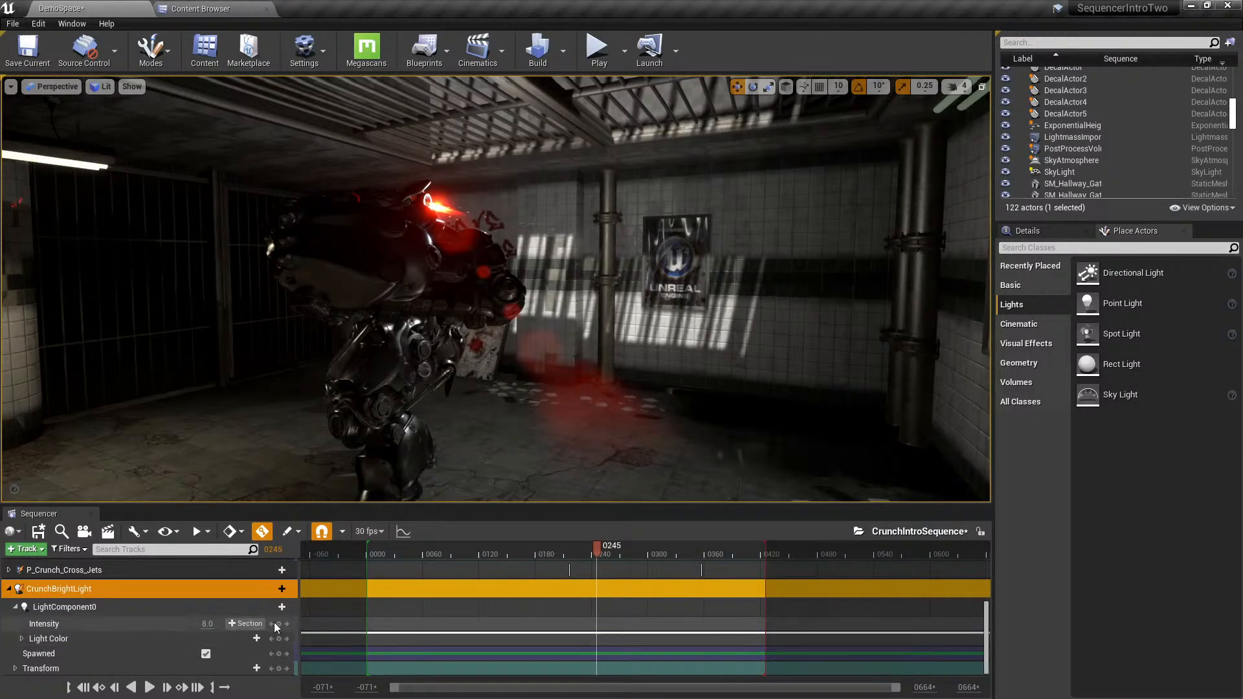
mouse_move(207, 623)
left_mouse_down()
mouse_move(246, 623)
mouse_move(226, 623)
left_mouse_up()
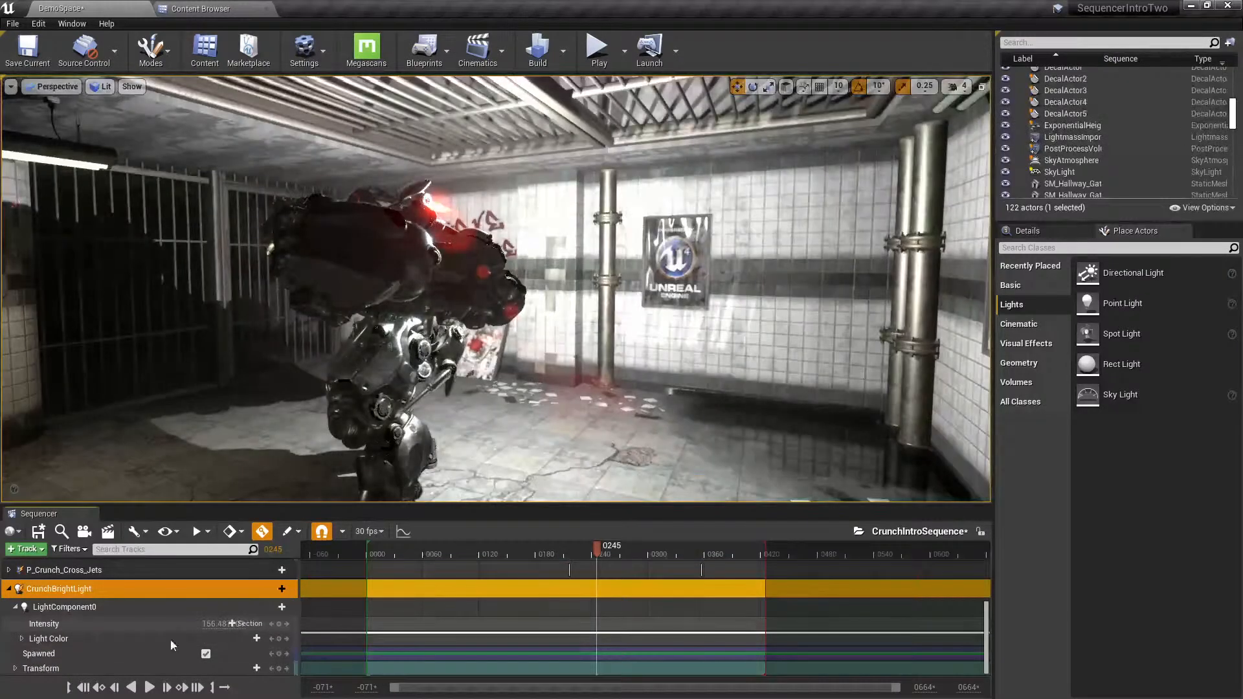
- Expand CrunchBrightLight's Light Color track into its R, G, B and A channels
left_click(24, 641)
left_click(21, 638)
scroll(134, 635, "down", 2)
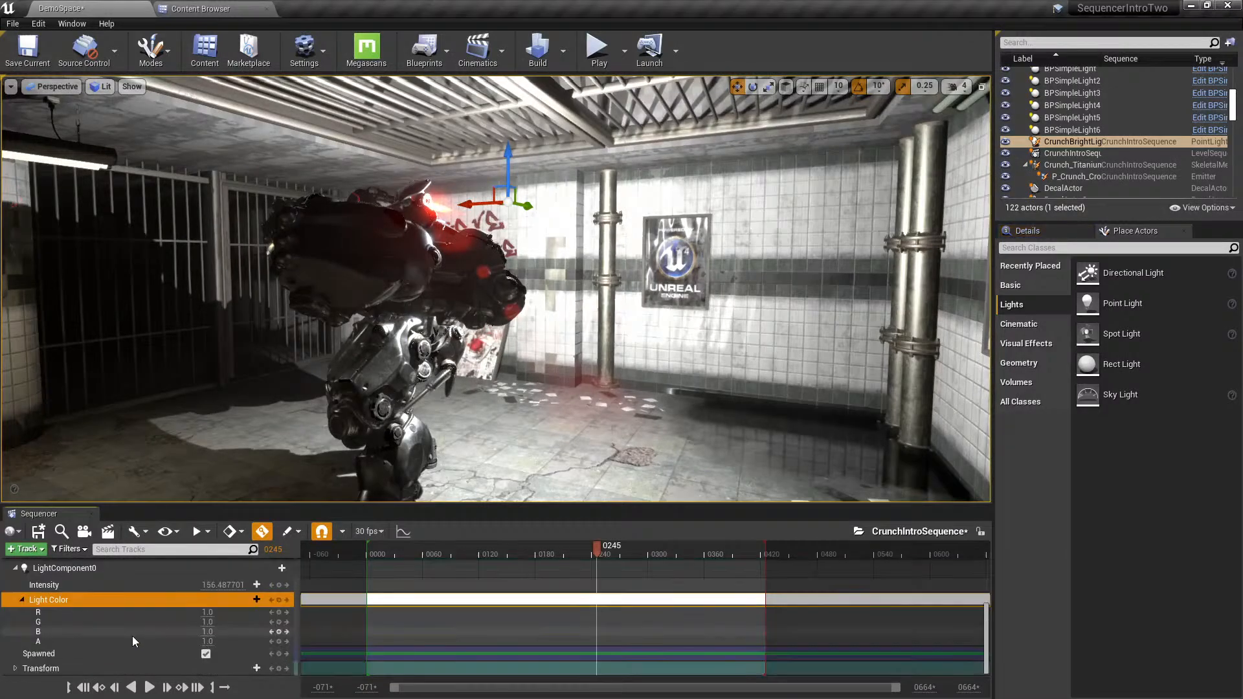
scroll(421, 606, "up", 3, "ctrl")
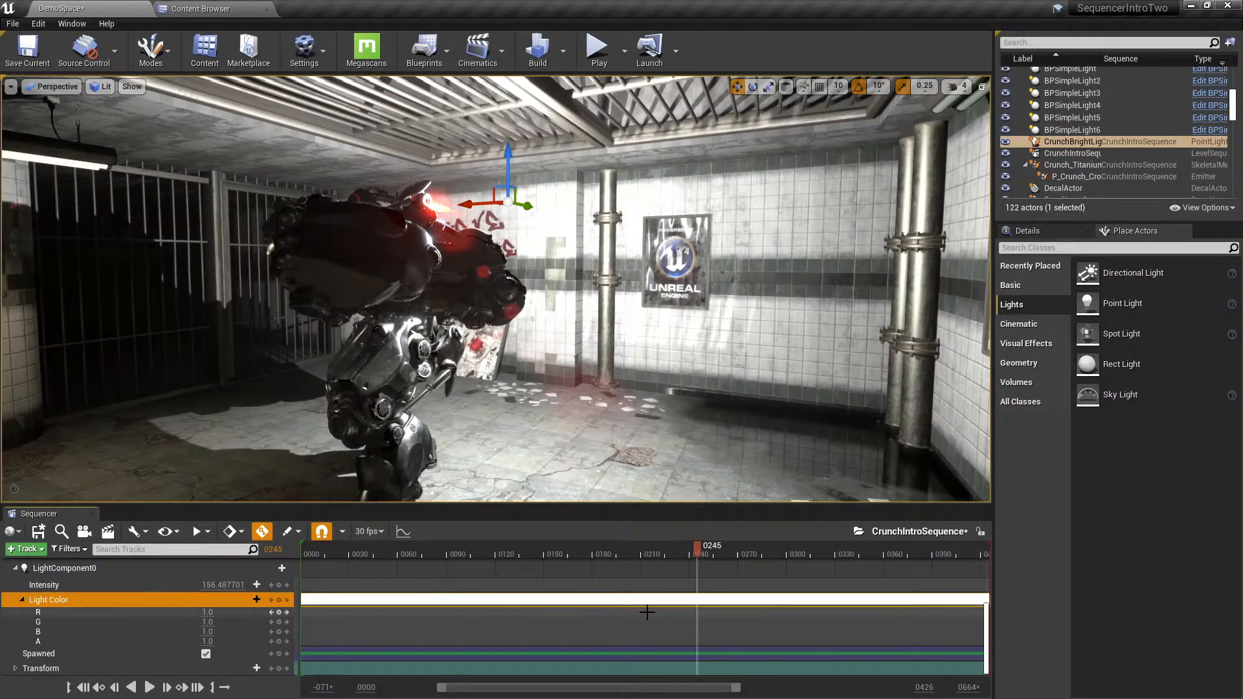
- Set the light colour of CrunchBrightLight to a saturated orange, hex sRGB FF7C00
left_click(1025, 232)
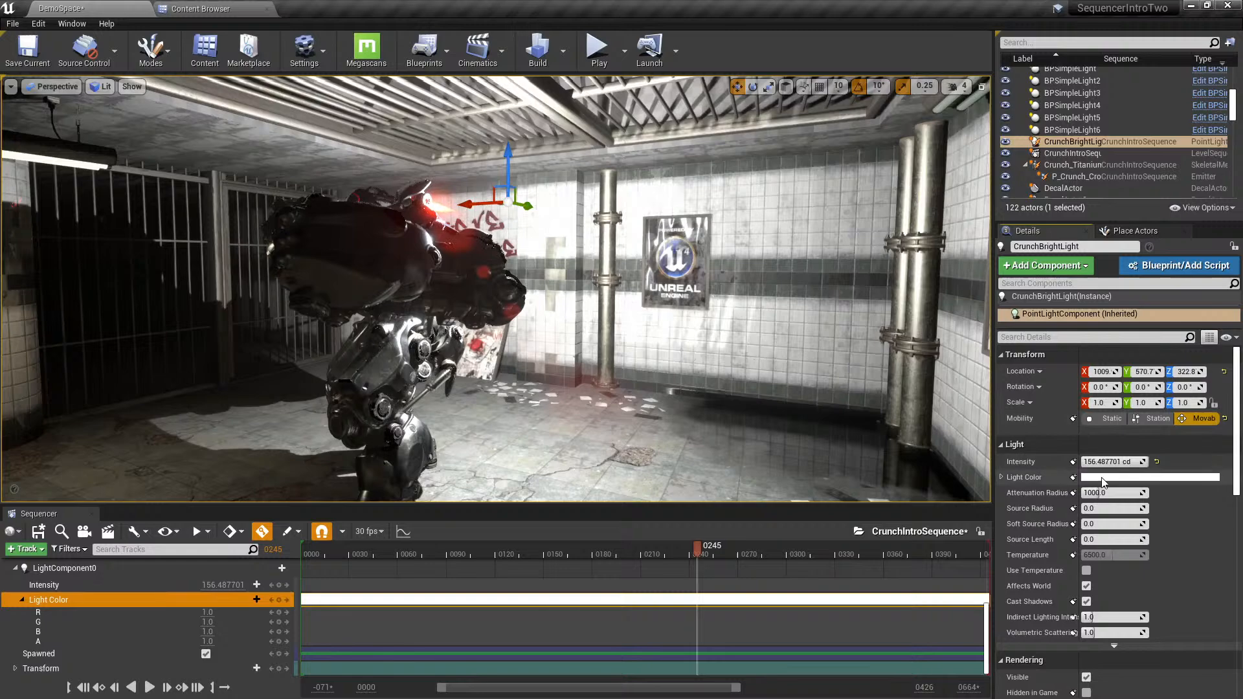
left_click(1103, 480)
left_click_drag(884, 444, 968, 476)
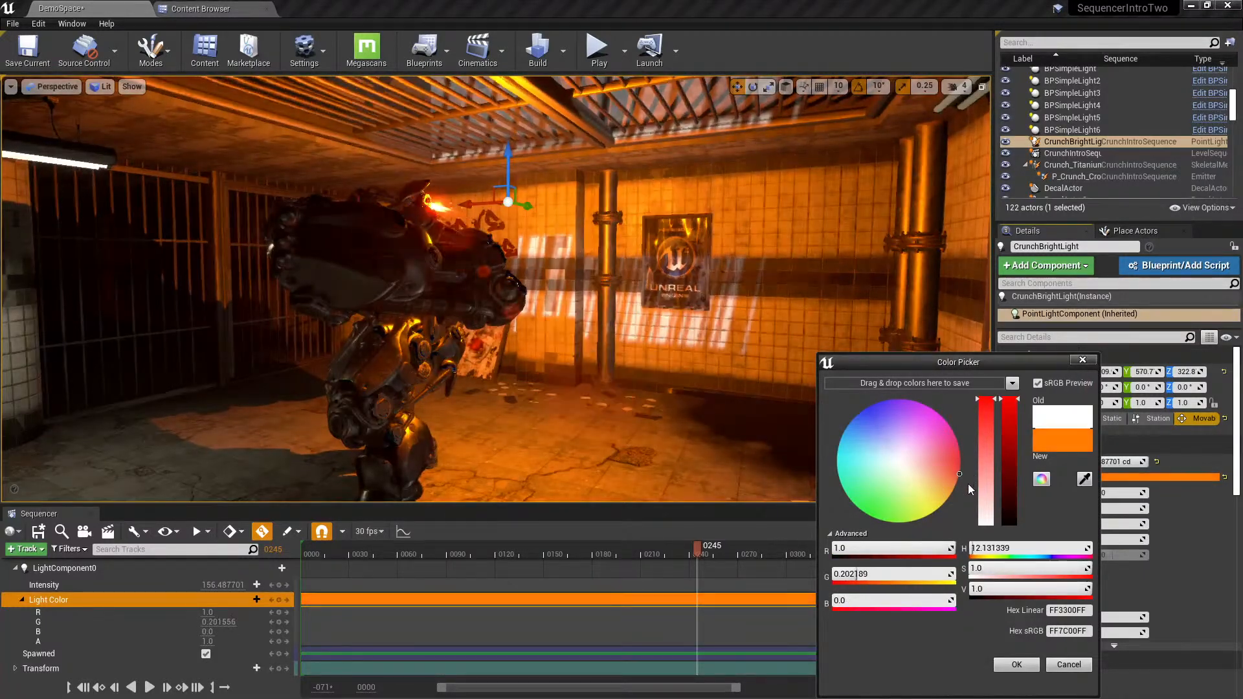
left_click(1016, 665)
- Key the light's intensity at frames 216 and 211, set it to 0 at frame 211, and play back the result
left_click_drag(577, 688, 578, 666)
scroll(601, 610, "up", 4)
scroll(635, 606, "down", 2)
scroll(638, 605, "up", 3)
scroll(644, 615, "down", 1)
scroll(644, 615, "up", 1)
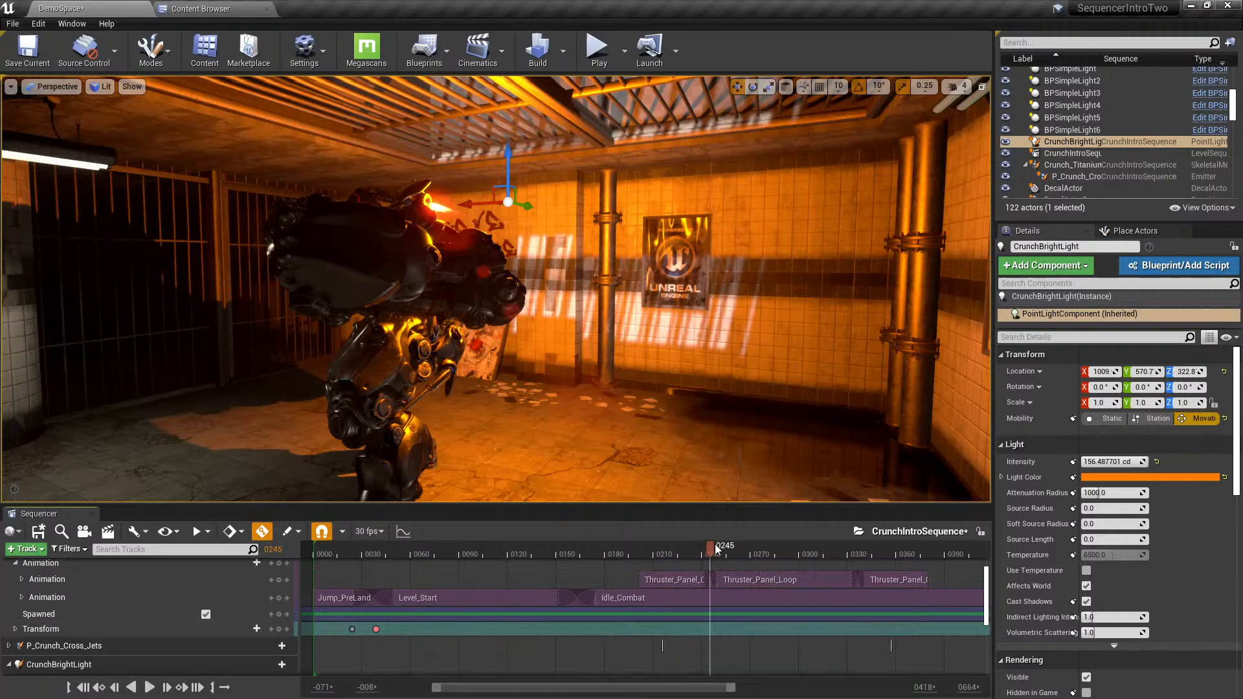
left_click_drag(711, 547, 664, 556)
scroll(701, 640, "down", 4)
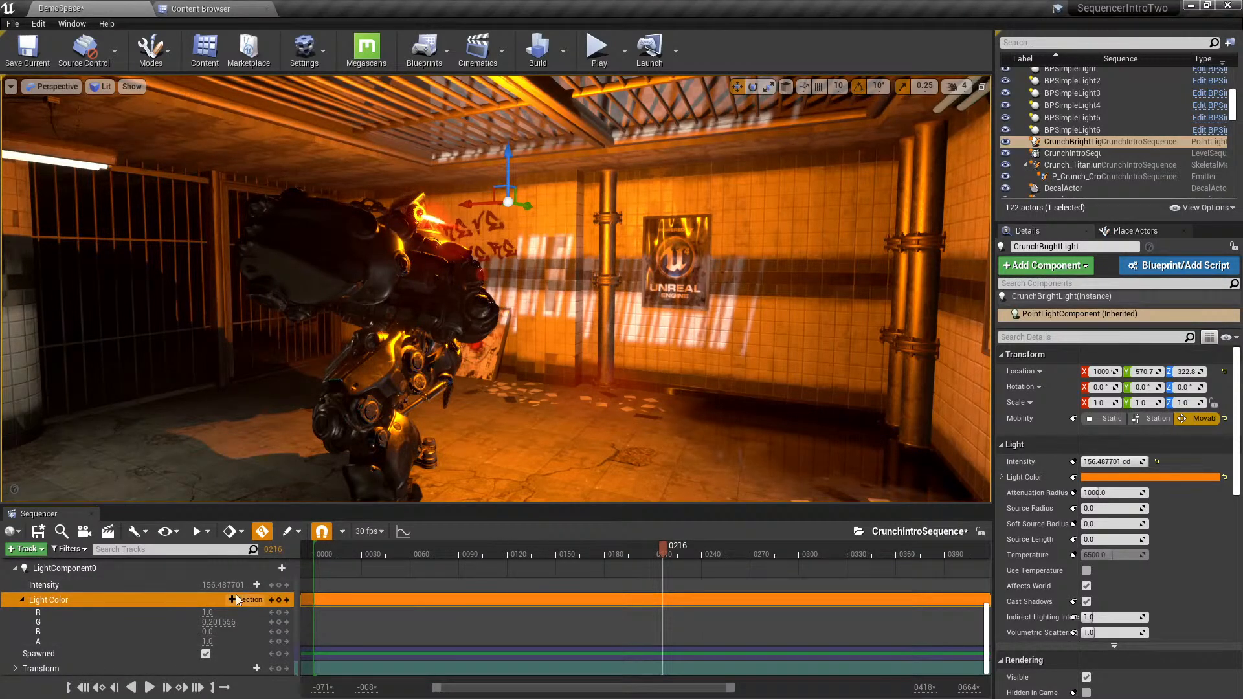
left_click(23, 601)
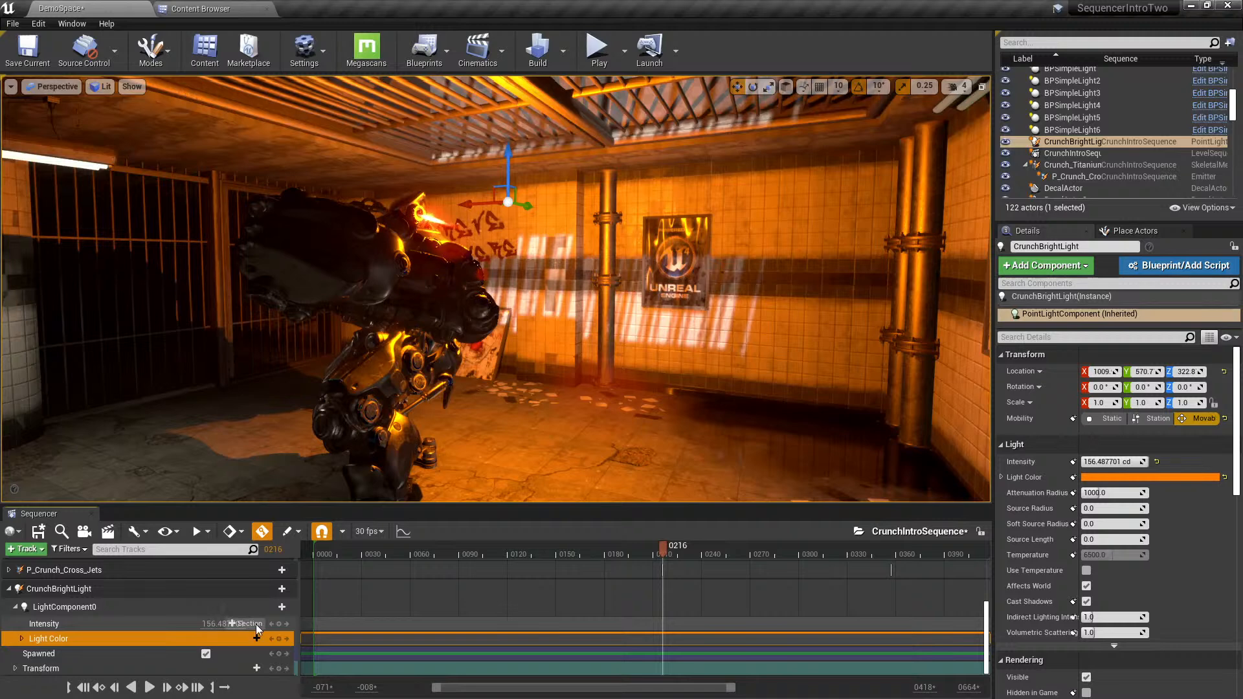
left_click_drag(662, 547, 655, 547)
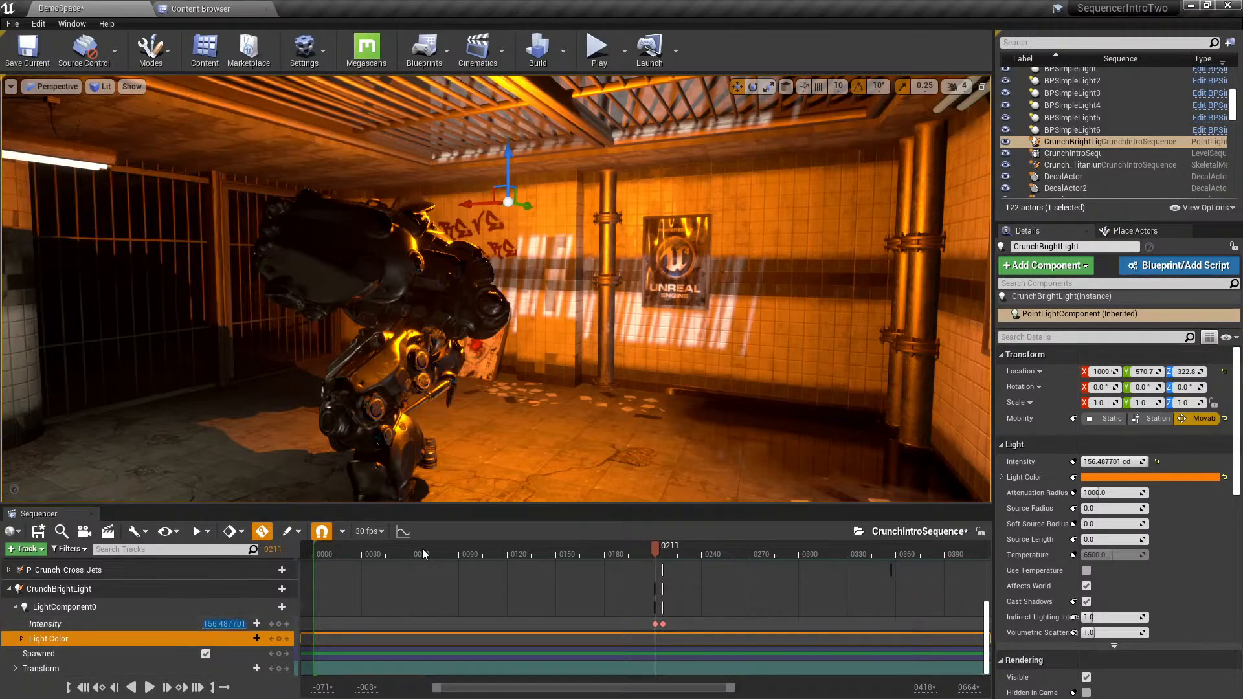
type("0")
key("Return")
left_click(609, 550)
key("space")
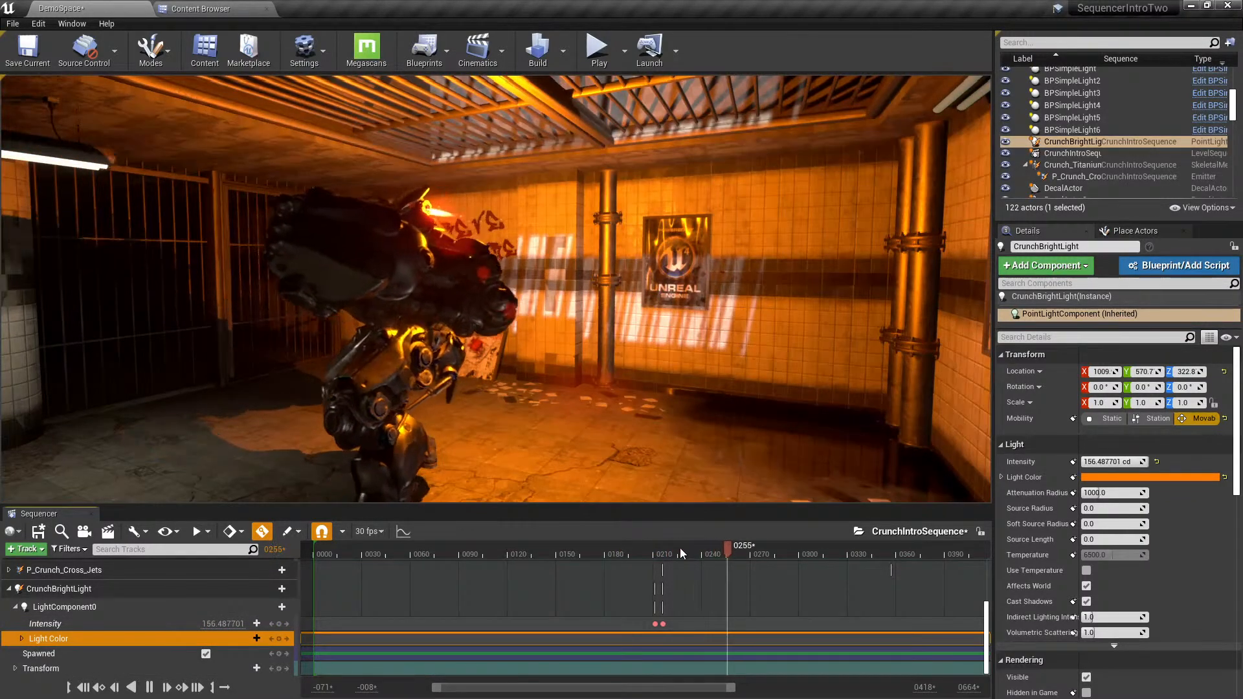
- Key the light's intensity at frames 357 and 360, set it to 0 at frame 360, and play back the result
left_click_drag(693, 553, 891, 567)
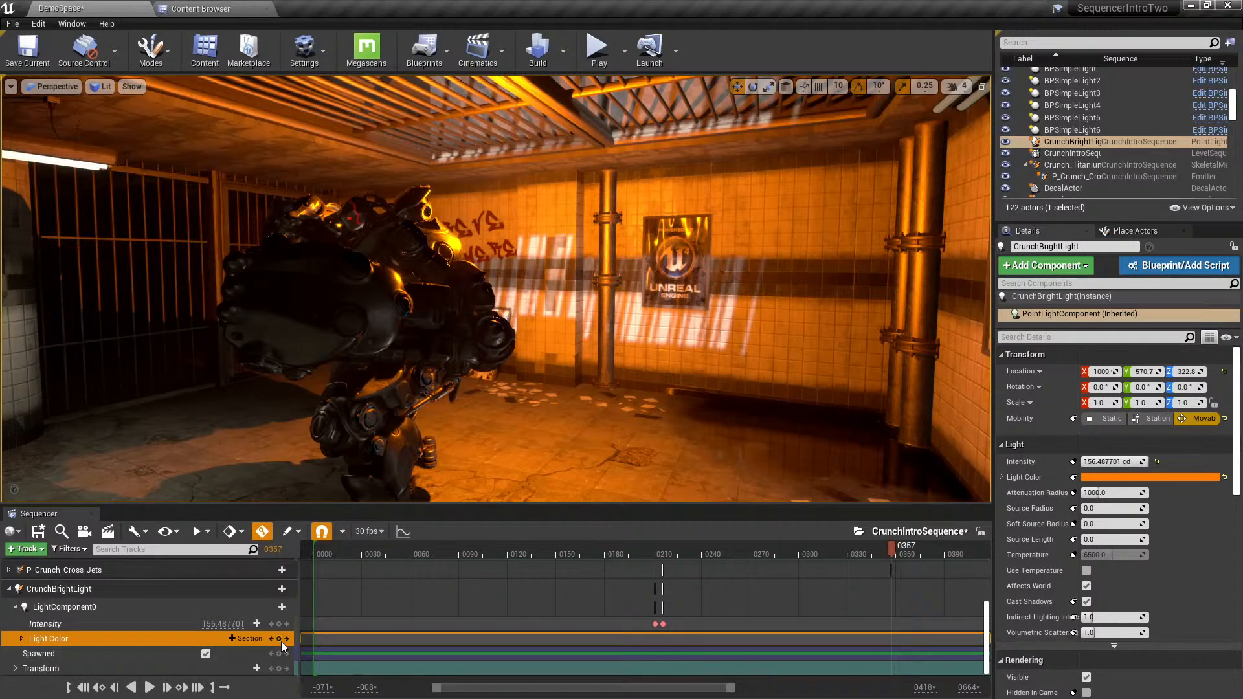
left_click(279, 624)
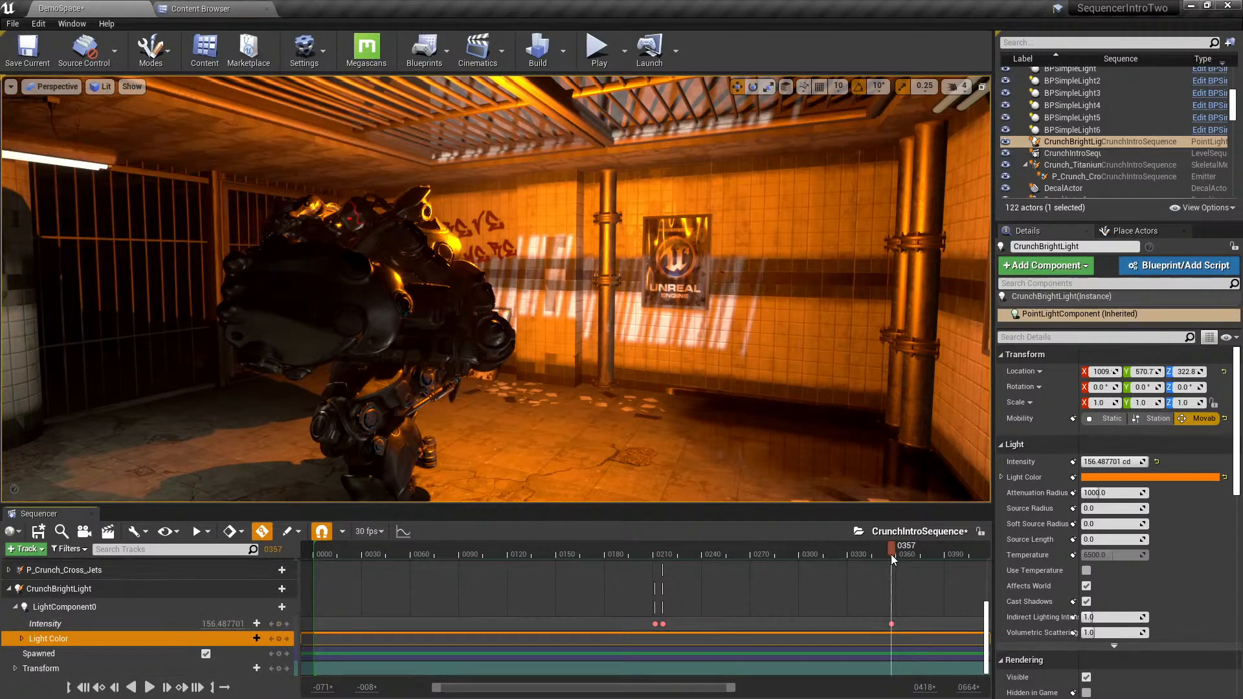
left_click_drag(890, 554, 898, 549)
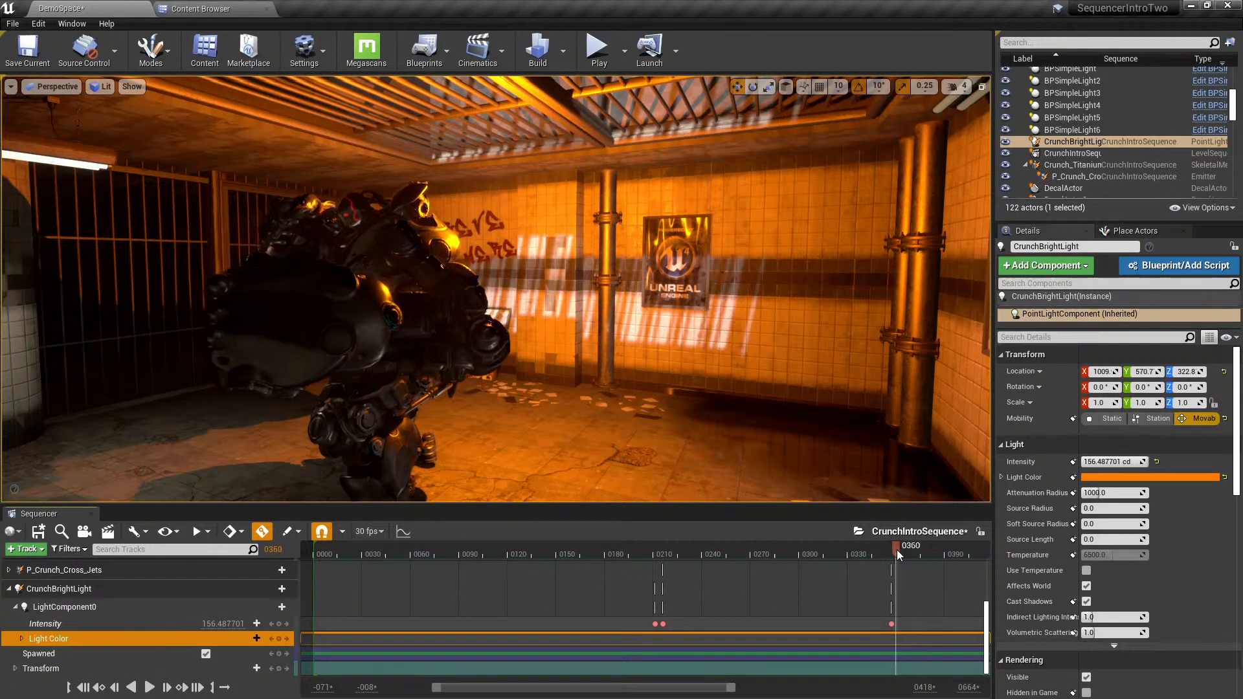
left_click(279, 624)
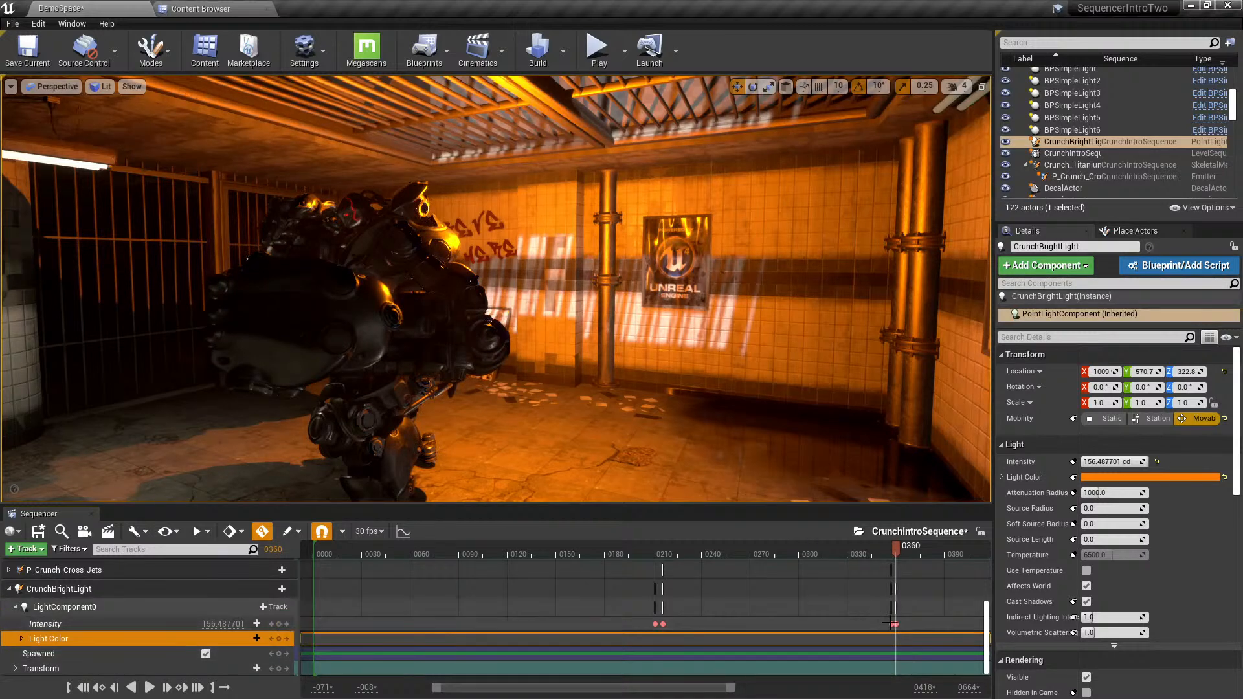
left_click(893, 623)
left_click(226, 624)
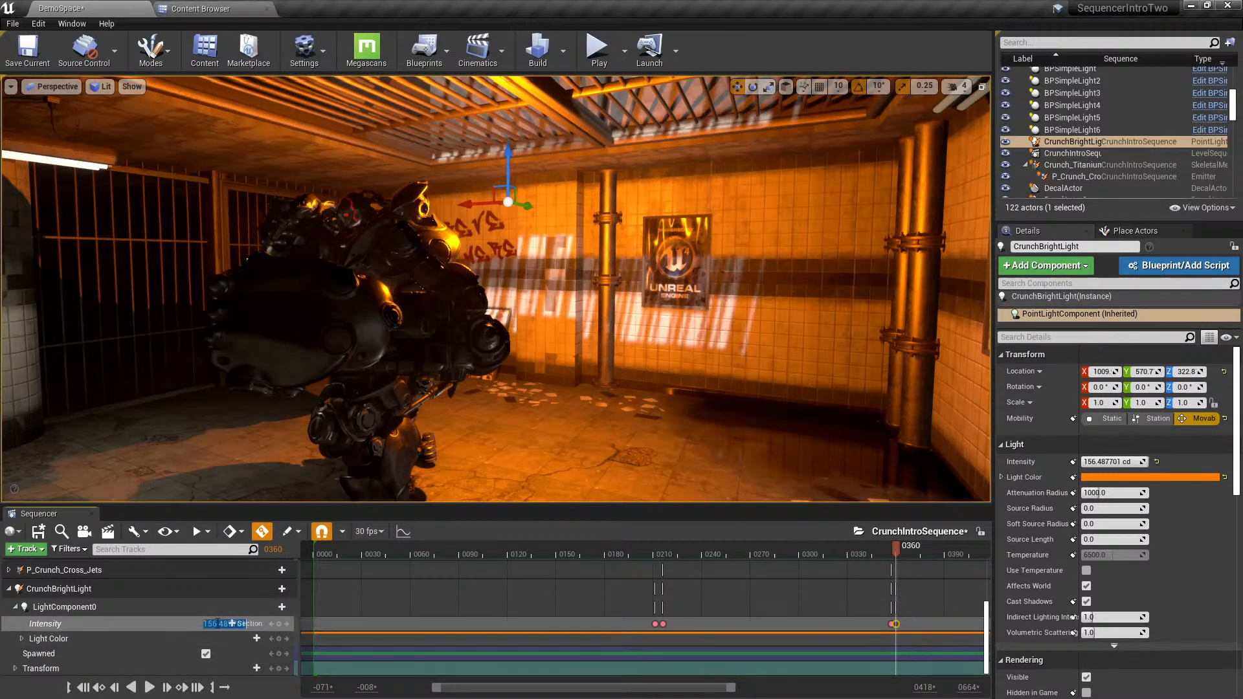
type("0")
key("Return")
left_click_drag(897, 548, 573, 552)
key("space")
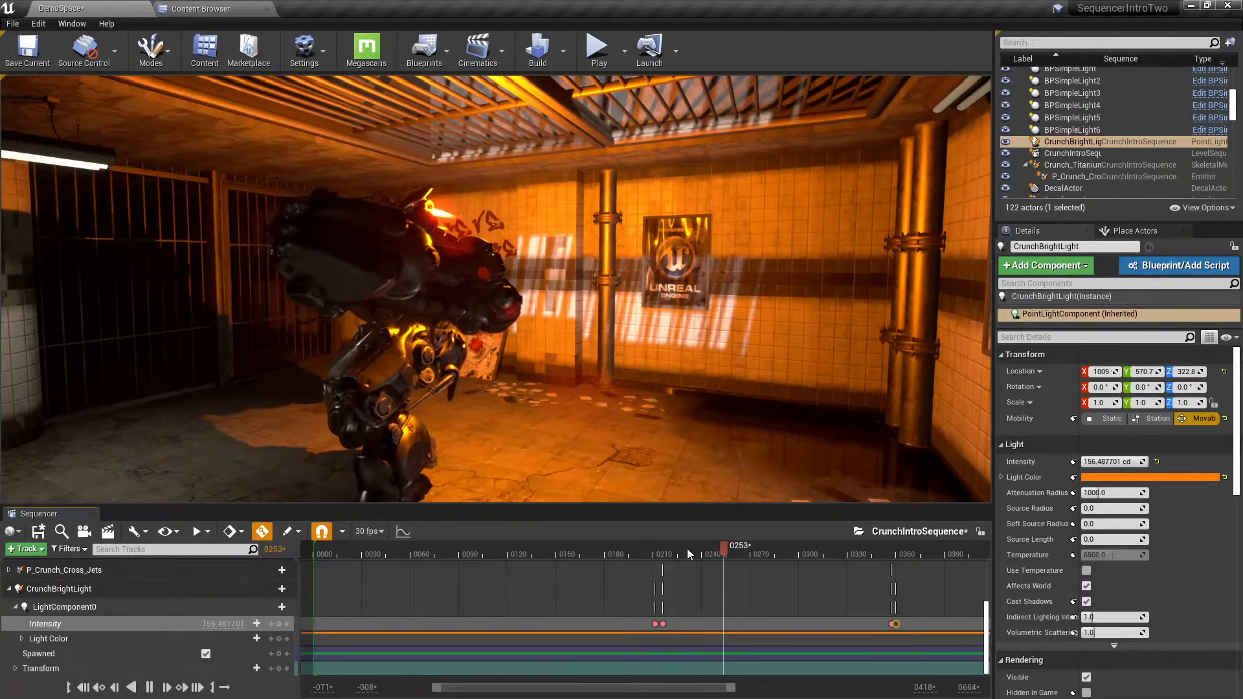
- Add an intensity key at frame 235, raise its value for a brighter light, and play back the sequence
left_click(899, 552)
left_click_drag(900, 554, 691, 545)
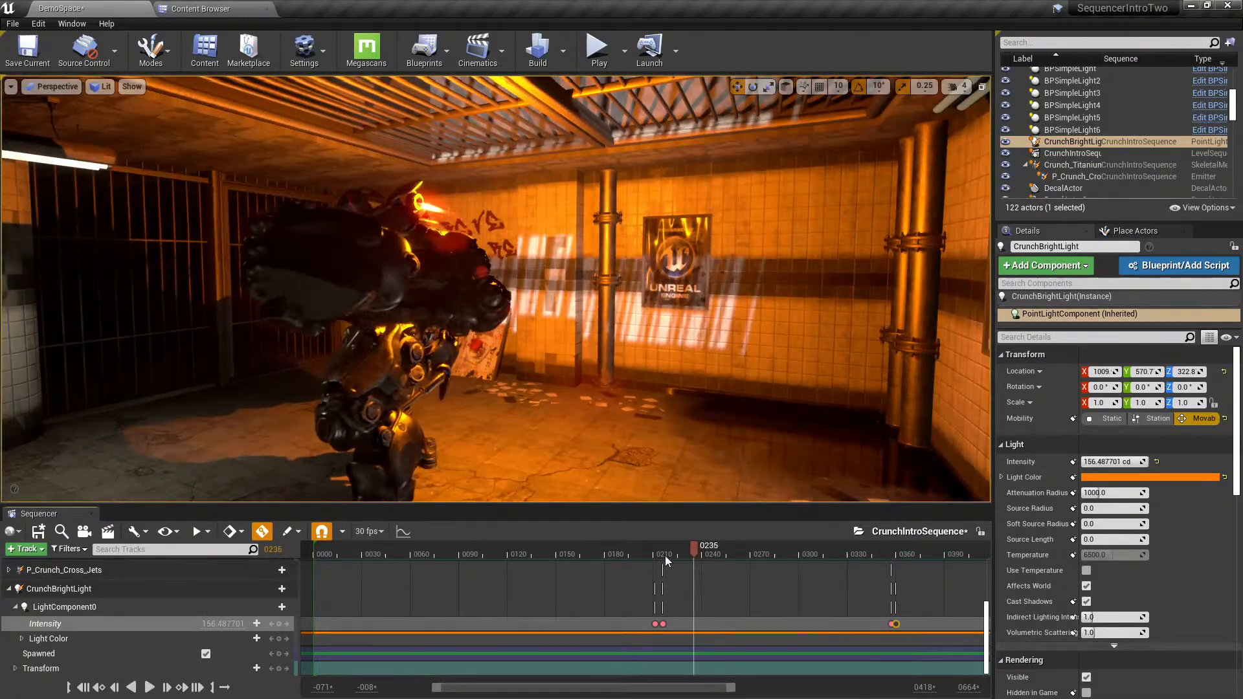
left_click(278, 624)
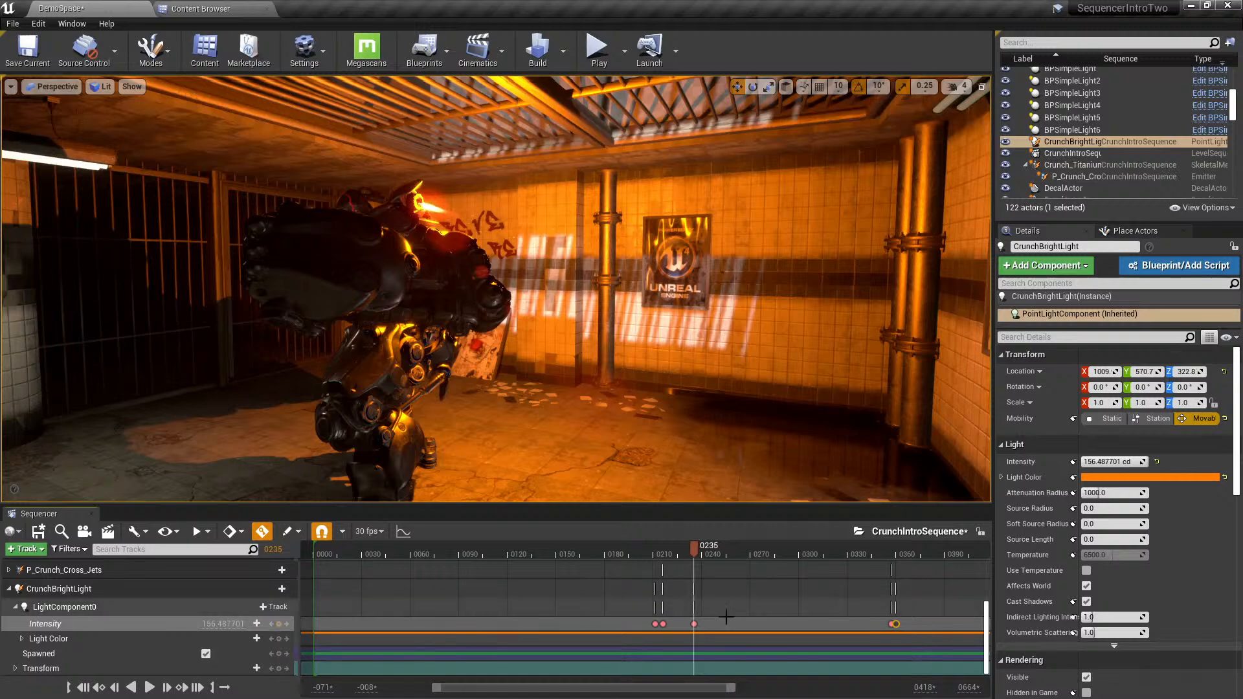
left_click(694, 624)
mouse_move(223, 625)
left_mouse_down()
mouse_move(249, 624)
mouse_move(210, 624)
left_mouse_up()
left_click_drag(695, 550, 812, 553)
left_click(574, 554)
key("space")
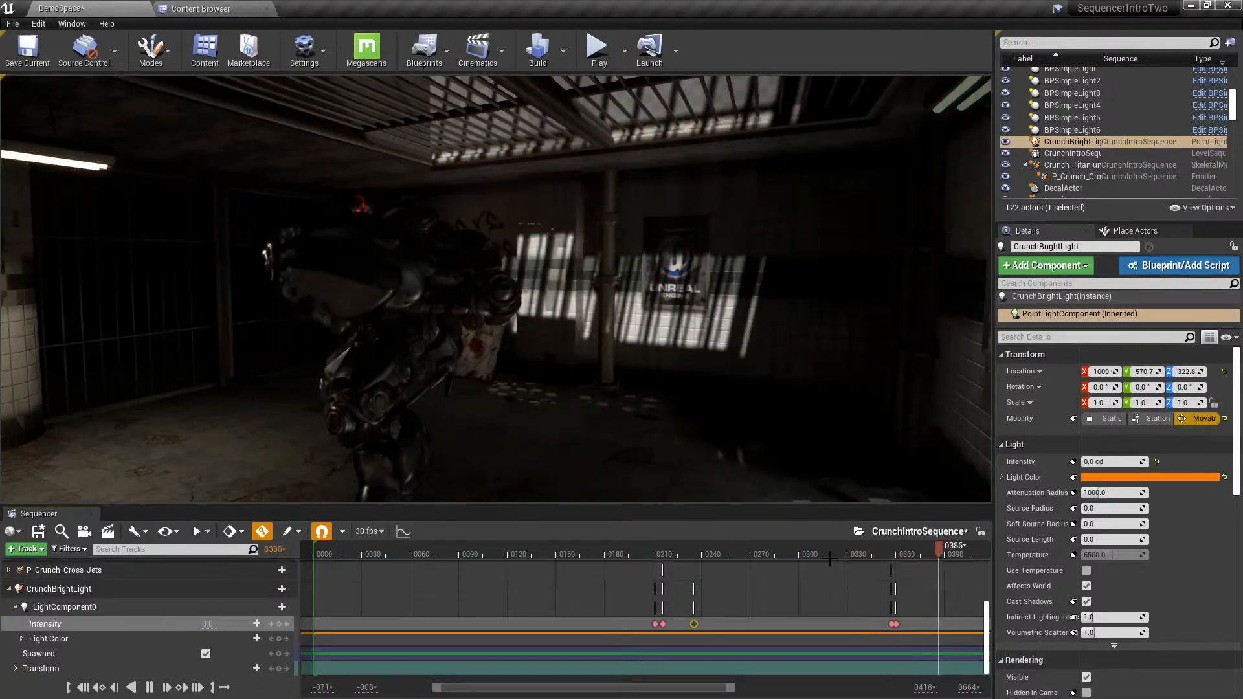
- Add Light Color keys for CrunchBrightLight at frames 215 and 334
left_click_drag(829, 558, 662, 562)
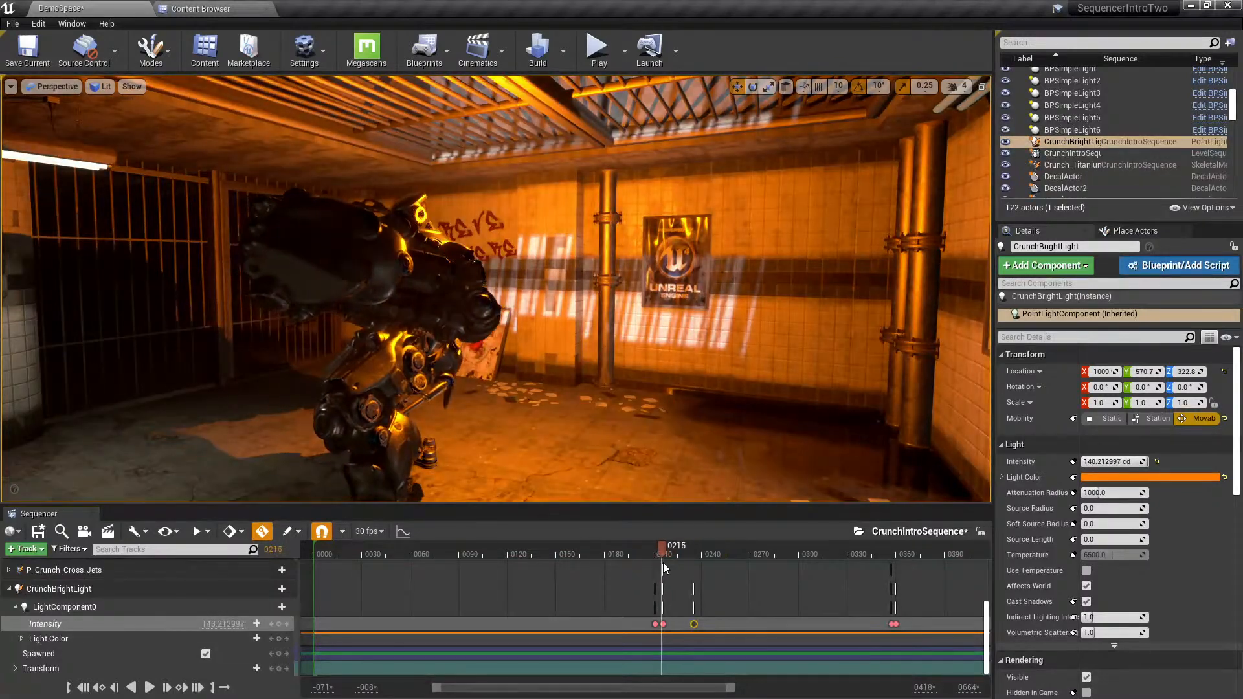
left_click(278, 641)
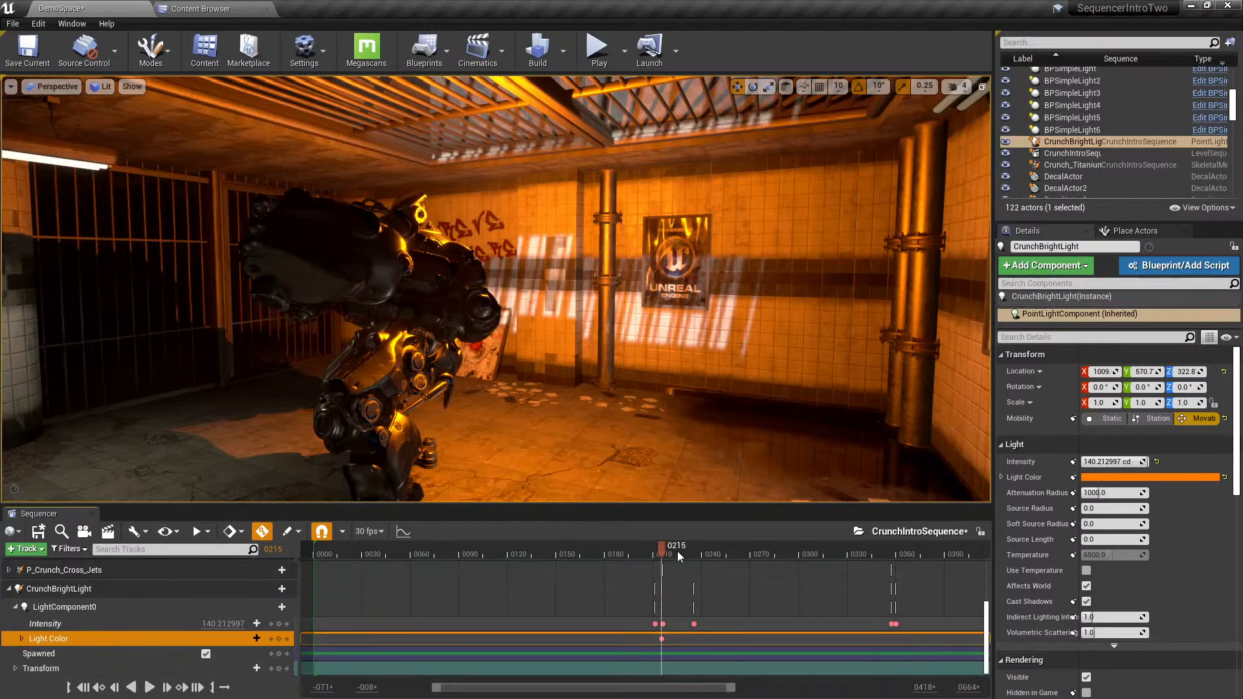
left_click_drag(682, 553, 850, 558)
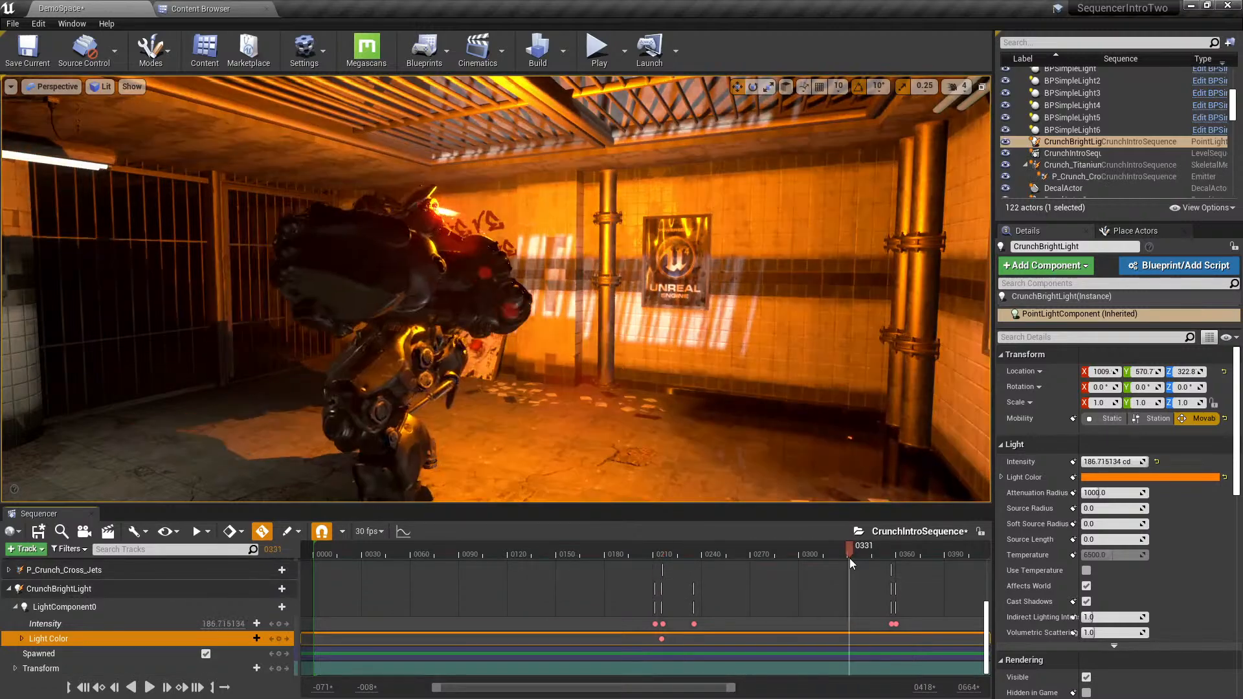
left_click(280, 639)
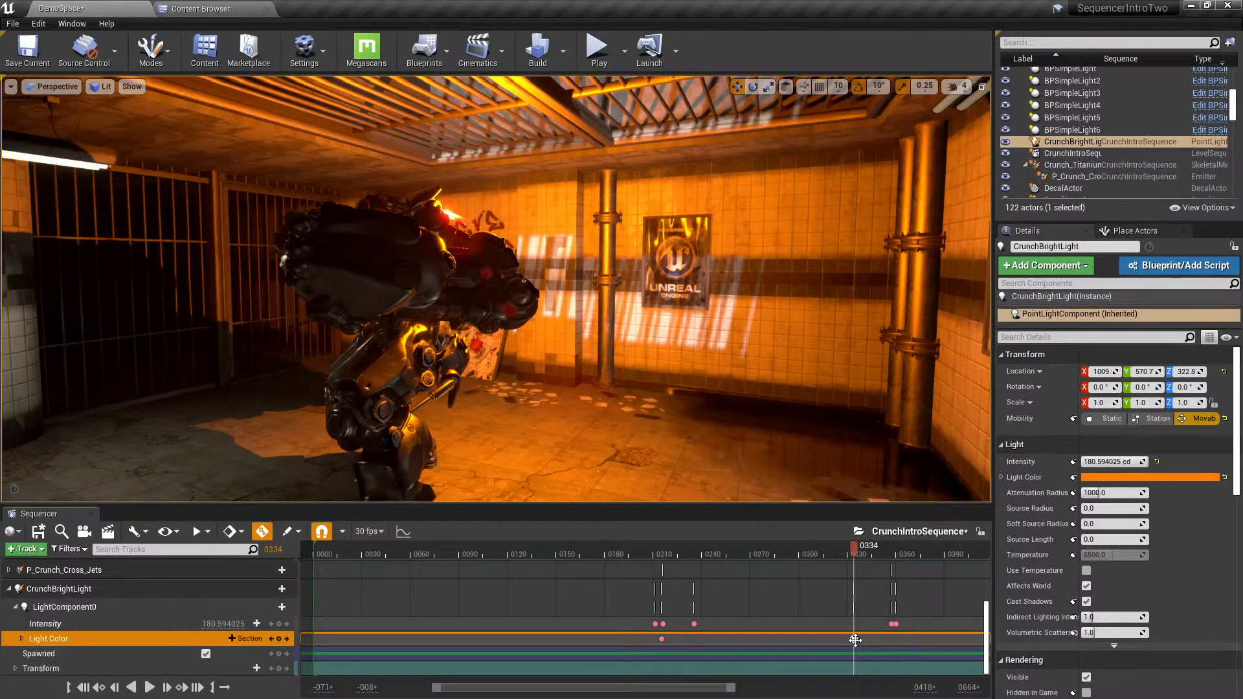
- Change the light colour at frame 334 to a slightly more yellow orange, hex sRGB FF9524, and scrub back through the sequence
left_click(1167, 477)
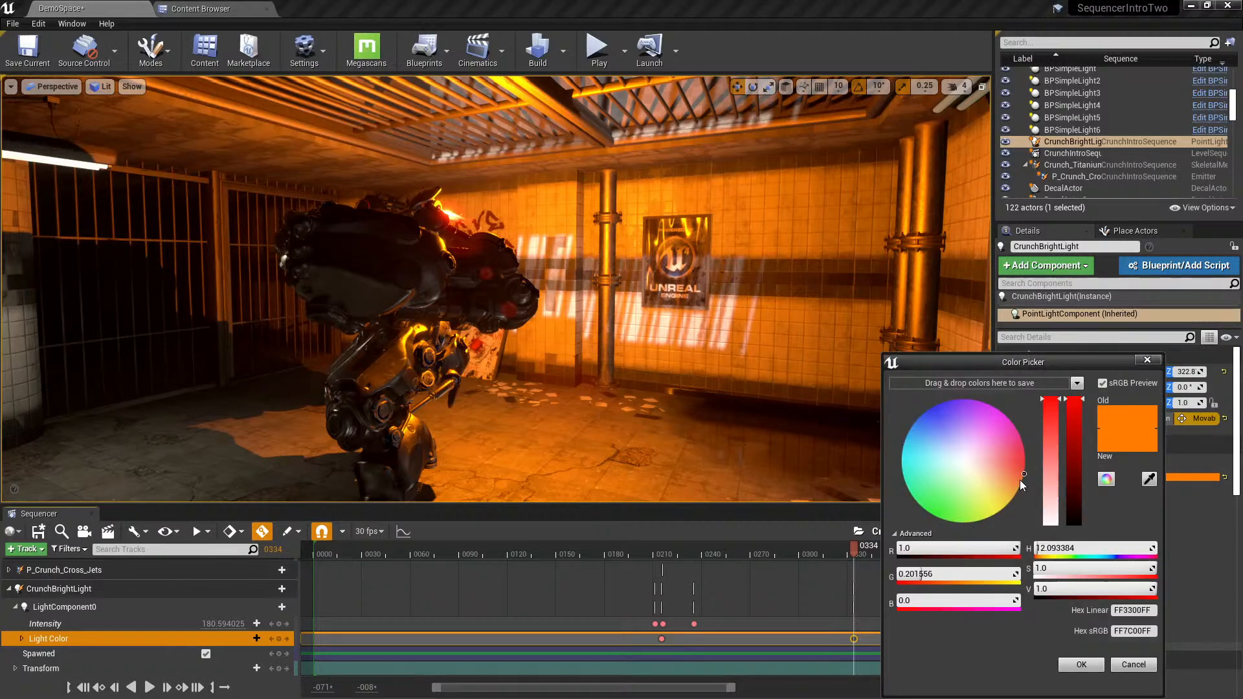
left_click_drag(1017, 480, 1024, 482)
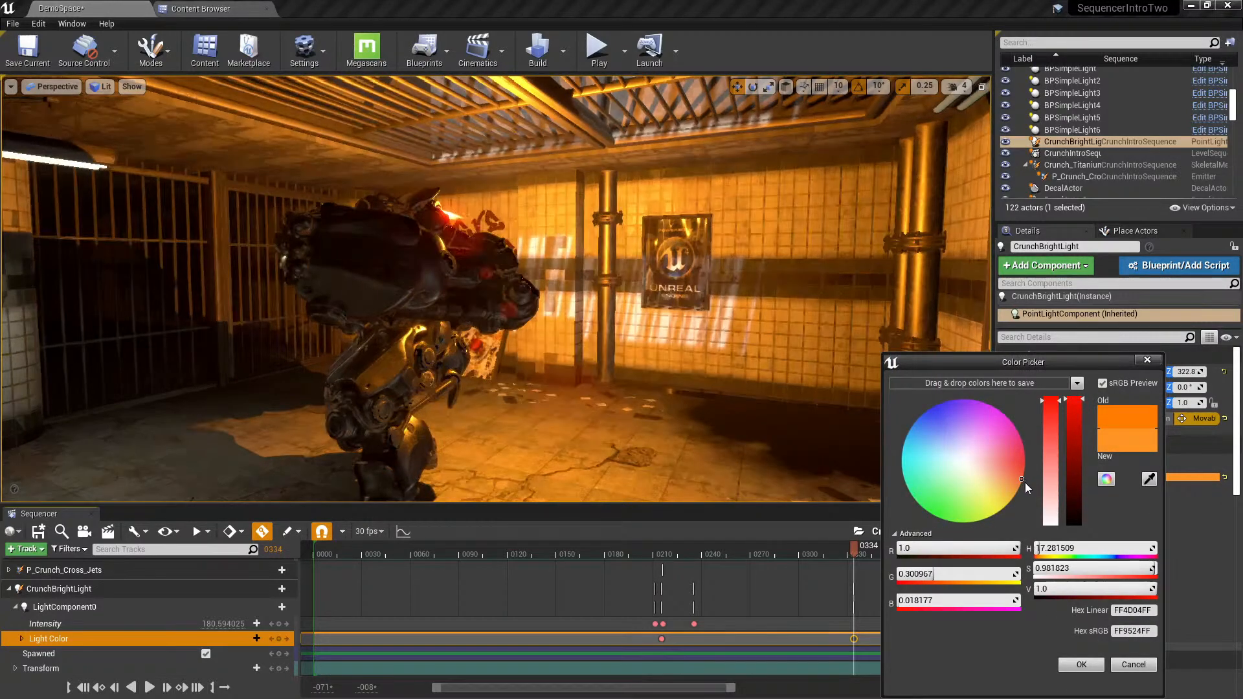
left_click(1084, 660)
left_click_drag(844, 546, 499, 559)
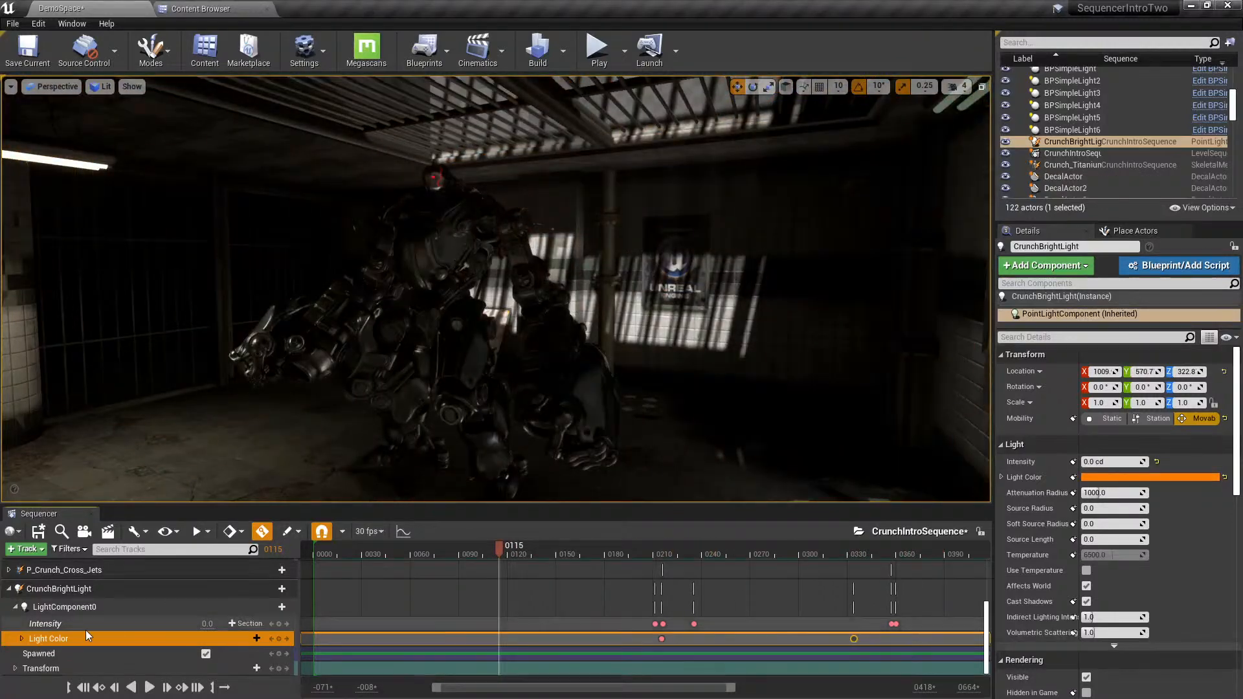
- Collapse the CrunchBrightLight and Crunch_Titanium tracks and save the level sequence
left_click(9, 588)
scroll(142, 626, "up", 2)
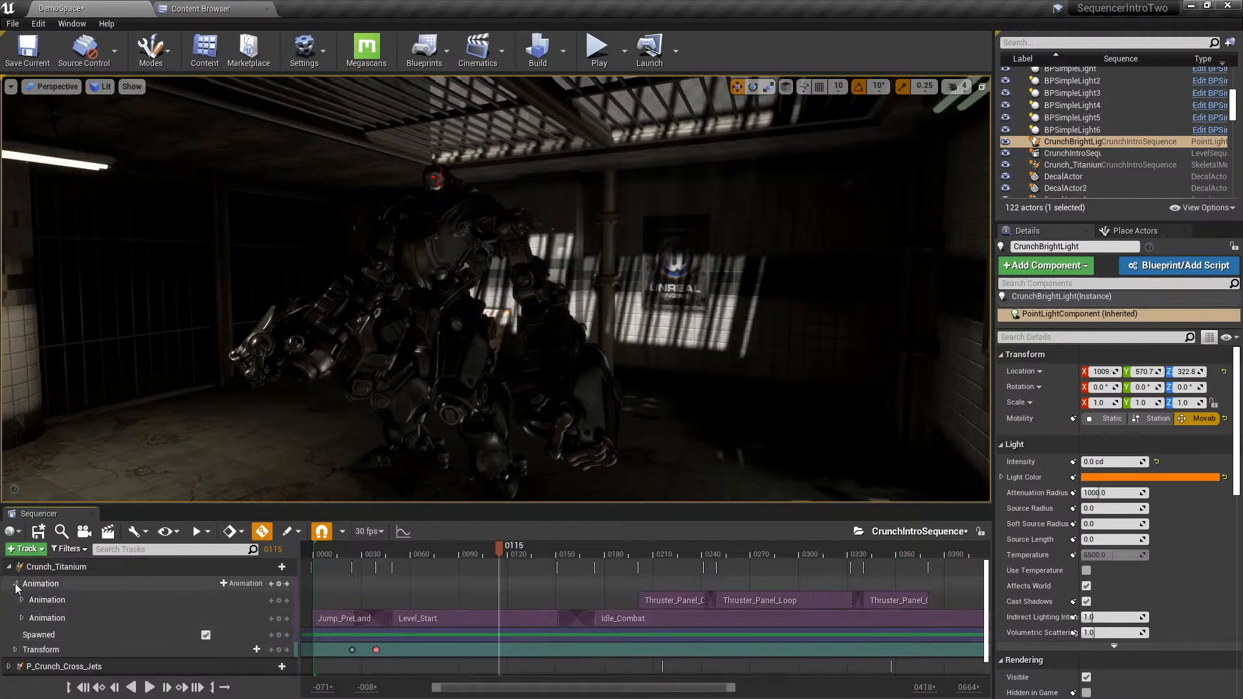
left_click(8, 567)
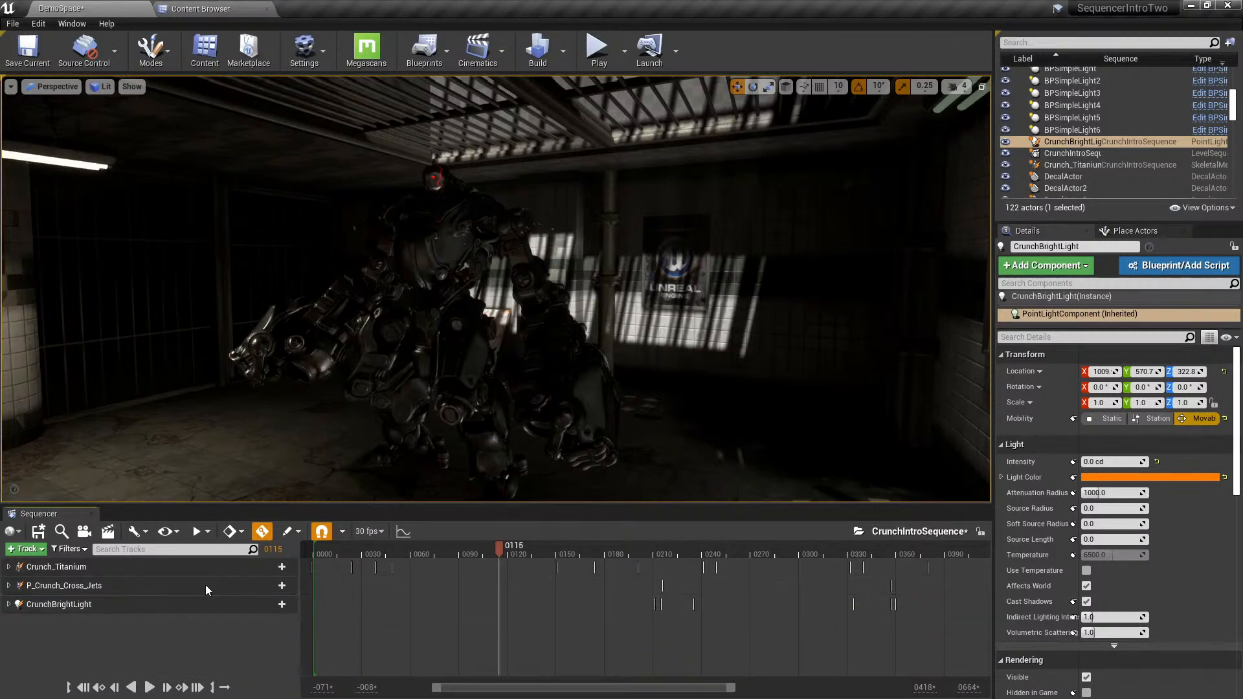
left_click(38, 531)
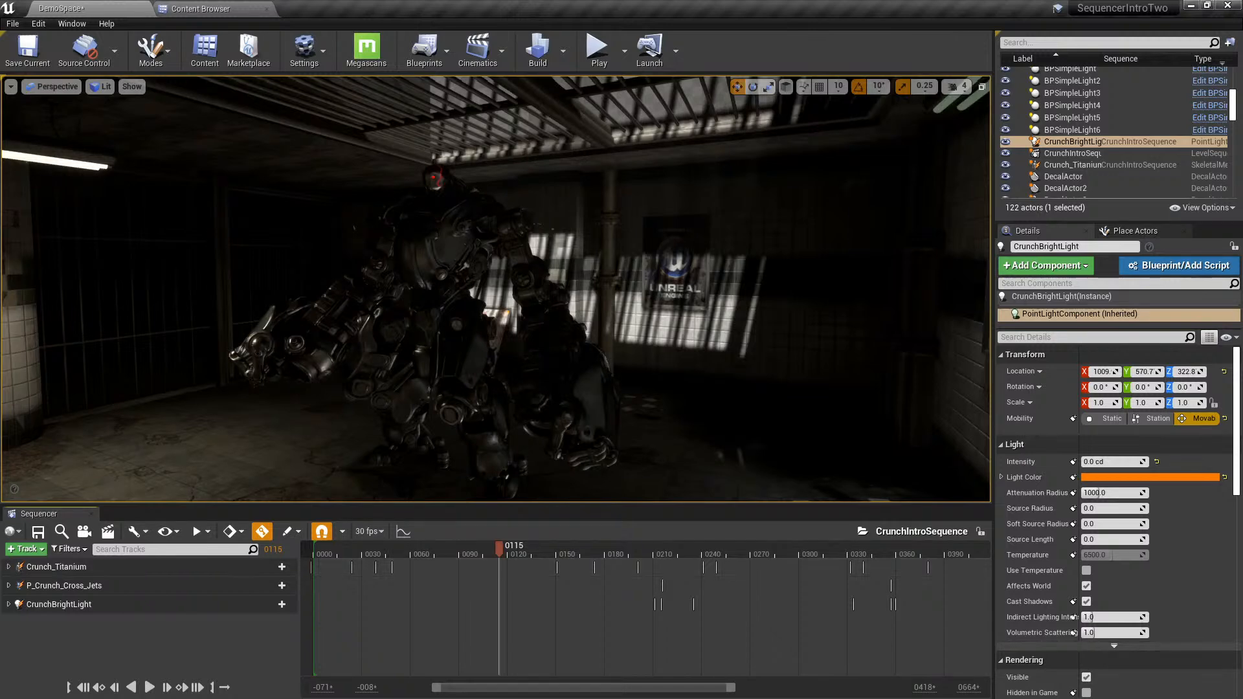
- Open the Plugins browser, find the RemoteSession plugin and enable it
left_click(39, 24)
left_click(39, 23)
left_click(39, 24)
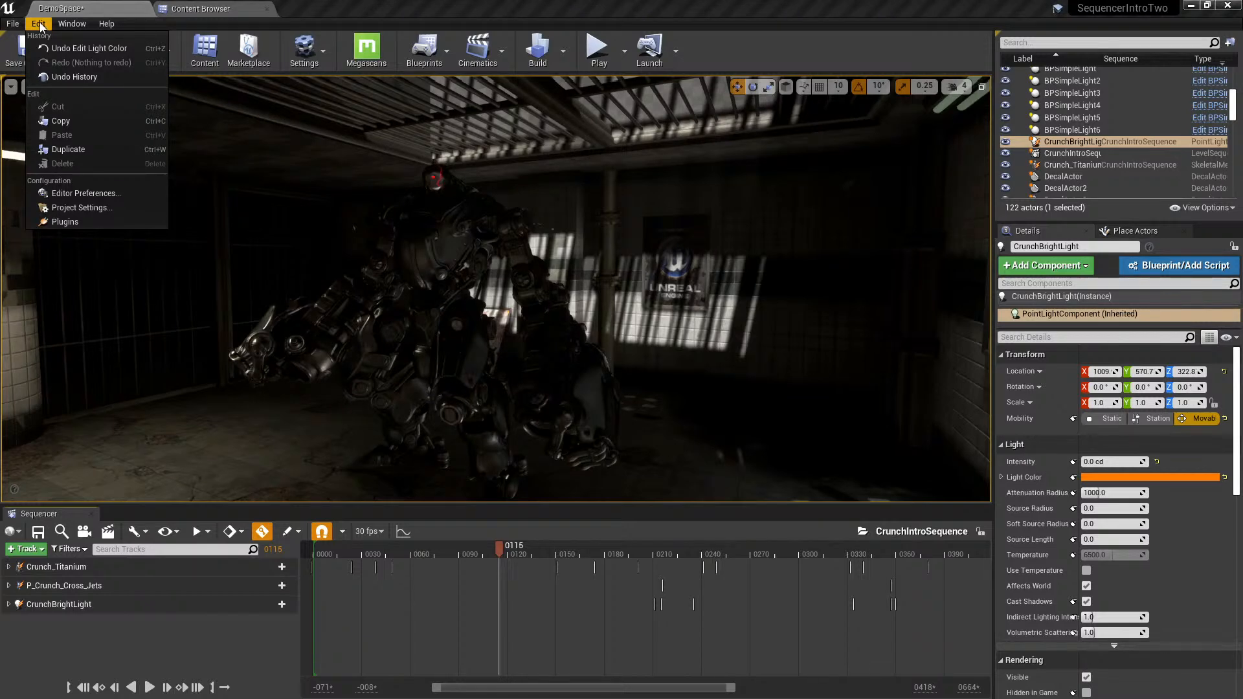
left_click(134, 220)
left_click(849, 88)
type("arkit")
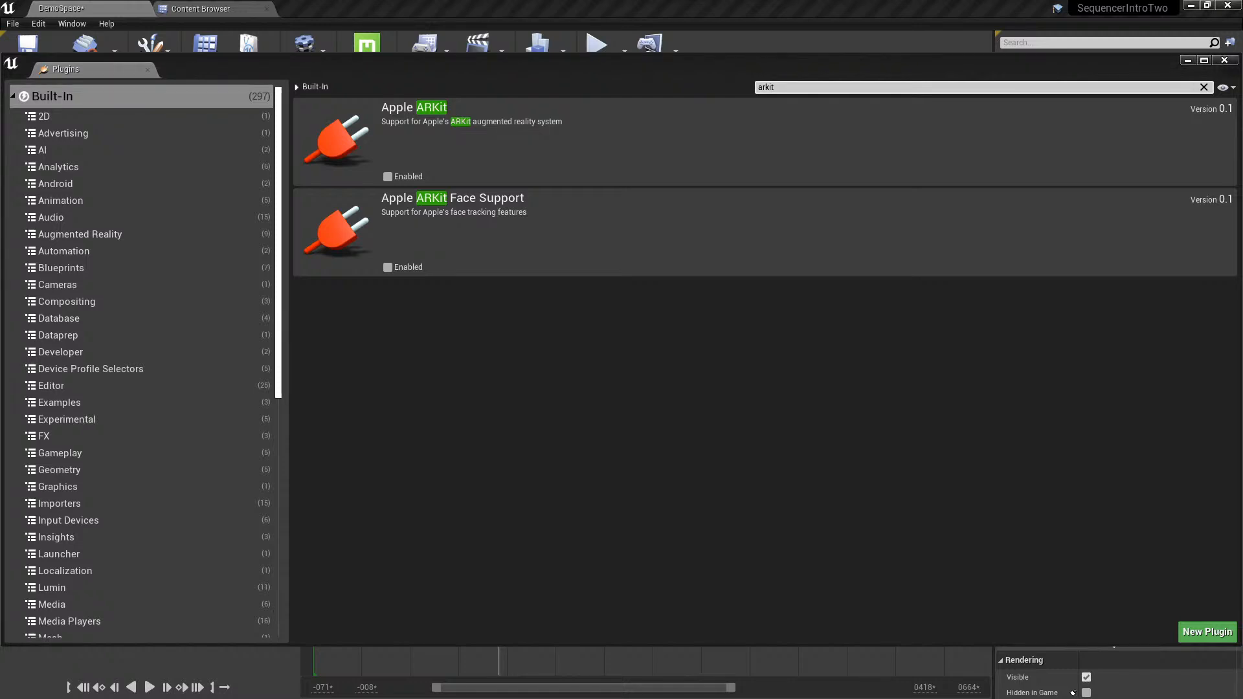
double_click(809, 87)
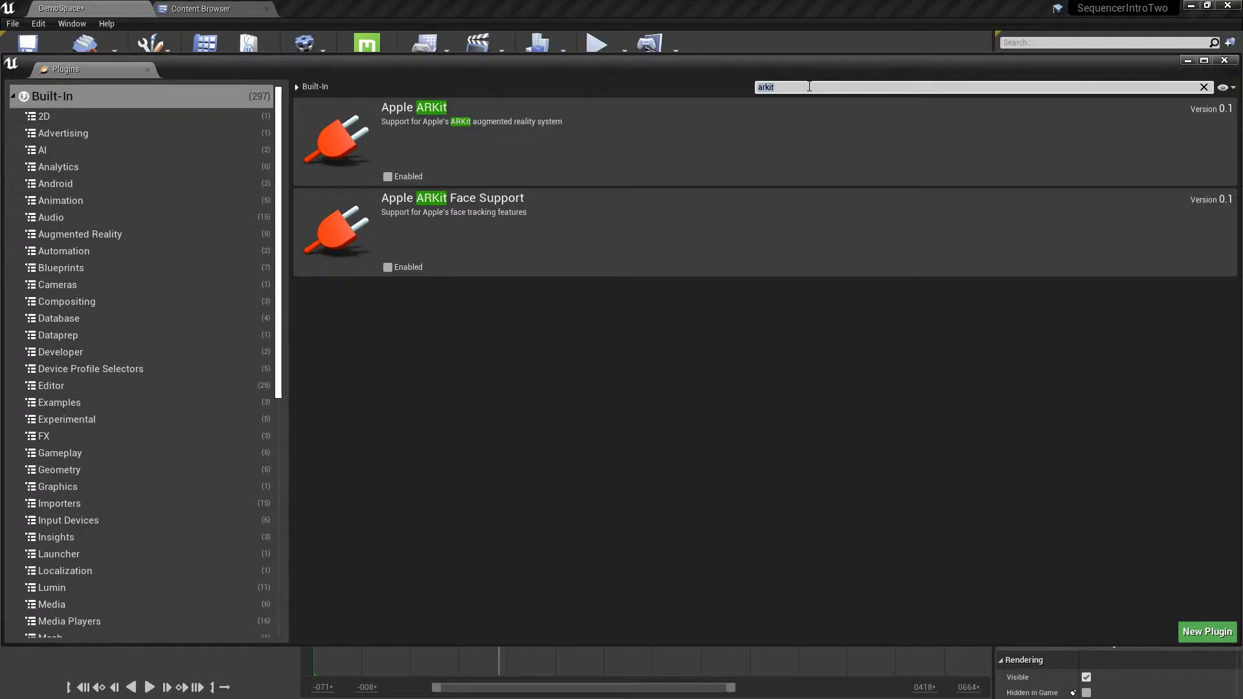
type("remote sess")
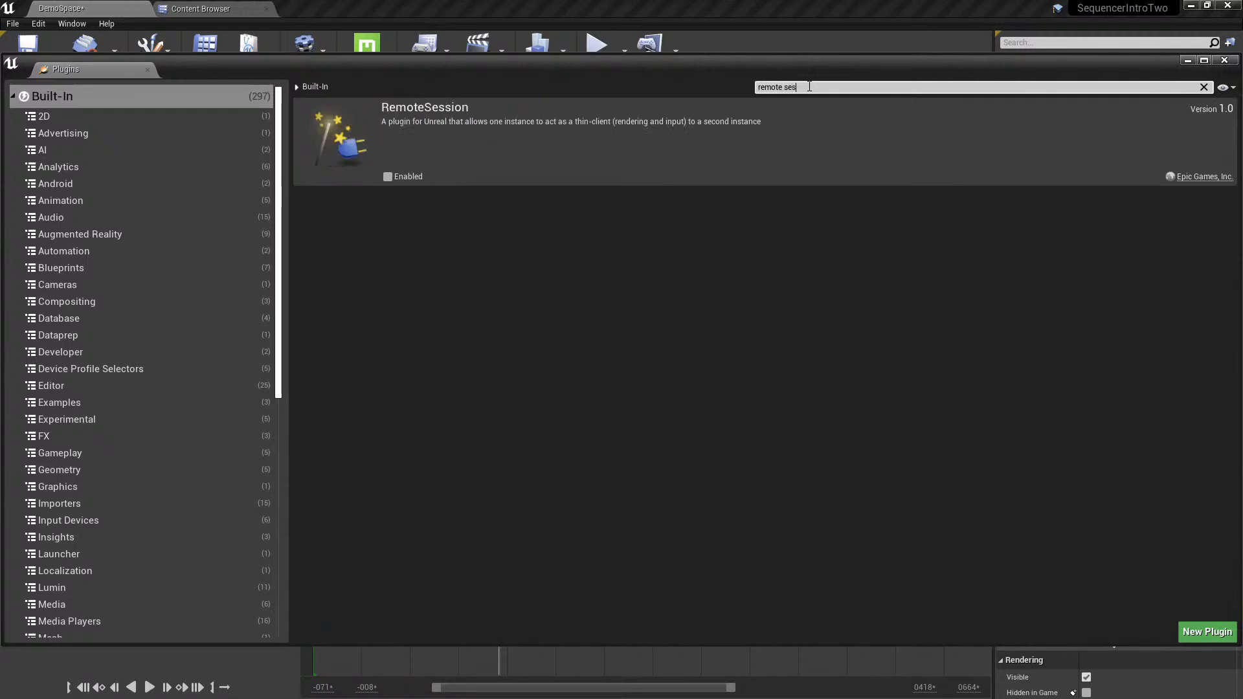
left_click(387, 177)
- Search the plugins for "arki" and enable the Apple ARKit plugin
double_click(826, 87)
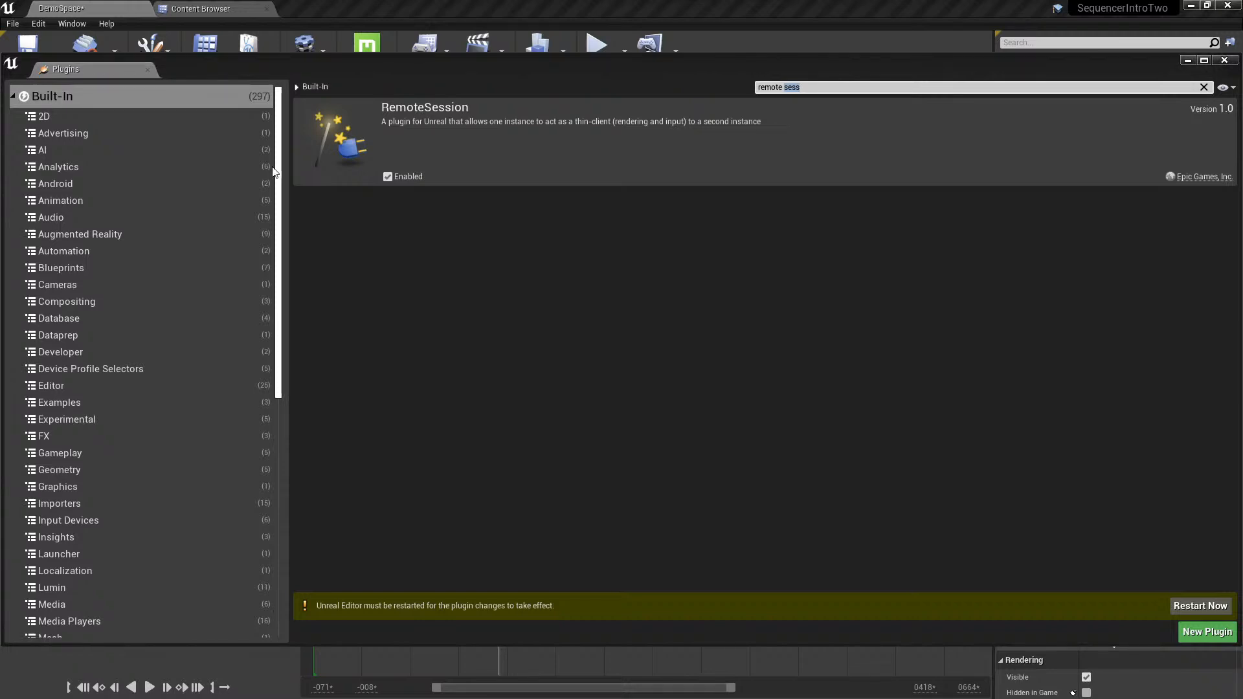
left_click(822, 88)
double_click(822, 88)
left_click(822, 88)
key("ctrl+a")
type("arki")
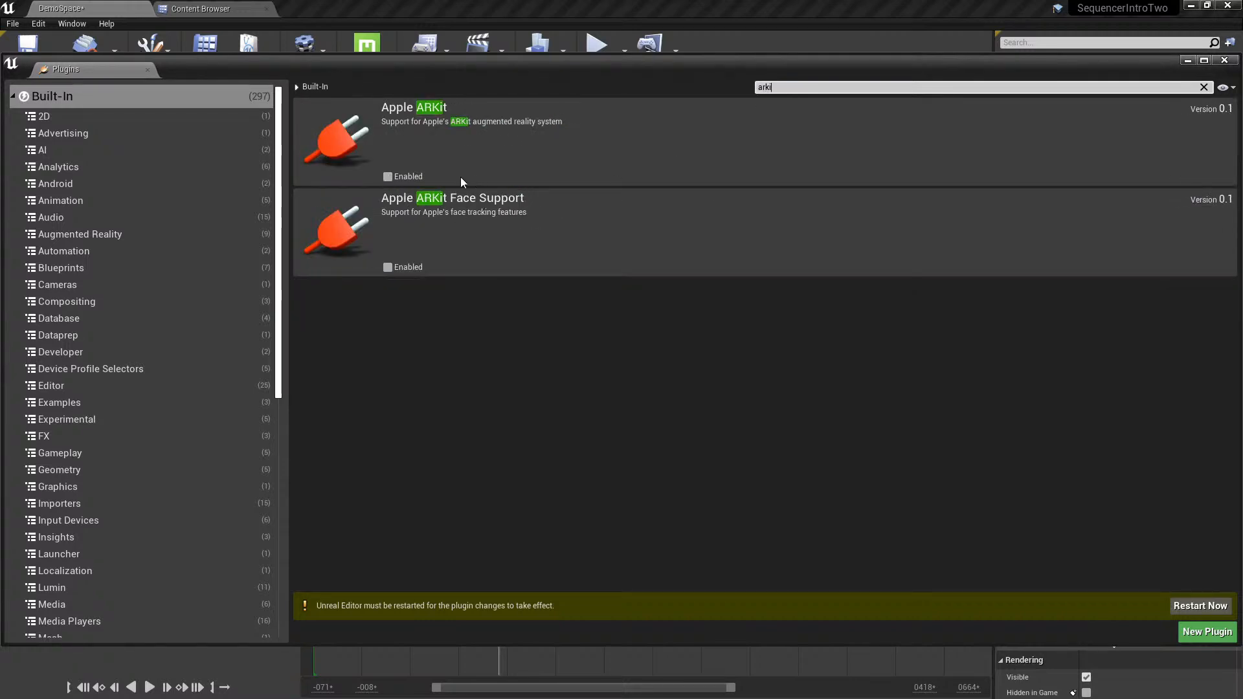
left_click(396, 176)
- Search the plugins for "virtual ca" and enable the beta VirtualCamera plugin, accepting its use
left_click(779, 87)
key("ctrl+a")
key("BackSpace")
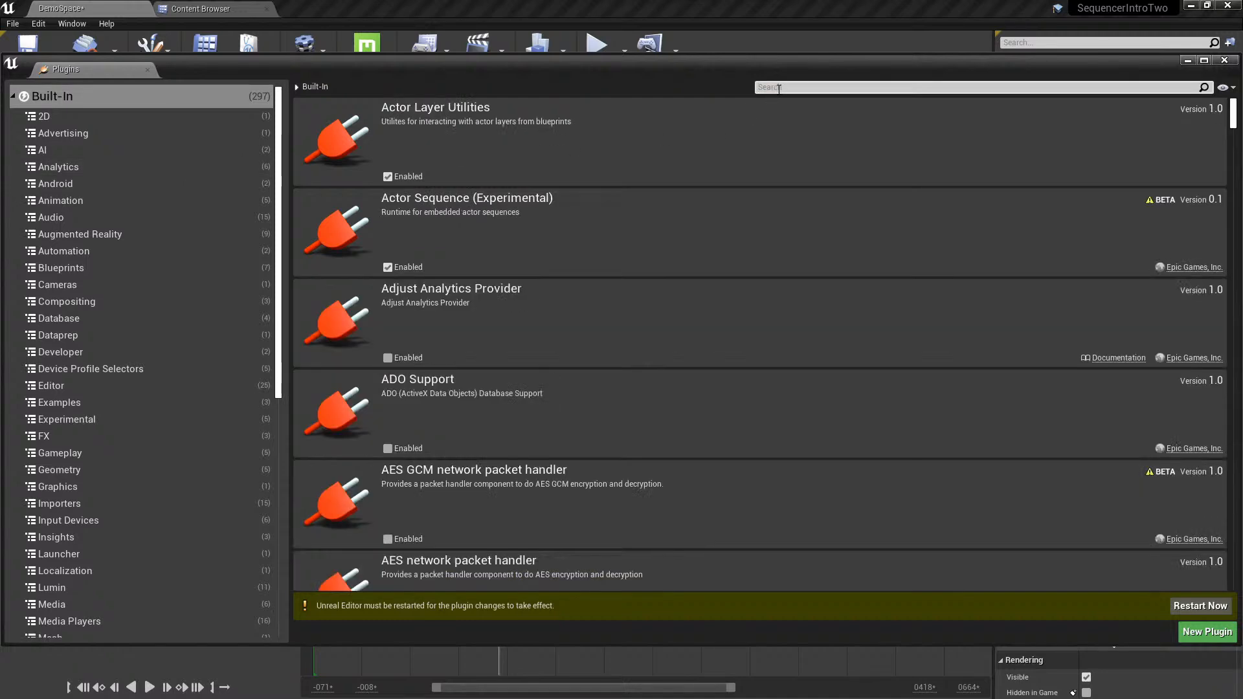
type("virtual ca")
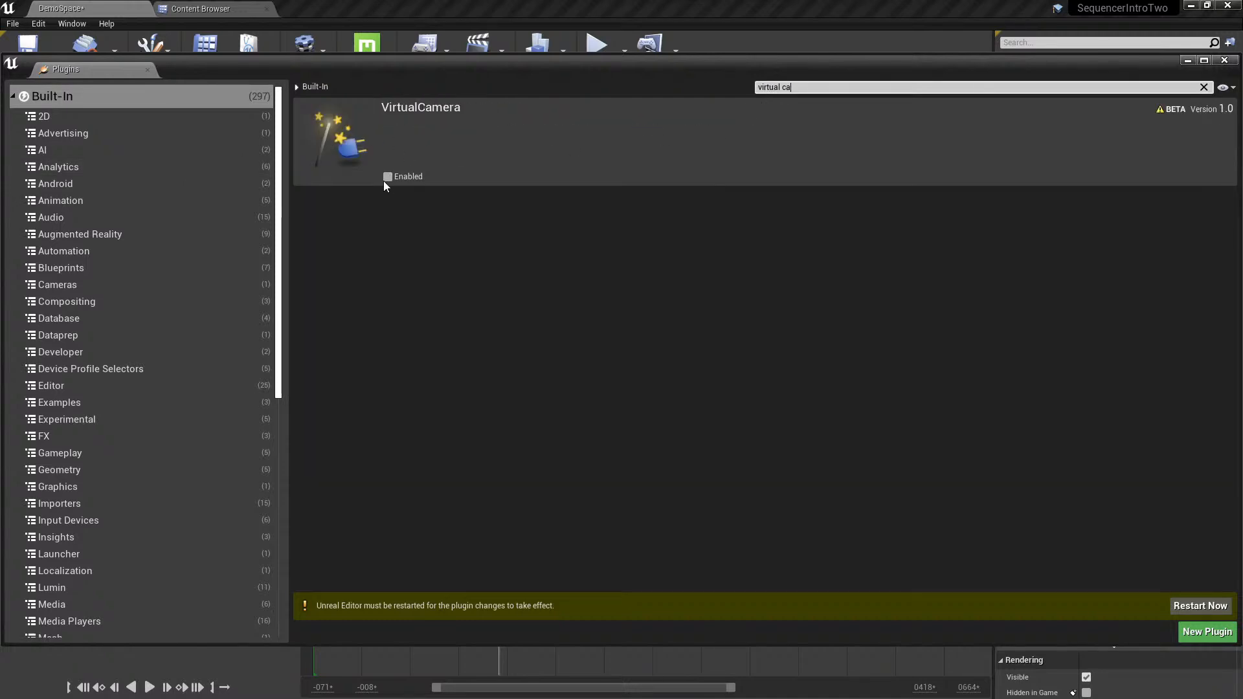
left_click(386, 178)
left_click(719, 399)
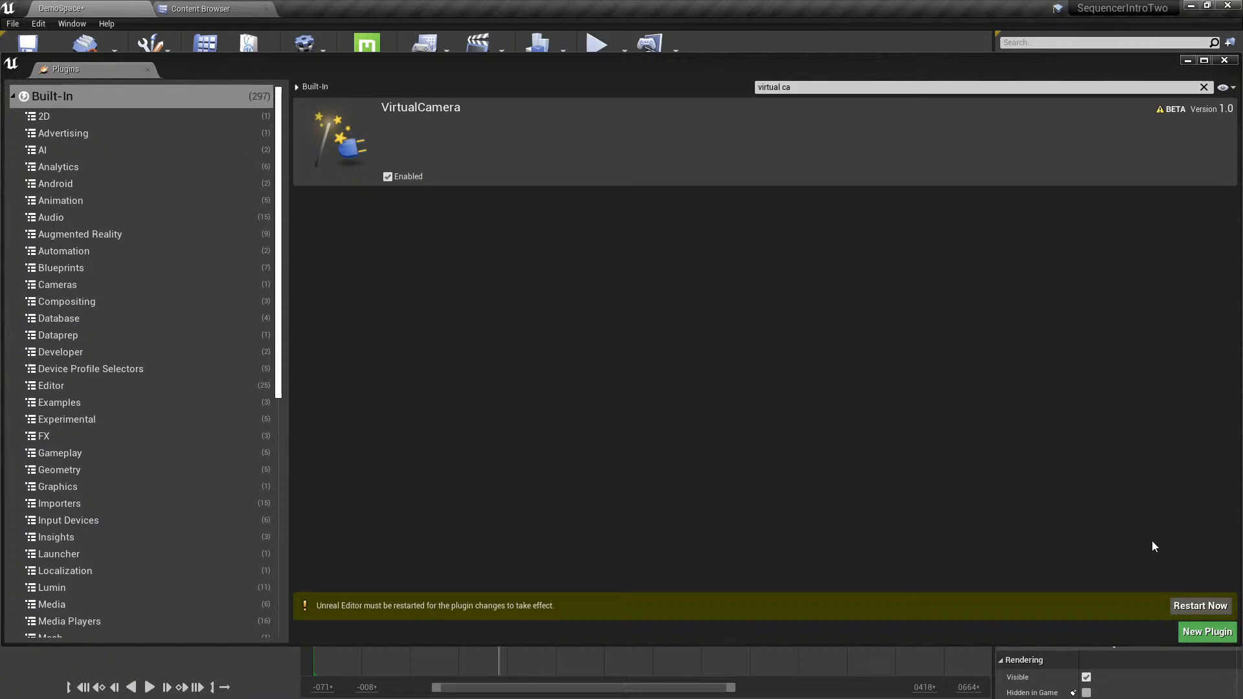
- Restart the editor to apply the plugin changes, saving the DemoSpace level and its built data, and close the Plugins browser
left_click(1184, 607)
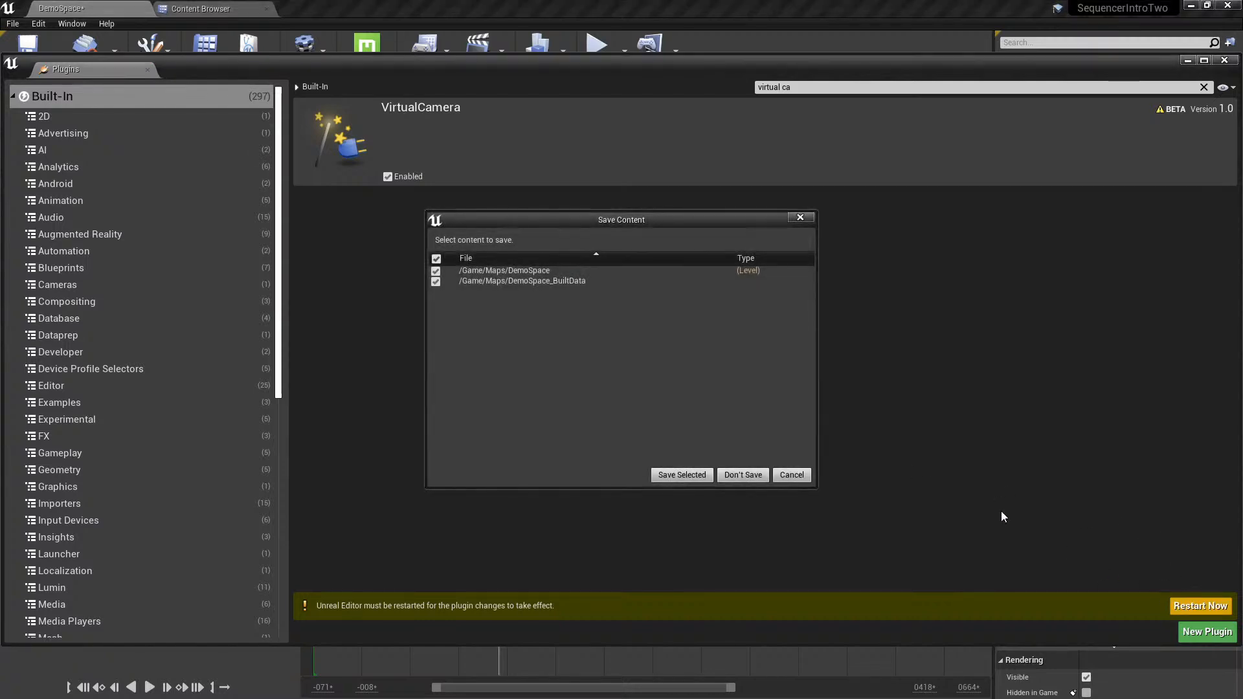
left_click(680, 473)
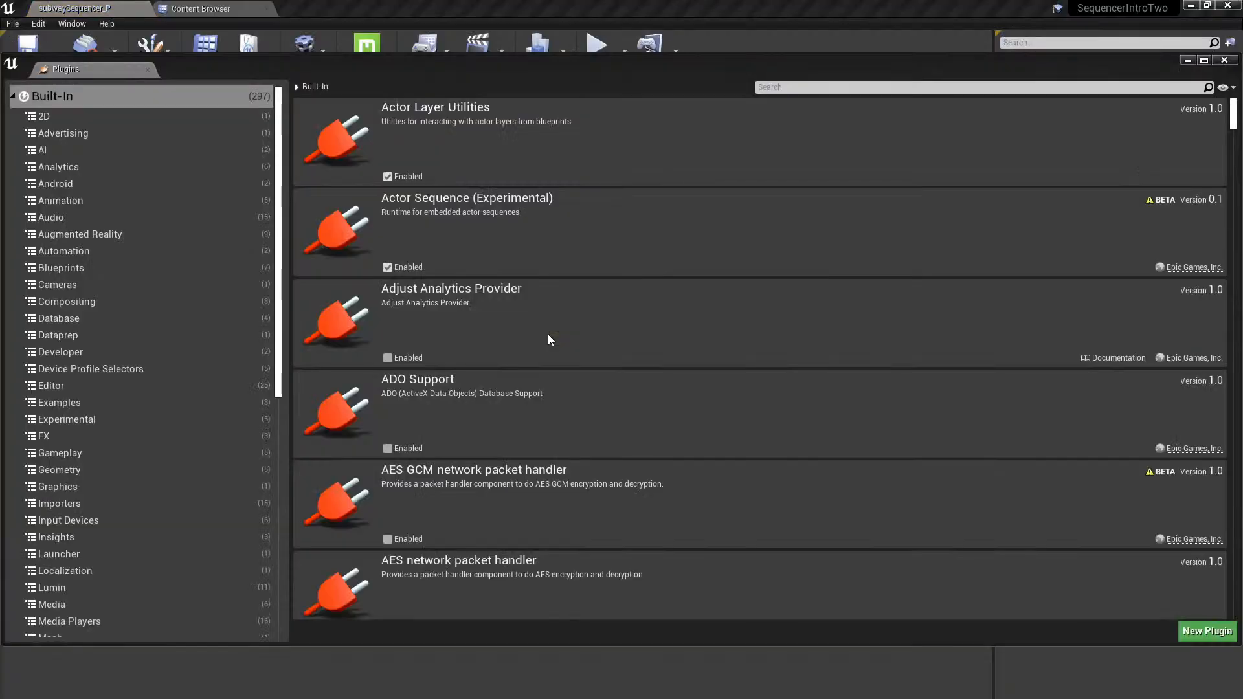
left_click(147, 70)
- Reopen the recent level DemoSpace and close the Message Log
left_click(12, 26)
mouse_move(75, 433)
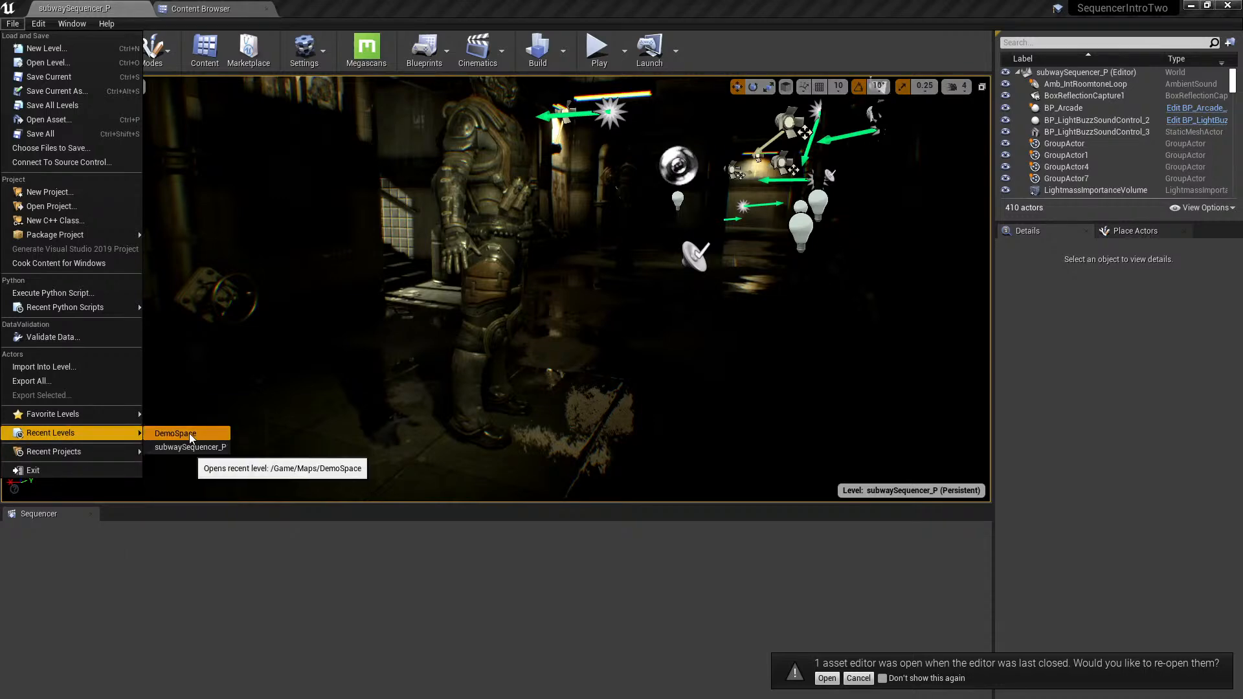
left_click(189, 433)
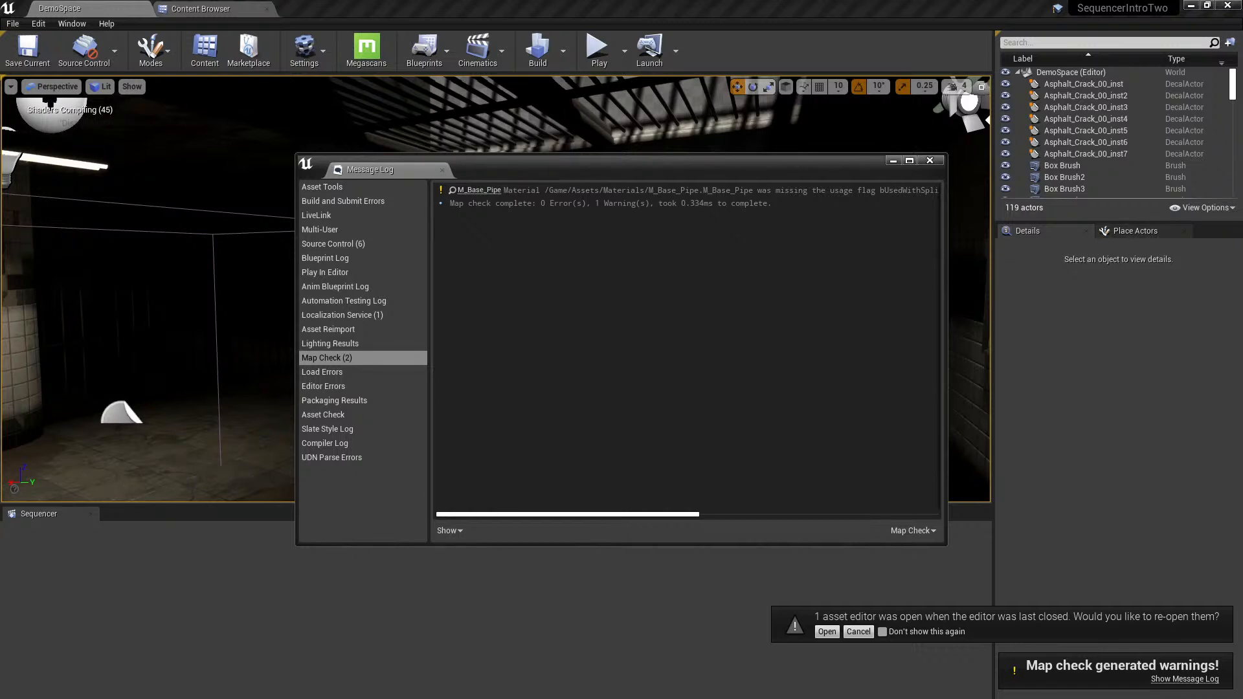
left_click(442, 169)
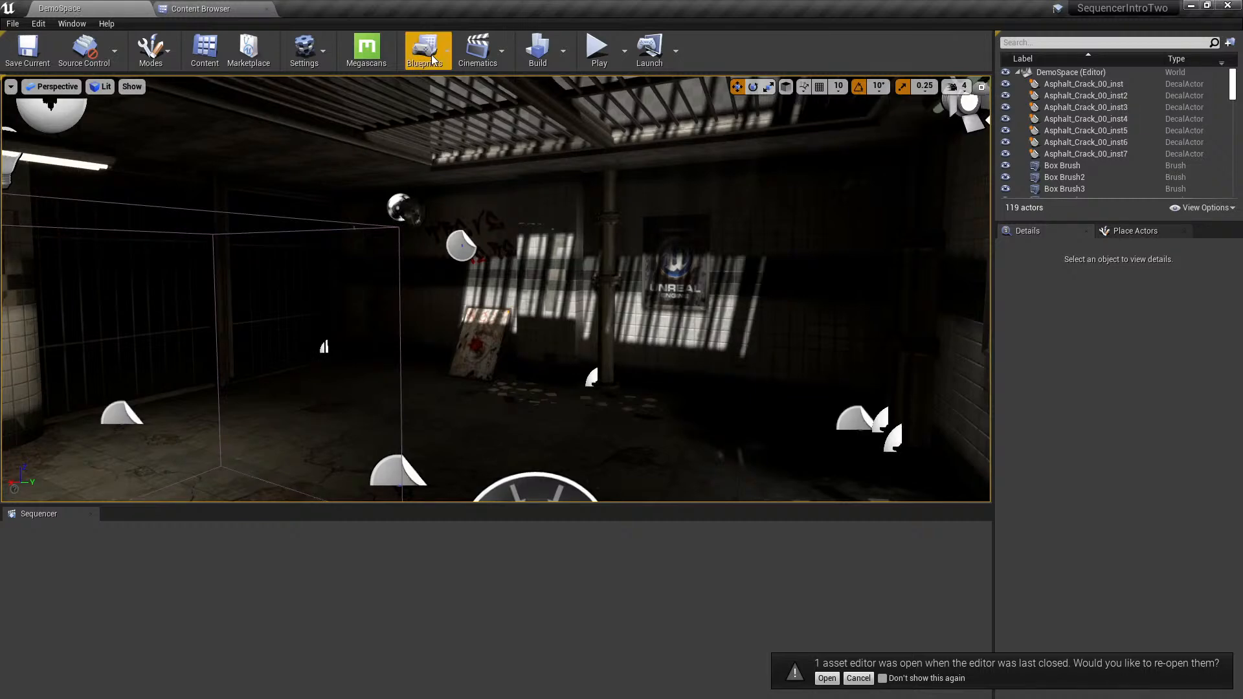
- Show the World Settings and set the GameMode Override to the VirtualCamera game mode
left_click(12, 23)
left_click(66, 25)
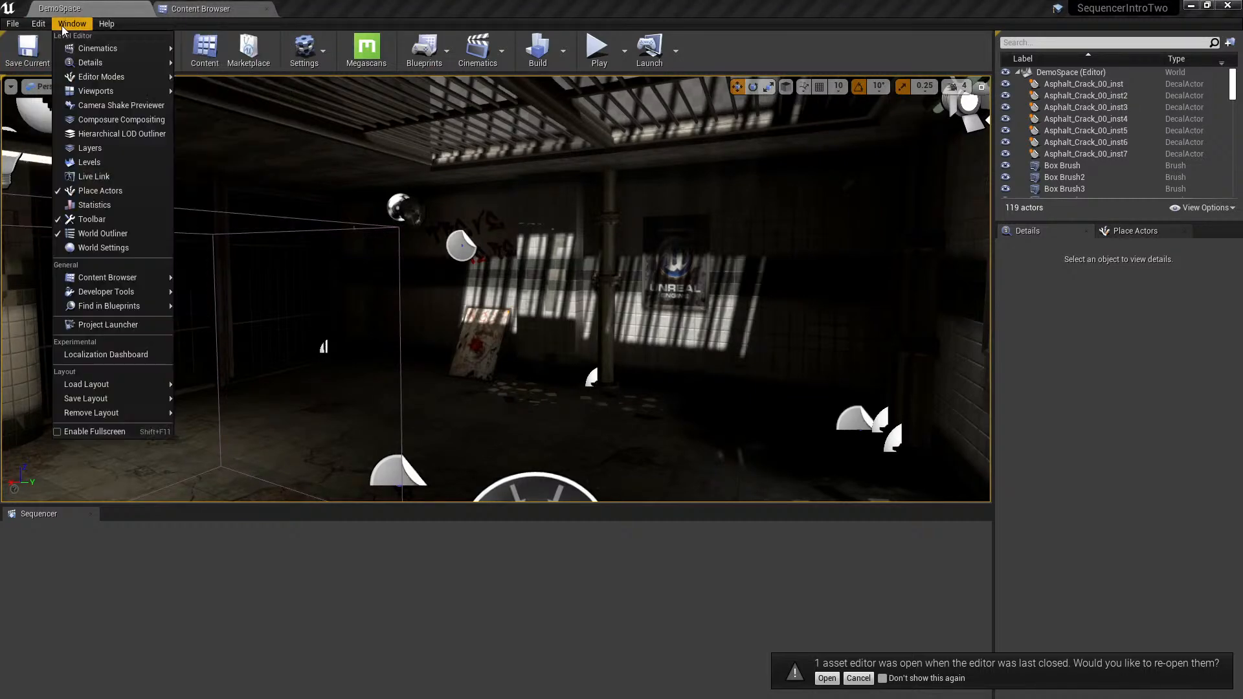
left_click(98, 247)
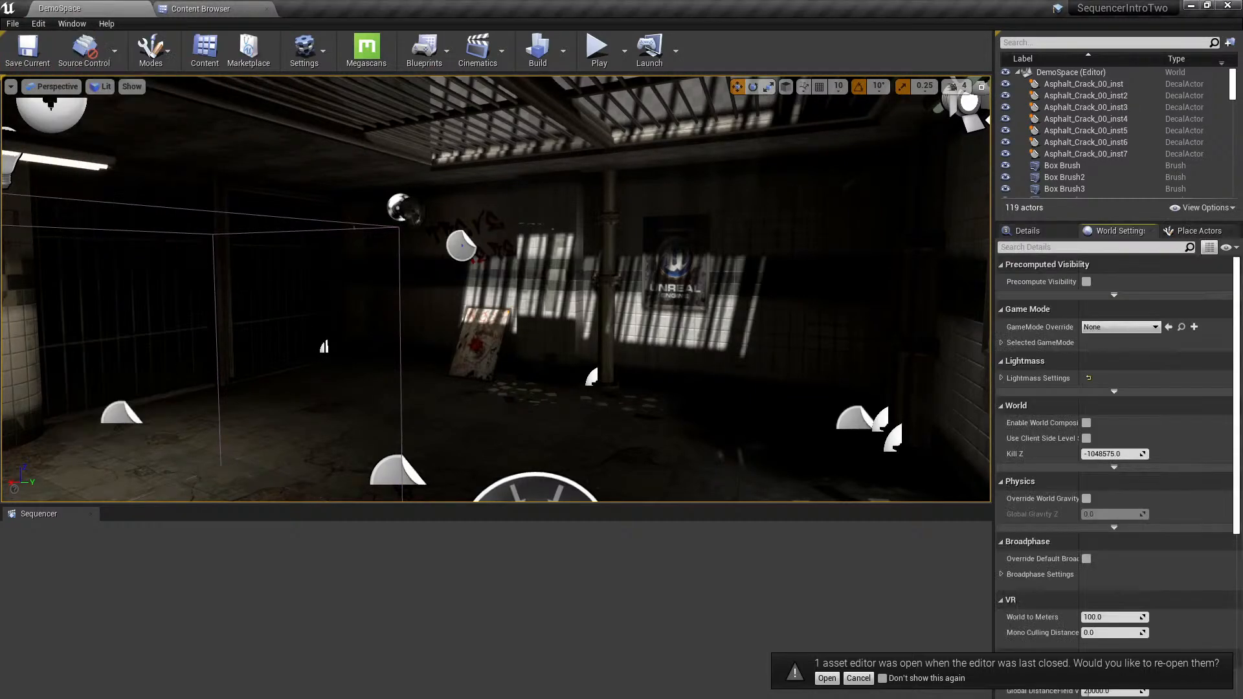
left_click(1114, 329)
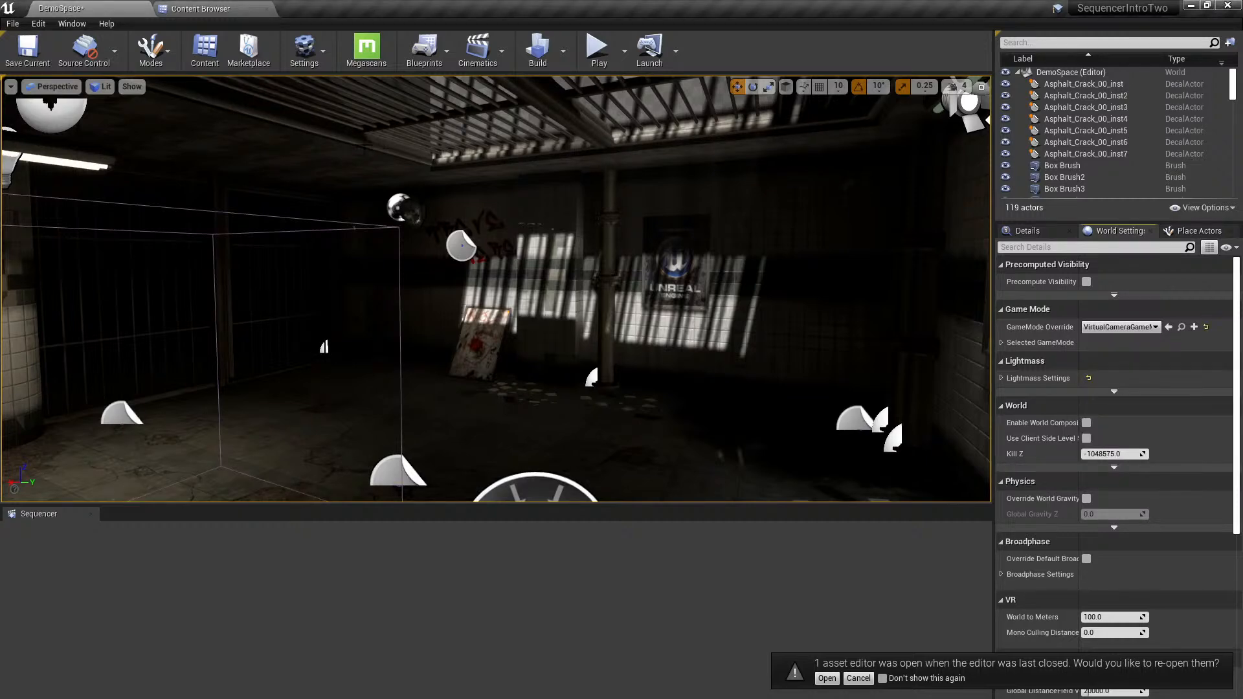
- Find "always show tou" in the Project Settings, enable Always Show Touch Interface and close the settings
left_click(41, 26)
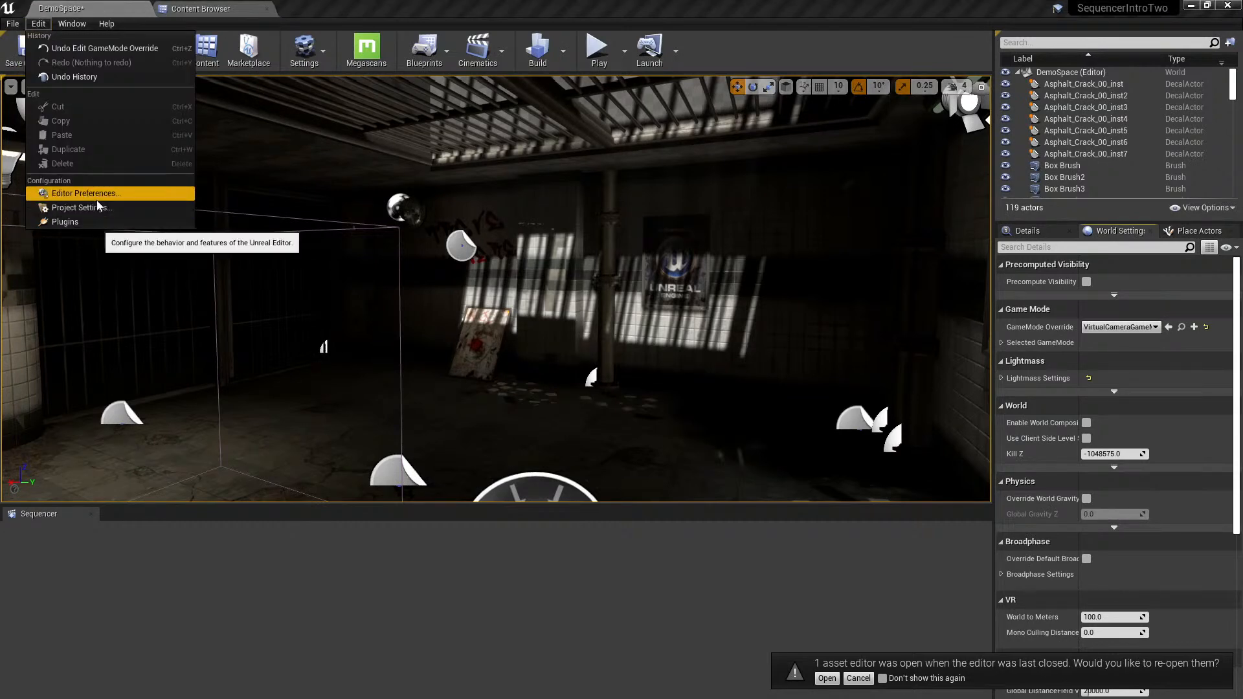
left_click(113, 207)
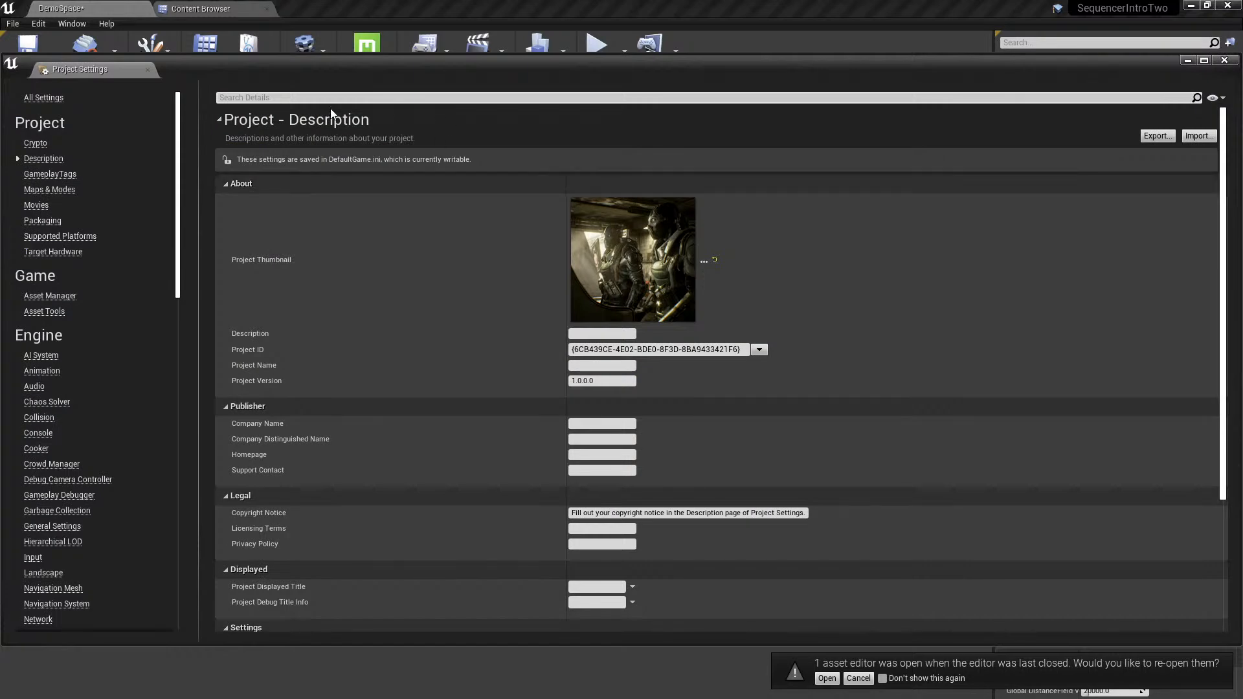
type("always show tou")
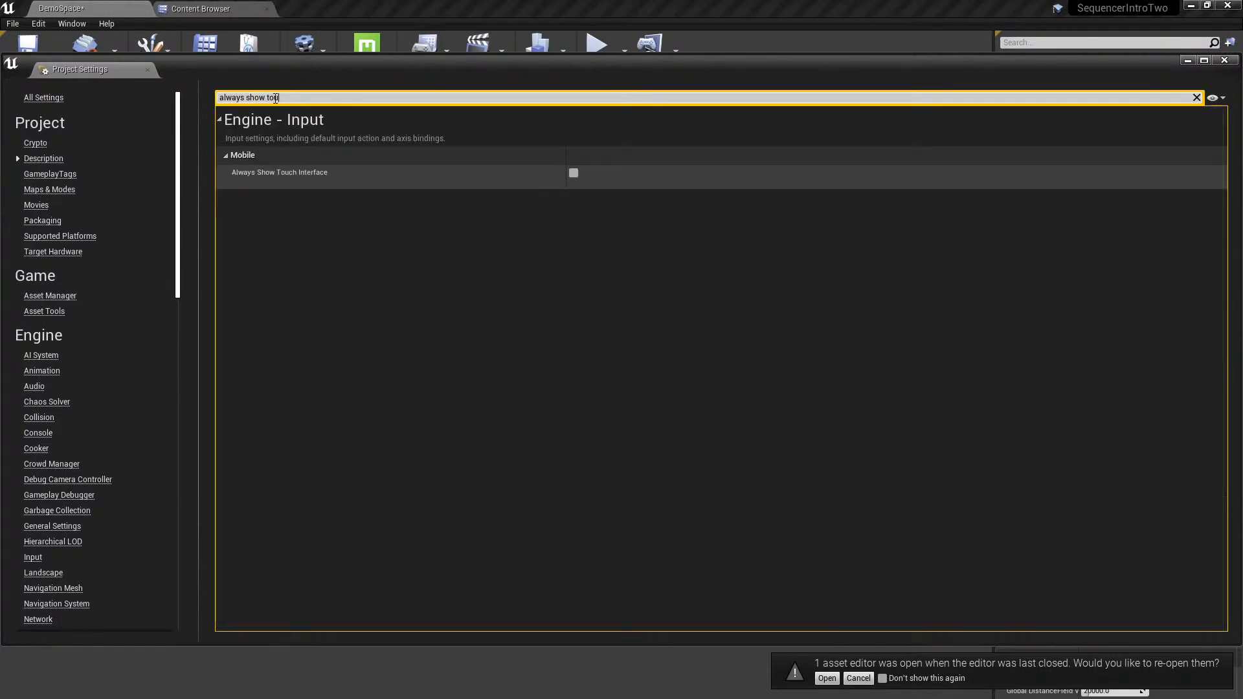
left_click(573, 172)
left_click(147, 70)
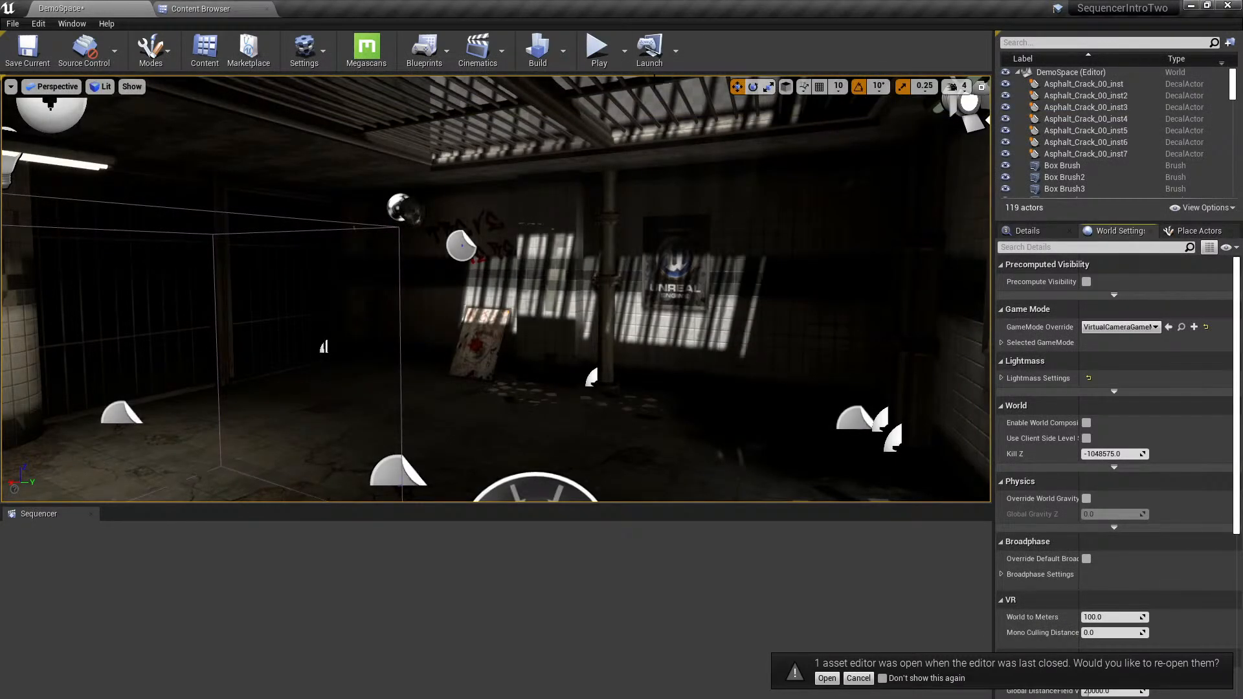
- Play the level in the editor to shoot with the virtual camera, and stop the session when done
left_click(599, 51)
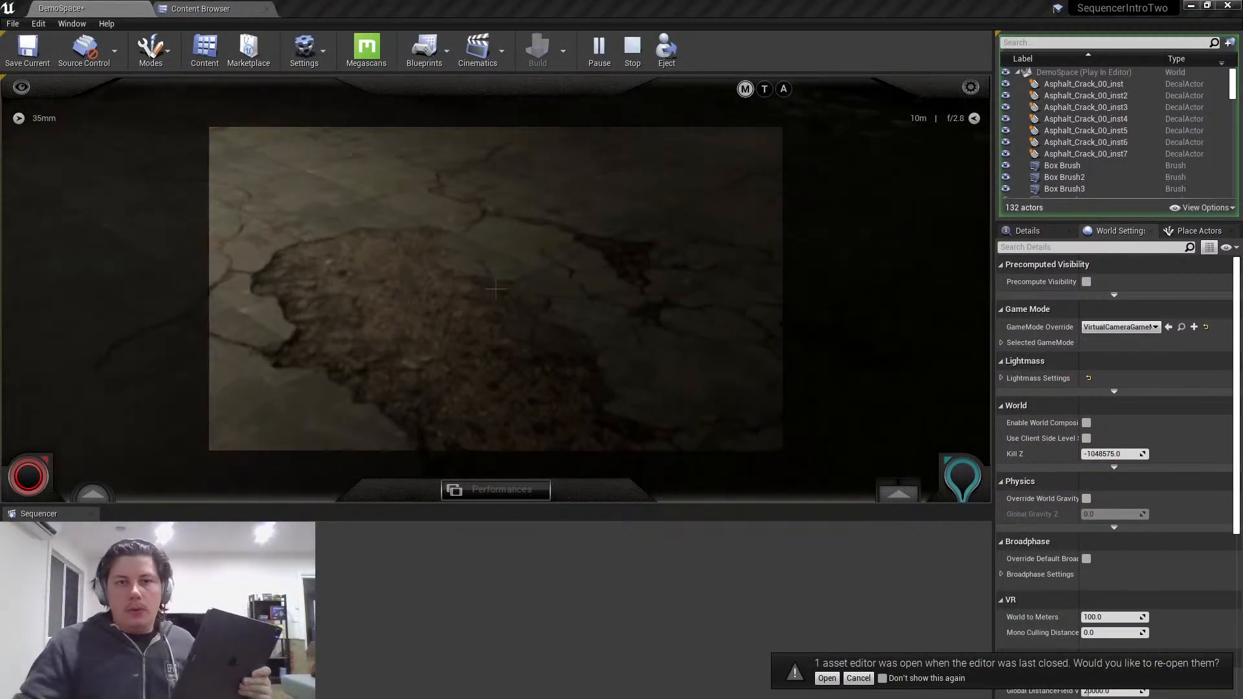
left_click(619, 5)
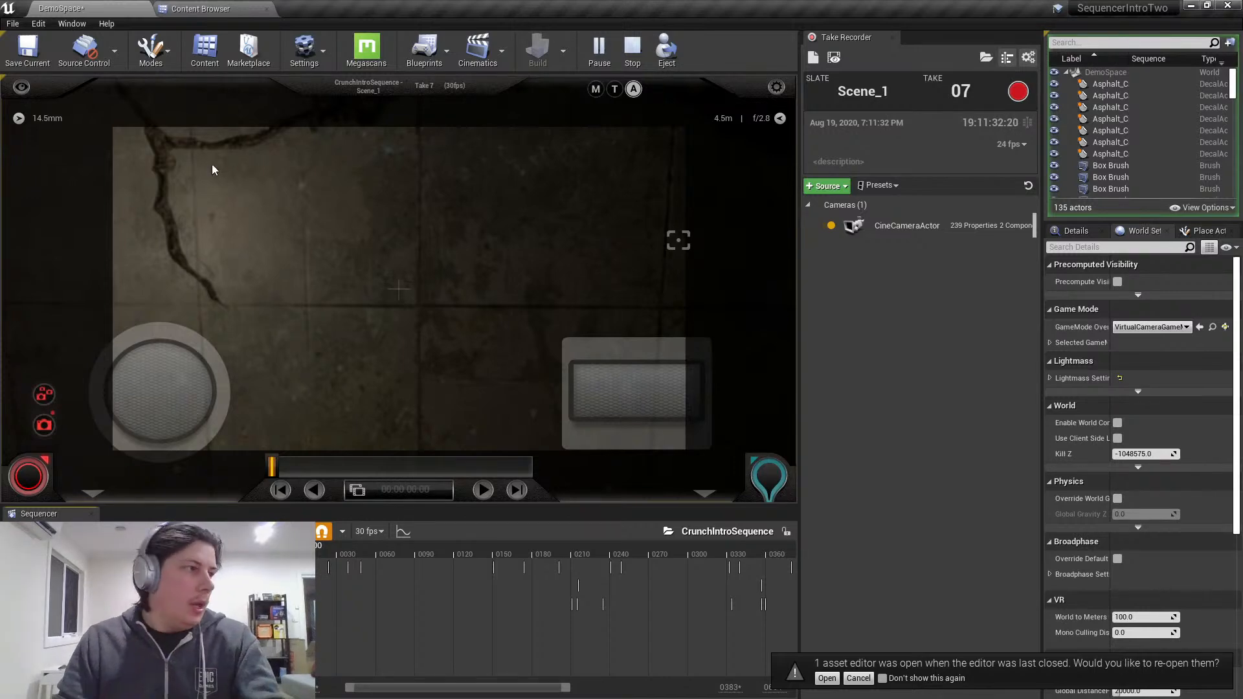
left_click(632, 52)
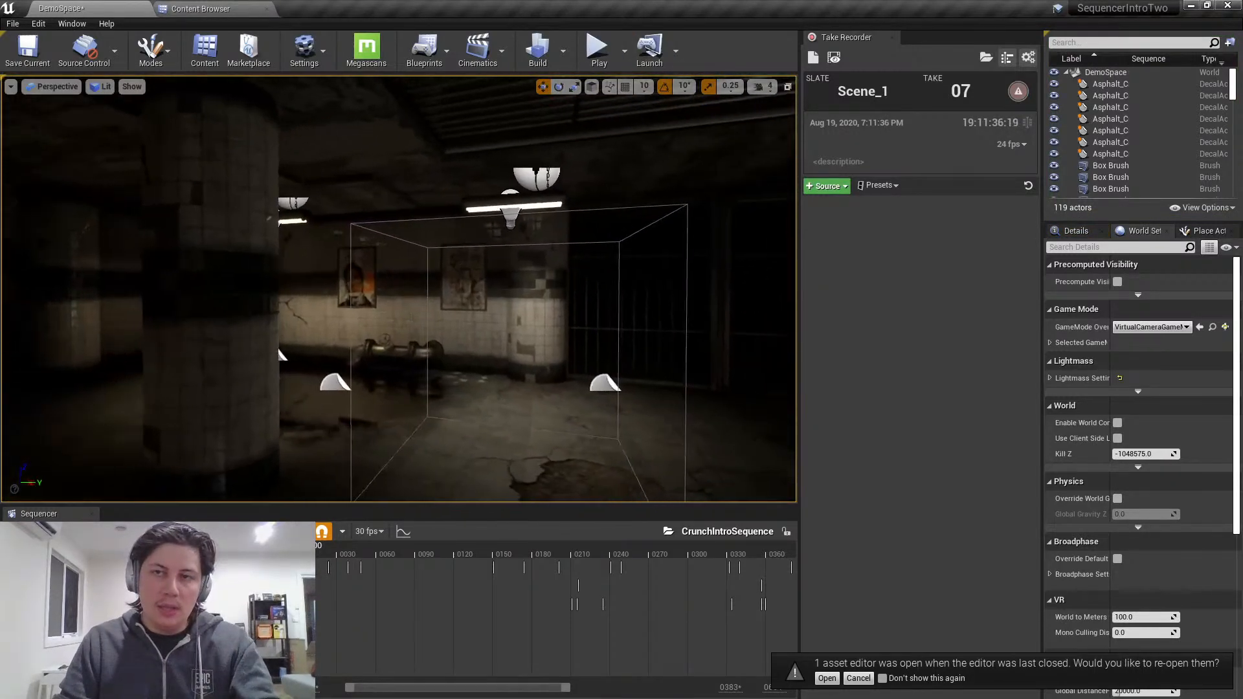
- Open the recorded takes of 2020-08-19, load Scene_1_01 and scrub through it in the perspective viewport
left_click(985, 59)
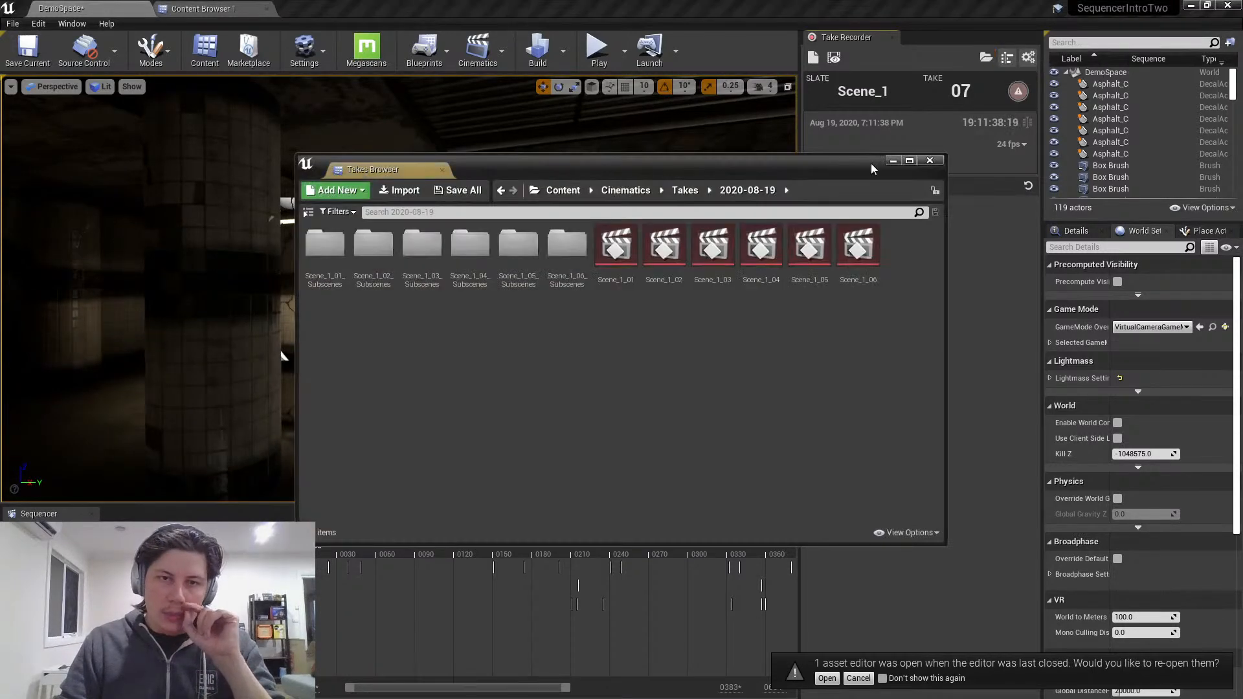
double_click(605, 280)
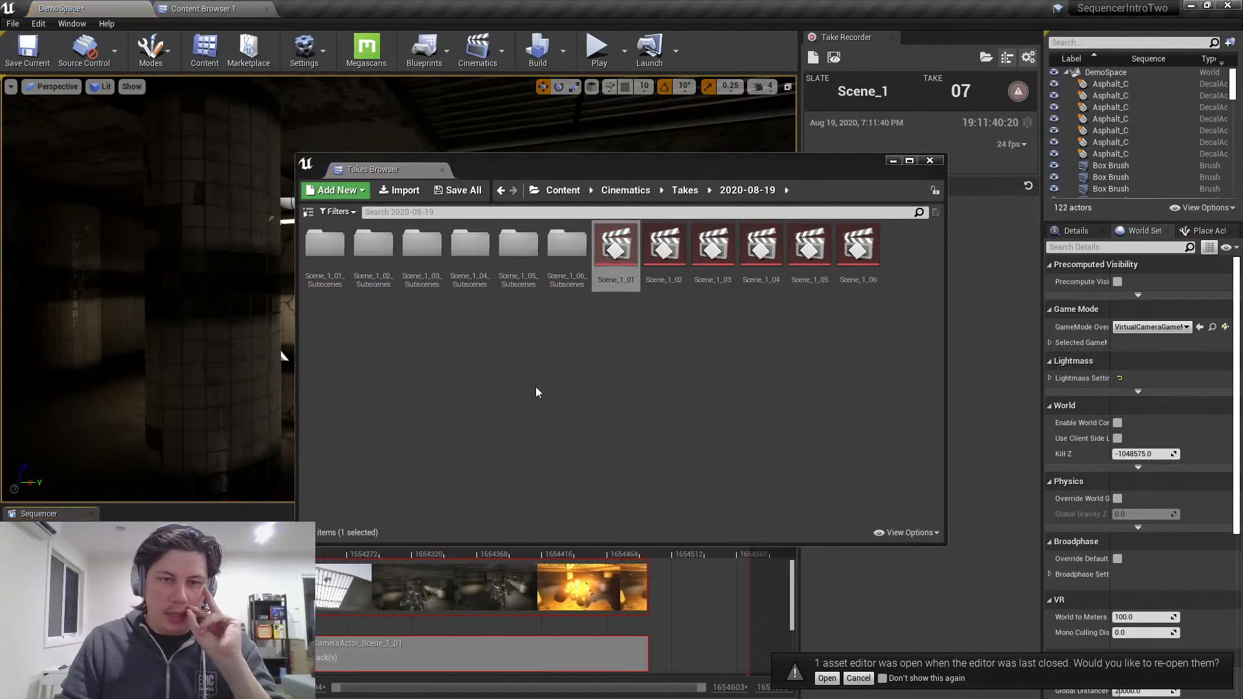
left_click_drag(710, 169, 1222, 152)
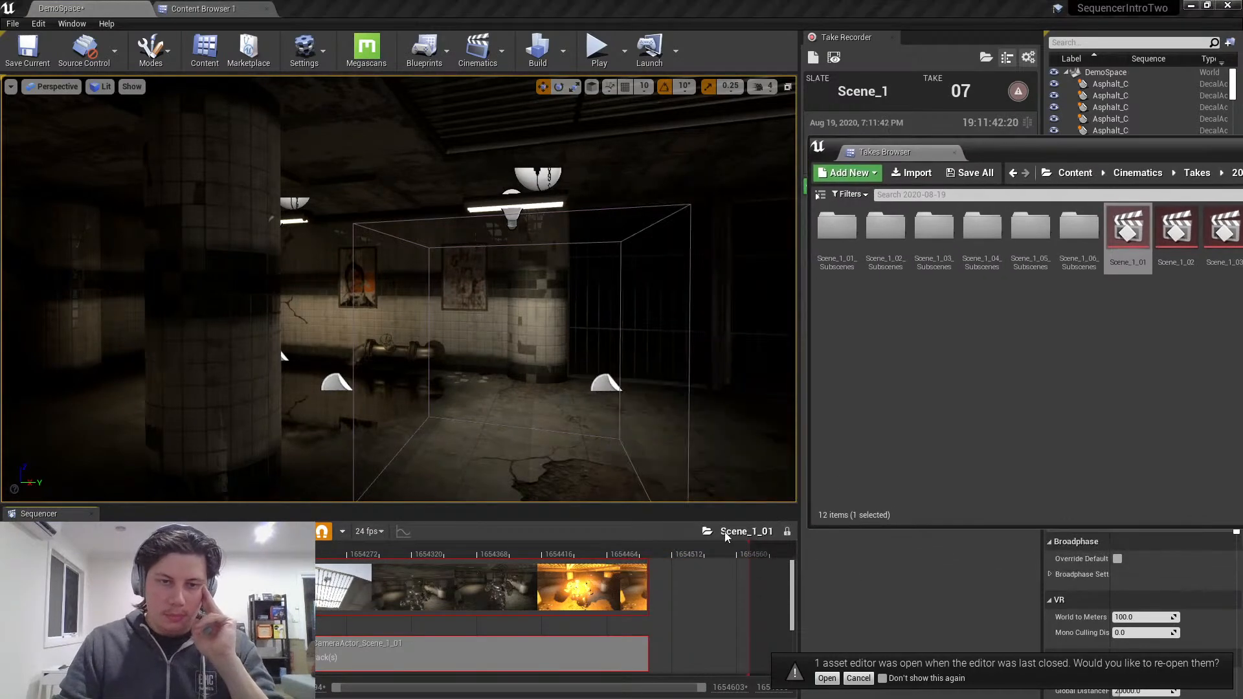
left_click(337, 552)
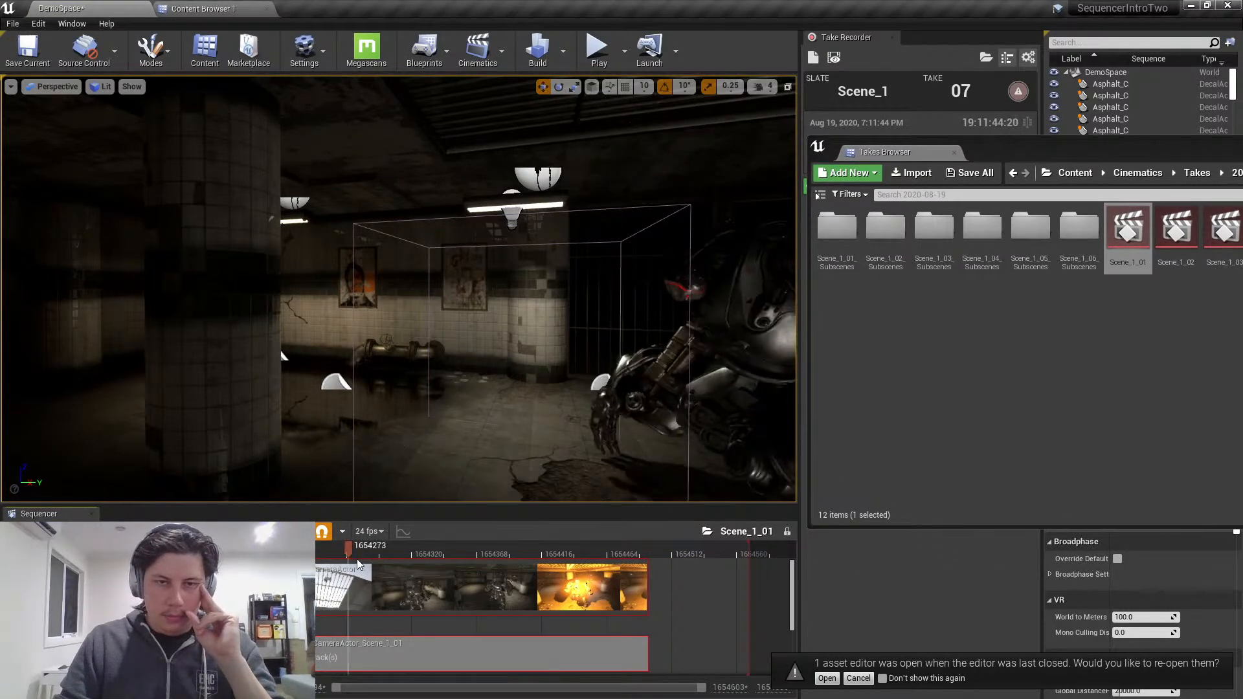
left_click_drag(408, 562, 571, 547)
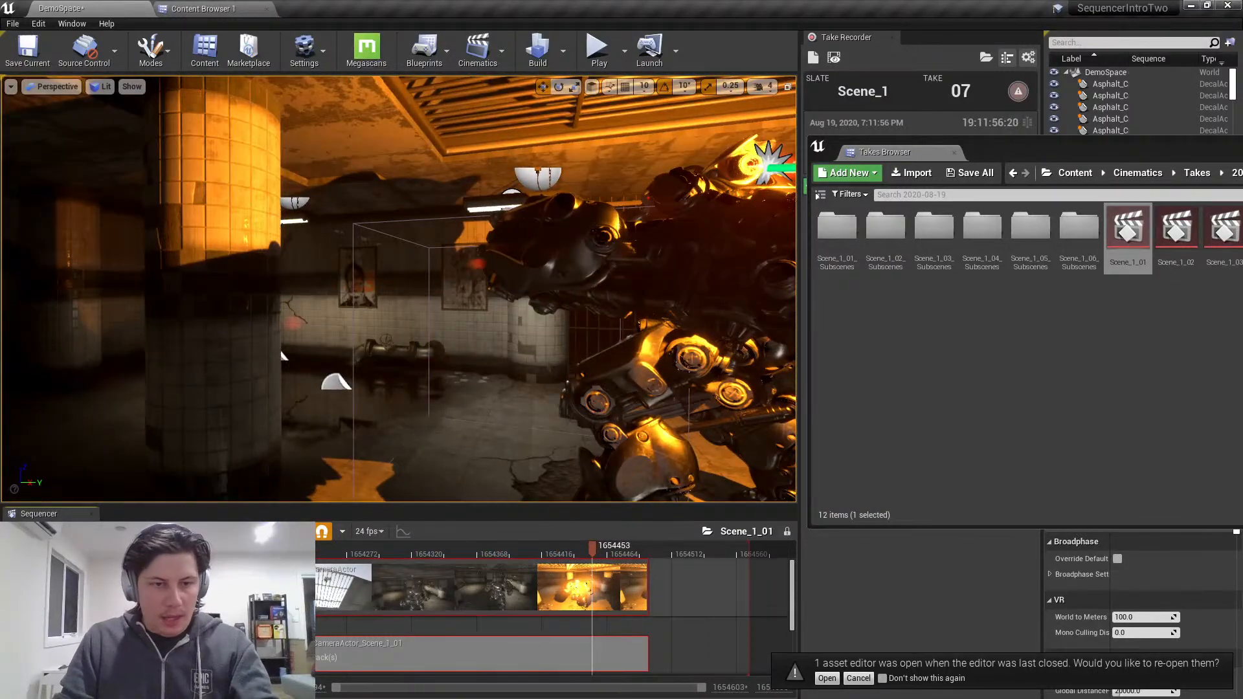
- Lock the viewport to the camera cuts of Scene_1_01 and scrub back through the recorded shot
left_click(241, 585)
left_click(246, 586)
left_click_drag(514, 545, 383, 549)
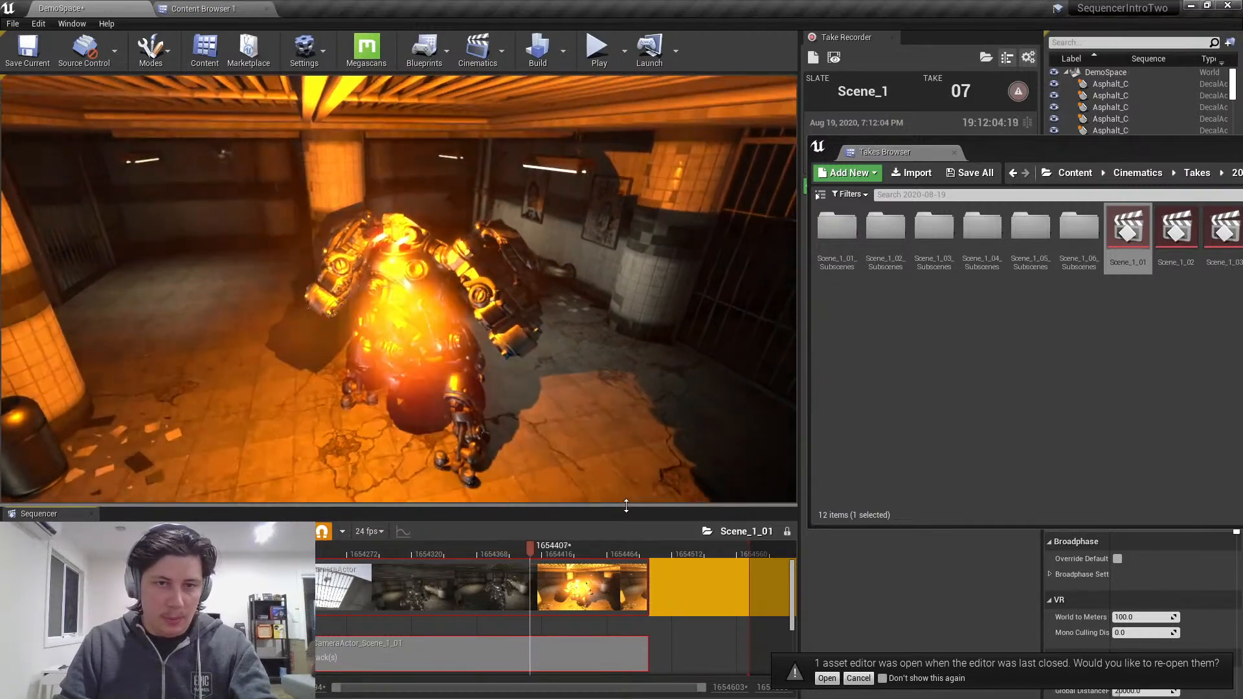
left_click_drag(602, 547, 417, 547)
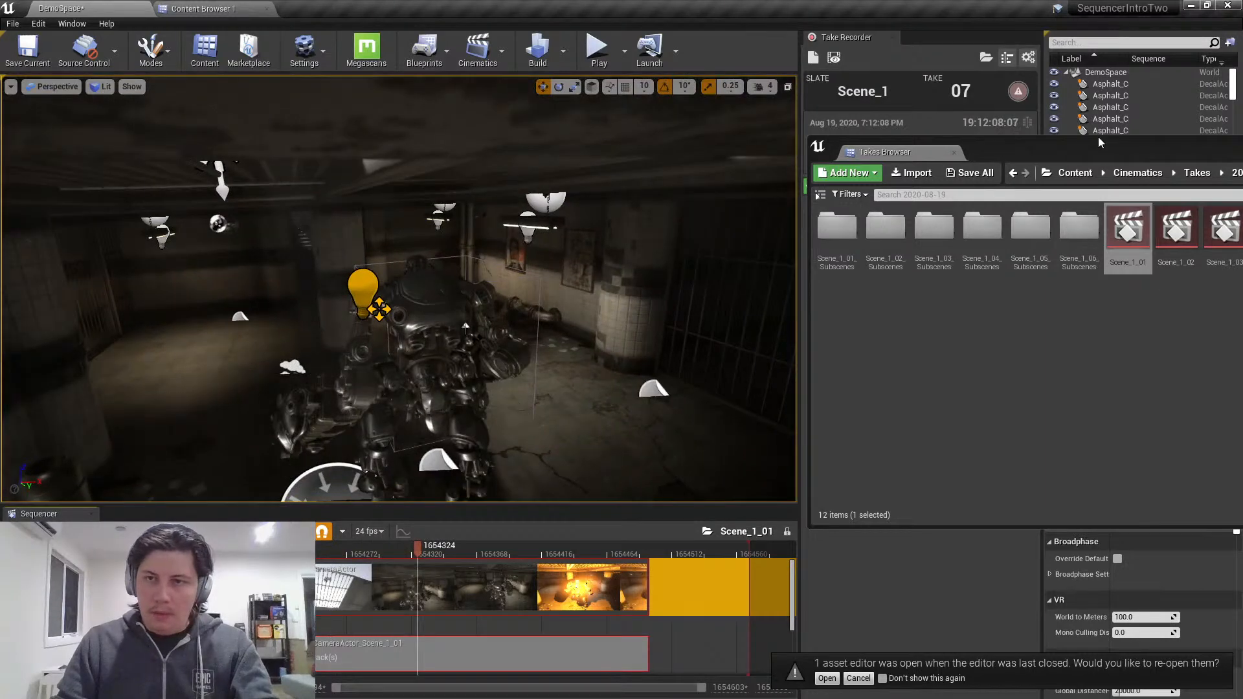
- Open the take Scene_1_06 and play it back from its beginning
left_click_drag(1098, 141, 1098, 225)
left_click(1162, 220)
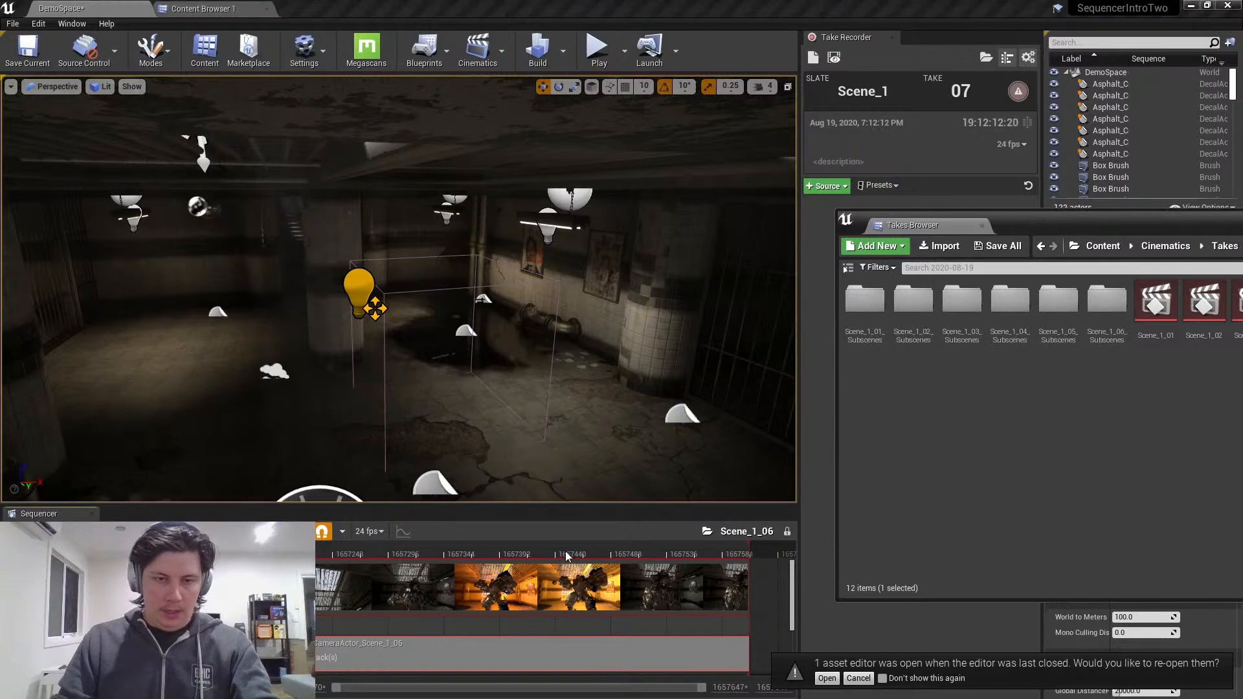
left_click_drag(367, 551, 326, 554)
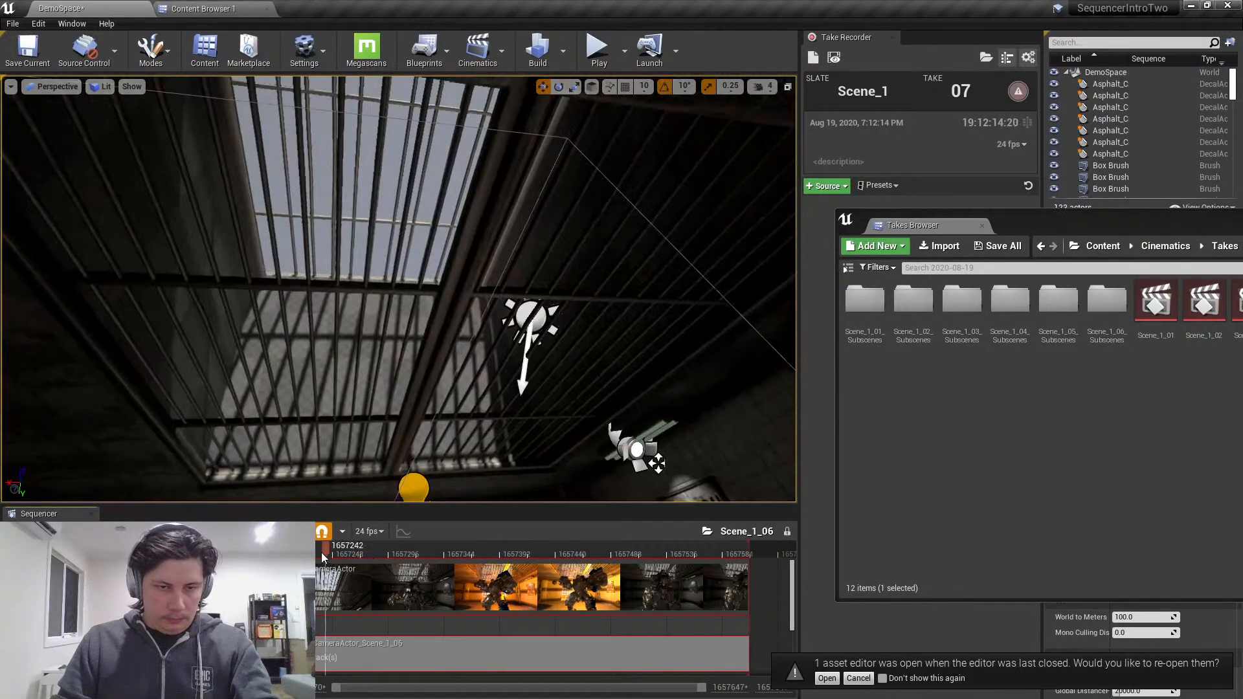
key("space")
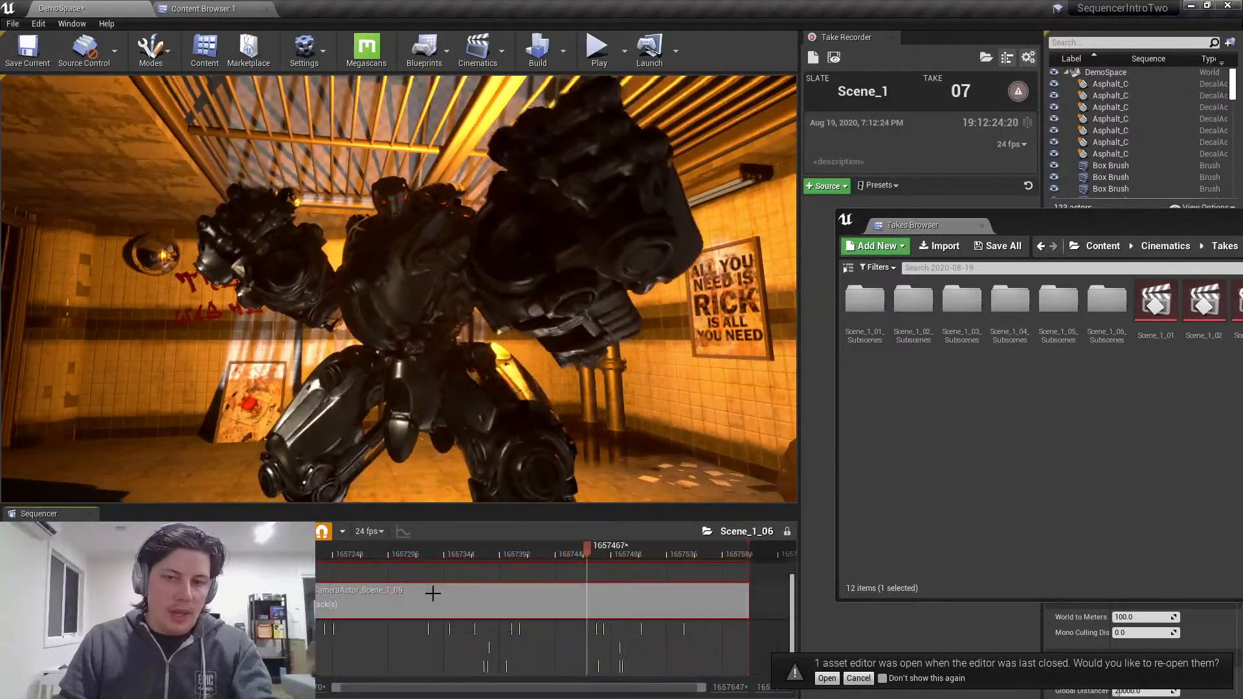
- Examine the camera cuts, the recorded camera subscene and the animation tracks of Scene_1_06 in the Sequencer
right_click(90, 586)
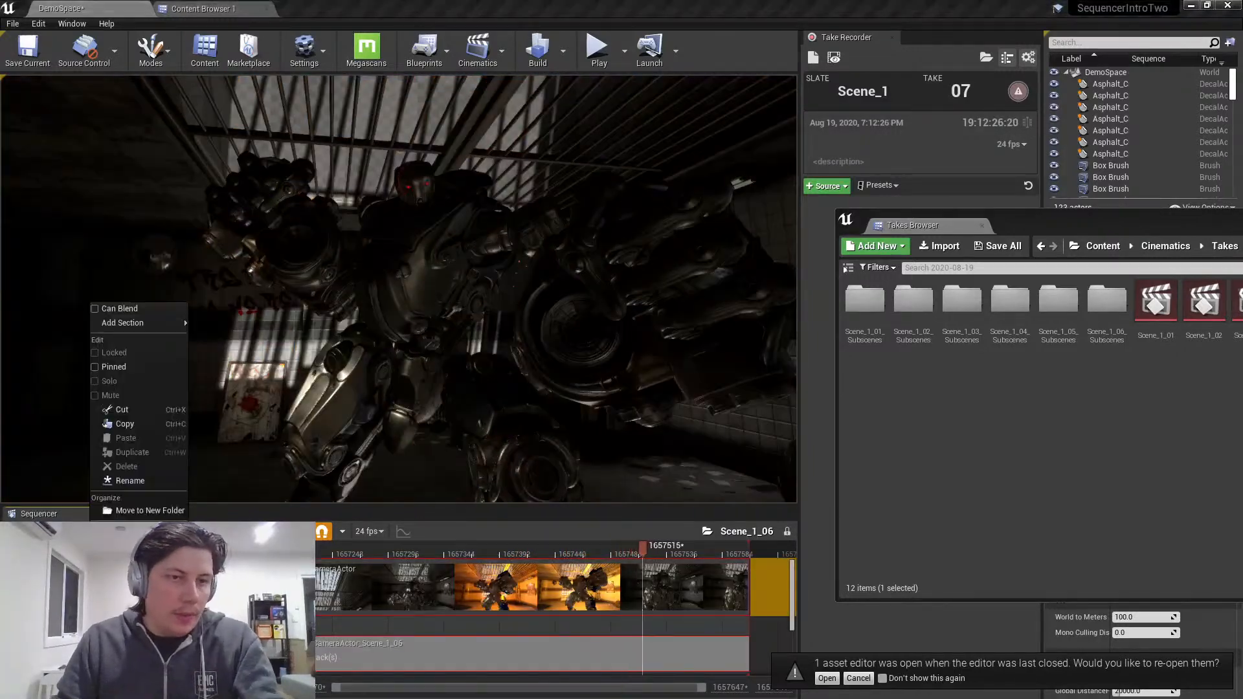
left_click(153, 424)
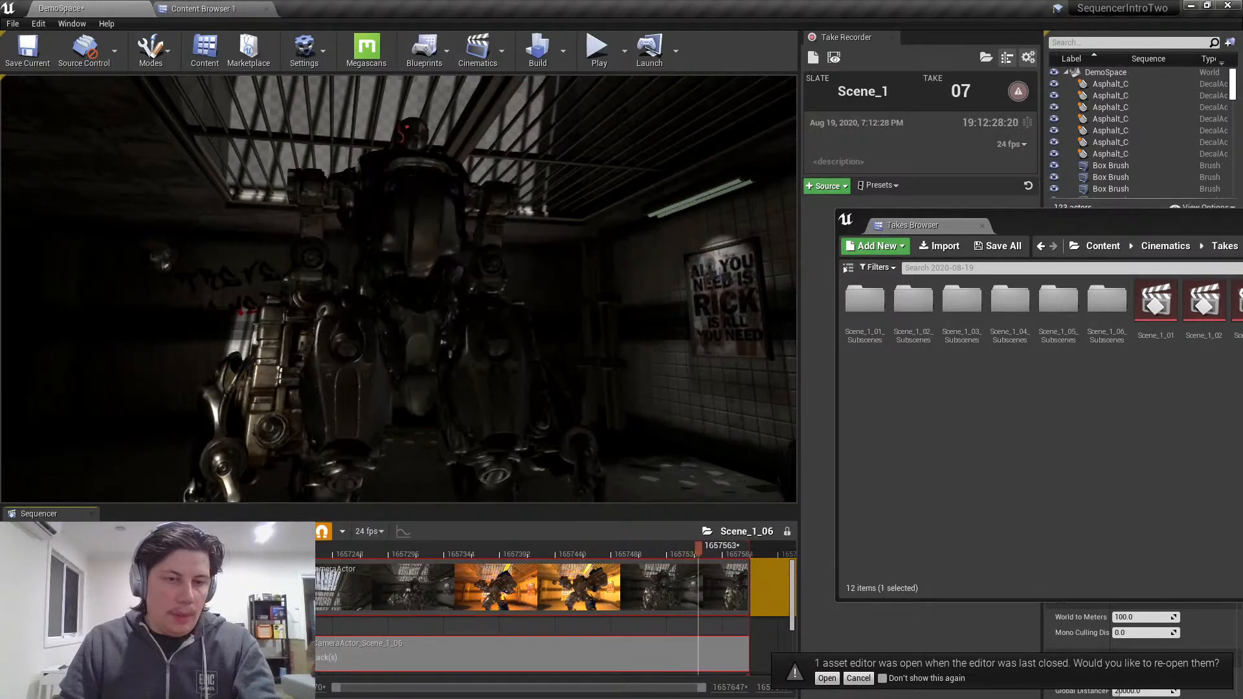
scroll(161, 612, "down", 2)
left_click(129, 600)
scroll(129, 601, "up", 1)
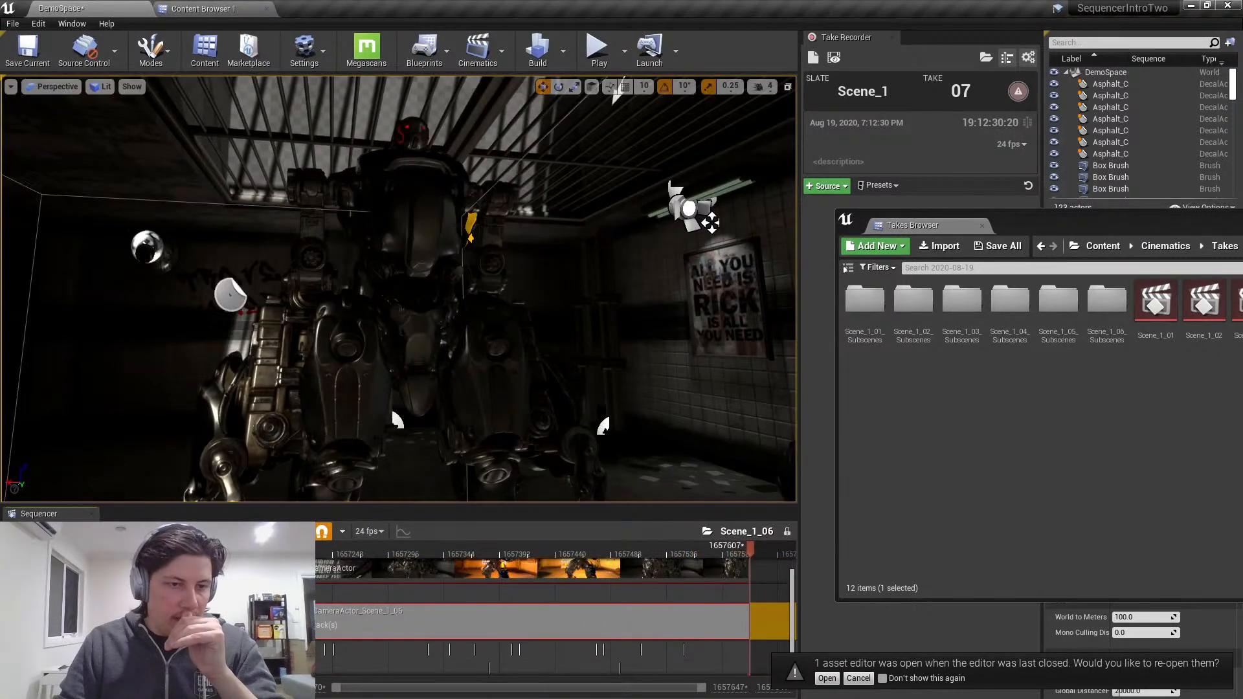
scroll(130, 600, "down", 1)
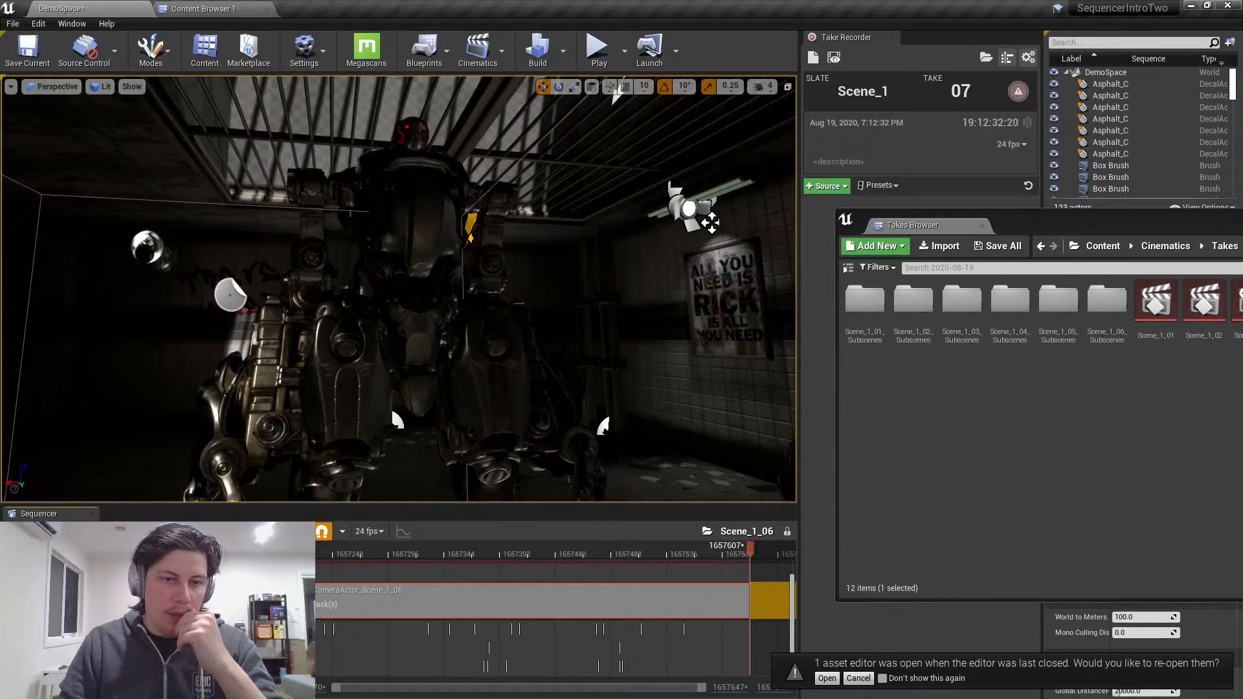
scroll(129, 600, "up", 2)
scroll(130, 601, "down", 2)
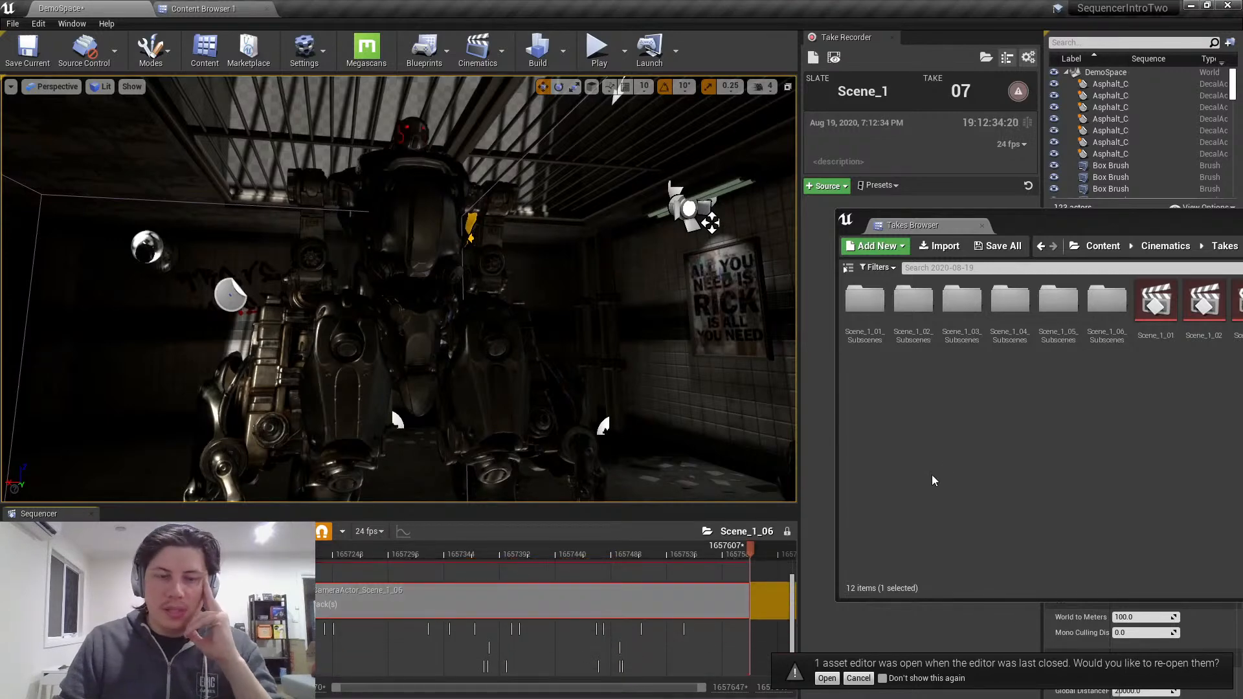
scroll(406, 600, "up", 1)
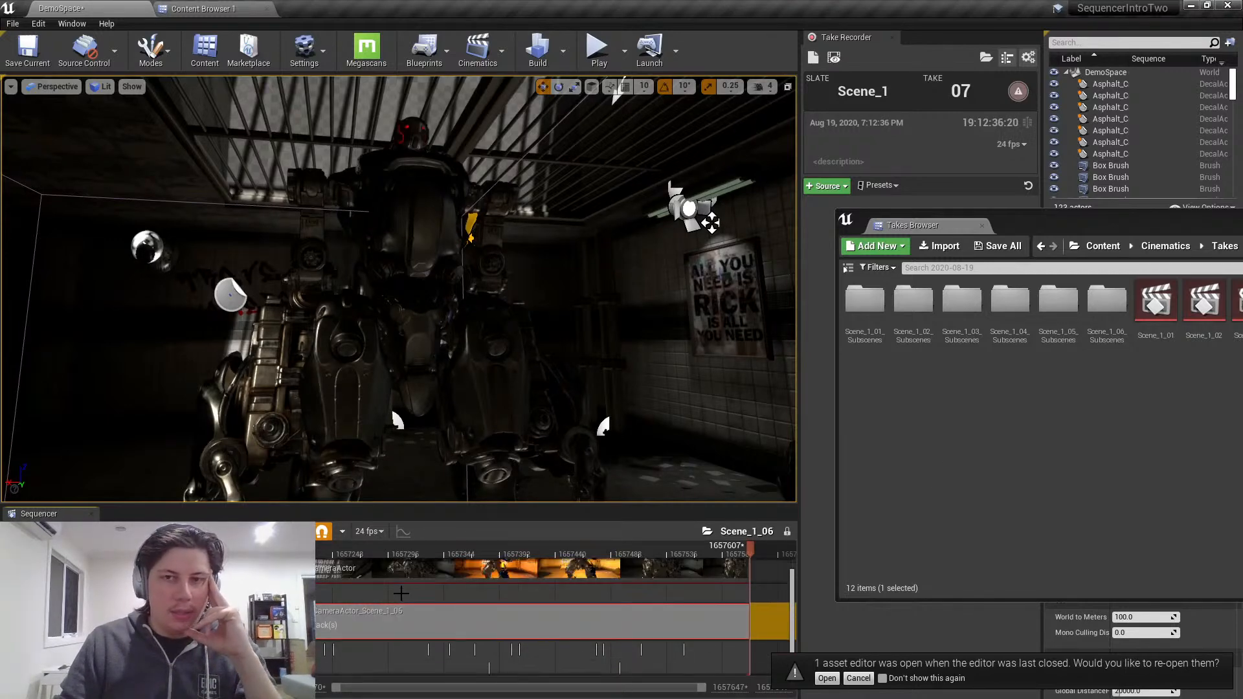
left_click(1029, 417)
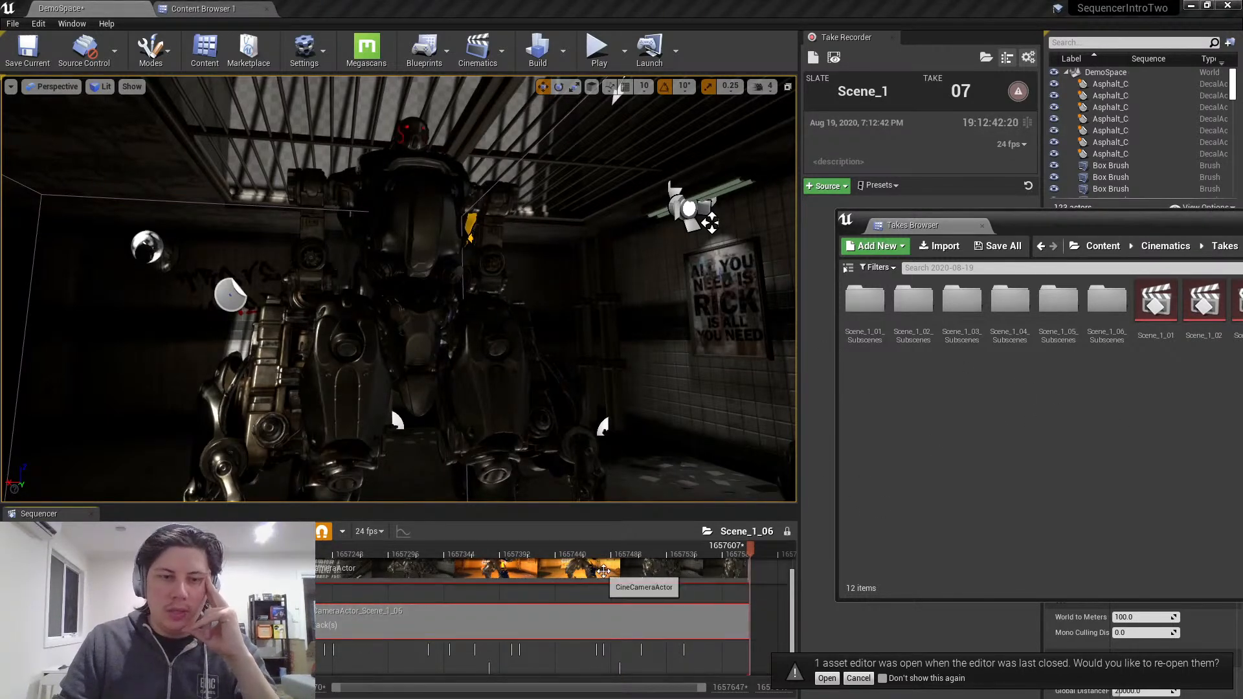
- Open the CineCameraActor_Scene_1_06 subsequence, move the playhead to its start and close the Takes Browser
double_click(379, 617)
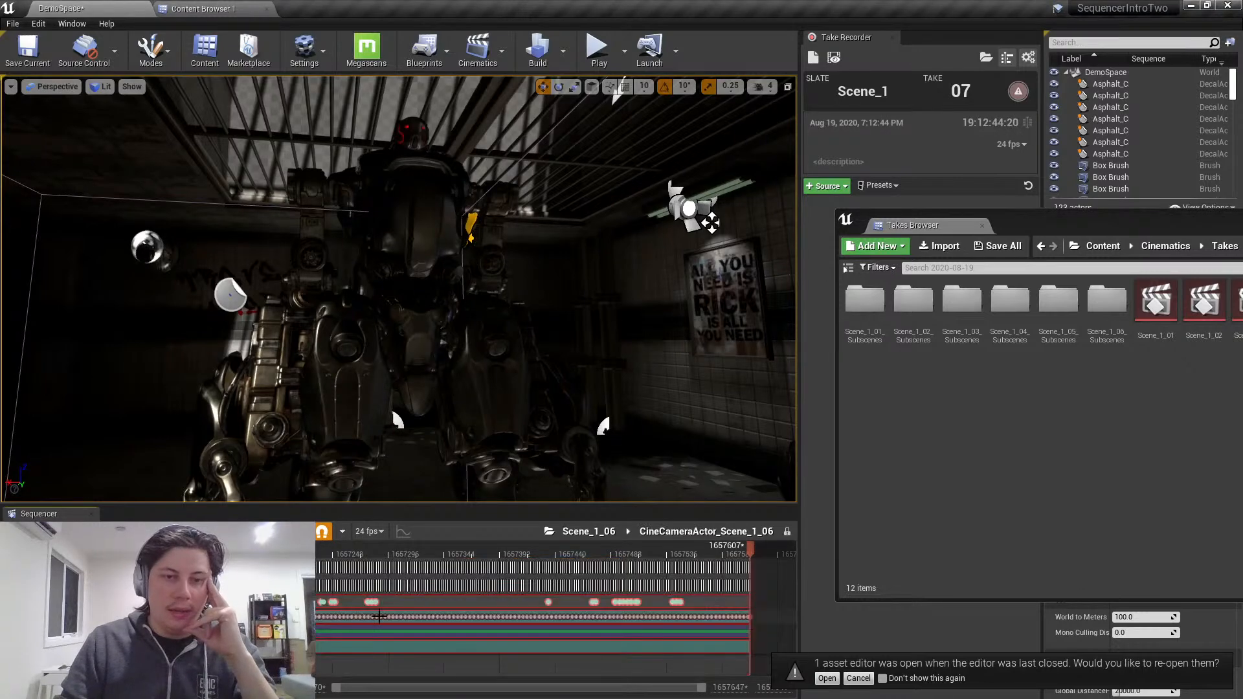
left_click_drag(326, 549, 311, 576)
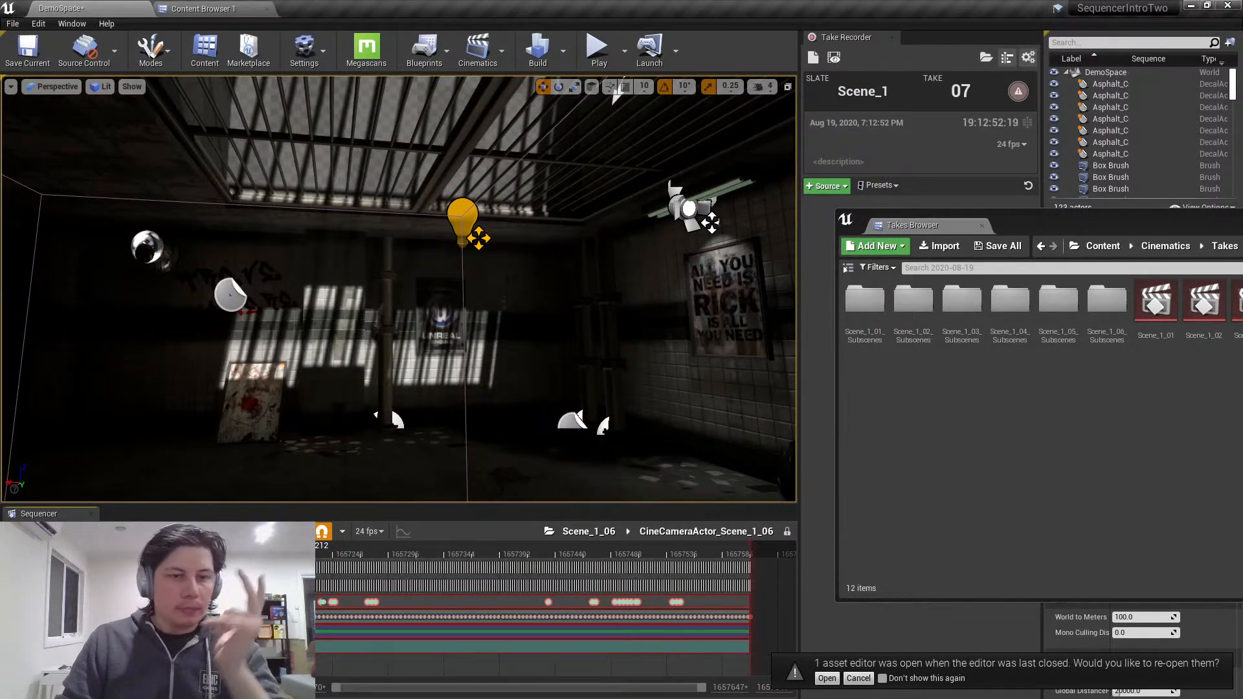
left_click(1095, 384)
left_click(981, 227)
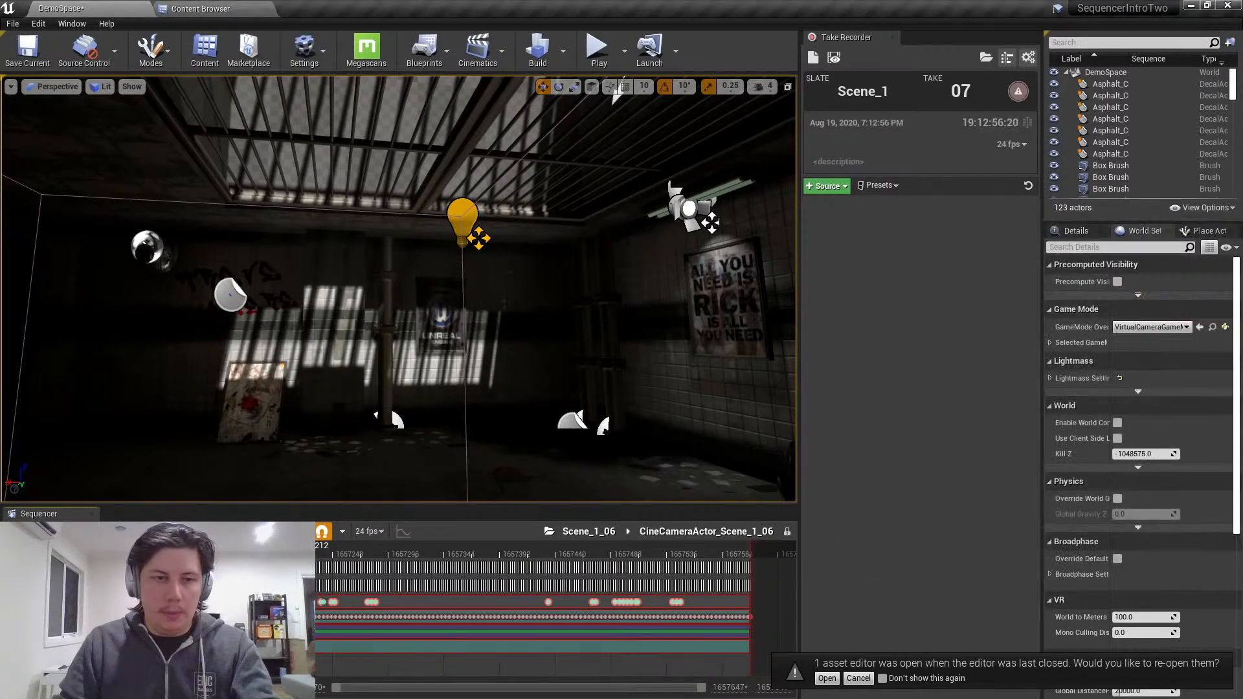
- Open CrunchIntroSequence, move the playhead to frame 53 and add a Subscenes track
left_click(479, 48)
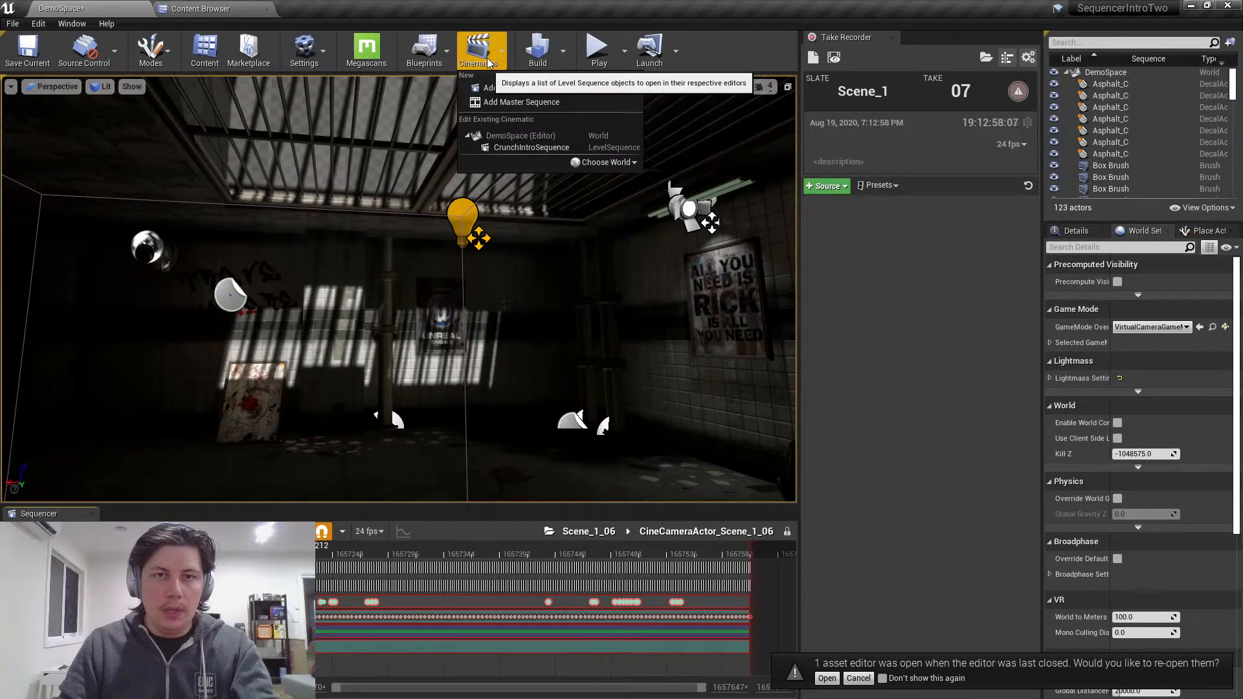
left_click(546, 148)
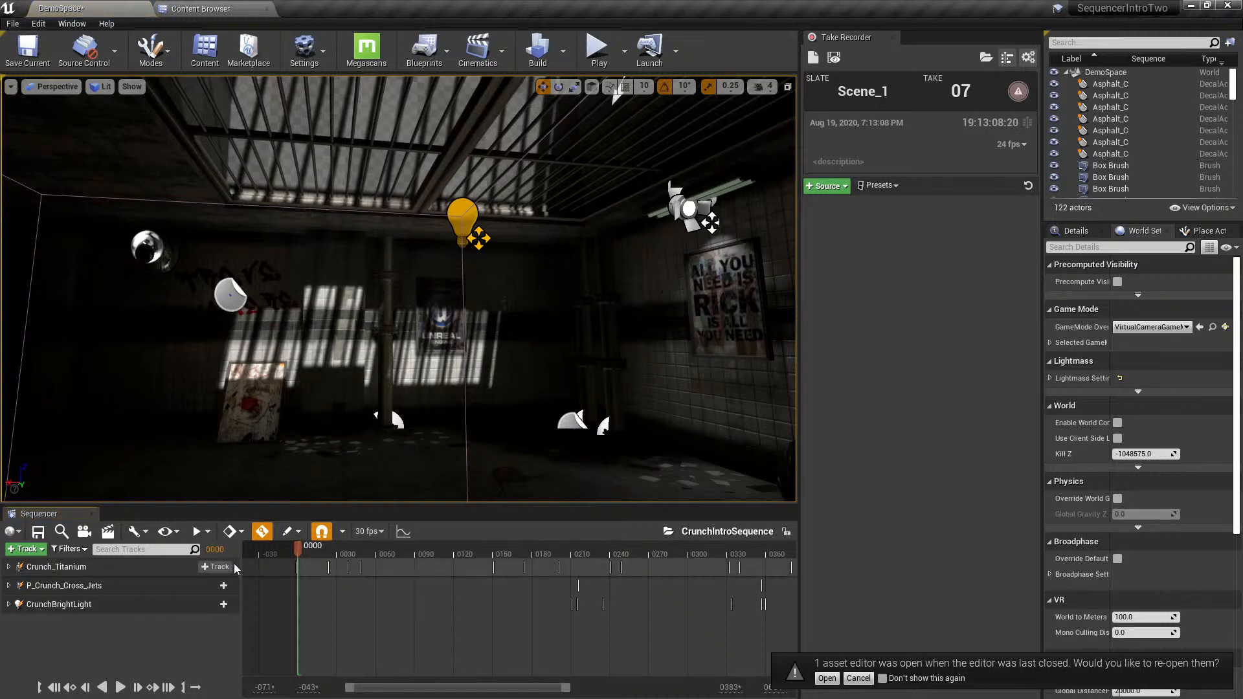
mouse_move(346, 549)
left_mouse_down()
mouse_move(335, 553)
mouse_move(367, 555)
left_mouse_up()
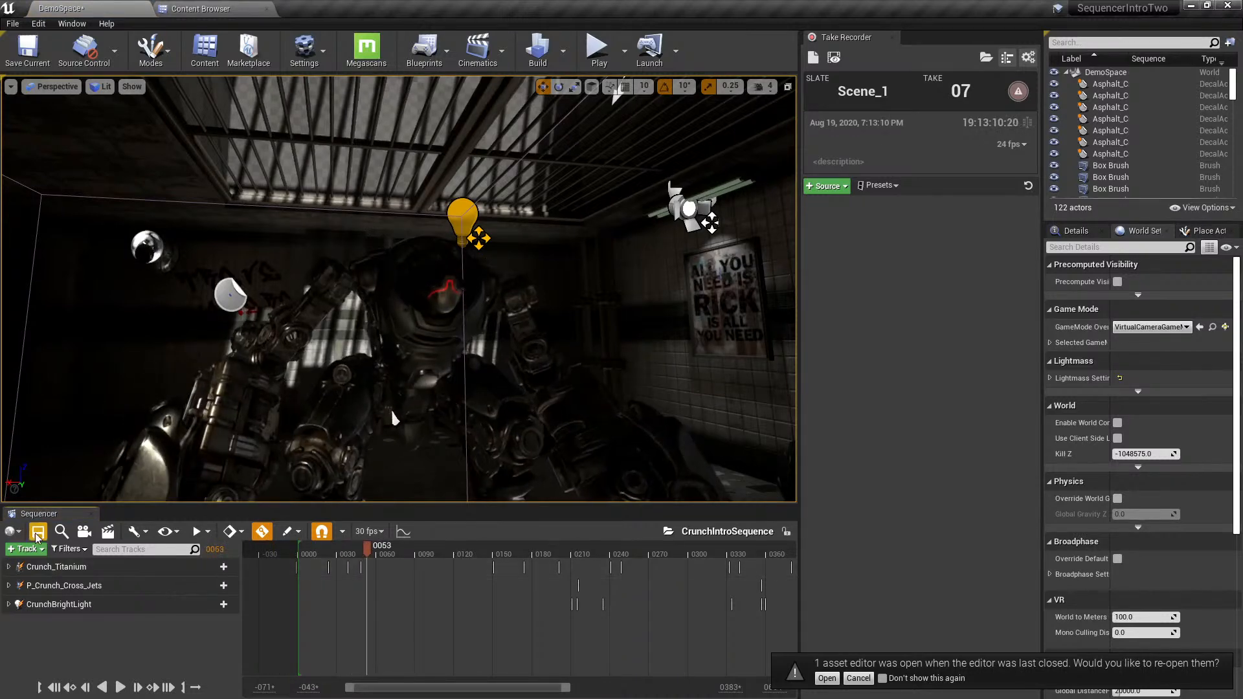
left_click(26, 549)
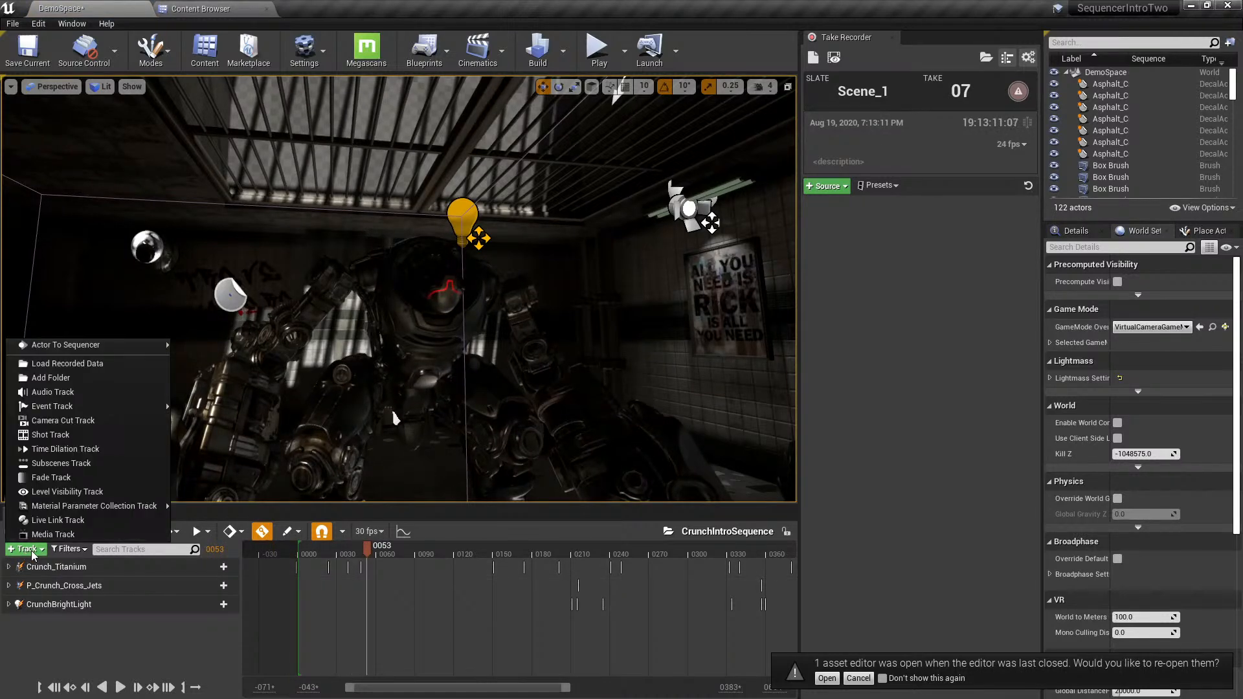
left_click(115, 467)
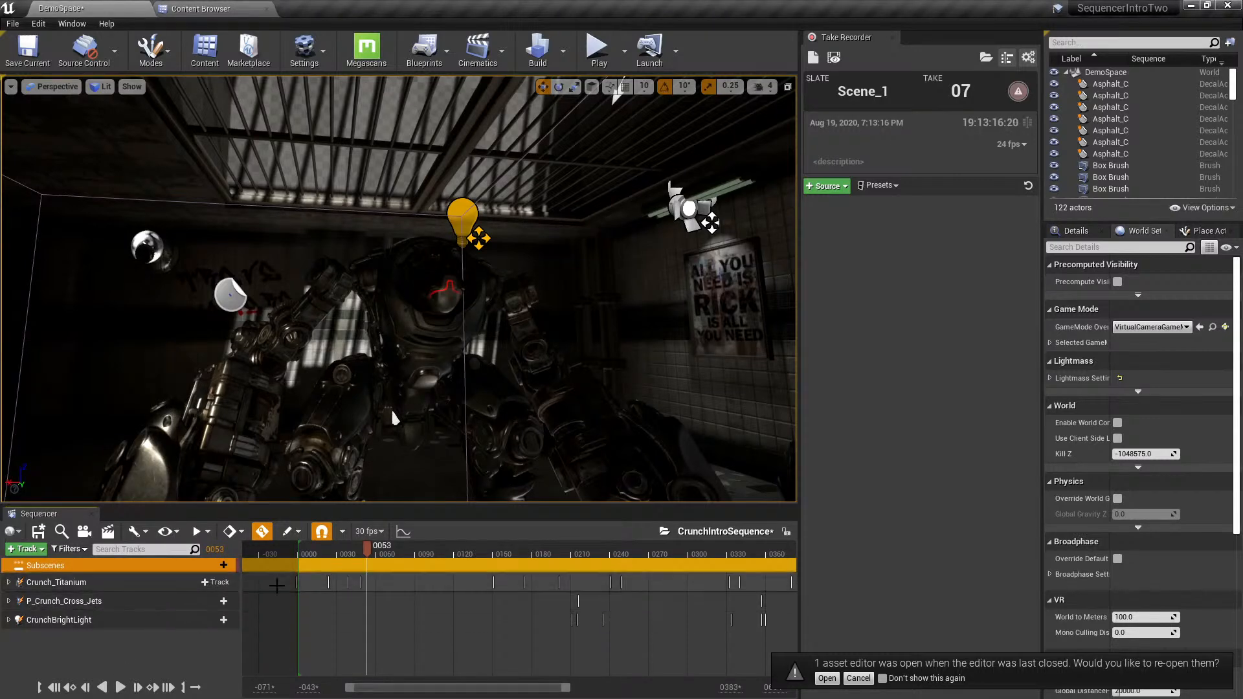
- Try to insert the full take Scene_1_06 into the Subscenes track, then undo it
left_click(209, 566)
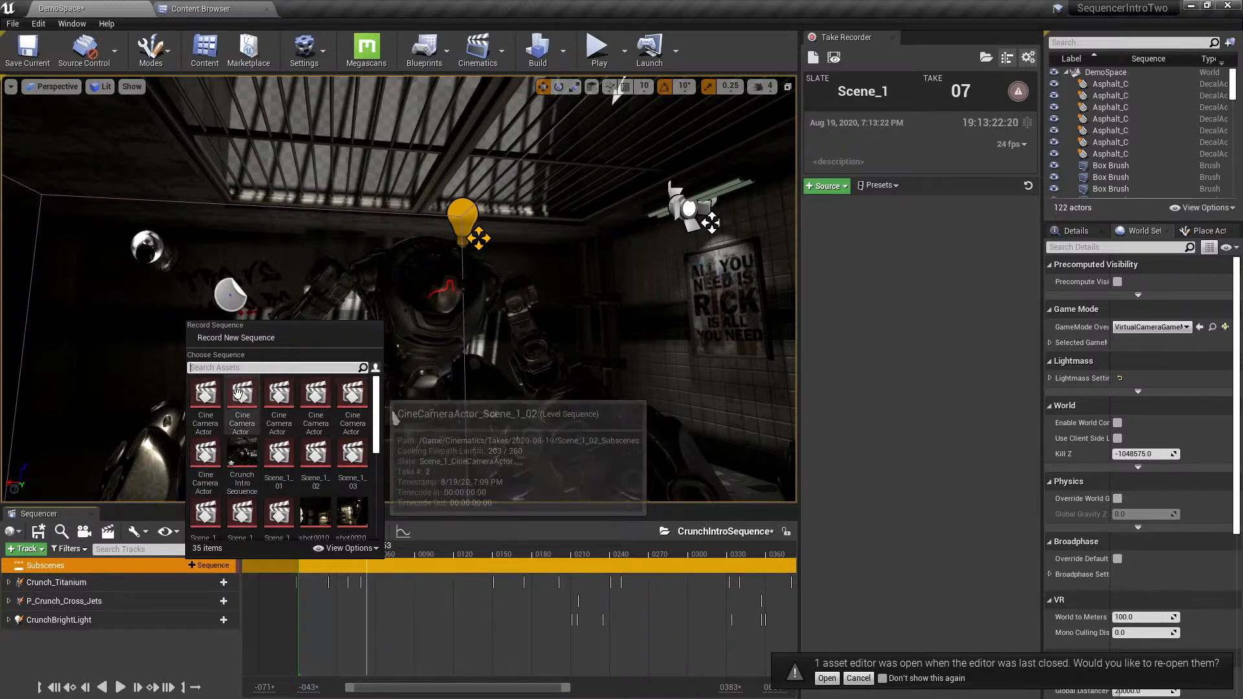
scroll(343, 490, "down", 1)
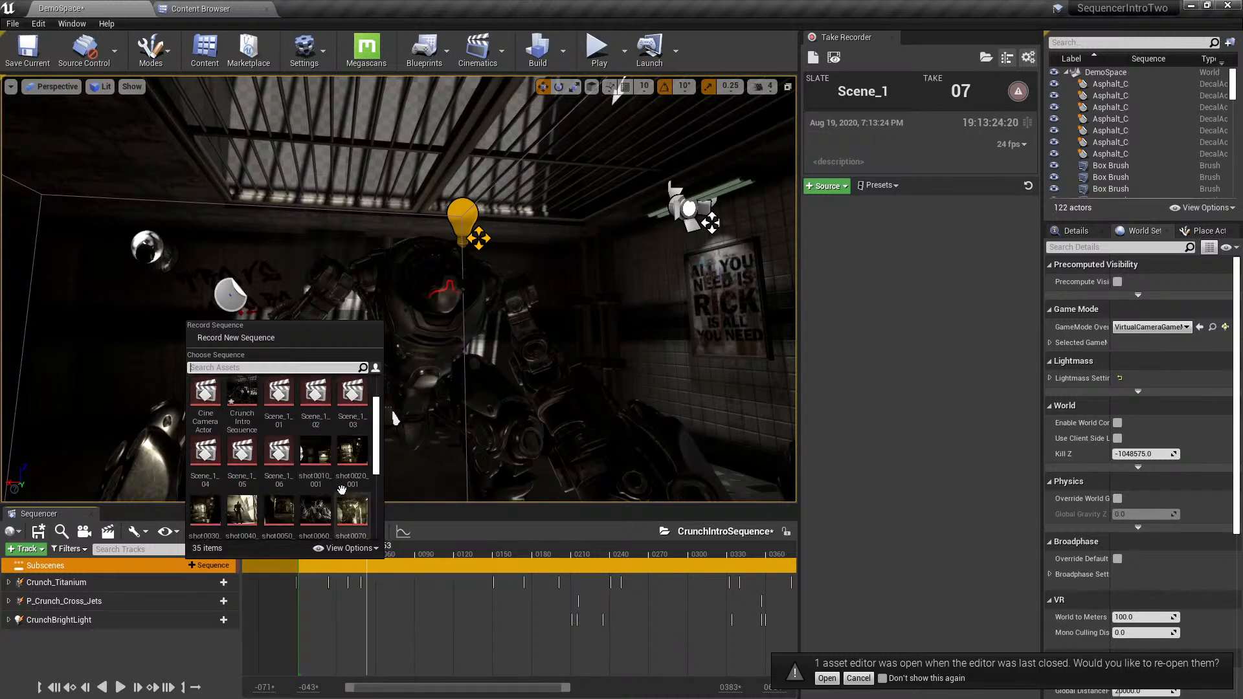
scroll(304, 476, "up", 1)
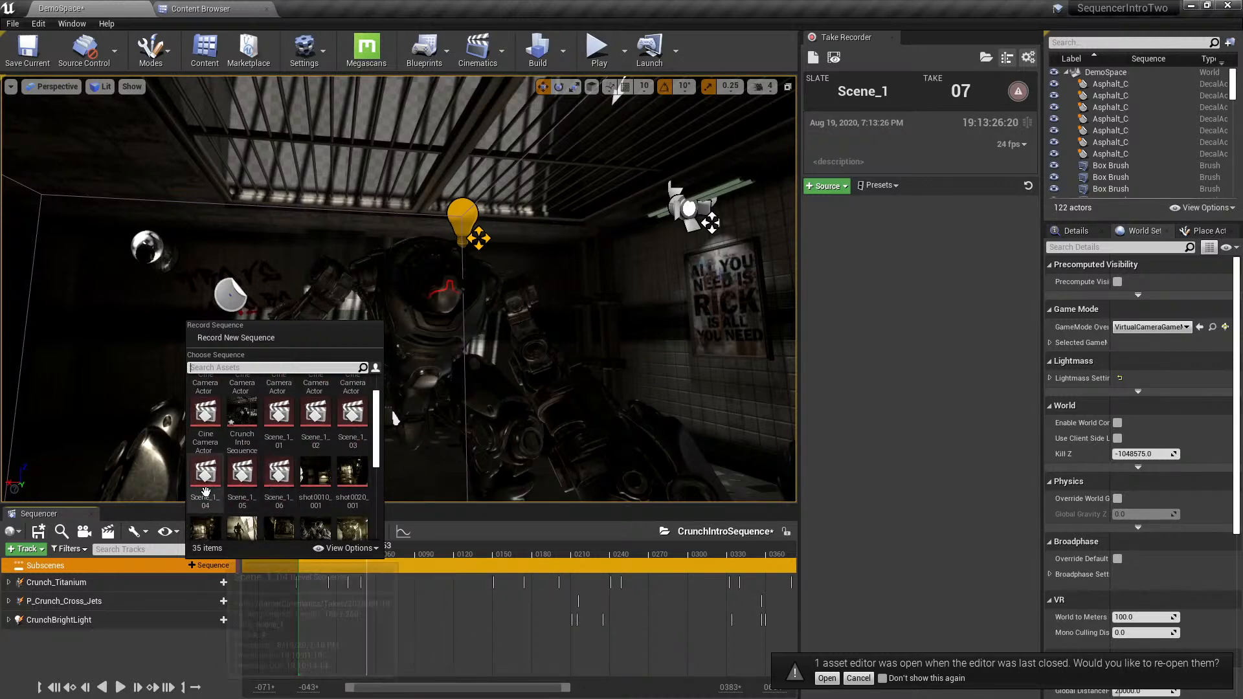
left_click(279, 472)
mouse_move(372, 557)
left_mouse_down()
mouse_move(522, 555)
mouse_move(353, 556)
mouse_move(444, 556)
mouse_move(379, 557)
left_mouse_up()
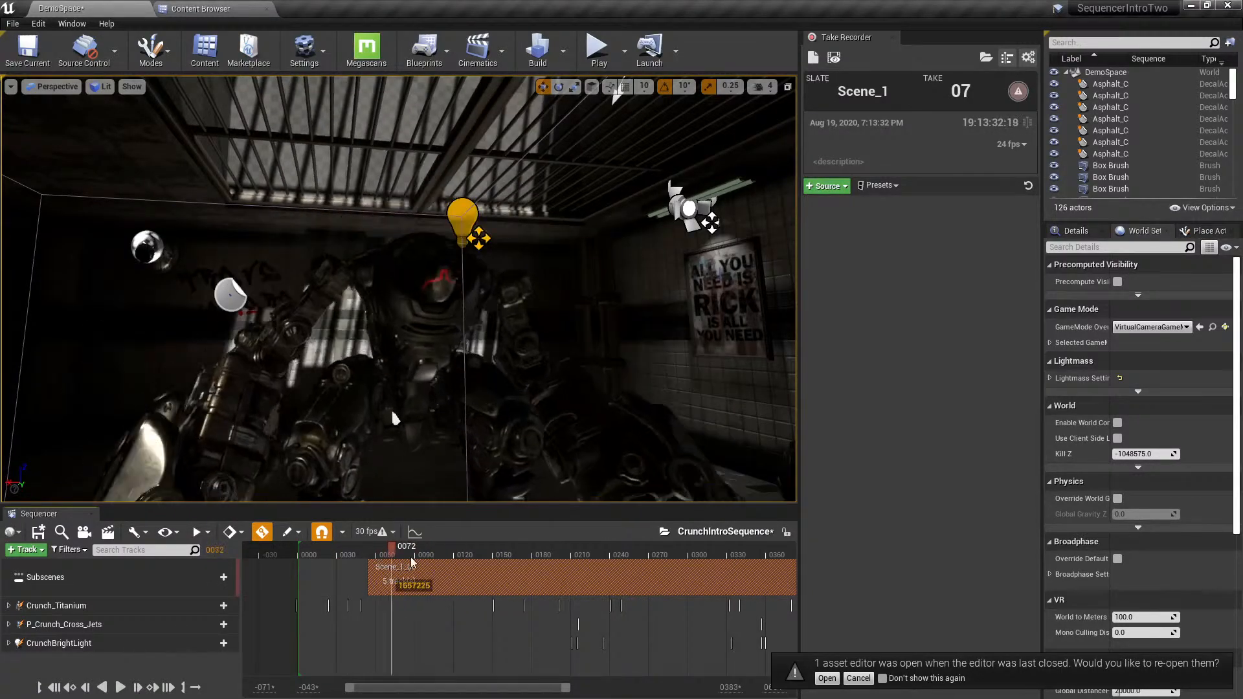
key("ctrl+z")
- Add the CineCameraActor_Scene_1_06 sequence to the Subscenes track and move its section to start at frame 0
left_click(215, 567)
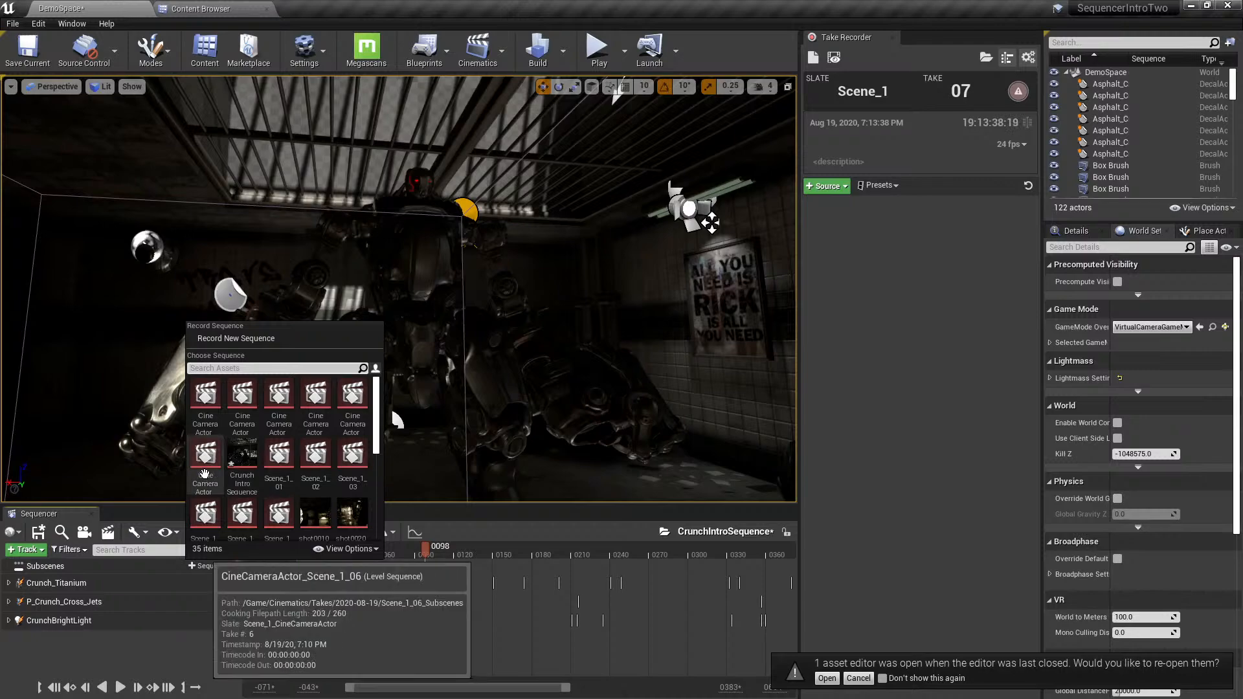
left_click(204, 474)
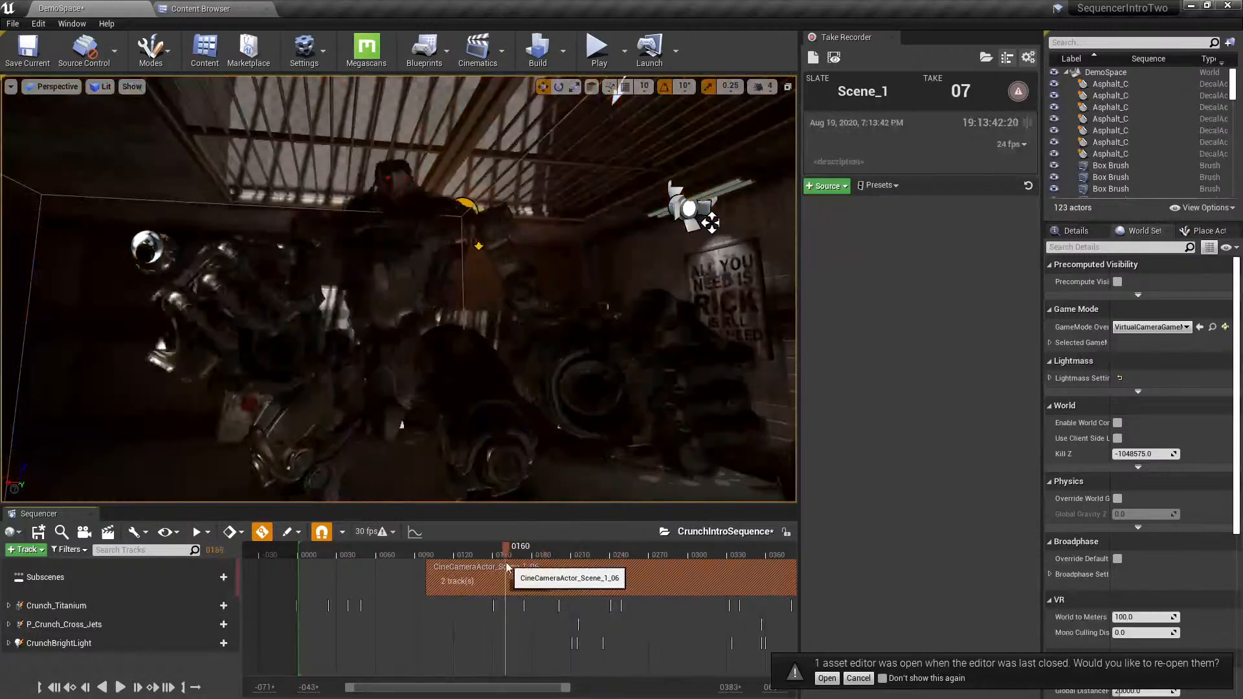
left_click_drag(474, 565, 367, 576)
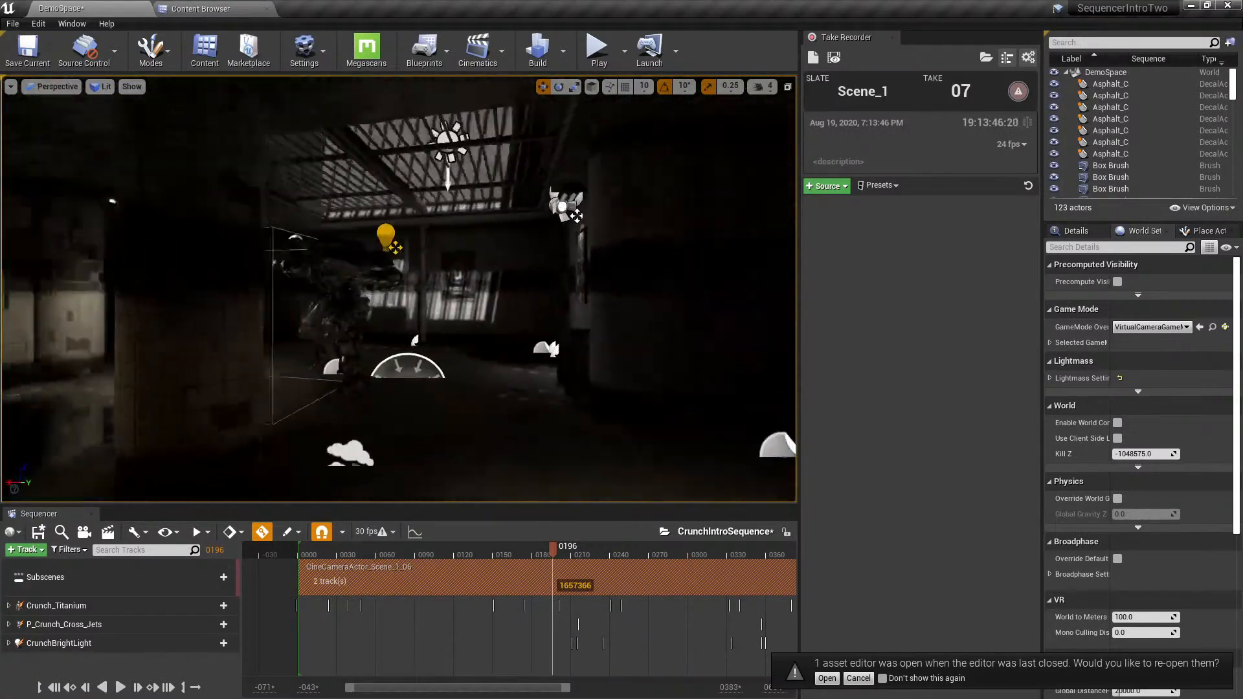
- Select the recorded CineCameraActor in the level and shift its subscene section slightly earlier, to begin just before frame 0
right_click_drag(453, 291, 310, 288)
left_click(409, 301)
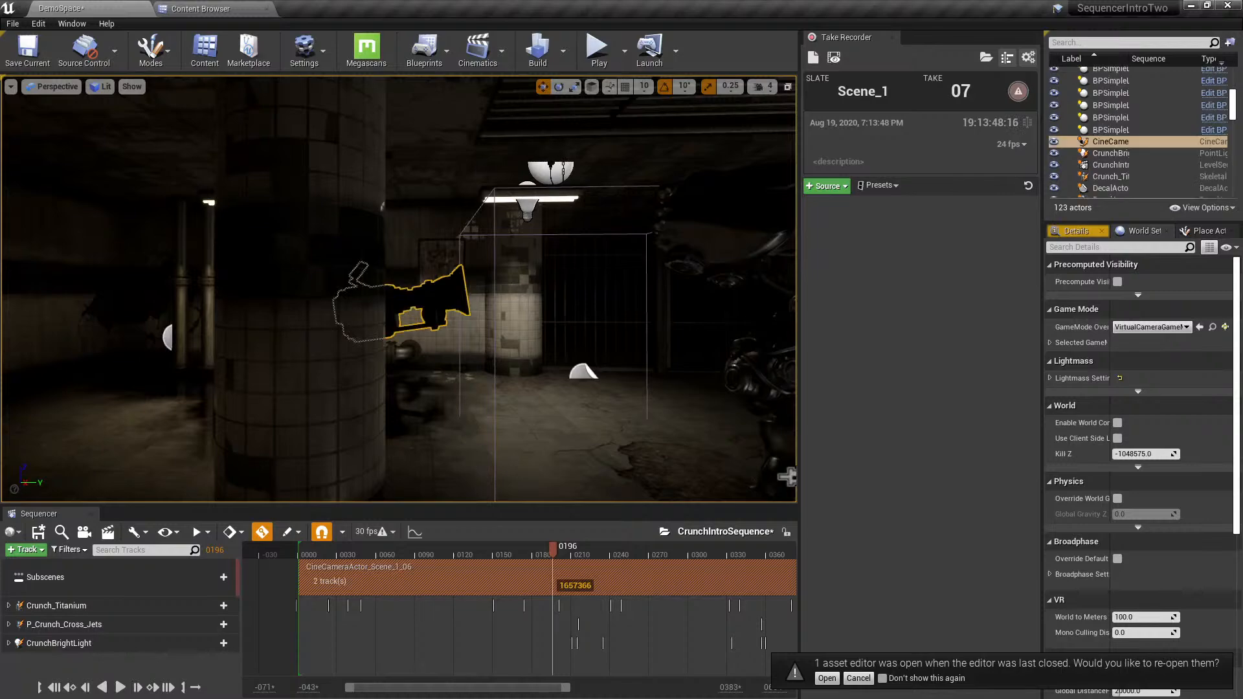
right_click_drag(409, 301, 453, 301)
left_click_drag(522, 546, 362, 560)
left_click_drag(436, 580, 445, 581)
- Play the sequence from its beginning and scrub through it to check the recorded camera against the Crunch animation
left_click_drag(375, 550, 305, 554)
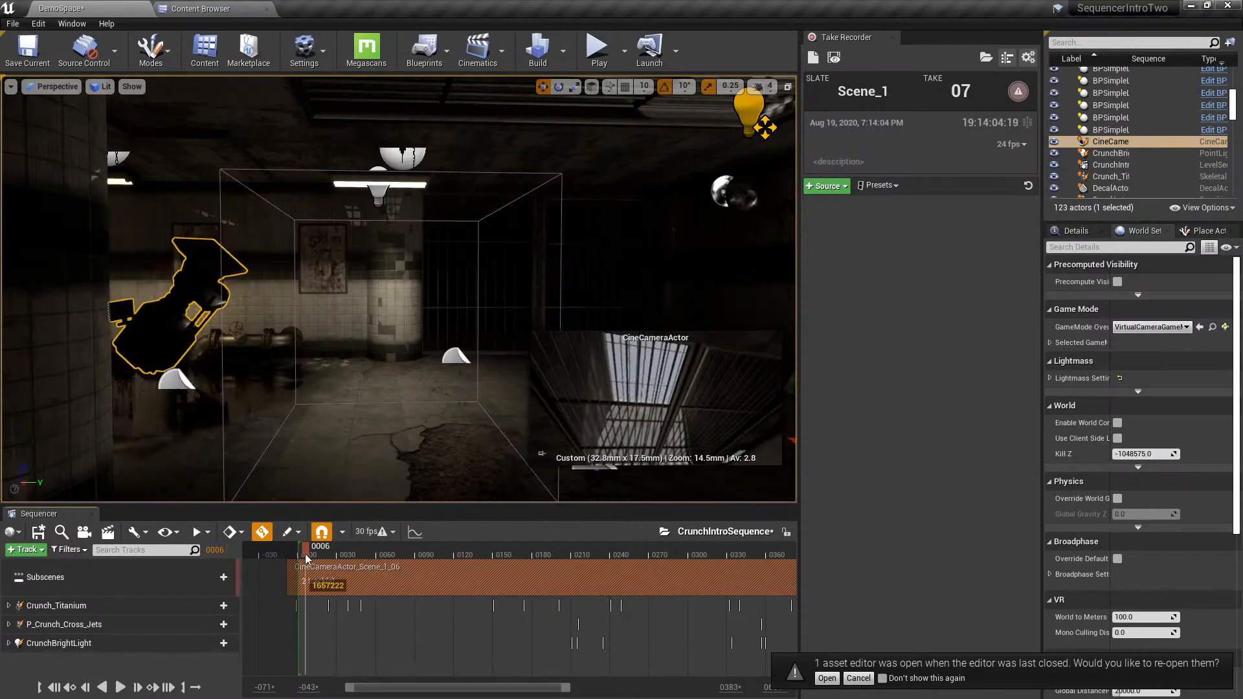
key("space")
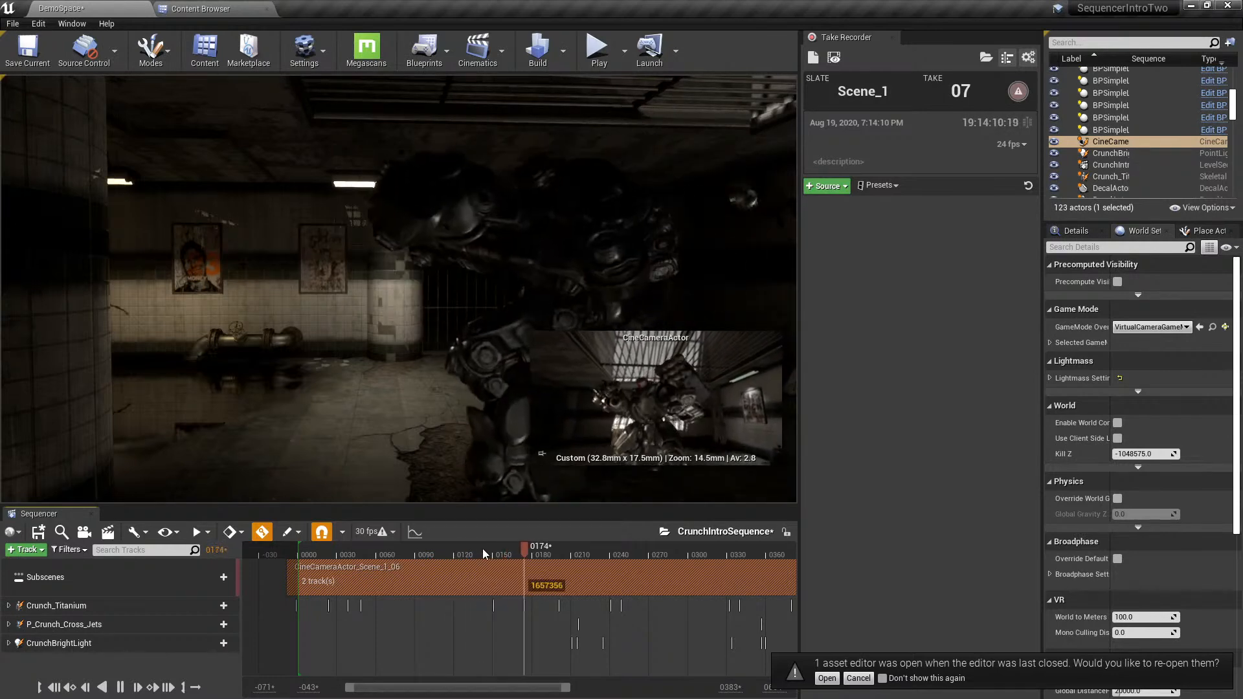
left_click(429, 550)
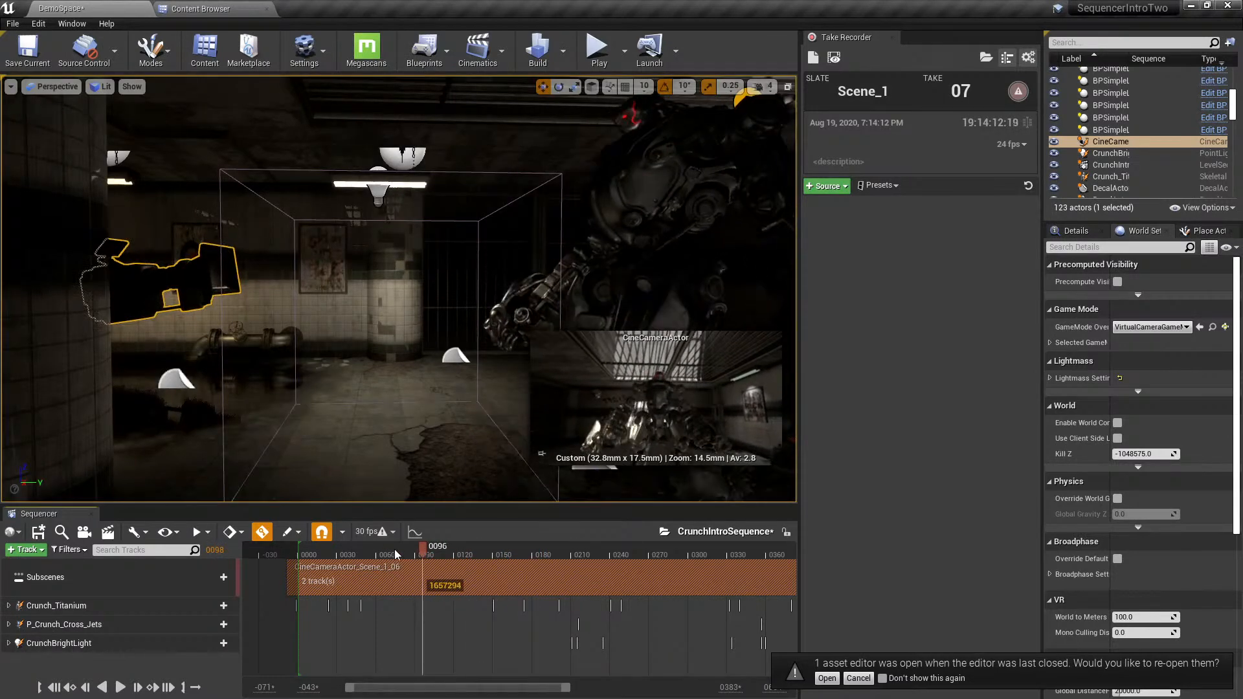
left_click(208, 578)
left_click(441, 534)
left_click(405, 550)
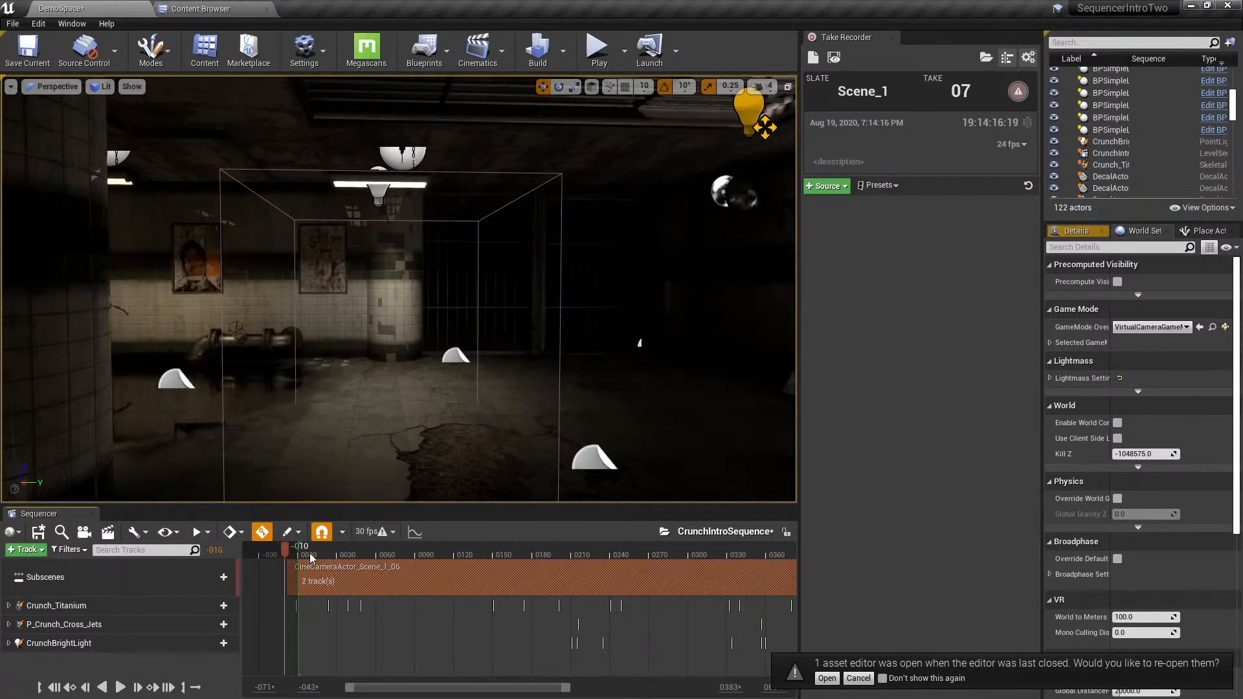
- Search the Content Browser for "camera" and add CineCameraActor_Scene_1_05 to the sequence as a second subscene starting at frame 0
left_click(133, 577)
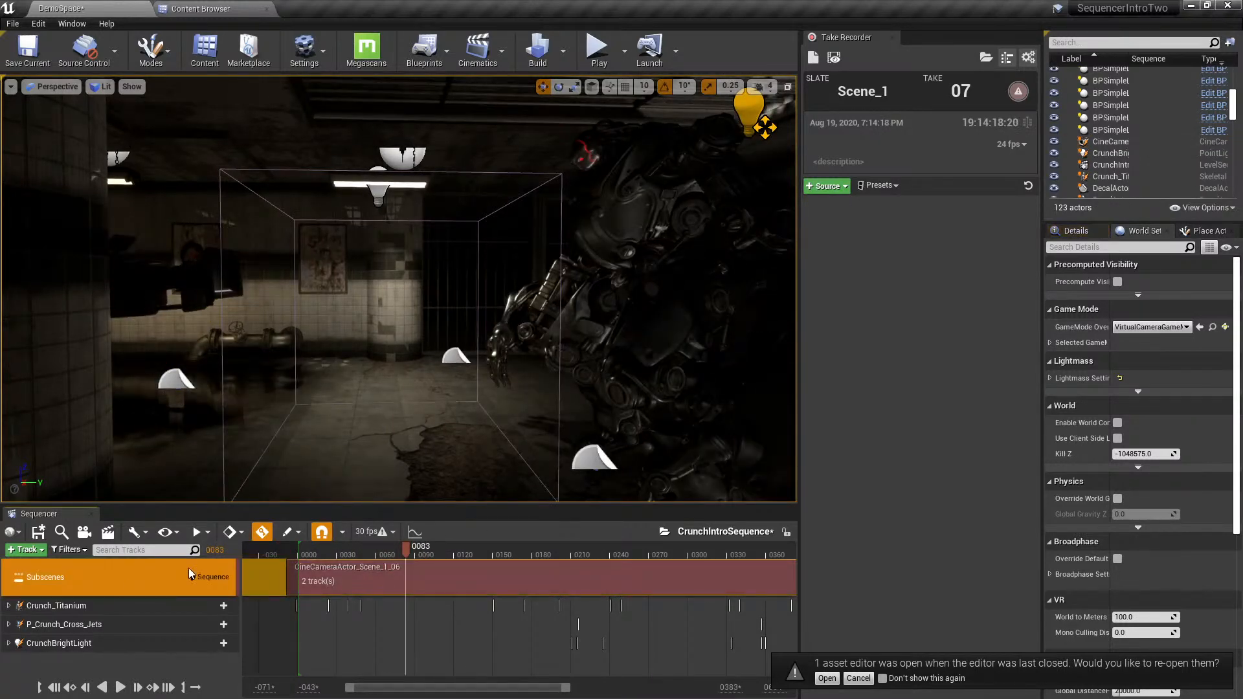
left_click(198, 10)
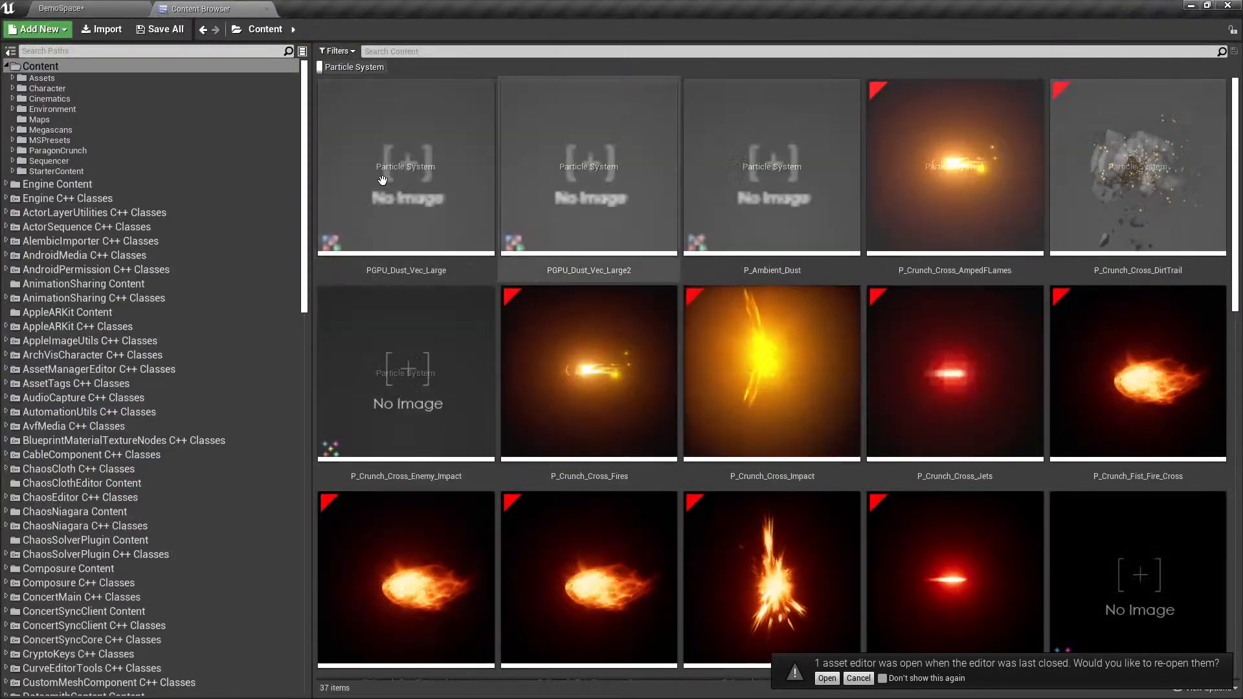
left_click(414, 52)
type("came")
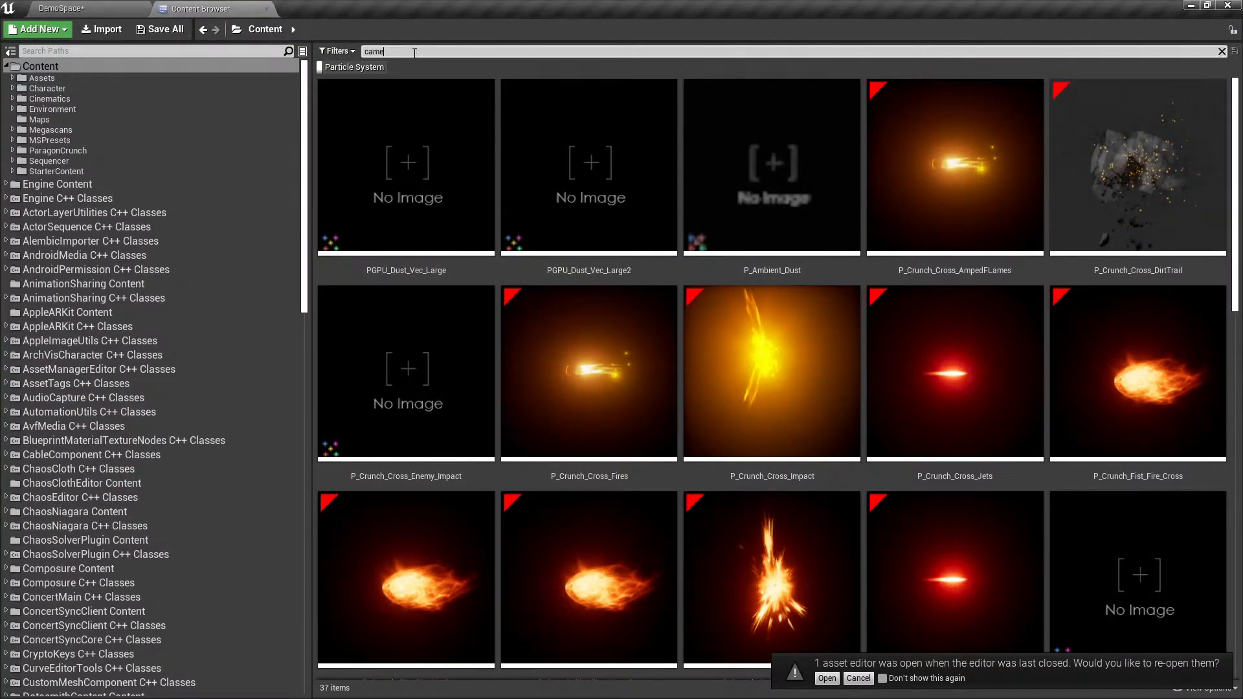
type("ra")
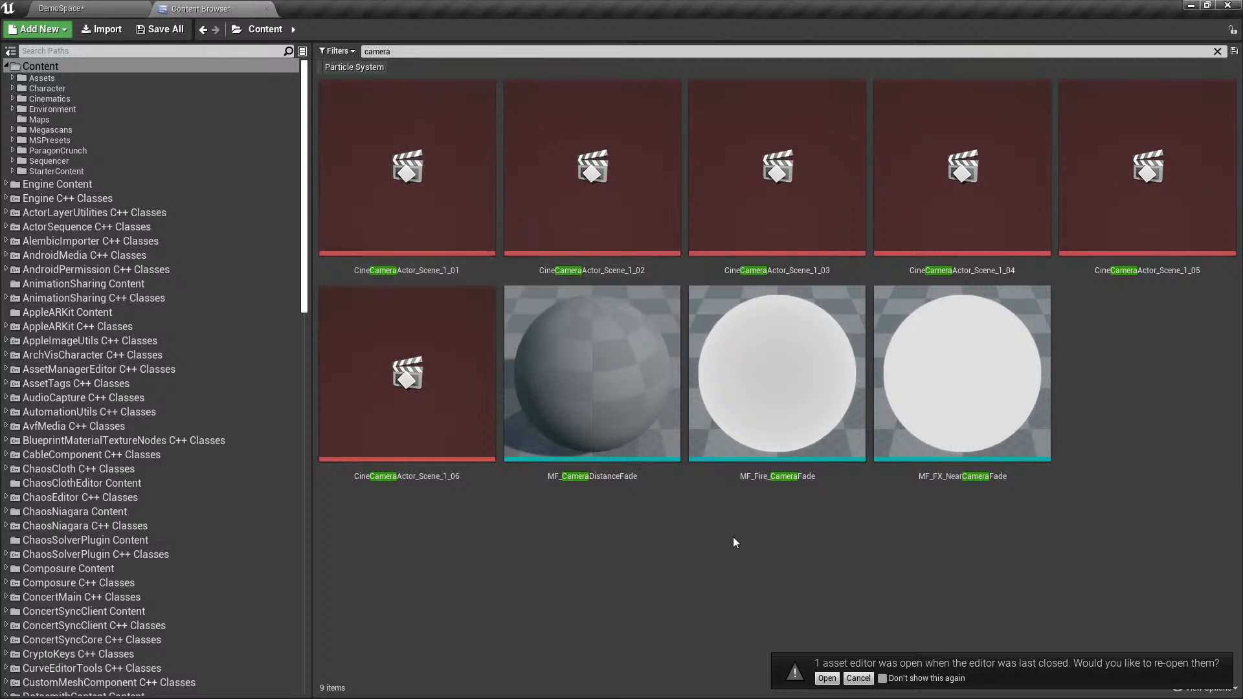
left_click(926, 201)
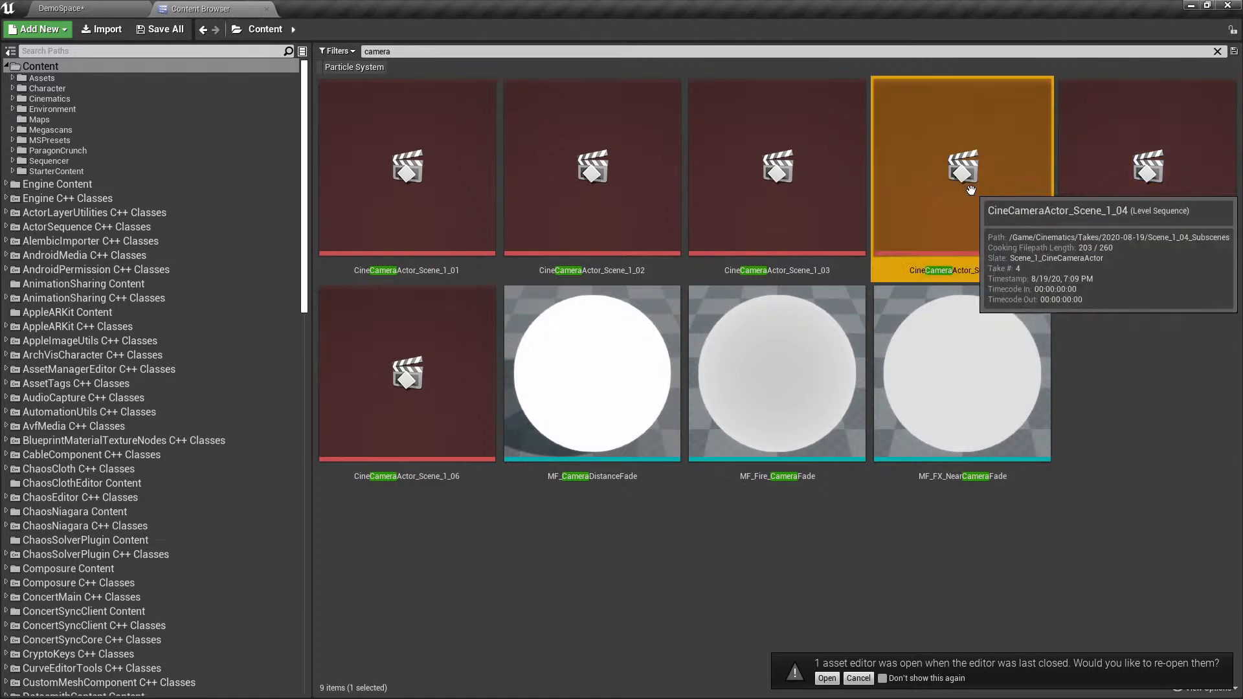
left_click_drag(1139, 220, 369, 586)
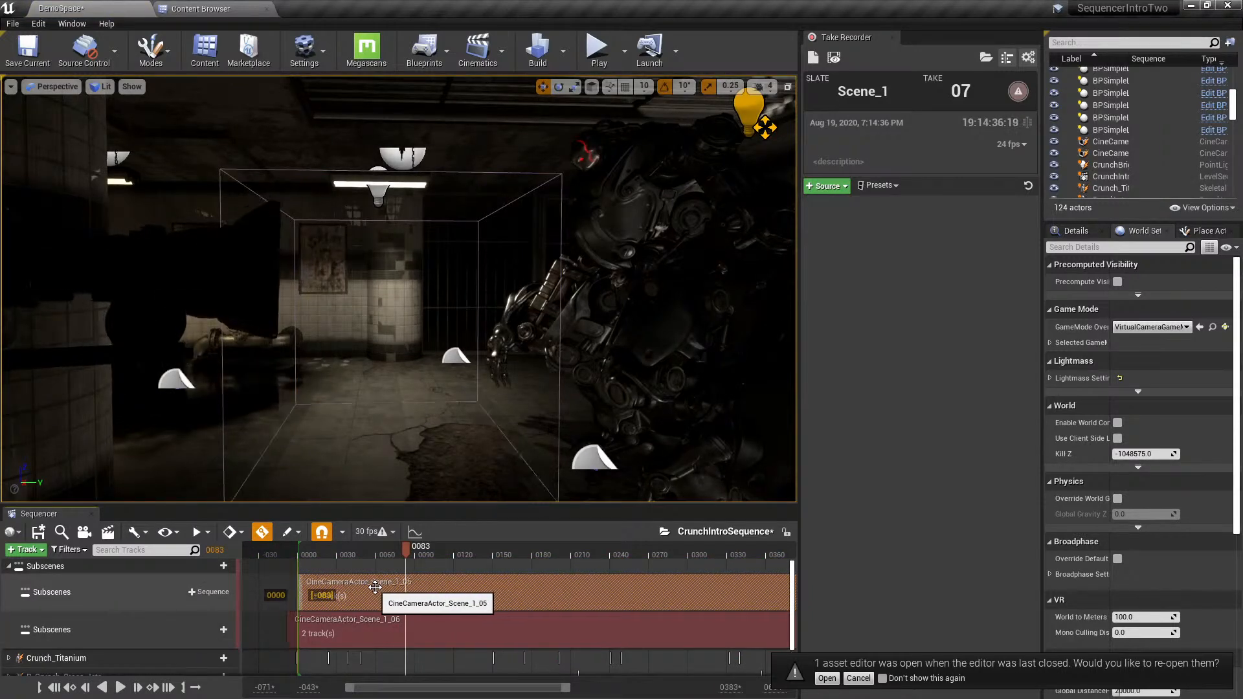
- Compare the two camera subscenes by scrubbing through the opening frames of the sequence
left_click(80, 592)
left_click(103, 621)
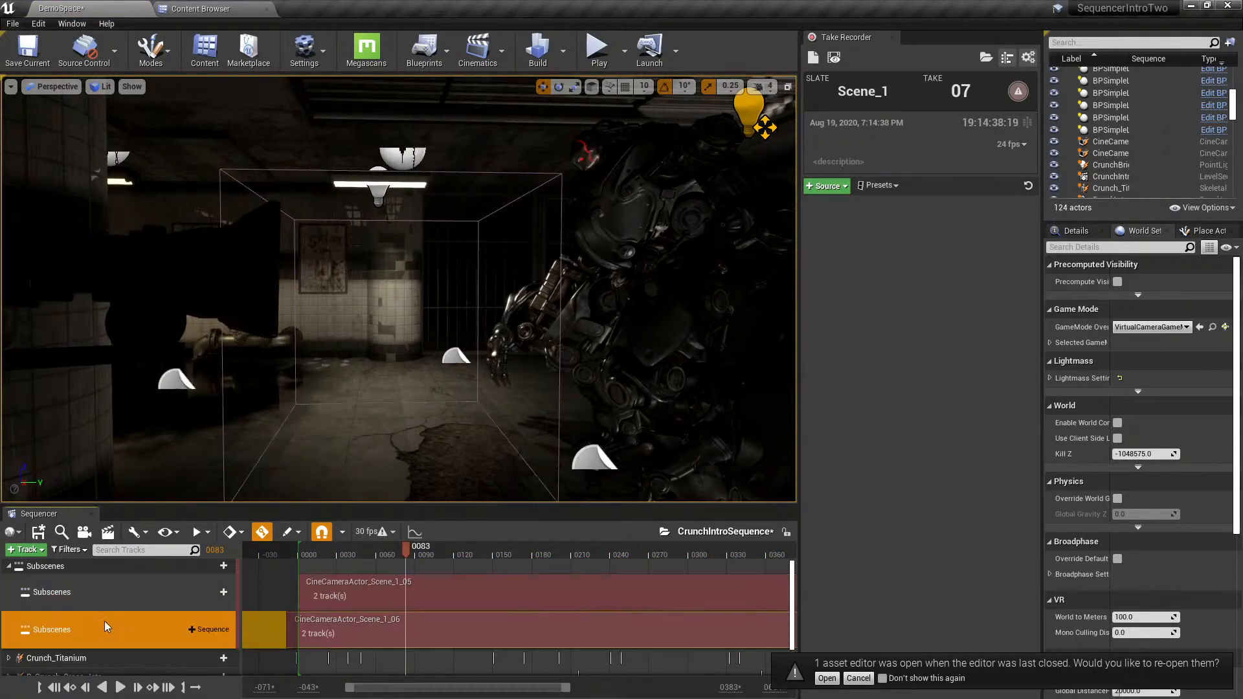
key("space")
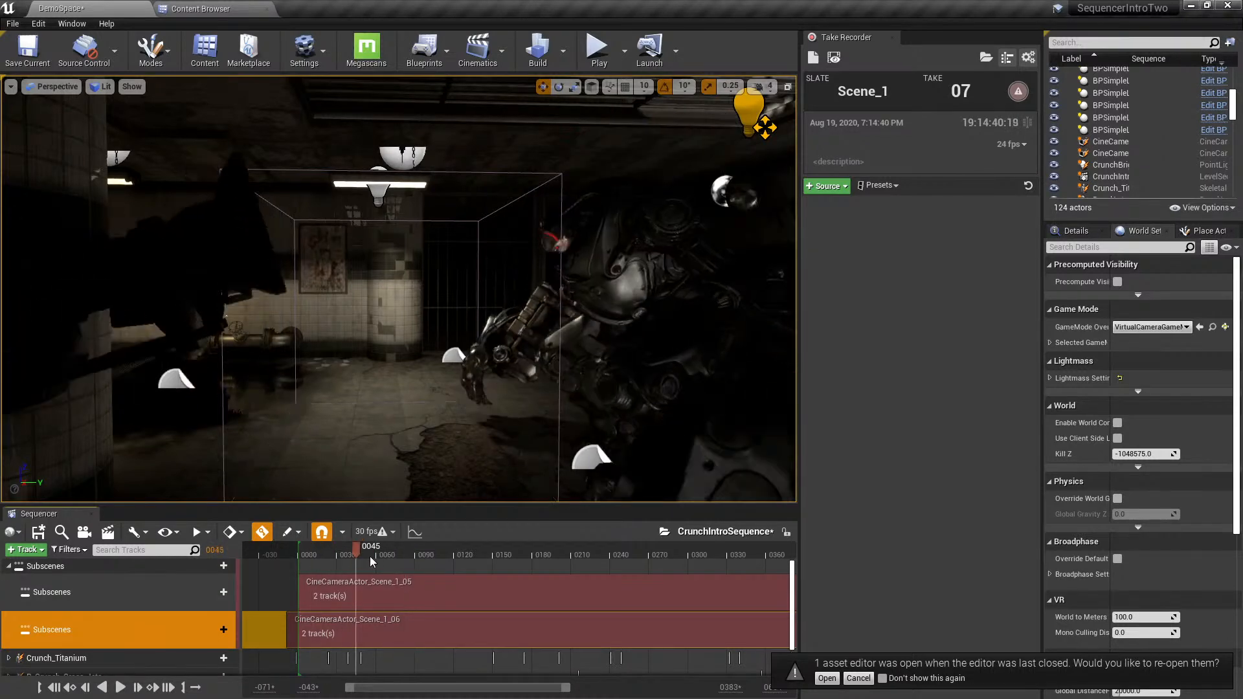
left_click(409, 549)
left_click(116, 581)
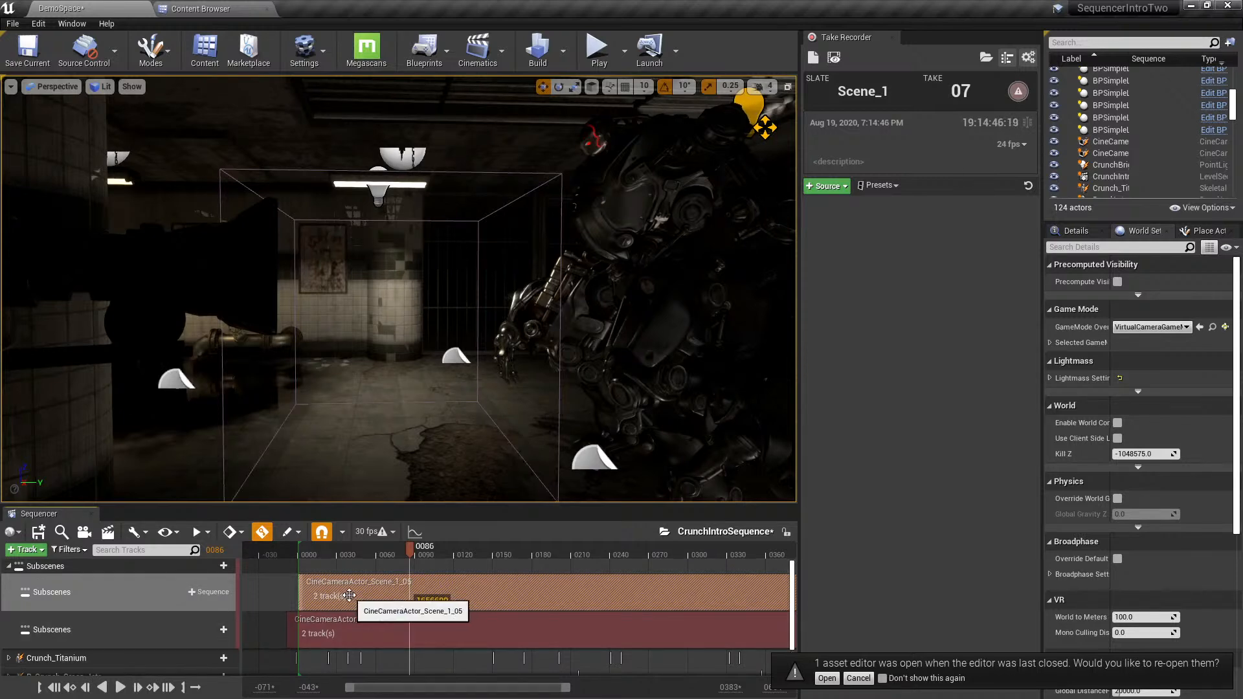
- Add a Camera Cuts track with a CineCameraActor cut from frame 86 and preview the shot
left_click(68, 566)
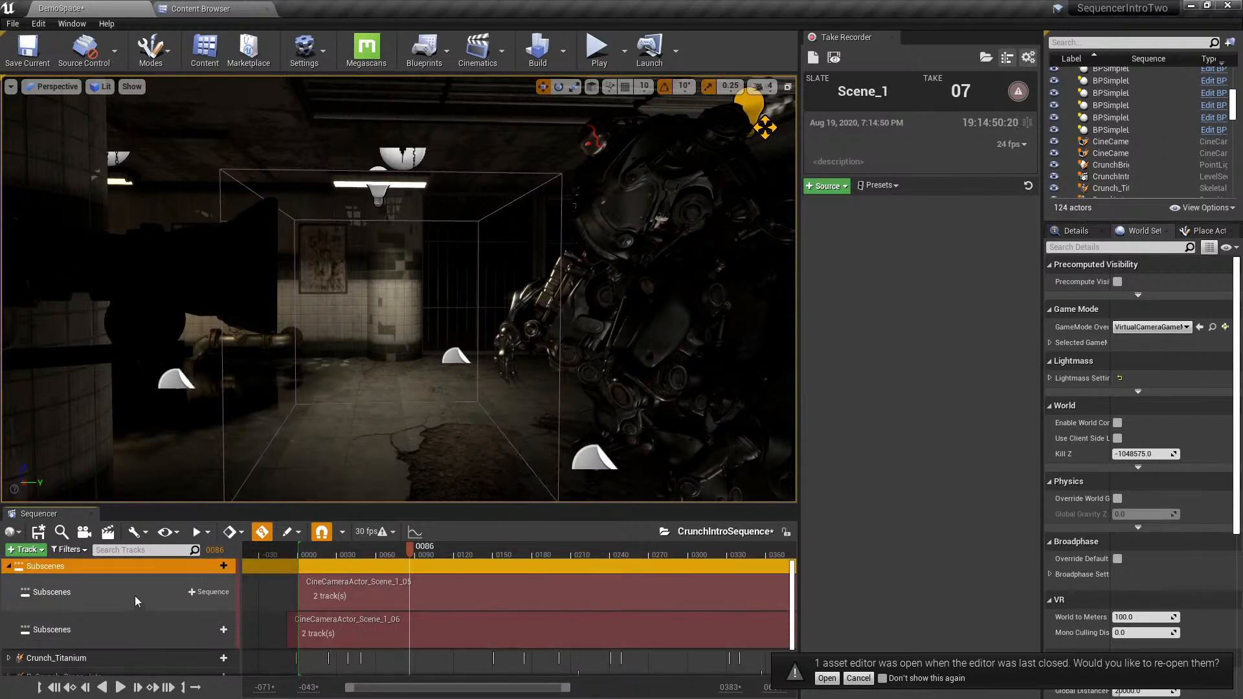
left_click(40, 550)
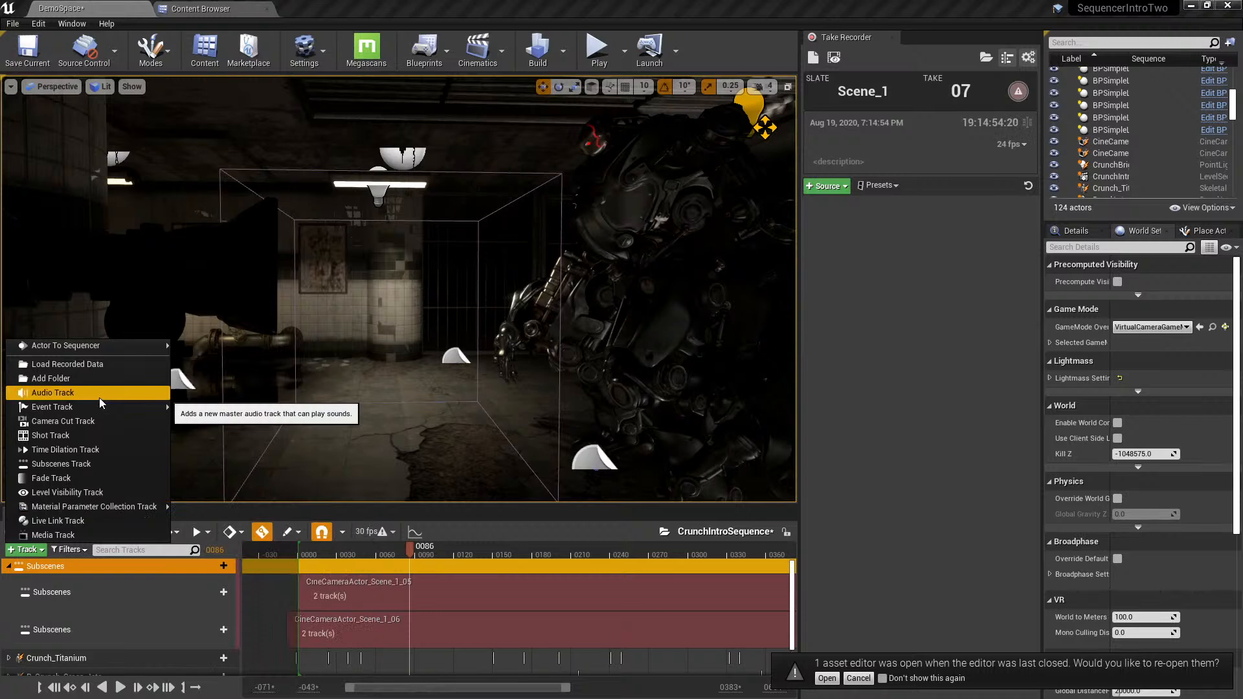
left_click(95, 421)
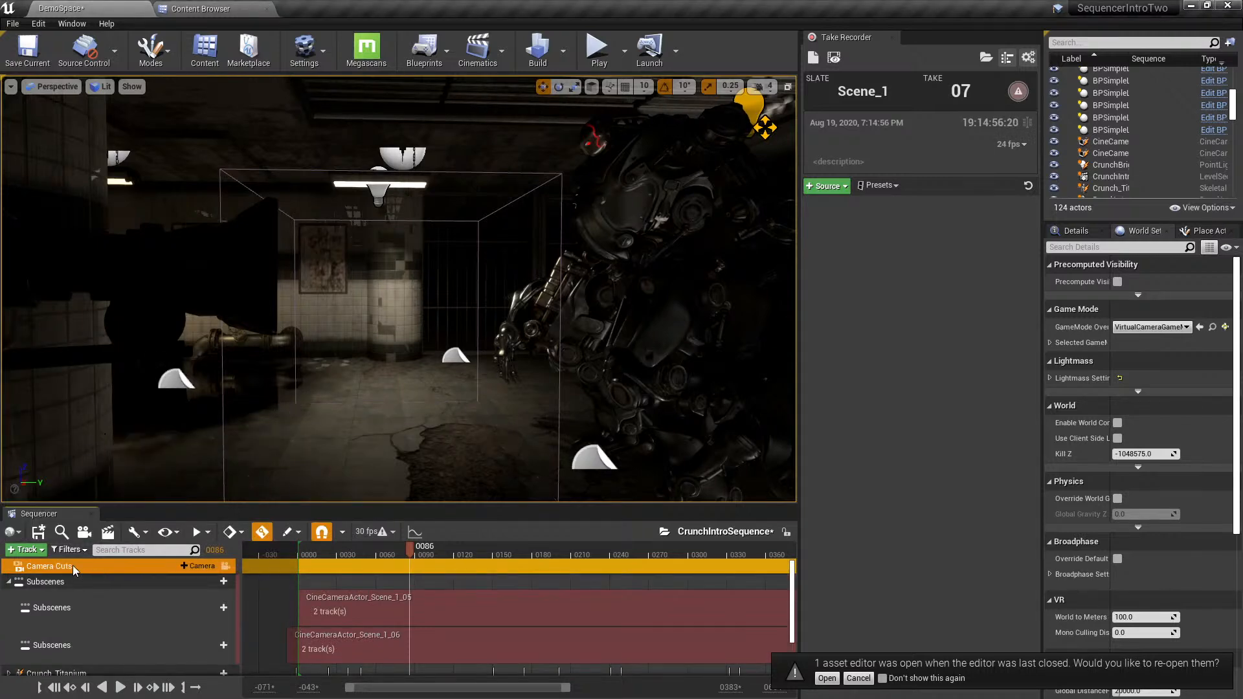
left_click(189, 566)
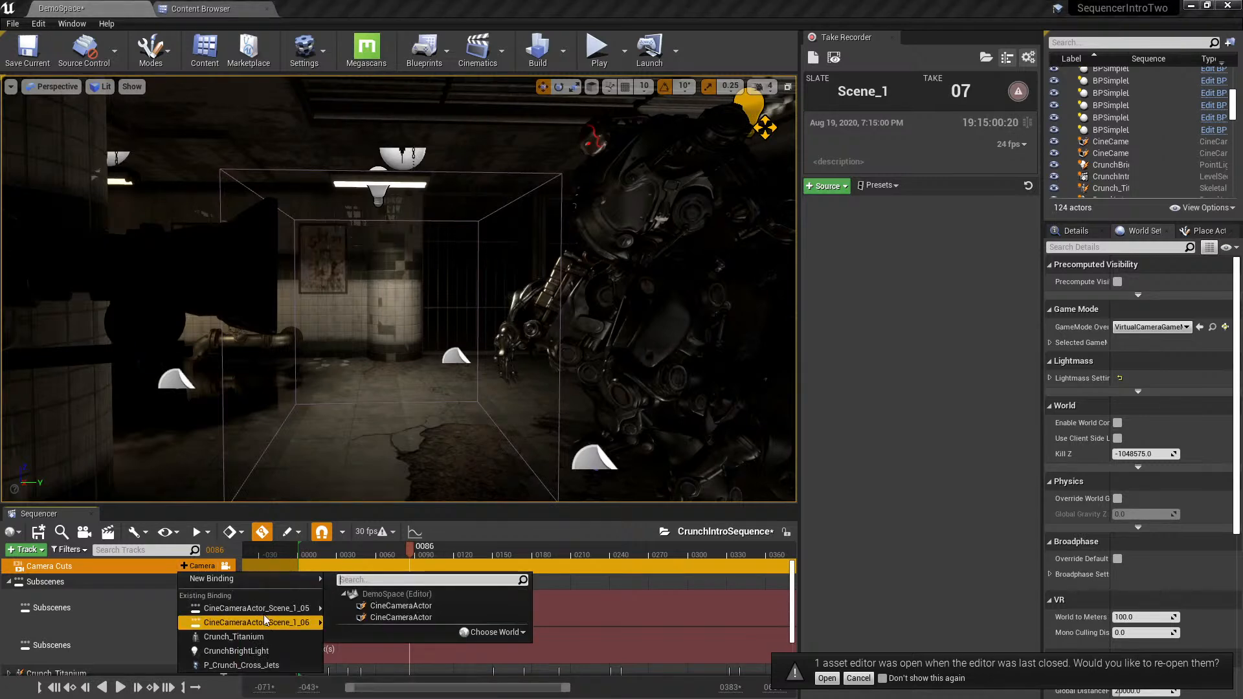
left_click(390, 607)
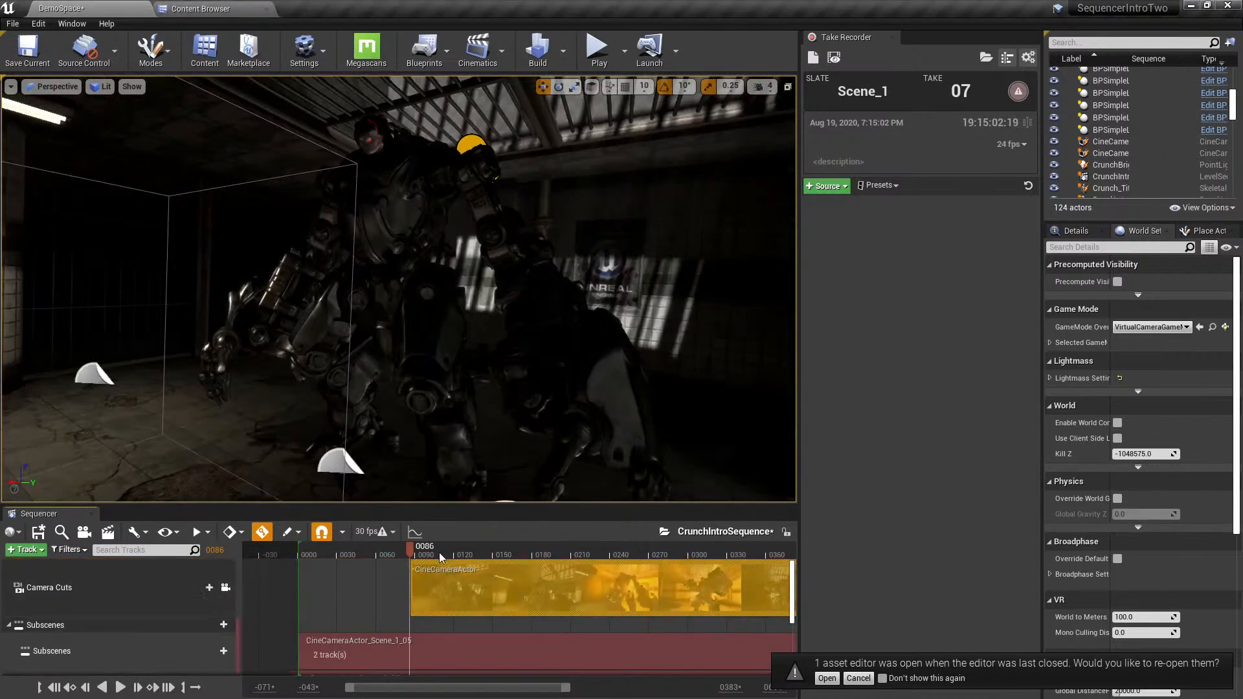
left_click_drag(418, 549, 576, 557)
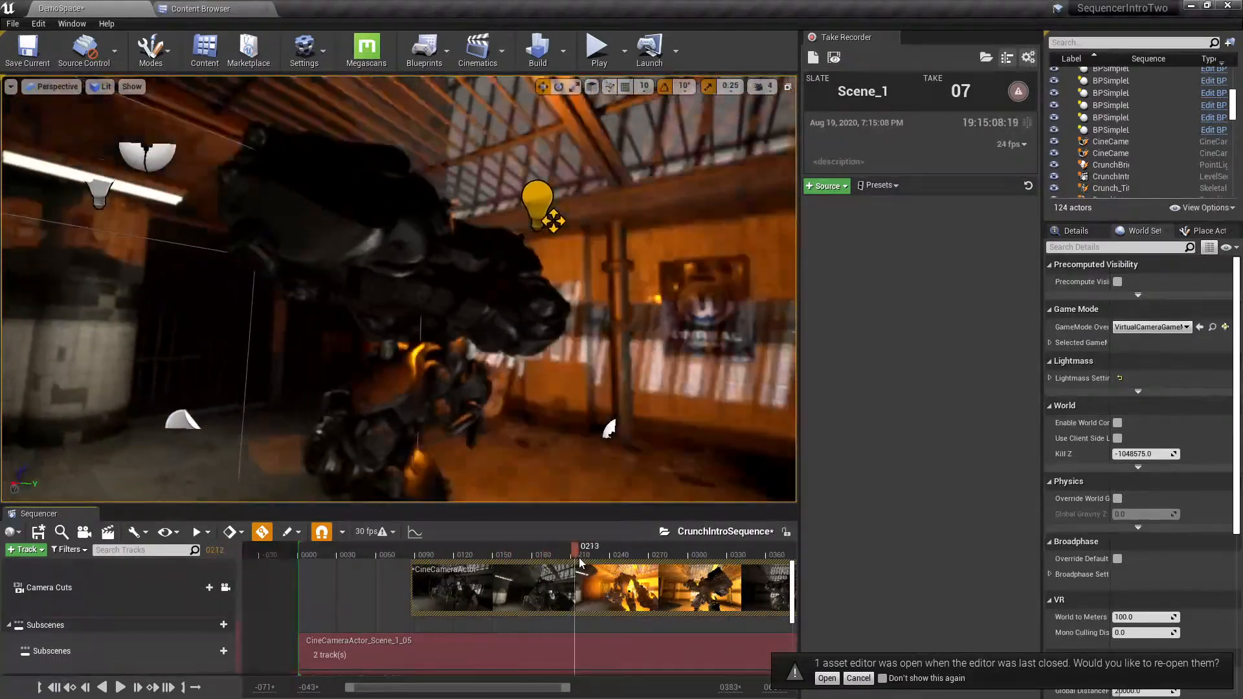
key("space")
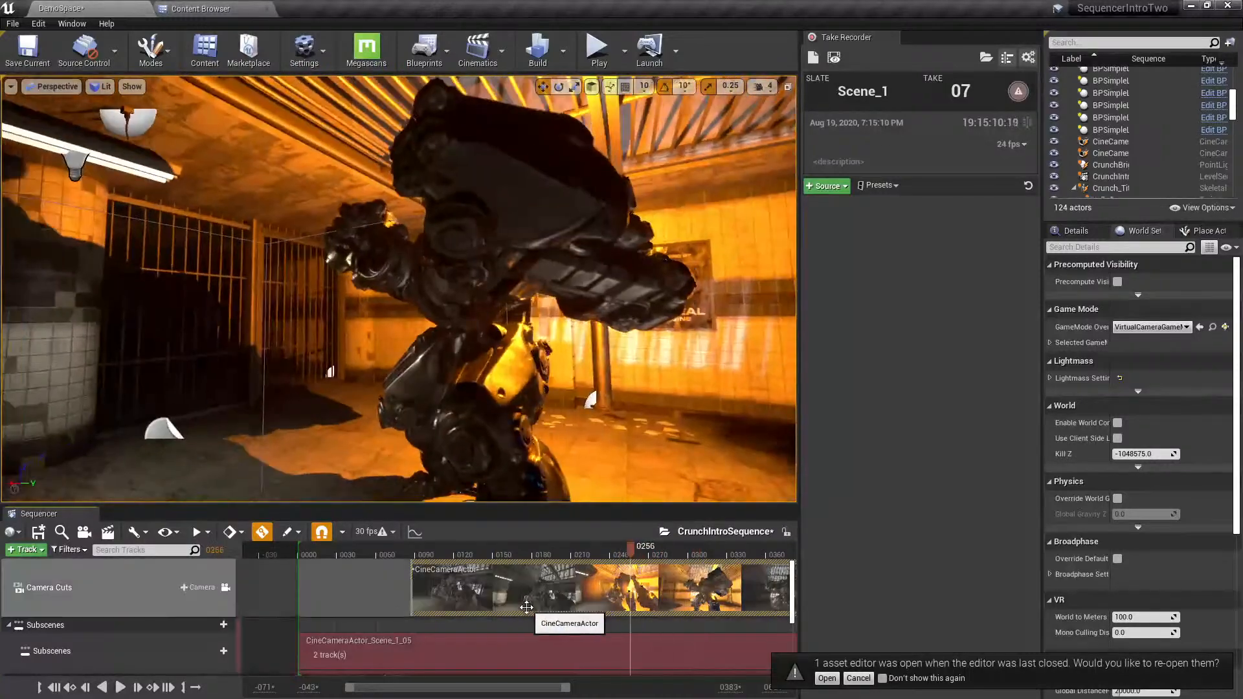
- Delete the CineCameraActor_Scene_1_05 subscene from the sequence
left_click(452, 634)
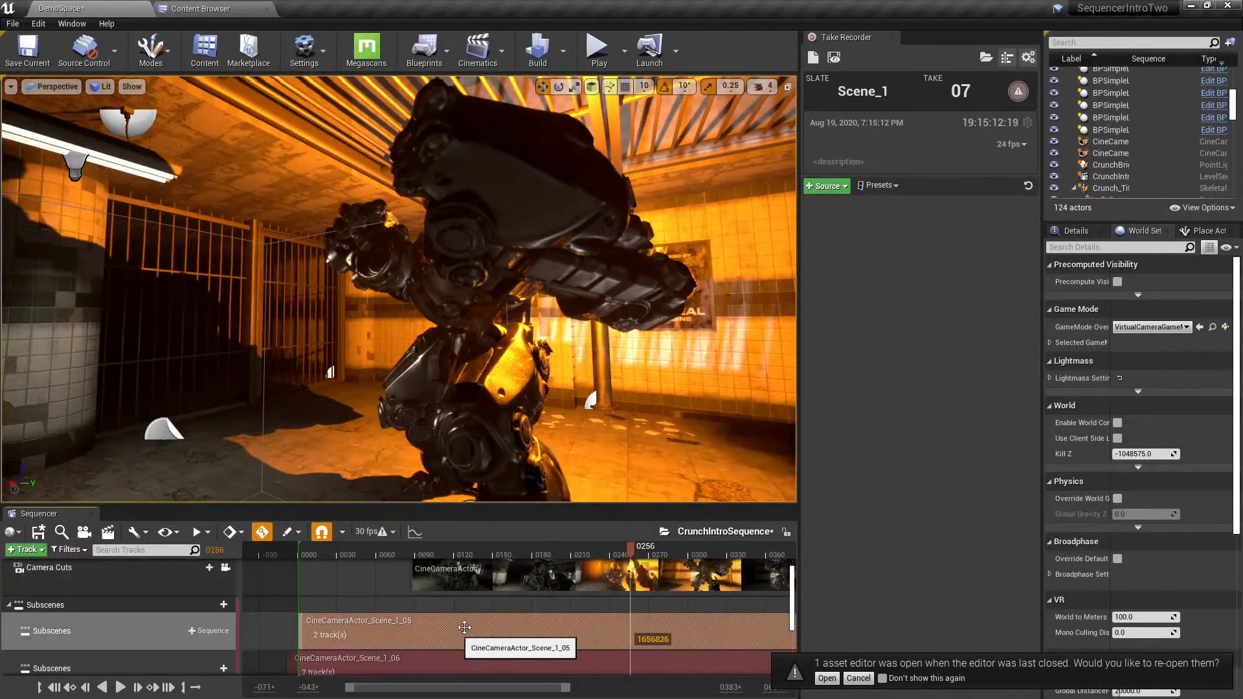
key("Delete")
left_click(503, 576)
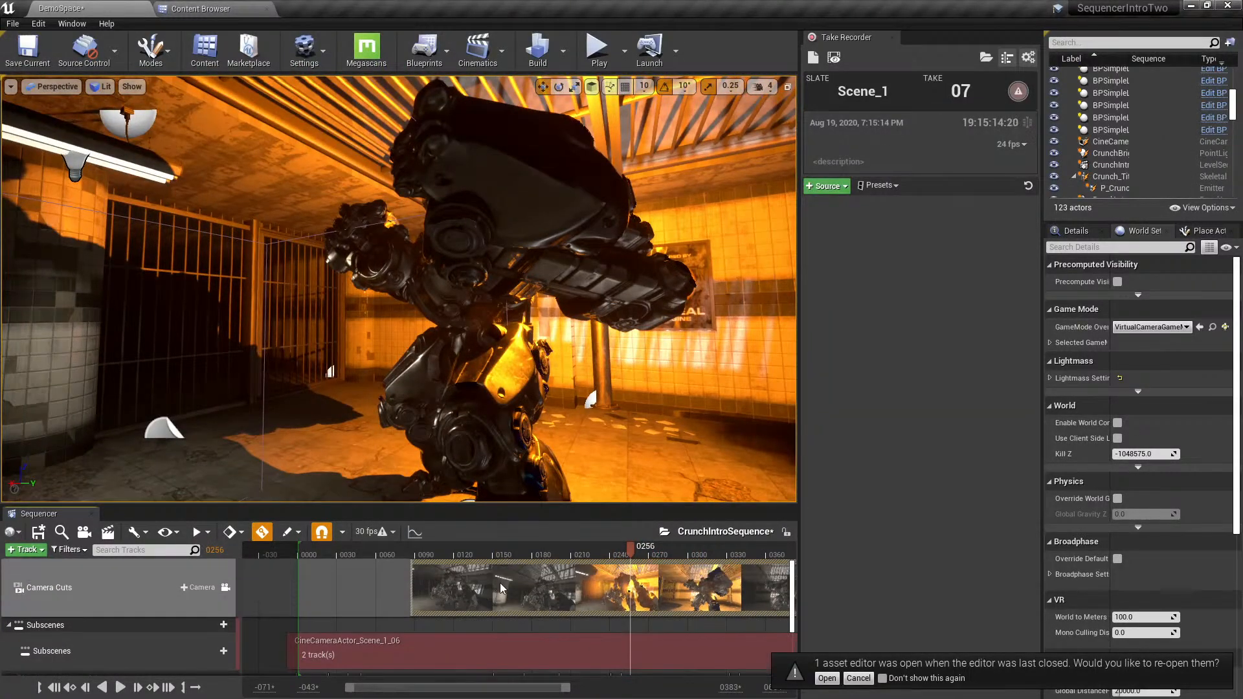
- Delete the existing camera cut and add CineCameraActor_Scene_1_04 as a second subscene at the start of CrunchIntroSequence
key("Delete")
left_click_drag(420, 556, 490, 571)
left_click(223, 9)
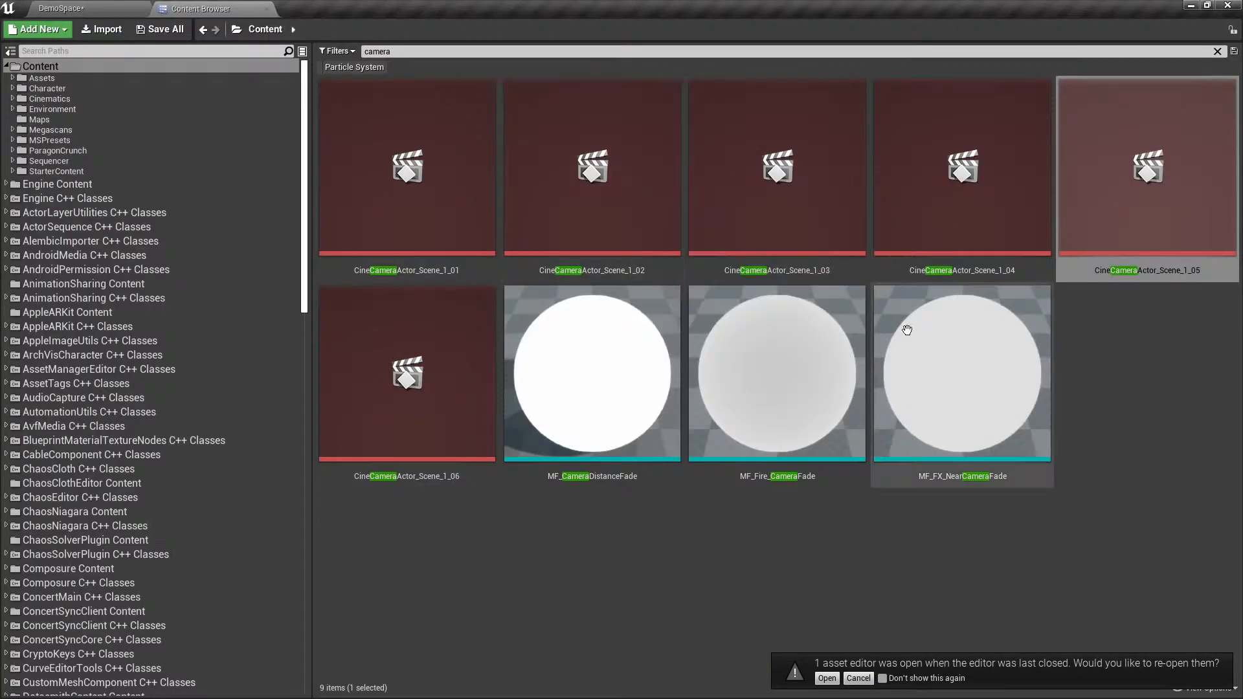
left_click(977, 233)
left_click_drag(976, 233, 360, 583)
left_click_drag(567, 607, 369, 609)
left_click_drag(327, 555, 464, 555)
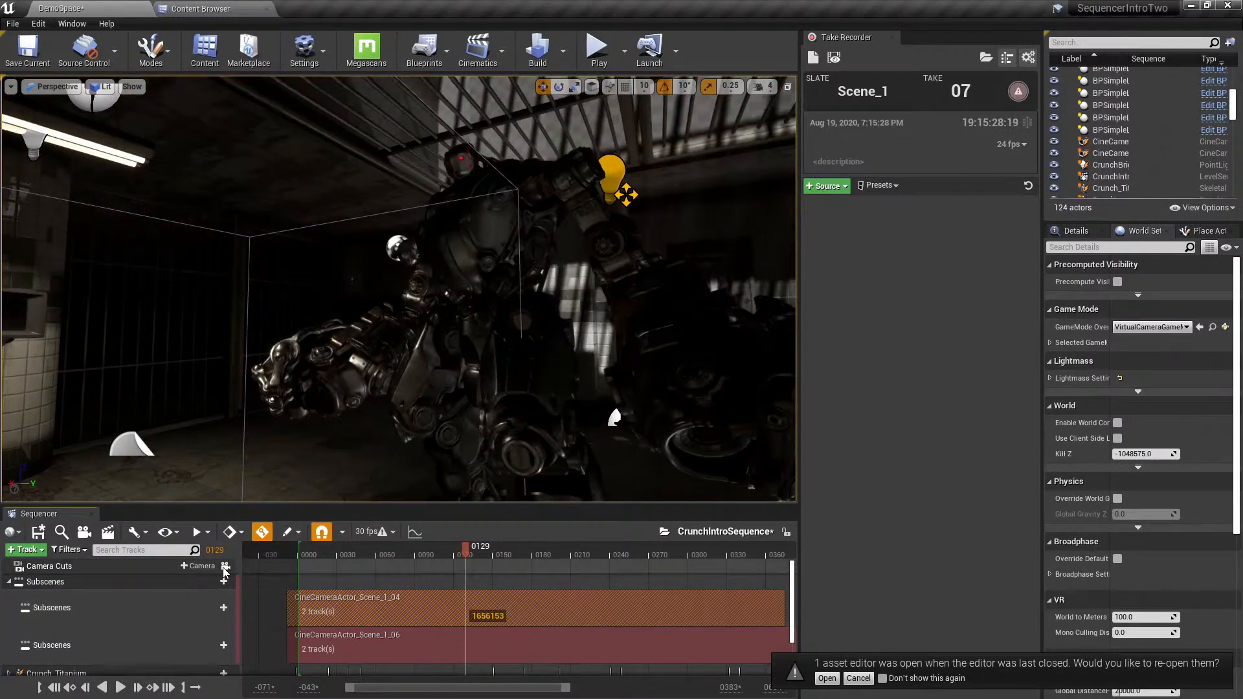
left_click(325, 553)
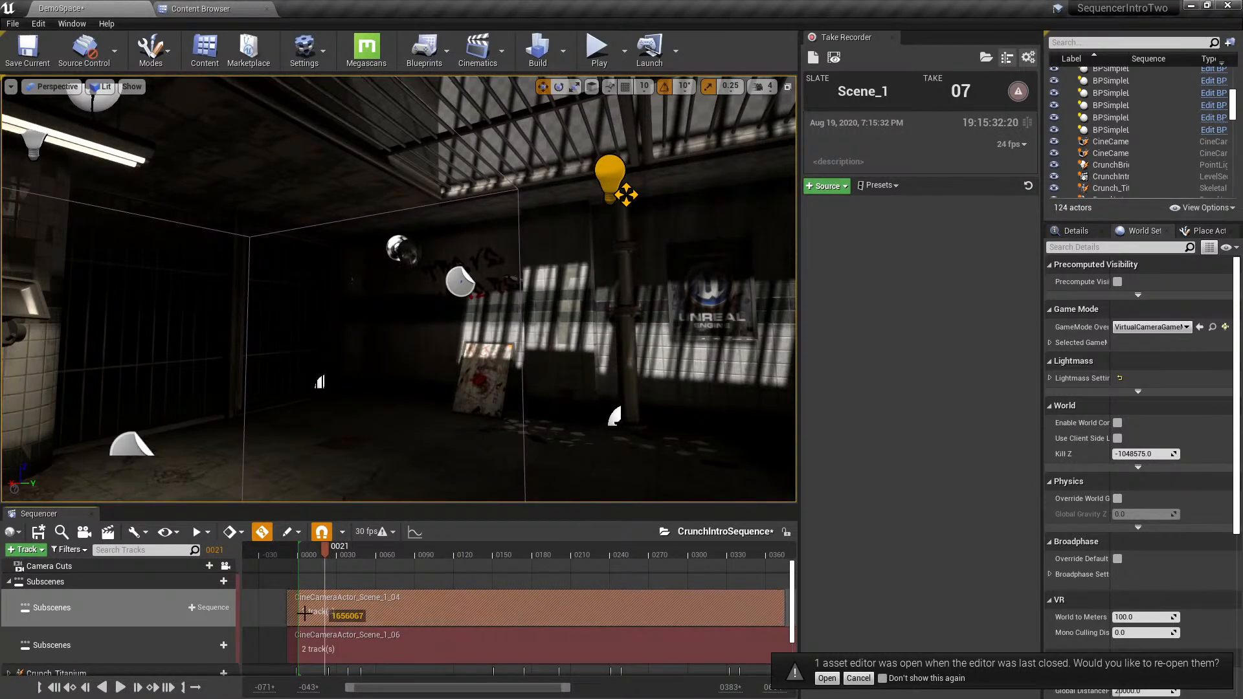
- Open the CineCameraActor_Scene_1_04 subscene, copy its CineCameraActor track and return to CrunchIntroSequence
double_click(389, 602)
right_click(67, 569)
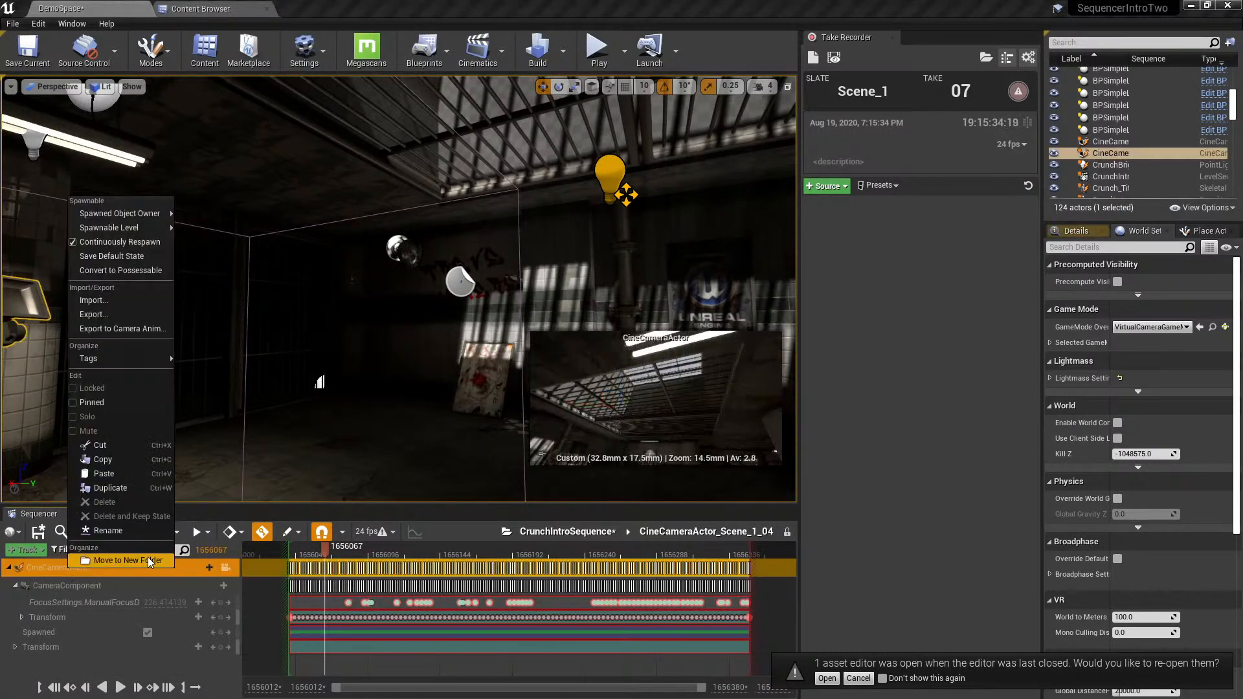
left_click(103, 459)
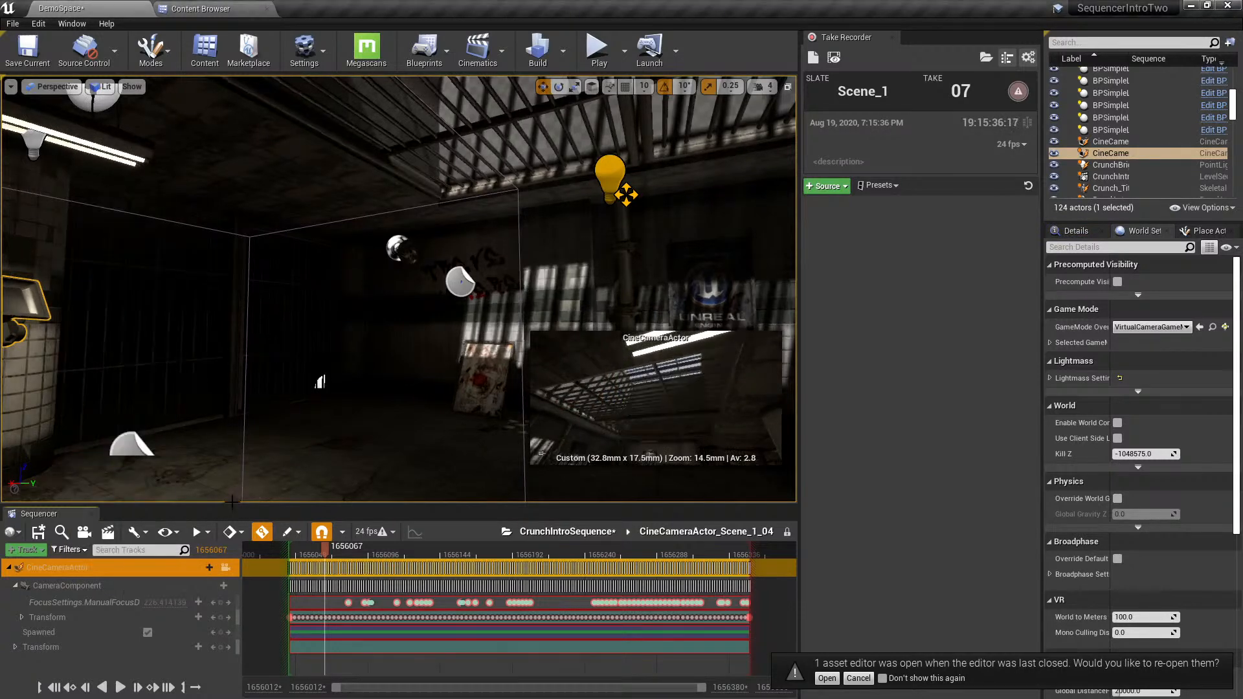
left_click(569, 532)
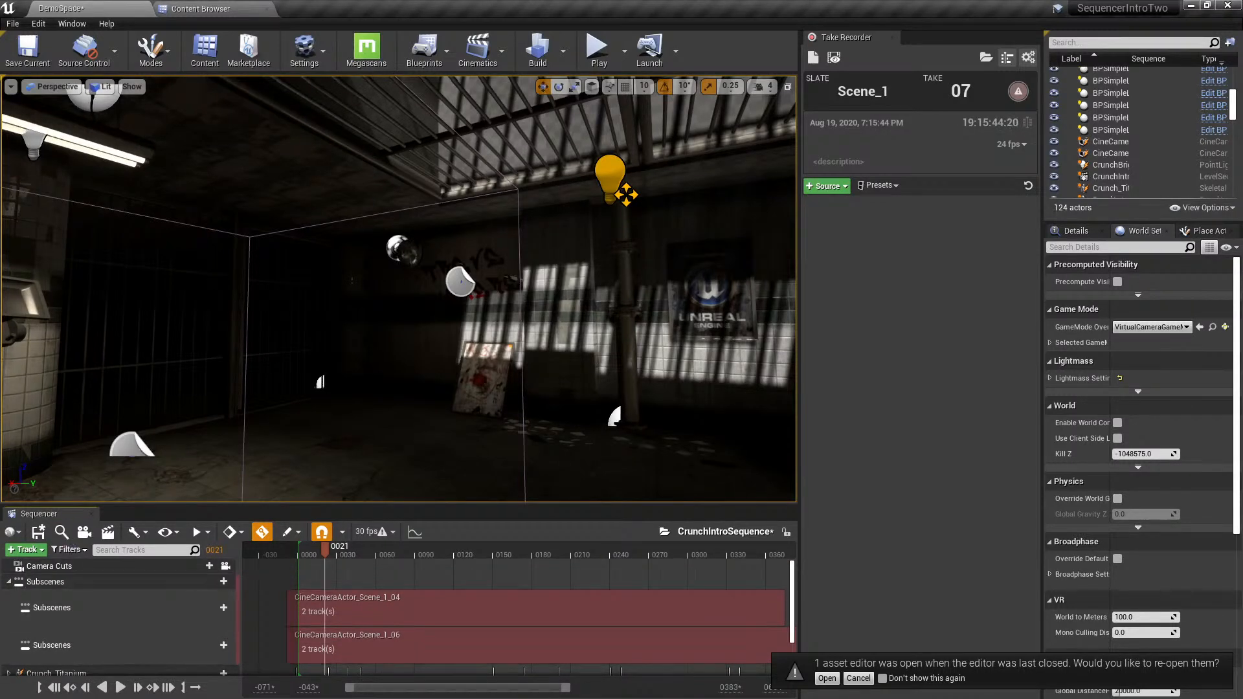
- Try pasting the copied CineCameraActor into the main sequence's track list, and undo the paste
left_click(9, 581)
right_click(67, 666)
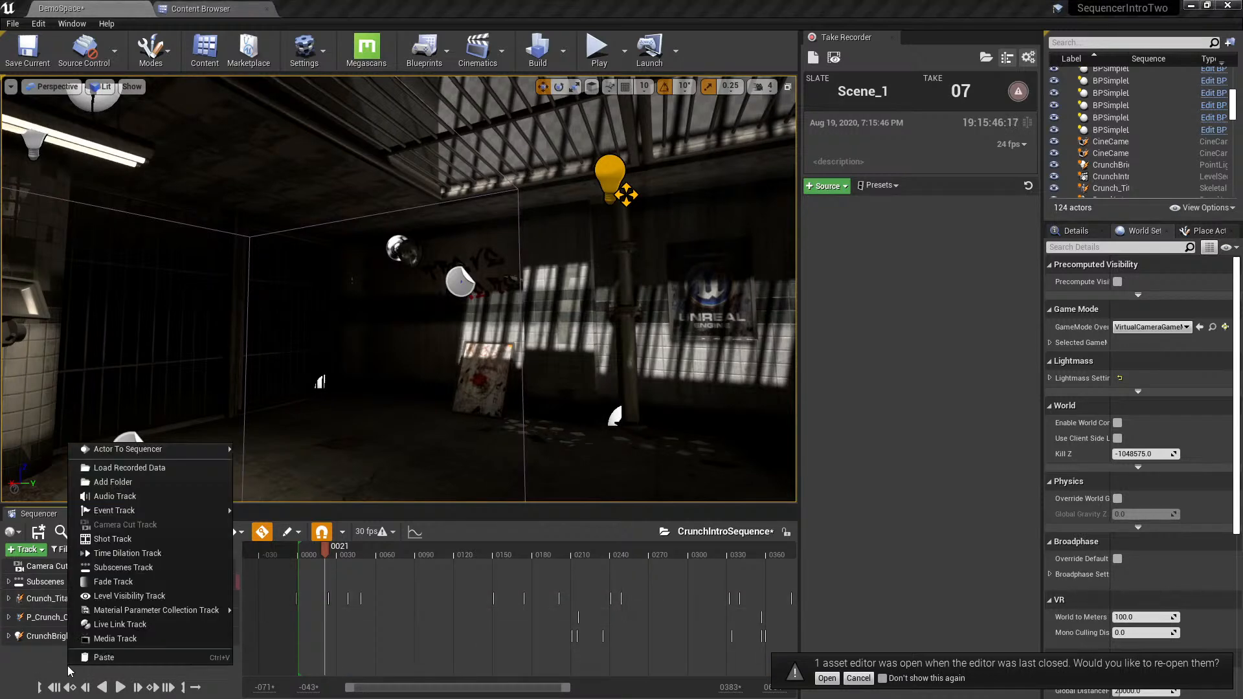
left_click(111, 658)
scroll(350, 620, "down", 2)
scroll(372, 605, "up", 4)
scroll(312, 599, "down", 2)
scroll(395, 628, "up", 2)
scroll(414, 616, "down", 1)
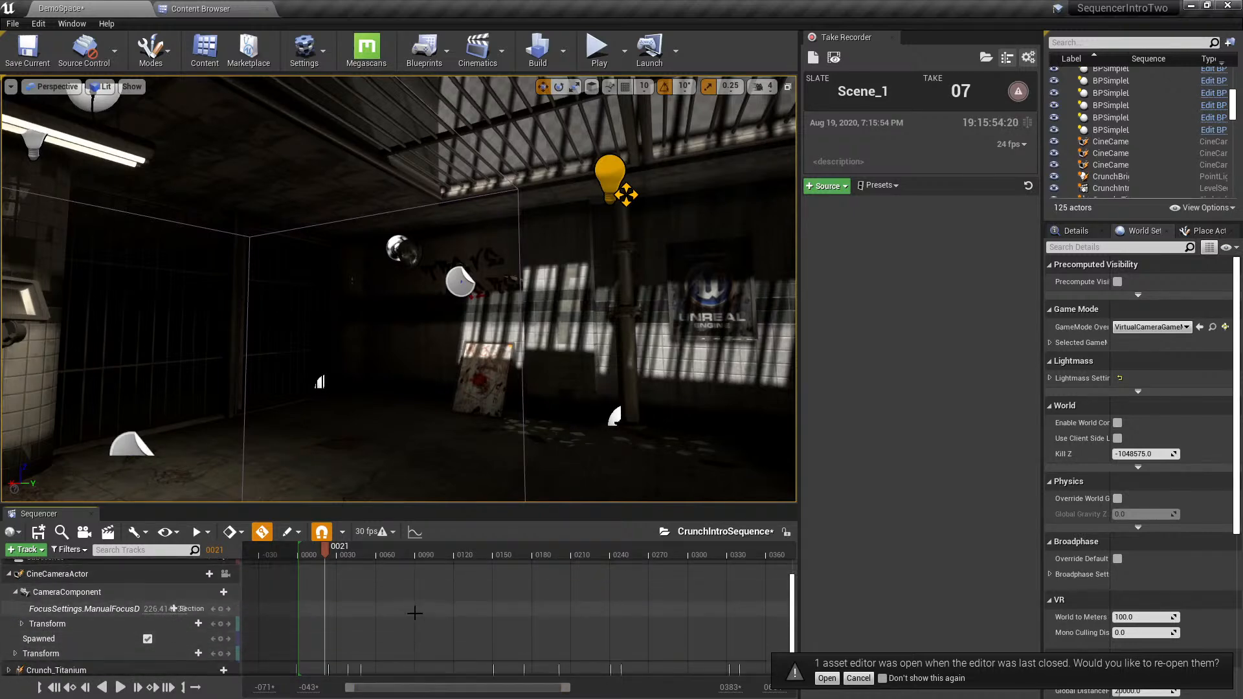
key("ctrl+z")
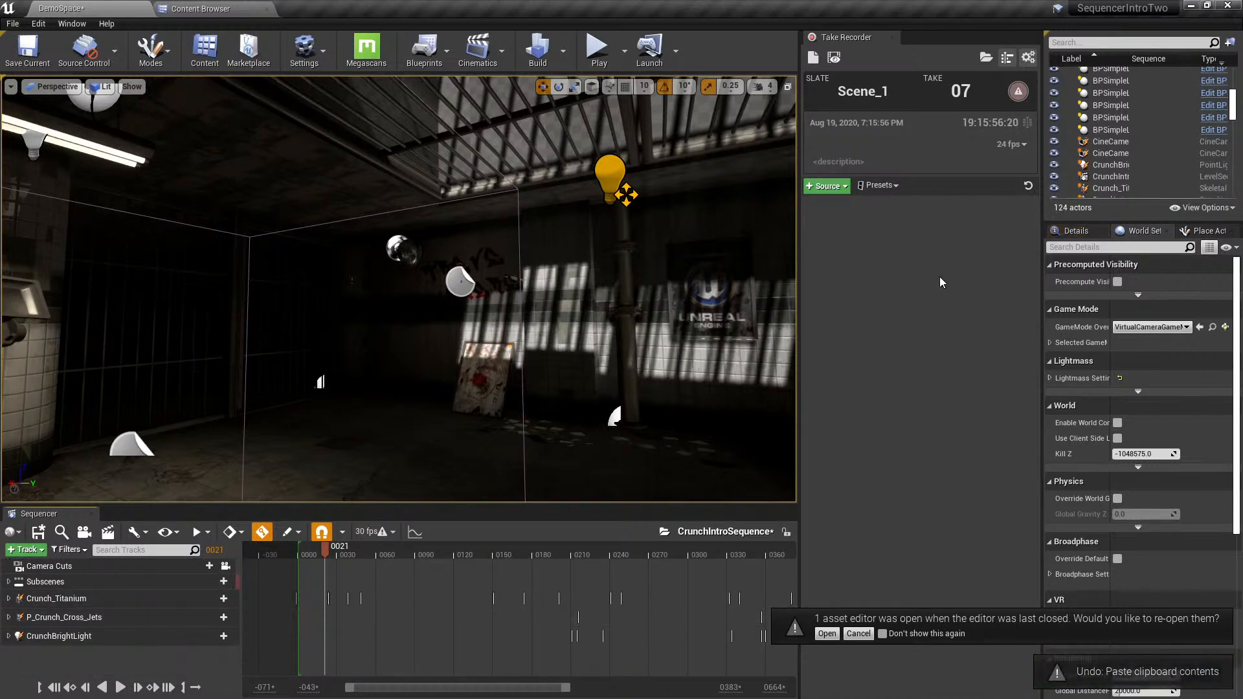
- Open the Take Recorder settings and review the save directory, slate, timecode and default track options
left_click(826, 188)
left_click(826, 188)
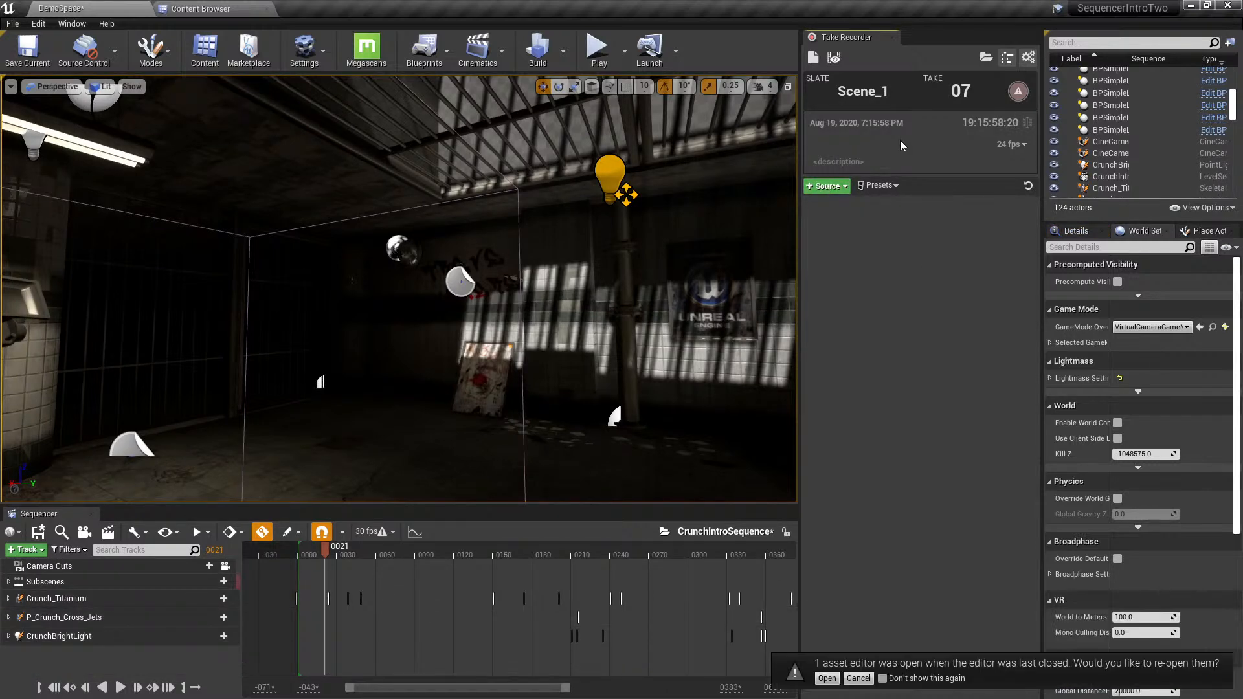
left_click(1028, 57)
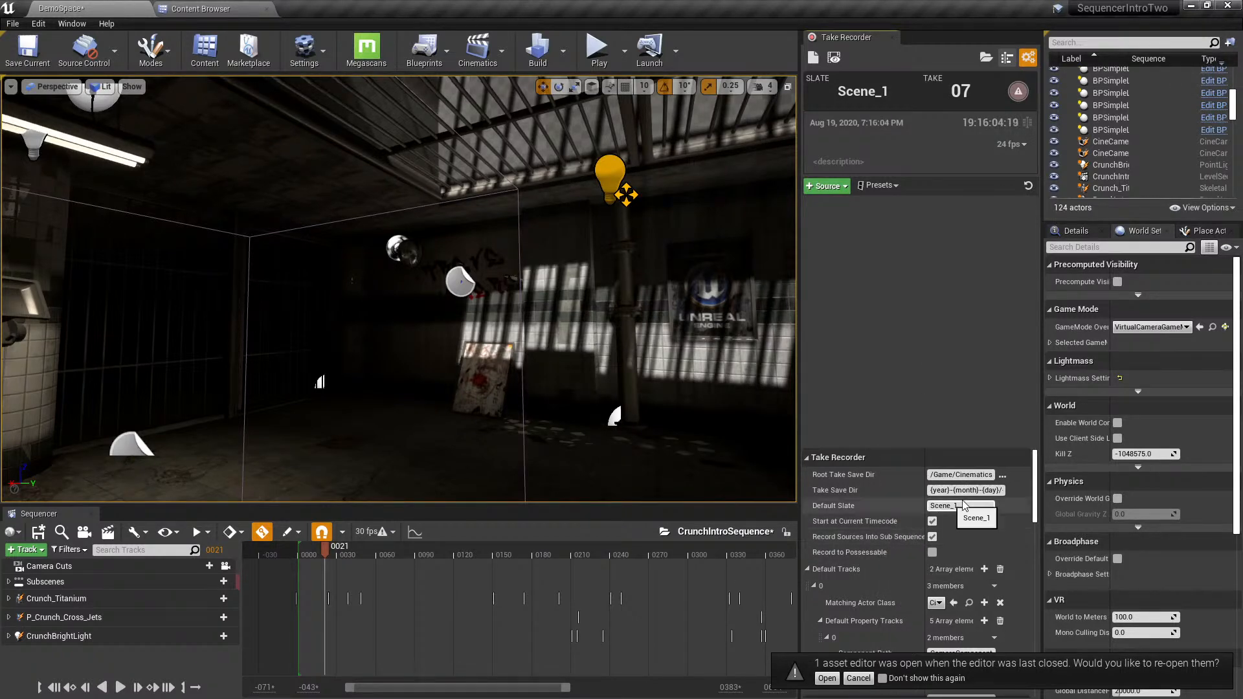
scroll(973, 526, "down", 2)
scroll(962, 527, "up", 2)
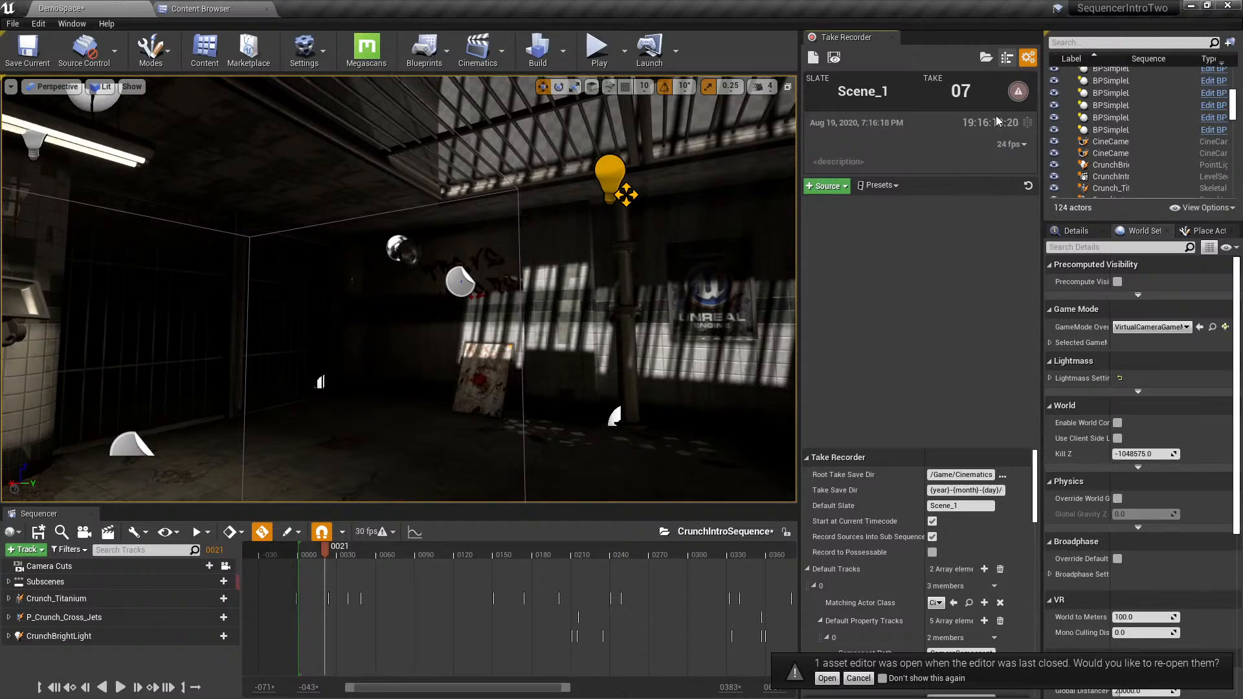
- Add a CineCameraActor cut to the Camera Cuts track, covering the sequence from its start, and play the shot back
left_click(100, 585)
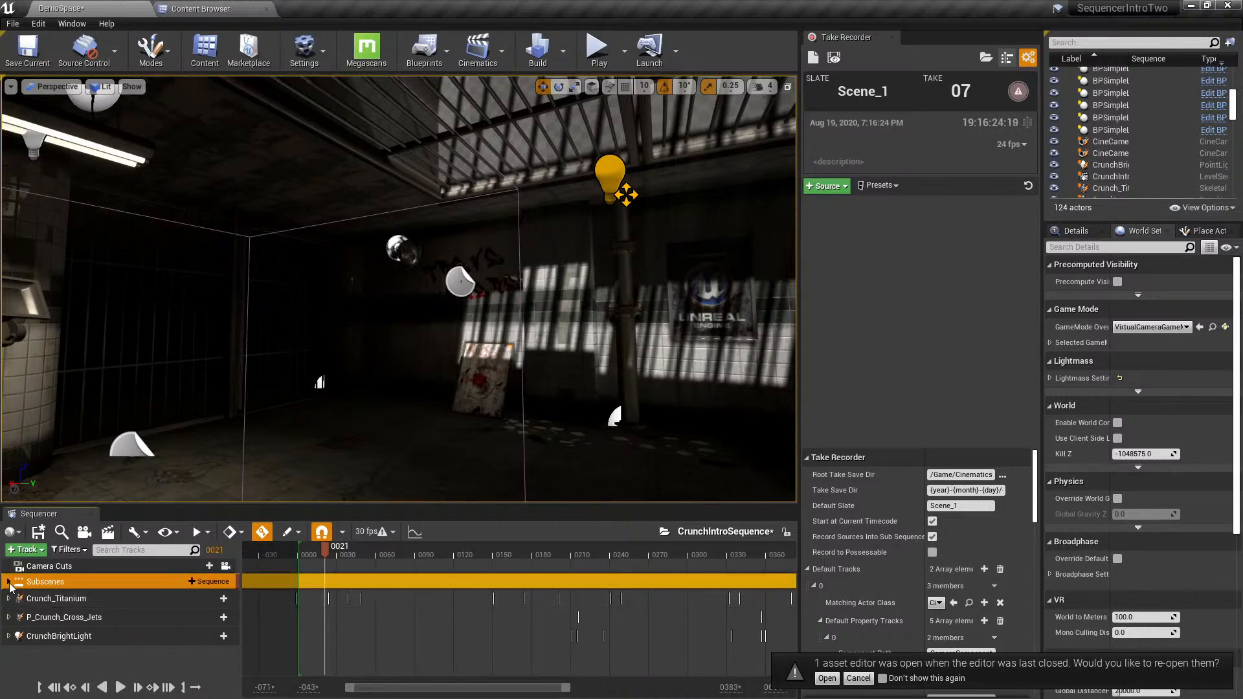
double_click(65, 579)
left_click_drag(308, 555, 404, 554)
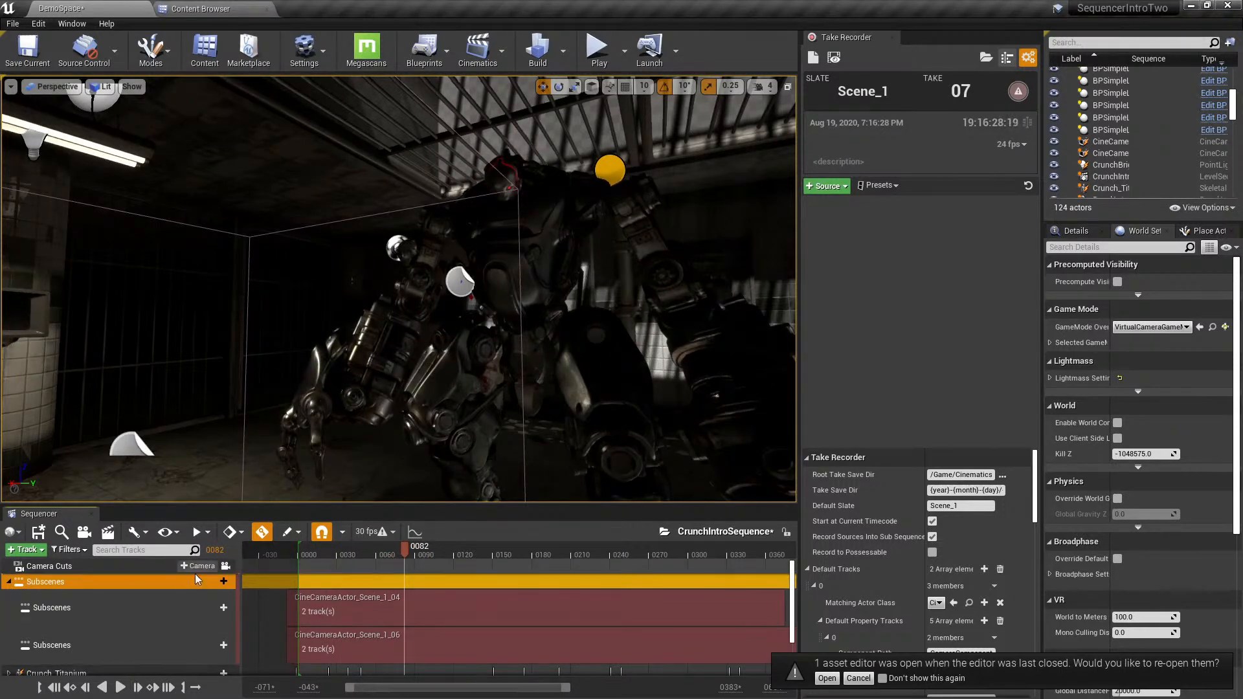
left_click(104, 567)
left_click(191, 566)
mouse_move(298, 620)
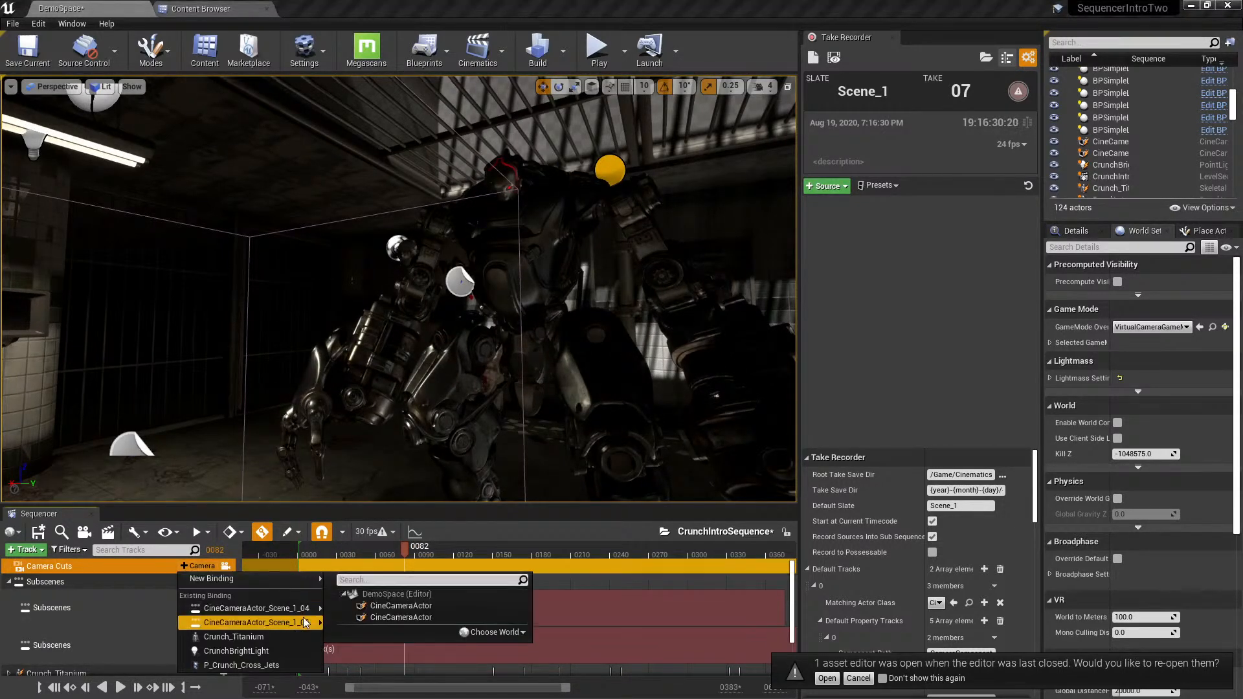
left_click(400, 605)
left_click_drag(427, 556, 336, 562)
key("space")
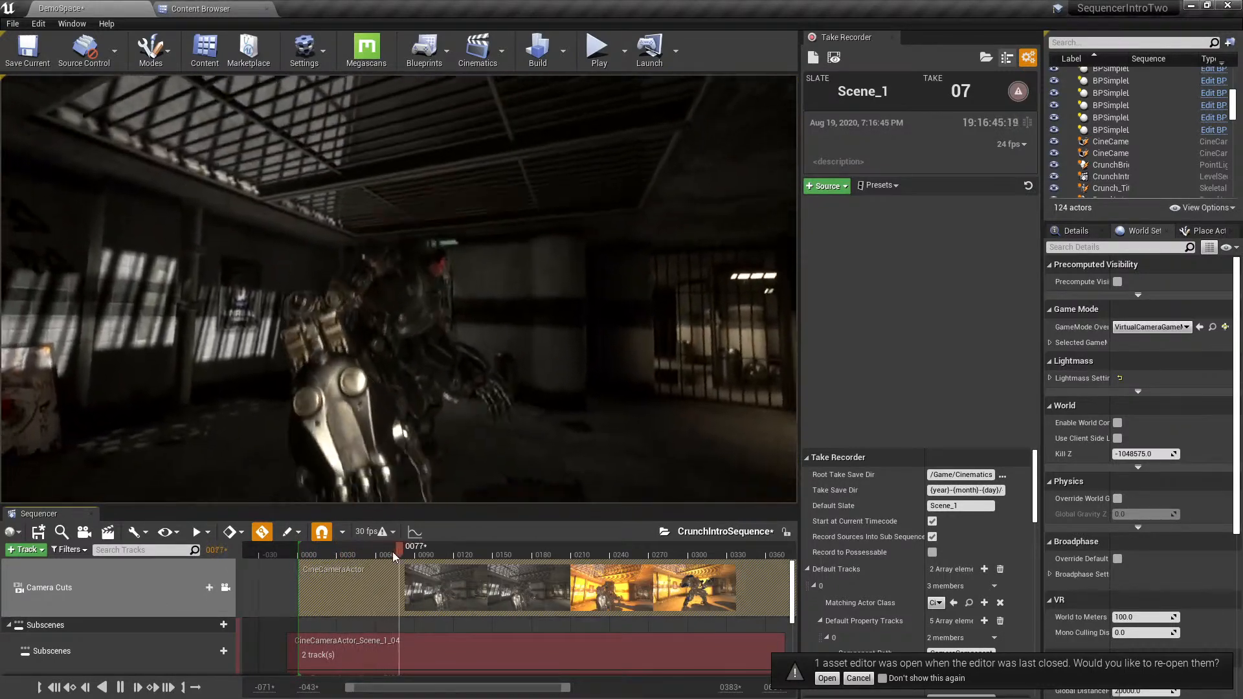
- Add a second camera cut at frame 200 using the CineCameraActor from CineCameraActor_Scene_1_06, and scrub through it
left_click_drag(392, 552, 561, 562)
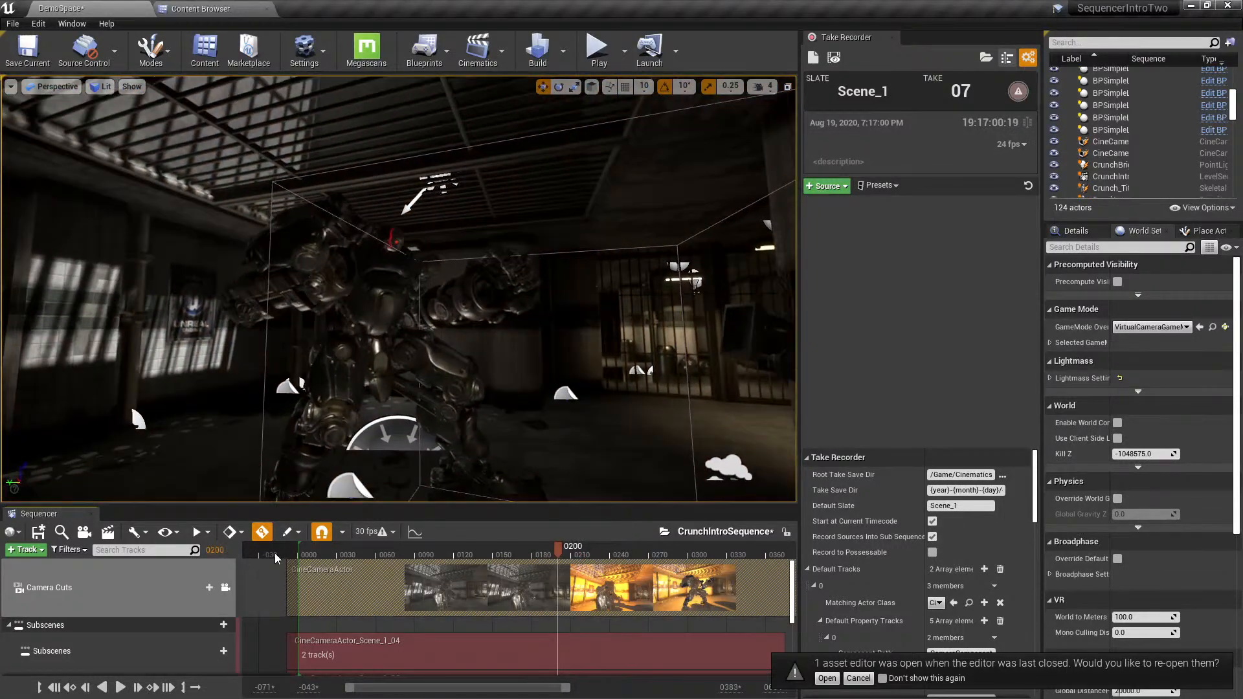
left_click(199, 587)
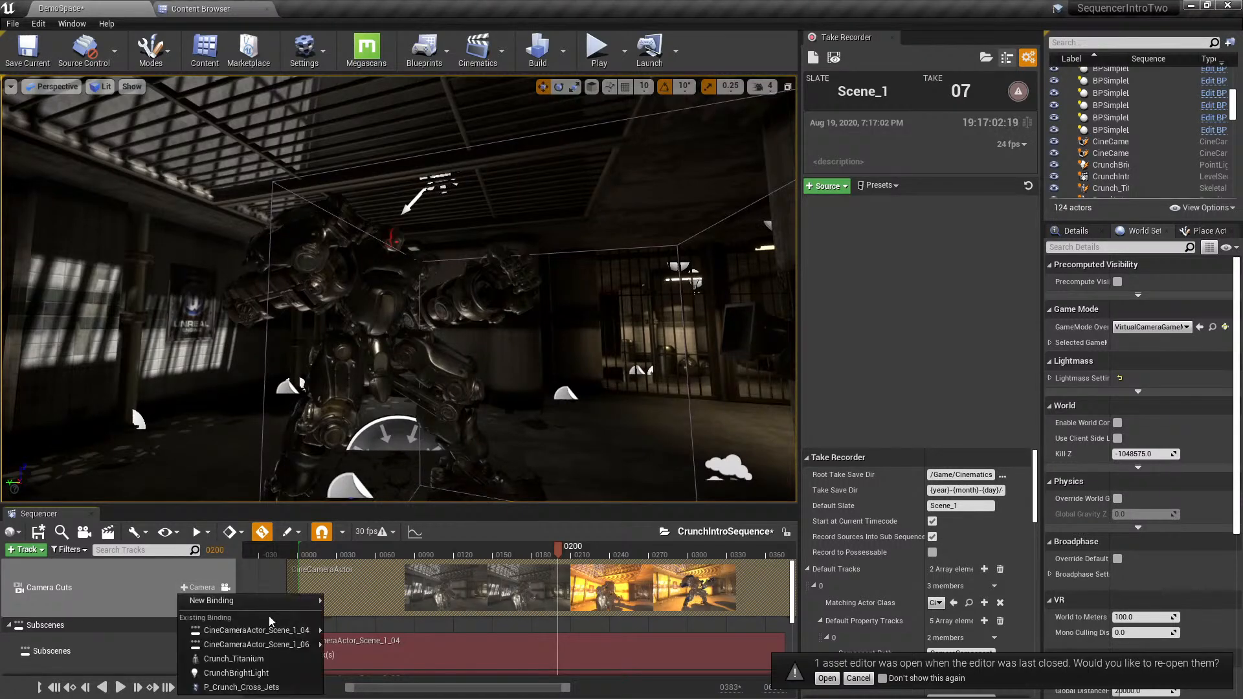
mouse_move(300, 647)
left_click(392, 639)
left_click_drag(556, 555, 716, 555)
left_click_drag(506, 688, 581, 688)
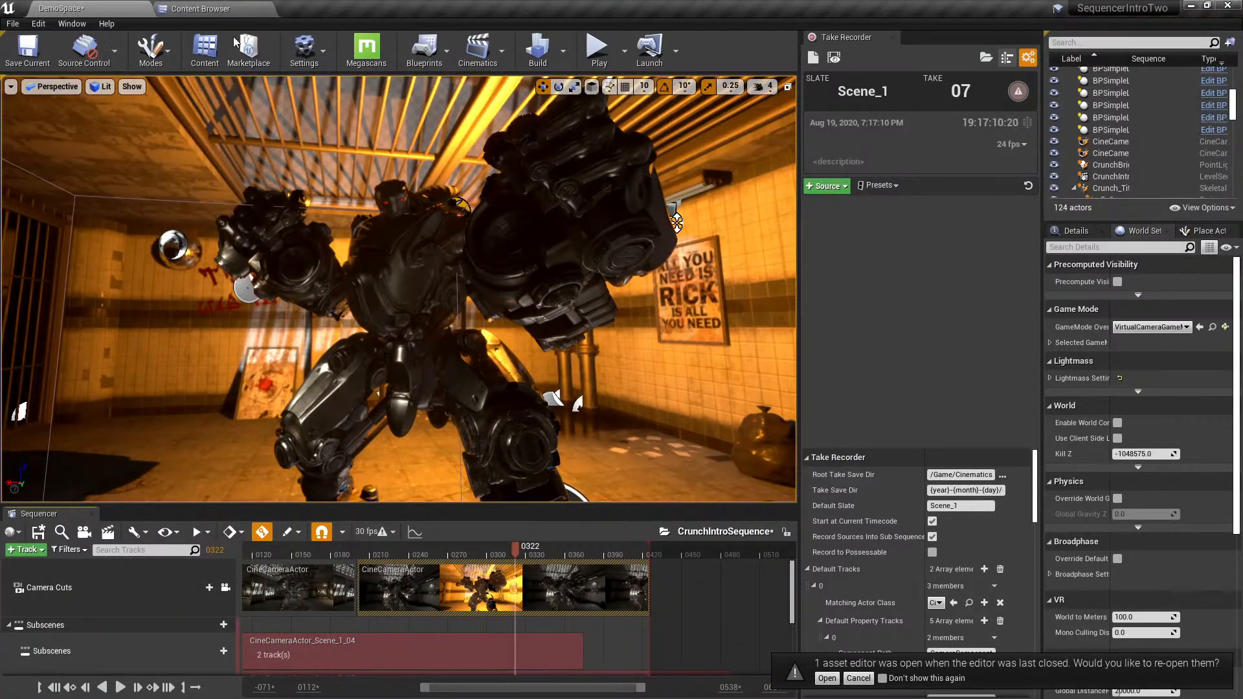
- Add CineCameraActor_Scene_1_03 from the Content Browser to CrunchIntroSequence as a third subscene
left_click(213, 10)
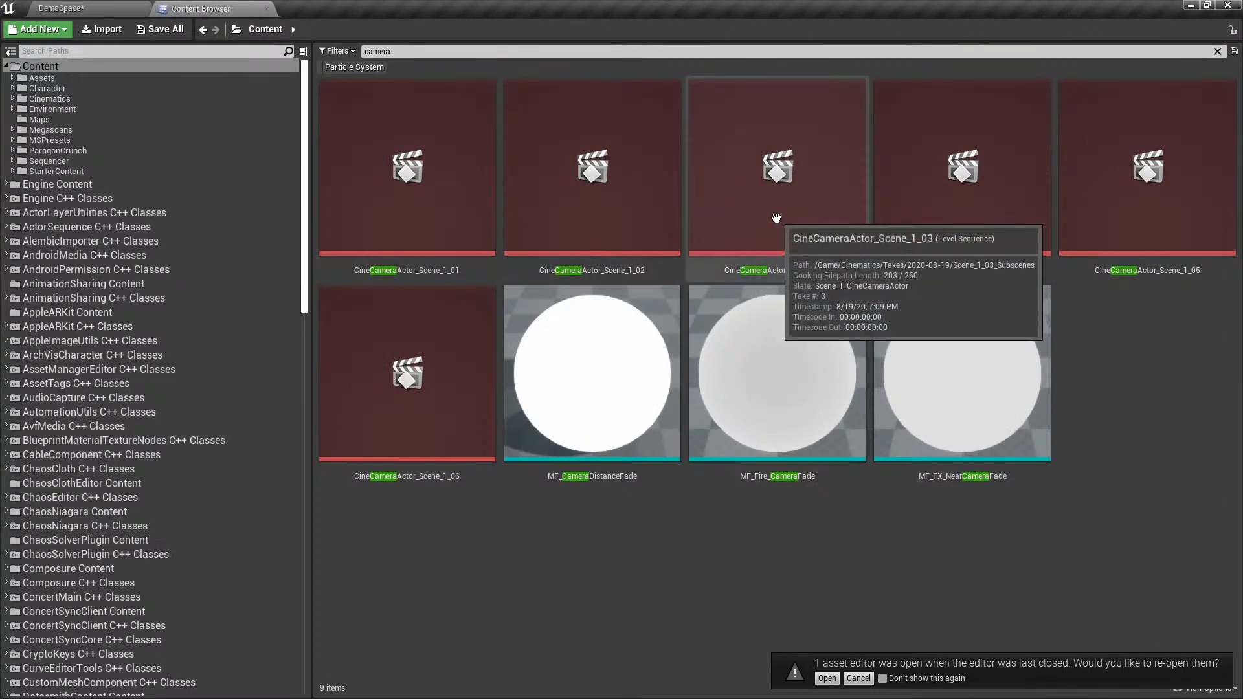
left_click(796, 202)
left_click(113, 5)
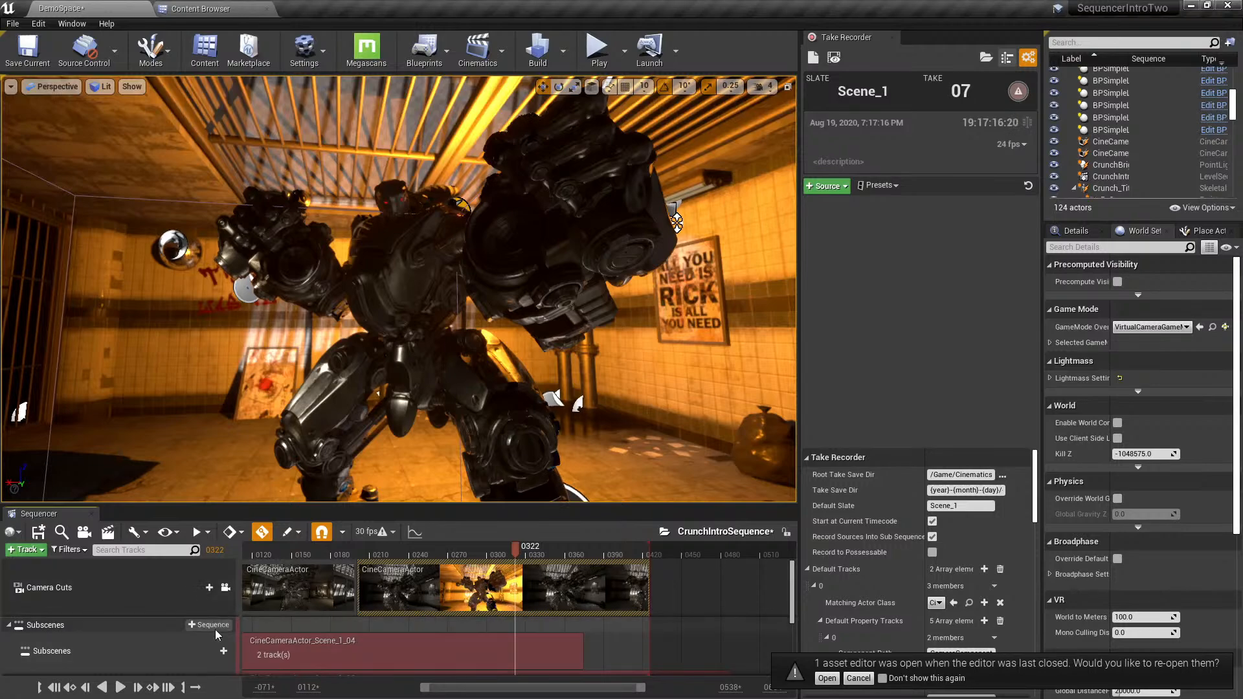
left_click(200, 9)
left_click_drag(751, 222, 366, 353)
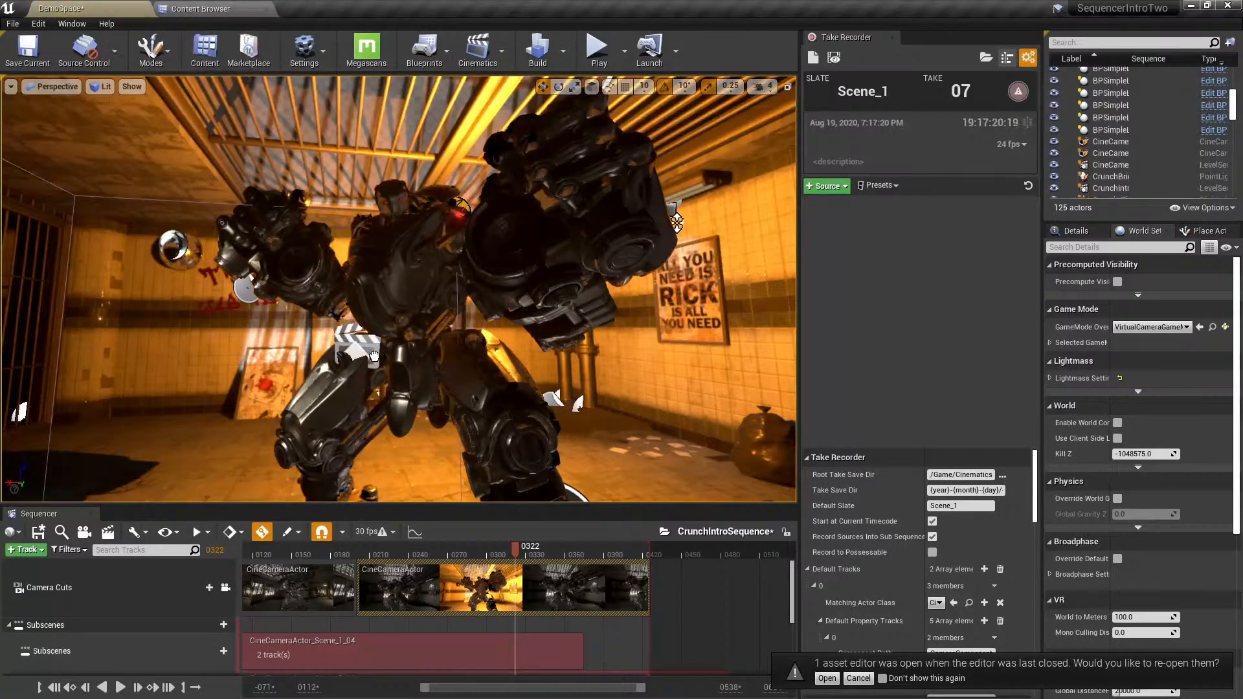
left_click_drag(511, 456, 172, 640)
scroll(210, 618, "down", 3)
left_click_drag(664, 654, 379, 653)
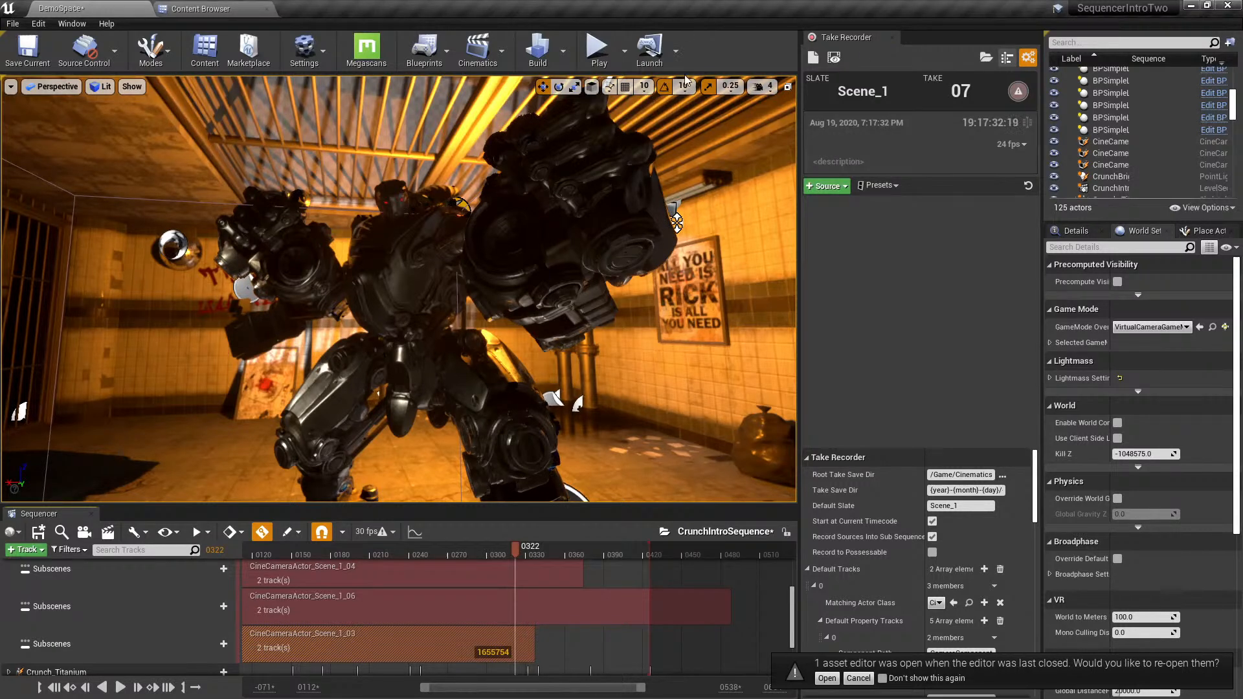
- Switch the level viewport to the Cinematic Viewport type
left_click(132, 88)
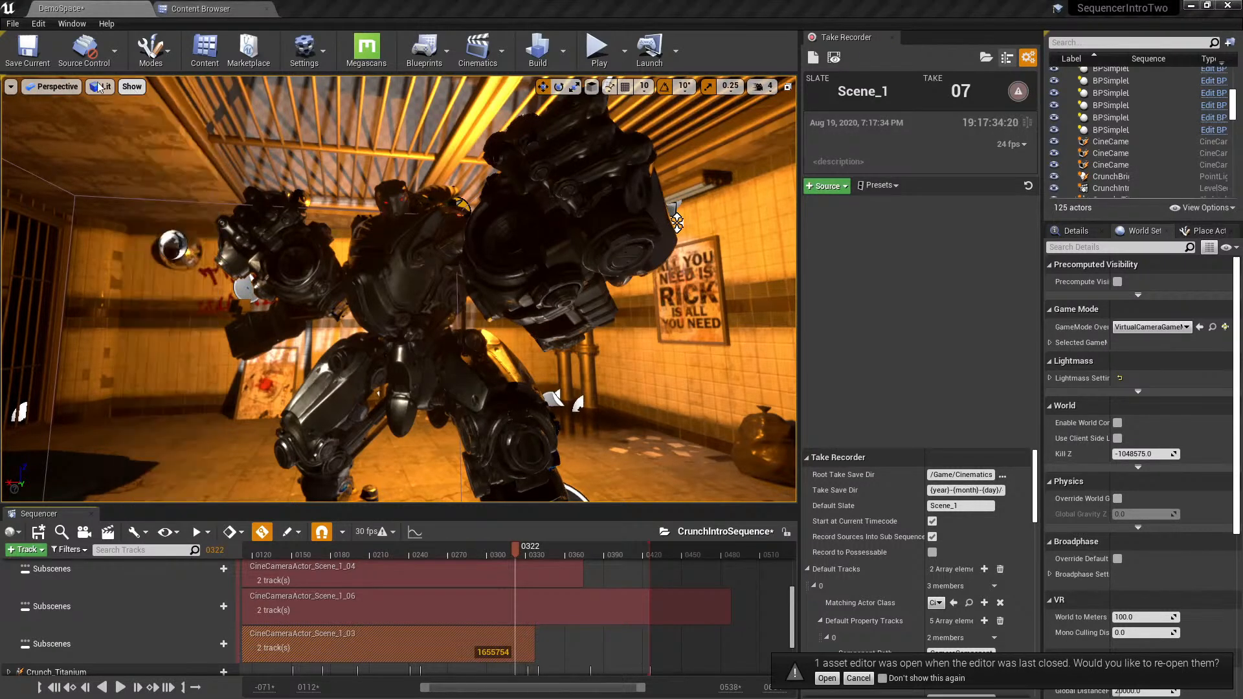
left_click(58, 86)
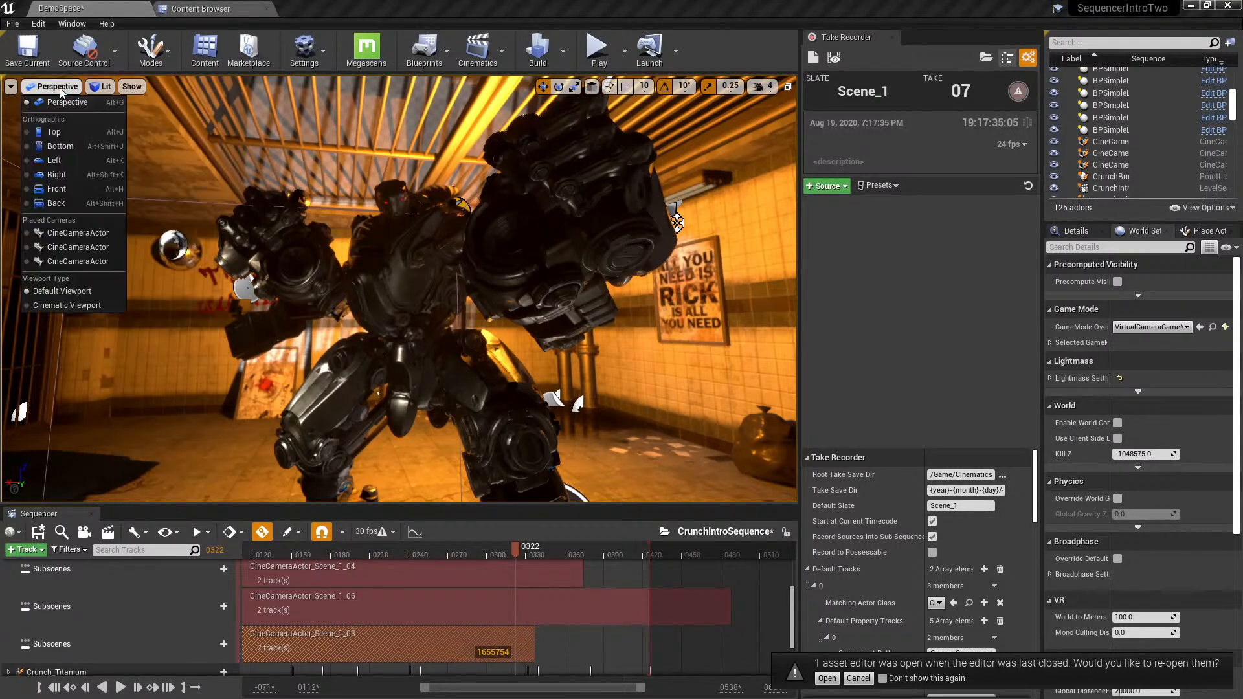
left_click(63, 306)
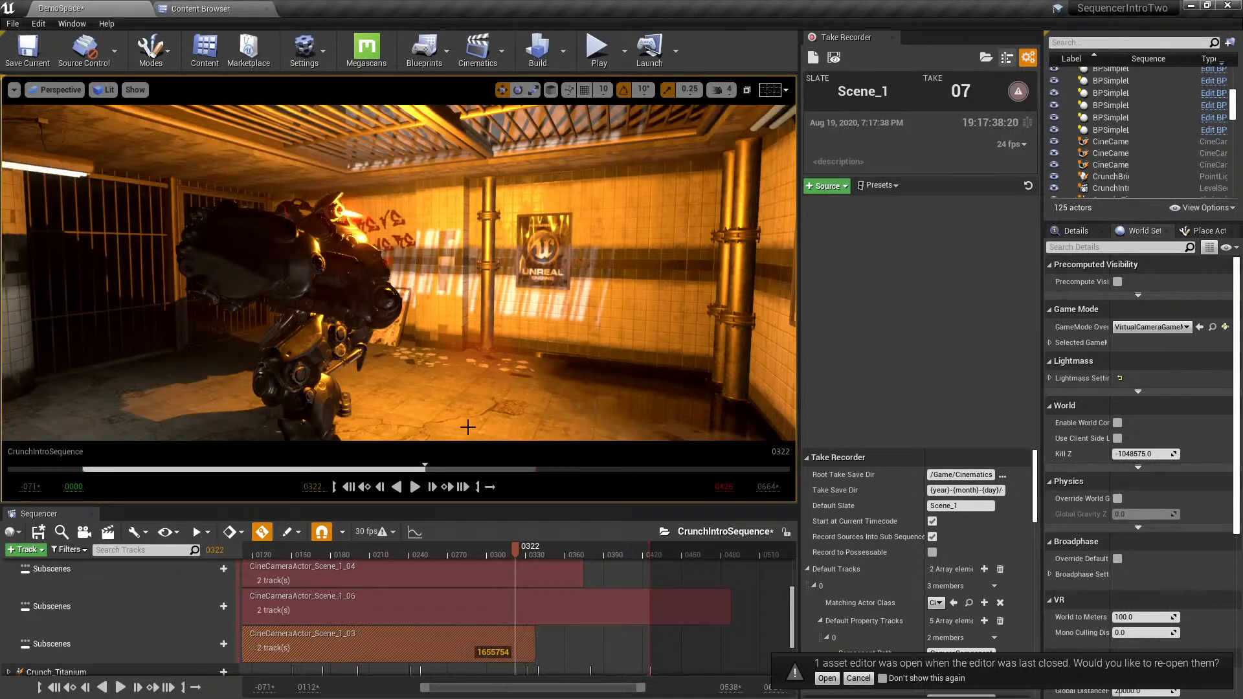
- Try the Action Safe and Title Safe frame guides in the viewport's composition overlays, and turn them off again
left_click(771, 92)
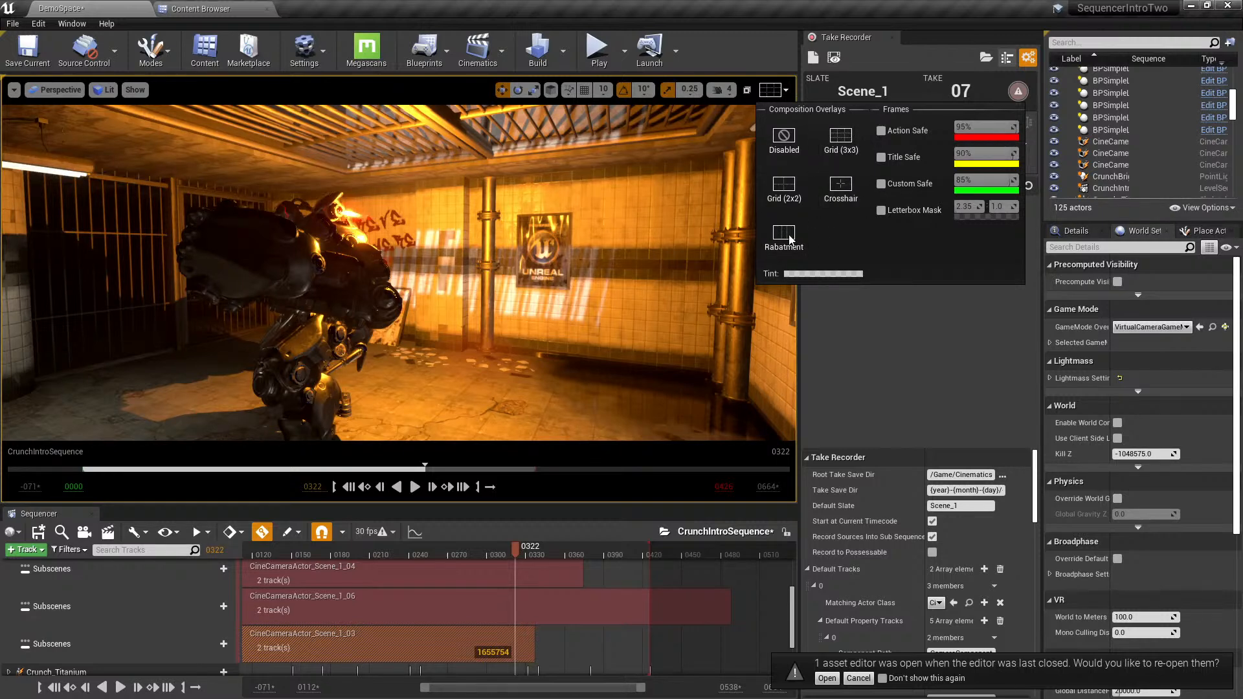
left_click(835, 190)
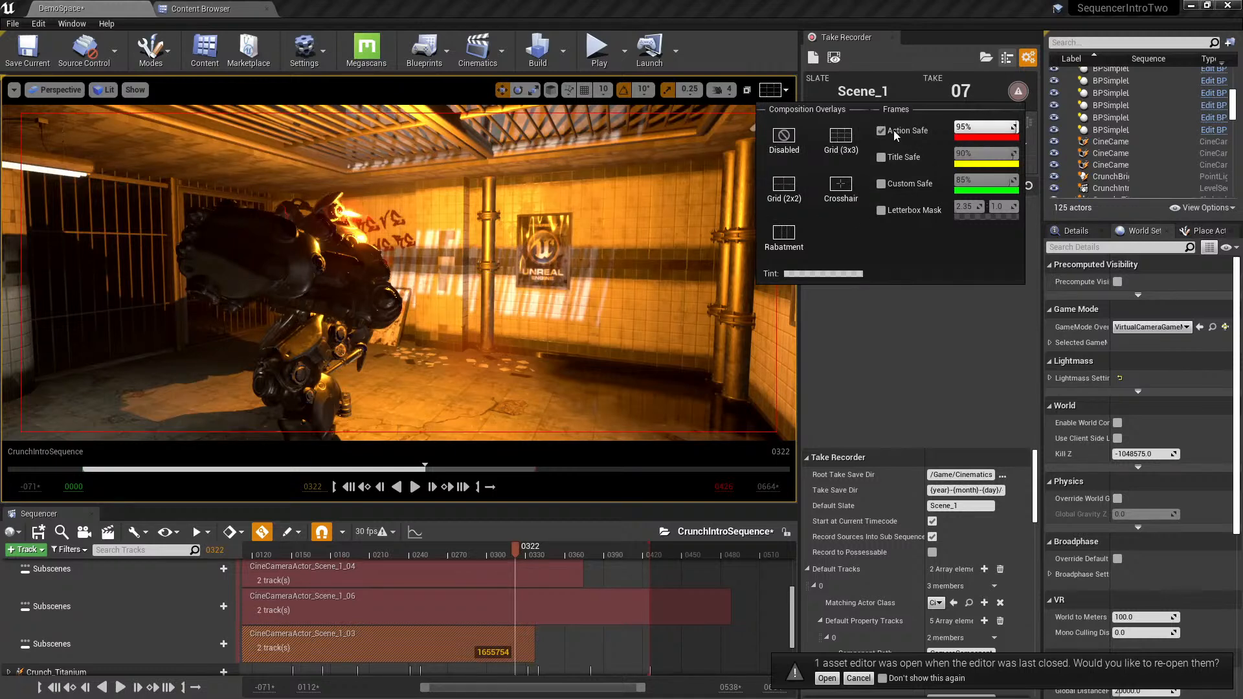
left_click(893, 158)
left_click(897, 158)
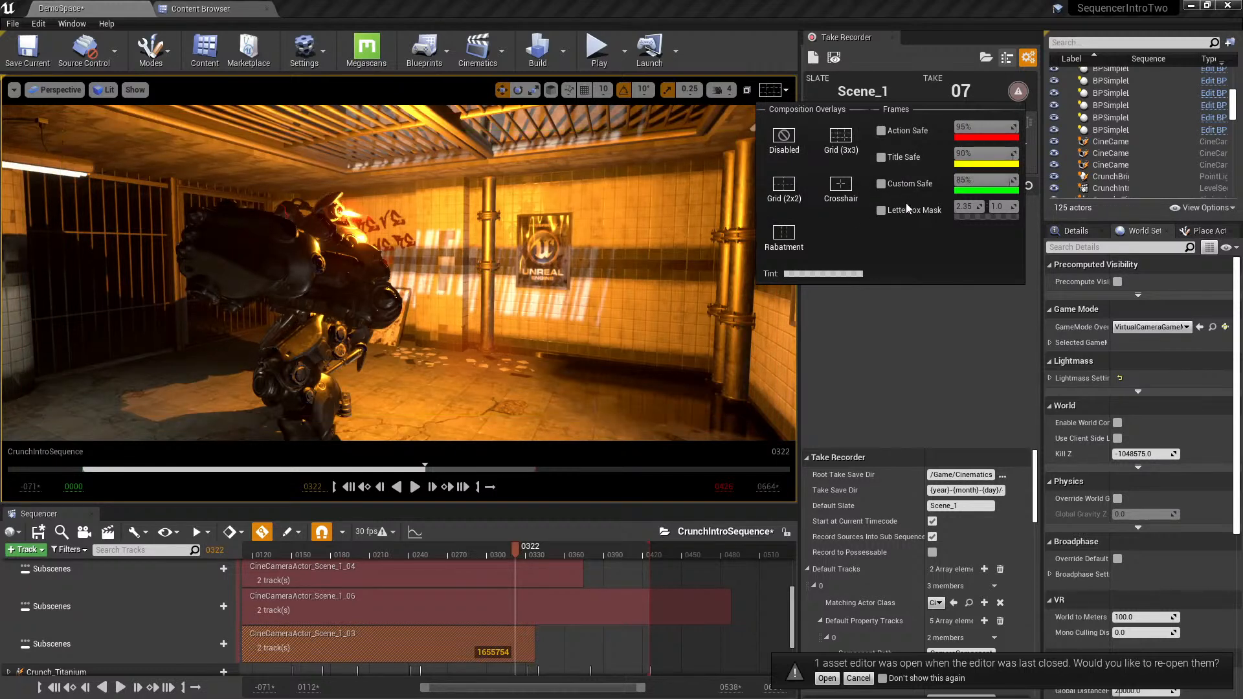
left_click(897, 131)
left_click(897, 130)
left_click(552, 123)
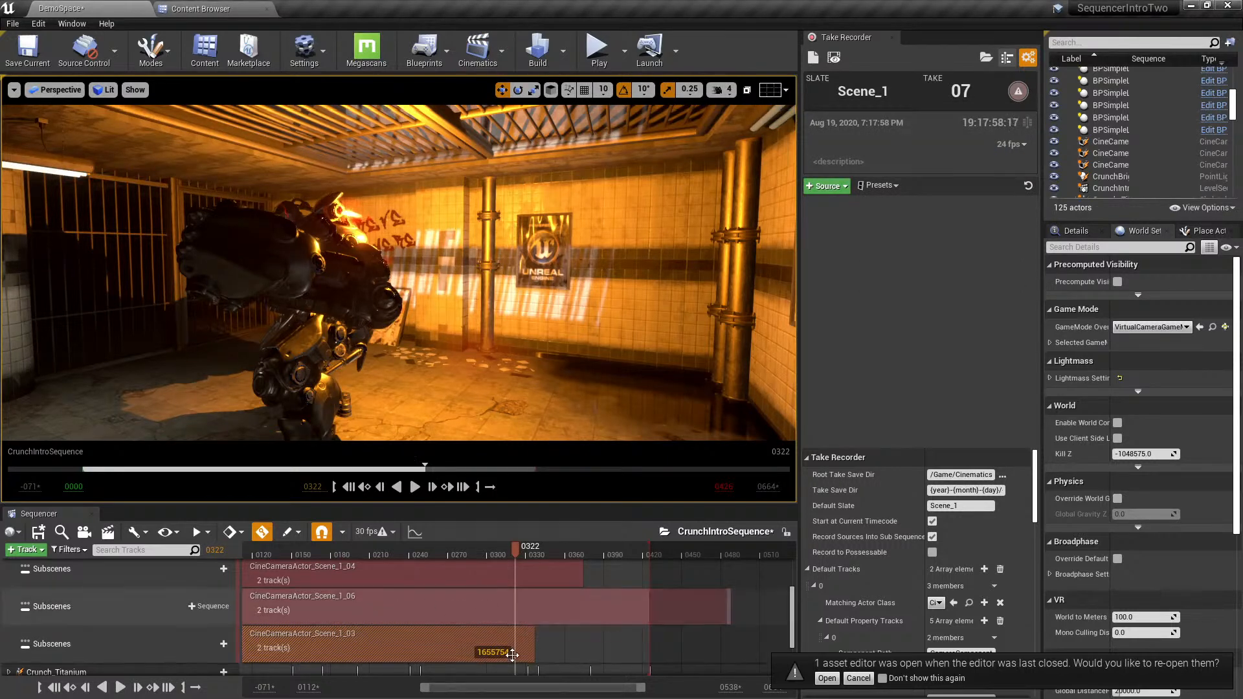
- Move the CineCameraActor_Scene_1_03 subscene to start at frame 0, and delete it from the sequence
left_click_drag(499, 688, 391, 692)
left_click_drag(556, 644, 412, 644)
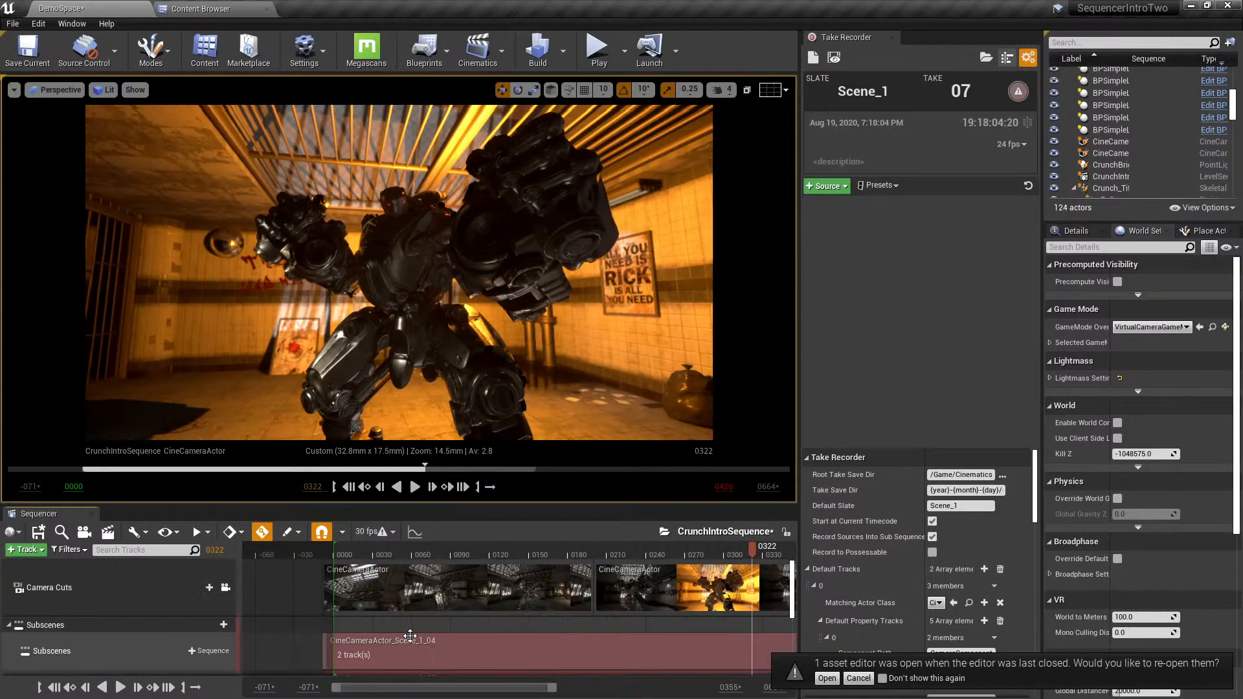
scroll(638, 667, "down", 2)
scroll(587, 654, "up", 4)
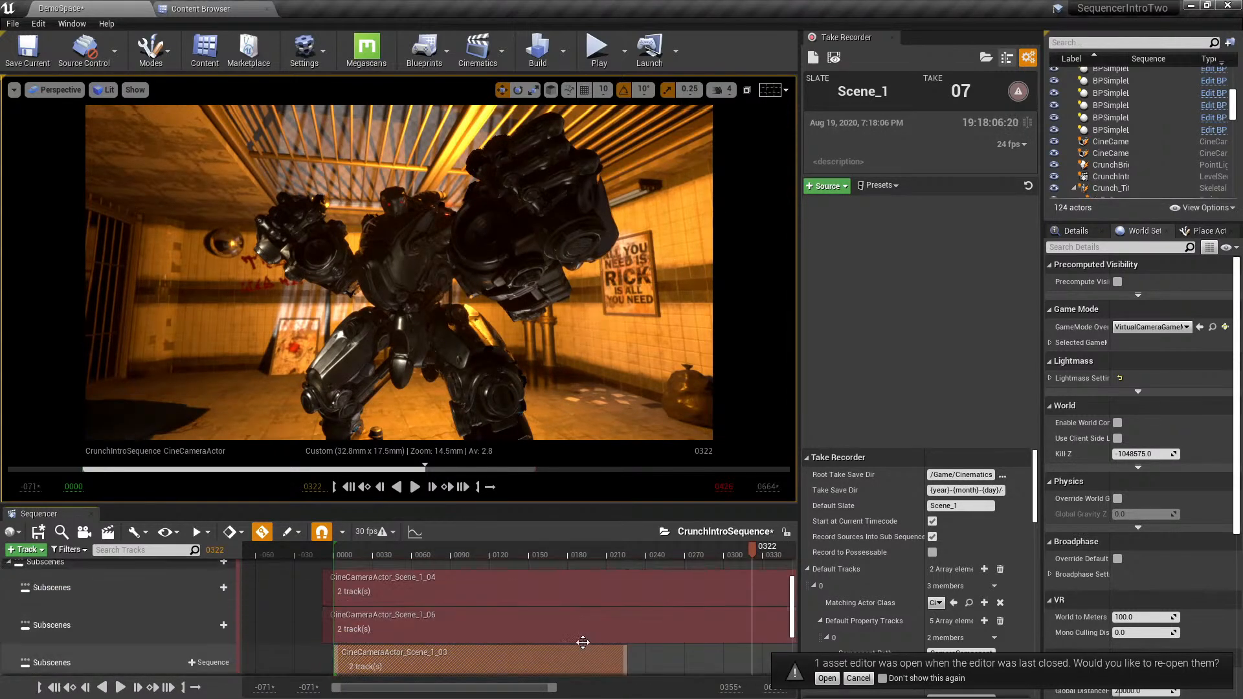
scroll(590, 613, "down", 4)
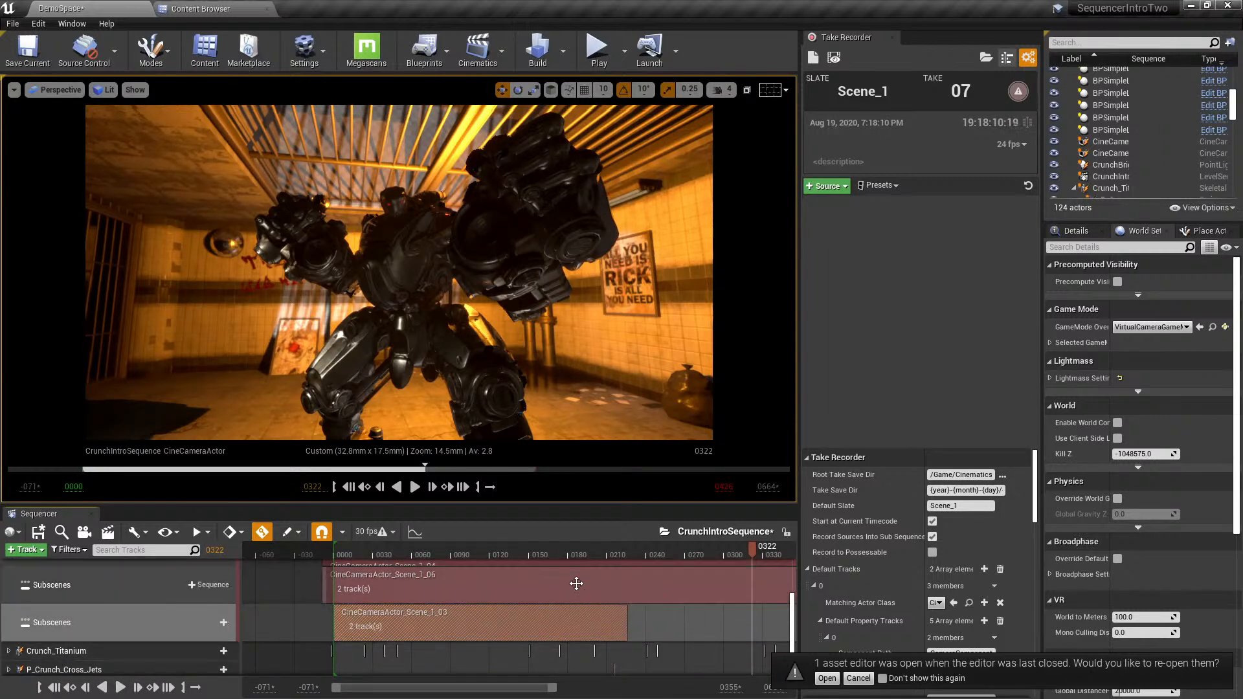
key("Delete")
- Open the Scene_1_03 take from Cinematics/Takes/2020-08-19 and scrub its timeline to review the camera footage
left_click(225, 8)
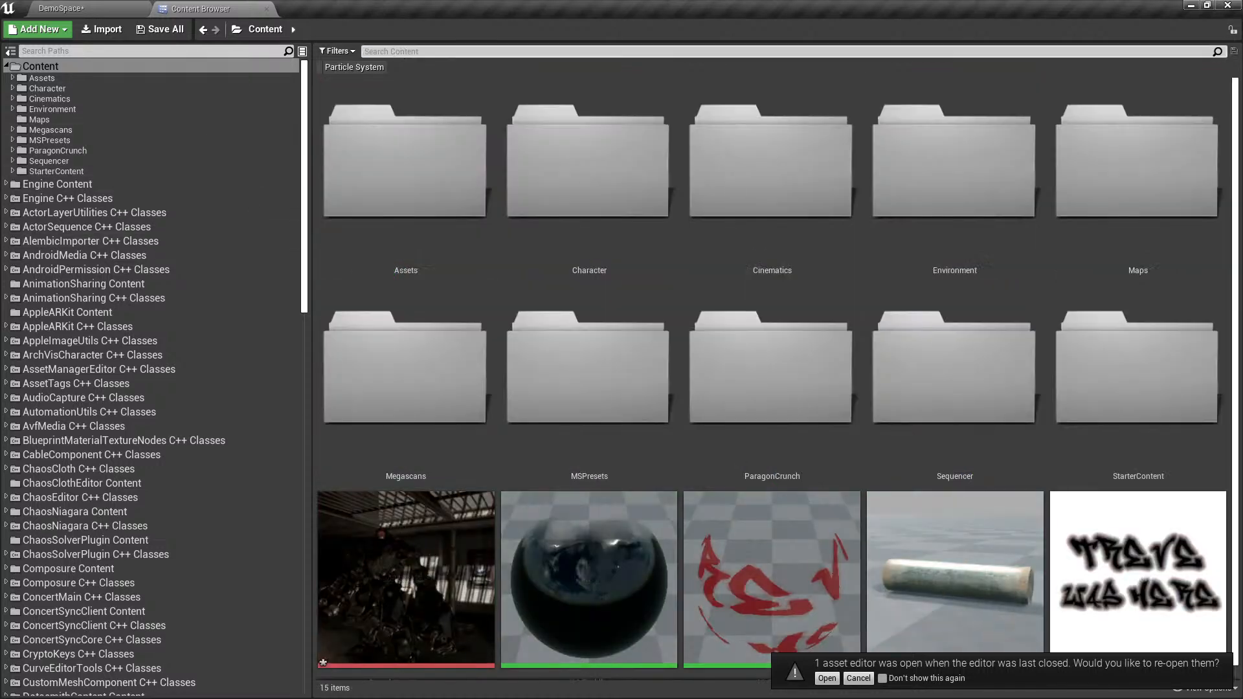
left_click(79, 132)
left_click(68, 119)
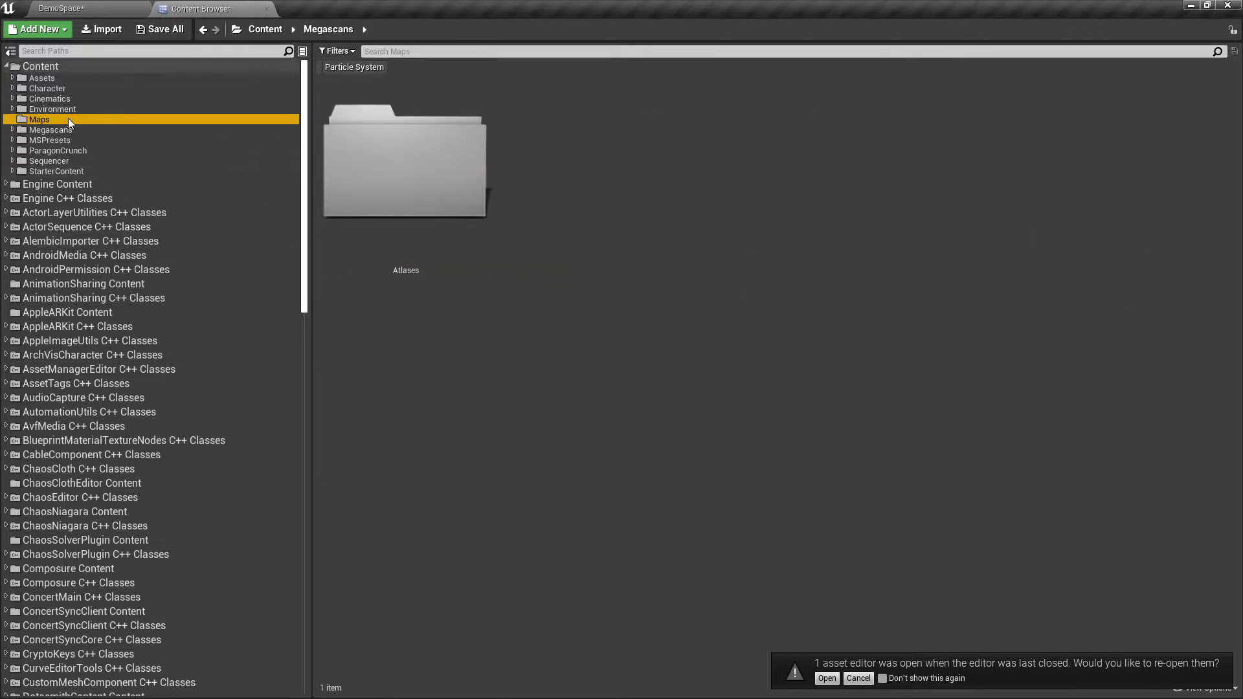
left_click(79, 110)
double_click(82, 99)
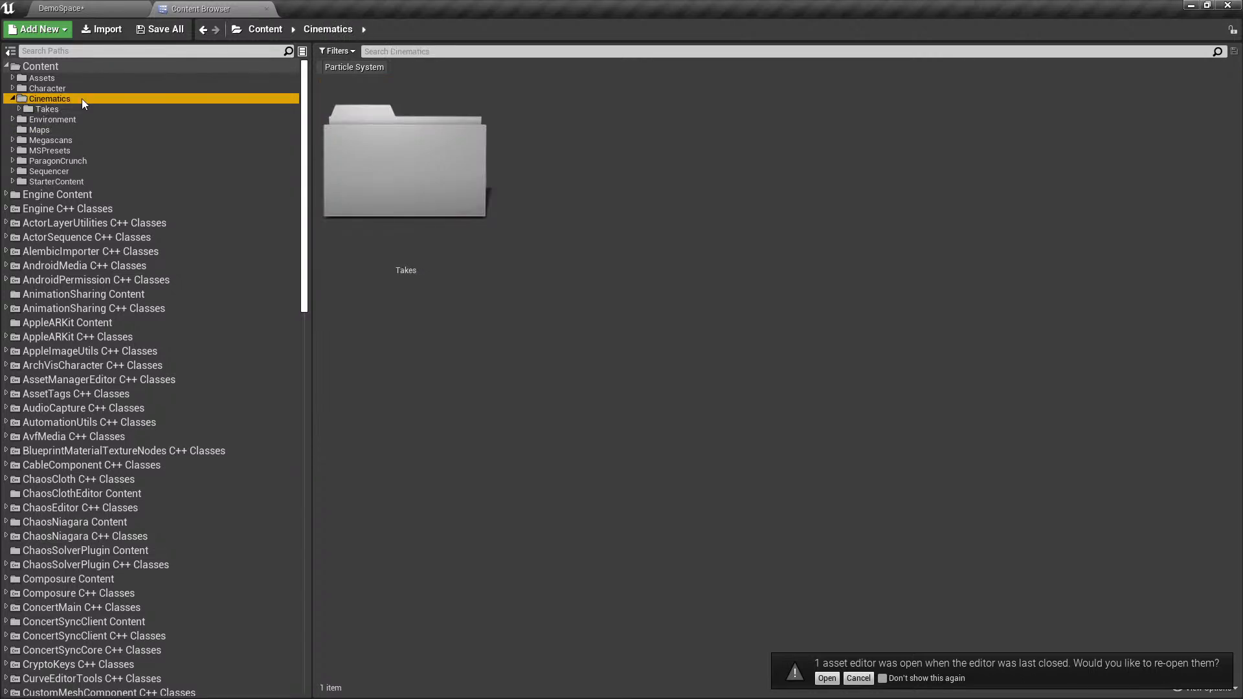
double_click(76, 109)
double_click(86, 119)
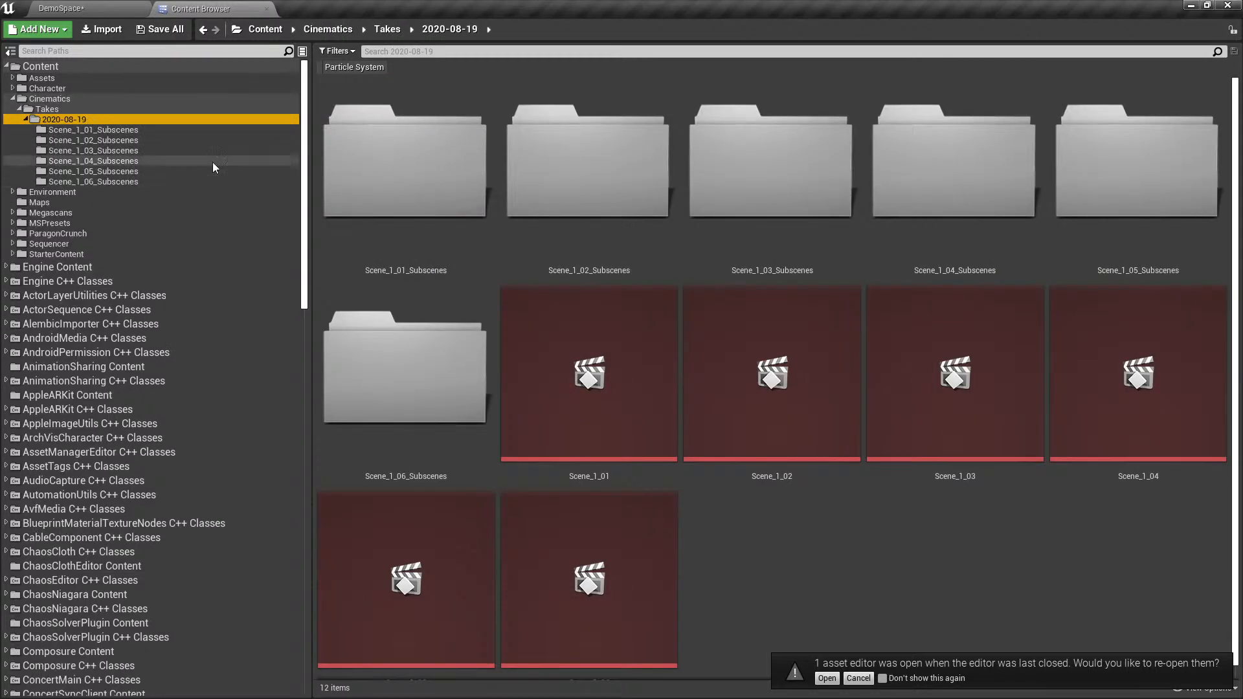
double_click(938, 405)
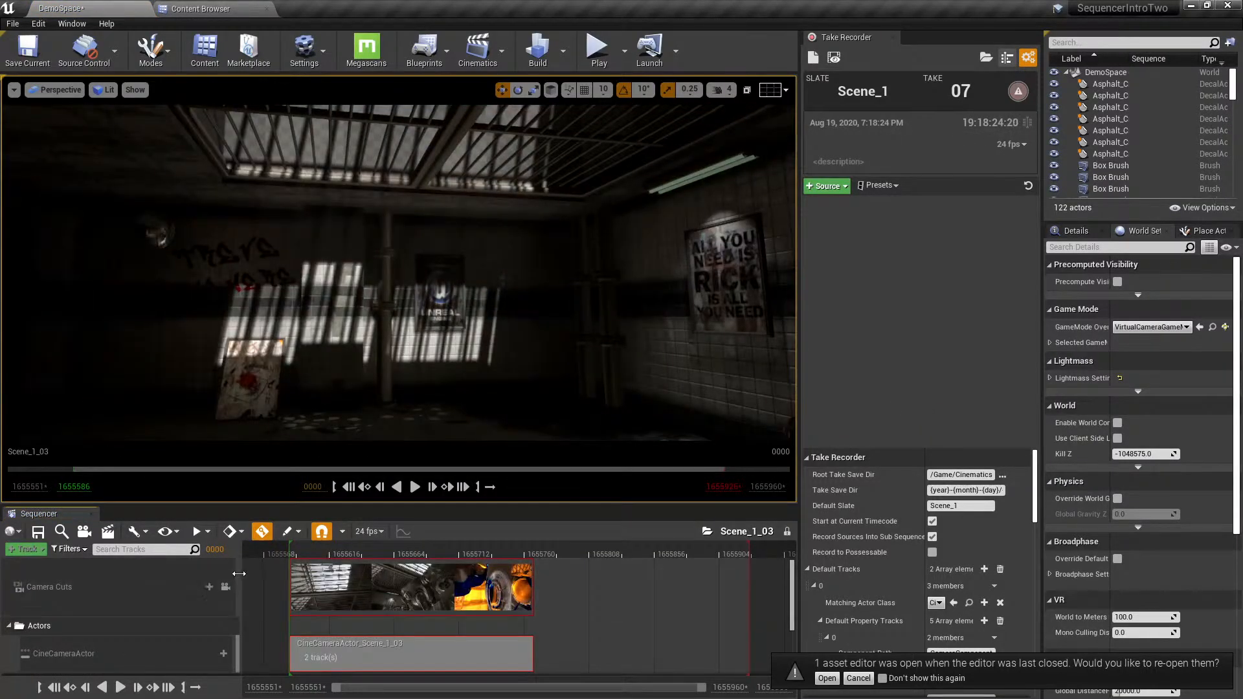
left_click_drag(350, 553, 397, 553)
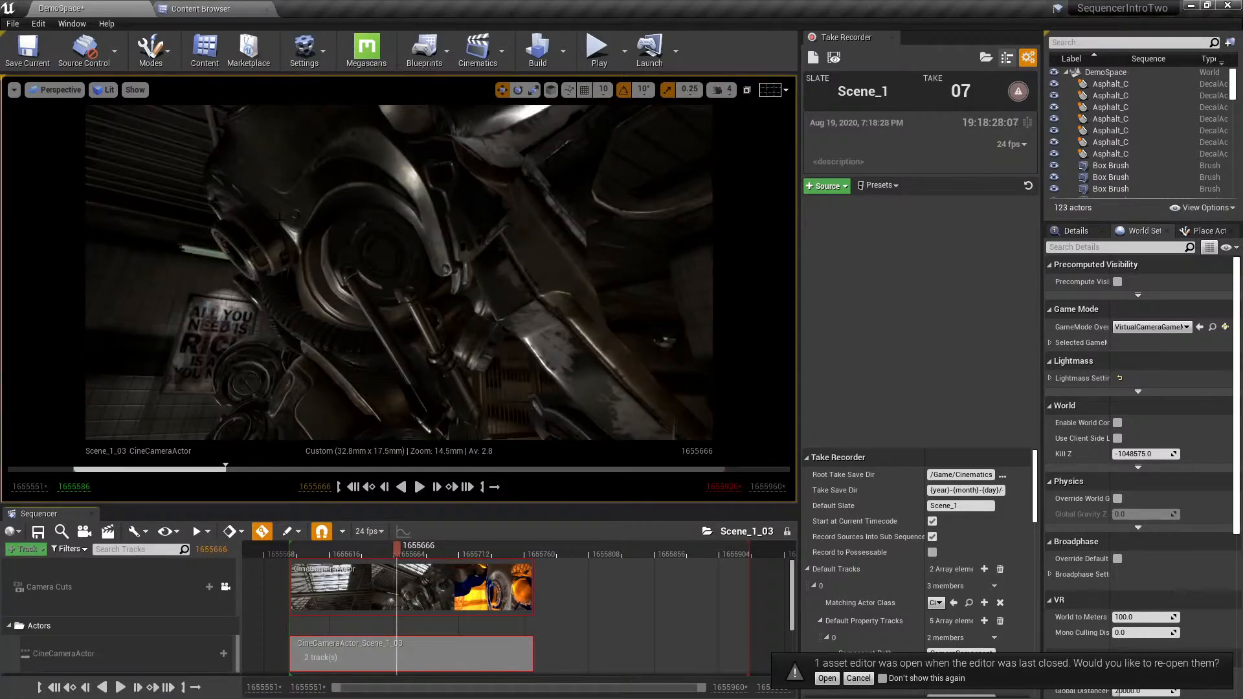
- Open the Scene_1_02 take from the same folder and scrub through its camera footage
left_click(209, 10)
left_click(822, 362)
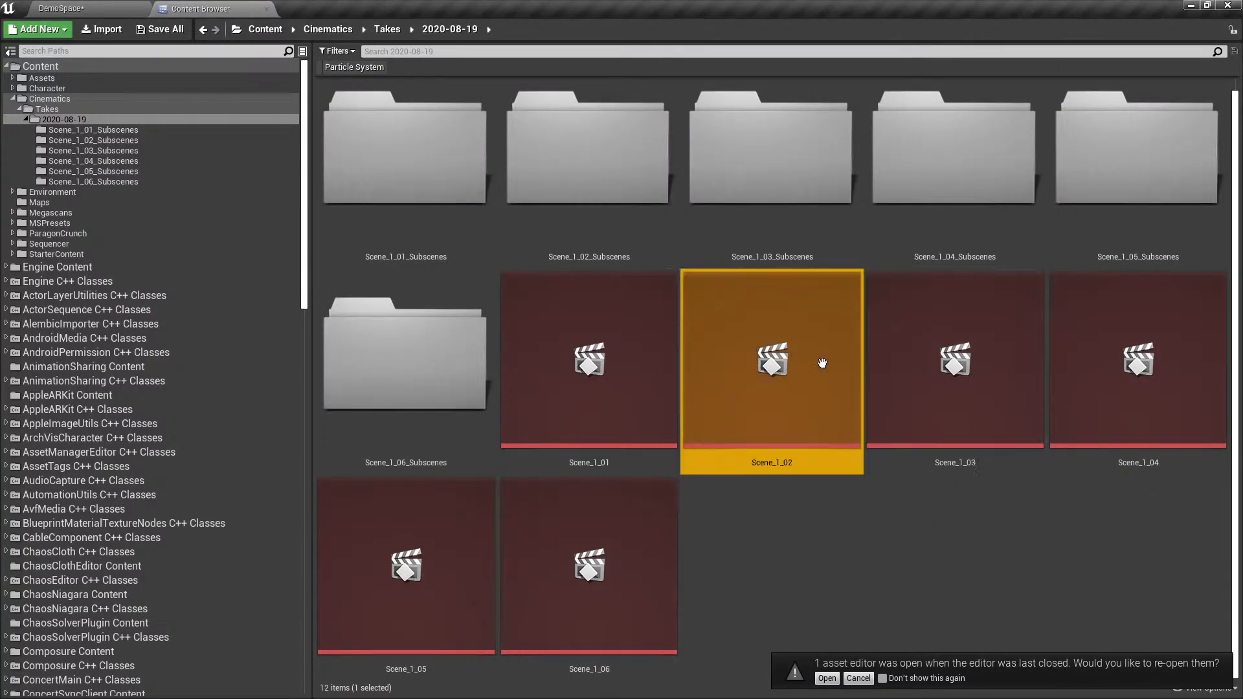
double_click(822, 362)
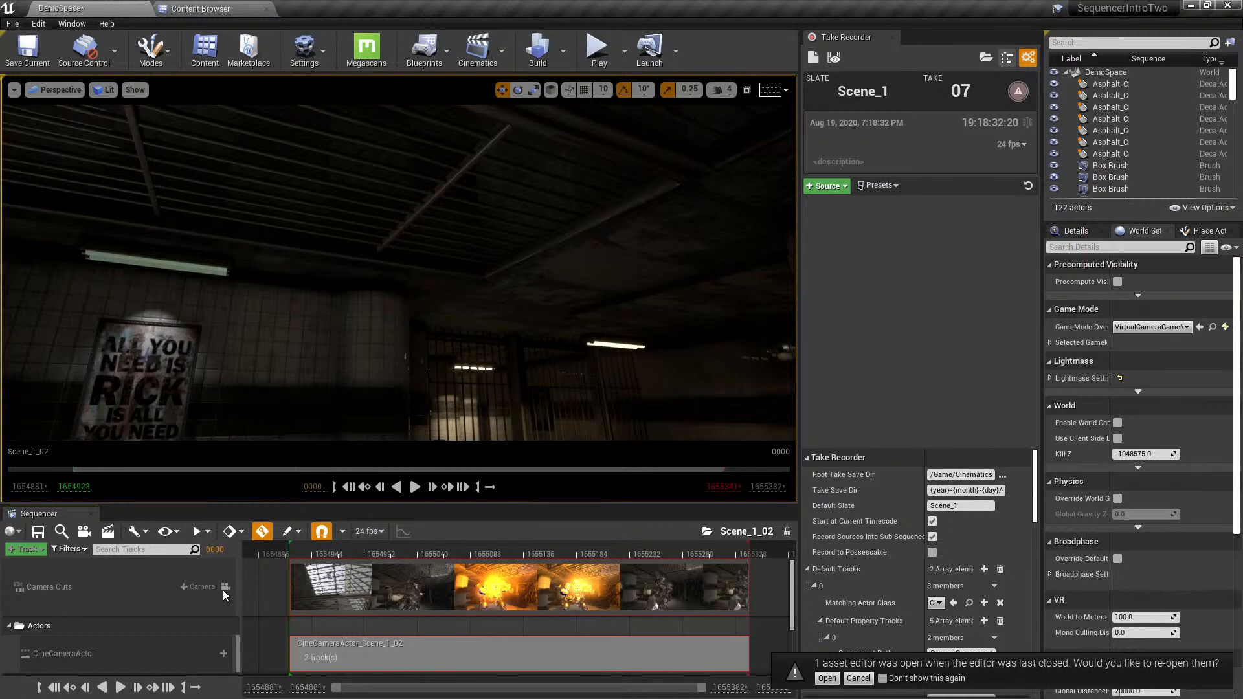
left_click_drag(340, 551, 570, 567)
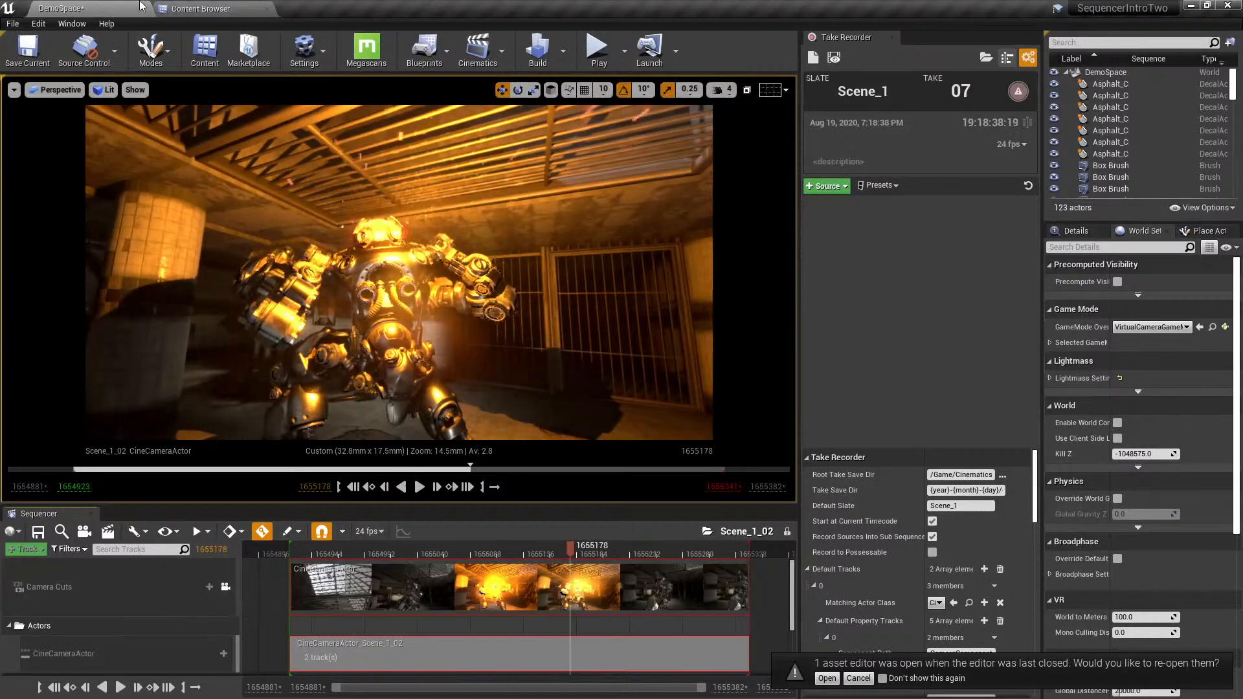
- Reopen CrunchIntroSequence for editing and scrub its timeline to frame 190
left_click(214, 9)
left_click(62, 9)
left_click(476, 49)
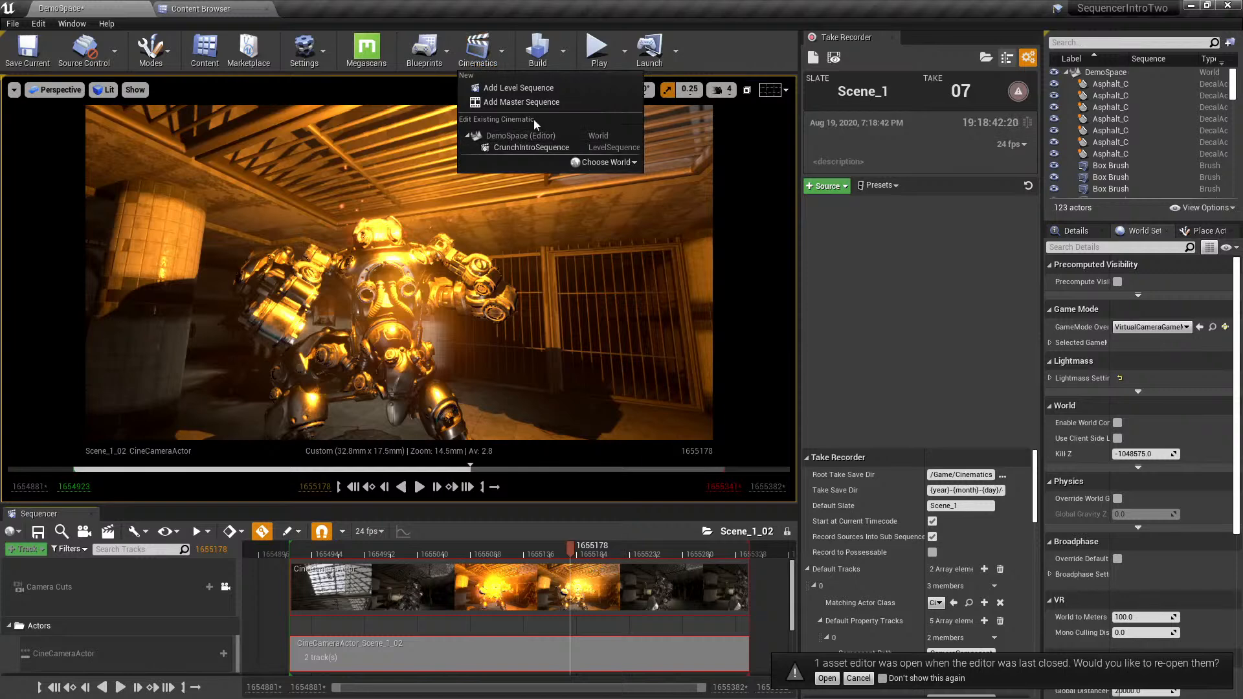
left_click(523, 148)
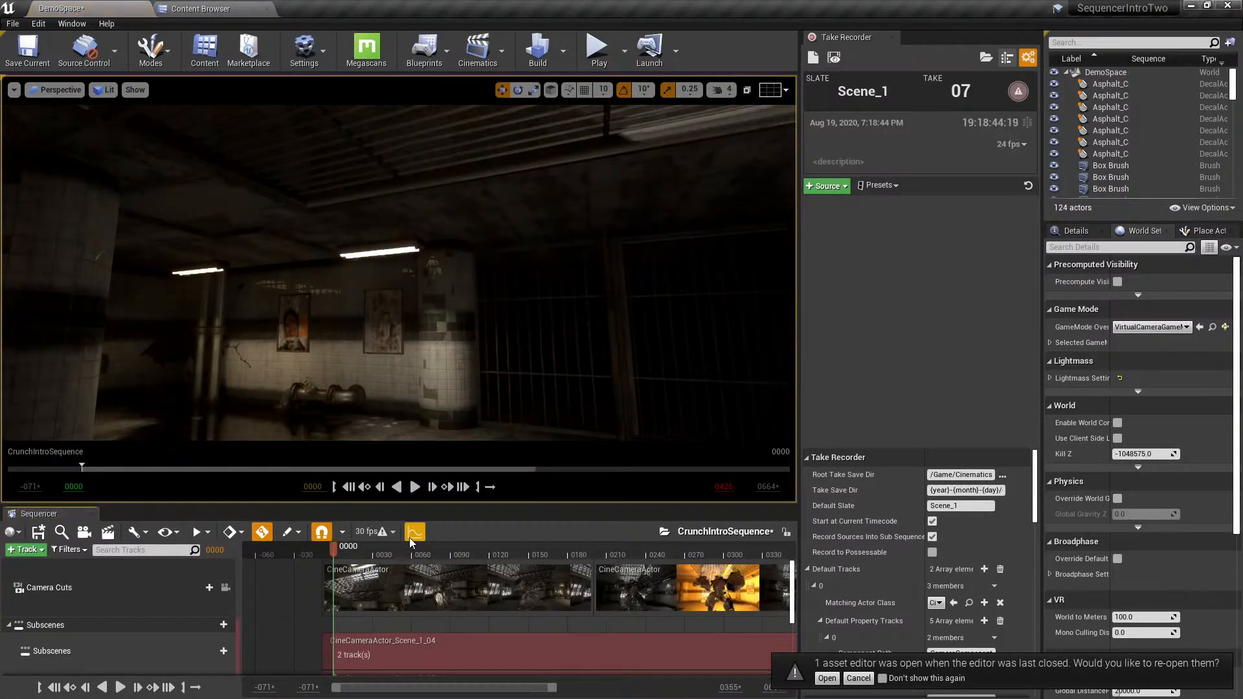
left_click(403, 532)
left_click(930, 161)
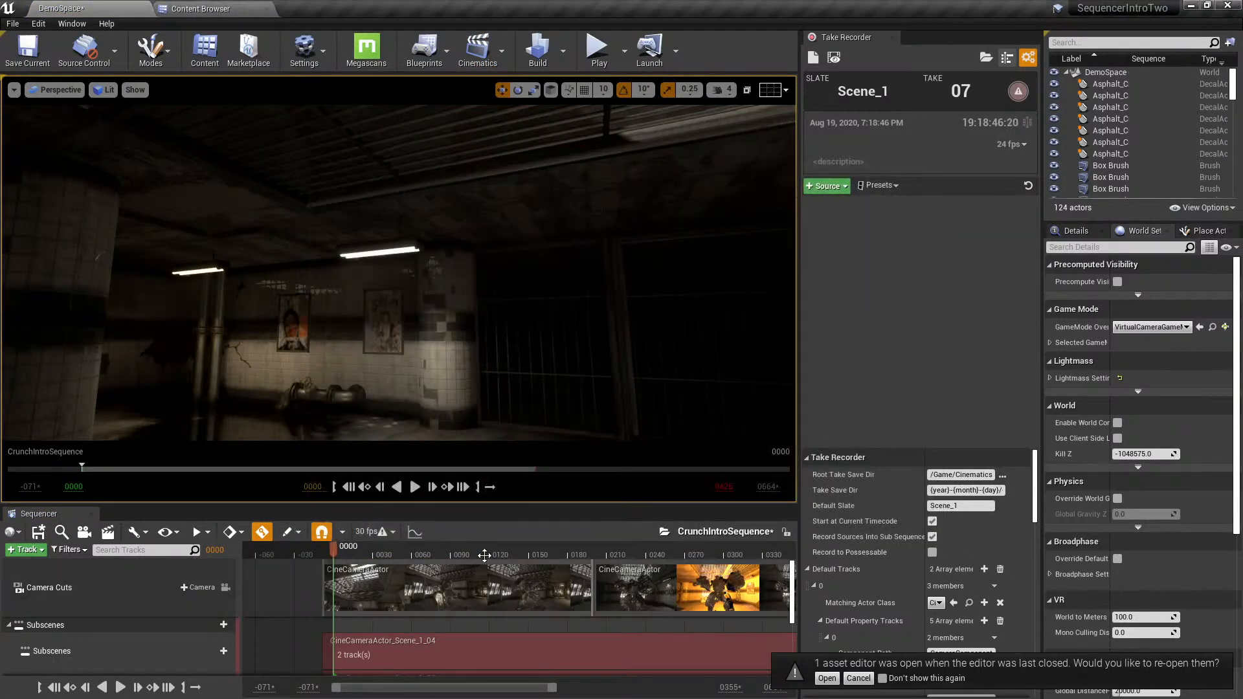
left_click_drag(453, 550, 580, 550)
scroll(279, 581, "down", 3)
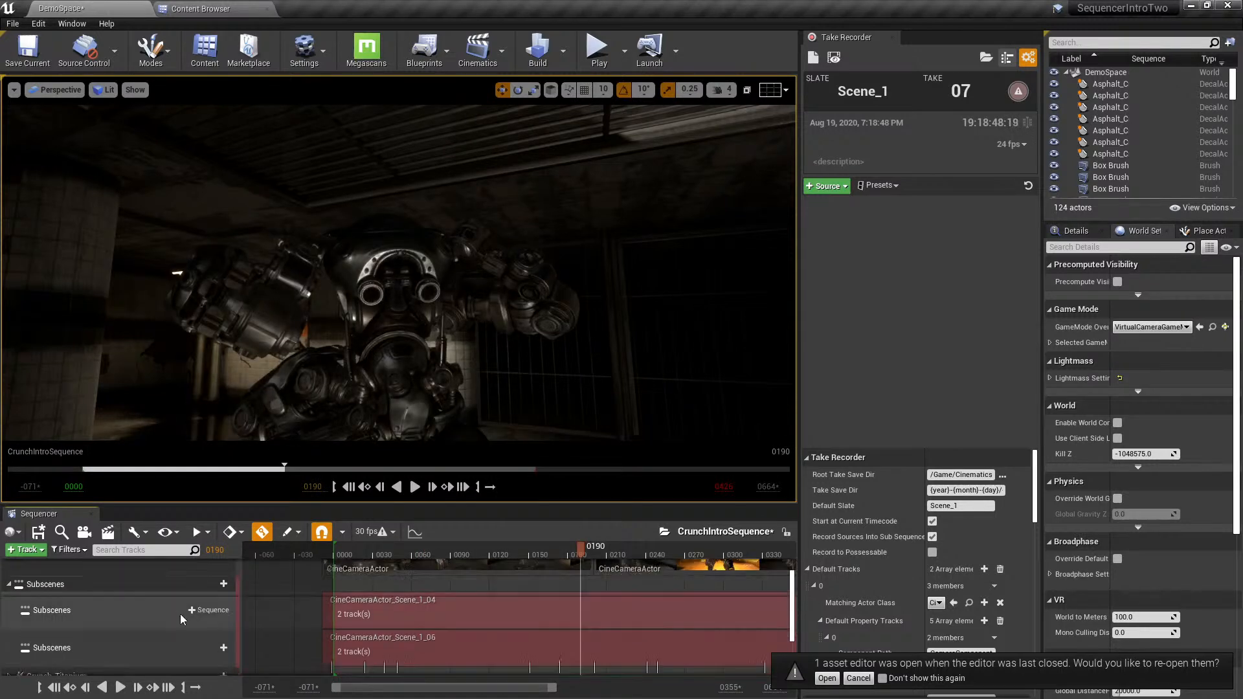
- Search the takes folder for "camera", add CineCameraActor_Scene_1_02 to CrunchIntroSequence as a subscene, and align its start with the other subscenes
left_click(166, 8)
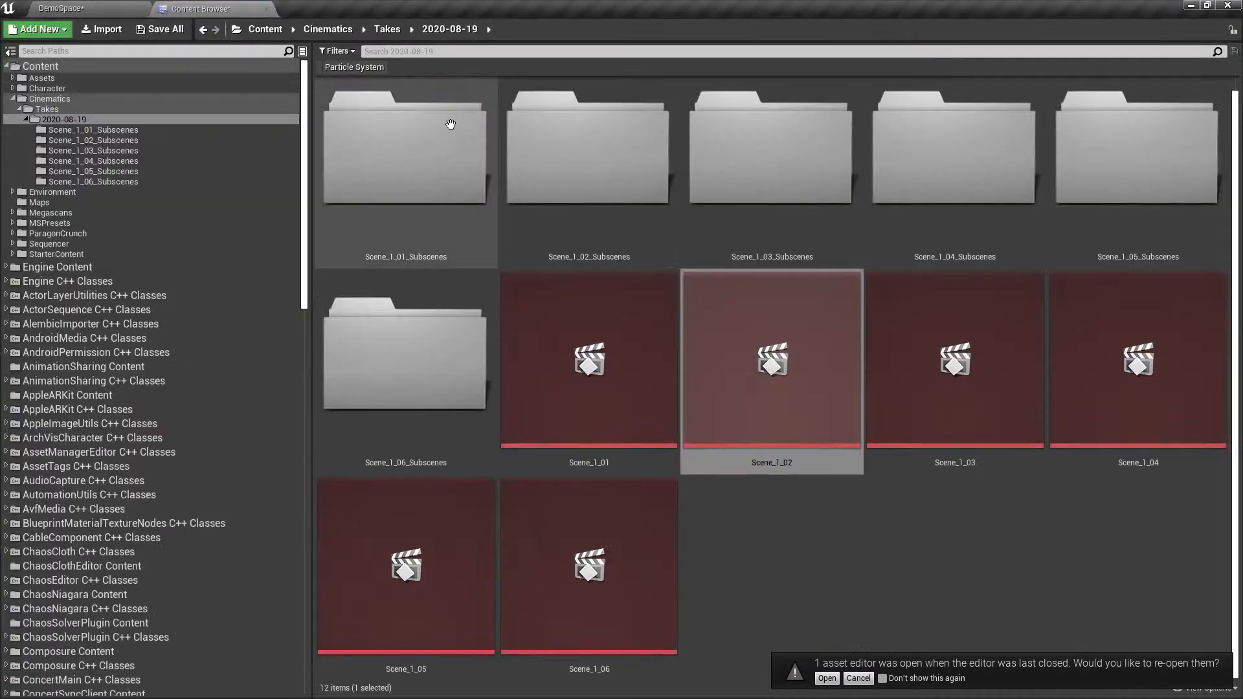
left_click(400, 53)
type("camera")
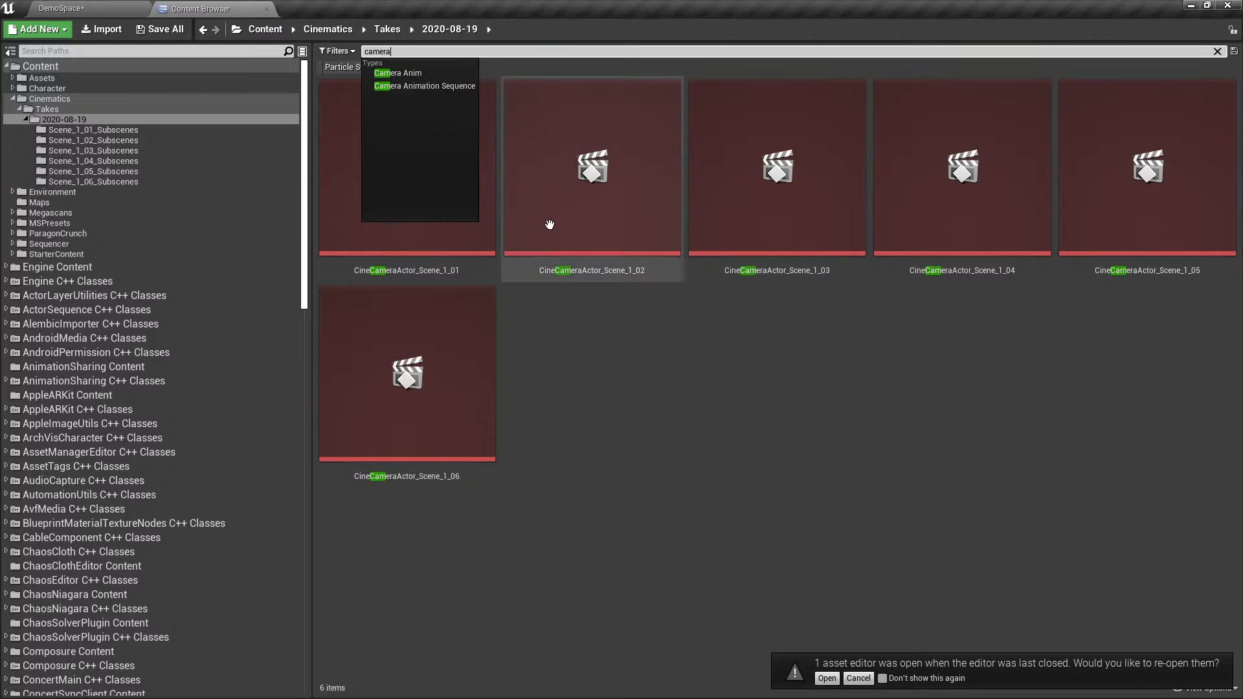
left_click(591, 235)
left_click(615, 321)
left_click(607, 224)
left_click_drag(616, 228, 125, 6)
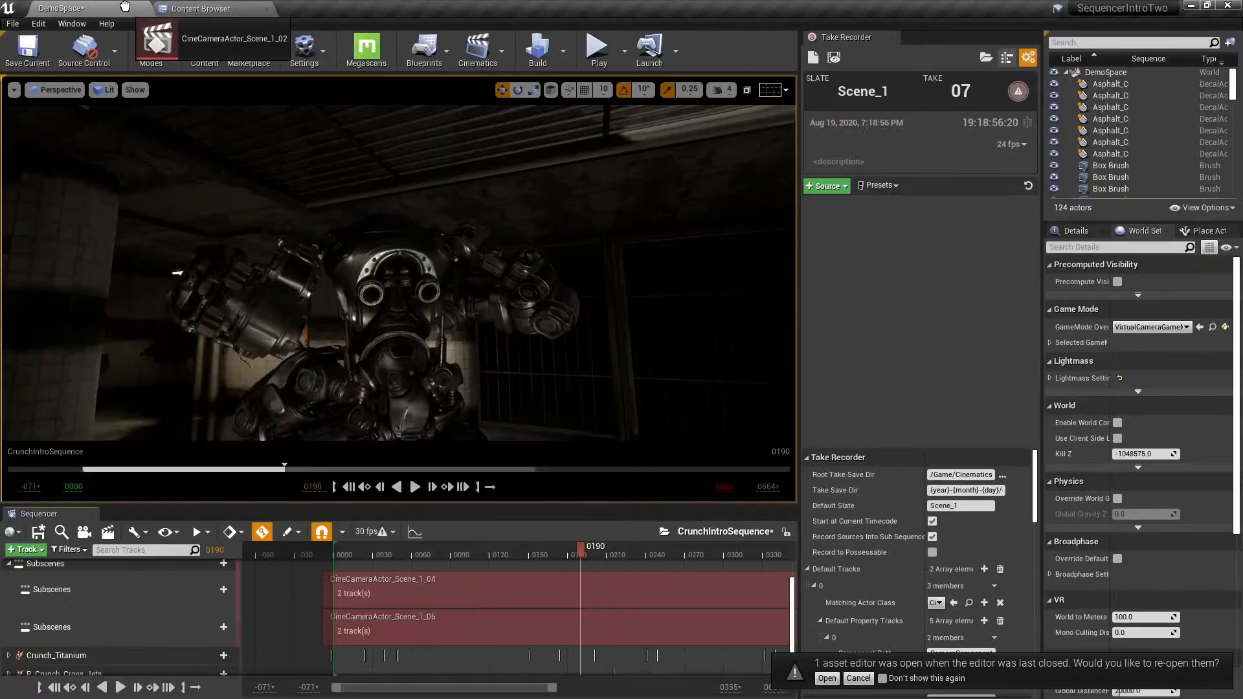
left_click_drag(491, 370, 437, 628)
left_click_drag(626, 622, 388, 624)
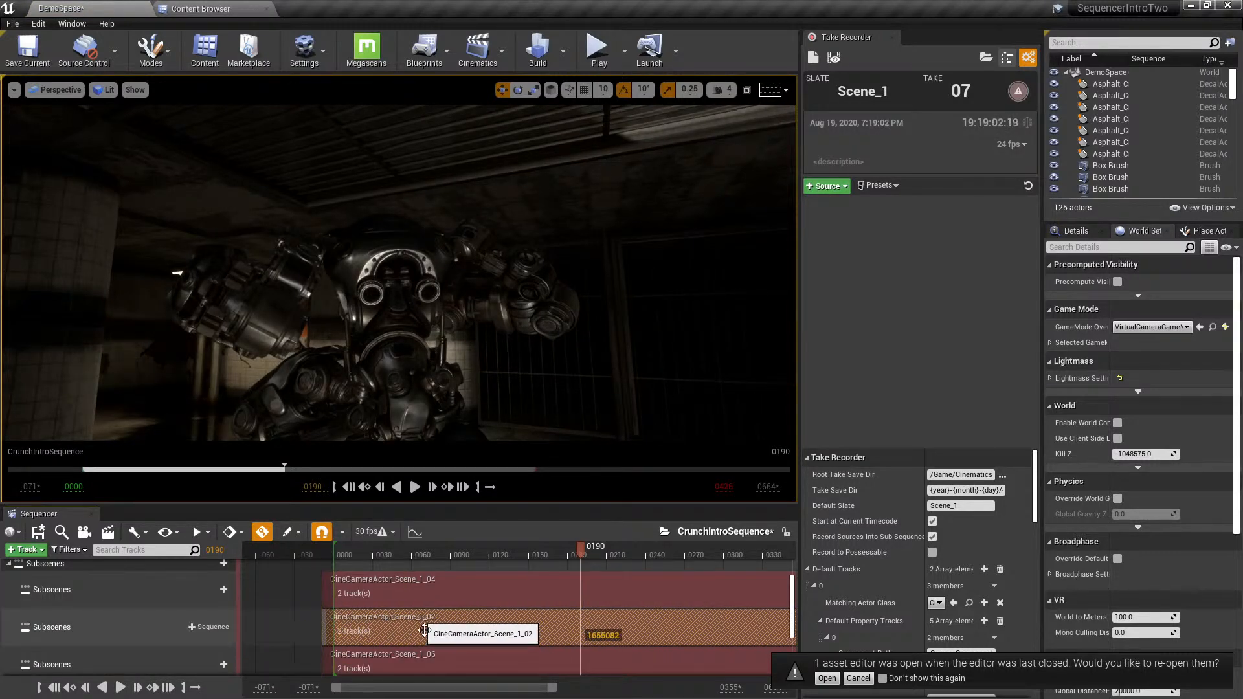
- Add a camera cut at frame 312 bound to the CineCameraActor in CineCameraActor_Scene_1_02
left_click_drag(440, 687, 554, 687)
scroll(448, 587, "up", 2)
left_click_drag(414, 551, 476, 569)
left_click(225, 588)
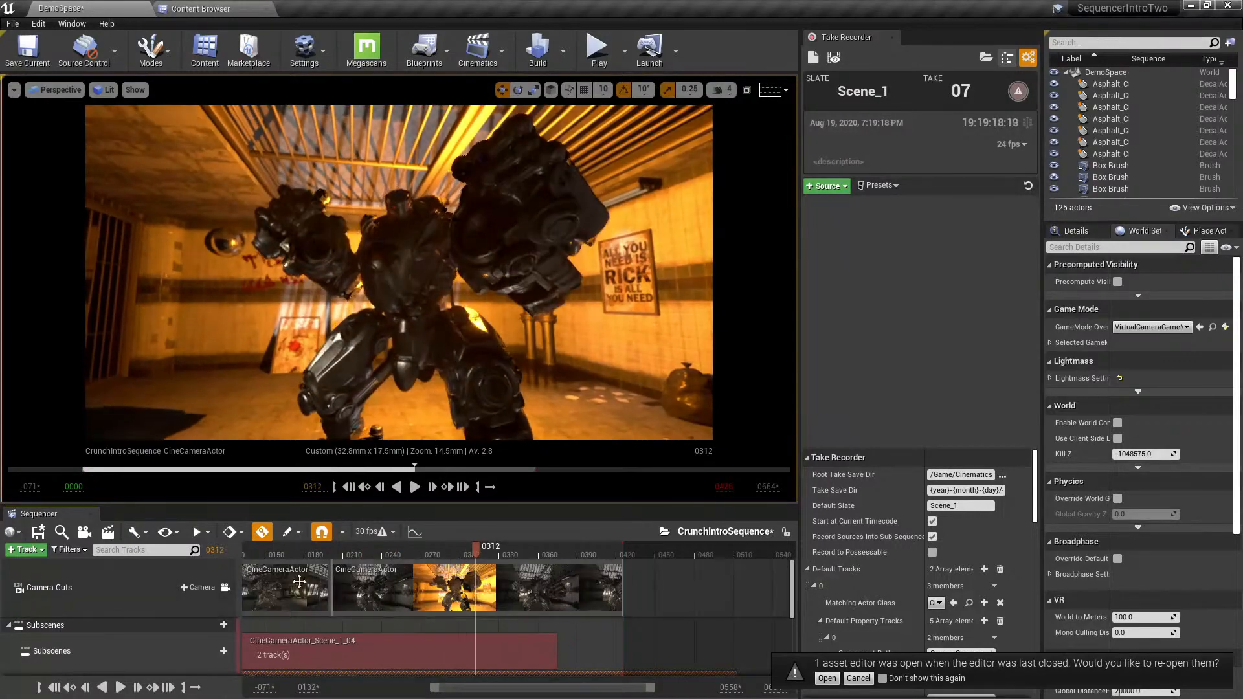
left_click(196, 591)
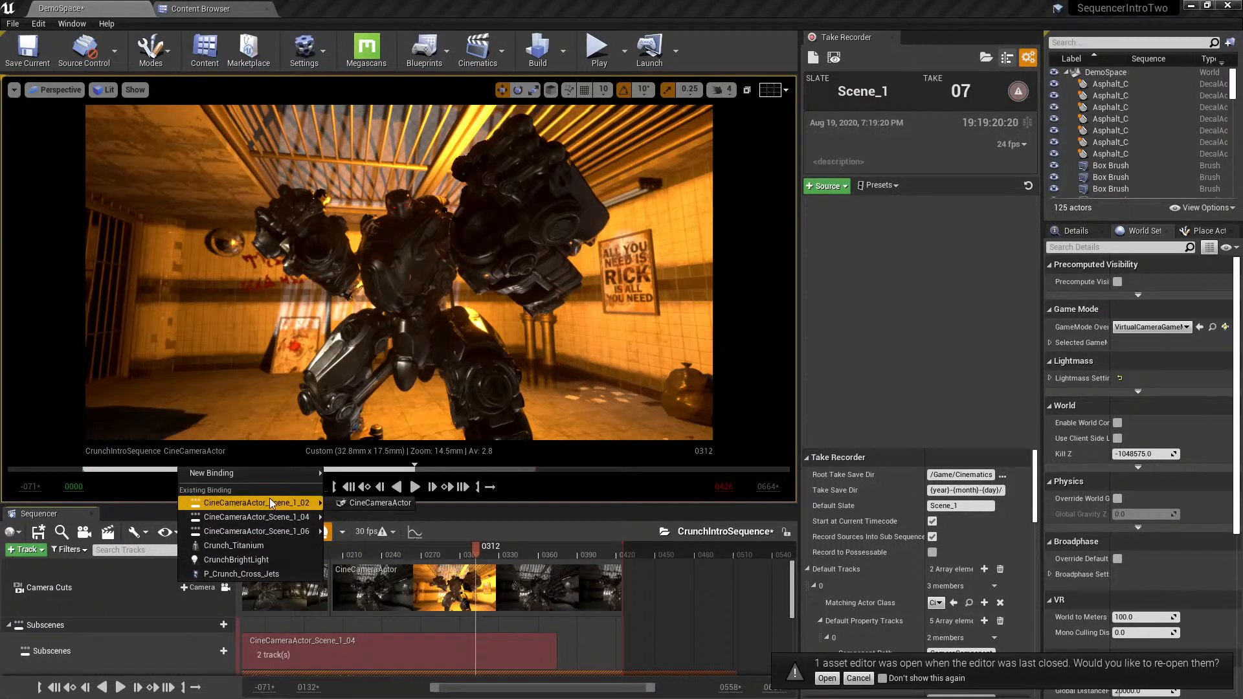
left_click(379, 504)
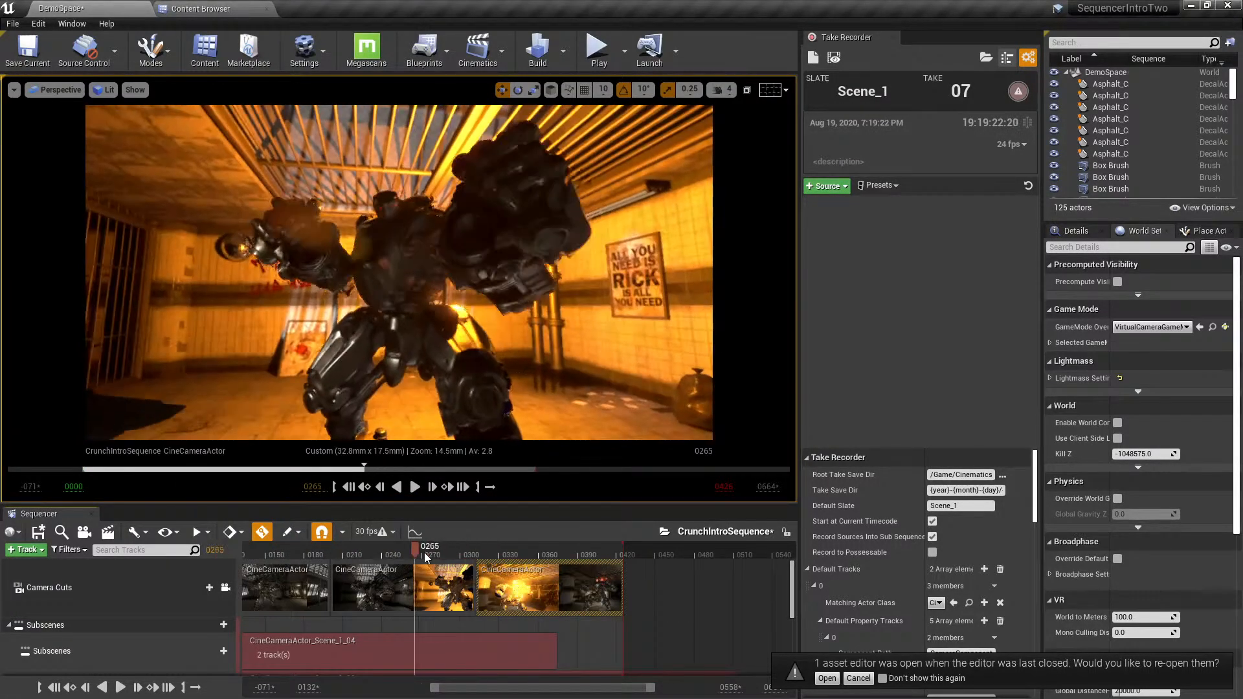
- Extend the Scene_1_02 camera cut to start at about frame 265, collapse the Subscenes tracks, and play back the edit
left_click_drag(481, 557, 367, 569)
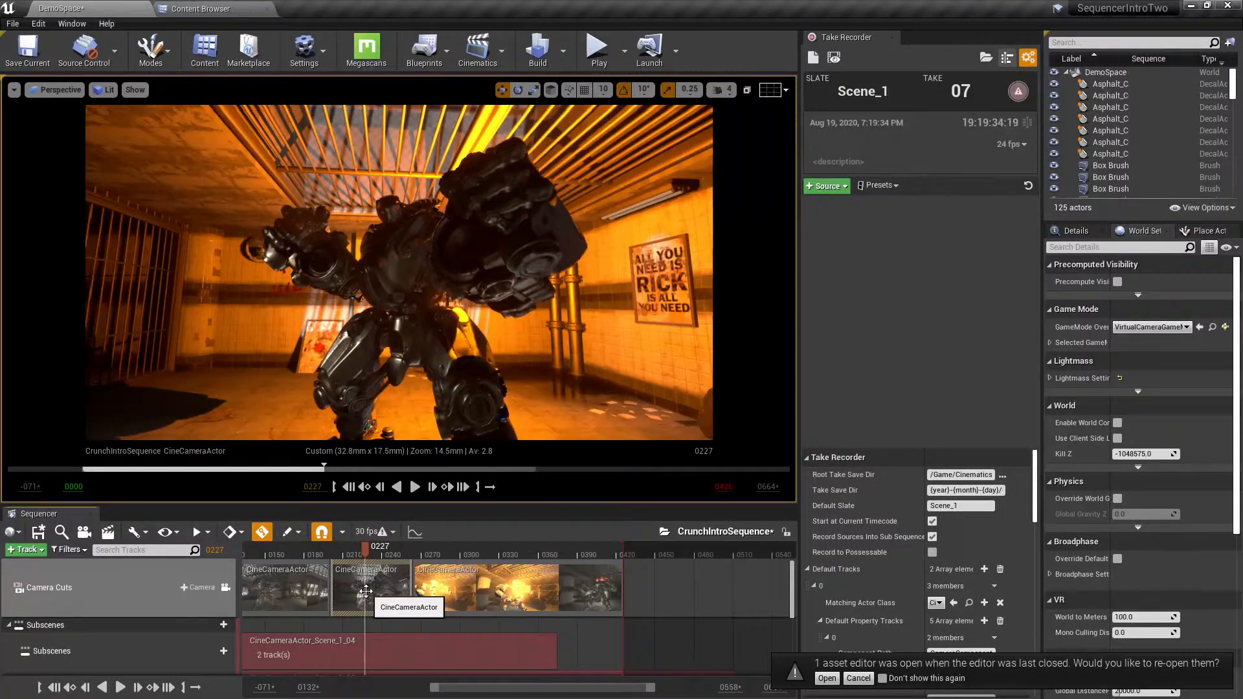
scroll(475, 615, "down", 4)
scroll(473, 616, "up", 4)
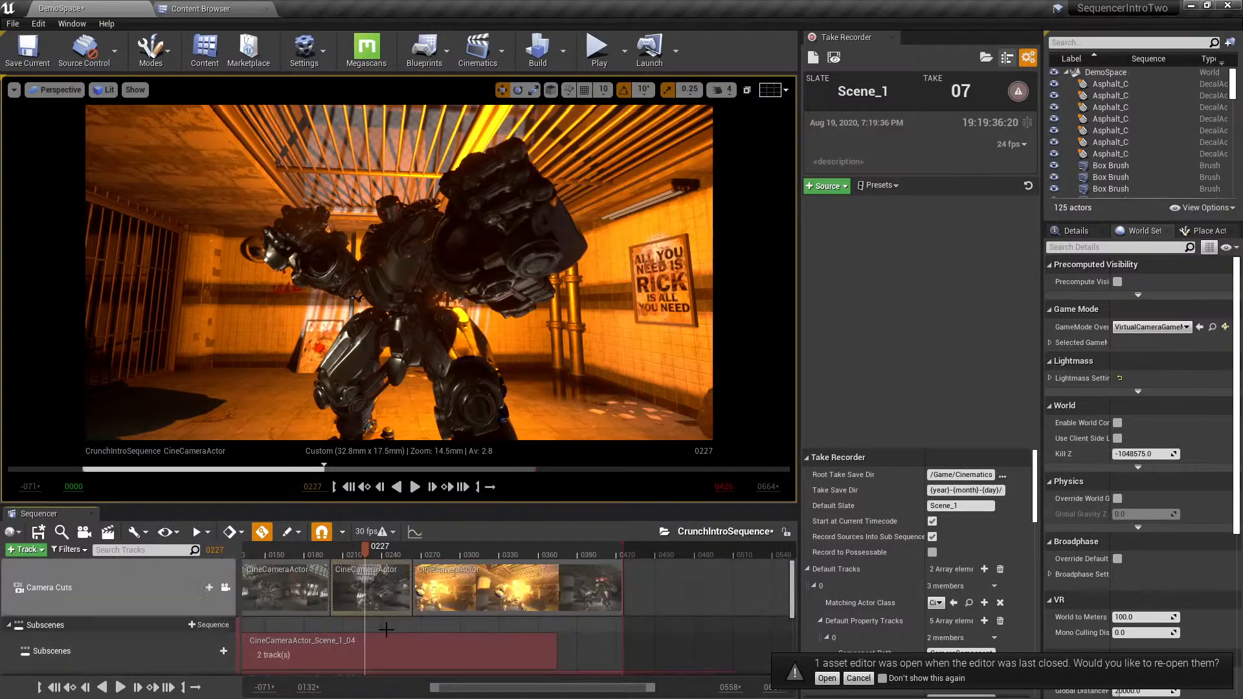
left_click(9, 625)
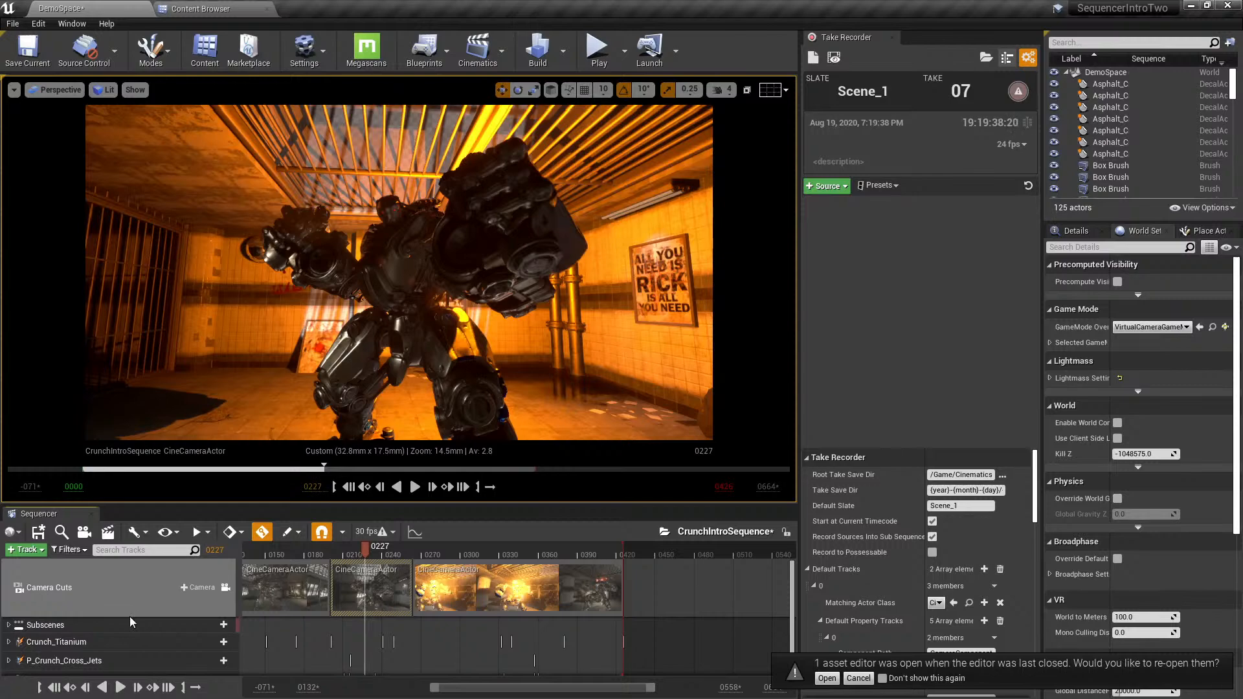
left_click(261, 554)
key("space")
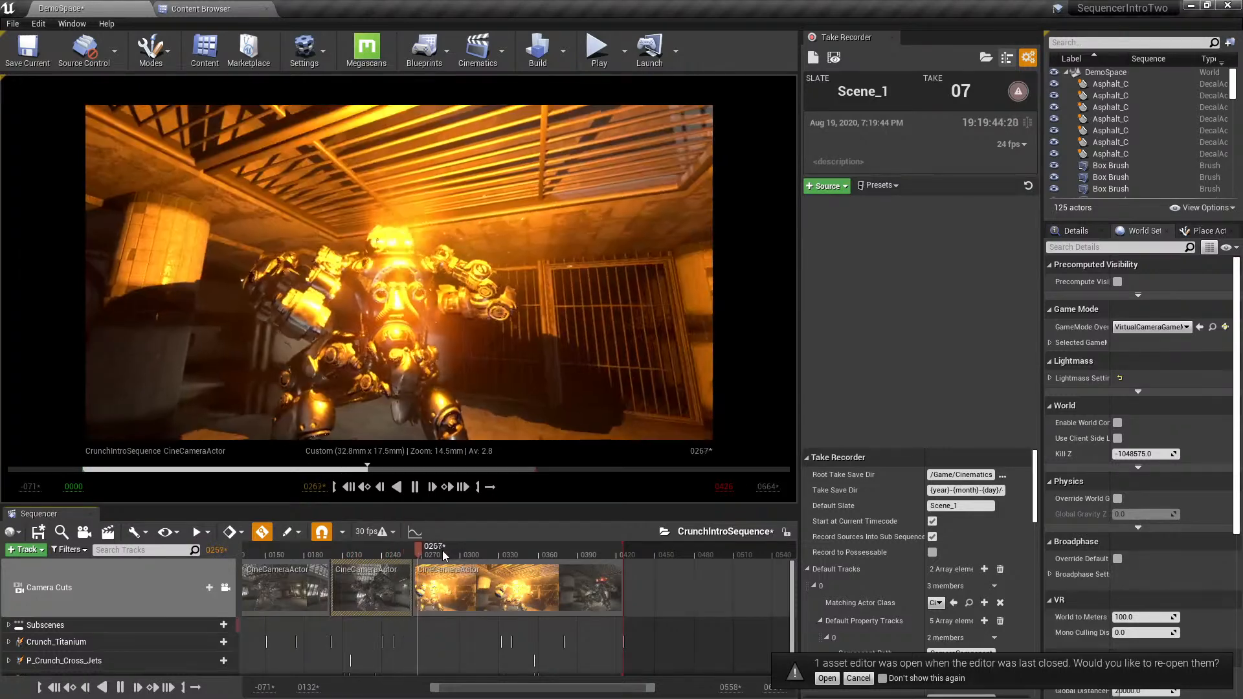
- Reorder the camera cuts so the Scene_1_02 cut starts at about frame 163 and the displaced cut runs from about frame 371 to the playback end
left_click(359, 552)
left_click_drag(360, 593, 530, 591)
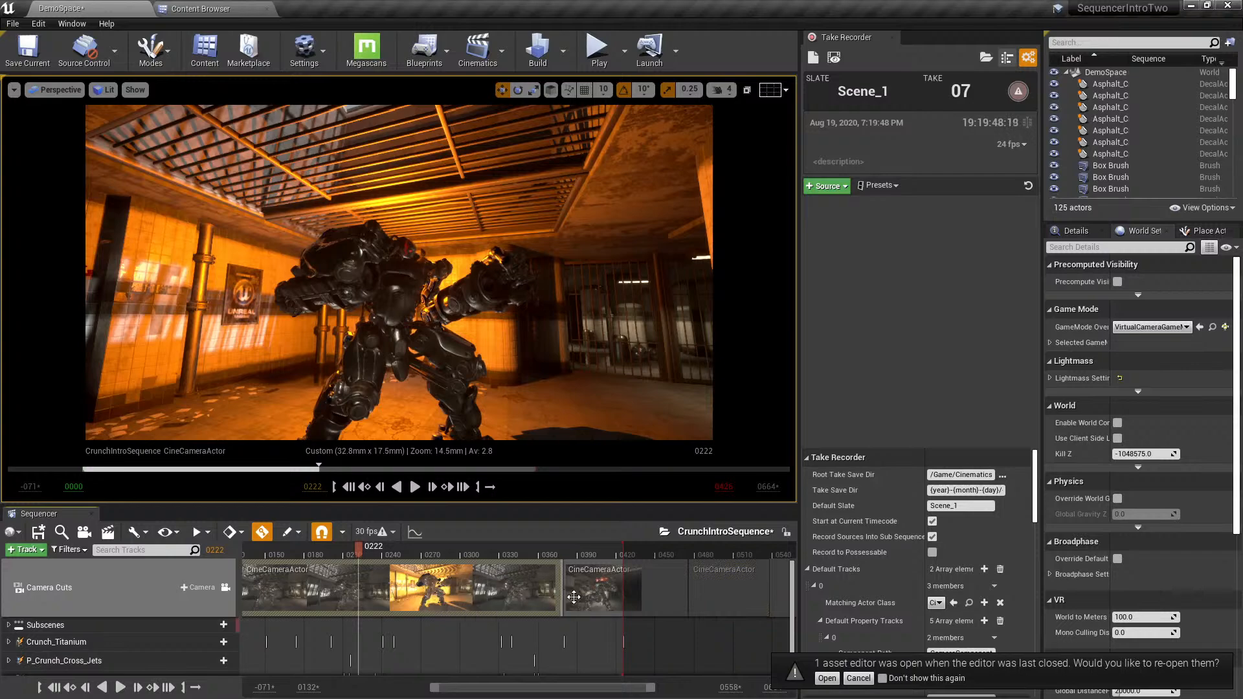
left_click_drag(422, 590, 376, 571)
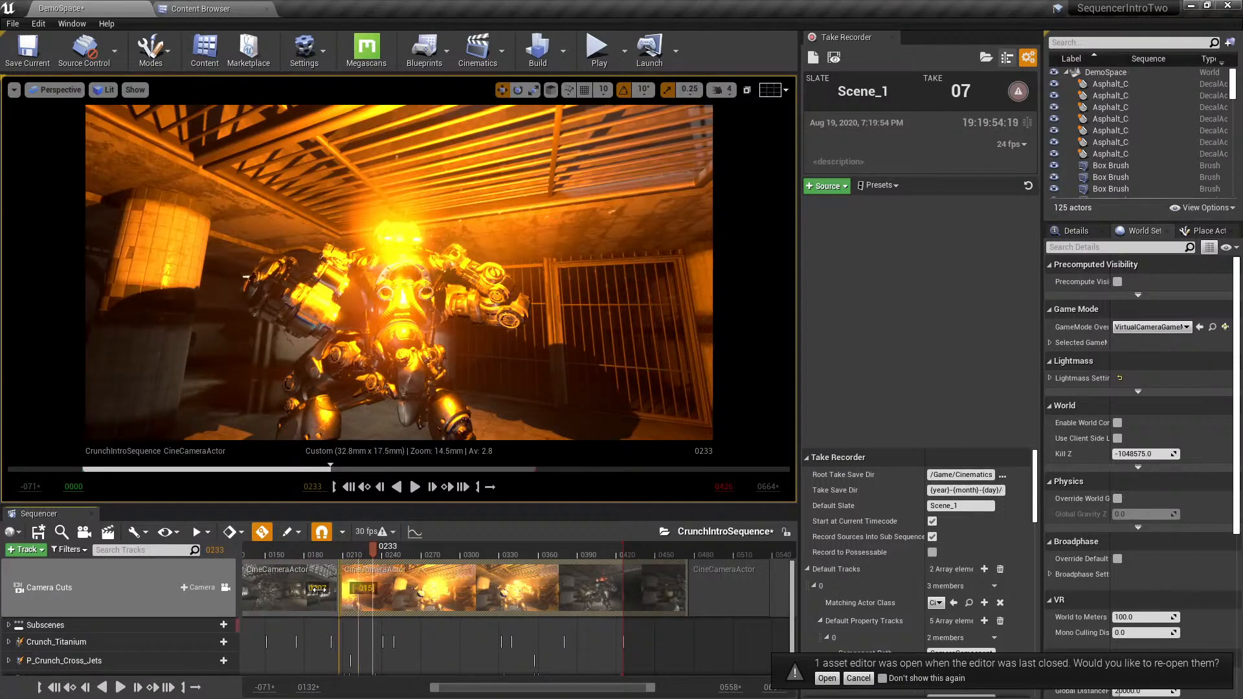
left_click_drag(264, 556, 453, 576)
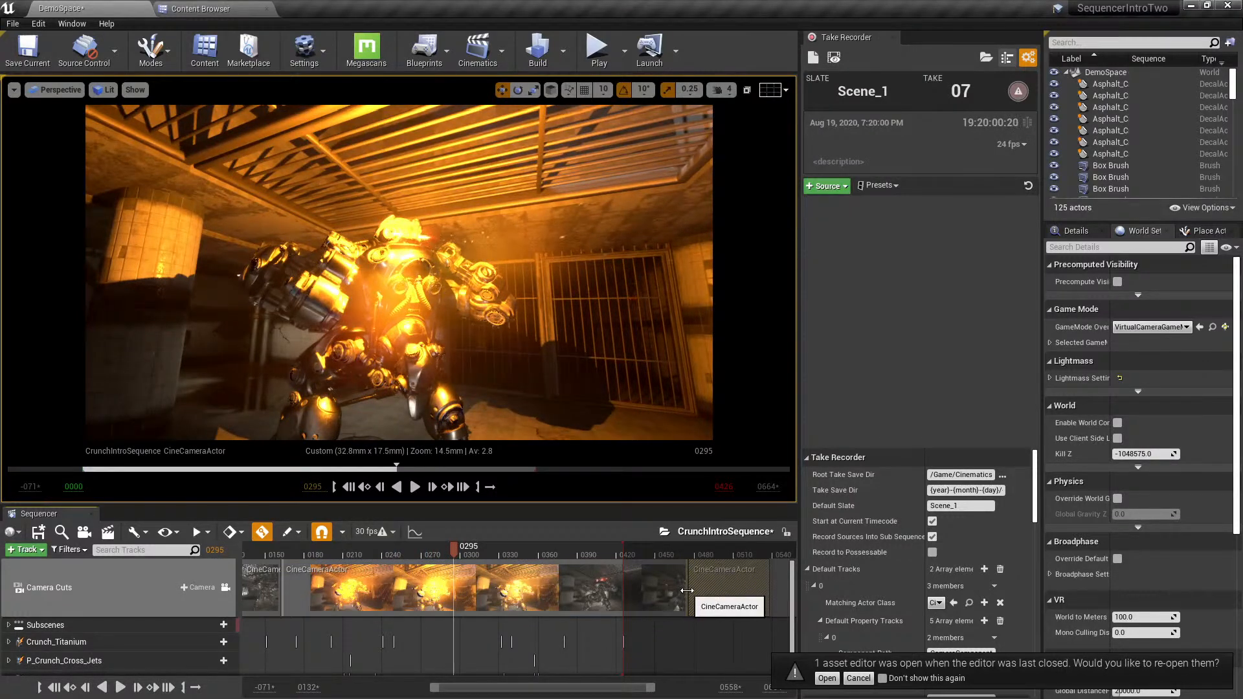
left_click_drag(664, 590, 457, 591)
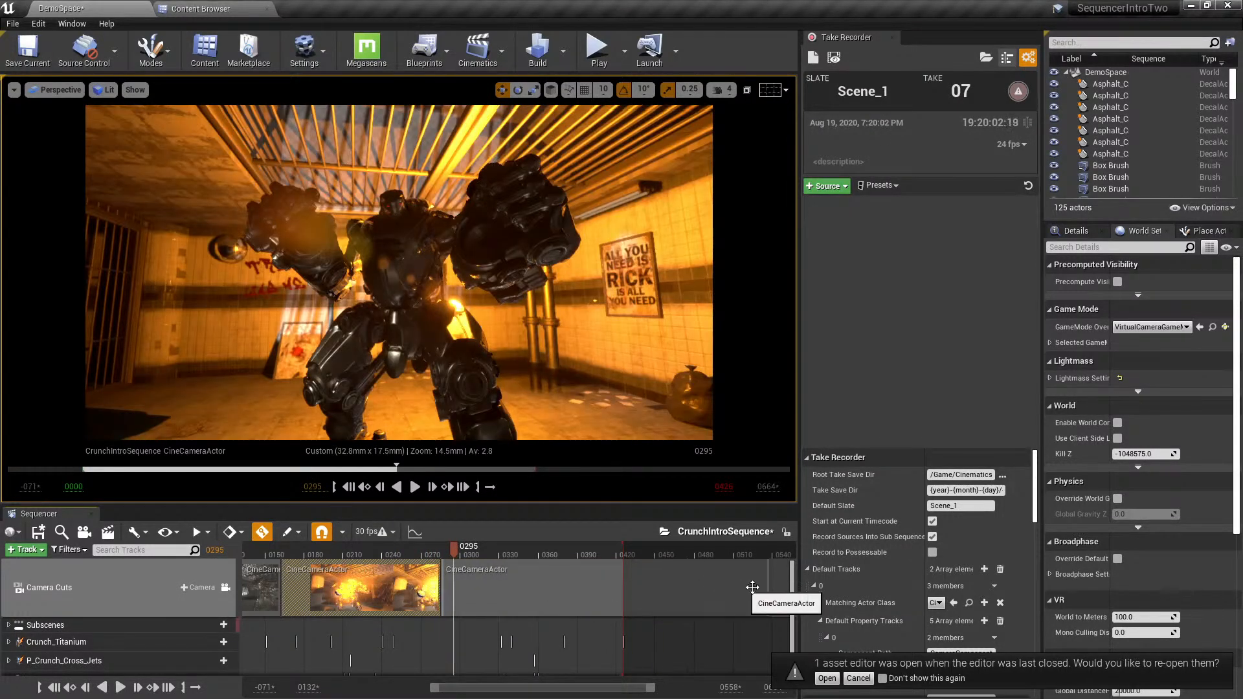
left_click_drag(769, 583, 508, 585)
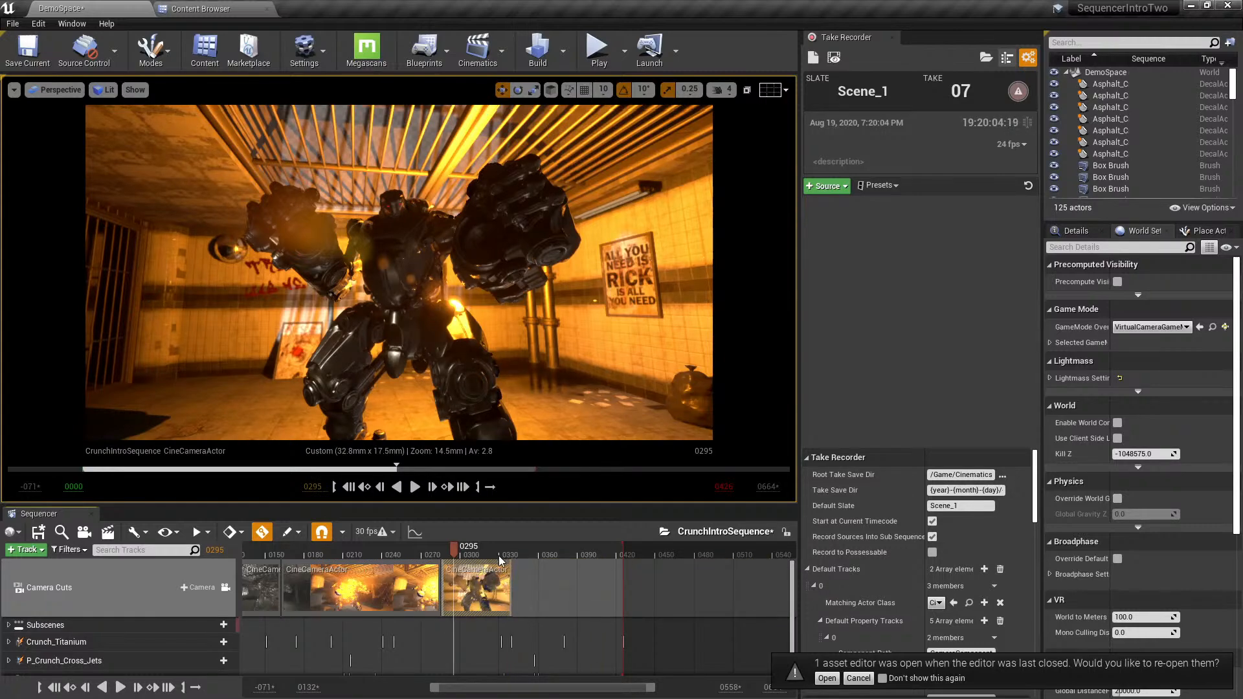
left_click_drag(452, 554, 612, 589)
left_click_drag(550, 552, 352, 573)
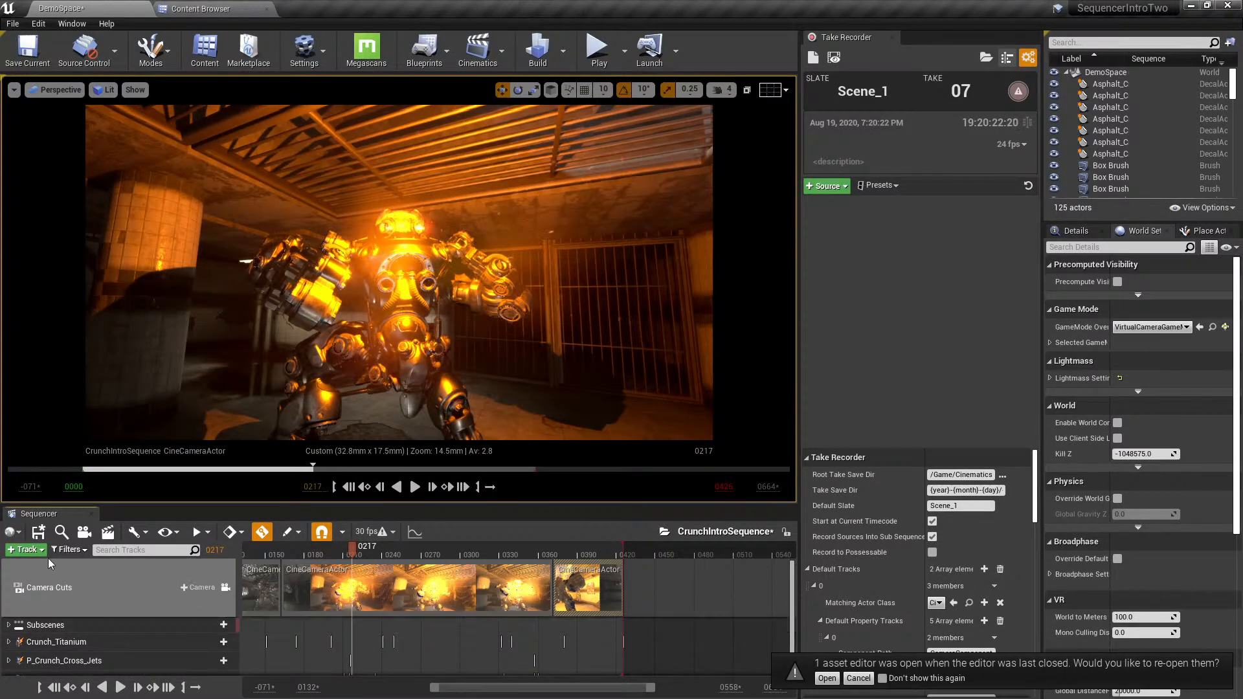
- Add a Time Dilation track keyed at 1.0 on frame 217, 0.2 on frame 221 and 1.0 near frame 251, and preview the slow motion
left_click(28, 551)
left_click(65, 449)
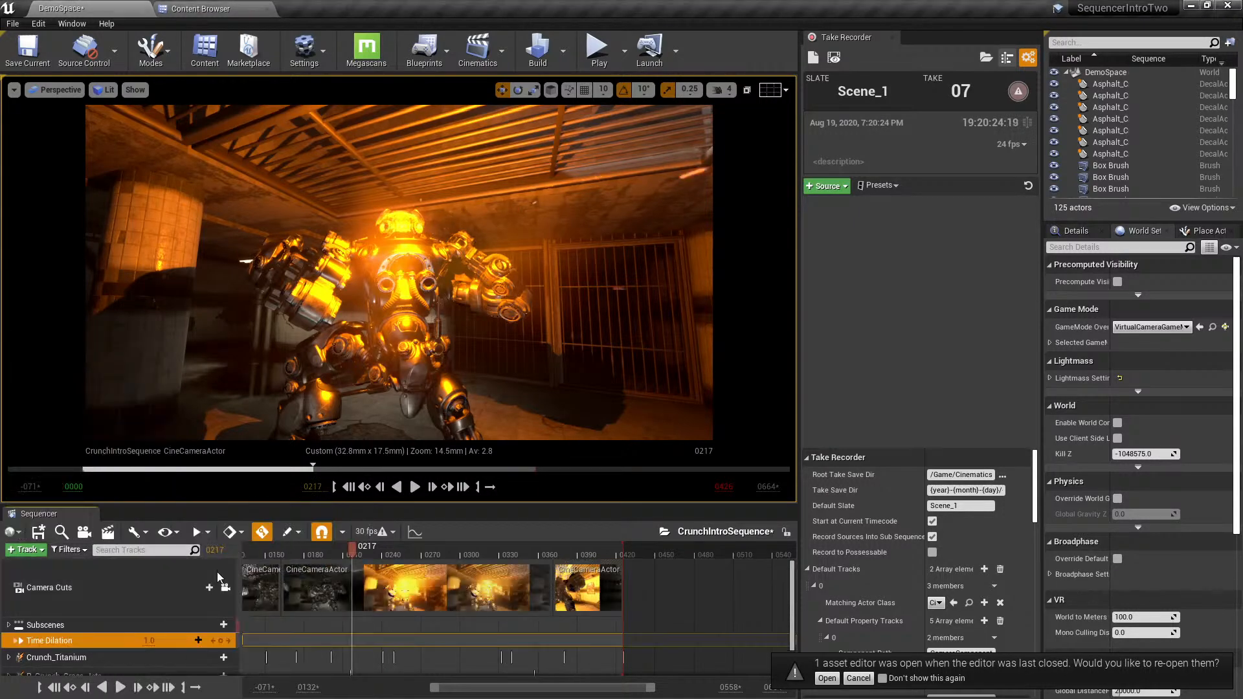
left_click(221, 640)
mouse_move(360, 555)
left_mouse_down()
mouse_move(418, 557)
mouse_move(358, 553)
left_mouse_up()
left_click(221, 640)
left_click(160, 640)
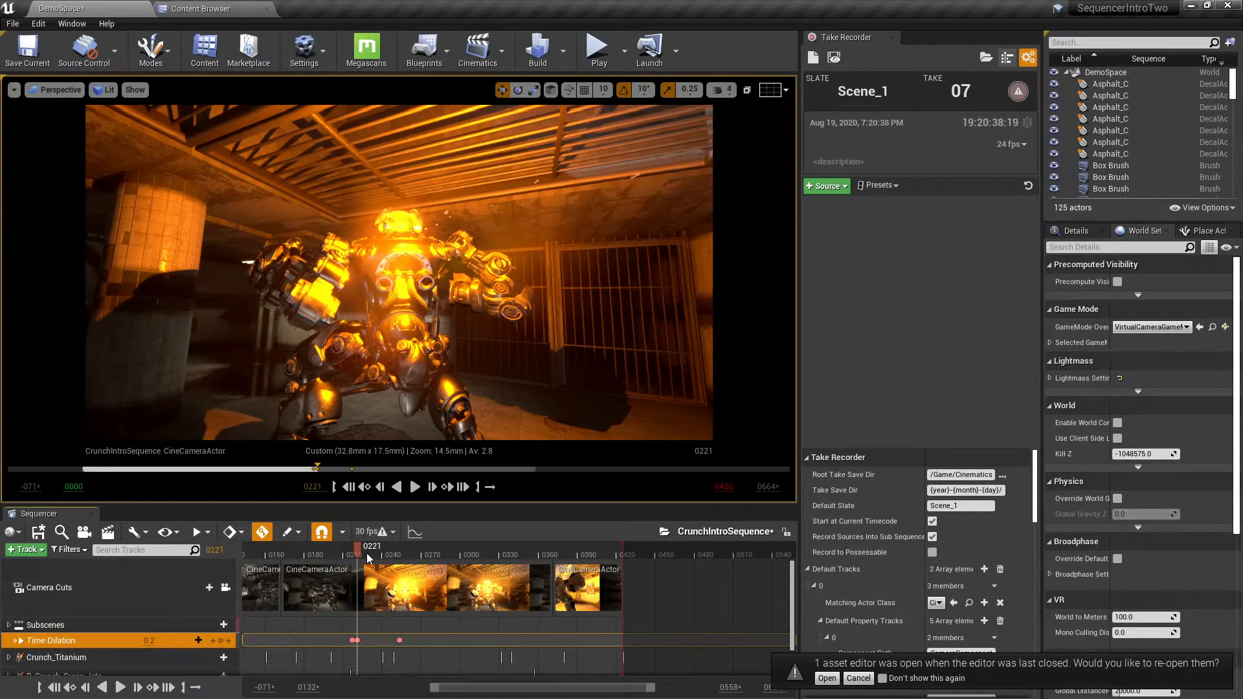
left_click_drag(376, 555, 397, 555)
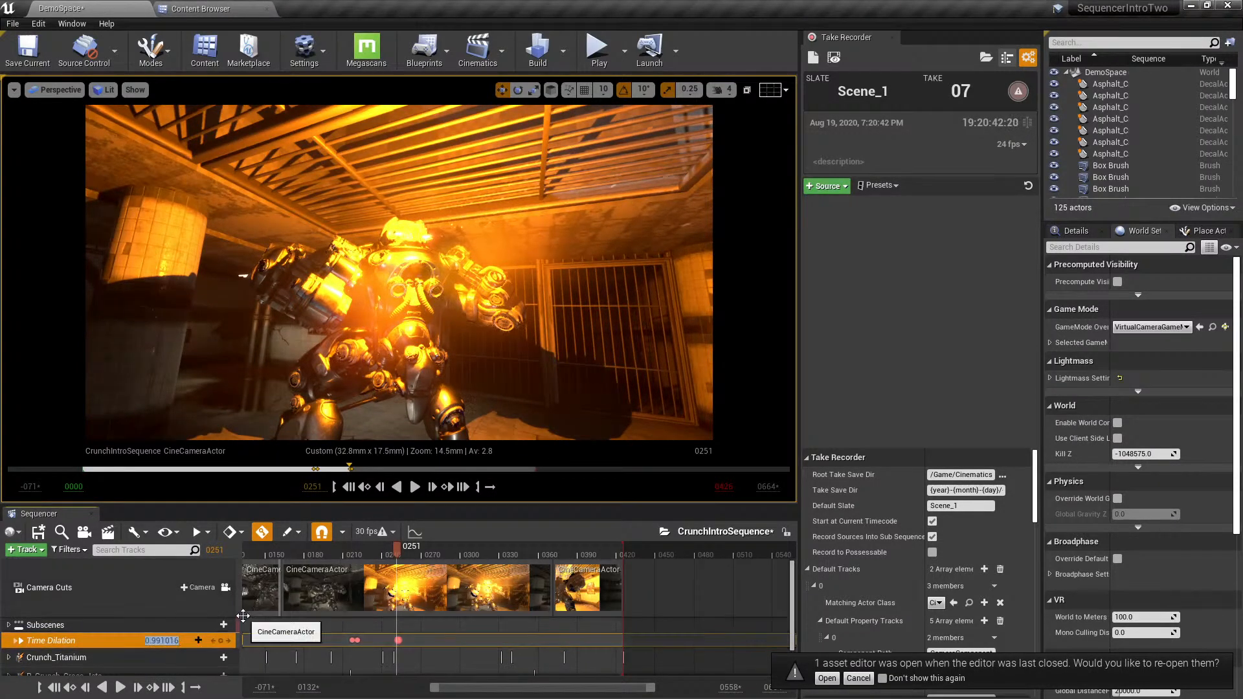
key("space")
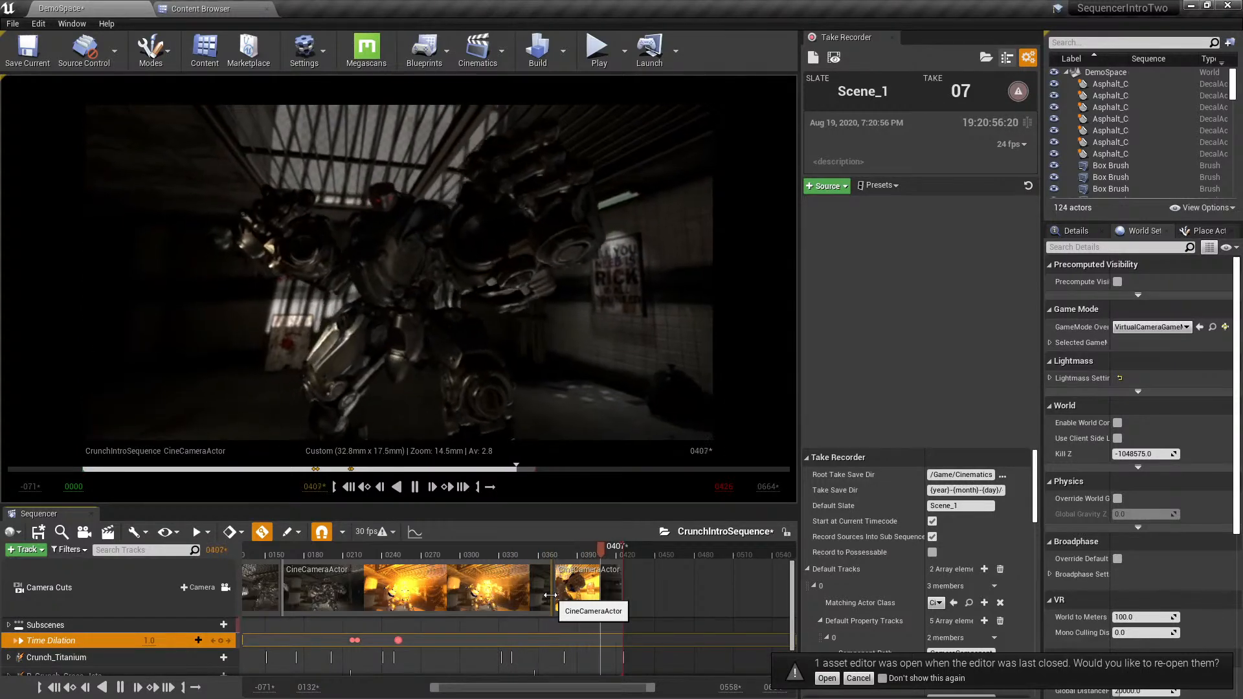
left_click_drag(471, 555, 420, 568)
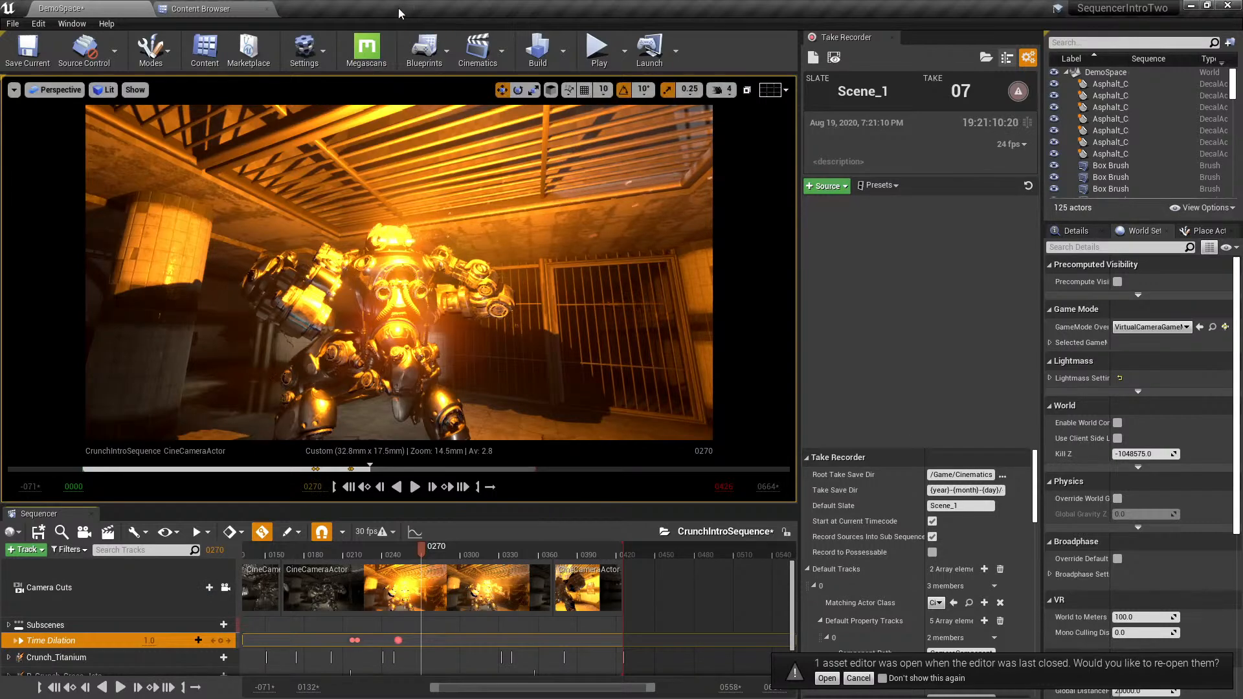
- Save the current level and move the playhead back to frame 204
left_click(27, 48)
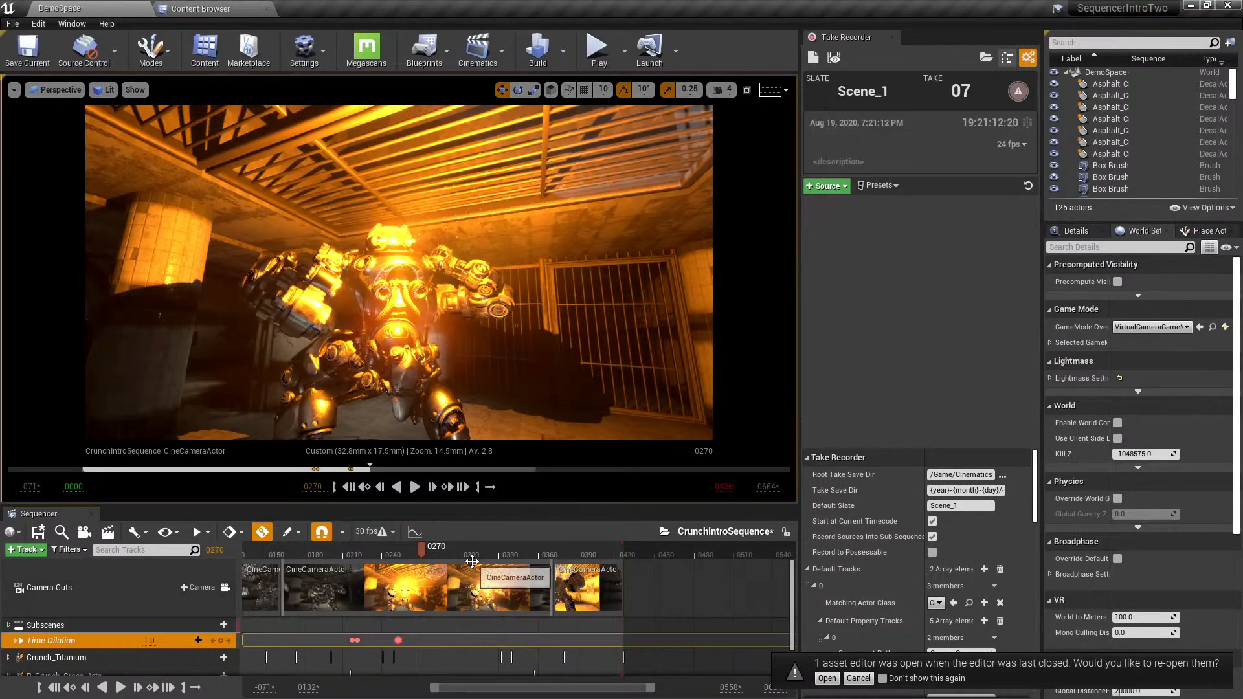
left_click(394, 551)
left_click_drag(404, 570, 334, 566)
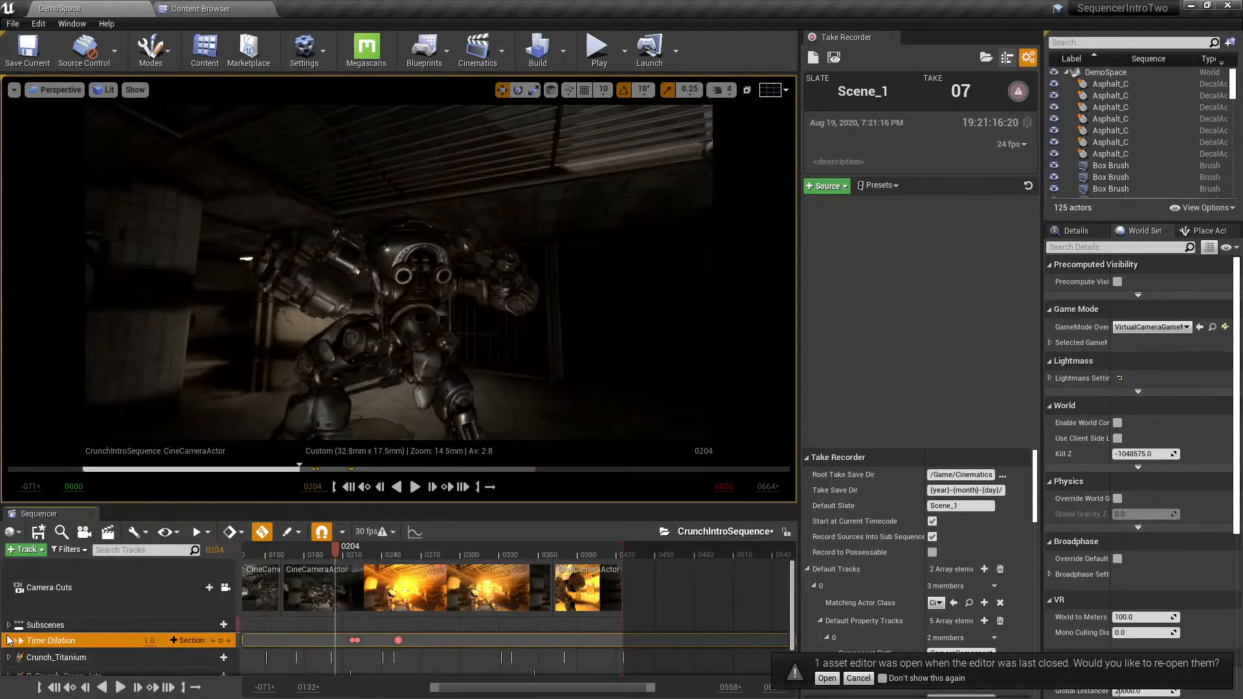
scroll(59, 645, "down", 1)
scroll(78, 649, "up", 1)
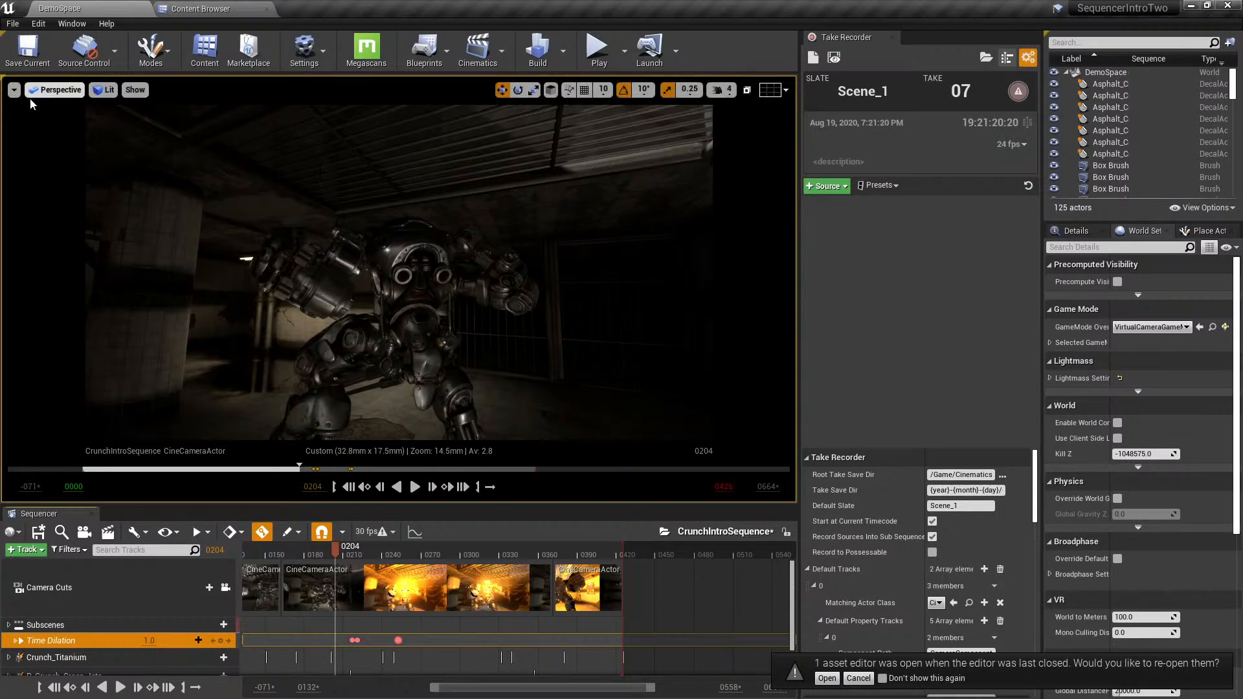
- Close the Take Recorder to give the viewport more room
left_click(14, 90)
left_click(13, 90)
left_click(892, 37)
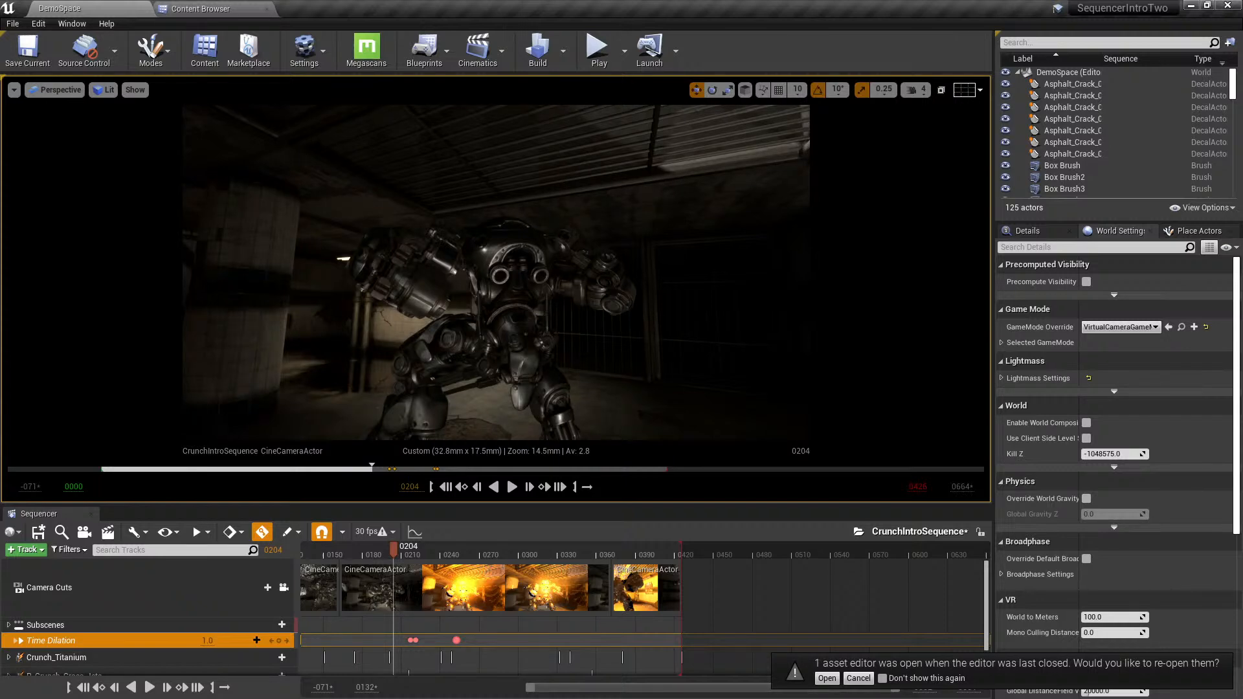
left_click(13, 90)
left_click(55, 89)
left_click(104, 89)
left_click(134, 89)
left_click(14, 90)
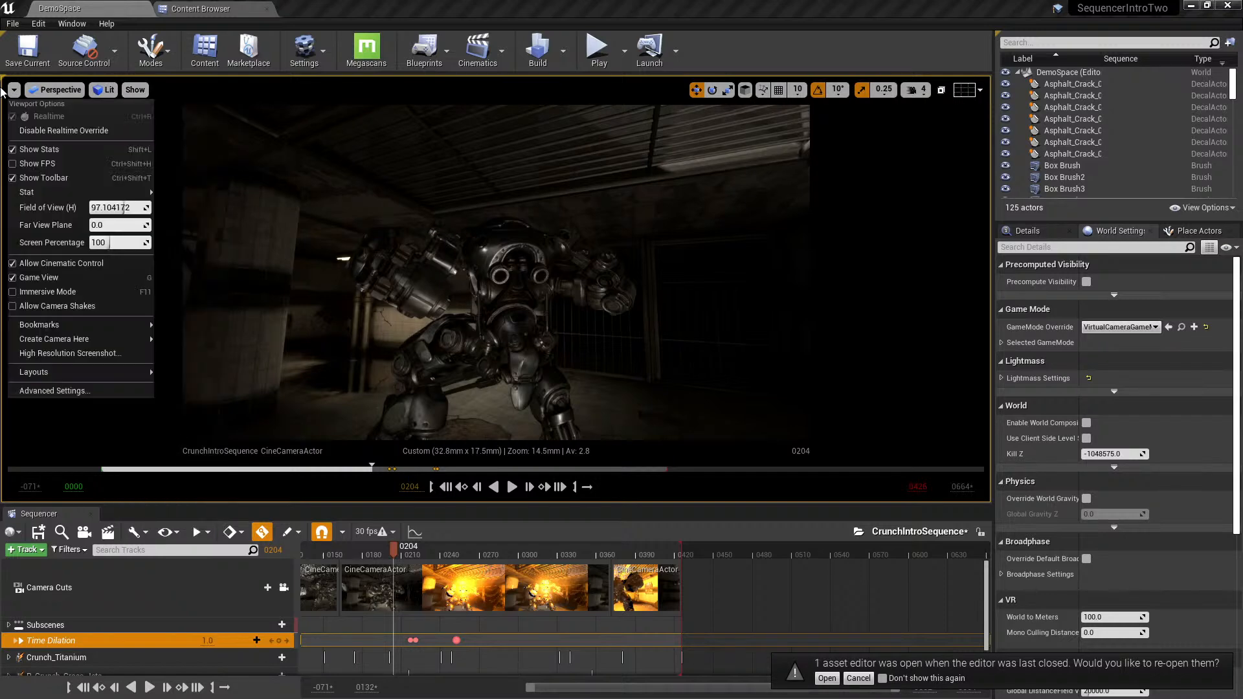
left_click(14, 90)
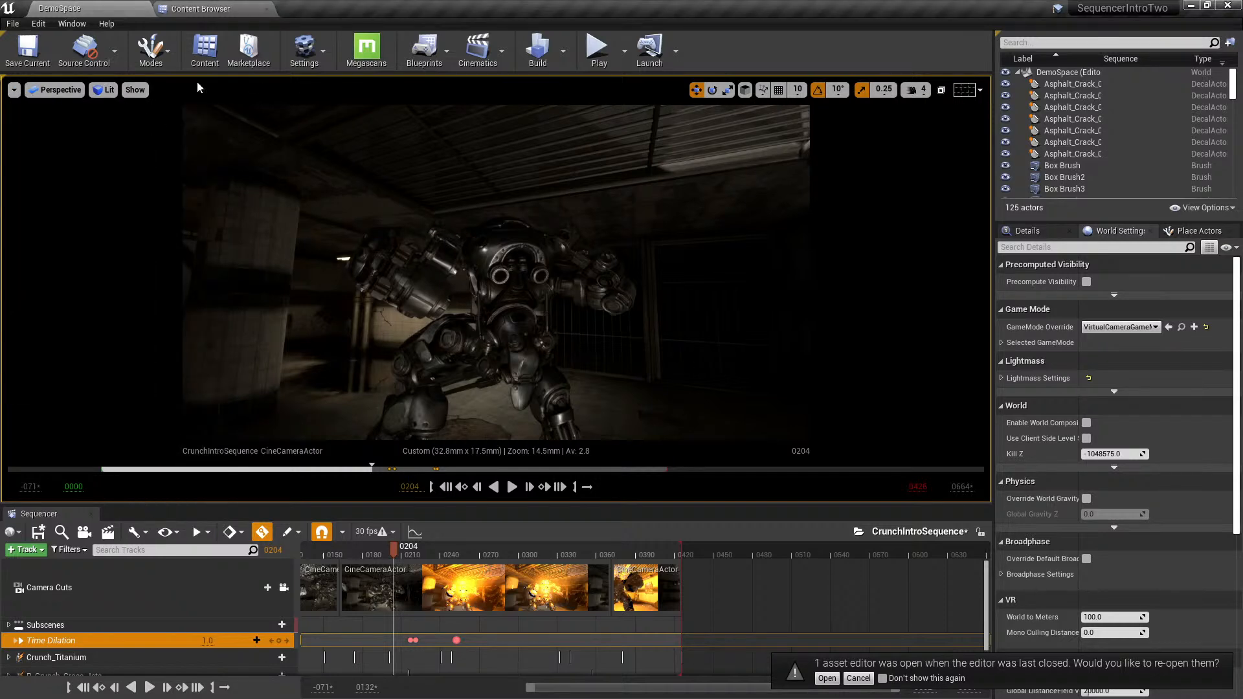
left_click(103, 90)
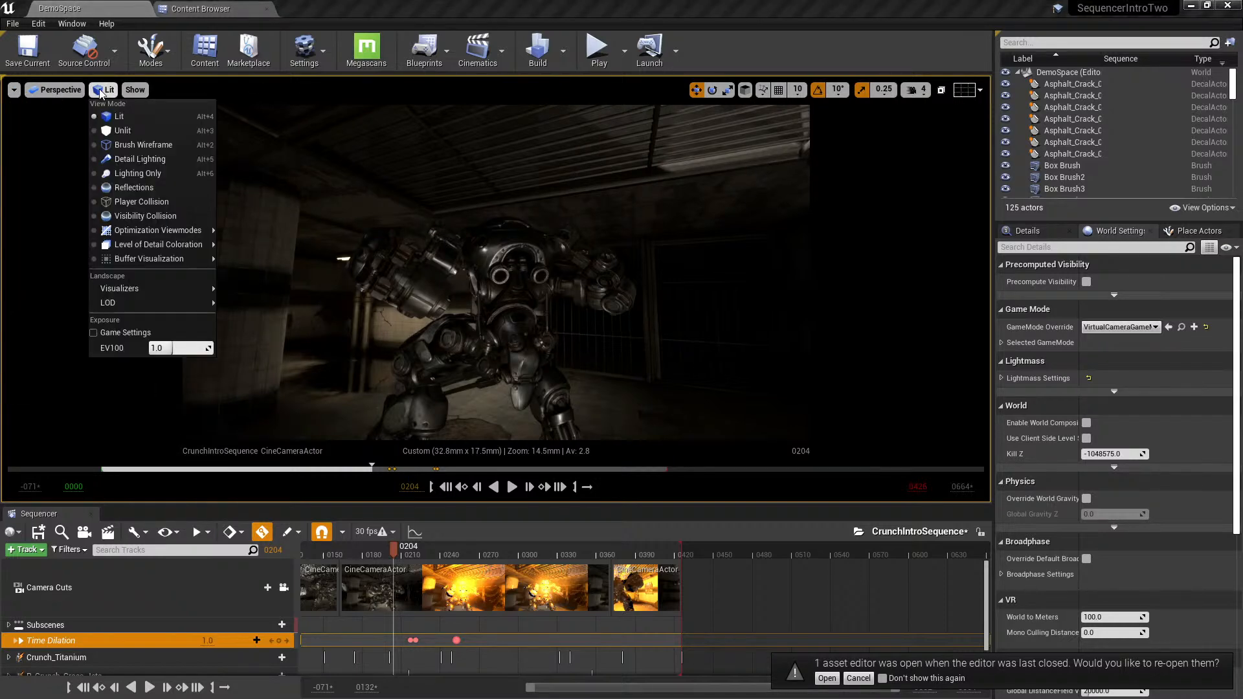
left_click(56, 91)
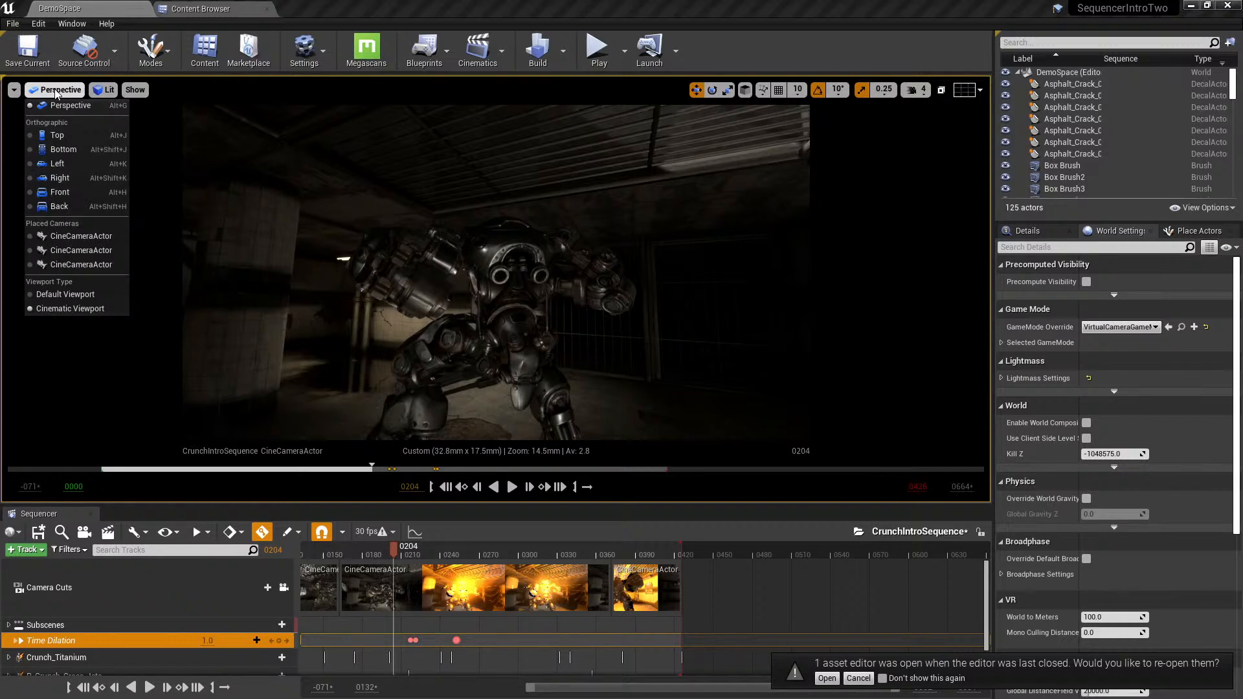
left_click(14, 90)
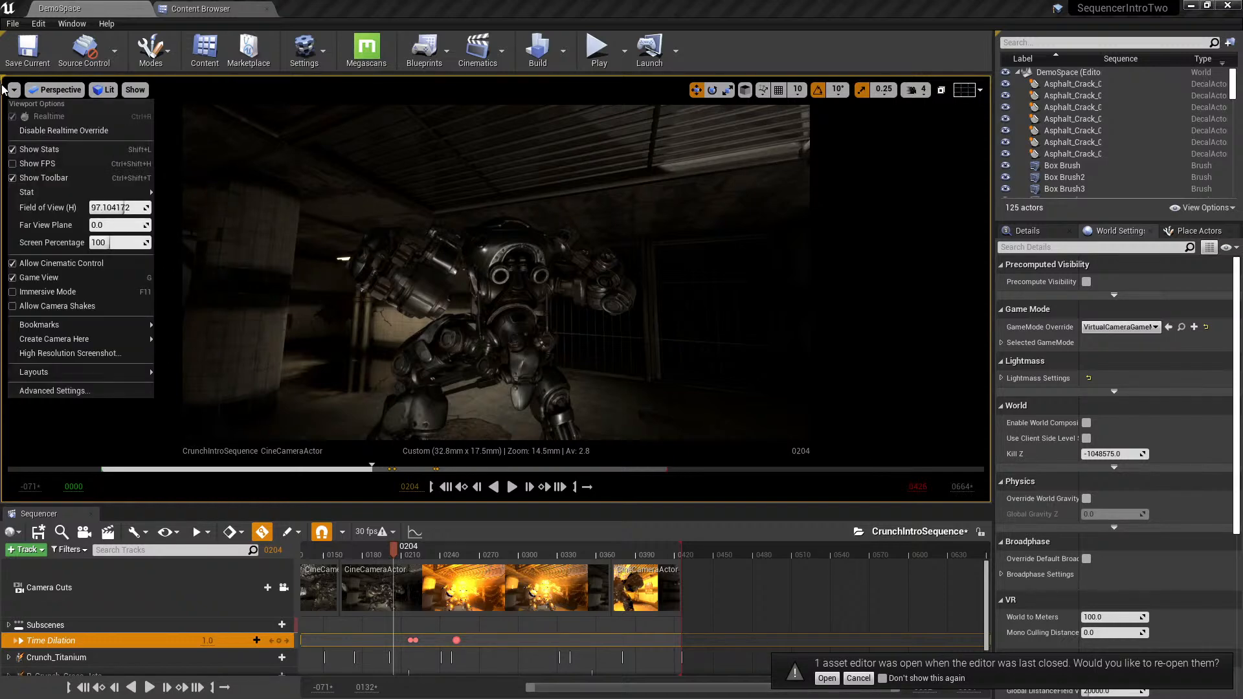
left_click(56, 90)
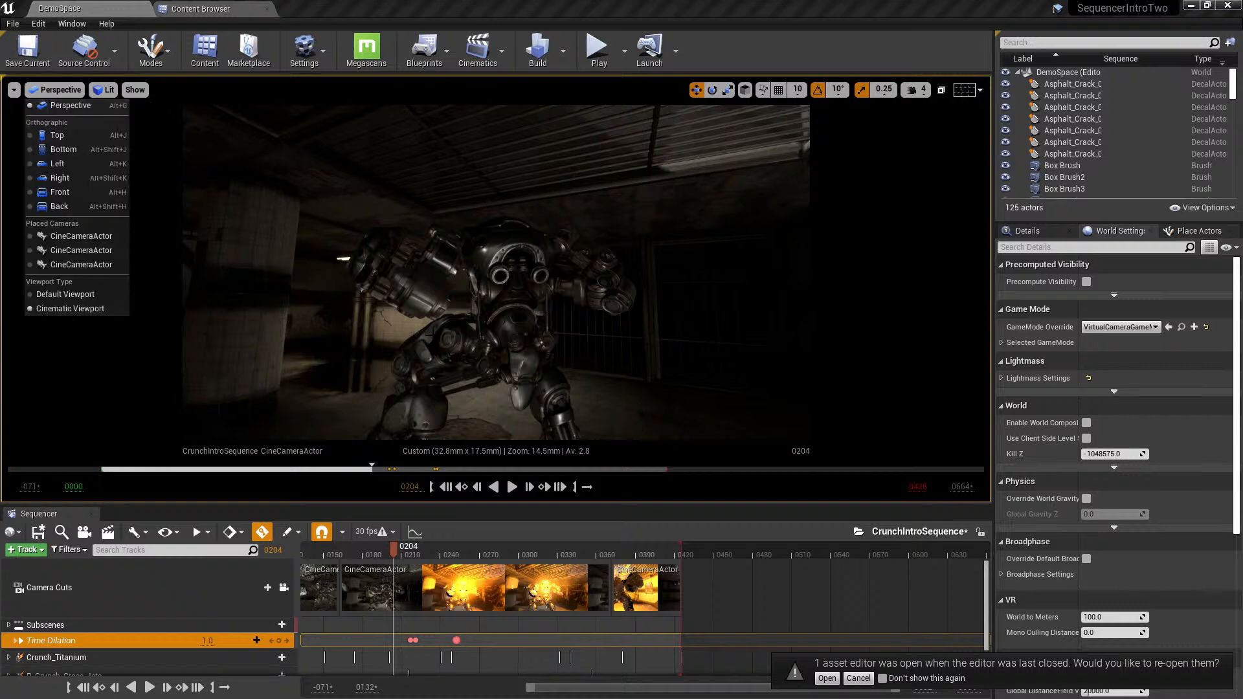
left_click(134, 90)
left_click(135, 89)
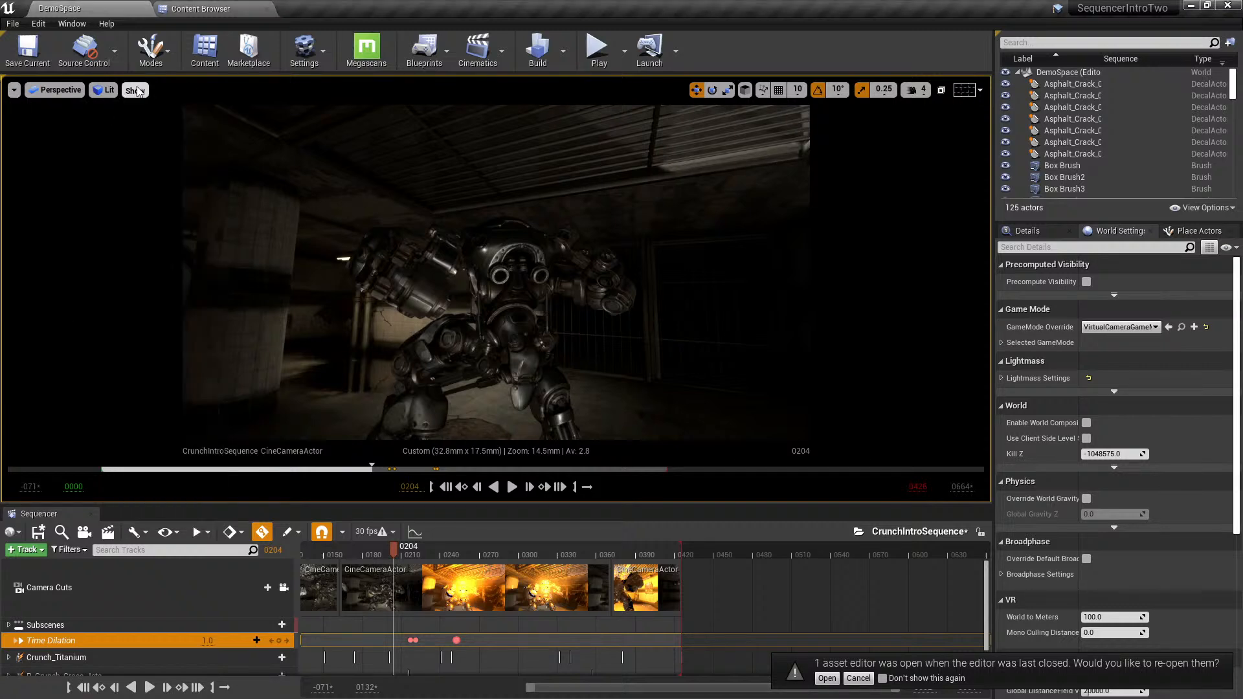
- Change the viewport layout to two side-by-side panes
left_click(14, 90)
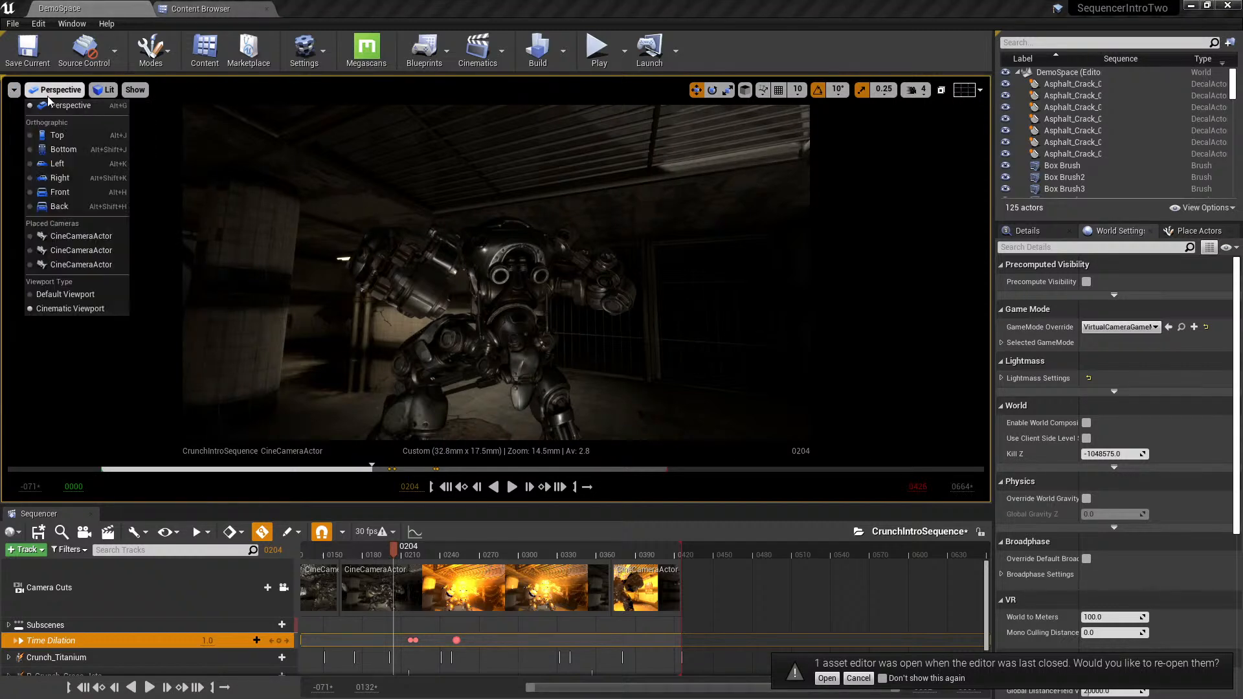
mouse_move(87, 379)
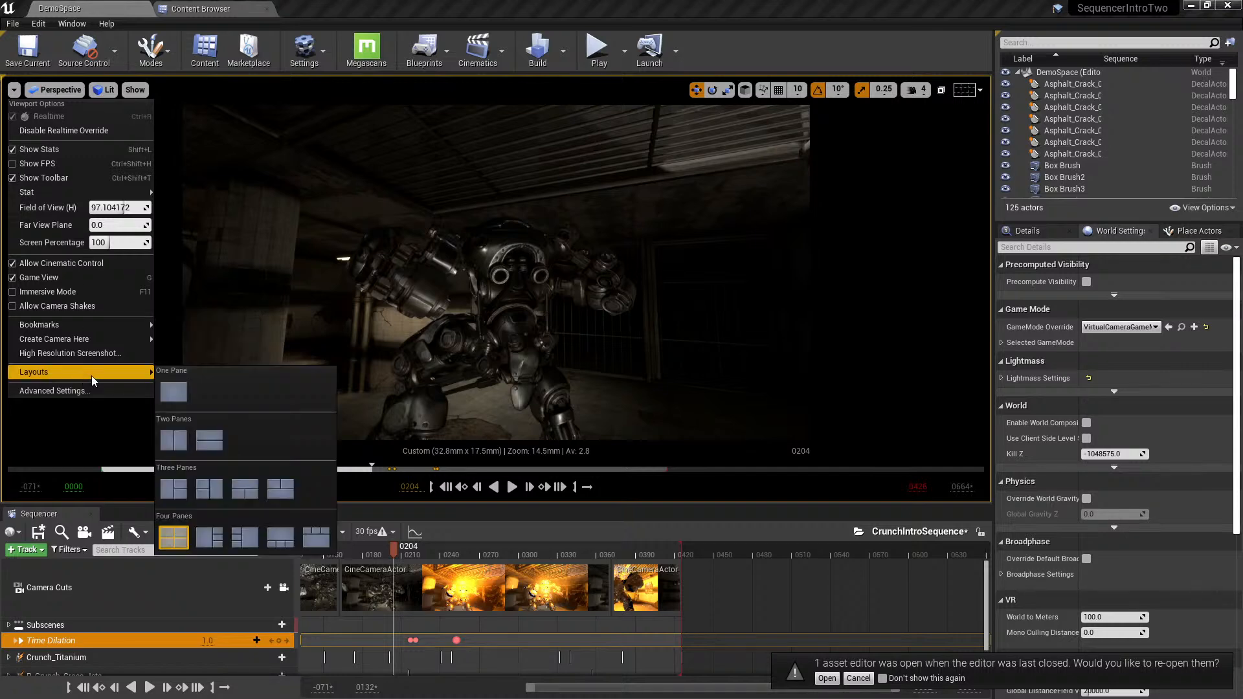
left_click(174, 441)
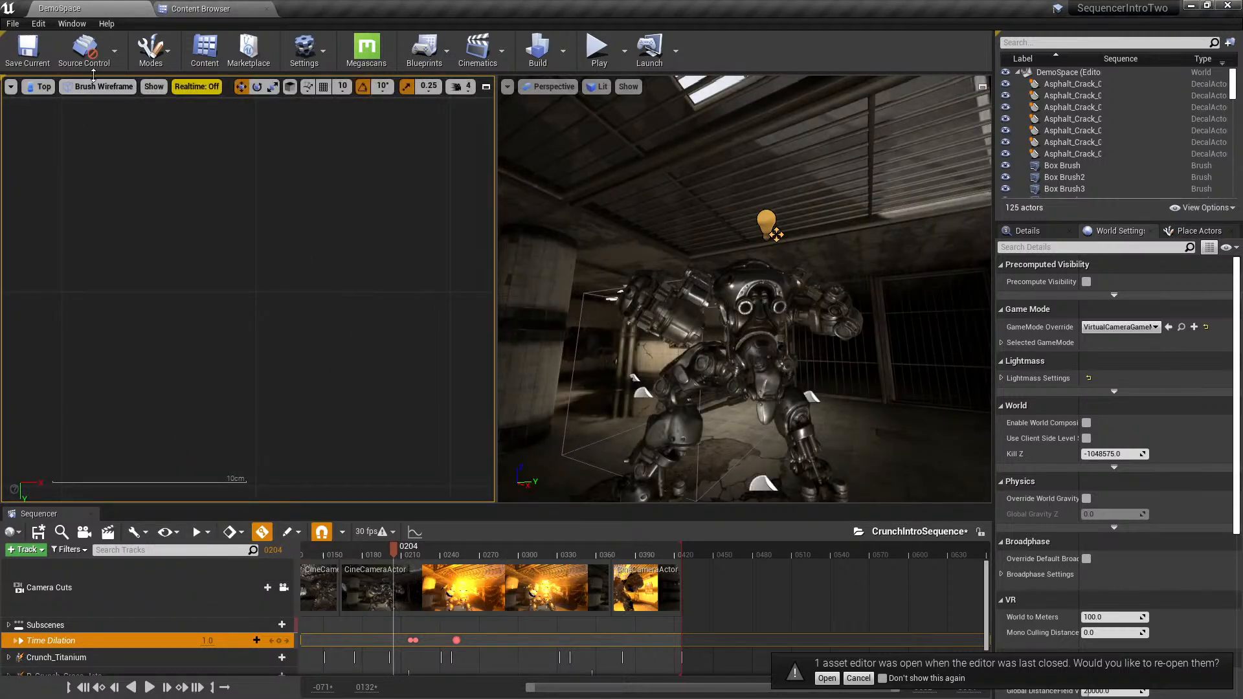
- Turn the wireframe top view into a lit perspective view and make the other pane a Cinematic Viewport
left_click(102, 92)
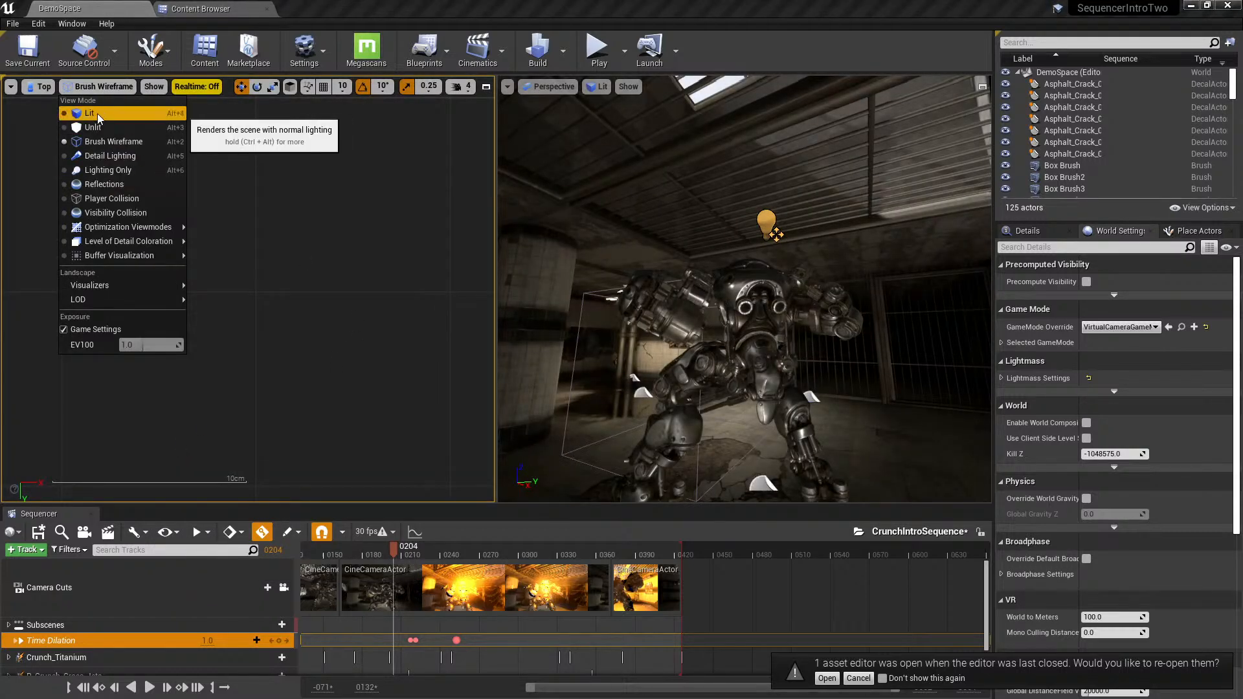
left_click(98, 118)
left_click(40, 86)
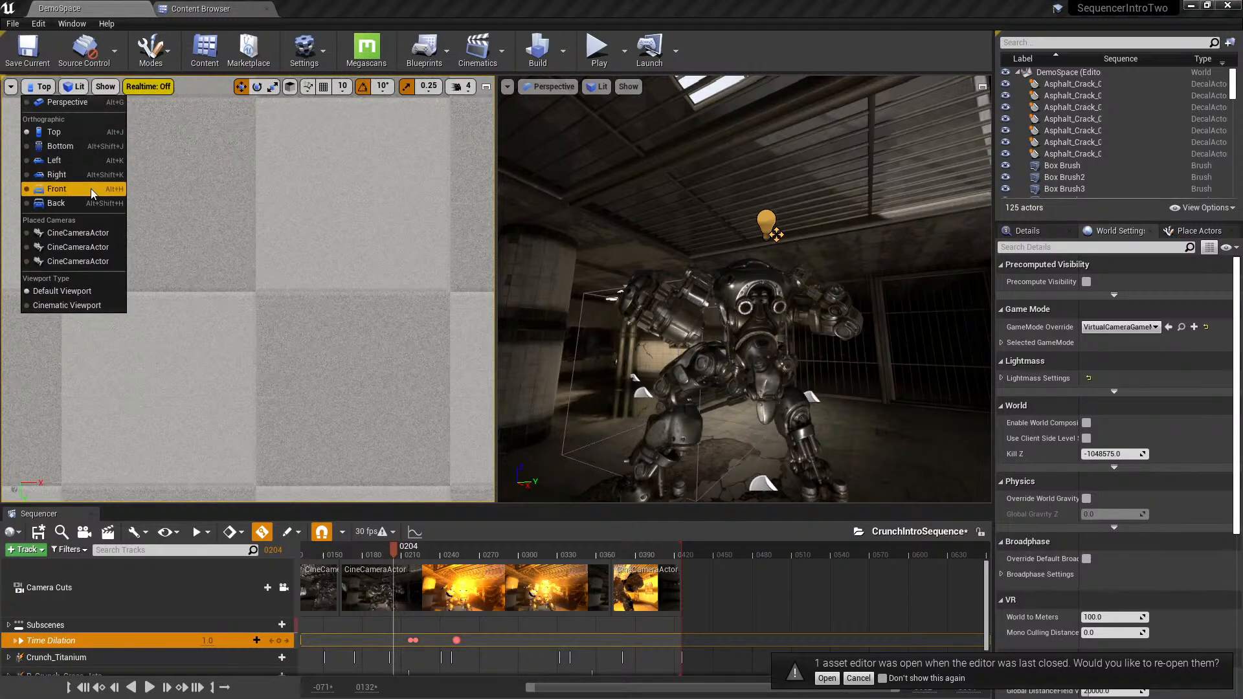
left_click(67, 102)
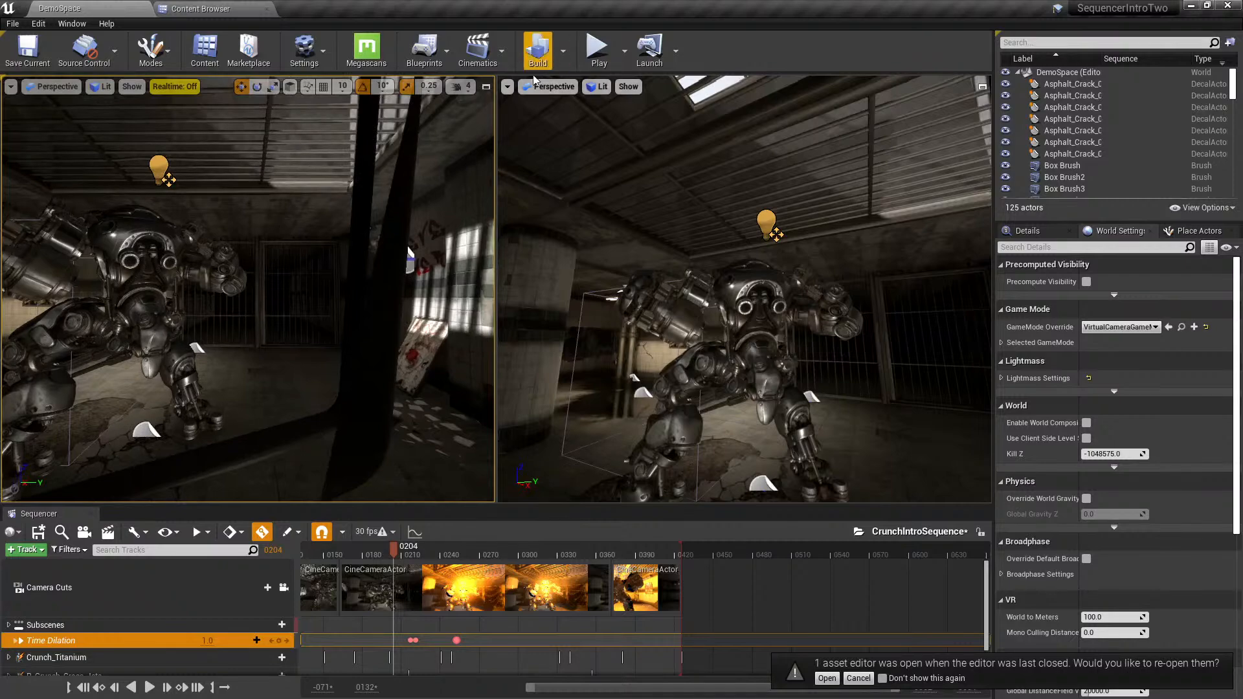
left_click(507, 86)
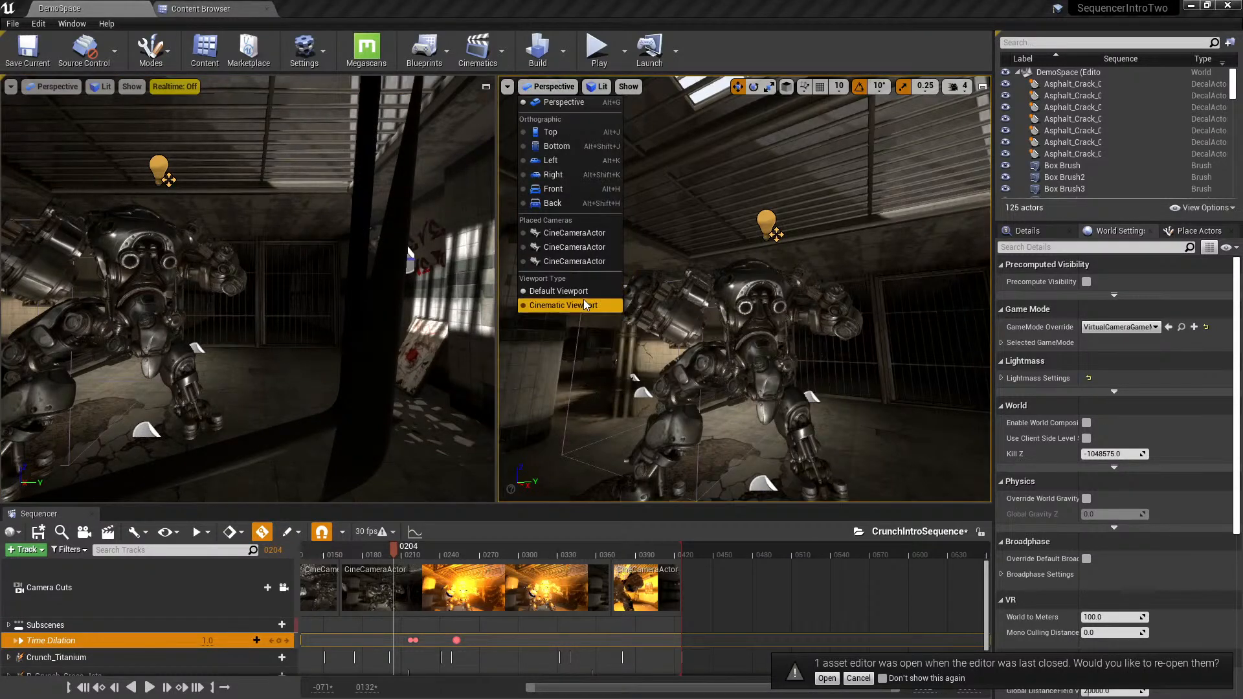
left_click(570, 302)
- At frame 265, fly the non-cinematic perspective view in front of Crunch, create a new cine camera there, and frame Crunch's head
right_click_drag(284, 324, 290, 323)
left_click_drag(493, 558, 520, 555)
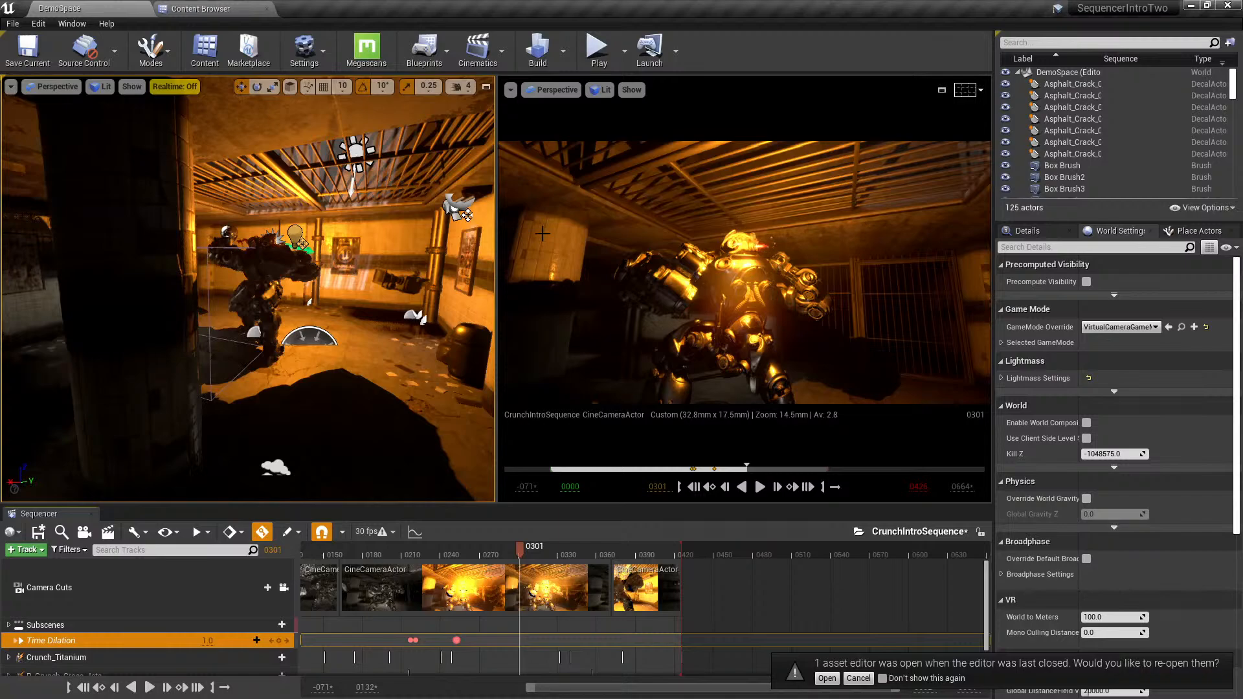
key("w")
mouse_move(464, 184)
right_mouse_down()
mouse_move(453, 186)
mouse_move(465, 183)
right_mouse_up()
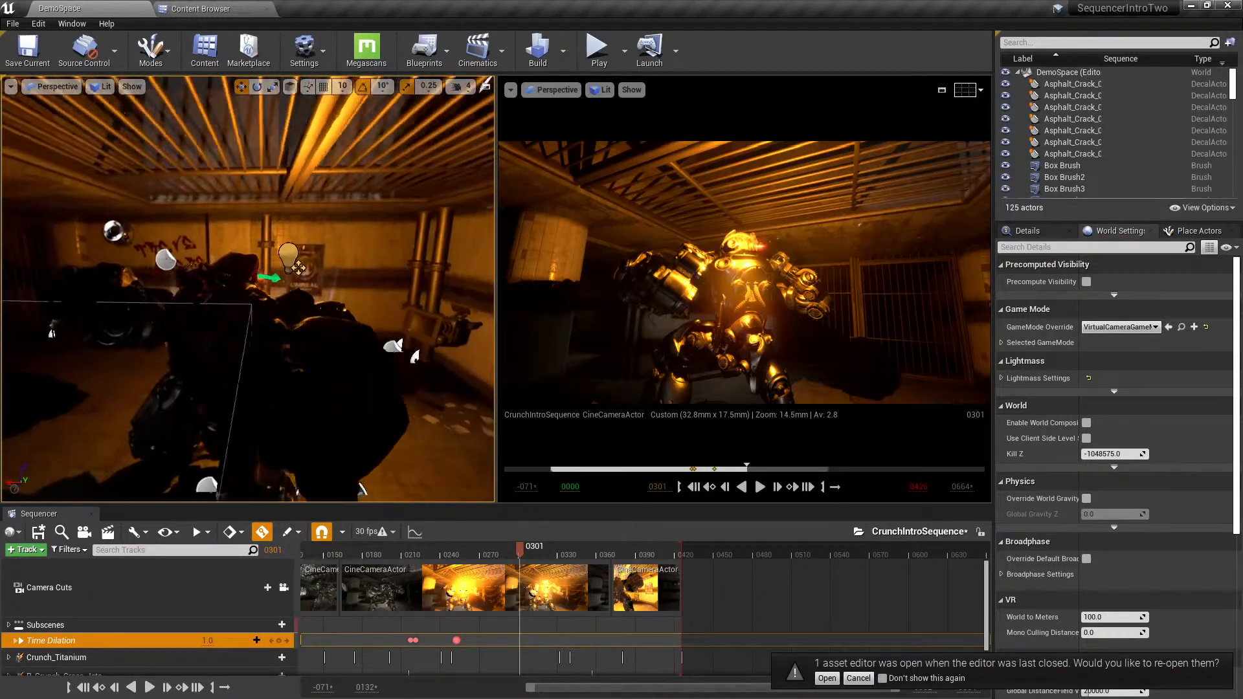
left_click_drag(521, 552, 473, 555)
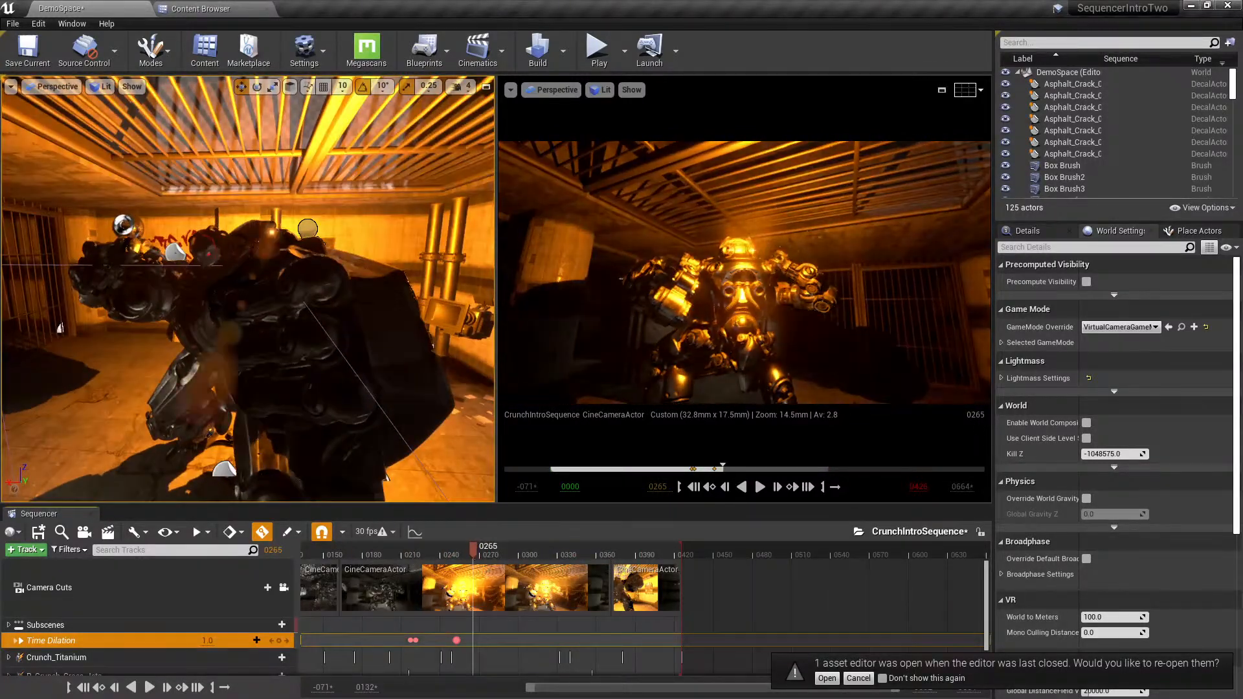
right_click_drag(248, 289, 376, 290)
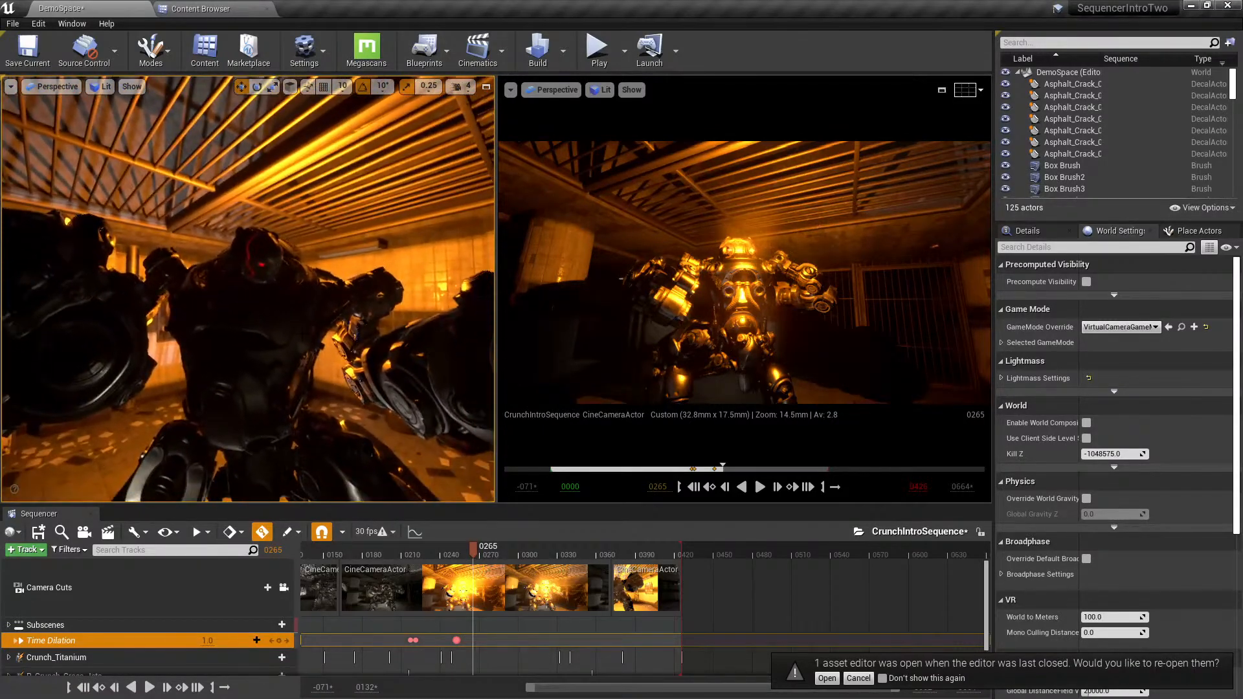
left_click(84, 535)
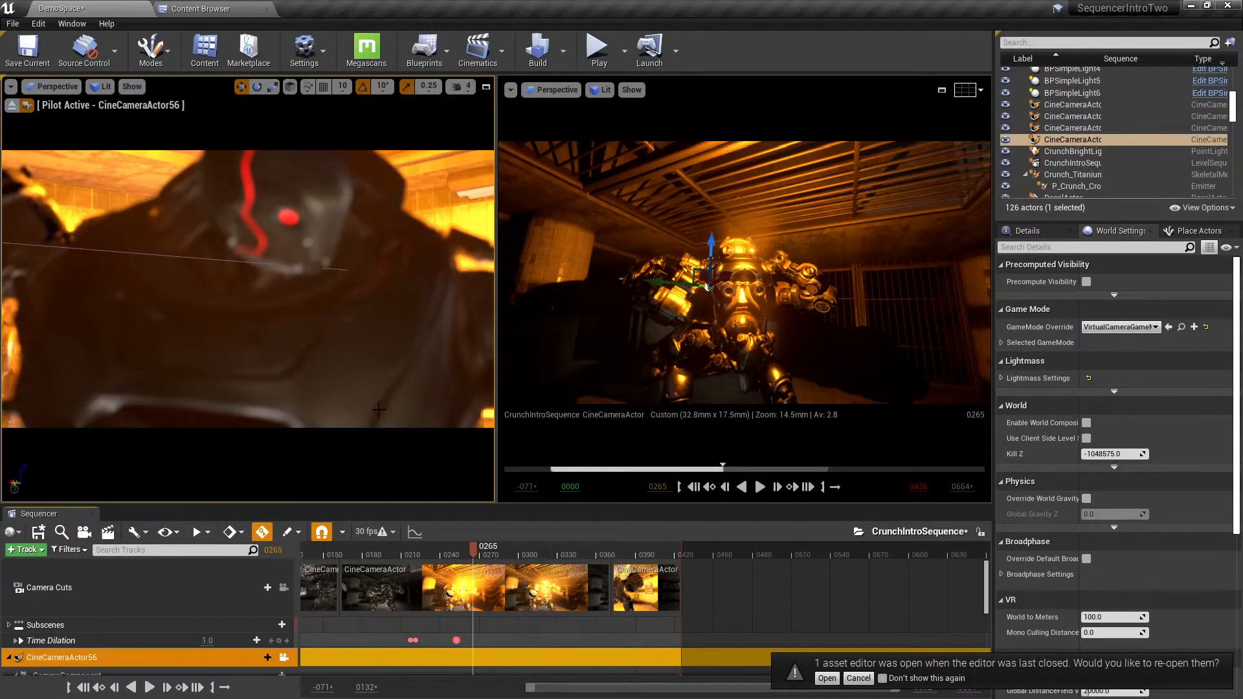
right_click_drag(374, 392, 393, 302)
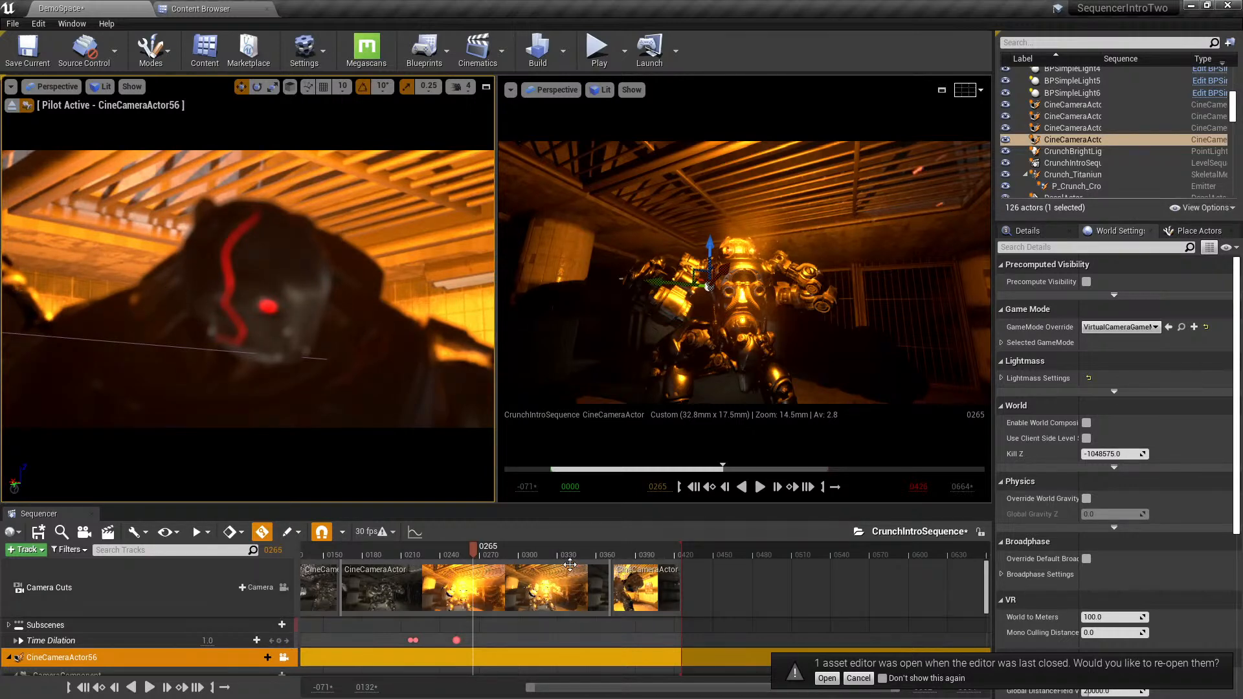
- Add a camera cut at frame 265 bound to CineCameraActor56 and scrub into the new shot
left_click(469, 596)
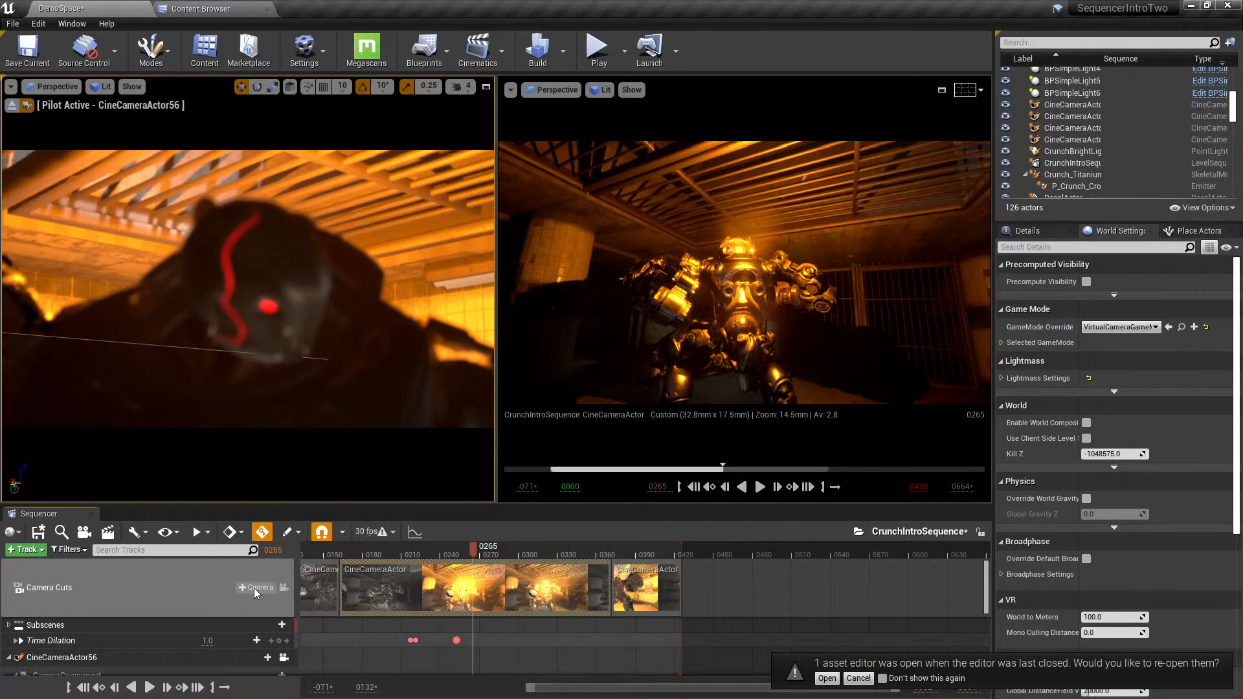
left_click(254, 588)
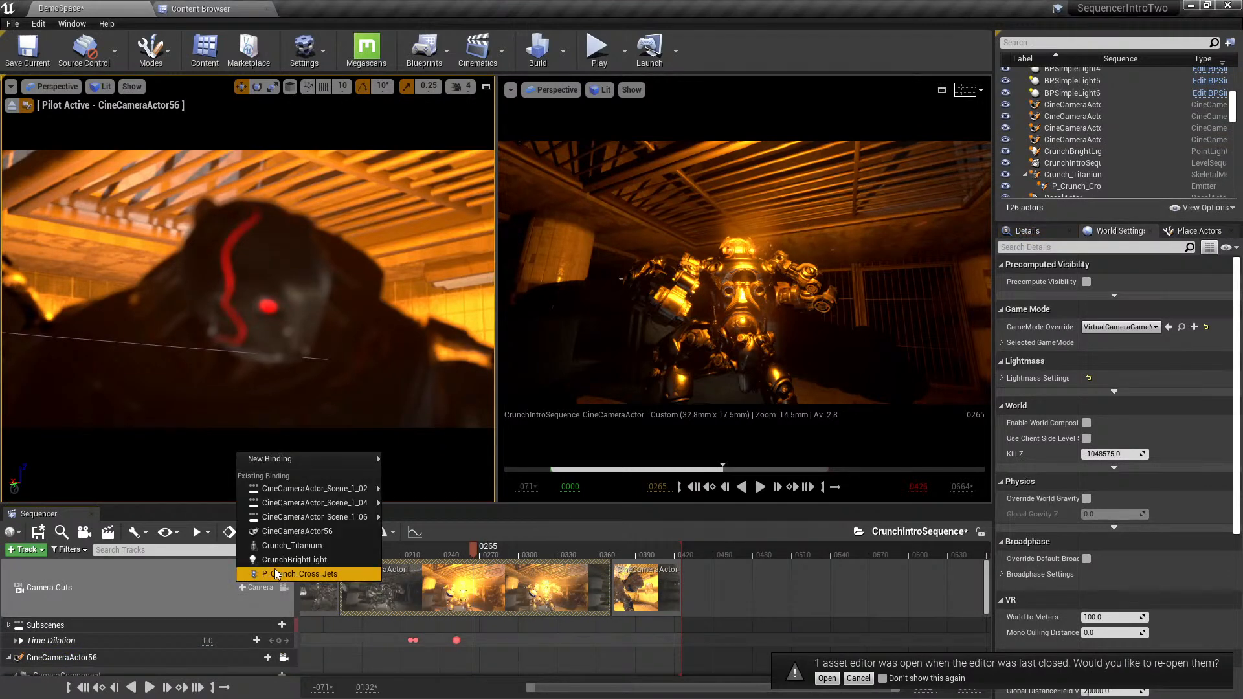
left_click(329, 531)
mouse_move(475, 550)
left_mouse_down()
mouse_move(449, 553)
mouse_move(495, 561)
mouse_move(396, 563)
mouse_move(490, 566)
left_mouse_up()
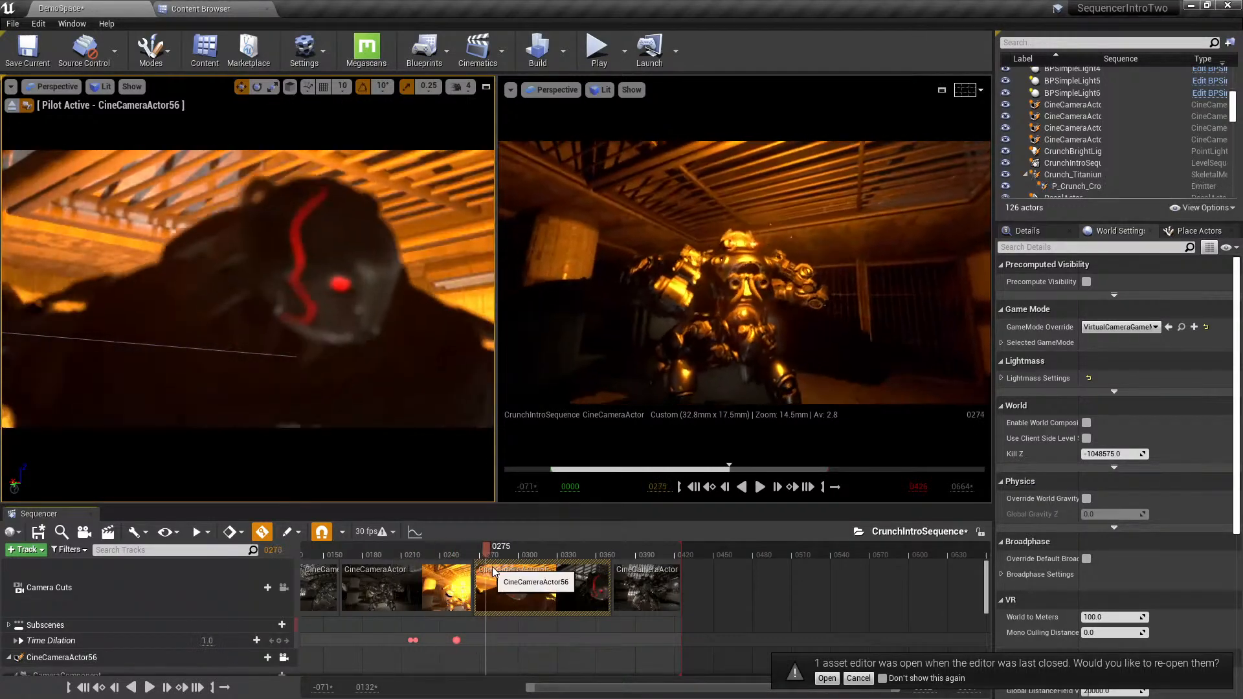
- Key CineCameraActor56's Transform at frame 316 and reframe the piloted camera to face both of Crunch's eyes
scroll(517, 596, "down", 4)
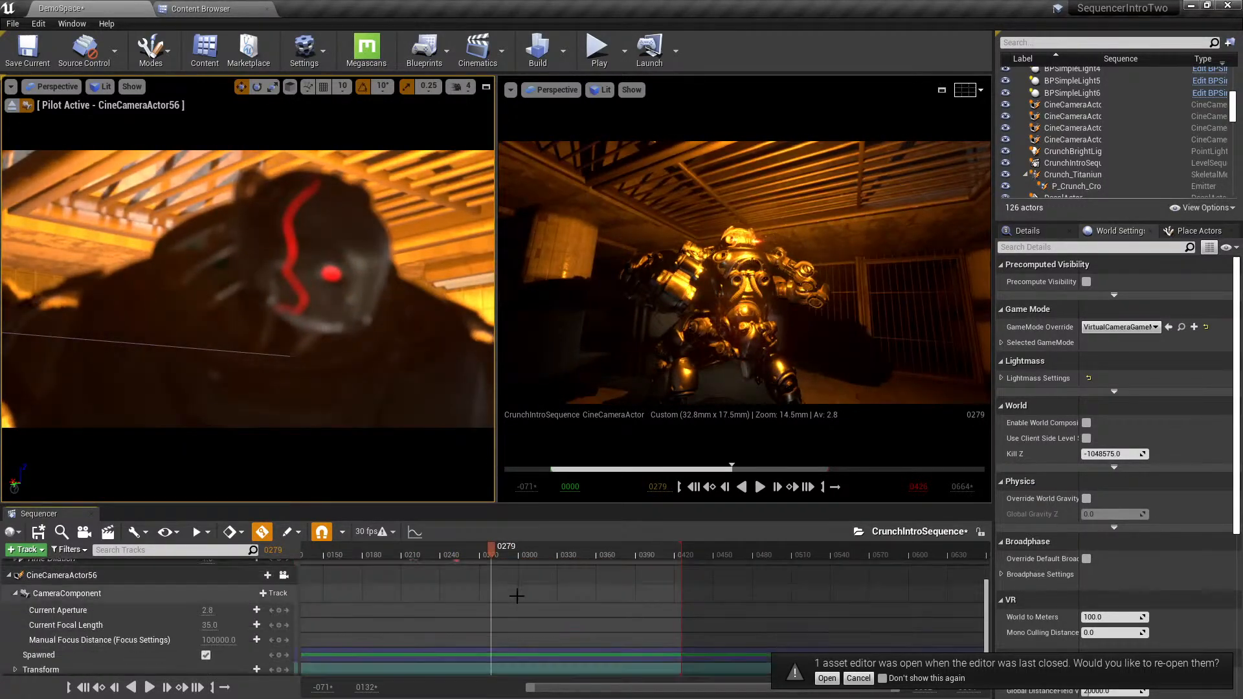
scroll(517, 596, "up", 4)
left_click_drag(496, 557, 544, 562)
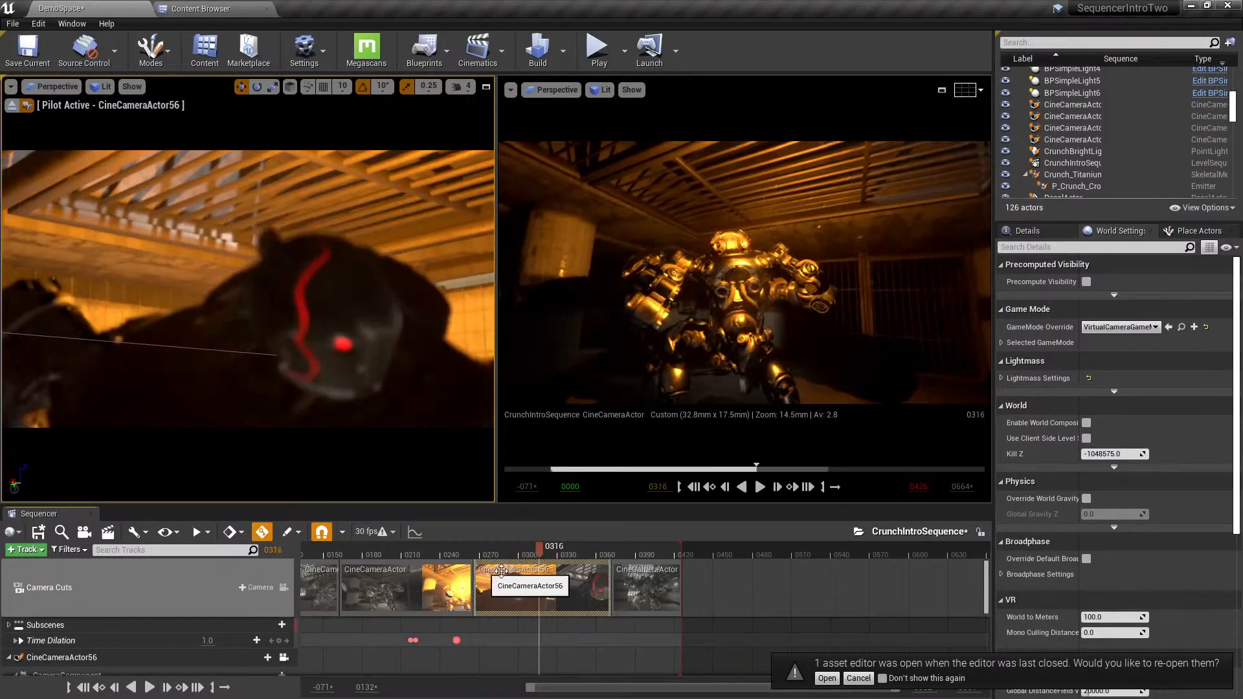
scroll(173, 633, "down", 5)
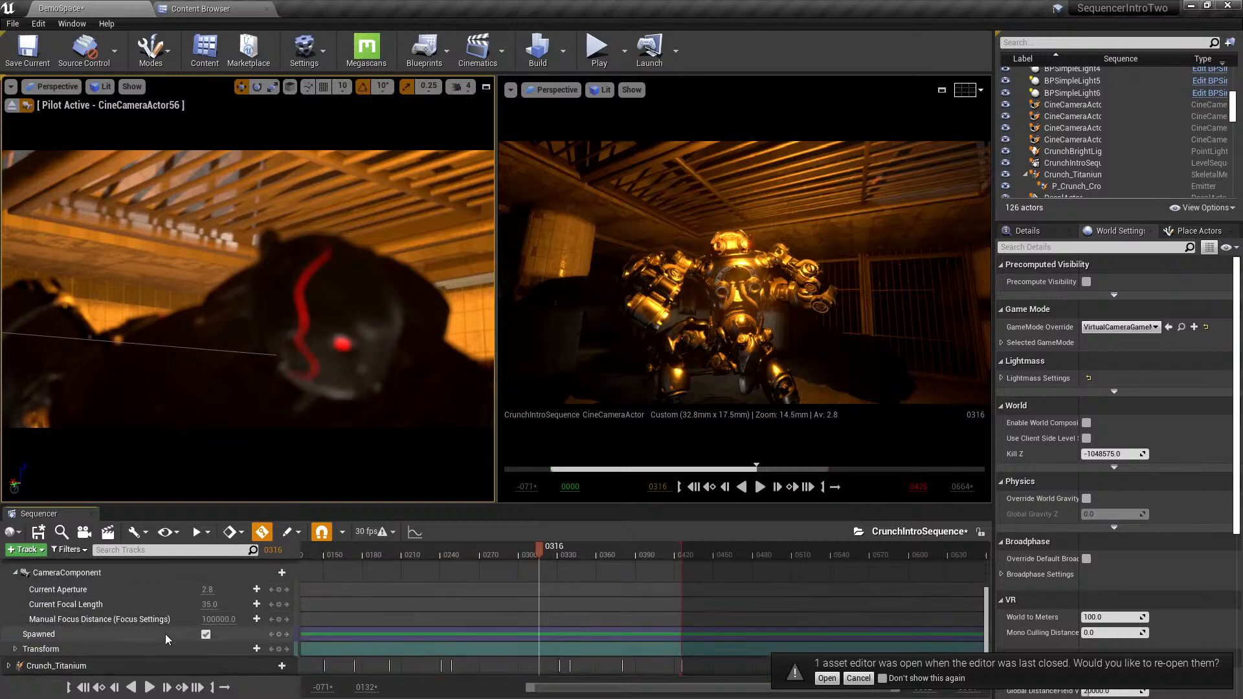
left_click(107, 649)
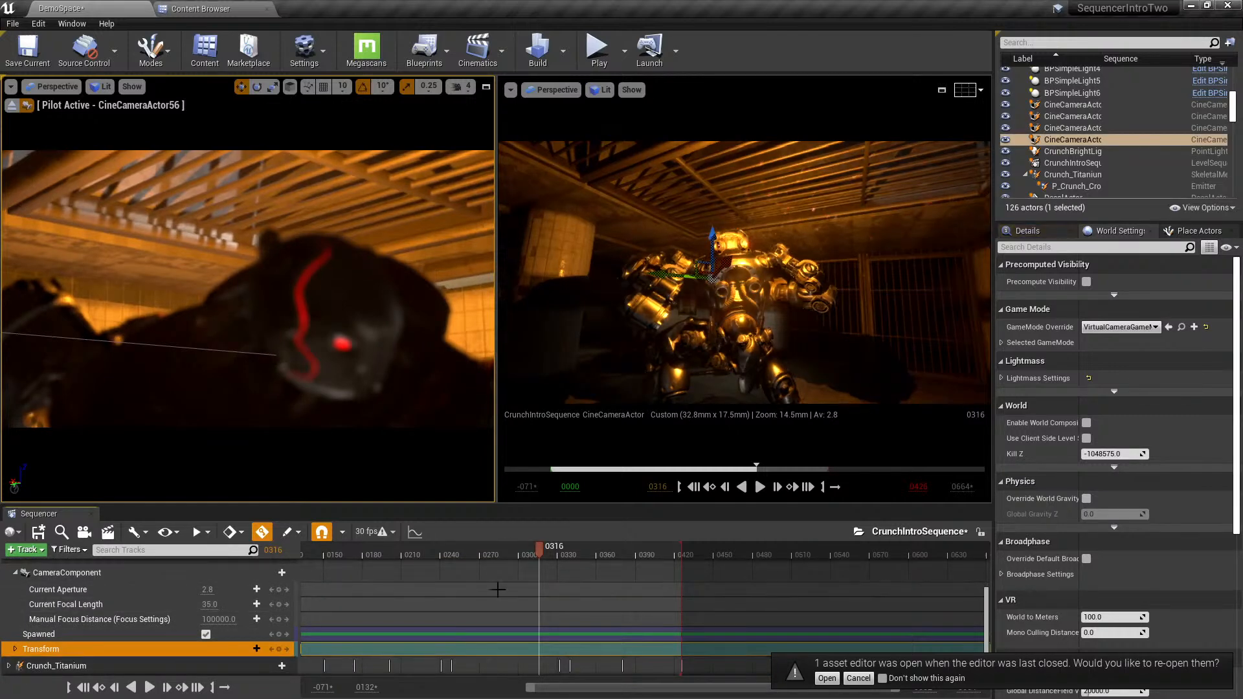
left_click(279, 648)
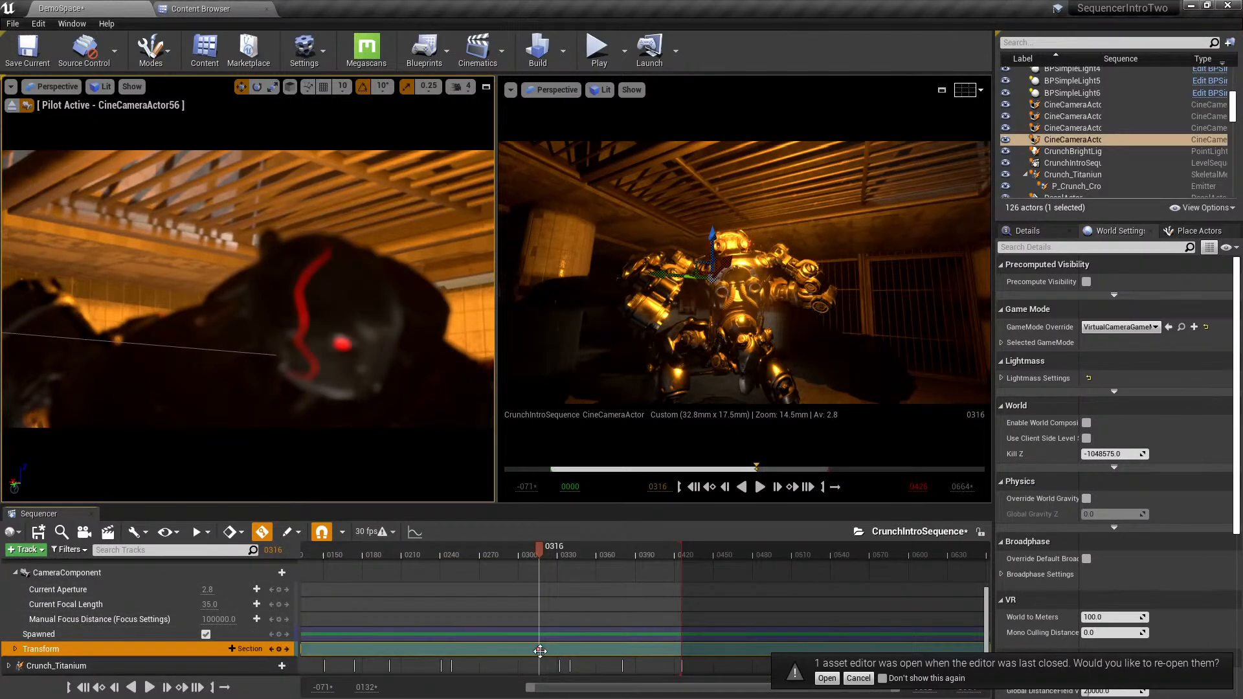
left_click(539, 650)
right_click_drag(272, 292, 194, 288)
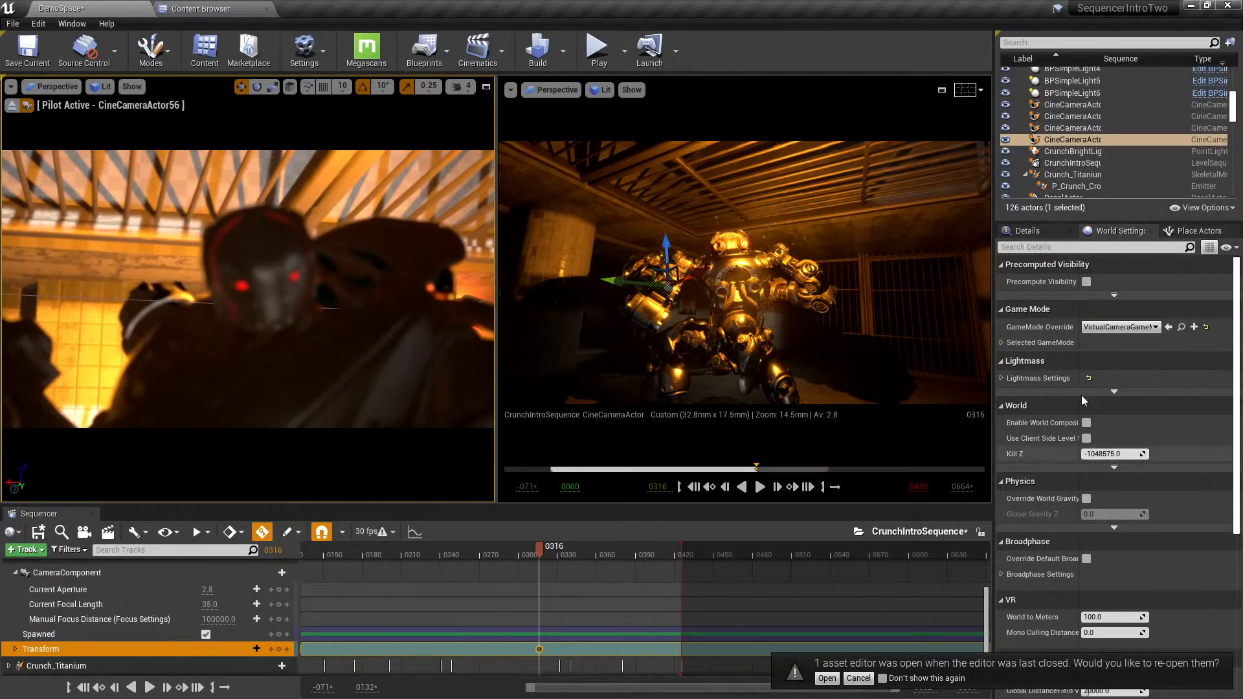
- Set CineCameraActor56's Current Aperture to 7.395055 to bring Crunch's face into sharper focus
left_click(1029, 231)
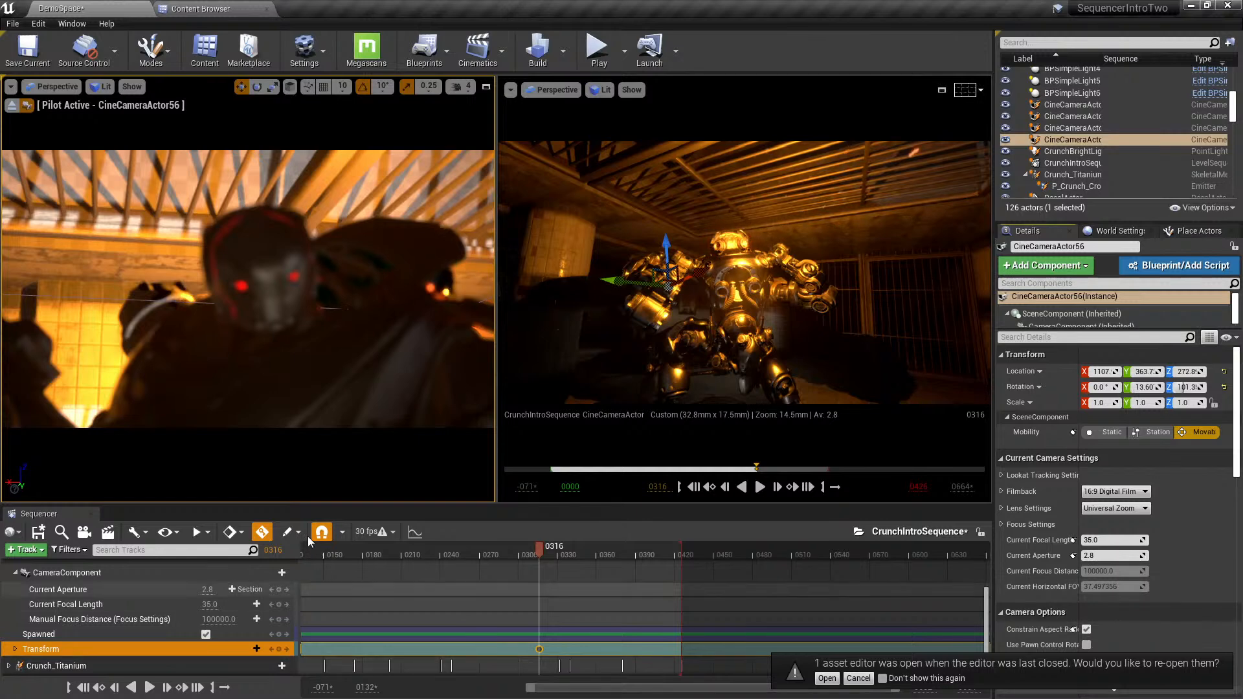
left_click(241, 532)
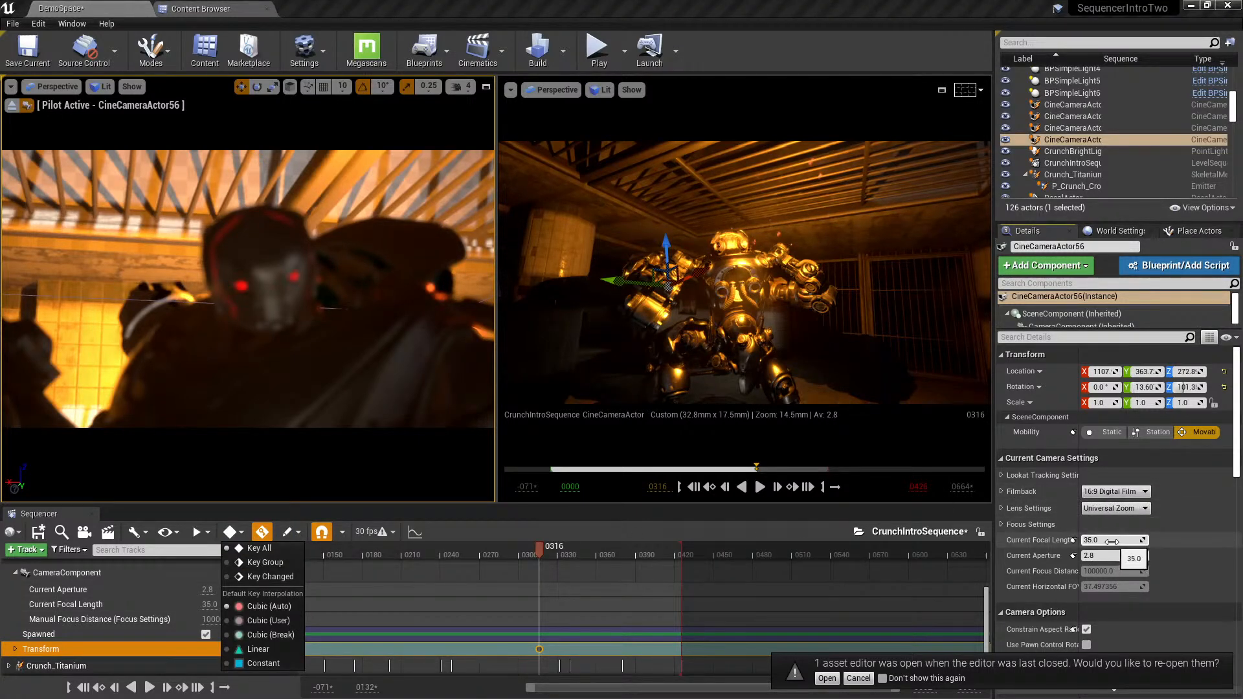
left_click(1045, 543)
mouse_move(1094, 557)
left_mouse_down()
mouse_move(1062, 557)
mouse_move(1110, 557)
left_mouse_up()
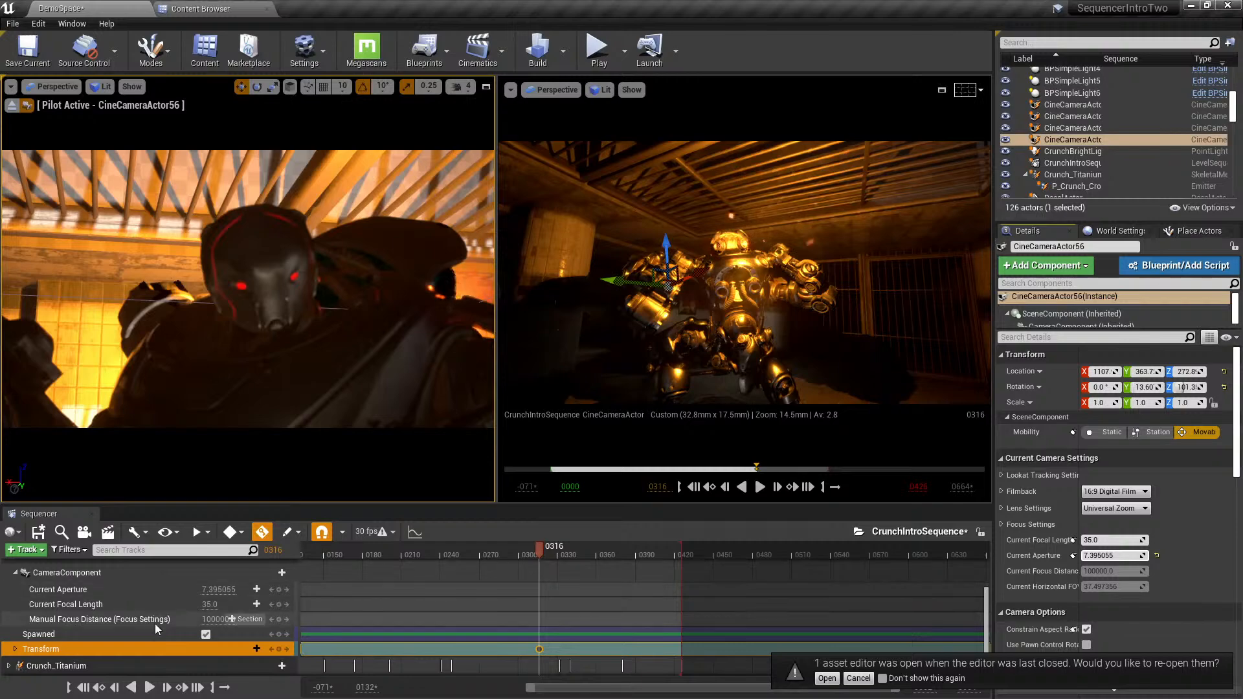
scroll(149, 616, "down", 2)
scroll(143, 618, "up", 4)
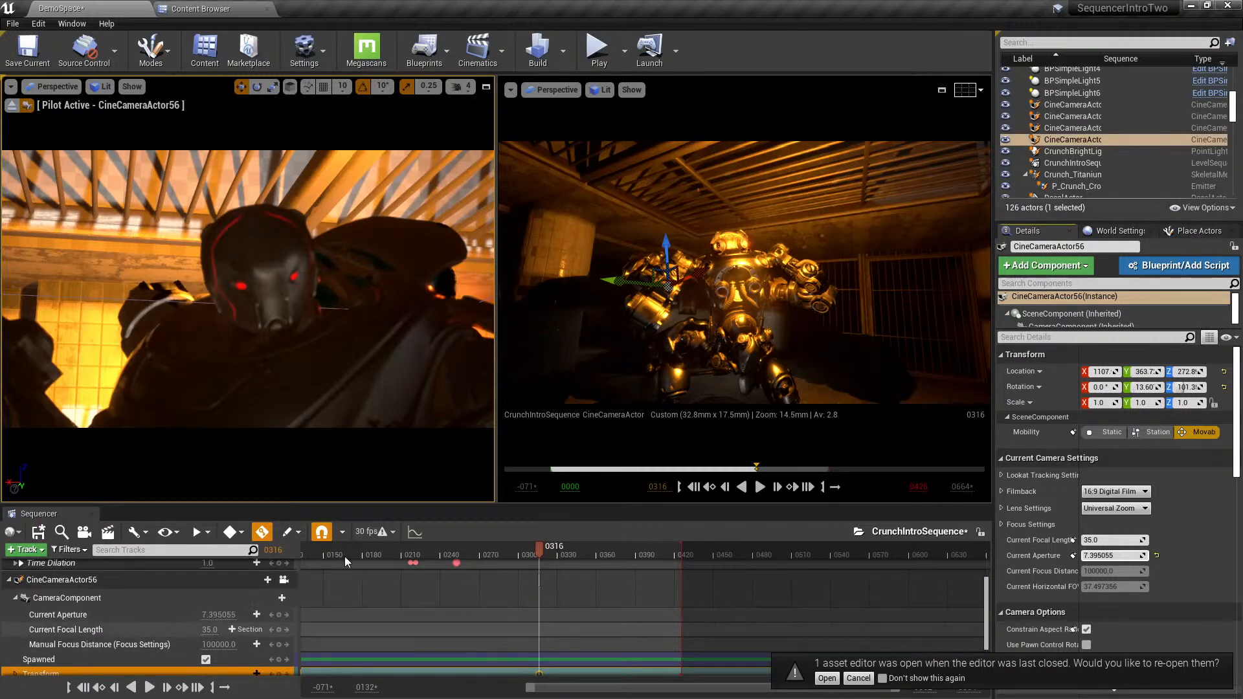
- At frame 232, key CineCameraActor56's Transform and reframe the piloted camera to view Crunch's head from the side
left_click_drag(539, 547, 423, 561)
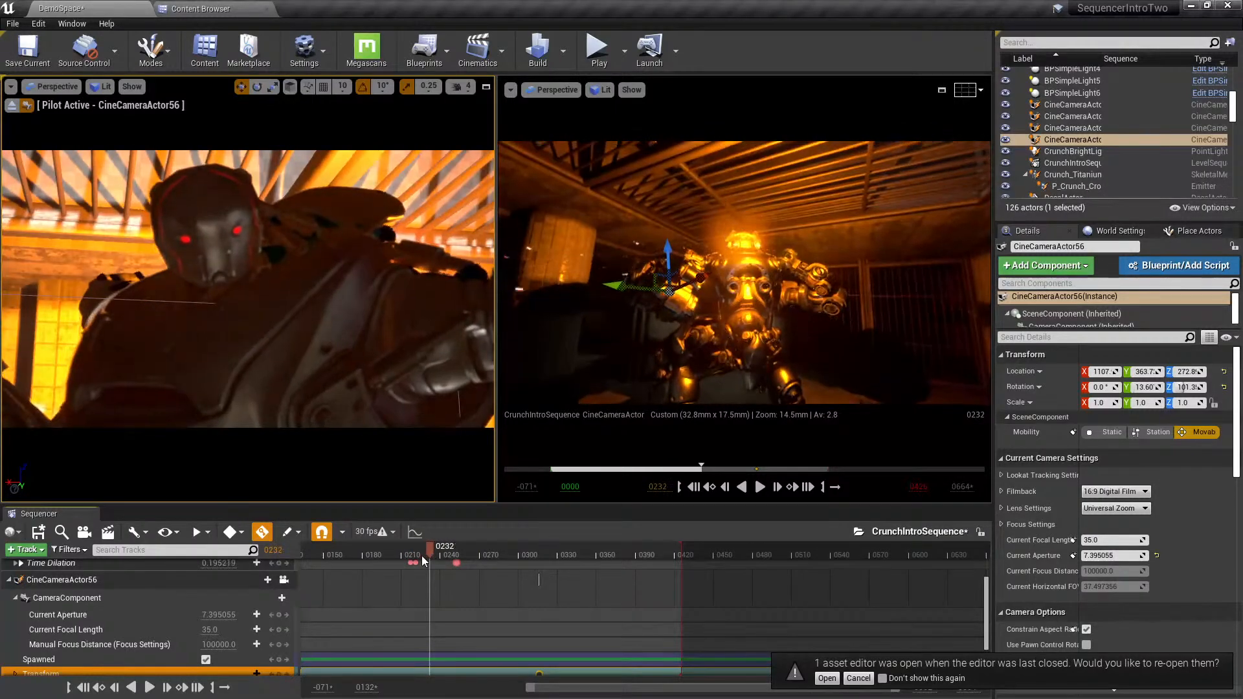
scroll(278, 631, "down", 2)
left_click(280, 633)
key("a")
right_click_drag(407, 237, 453, 228)
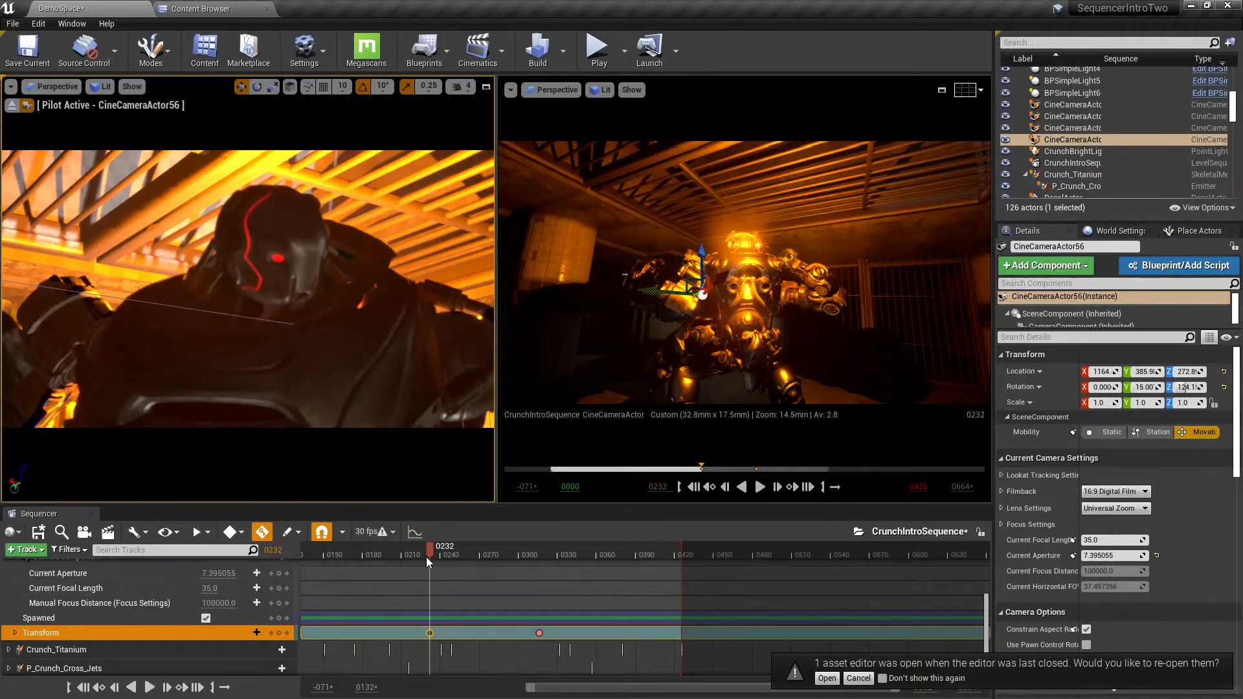
- Stop piloting CineCameraActor56 and scrub through its keyframed shot up to frame 339
left_click(26, 105)
left_click_drag(453, 548, 487, 566)
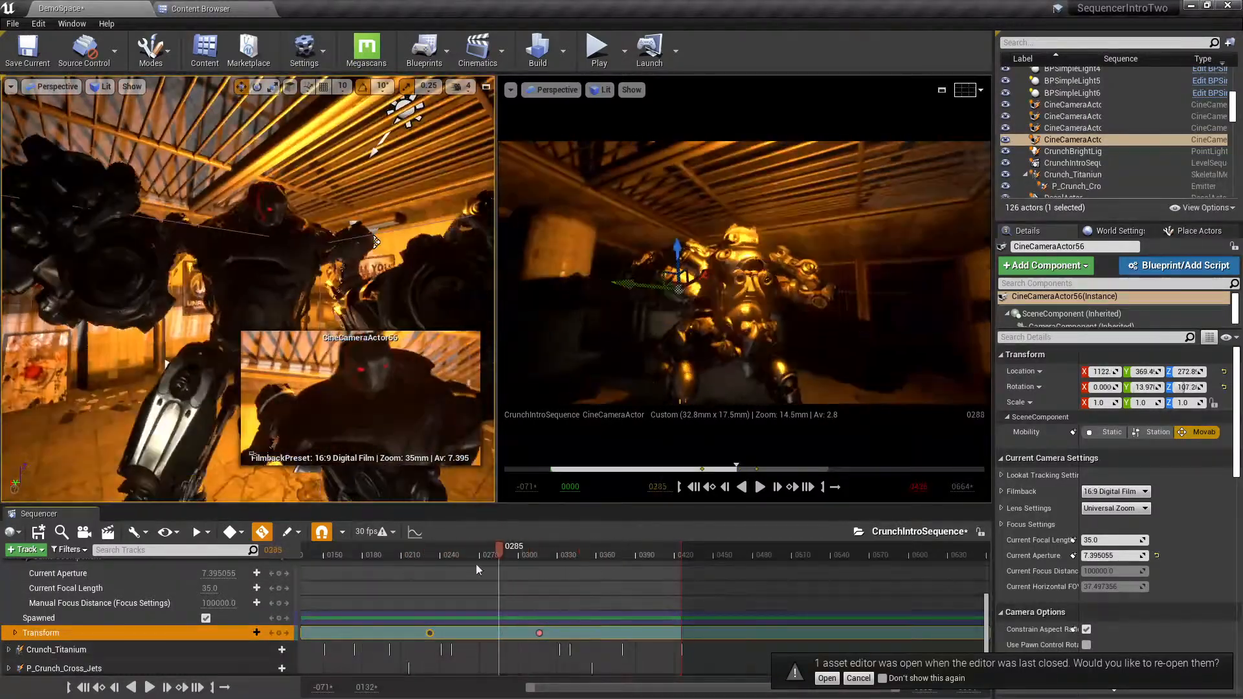
scroll(651, 600, "up", 5)
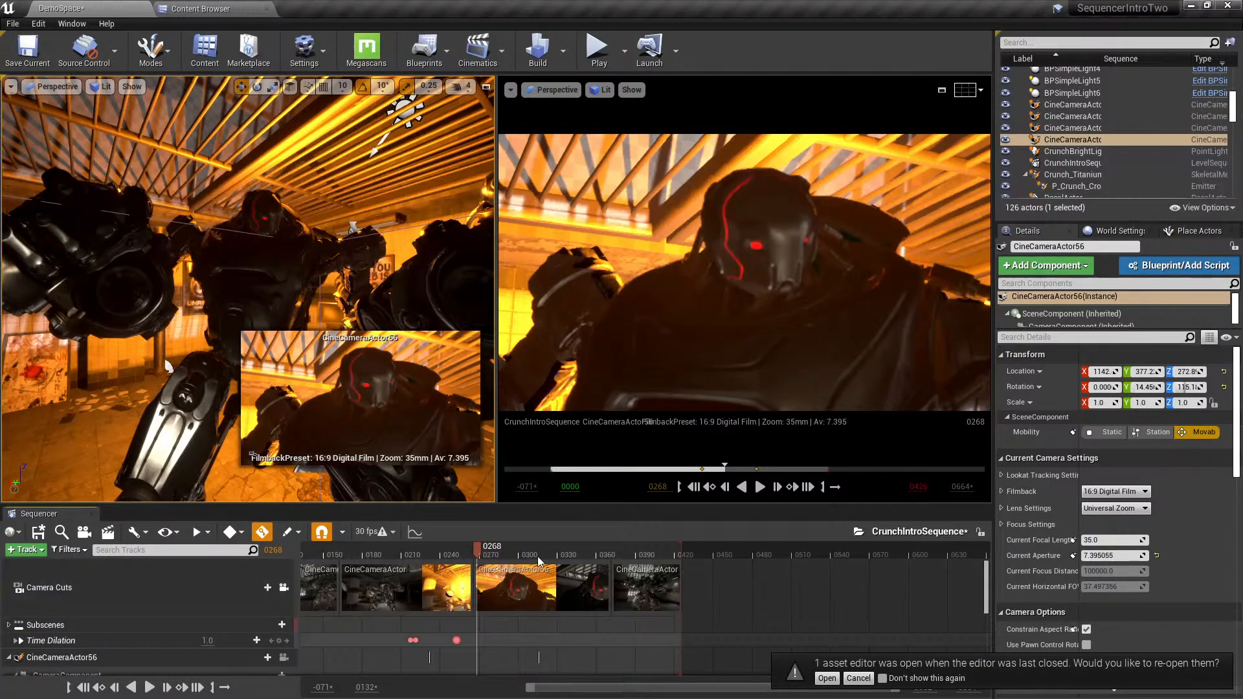
left_click_drag(413, 557, 581, 578)
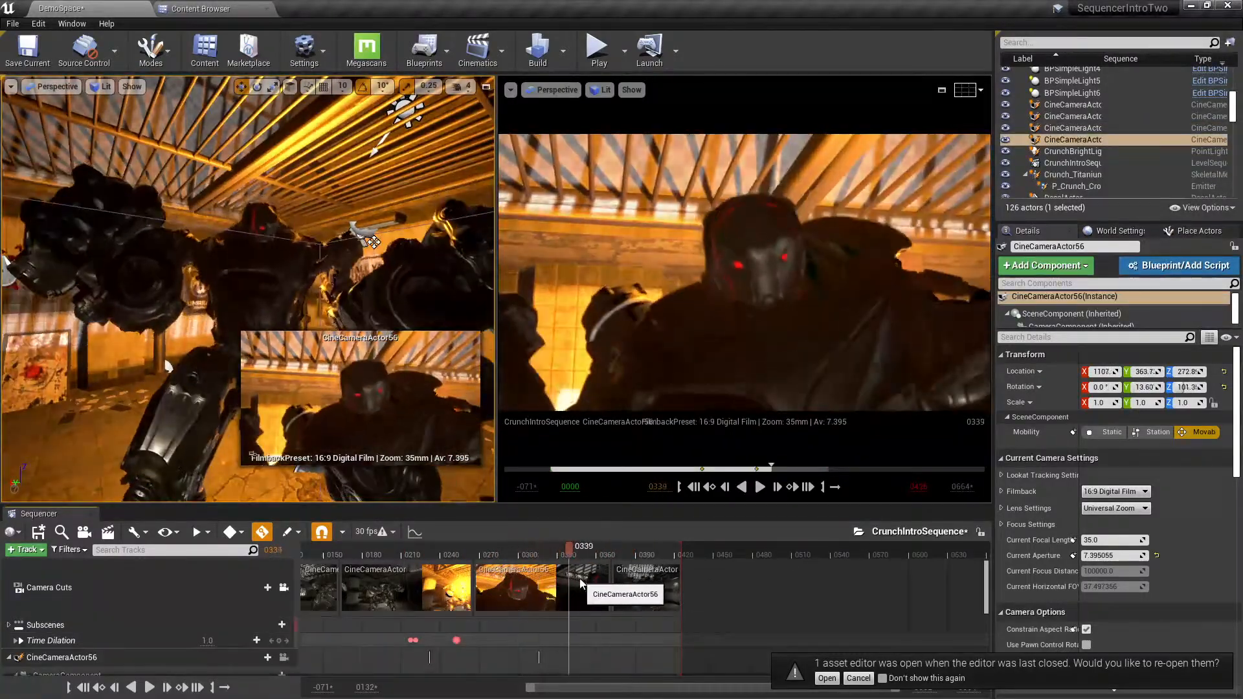
- Select the last camera cut, move to frame 353 and pull the free perspective view back over the open floor
left_click(651, 588)
left_click_drag(630, 546, 586, 546)
right_click_drag(488, 451, 465, 433)
- Decline reopening the asset editor from the last session and save the work
left_click(1199, 231)
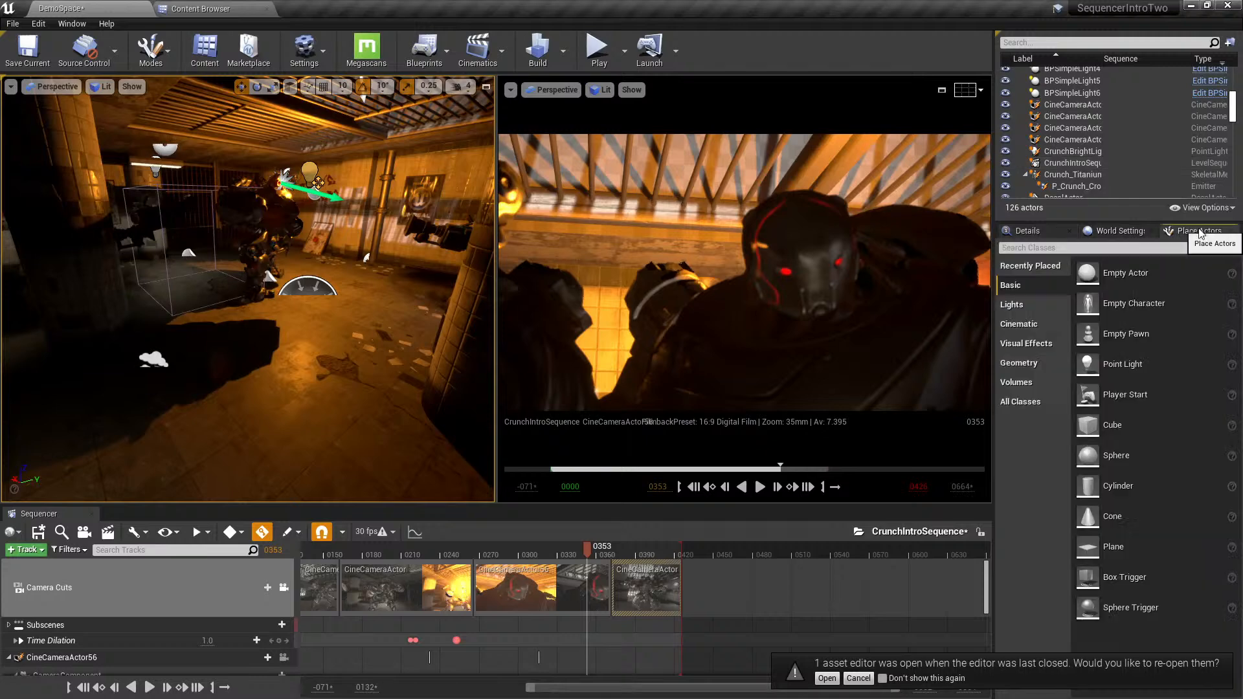
left_click(857, 678)
key("ctrl+s")
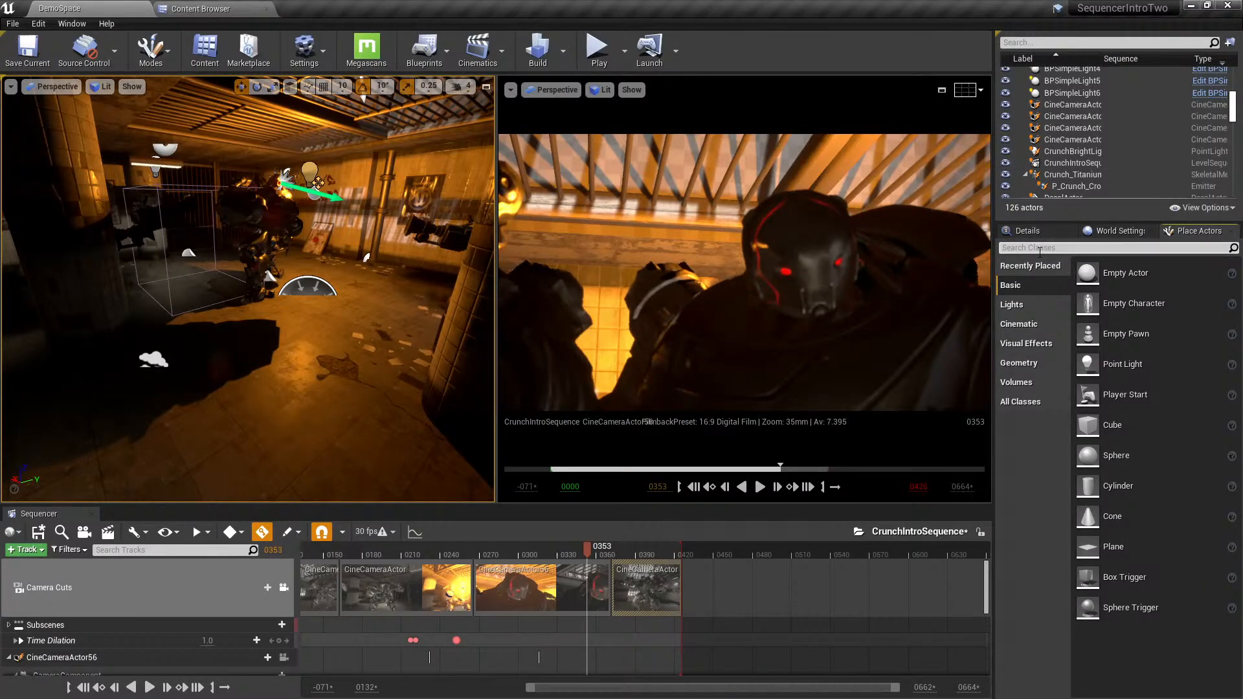
- Search the placeable actors for "rig" and place a rotated Camera Rig Rail on the open floor in front of Crunch
left_click(1039, 248)
type("rig")
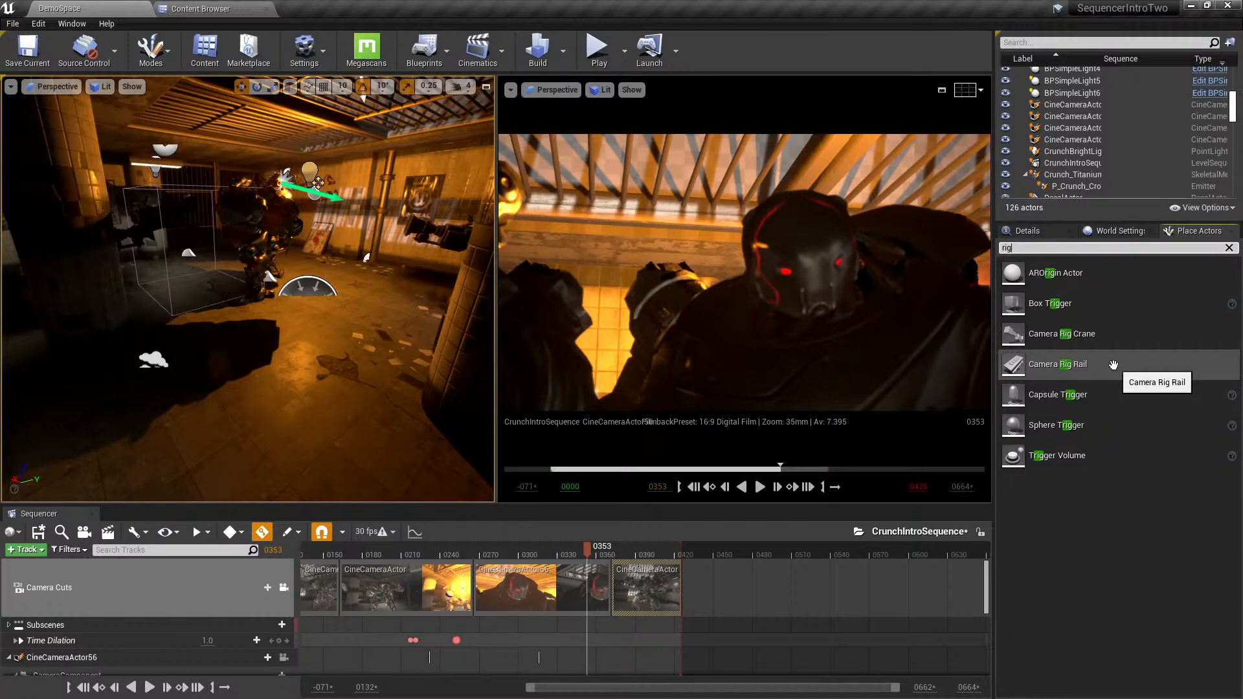
left_click_drag(1113, 364, 380, 392)
right_click_drag(380, 392, 346, 385)
key("e")
left_click_drag(327, 431, 362, 461)
key("w")
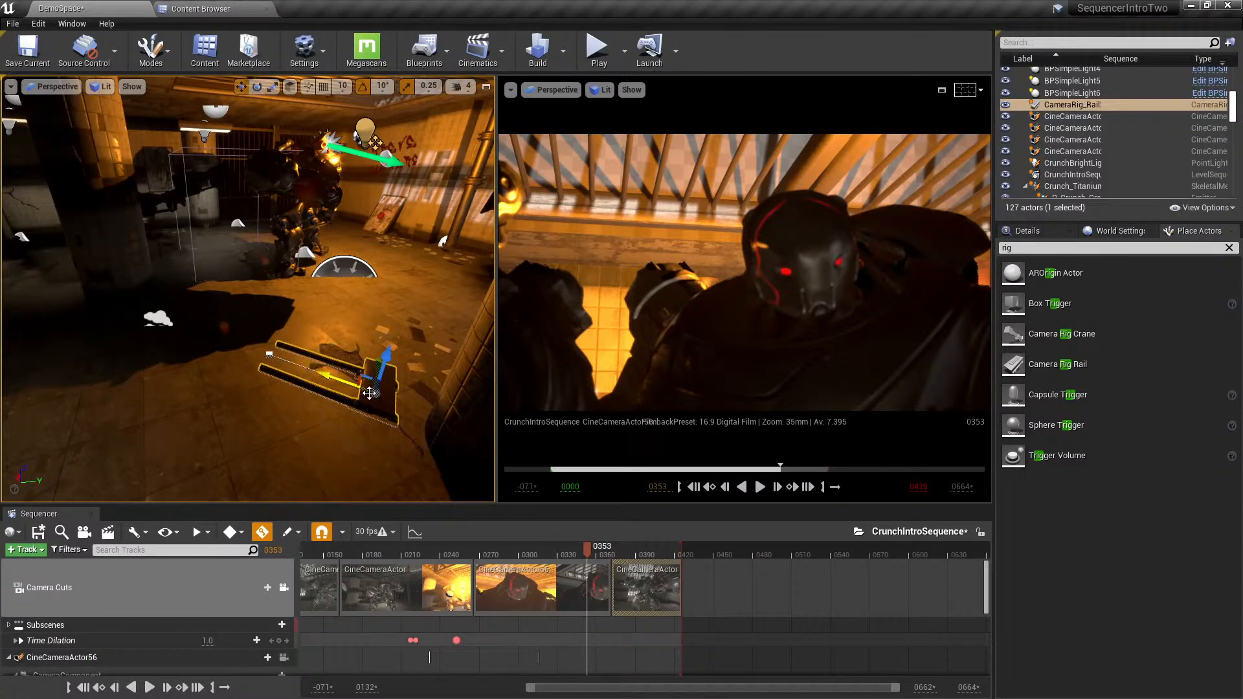
- Stretch the rail's end point across the floor and rotate it so the track forms a long, gentle curve
mouse_move(289, 370)
right_mouse_down()
mouse_move(320, 372)
mouse_move(289, 371)
right_mouse_up()
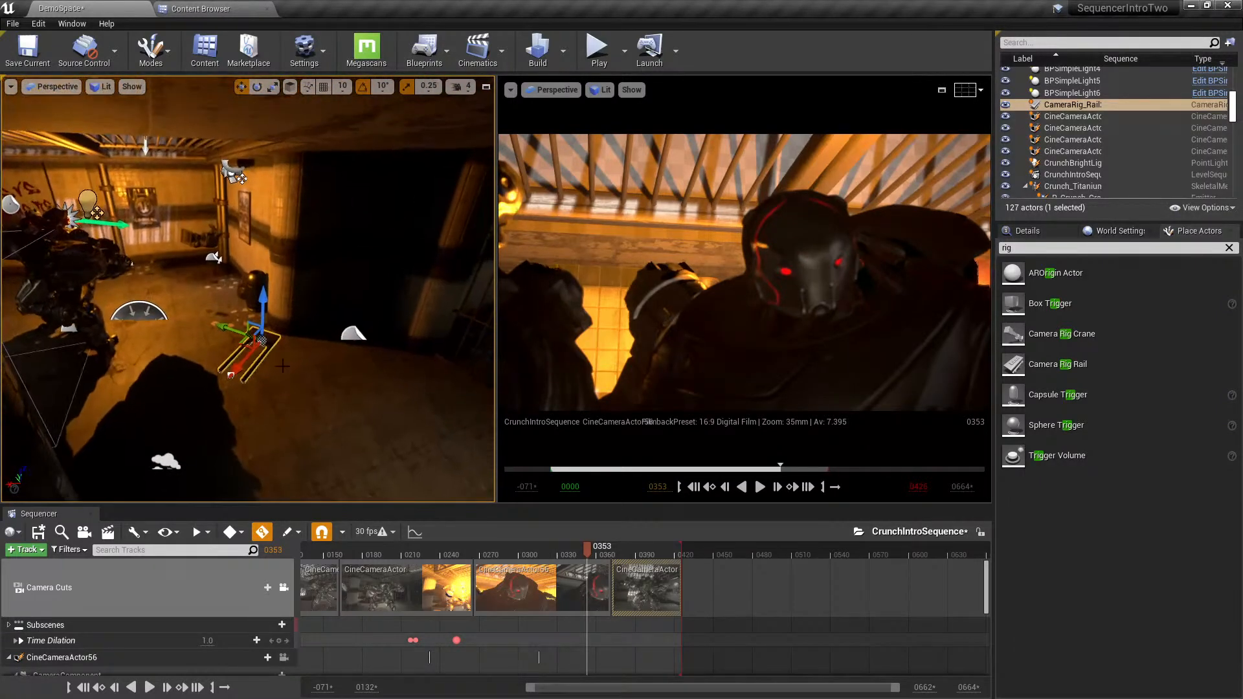
right_click_drag(374, 359, 374, 359)
left_click_drag(368, 367, 106, 418)
key("e")
mouse_move(172, 453)
left_mouse_down()
mouse_move(147, 461)
mouse_move(169, 461)
left_mouse_up()
left_click(397, 356)
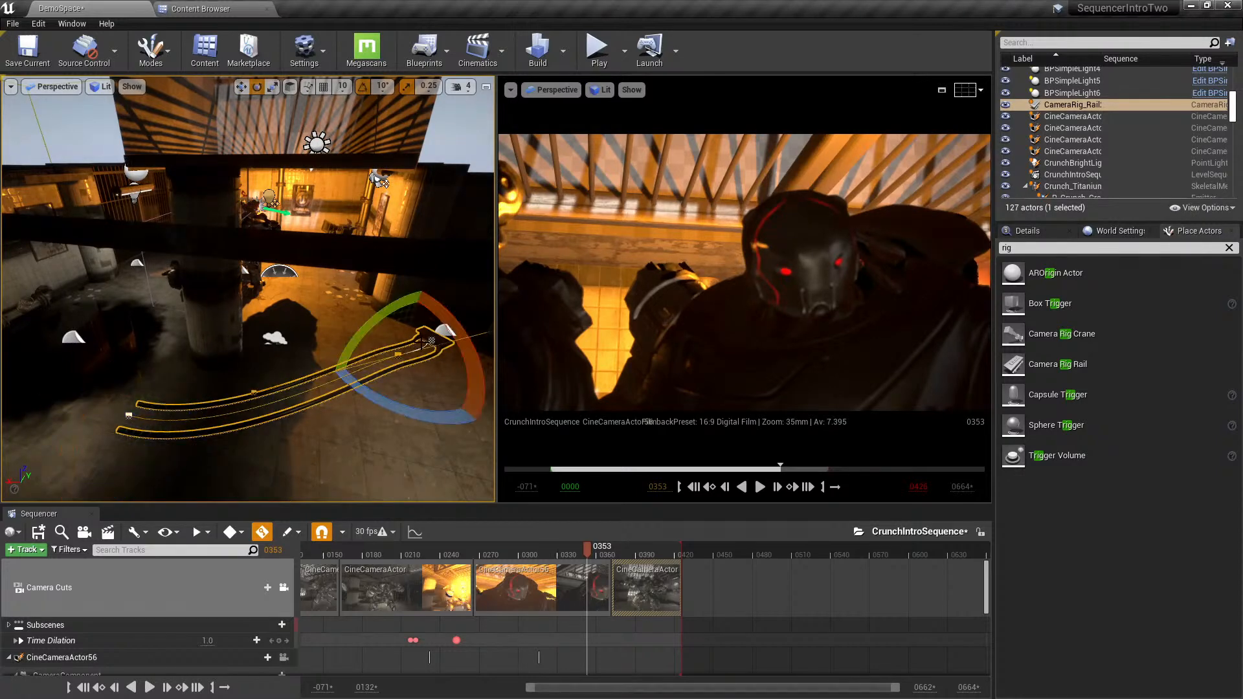
key("Delete")
right_click_drag(291, 389, 304, 399)
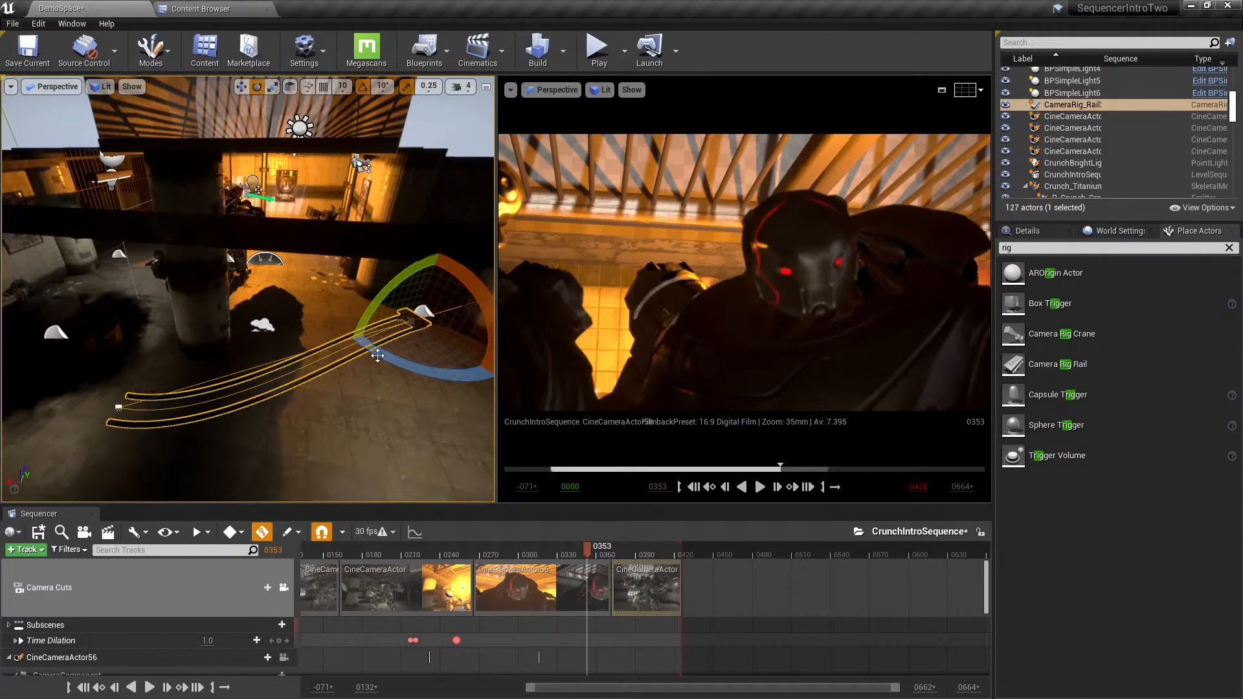
- Extend the camera rail beyond its far end with an additional spline point
left_click(422, 312)
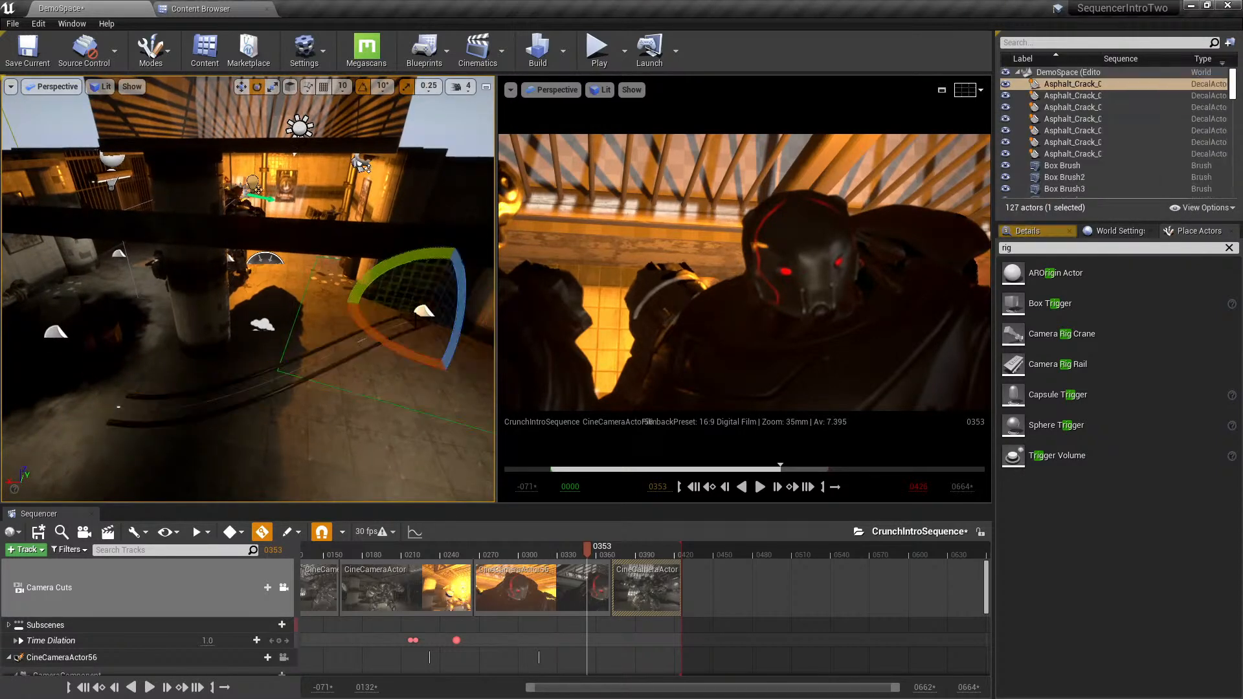
left_click(410, 321)
left_click(120, 407)
mouse_move(188, 403)
right_mouse_down()
mouse_move(165, 405)
mouse_move(188, 403)
right_mouse_up()
key("r")
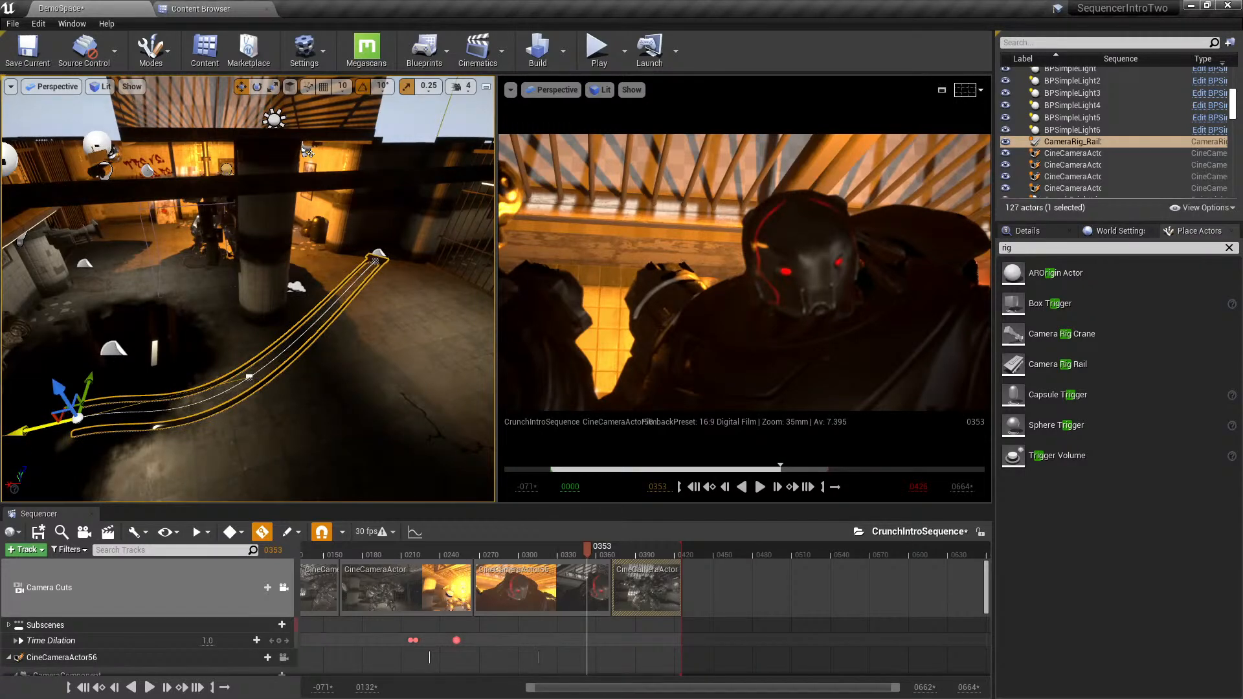
- Rotate the rail's far end point and reposition its middle point so the track sweeps in a wide U-shaped bend
left_click(227, 414)
mouse_move(228, 414)
right_mouse_down()
mouse_move(187, 424)
mouse_move(272, 430)
right_mouse_up()
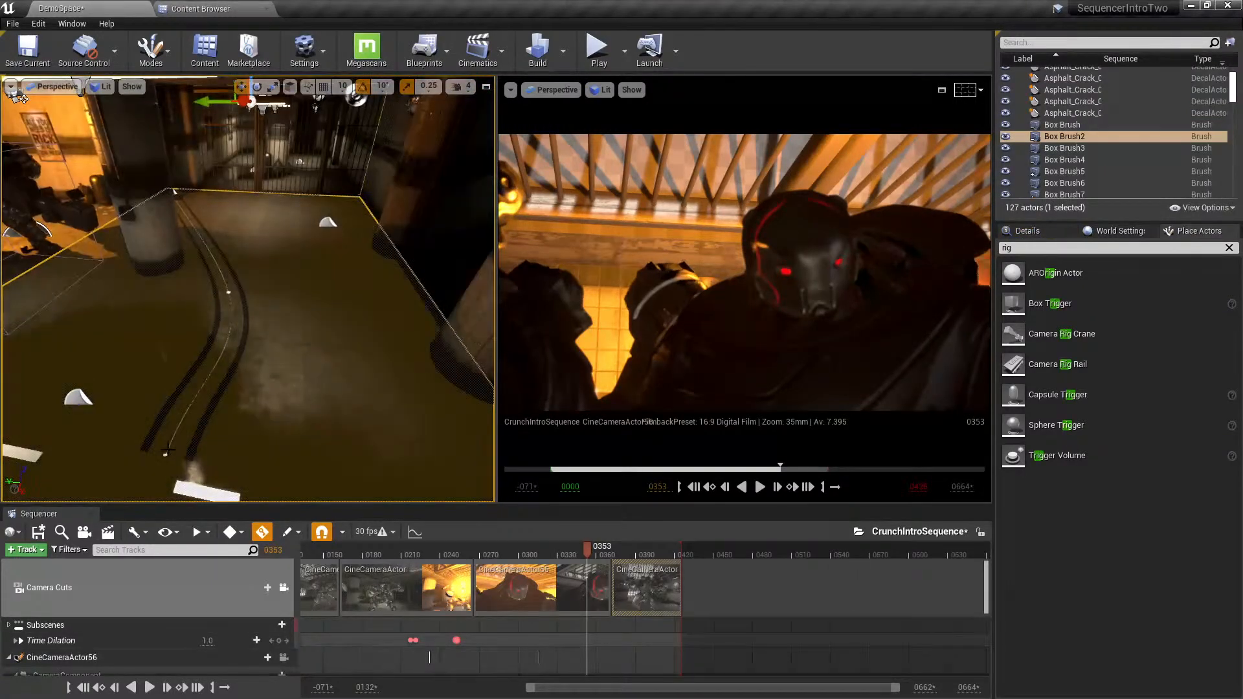
left_click(239, 289)
mouse_move(286, 356)
right_mouse_down()
mouse_move(233, 349)
mouse_move(286, 356)
right_mouse_up()
key("e")
left_click_drag(286, 356, 350, 356)
key("w")
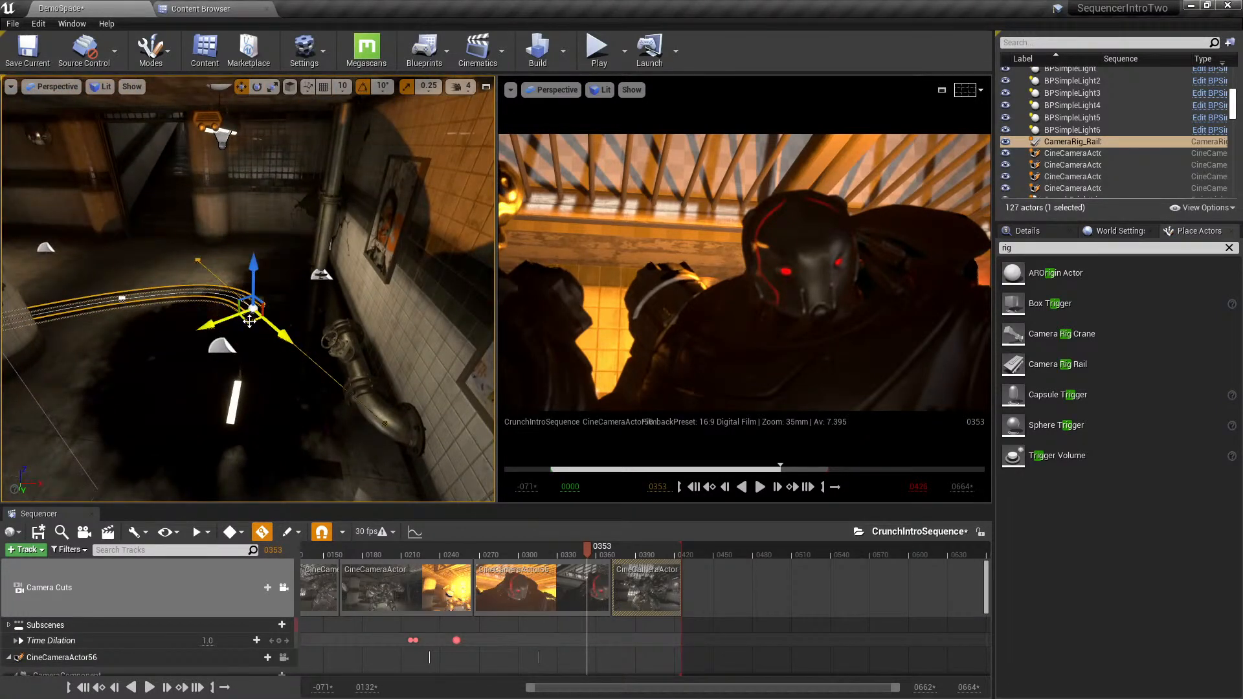
left_click_drag(249, 321, 300, 445)
right_click_drag(265, 368, 169, 368)
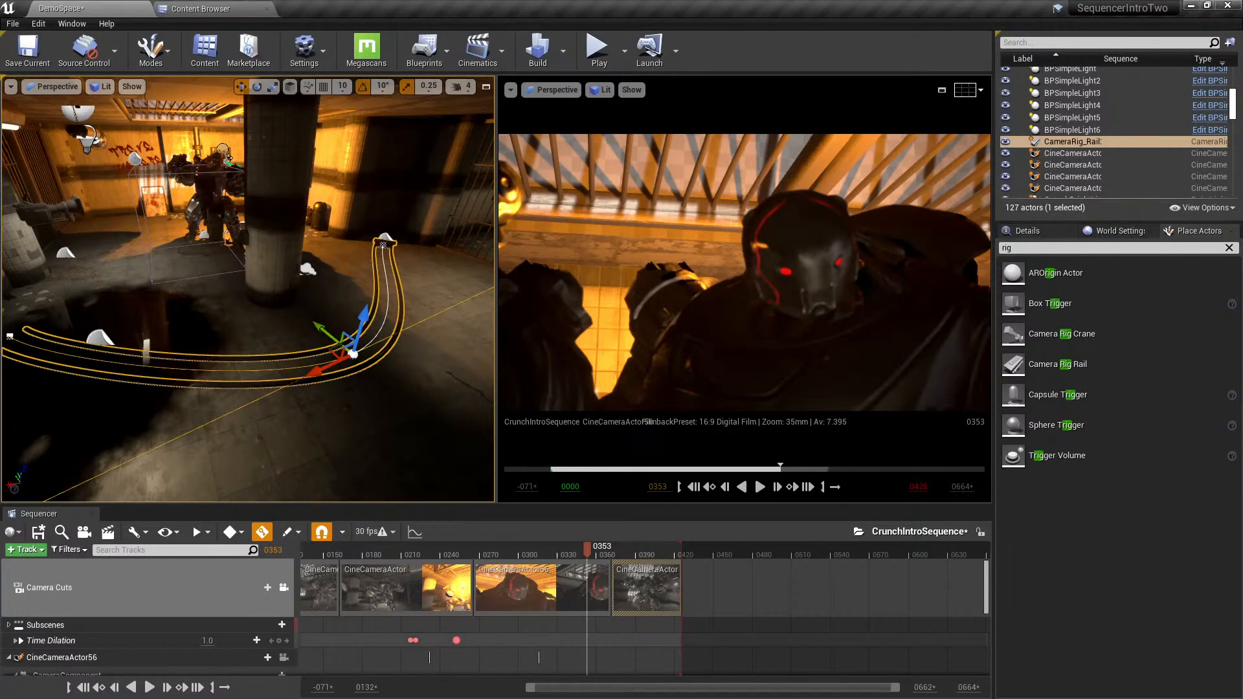
- Rotate the rail's starting point to round the track's first stretch into the bend
right_click_drag(259, 324, 204, 295)
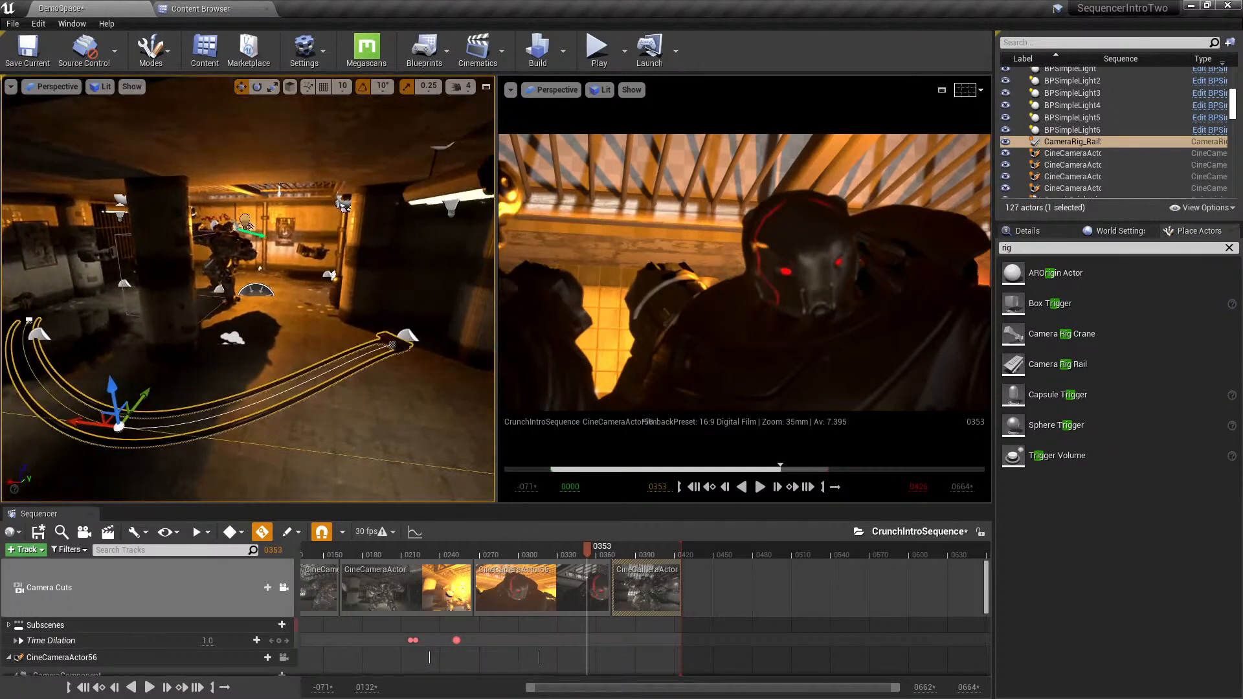
left_click(393, 345)
right_click_drag(387, 367, 409, 384)
key("e")
left_click_drag(393, 331, 394, 331)
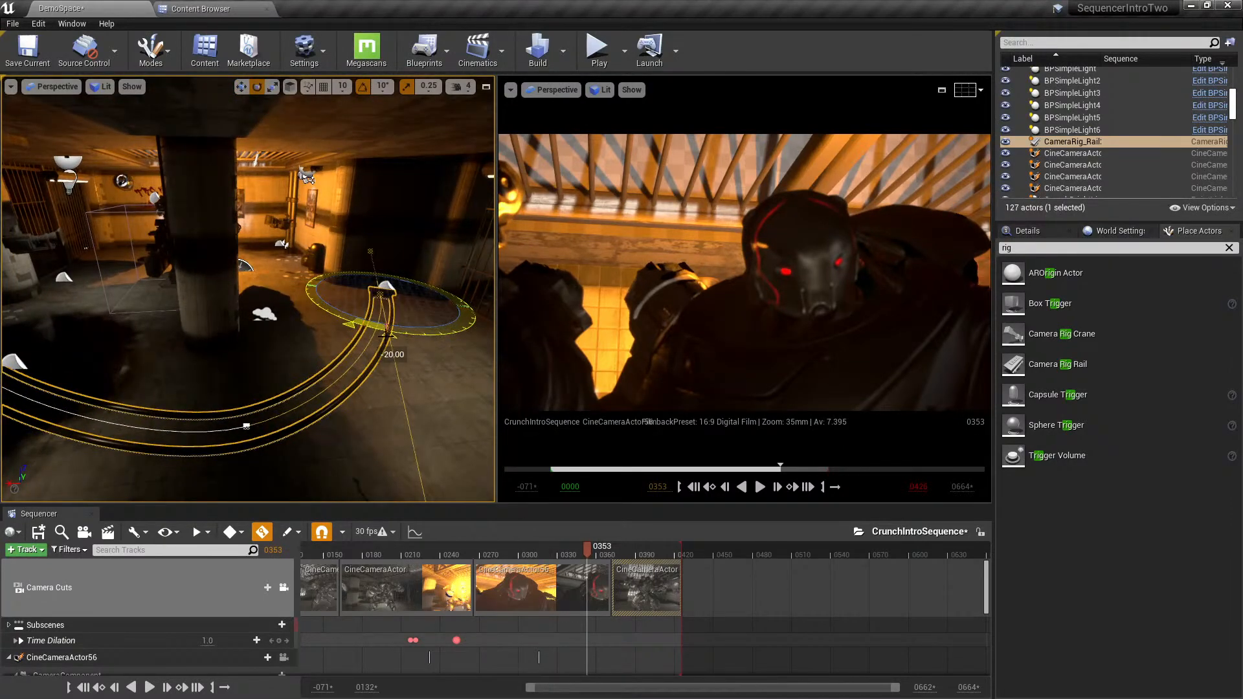
right_click_drag(388, 304, 339, 449)
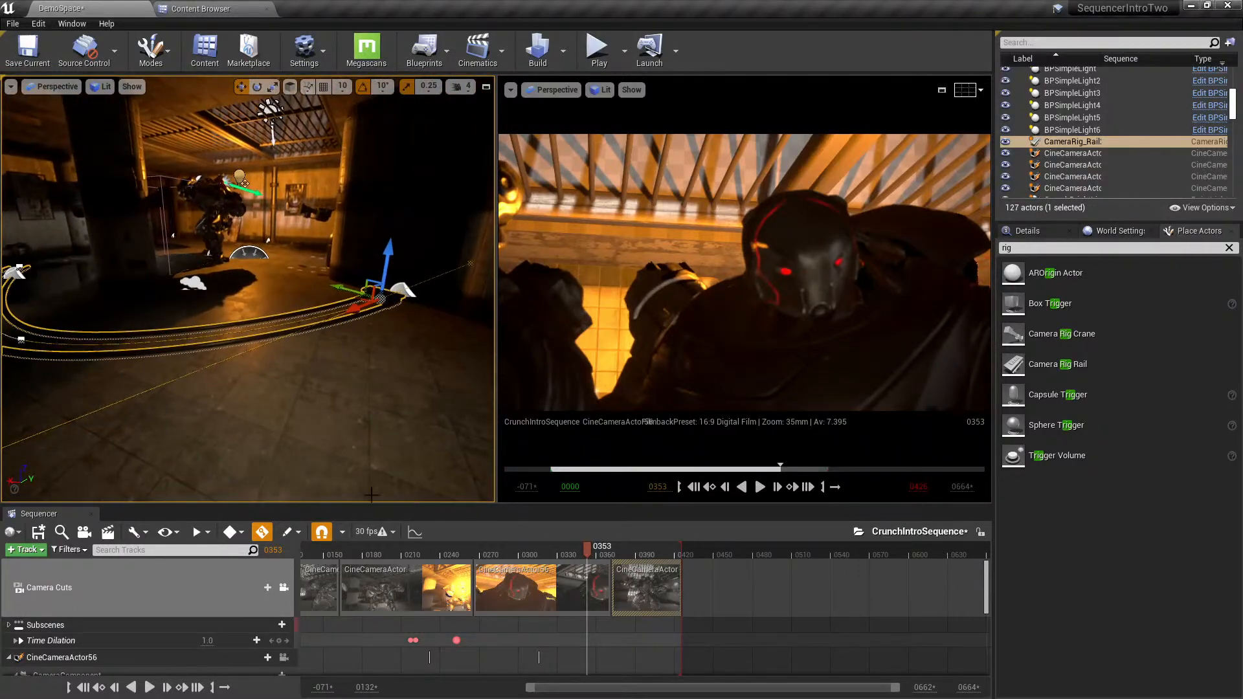
- Collapse the CineCameraActor56 tracks in the sequence and reselect the camera rail
scroll(49, 626, "down", 3)
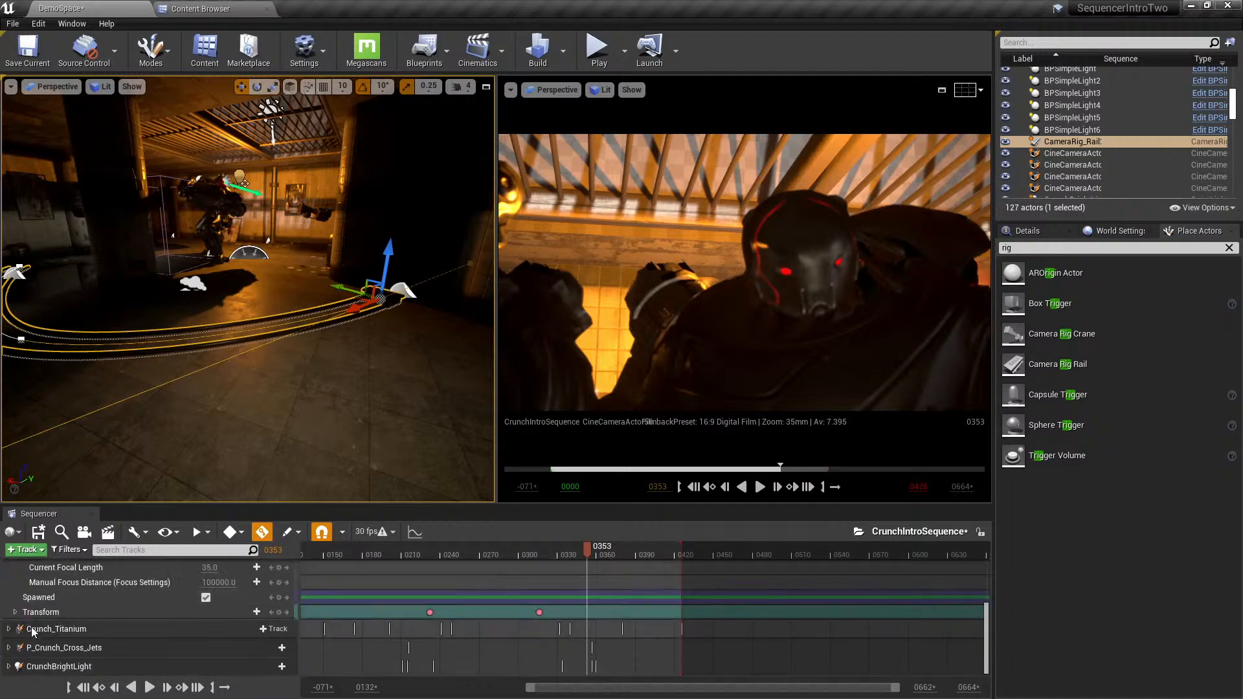
left_click(11, 603)
left_click(9, 602)
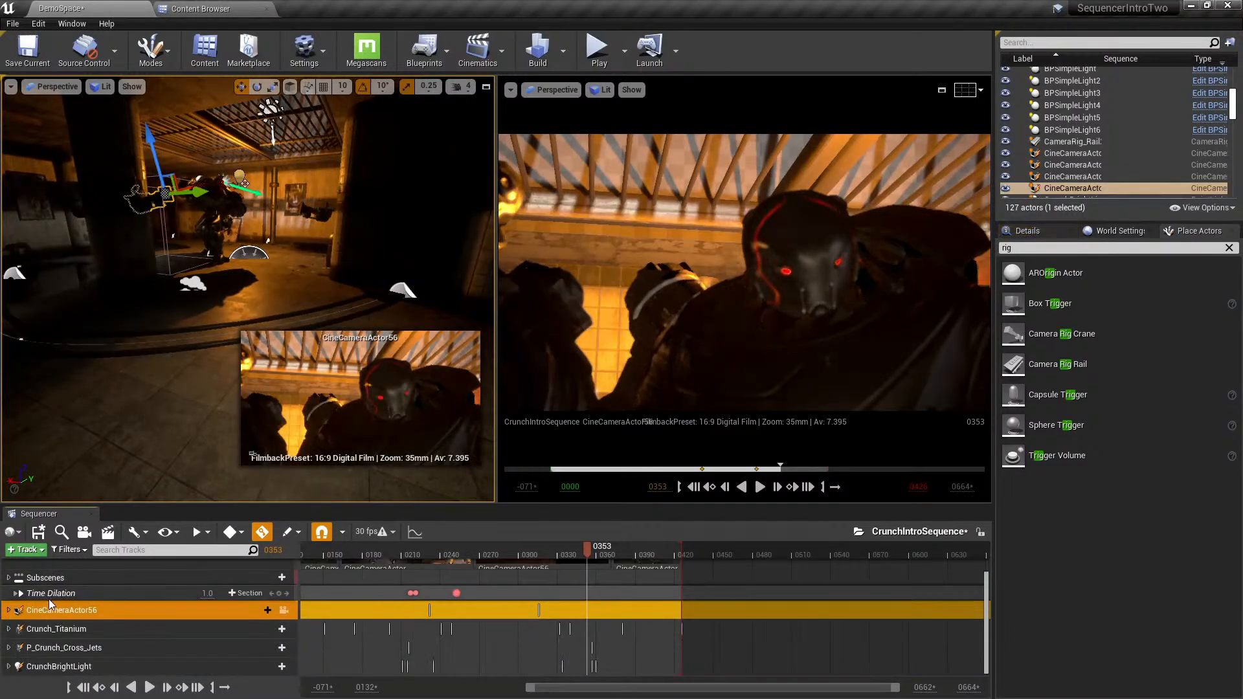
left_click(385, 300)
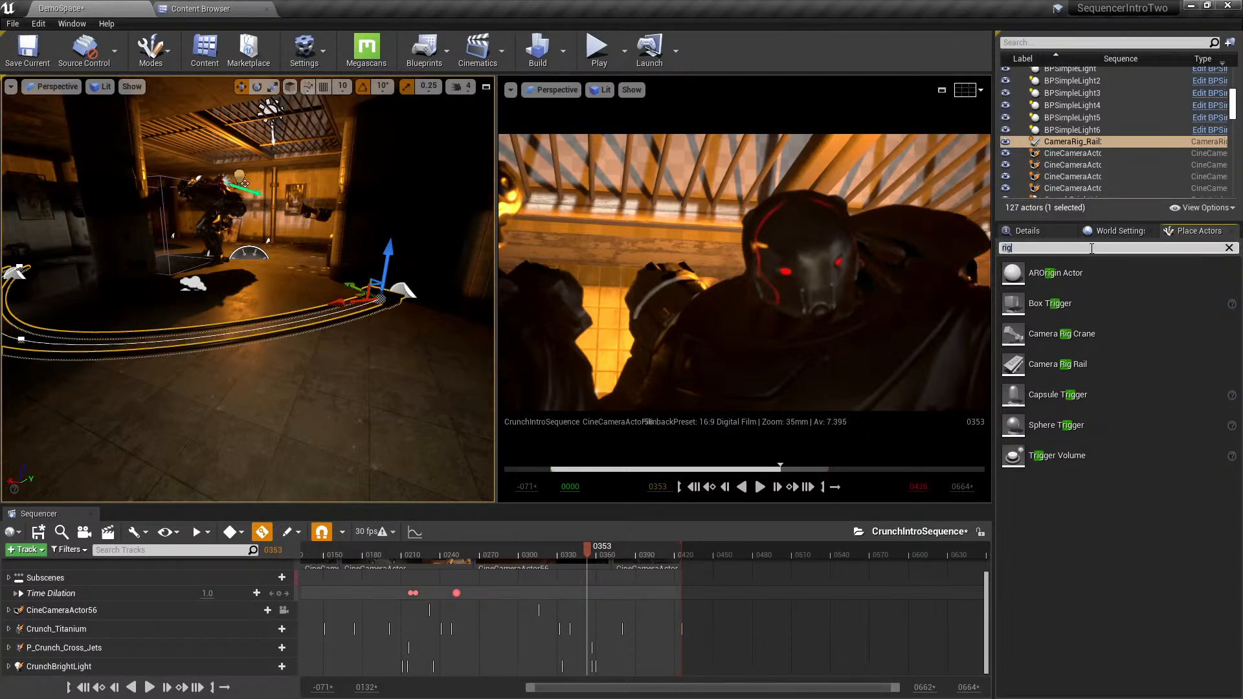
- Search the placeable actors for "camera", place a Cine Camera Actor at the rail's start and raise it above the track
key("BackSpace")
key("BackSpace")
key("BackSpace")
type("camera")
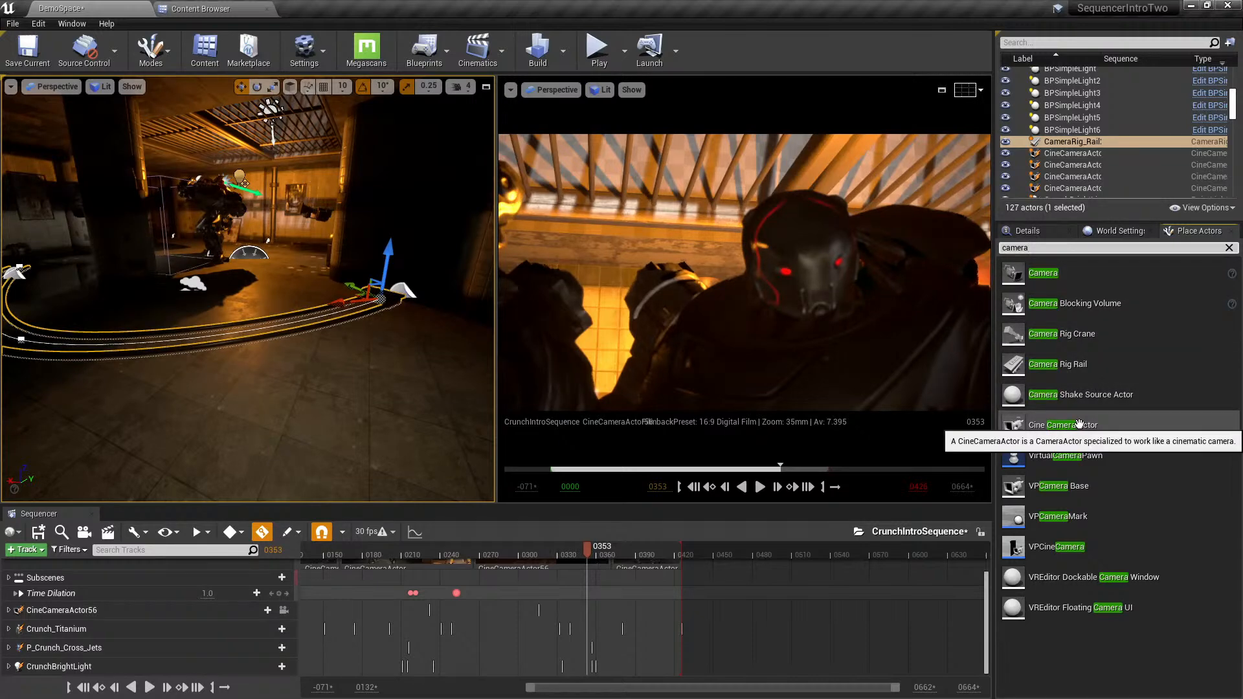
left_click_drag(1077, 424, 361, 298)
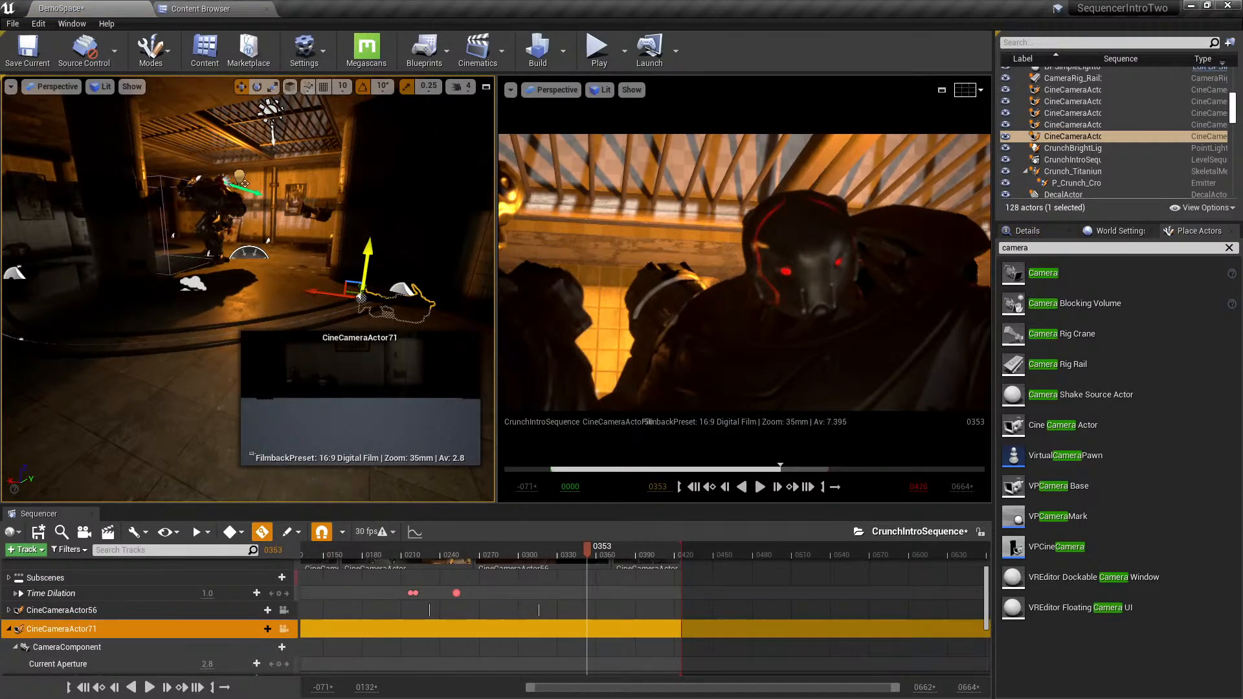
left_click_drag(367, 248, 372, 202)
right_click_drag(244, 183, 266, 291)
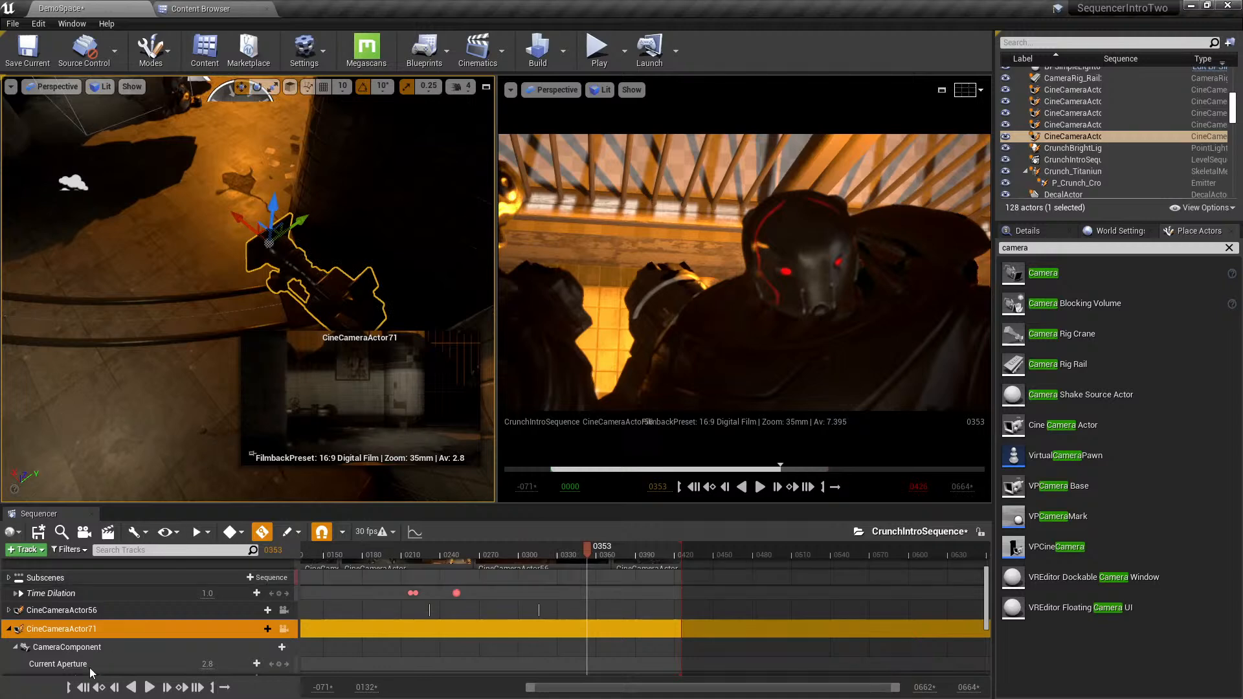
- Pilot CineCameraActor71 in the Cinematic Viewport and bring both the camera and the rail into the free perspective view
scroll(105, 641, "down", 3)
scroll(105, 638, "up", 1)
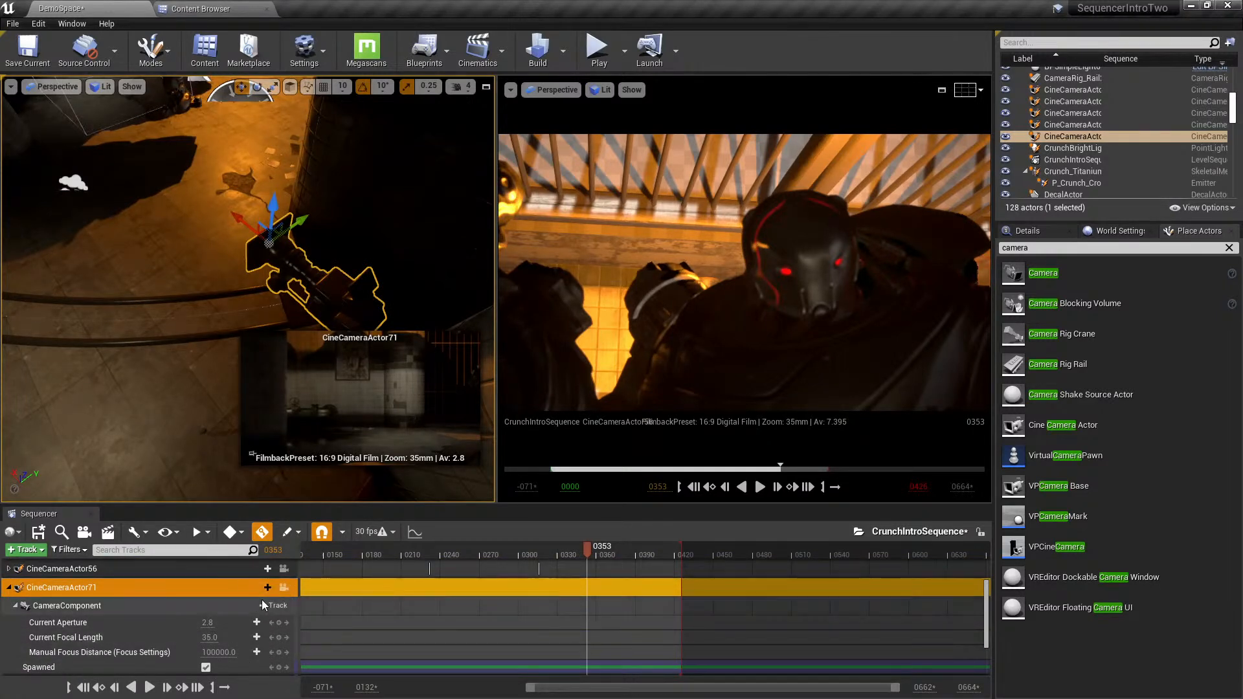
left_click(283, 587)
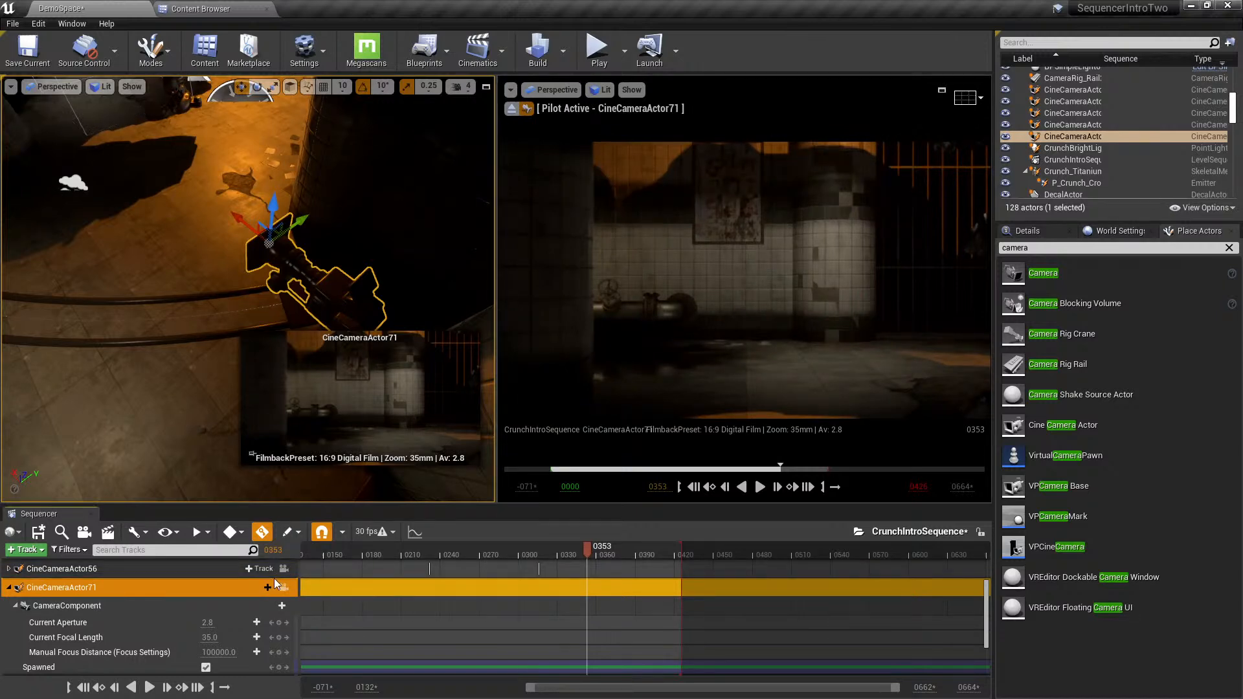
right_click_drag(248, 289, 255, 240)
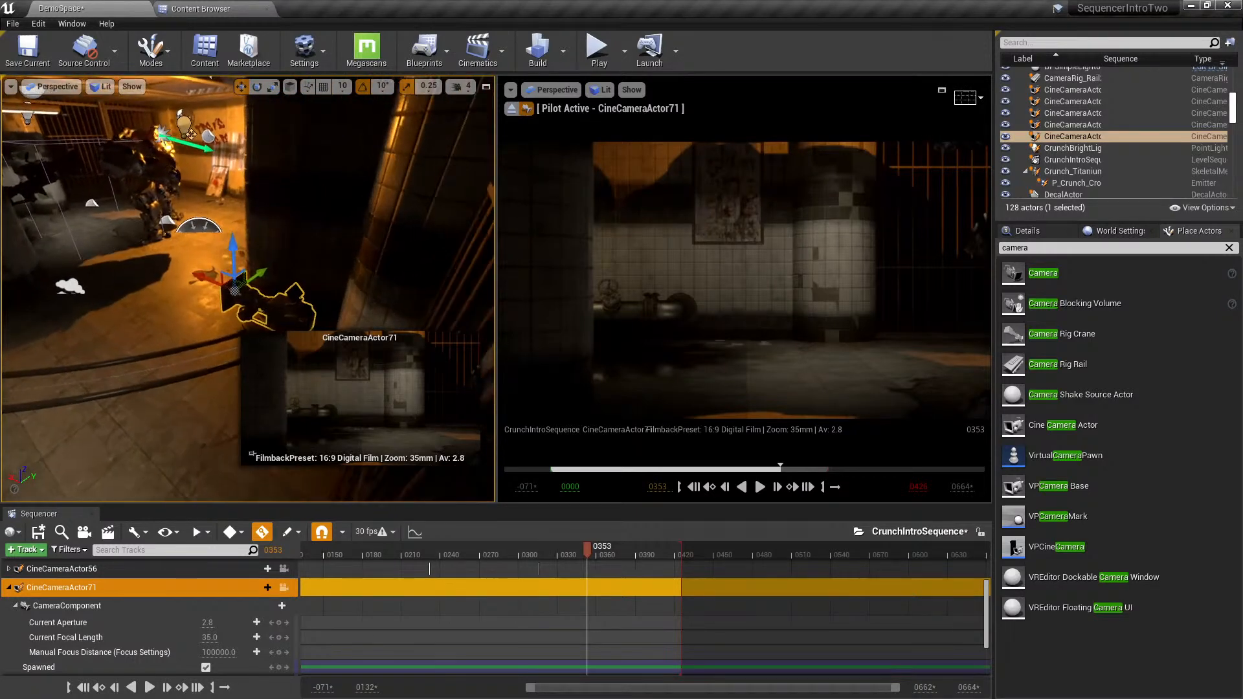
right_click_drag(223, 381, 212, 381)
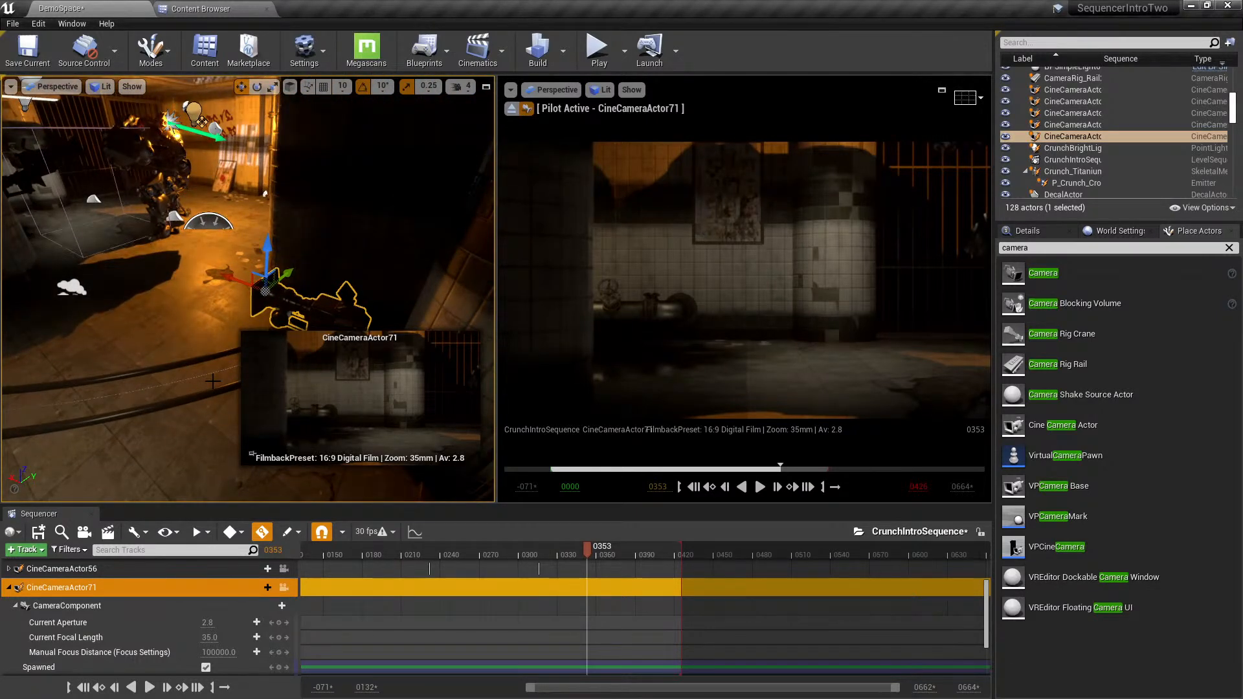
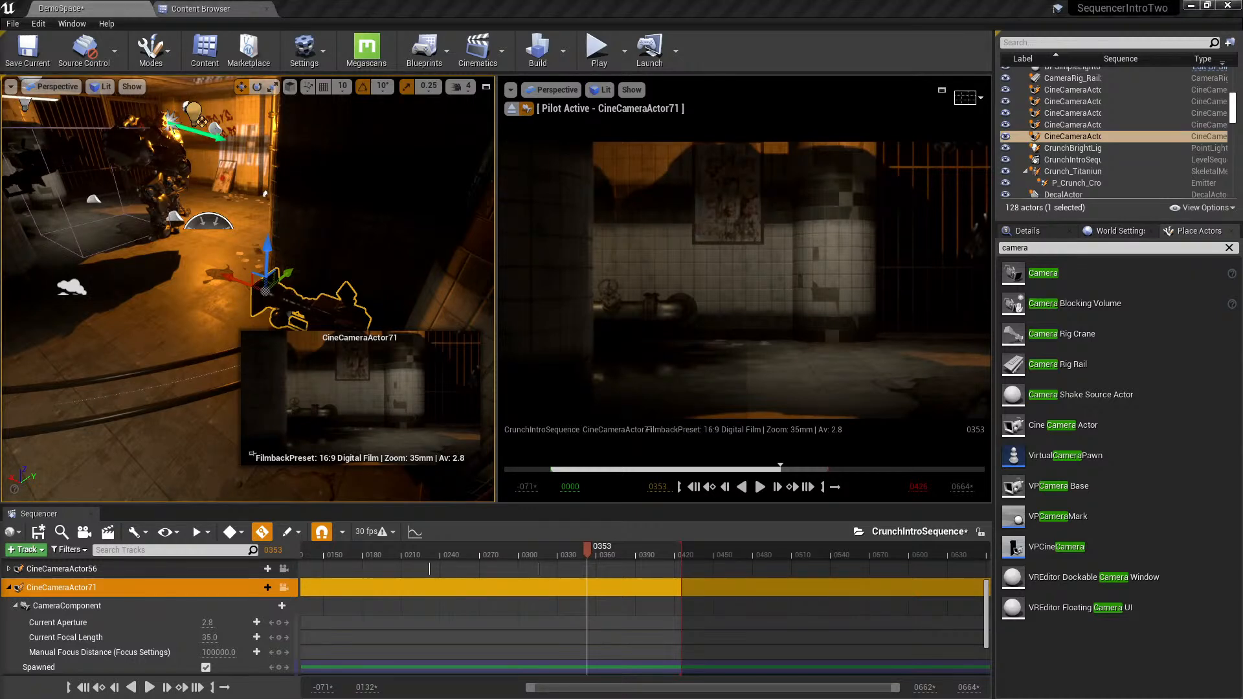
key("alt+Tab")
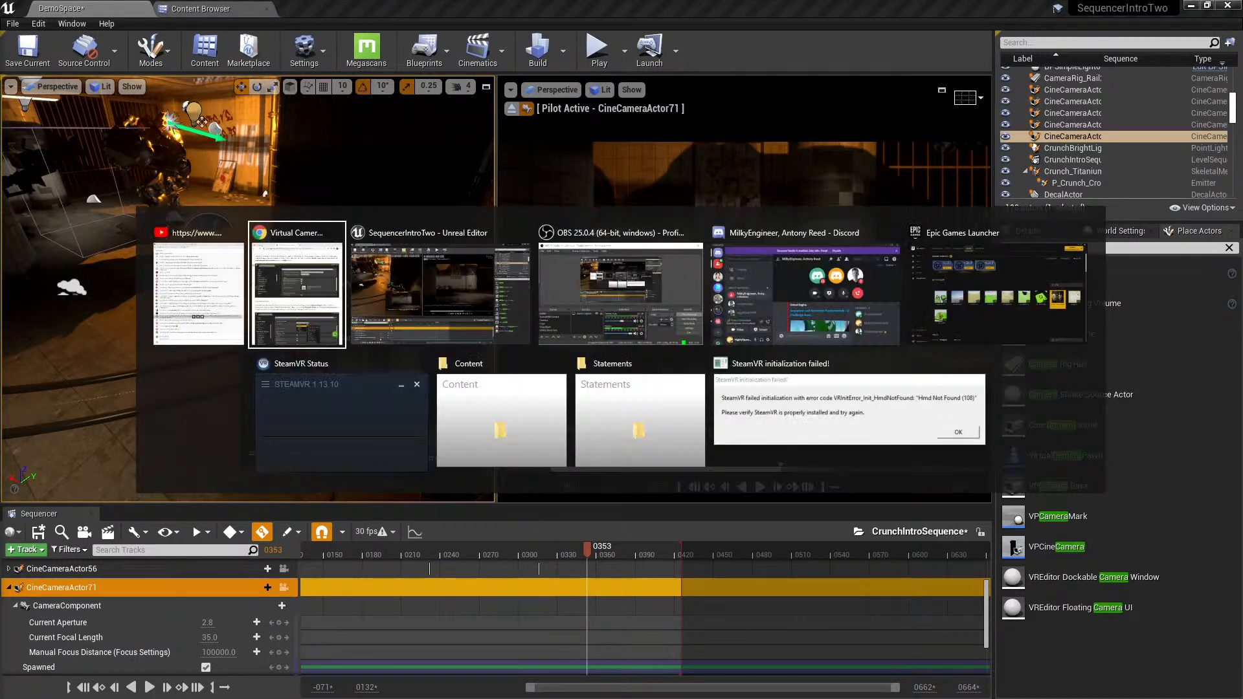
left_click(630, 5)
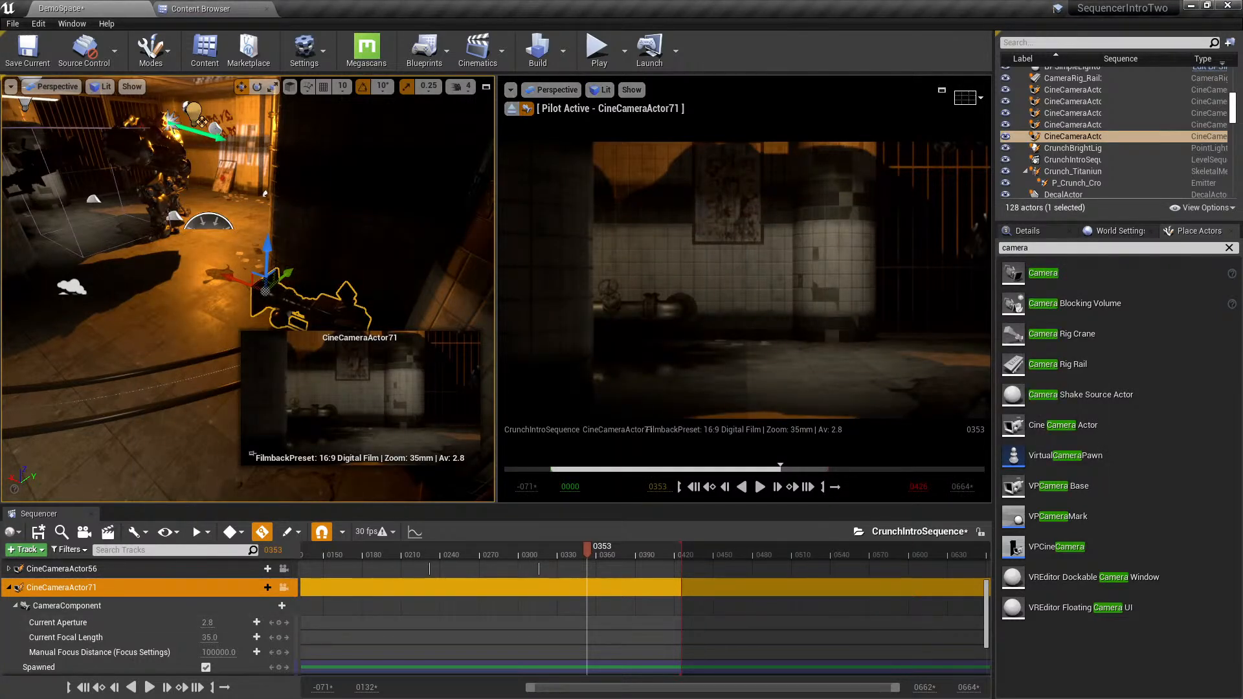
right_click_drag(246, 285, 281, 316)
key("w")
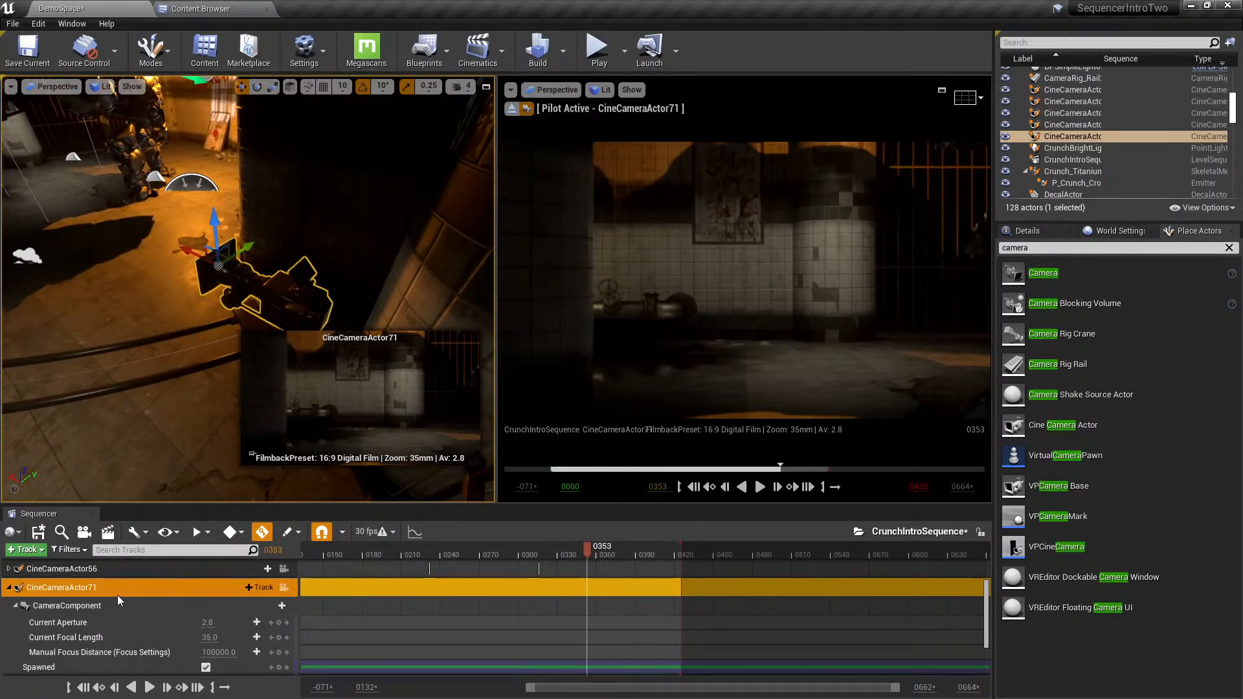
- Add an attach track to CineCameraActor71 with a new binding to CameraRig_Rail2
left_click(259, 587)
mouse_move(291, 357)
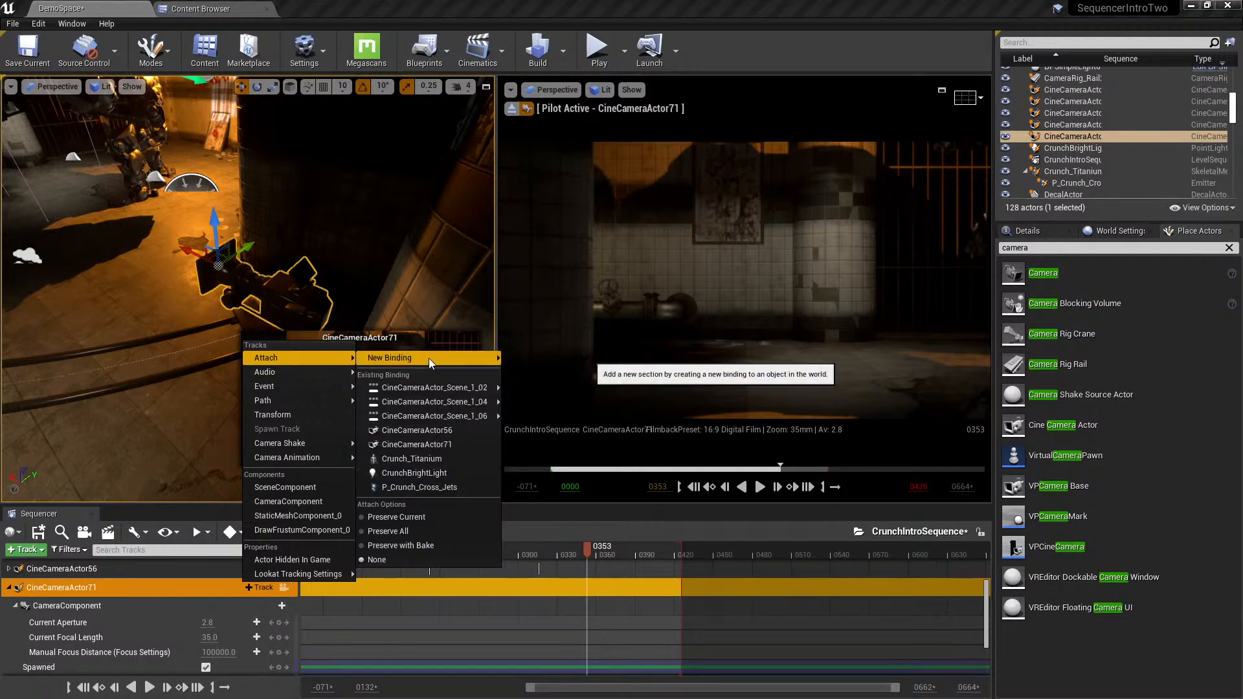
mouse_move(428, 358)
type("rail")
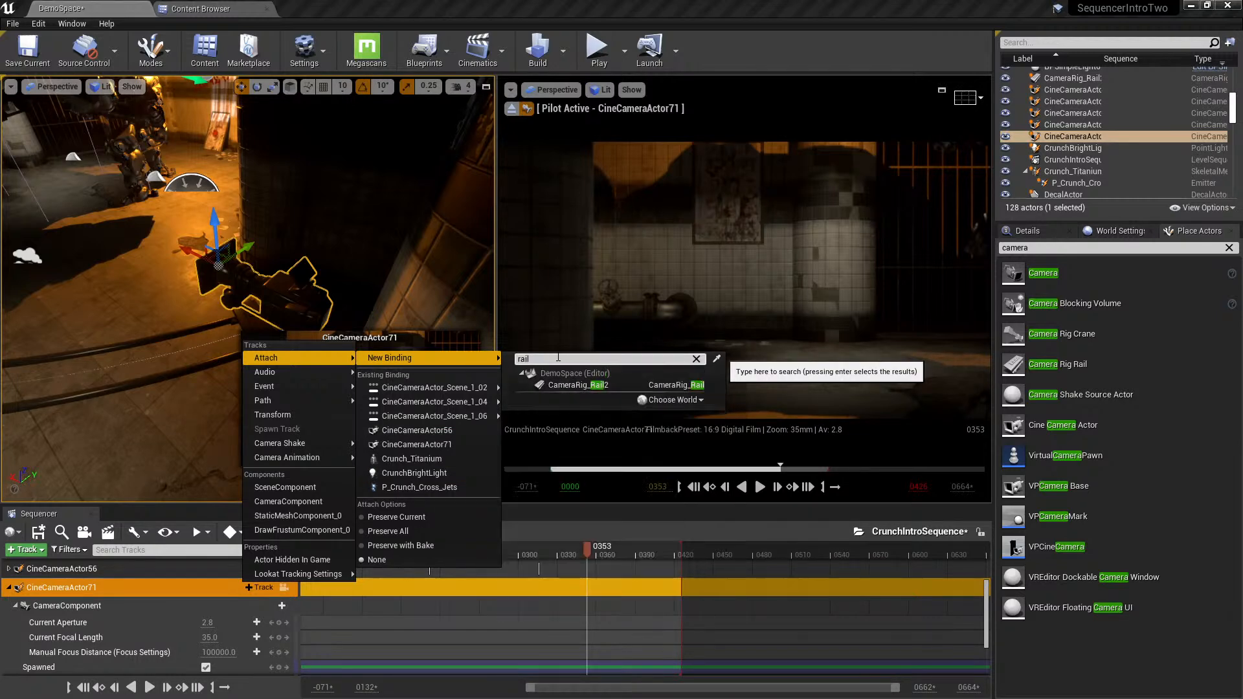
left_click(565, 385)
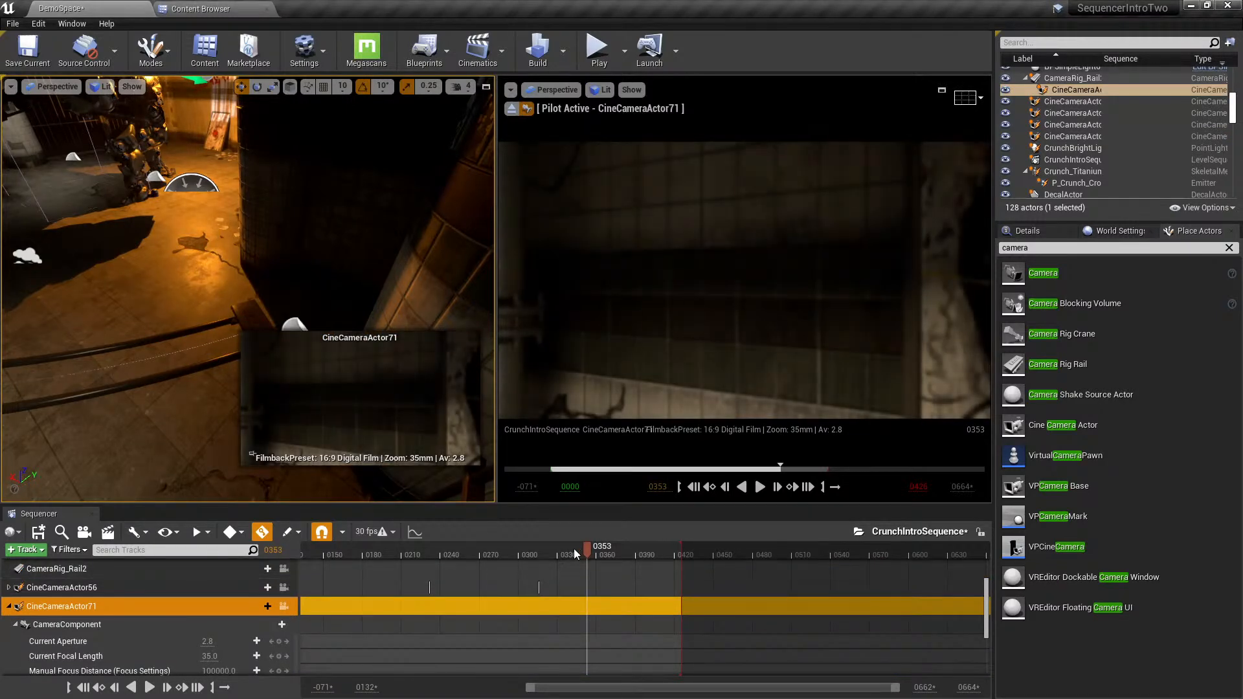
- Extend the start of CineCameraActor71's CameraRig_Rail2 attach section back to frame 0202
left_click_drag(589, 548, 561, 551)
left_click(87, 623)
left_click(83, 611)
scroll(169, 619, "down", 4)
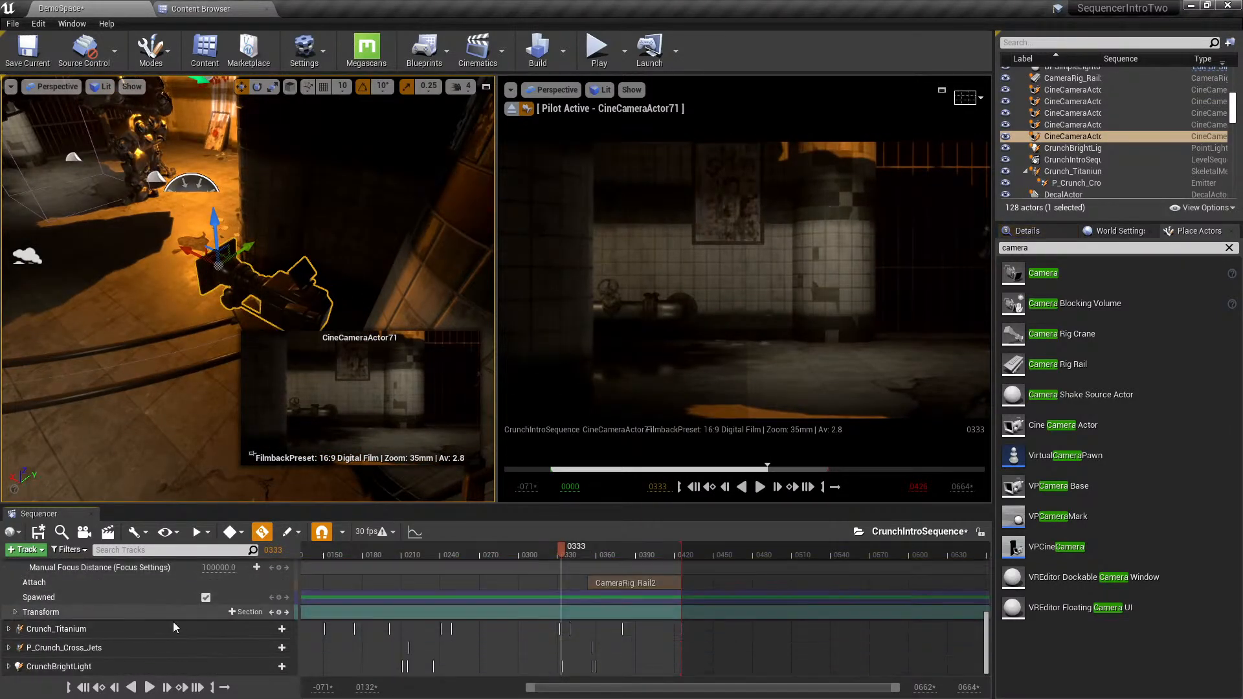
scroll(188, 621, "up", 1)
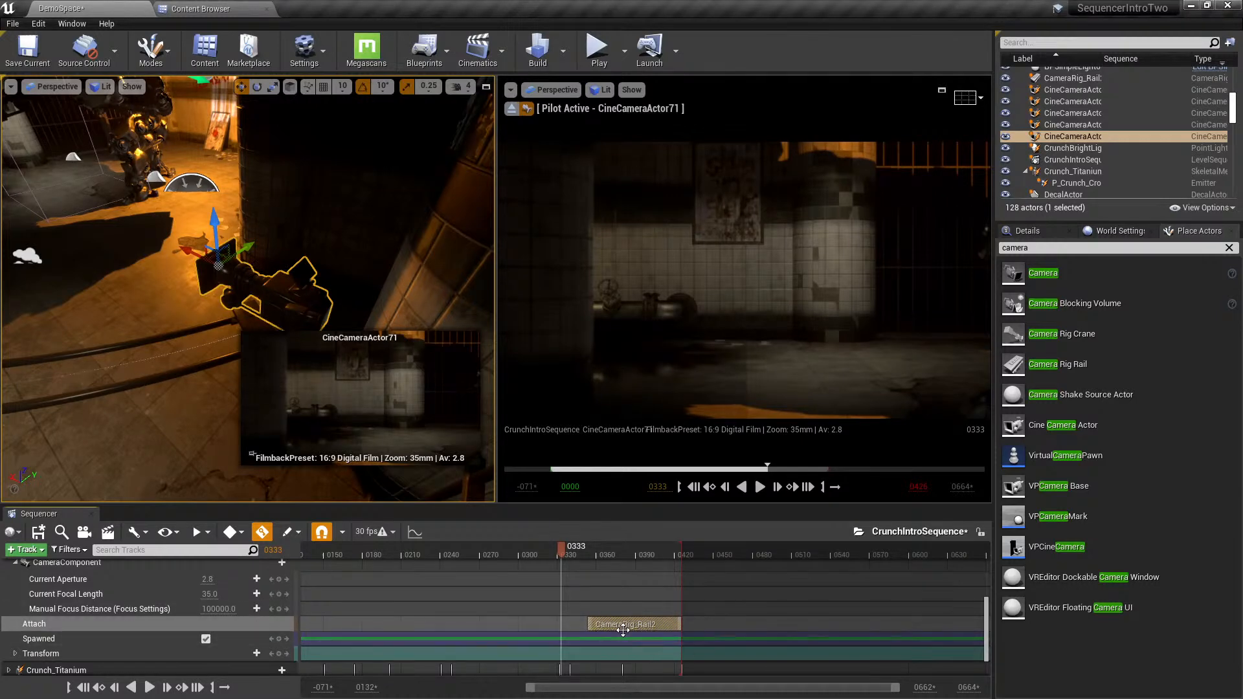
left_click_drag(587, 625, 394, 625)
left_click_drag(595, 692, 464, 691)
- Set the attach section's attachment location, rotation and scale rules to Snap to Target
right_click(676, 625)
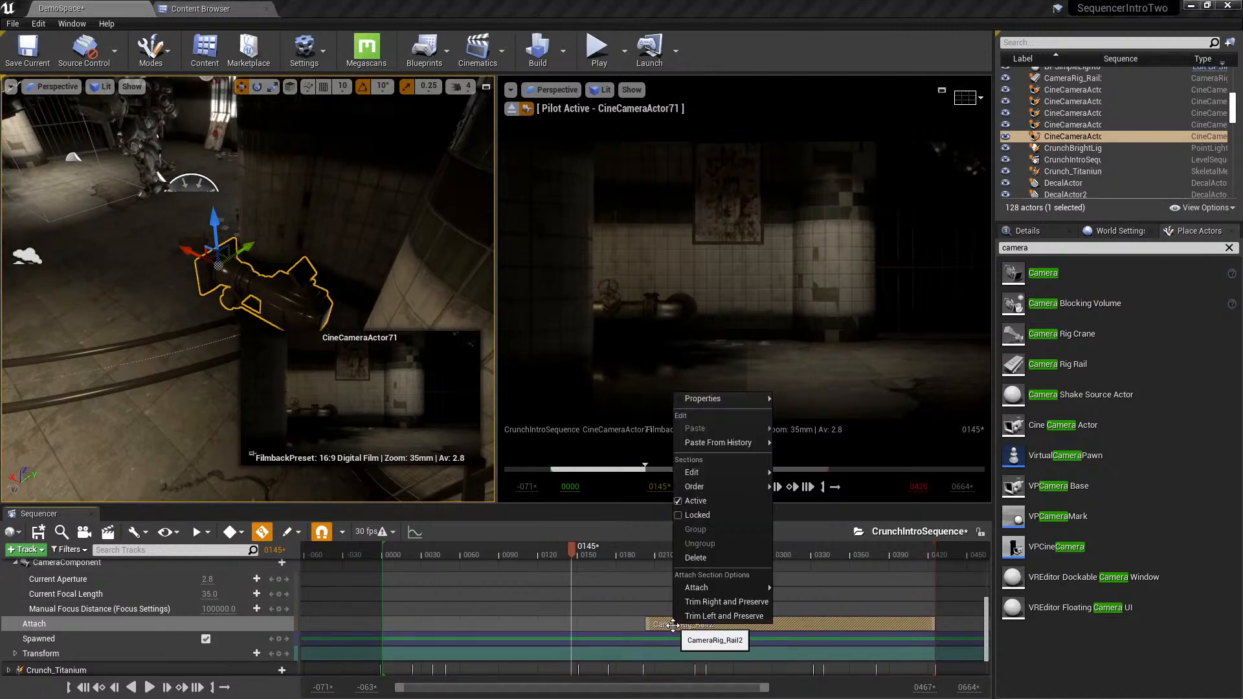
mouse_move(751, 404)
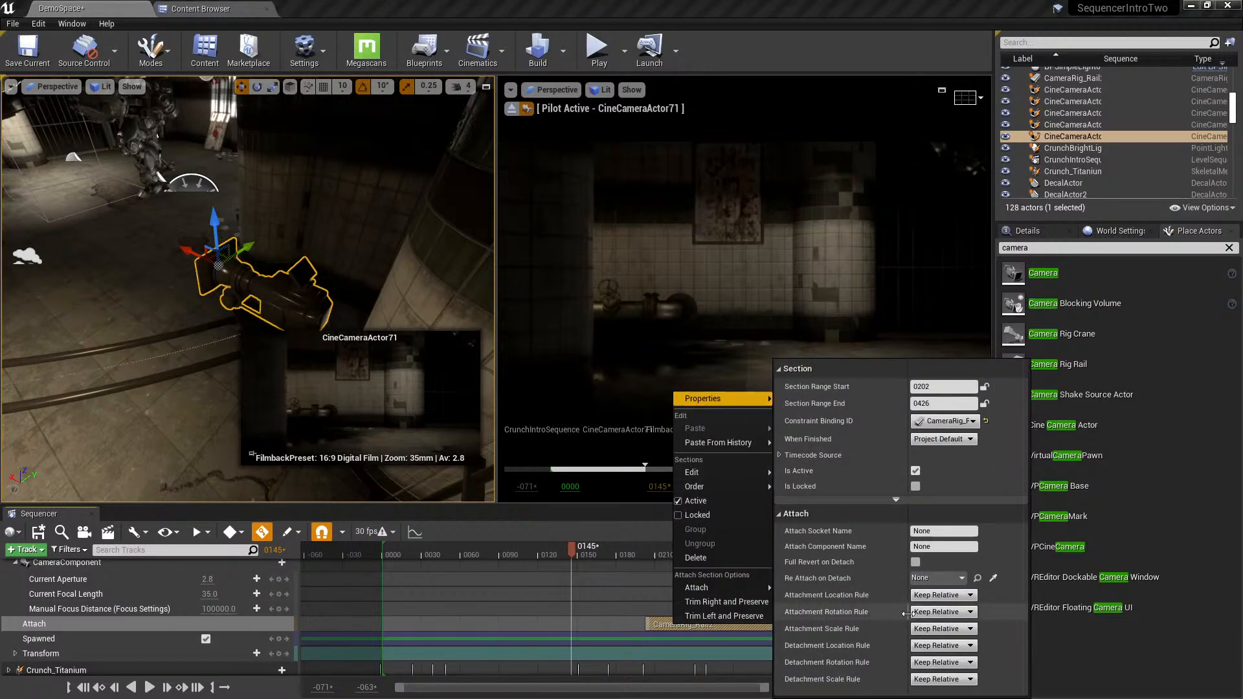
left_click(943, 595)
left_click(935, 623)
left_click(944, 612)
left_click(950, 640)
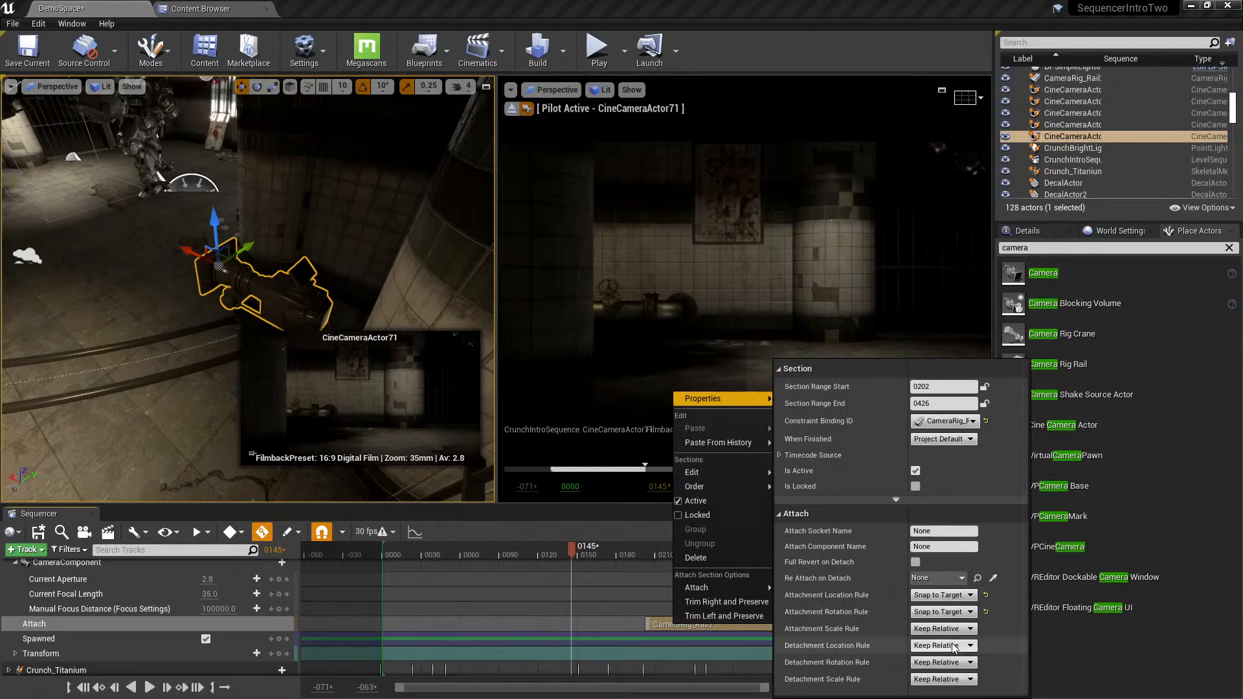
left_click(935, 657)
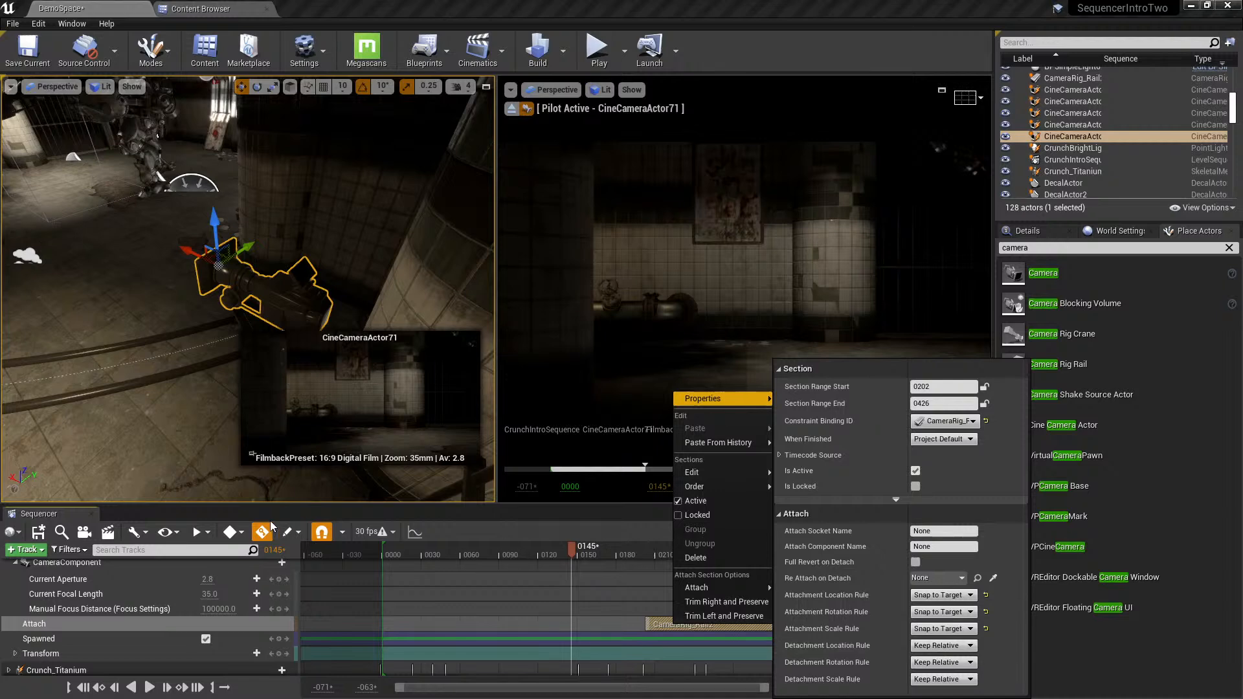
left_click(724, 5)
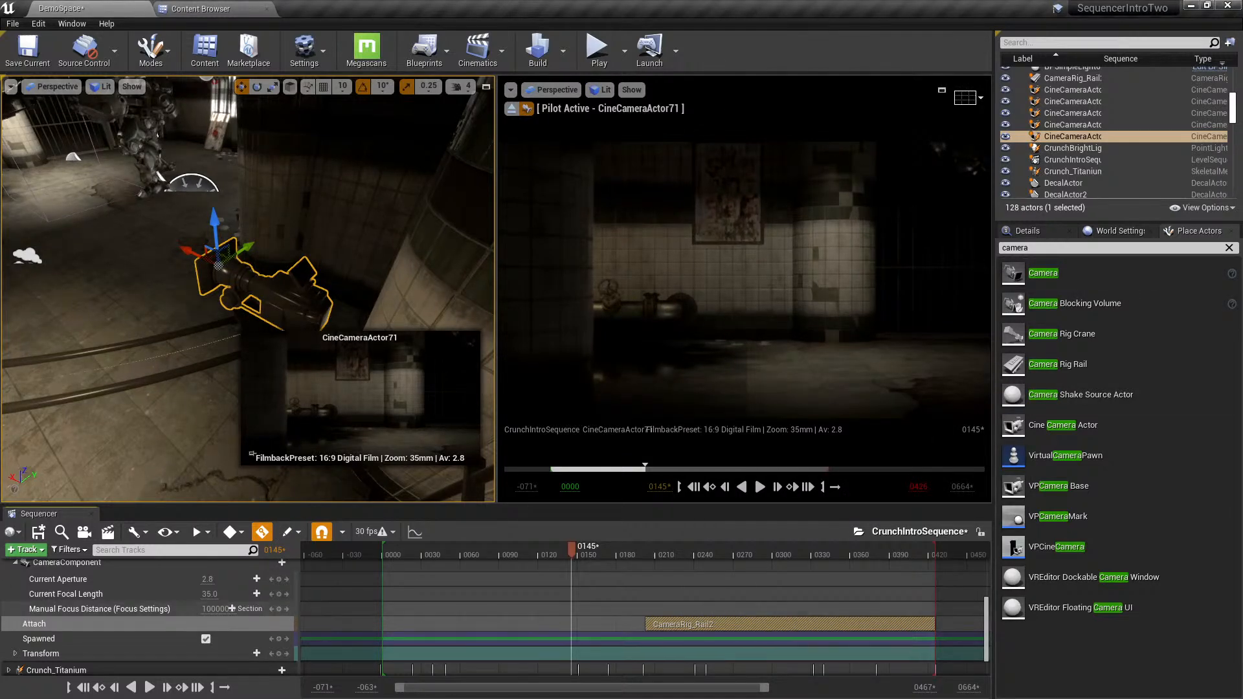
- Select CineCameraActor71 in the sequence and reset its location to 0, 0, 0 in its details
left_click(66, 626)
scroll(112, 614, "up", 2)
left_click(99, 605)
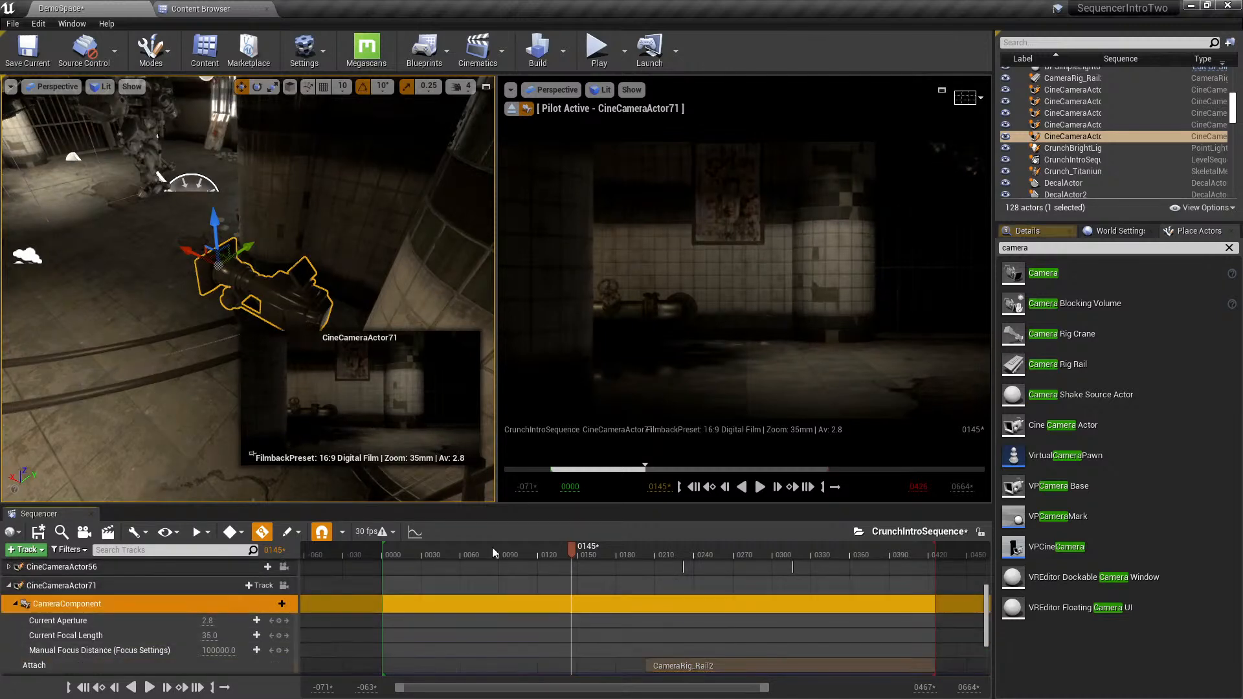
left_click(95, 589)
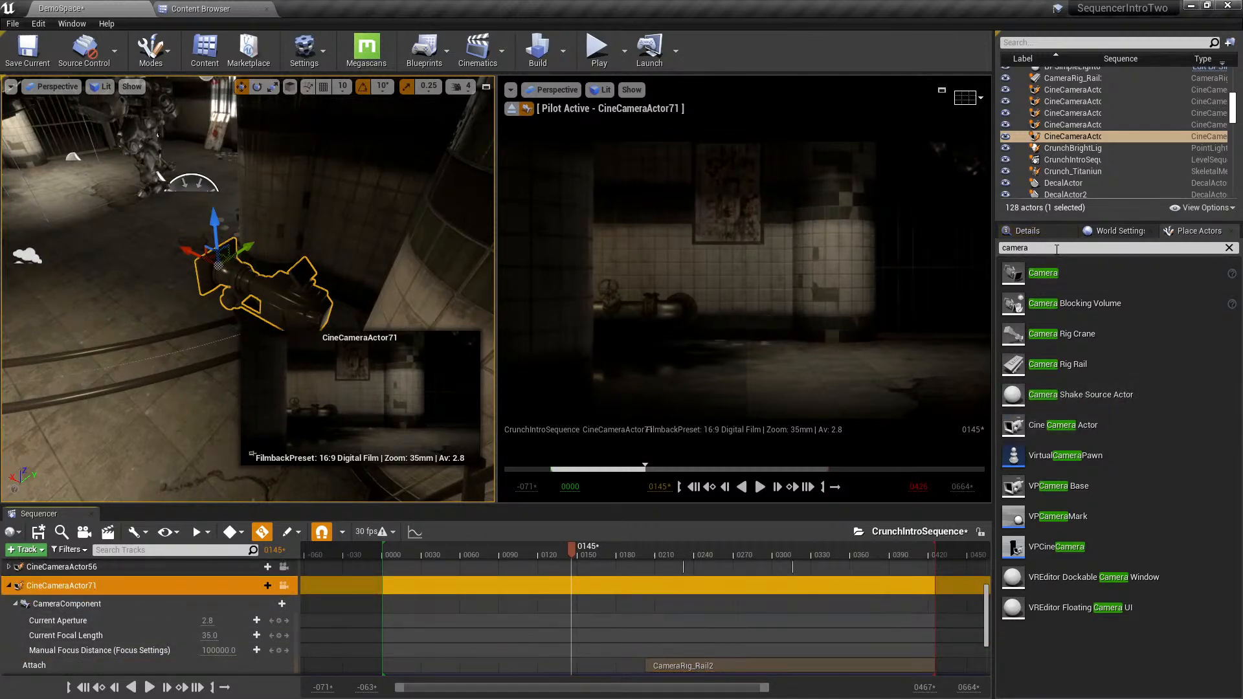
left_click(1029, 232)
left_click(1223, 372)
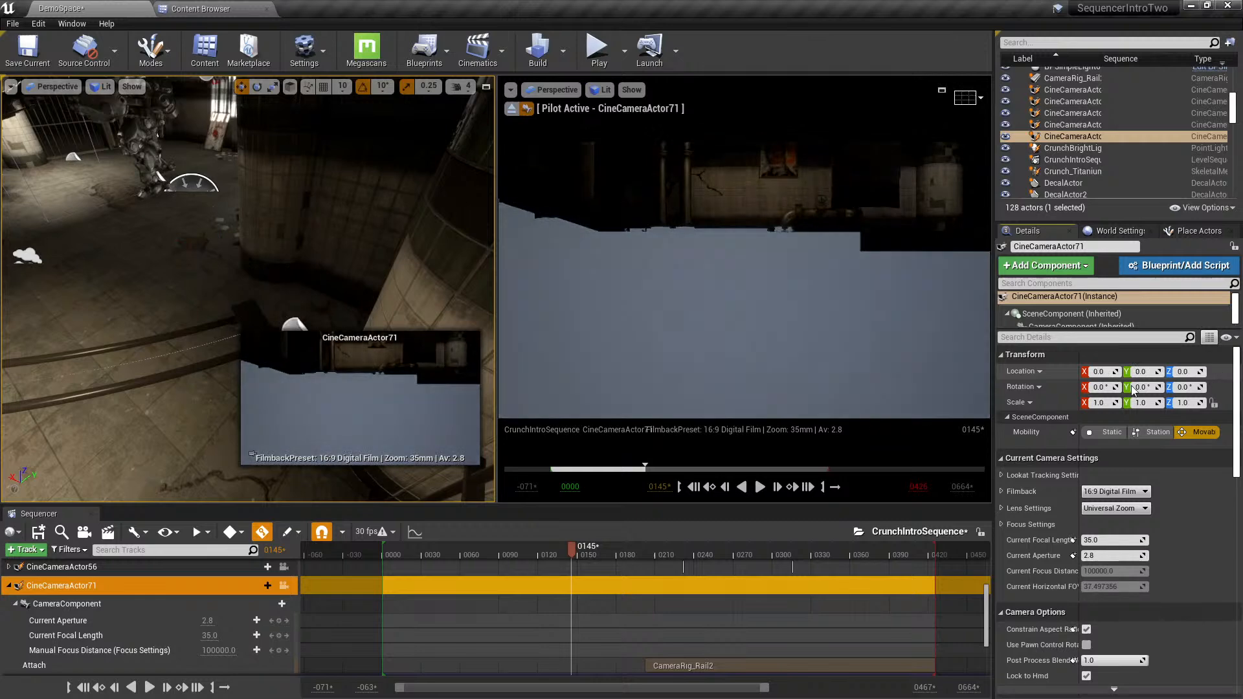
- Move to a frame within the attach section and raise CineCameraActor71 about 114 units above the rail
left_click_drag(624, 555, 661, 563)
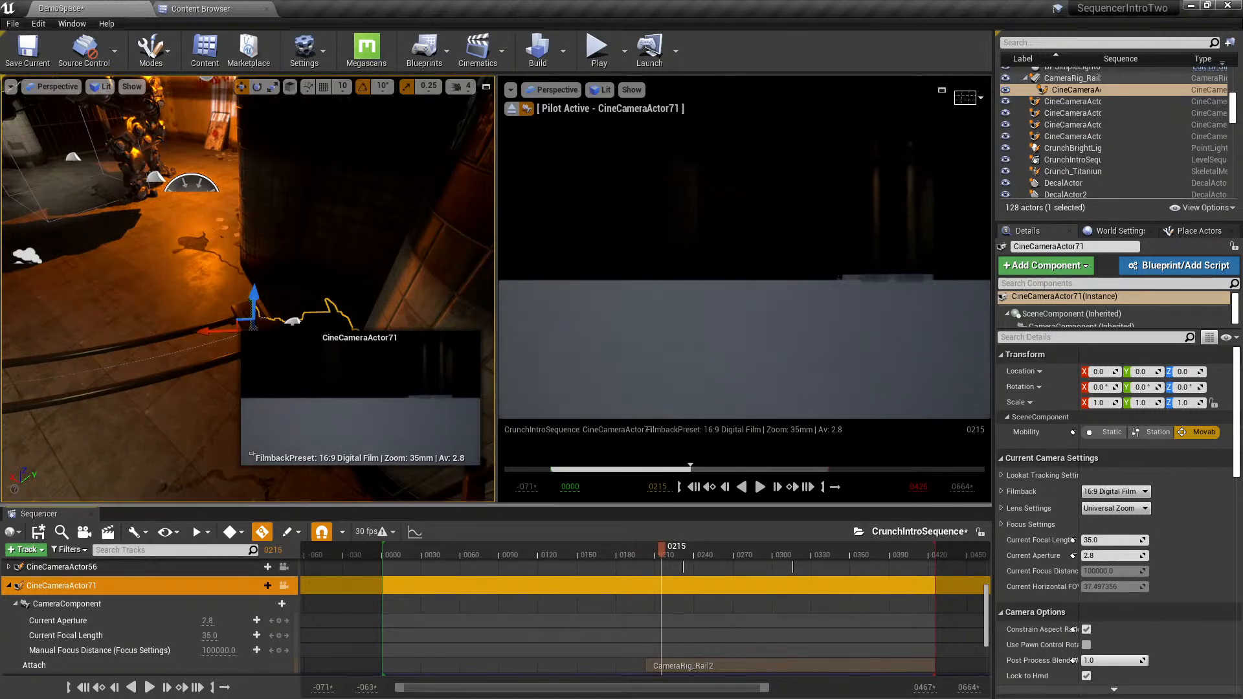
left_click_drag(254, 299, 221, 154)
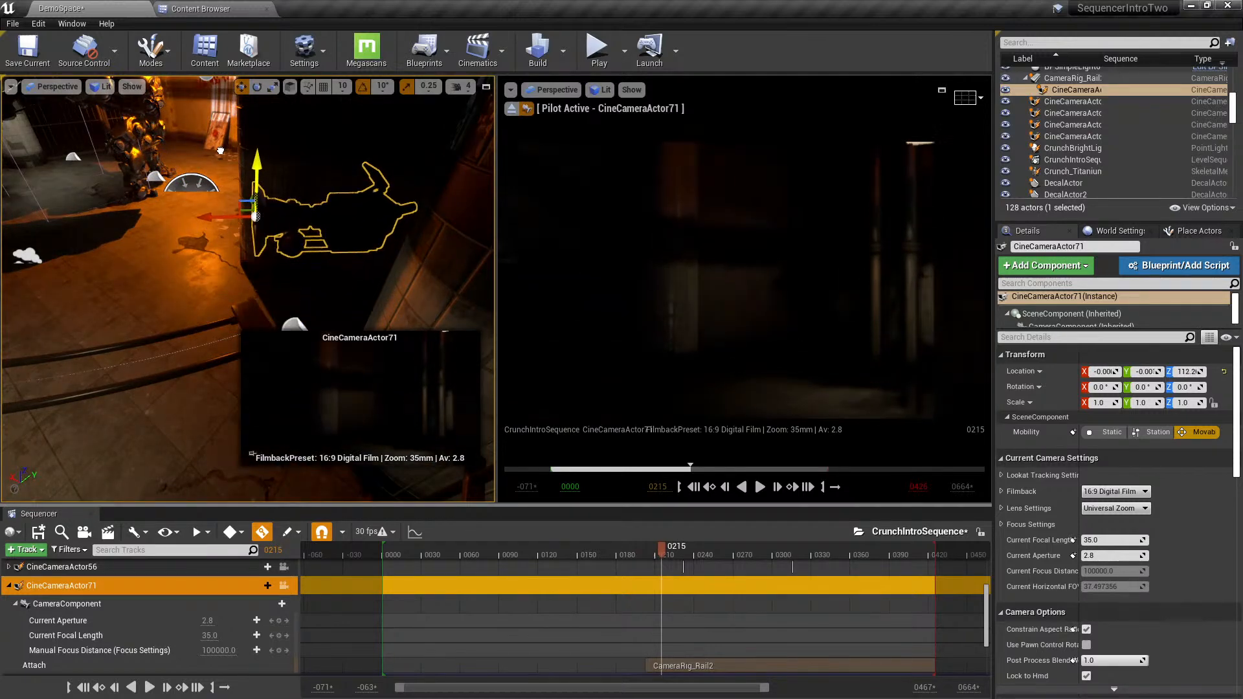
left_click_drag(682, 551, 650, 561)
mouse_move(255, 216)
left_mouse_down("alt")
mouse_move(233, 217)
mouse_move(269, 219)
left_mouse_up("alt")
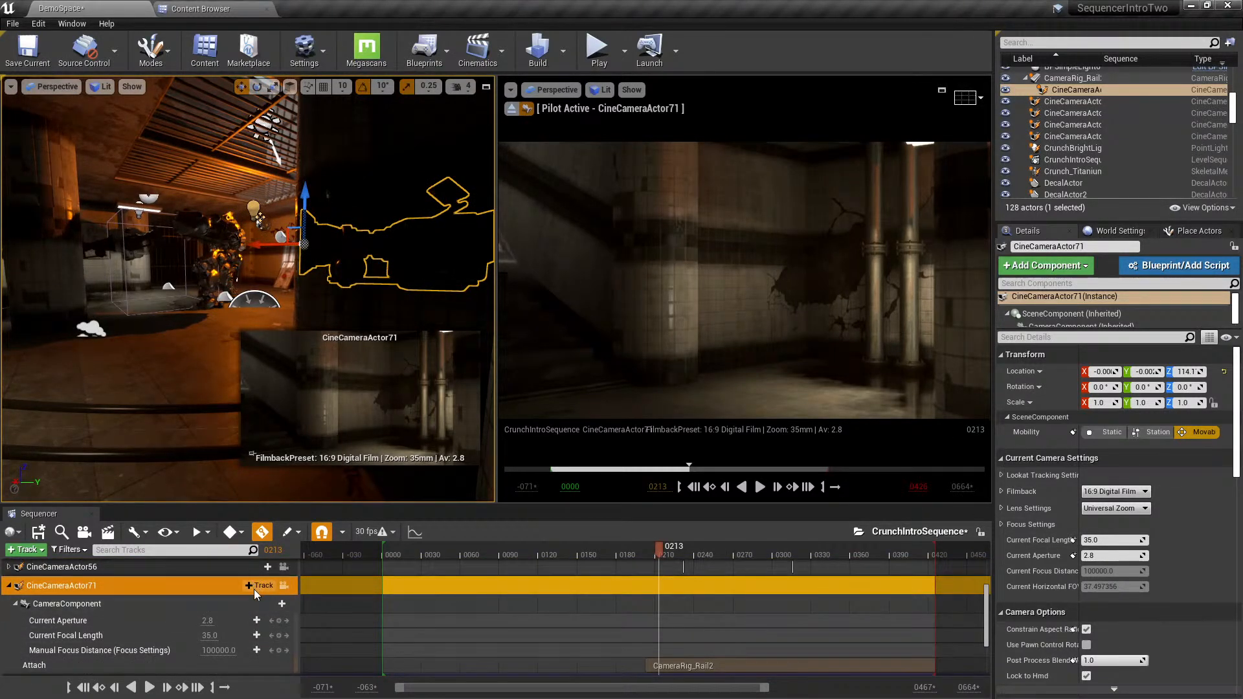
- Add an Actor to Track look-at tracking property track to CineCameraActor71
left_click(259, 585)
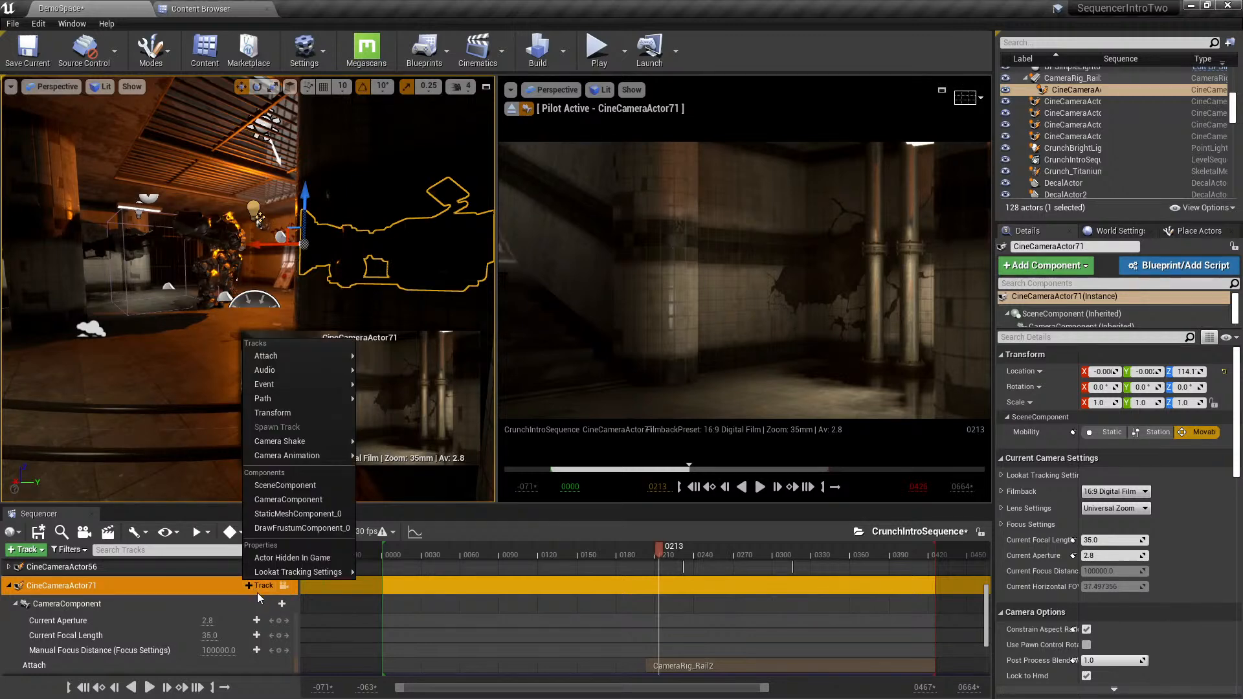
mouse_move(299, 355)
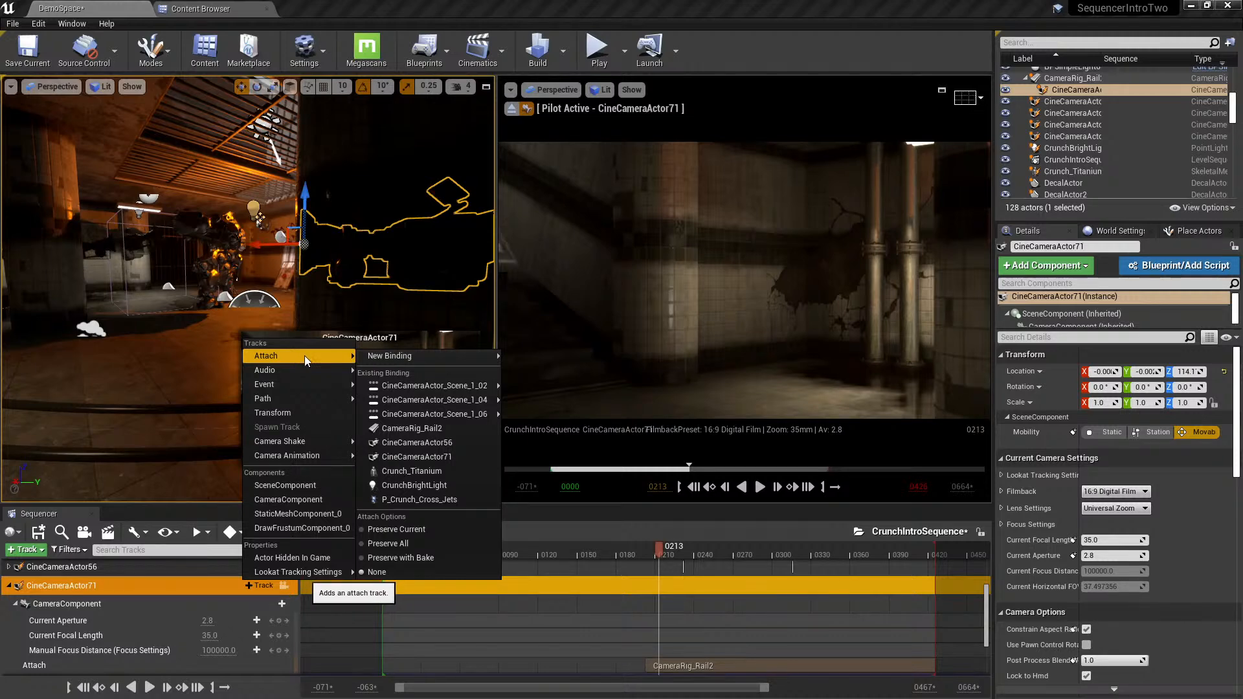
mouse_move(296, 568)
mouse_move(386, 572)
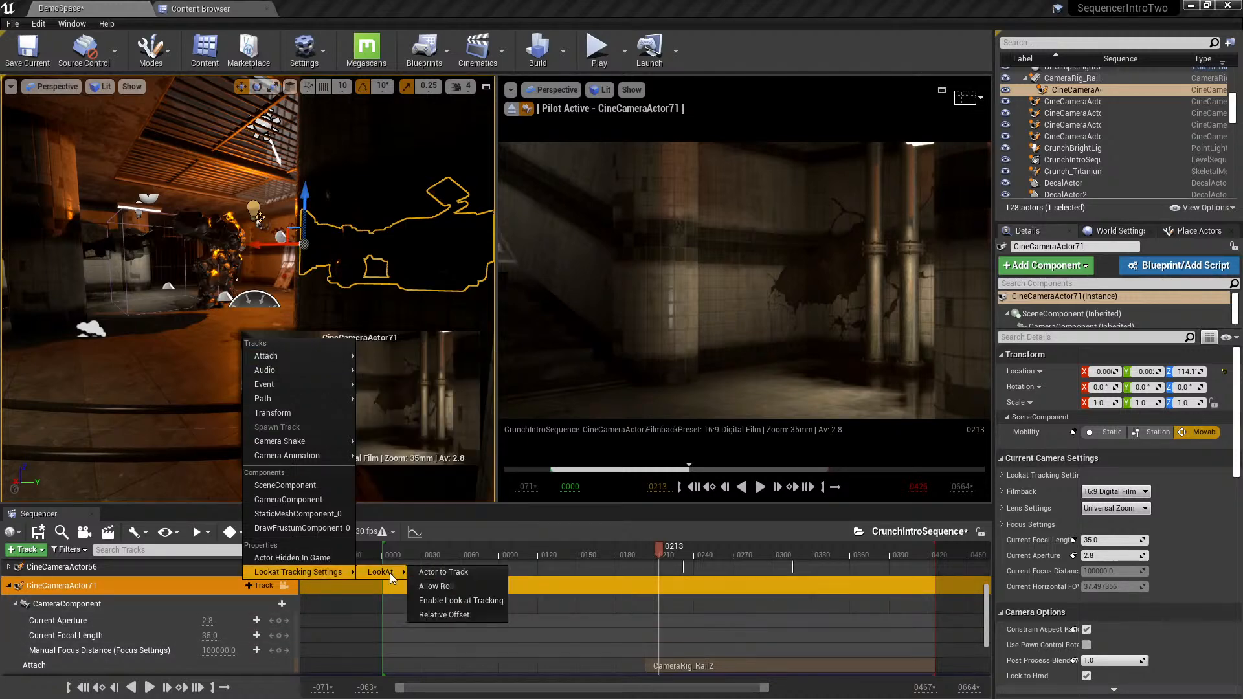
left_click(464, 576)
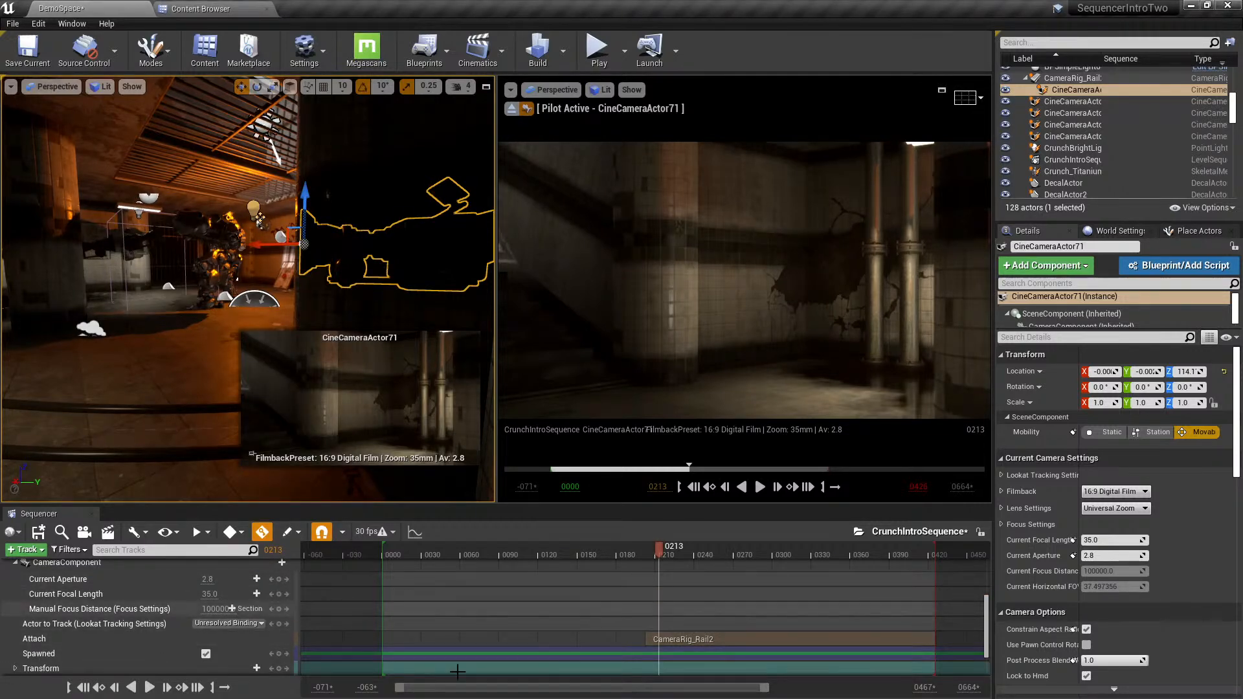
- Move the Actor to Track key to frame 0186 and set its target to Crunch_Titanium's head bone
left_click(659, 624)
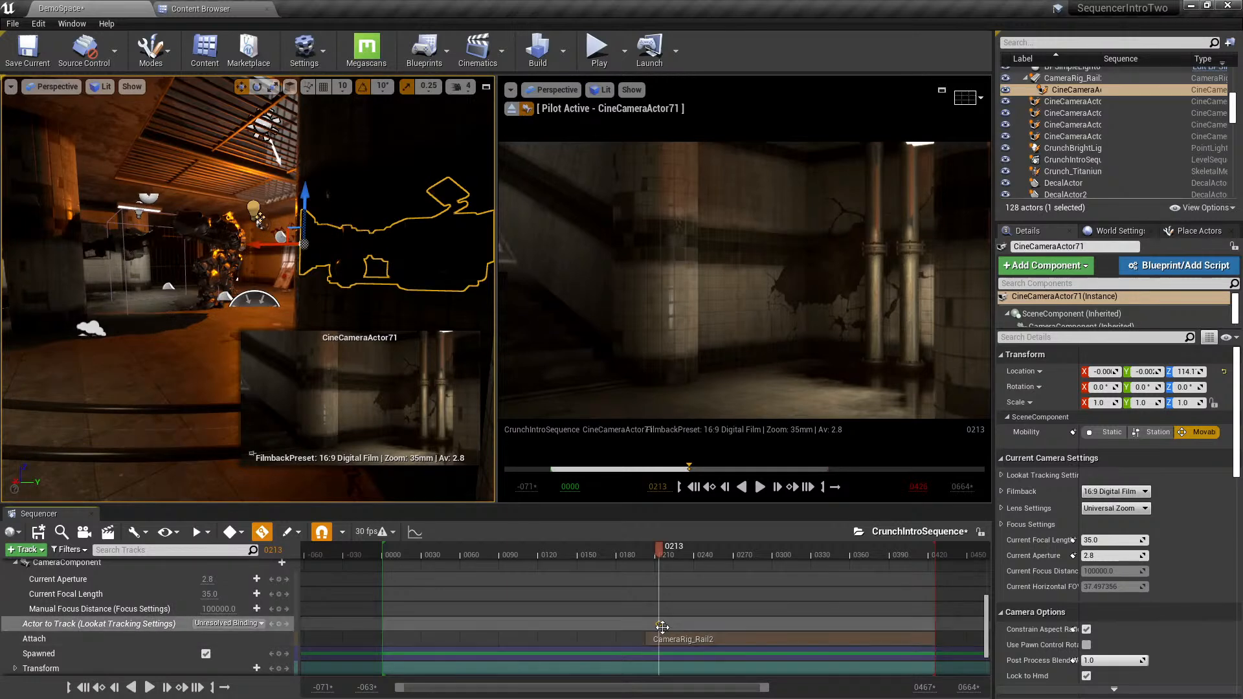
left_click_drag(639, 626, 623, 625)
left_click(228, 623)
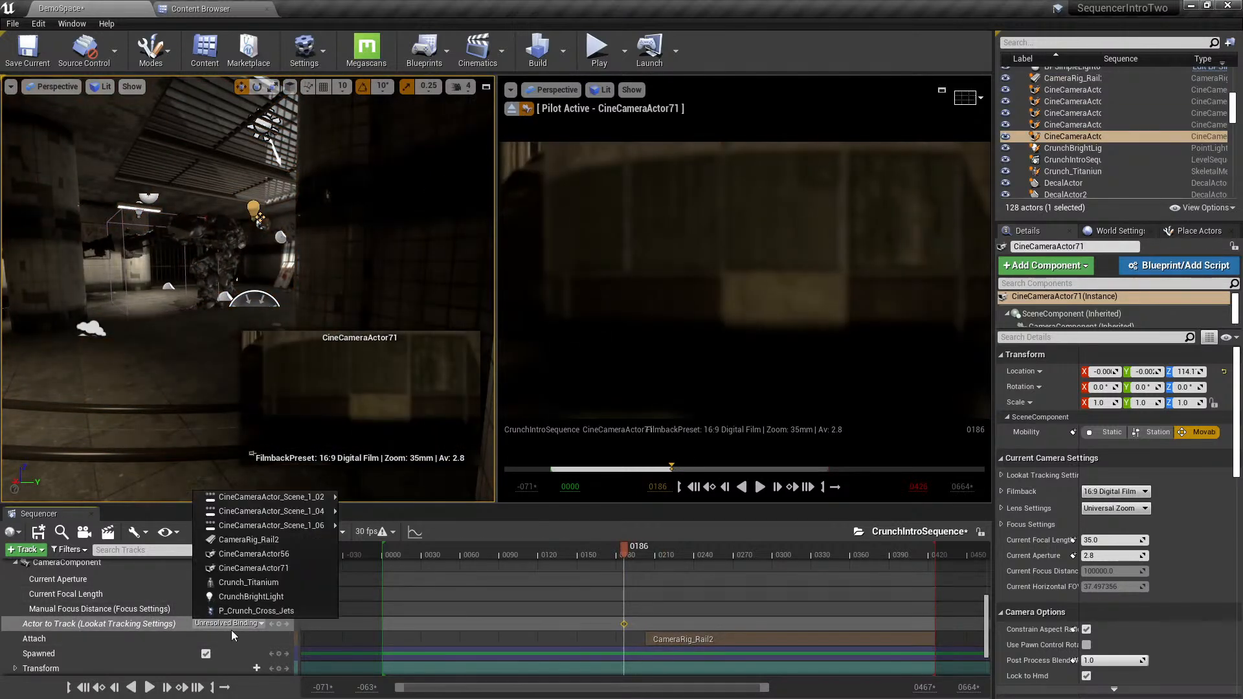
mouse_move(287, 526)
left_click(266, 584)
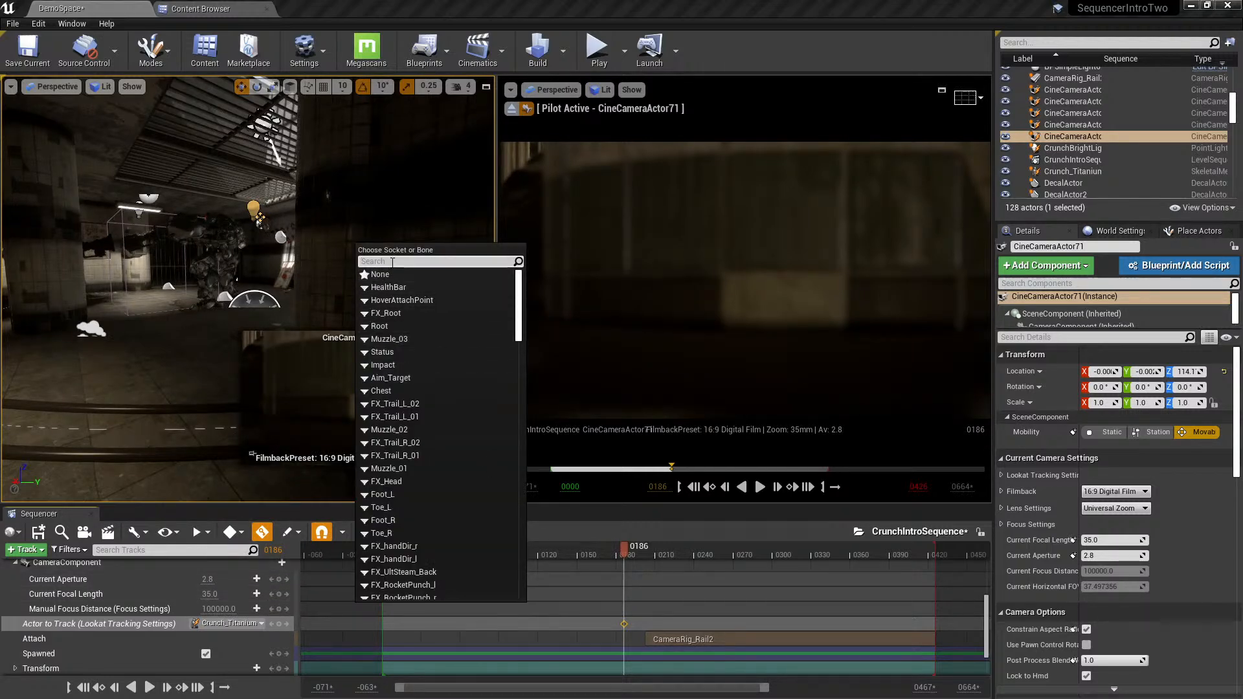
type("head")
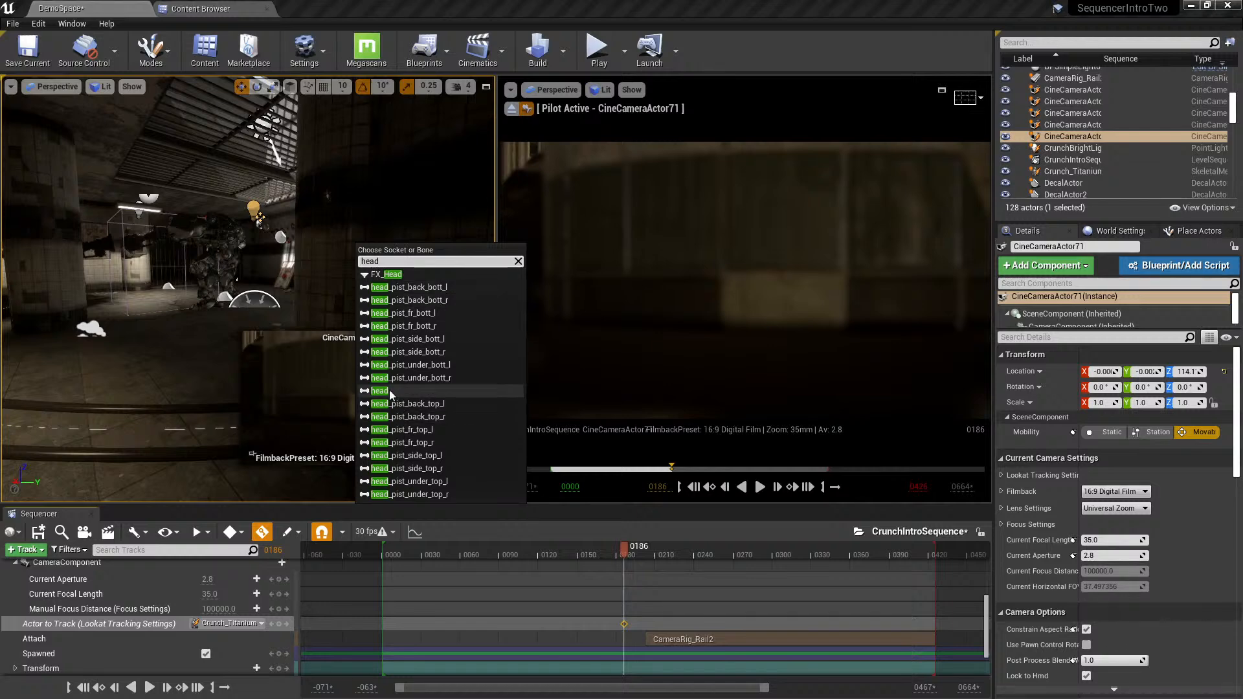
left_click(380, 390)
- Enable look-at tracking in CineCameraActor71's Lookat Tracking Settings
left_click_drag(577, 561, 732, 567)
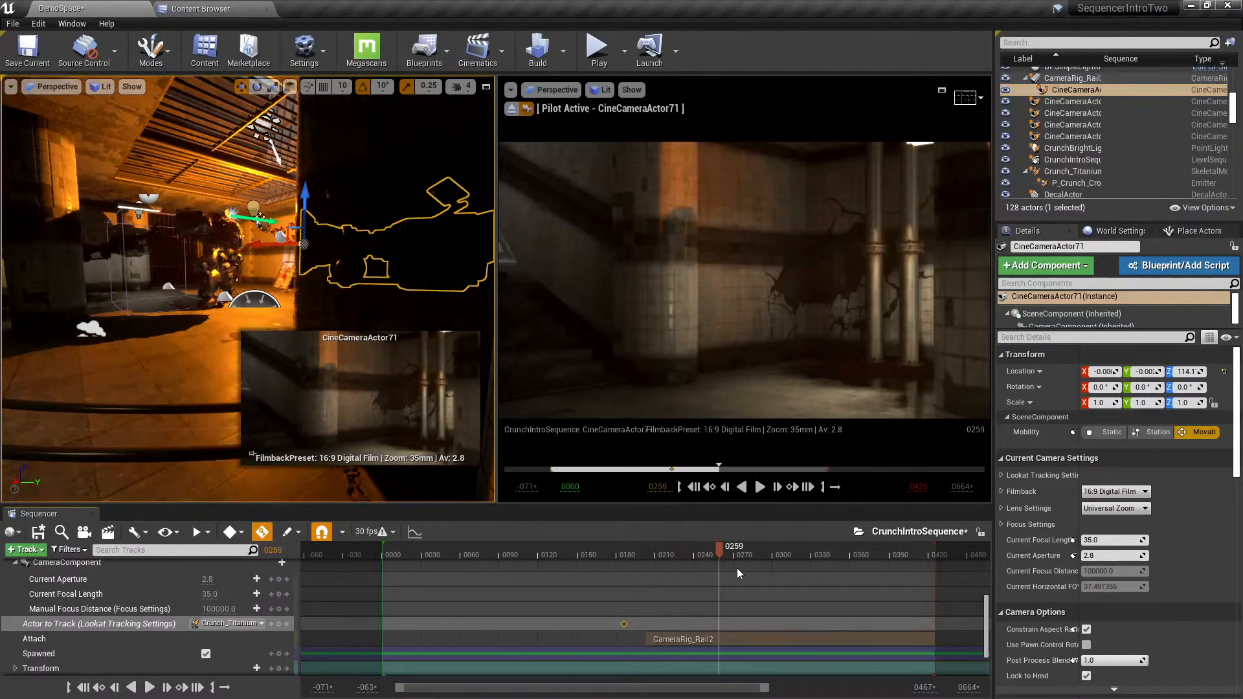
scroll(1074, 569, "down", 2)
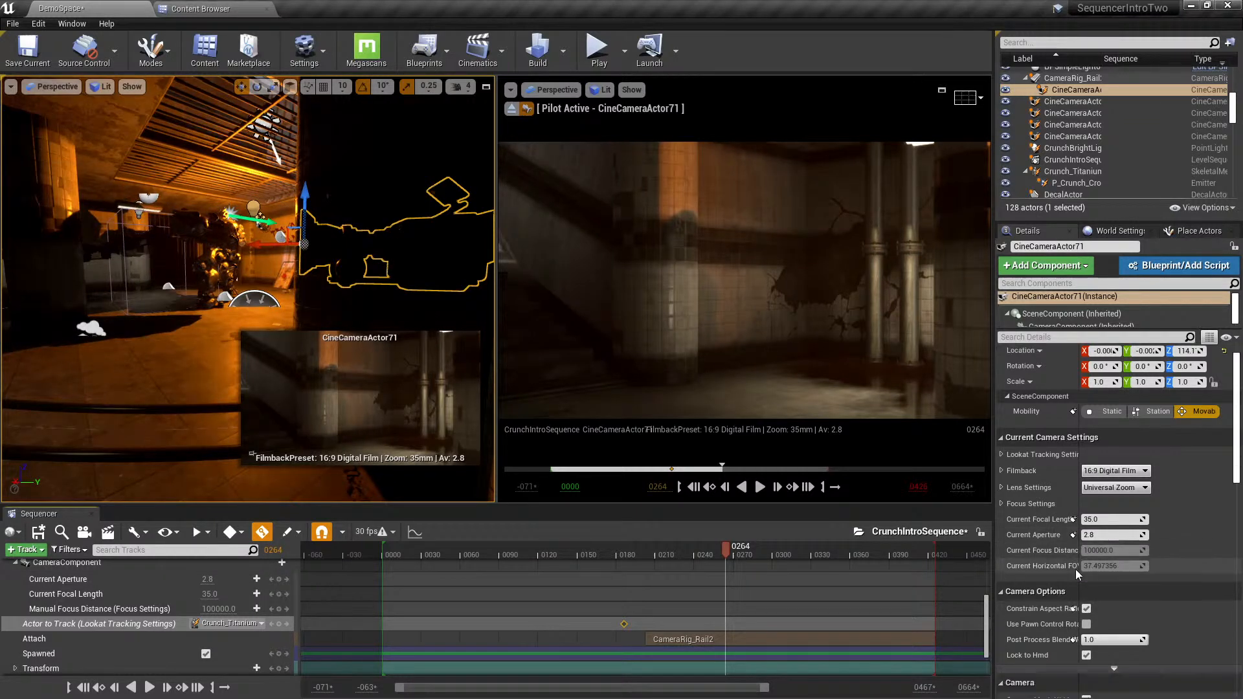
scroll(1088, 572, "up", 2)
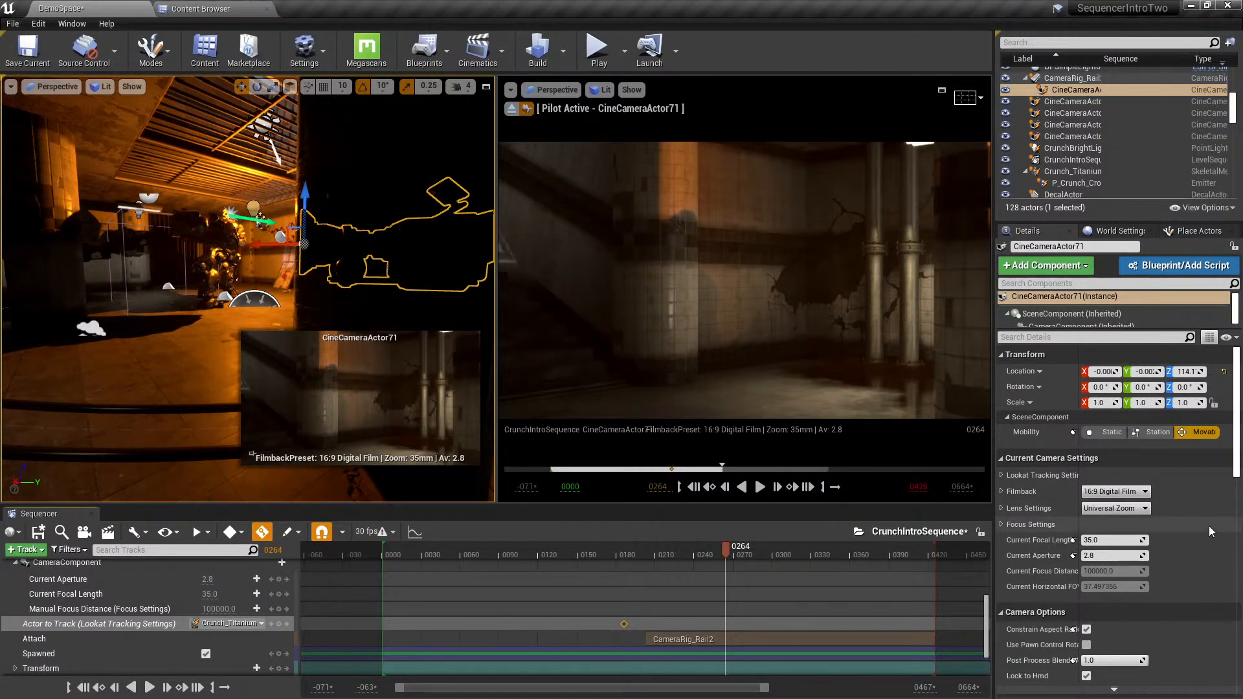
left_click(1002, 475)
left_click(1086, 490)
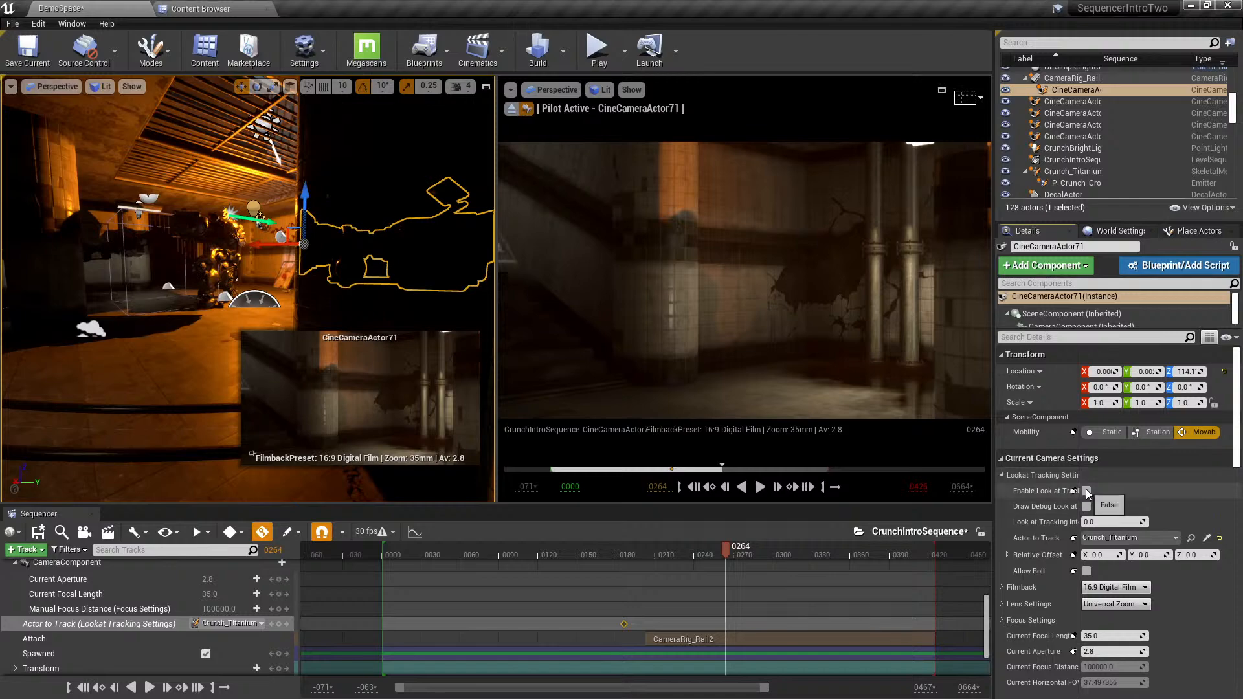
- Set the look-at tracking Relative Offset Z to 200 and select the Actor to Track track in the sequence
mouse_move(702, 558)
left_mouse_down()
mouse_move(651, 558)
mouse_move(694, 561)
left_mouse_up()
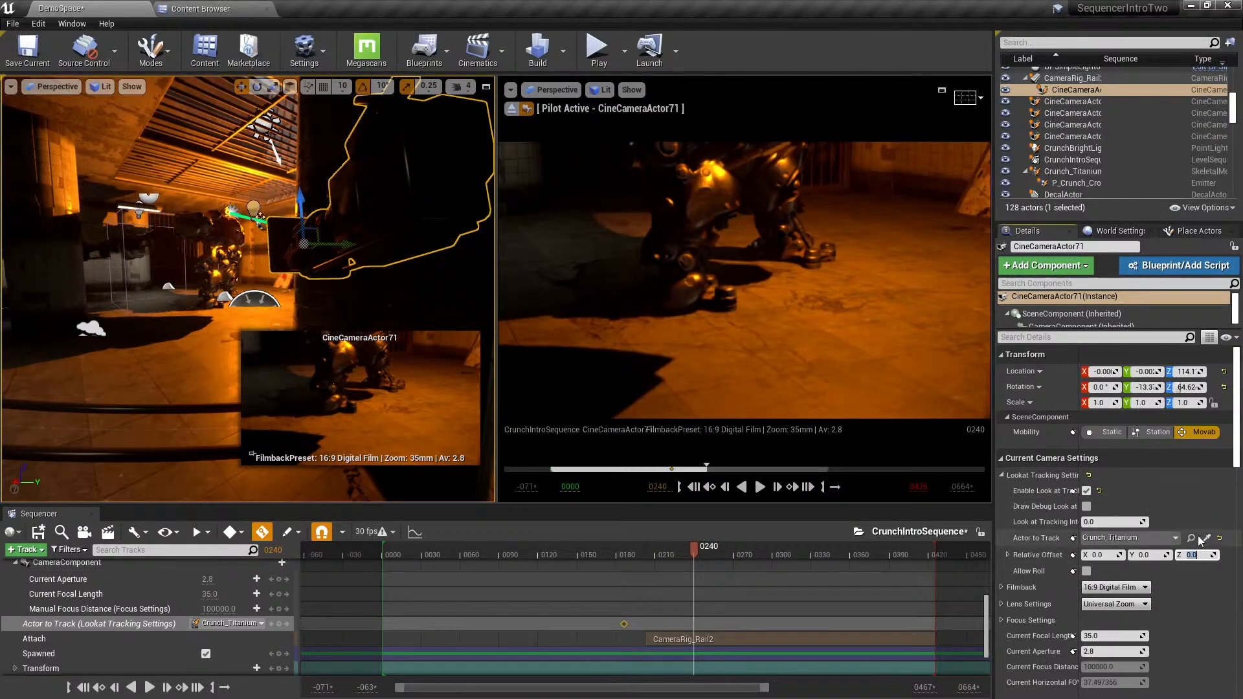
left_click_drag(644, 555, 707, 572)
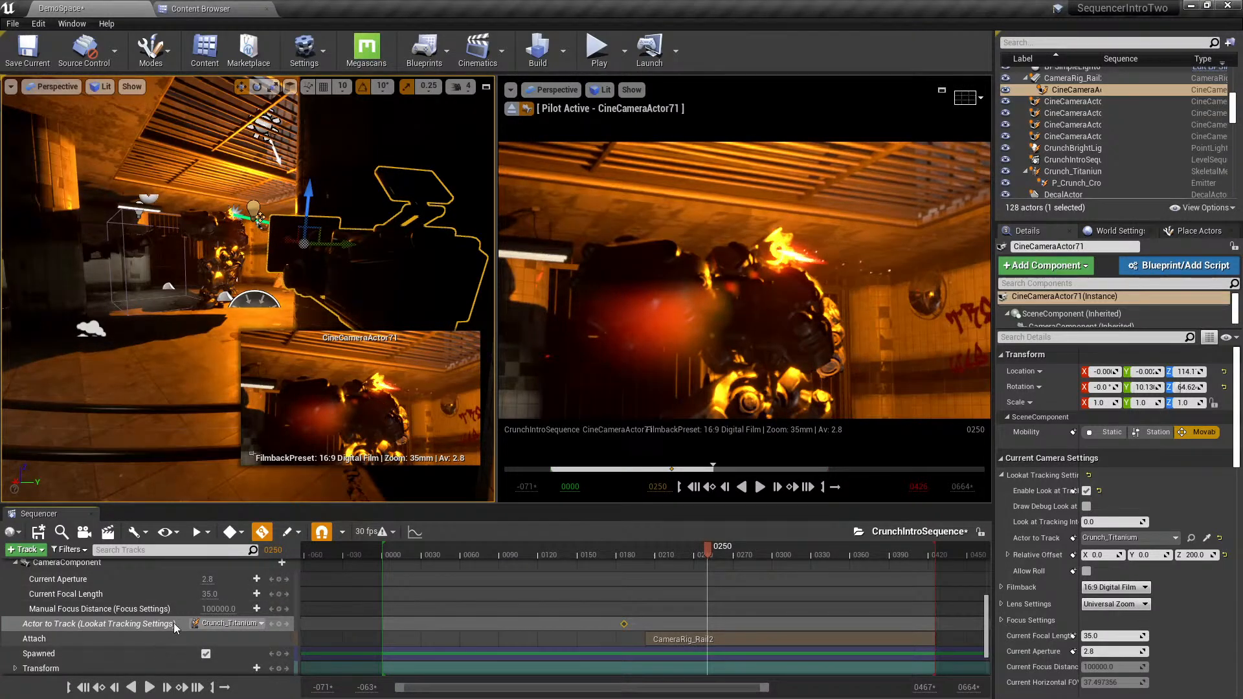
left_click(124, 621)
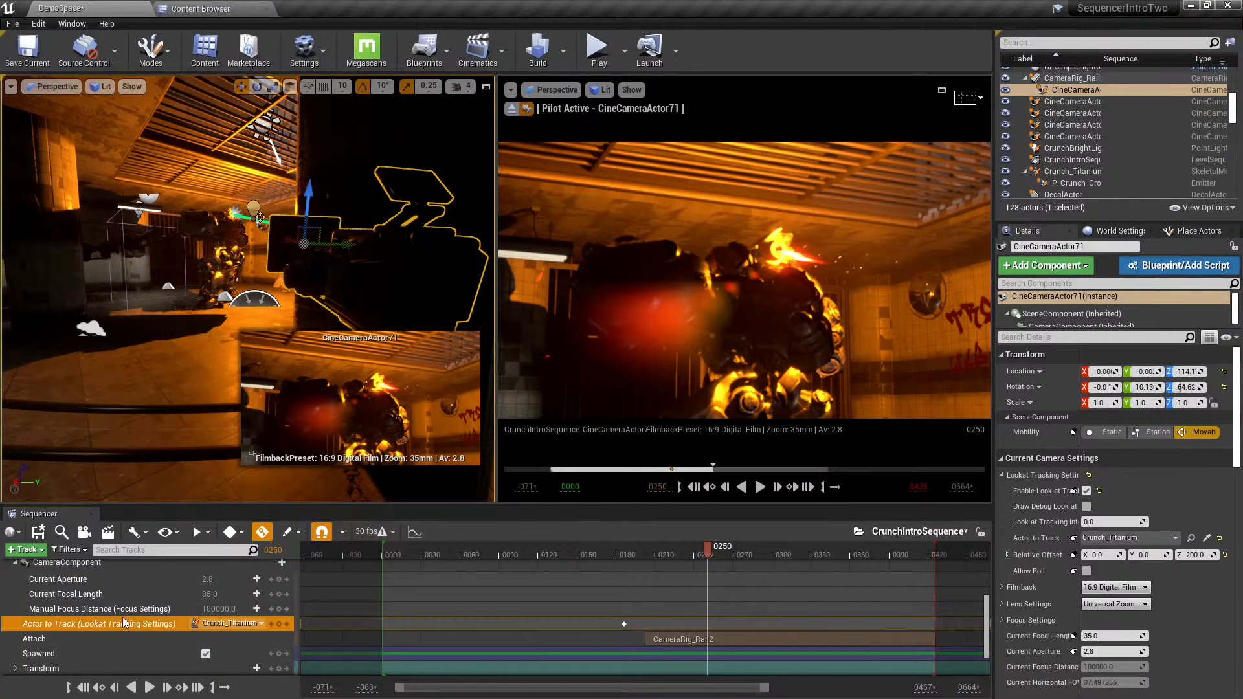
- Add a camera cut to CineCameraActor71 at frame 311 of the Camera Cuts track
left_click(665, 640)
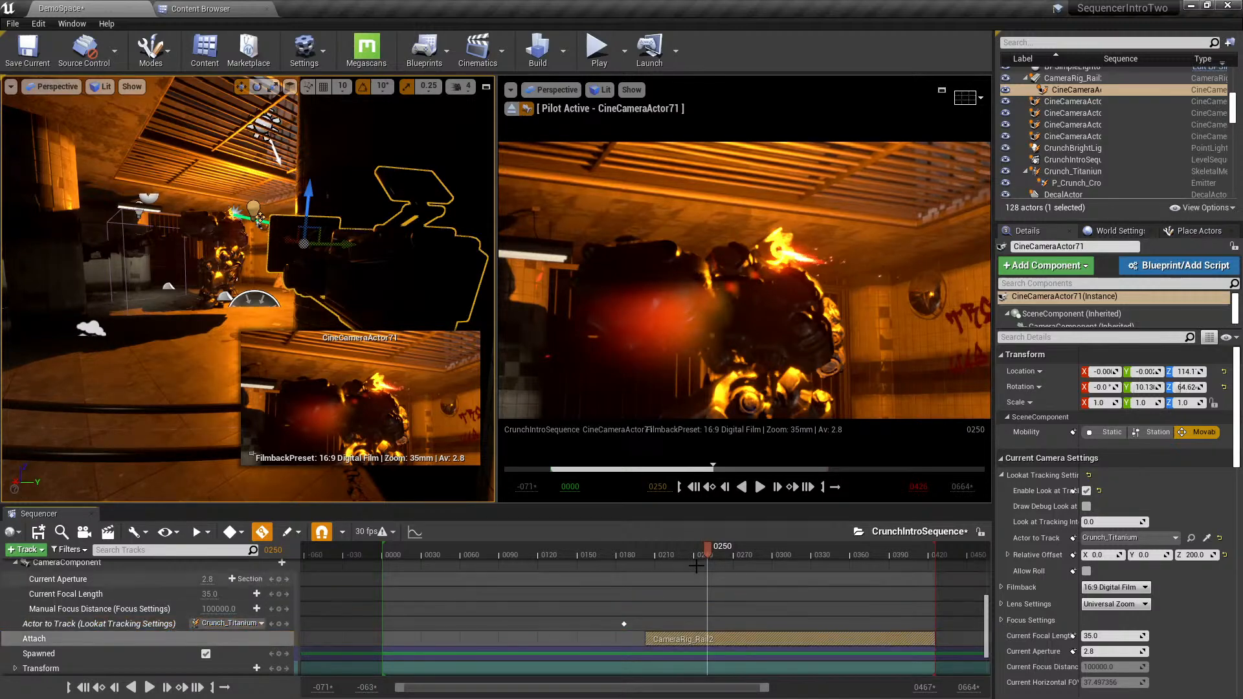
mouse_move(656, 558)
left_mouse_down()
mouse_move(846, 561)
mouse_move(765, 555)
left_mouse_up()
scroll(220, 619, "up", 5)
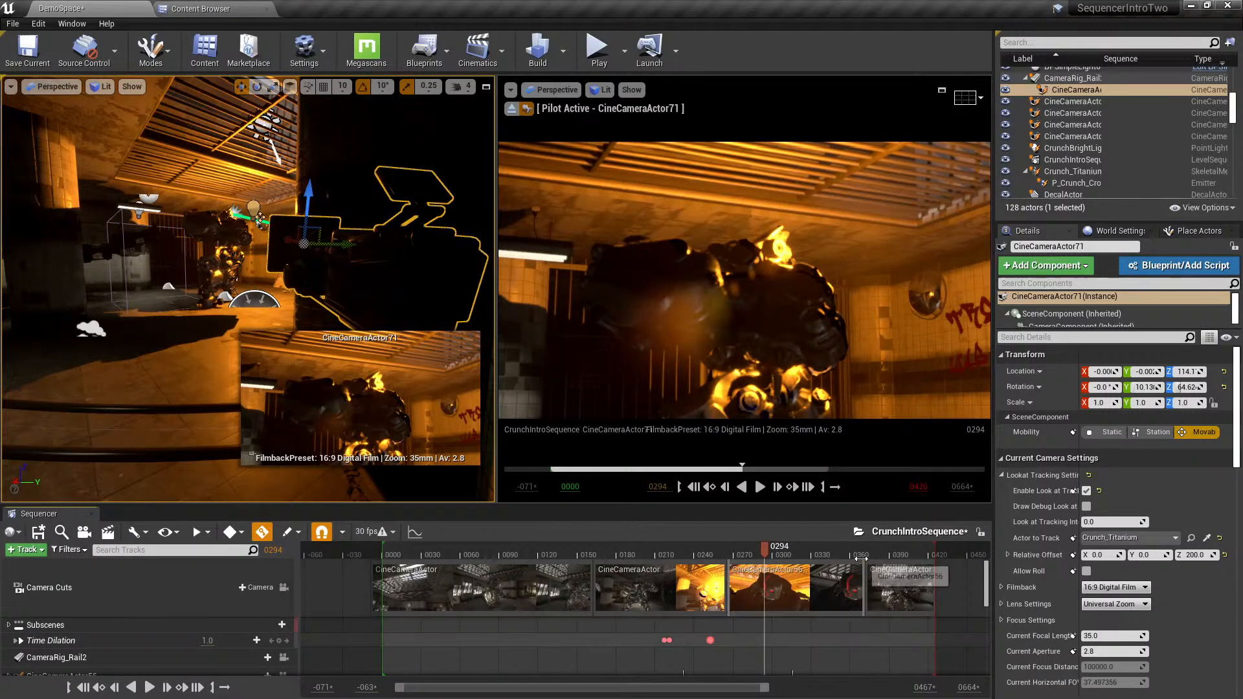
scroll(764, 605, "down", 8)
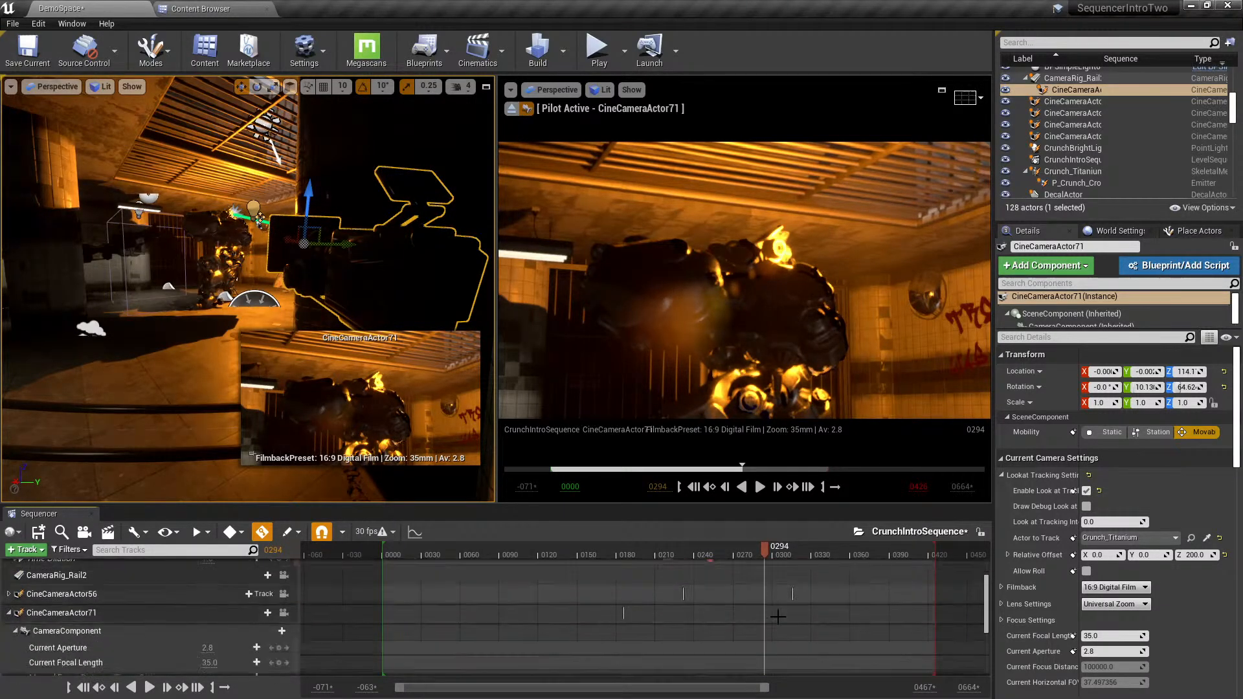
scroll(769, 621, "up", 6)
scroll(769, 621, "up", 3)
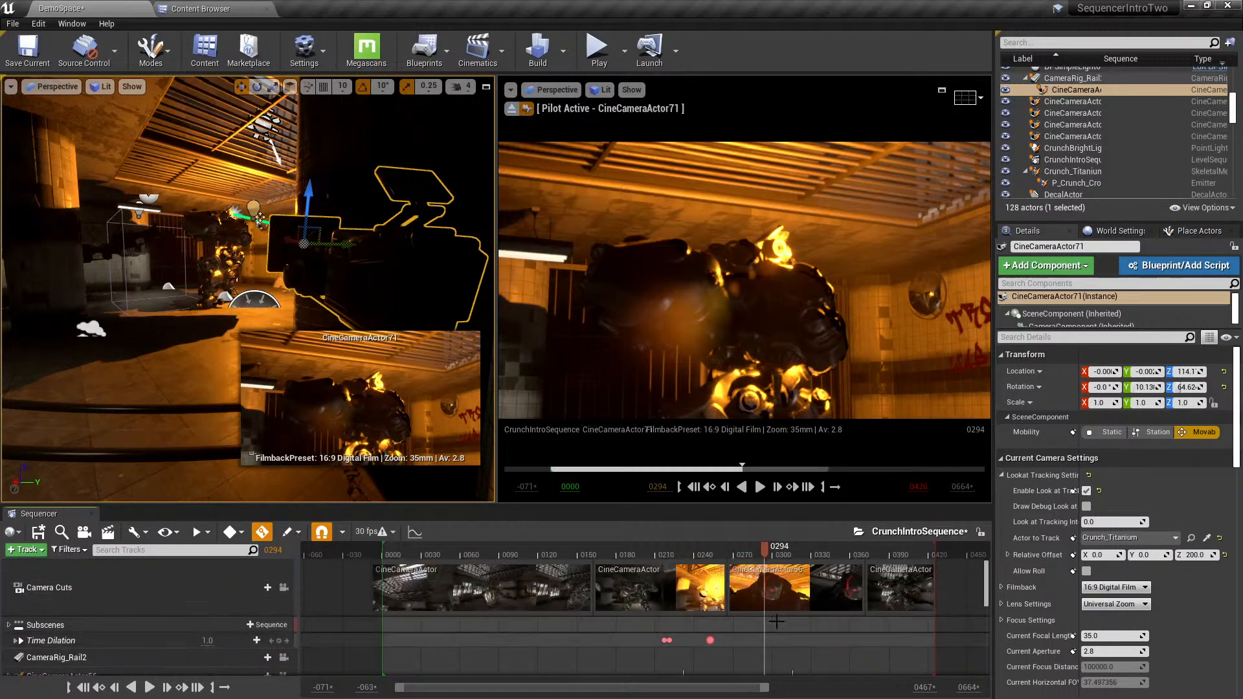
left_click_drag(823, 546, 786, 555)
left_click(283, 588)
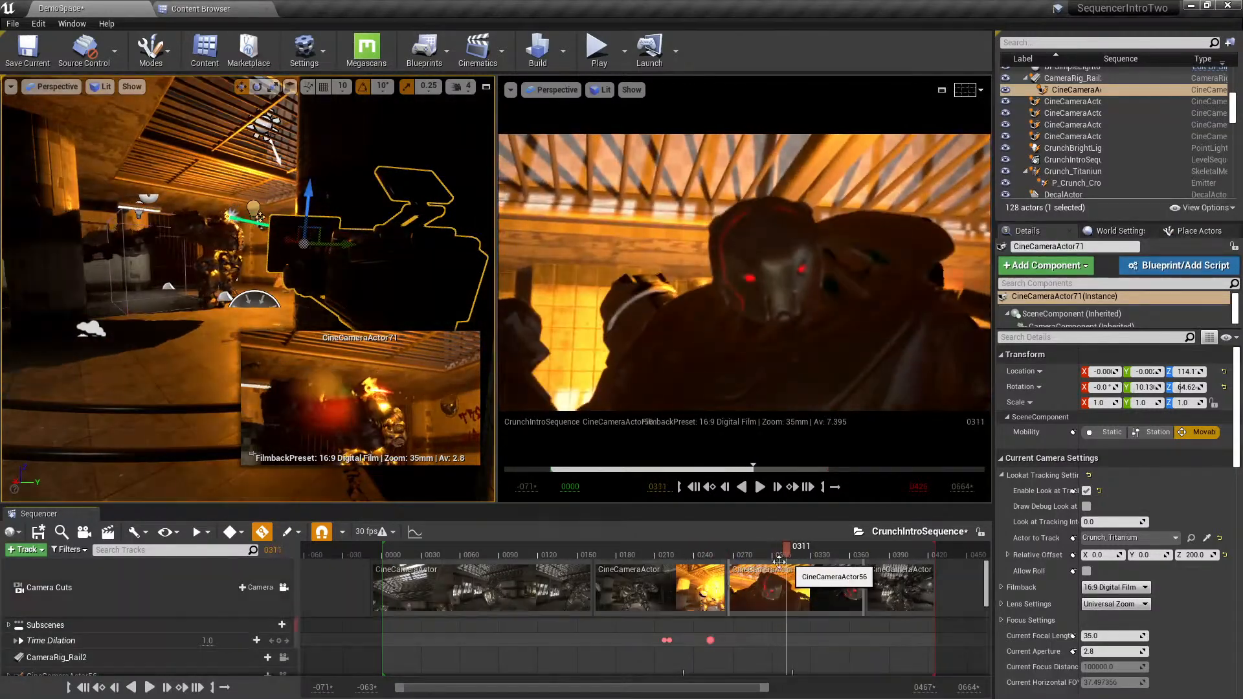
left_click(257, 587)
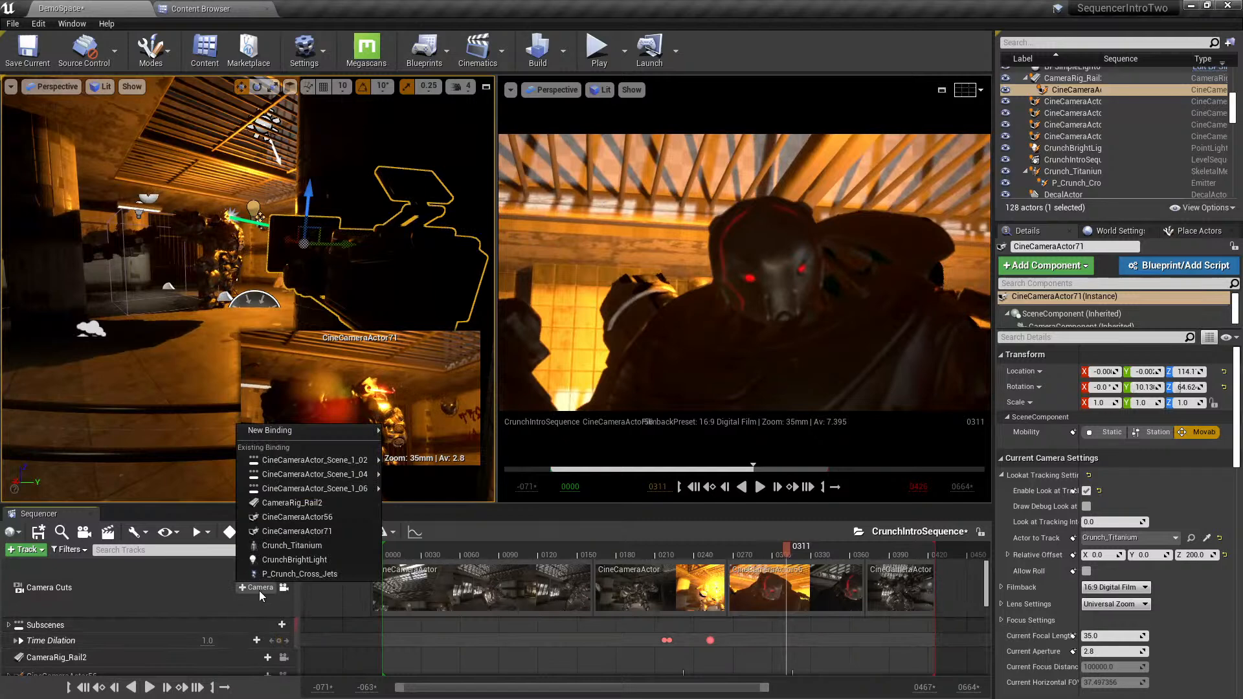
left_click(344, 531)
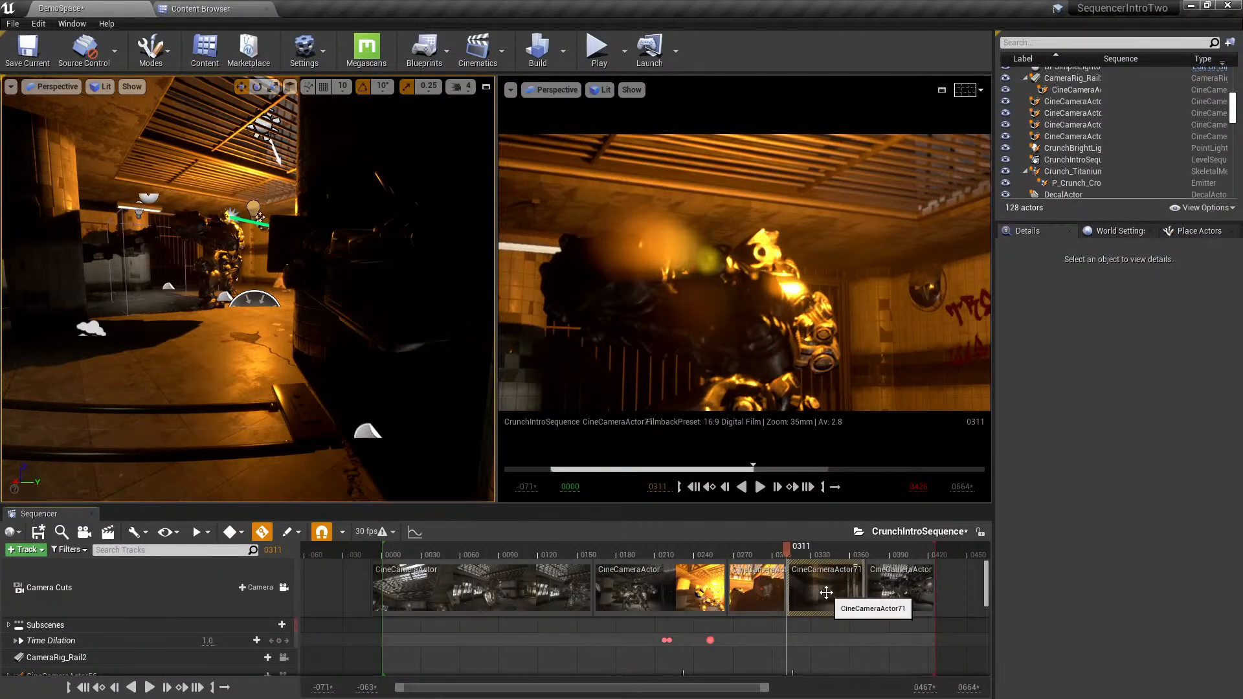
- Add a Current Position on Rail track to CameraRig_Rail2 and key it at 0.0 on frame 311
scroll(884, 613, "down", 10)
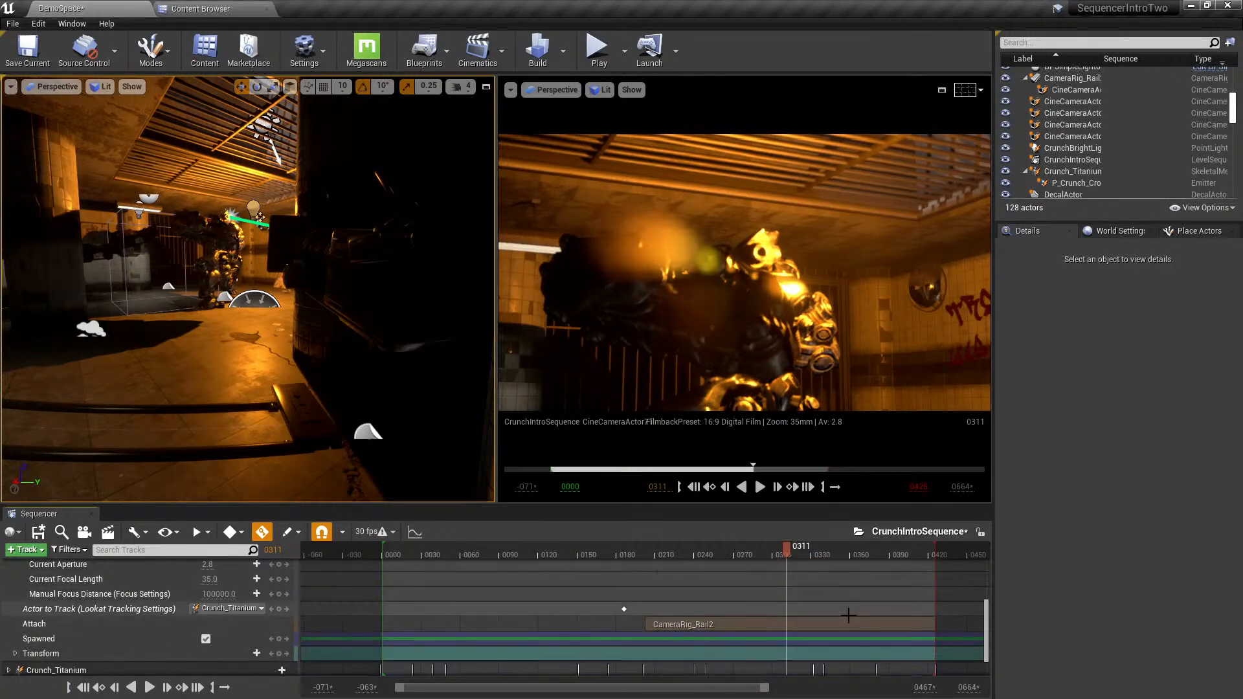
scroll(164, 634, "up", 4)
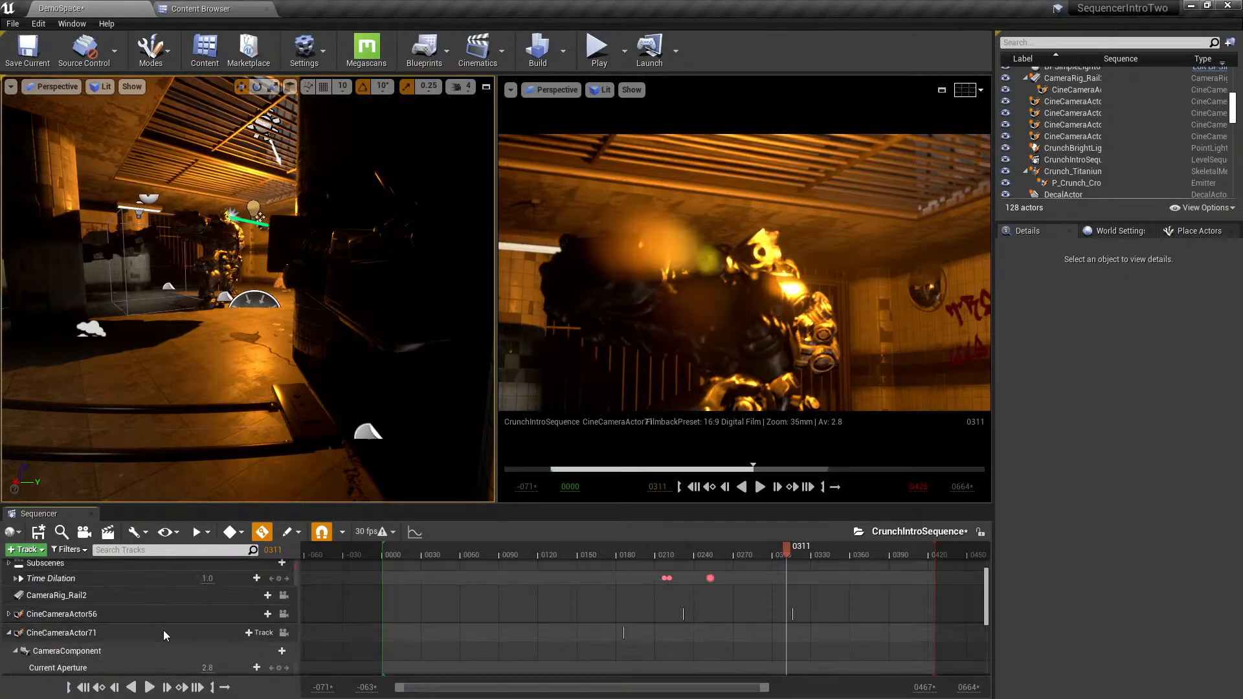
left_click(10, 634)
left_click(132, 601)
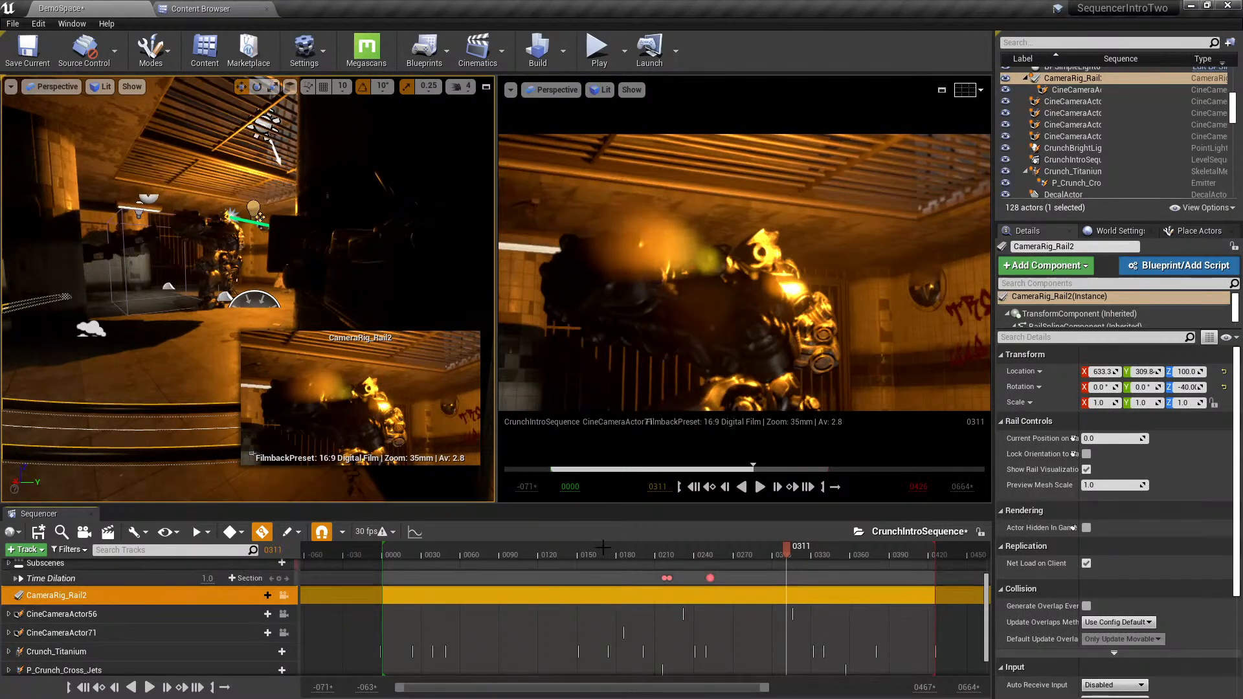
double_click(61, 596)
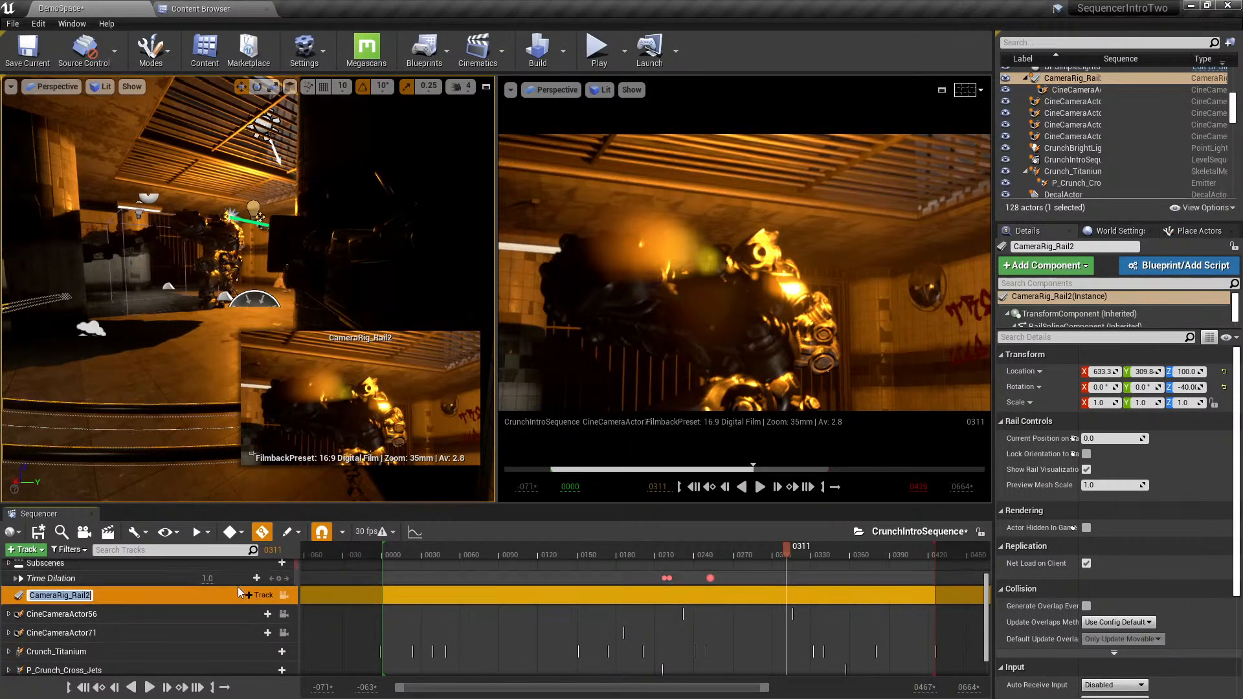
left_click(261, 595)
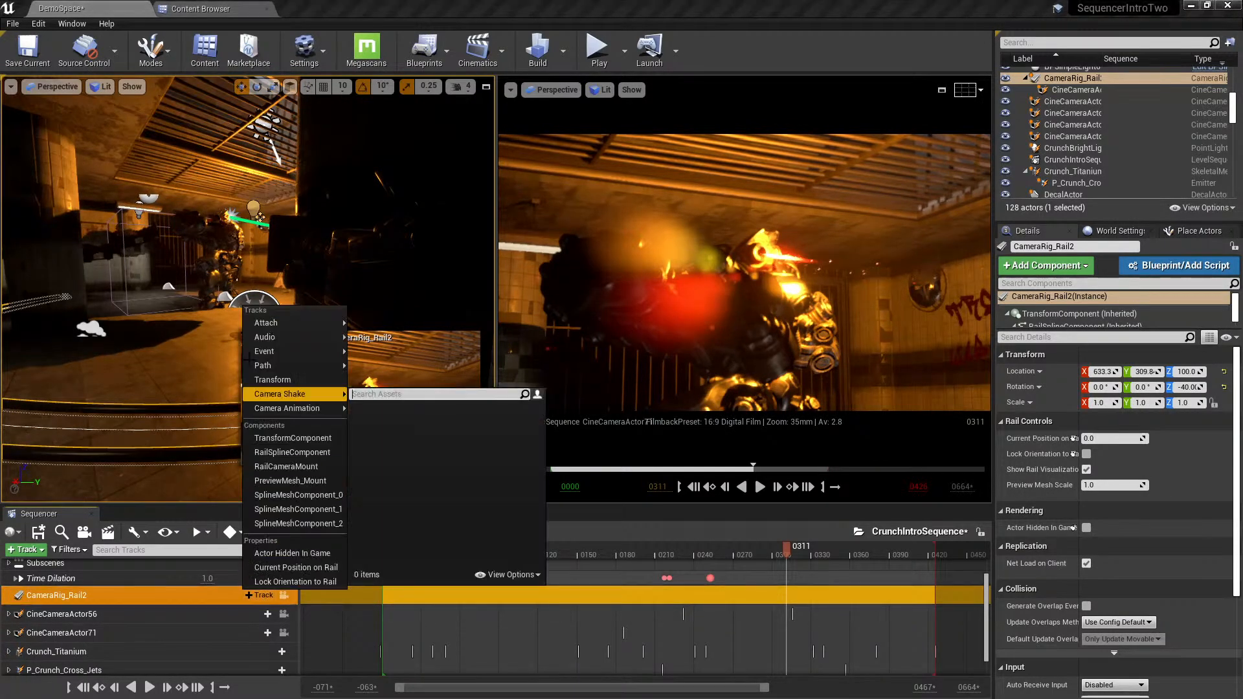
left_click(296, 568)
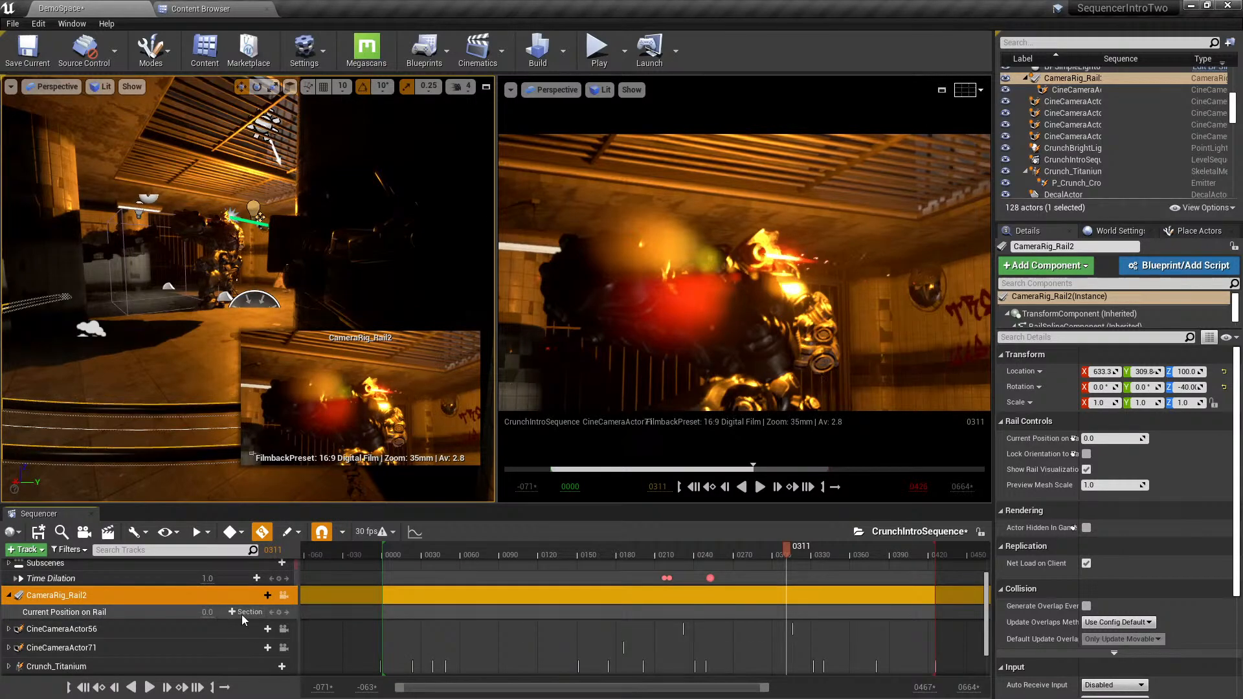
left_click(279, 612)
- Key CameraRig_Rail2's Current Position on Rail at 1.0 on frame 364
left_click_drag(800, 547, 831, 560)
scroll(231, 622, "up", 3)
scroll(276, 597, "down", 3)
left_click_drag(828, 552, 856, 566)
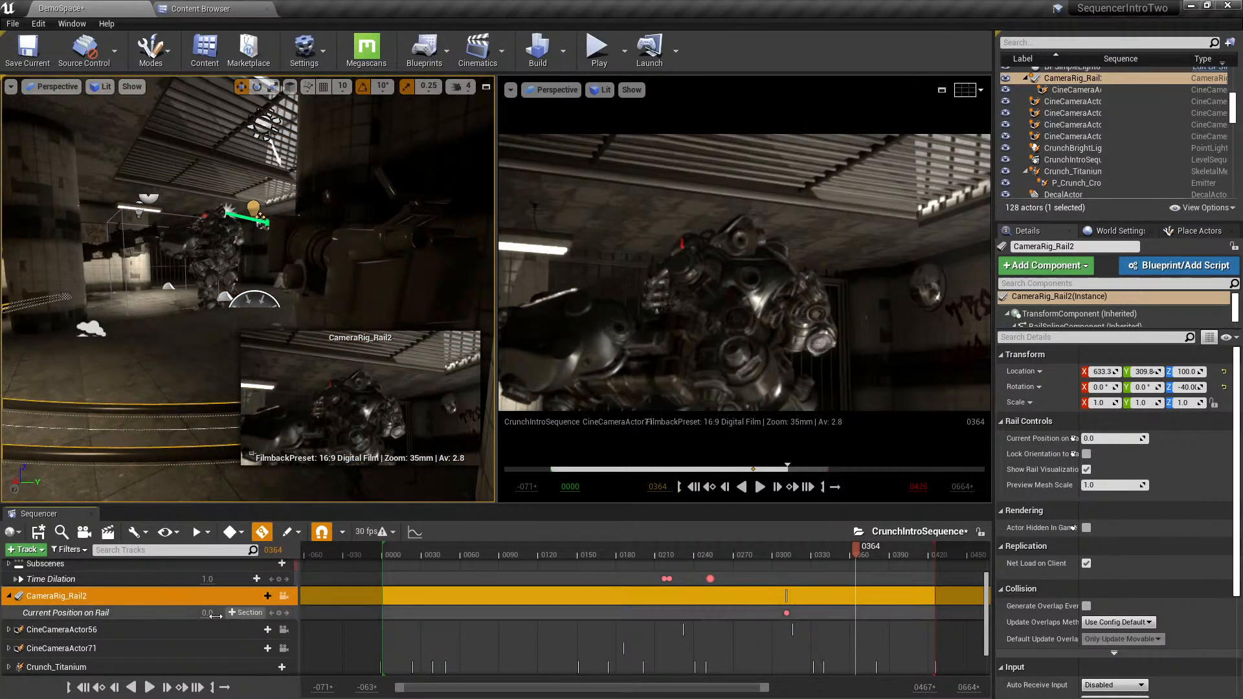
left_click(208, 613)
type("1")
key("Return")
- Play and scrub through the rail camera shot to review its movement and the cut at its end
left_click_drag(856, 551, 776, 558)
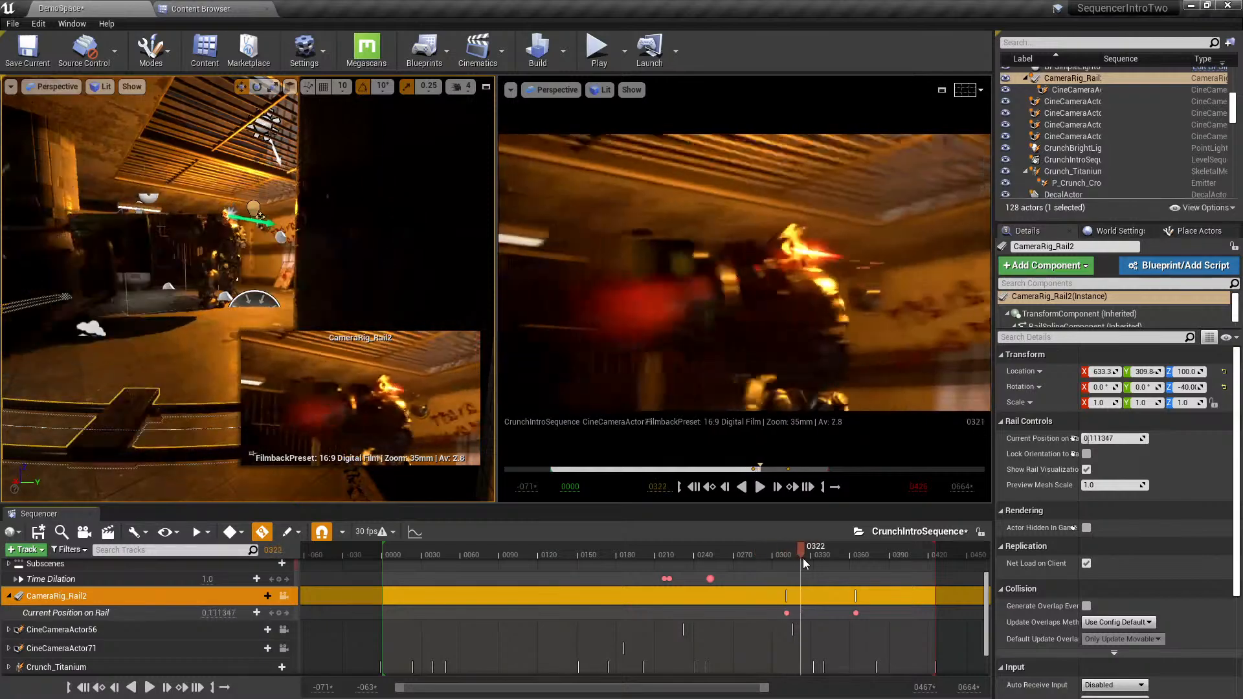
key("space")
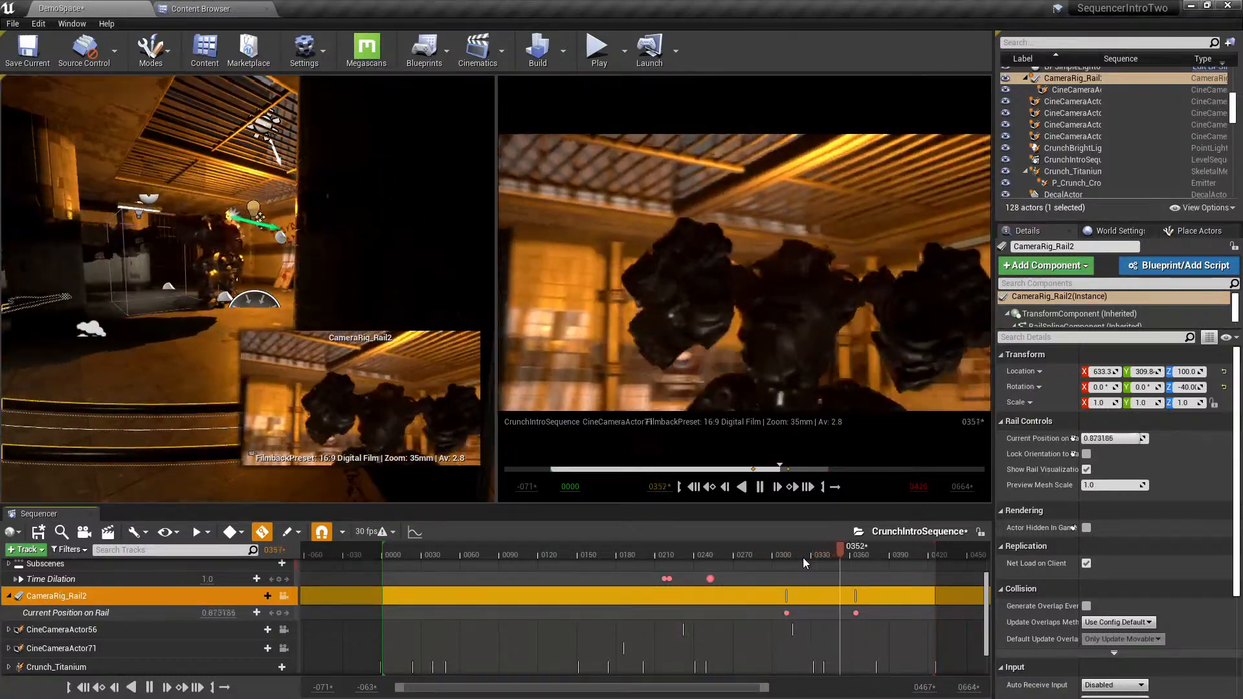
key("space")
left_click_drag(808, 560, 843, 557)
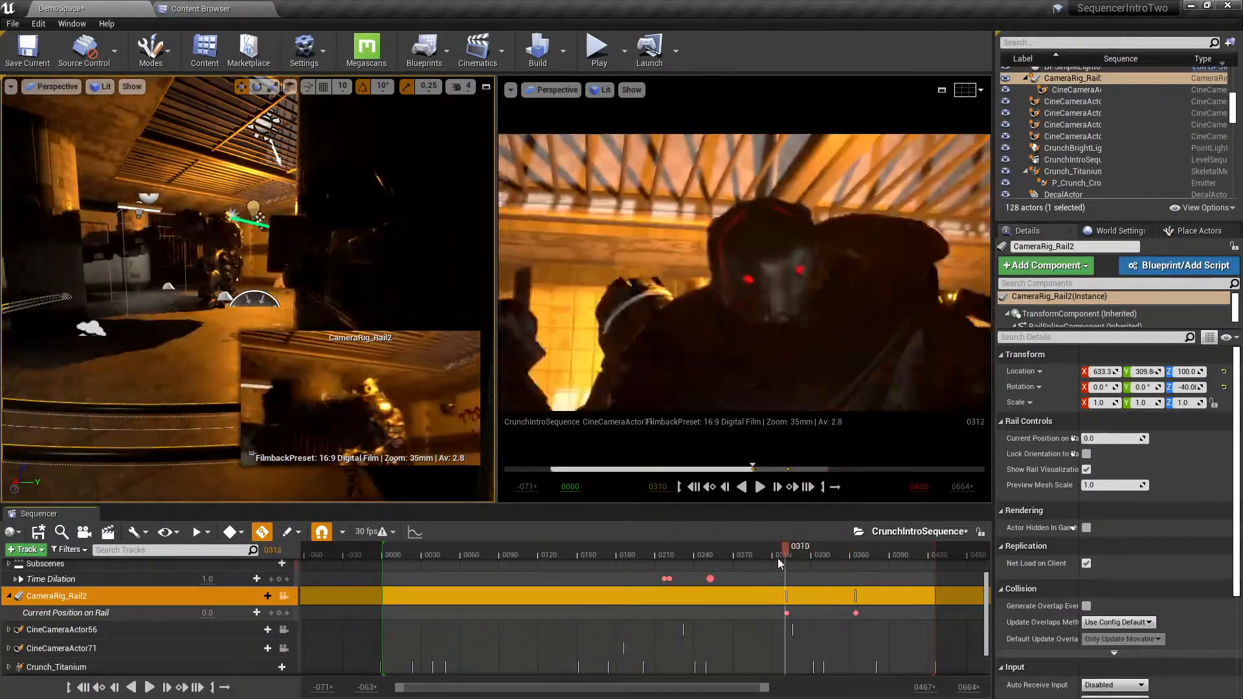
mouse_move(844, 562)
left_mouse_down()
mouse_move(790, 565)
mouse_move(870, 570)
mouse_move(848, 569)
left_mouse_up()
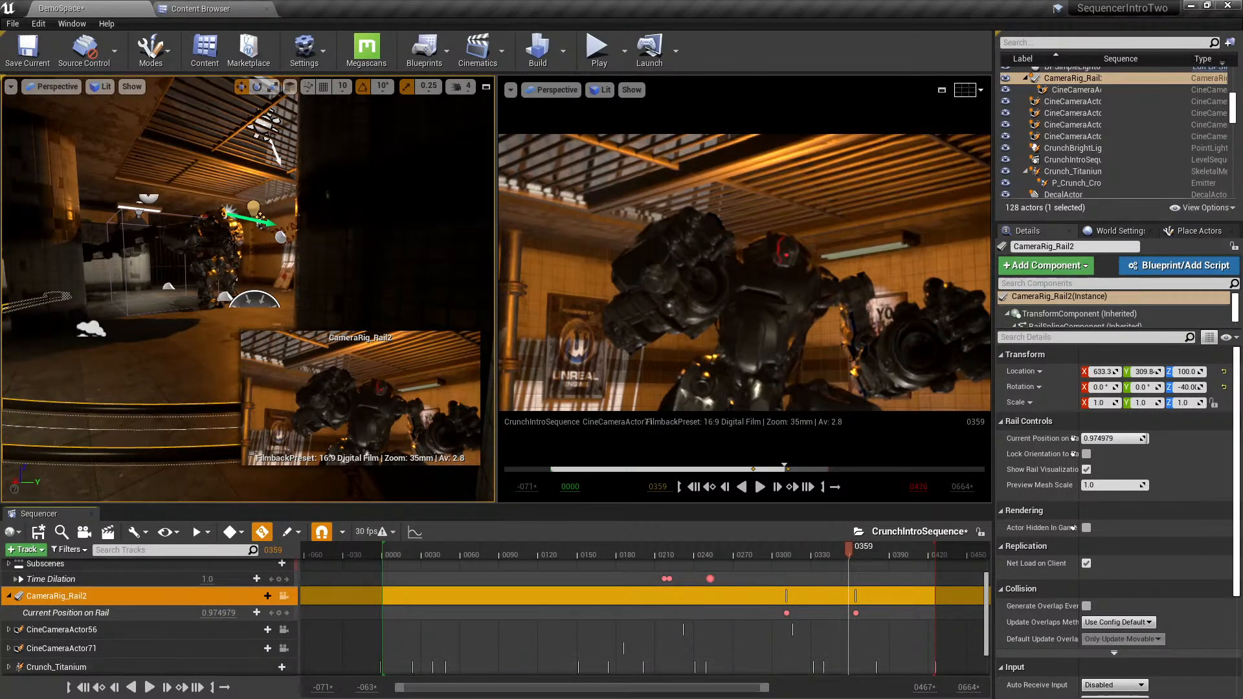
mouse_move(849, 554)
left_mouse_down()
mouse_move(815, 555)
mouse_move(926, 556)
mouse_move(866, 551)
left_mouse_up()
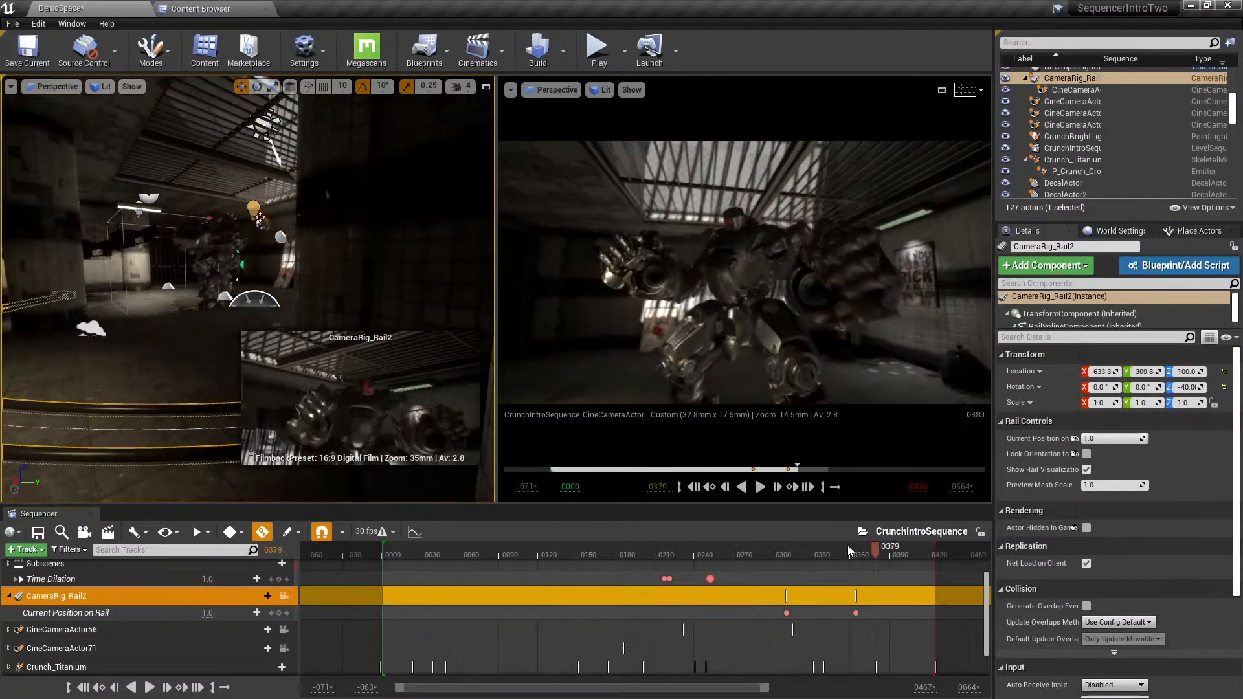
- Add a Fade track to the sequence
left_click(440, 552)
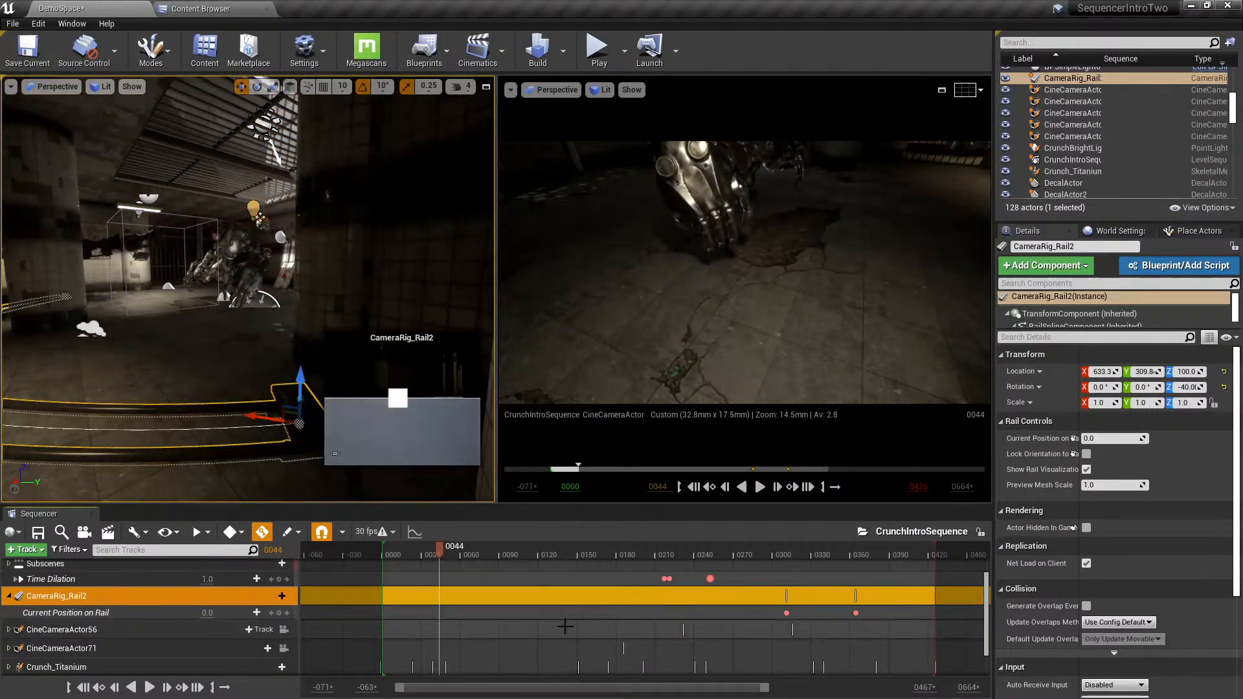
scroll(566, 626, "up", 3)
left_click_drag(445, 553, 417, 562)
left_click(38, 552)
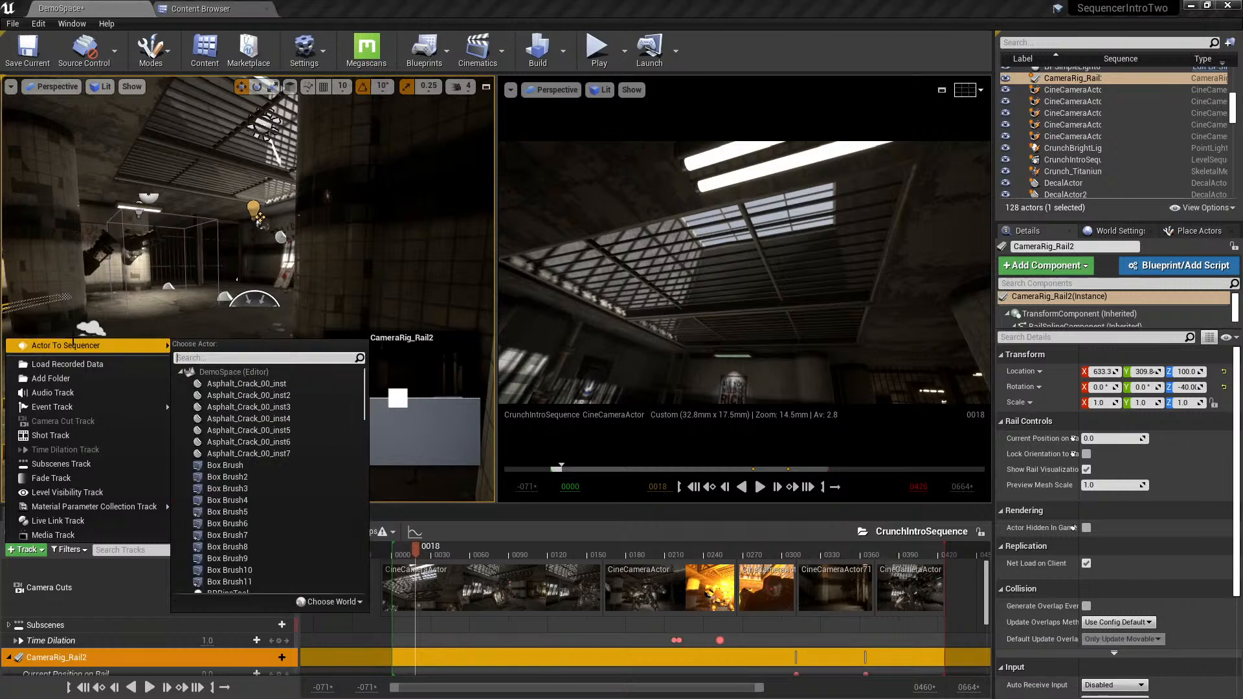
left_click(83, 479)
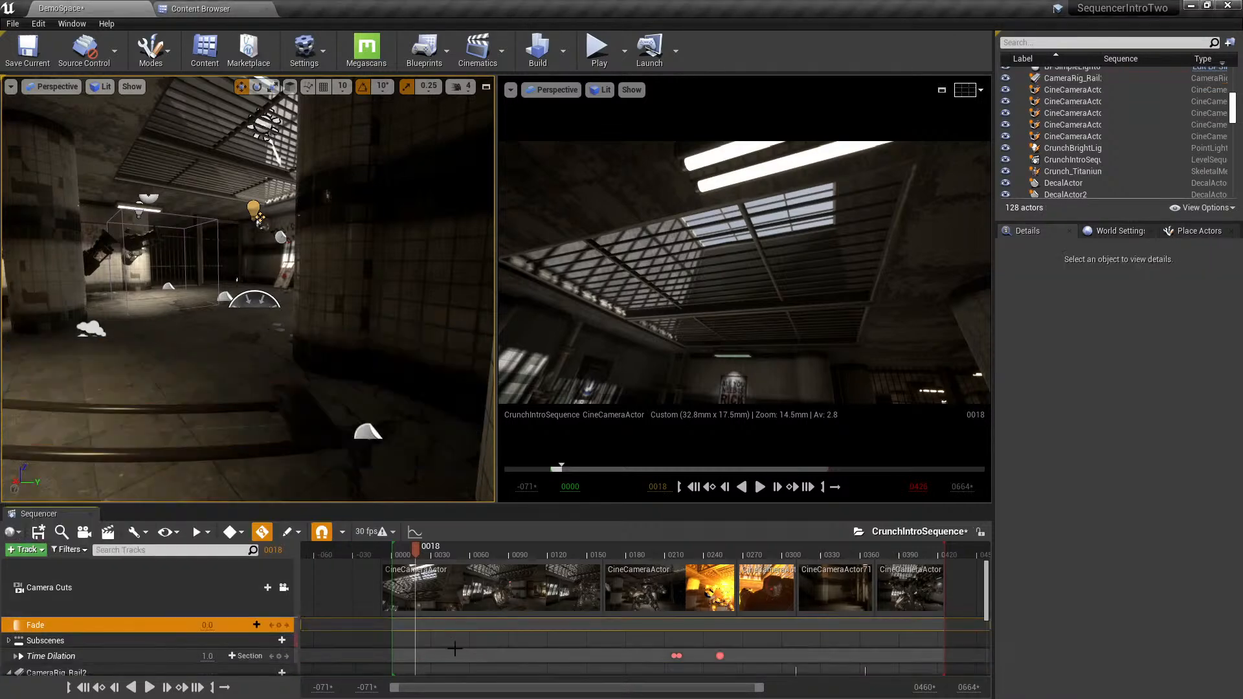
- Key the Fade track at 1.0 on frame -12 and undo the accidental change to the playback start
left_click_drag(397, 555, 377, 556)
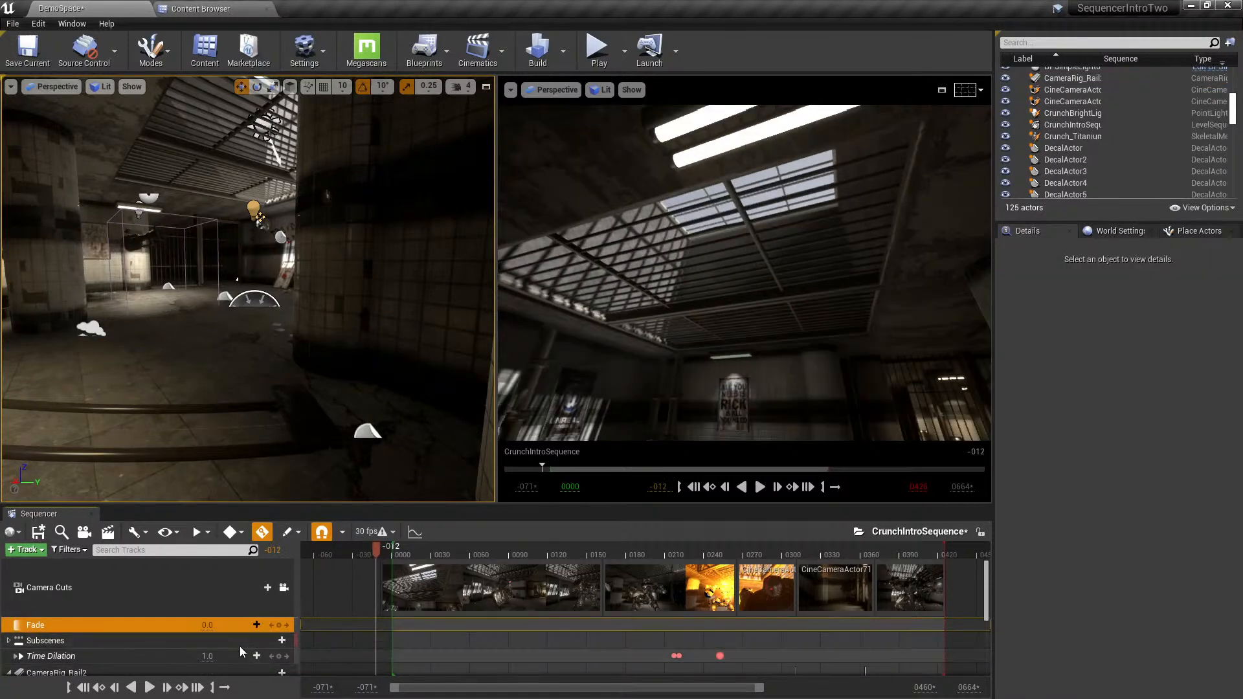
left_click(280, 625)
left_click_drag(400, 553, 425, 553)
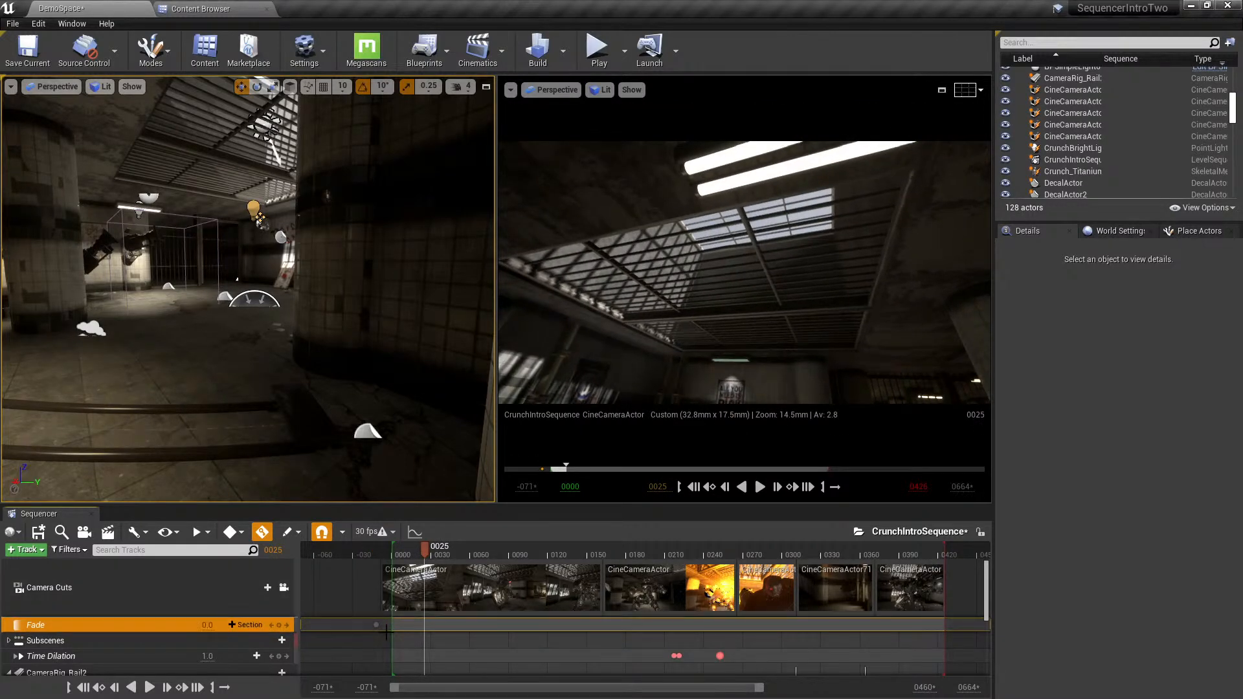
left_click(377, 626)
left_click(215, 622)
type("1")
key("Return")
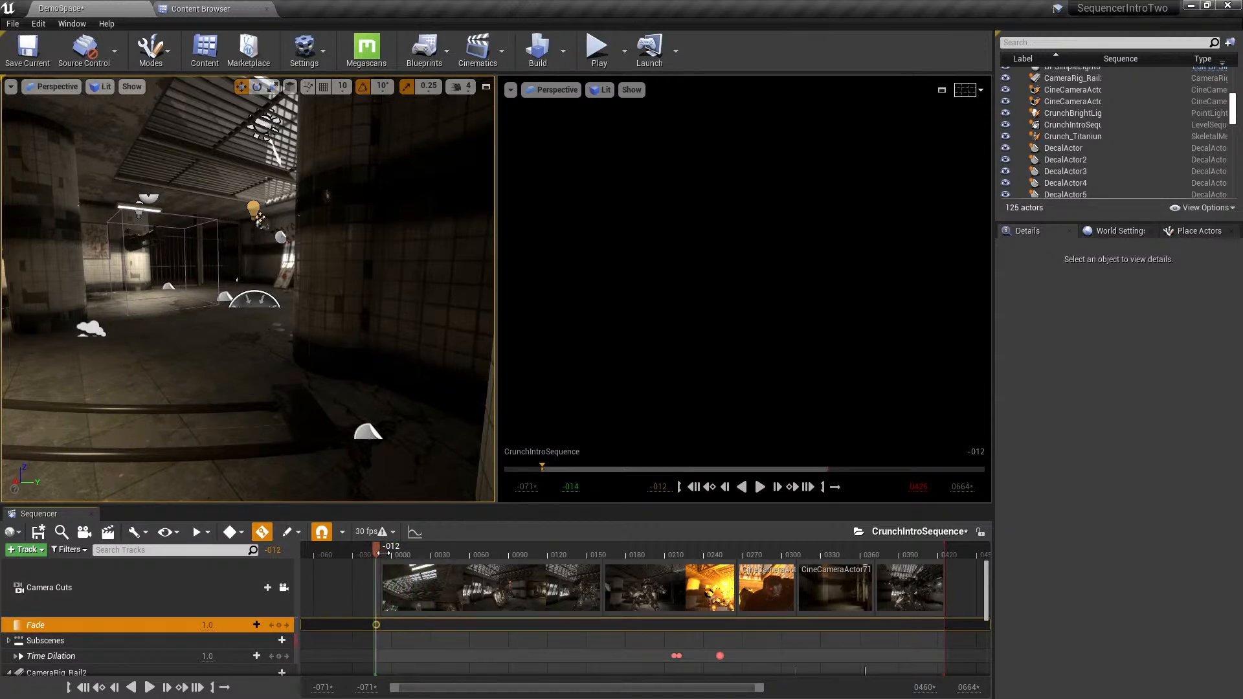
key("ctrl+z")
- Key the Fade track at 0 on frame 29 and play back the fade-in from the sequence start
left_click_drag(378, 552, 430, 567)
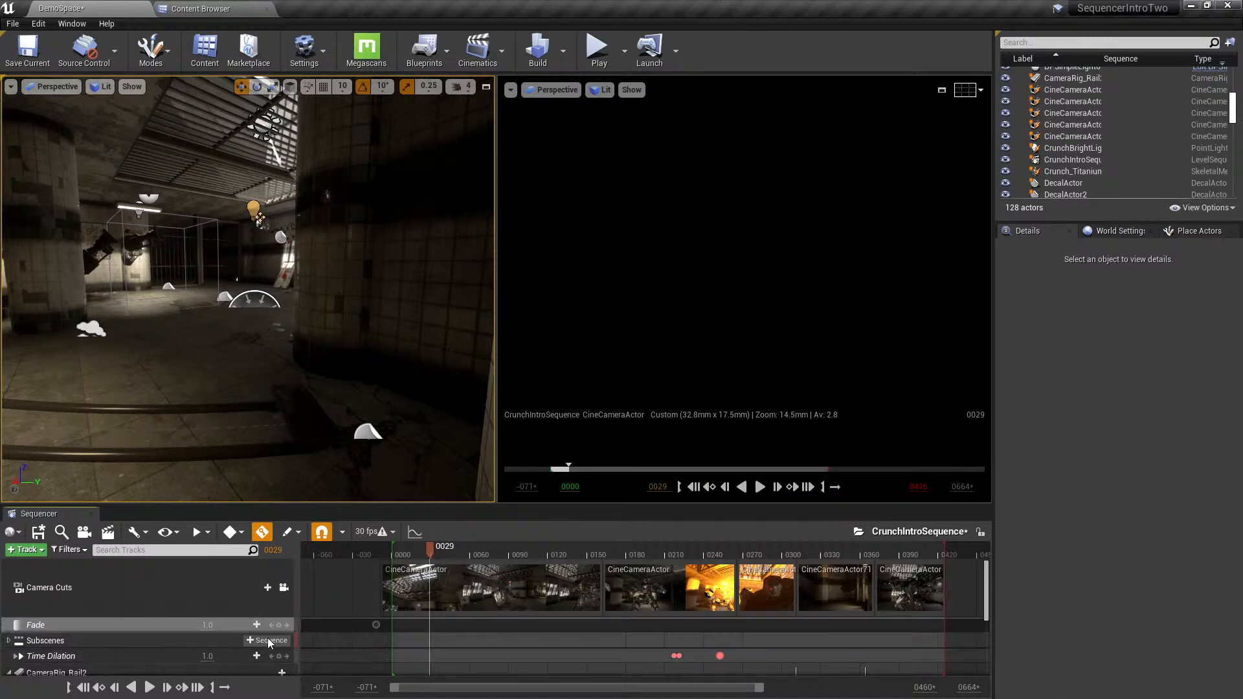
left_click(428, 627)
left_click(202, 626)
type("0")
key("Return")
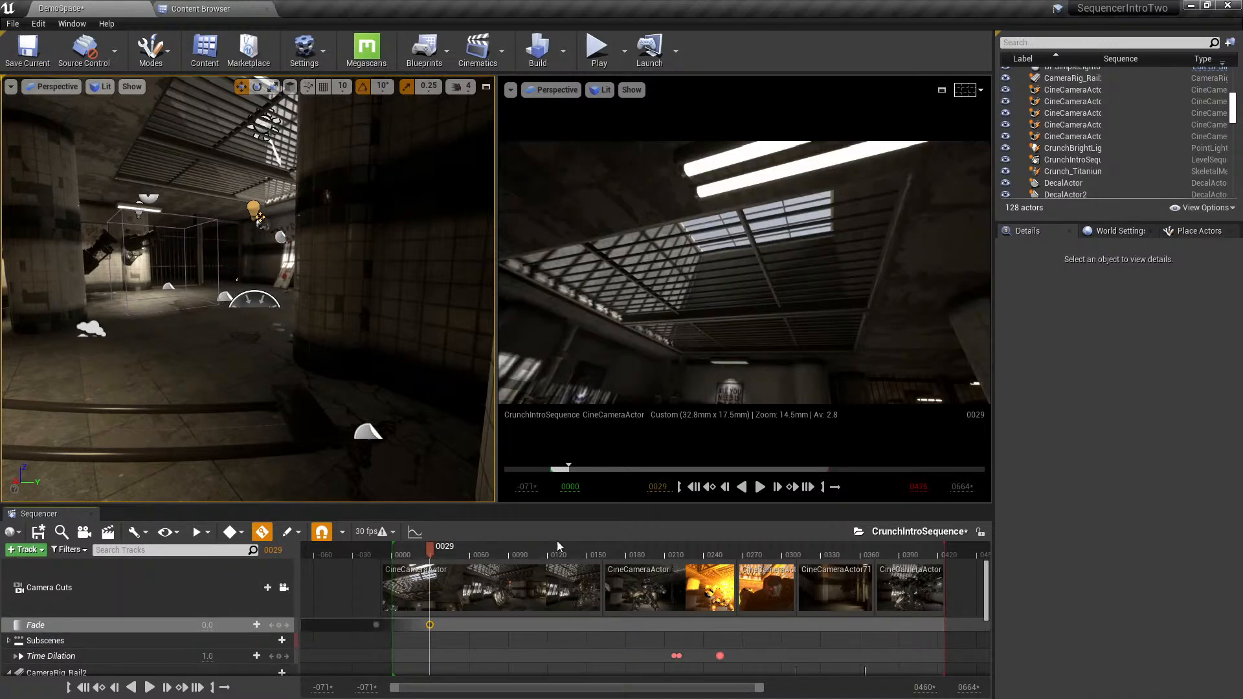
left_click_drag(446, 554, 393, 558)
key("space")
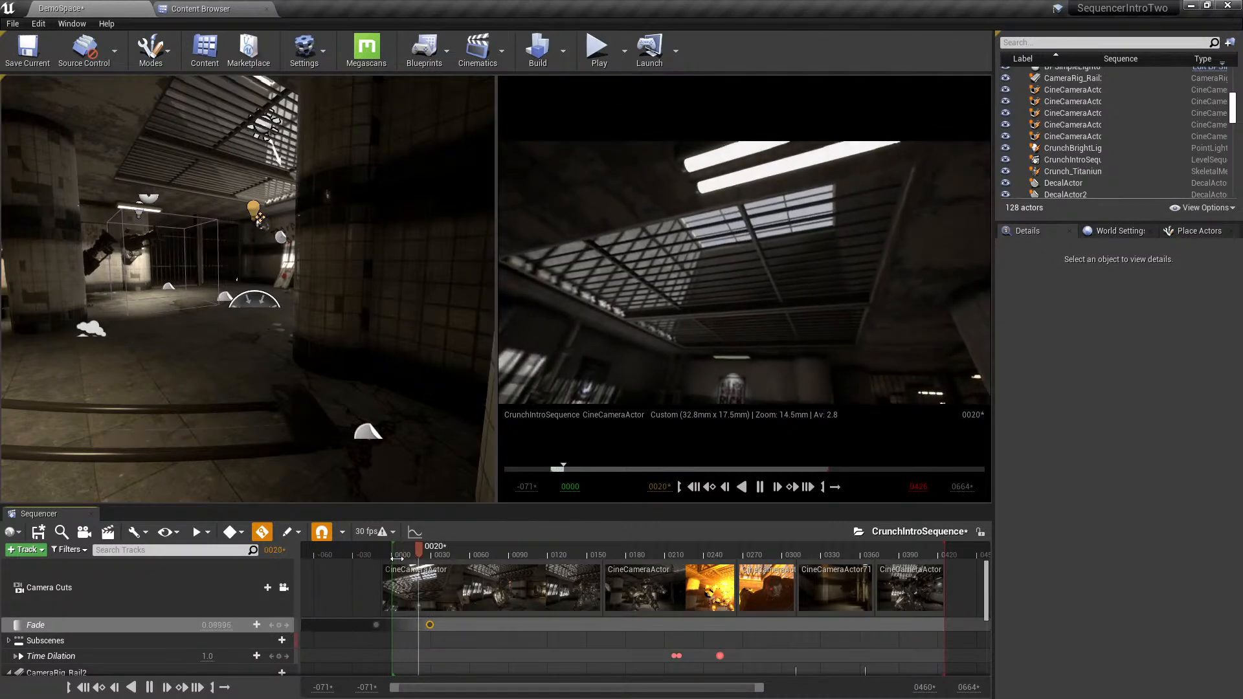
- Add a Fade key with value 0.0 at about frame 391, within the final camera shot
left_click_drag(518, 687, 630, 687)
left_click_drag(596, 555, 736, 555)
left_click(279, 625)
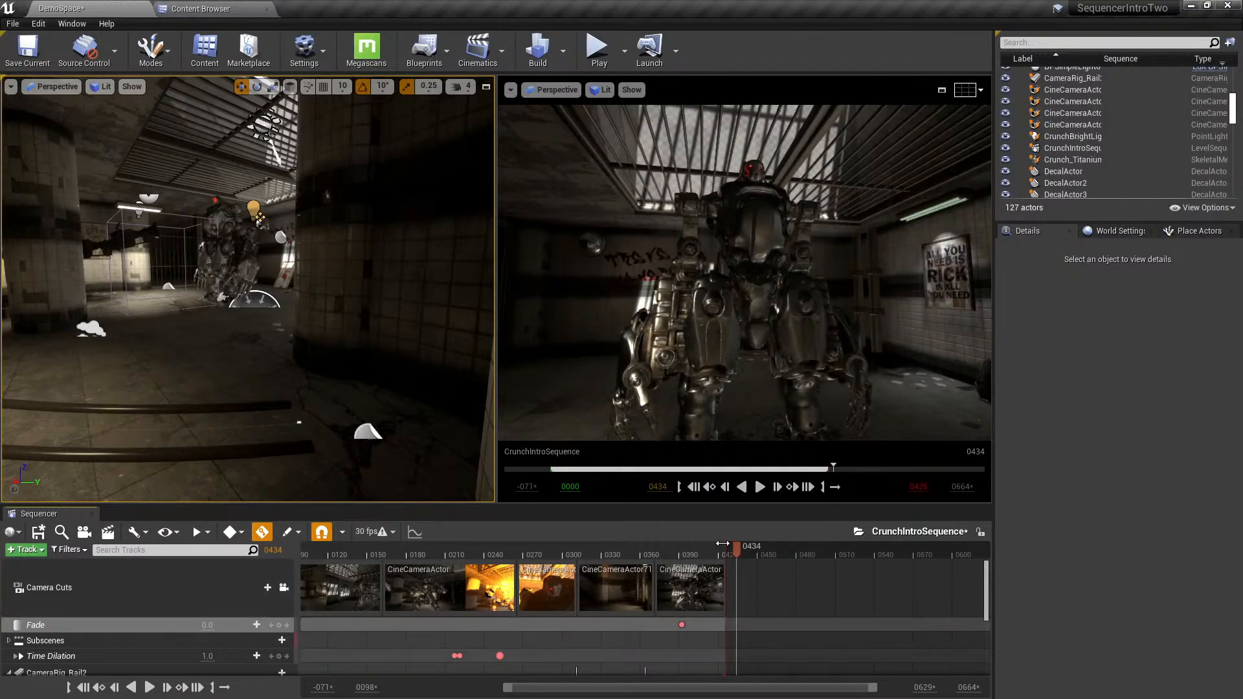
- Add a Fade key at frame 423 and set its value to 1.0
left_click(717, 555)
left_click_drag(718, 555, 724, 550)
left_click(279, 625)
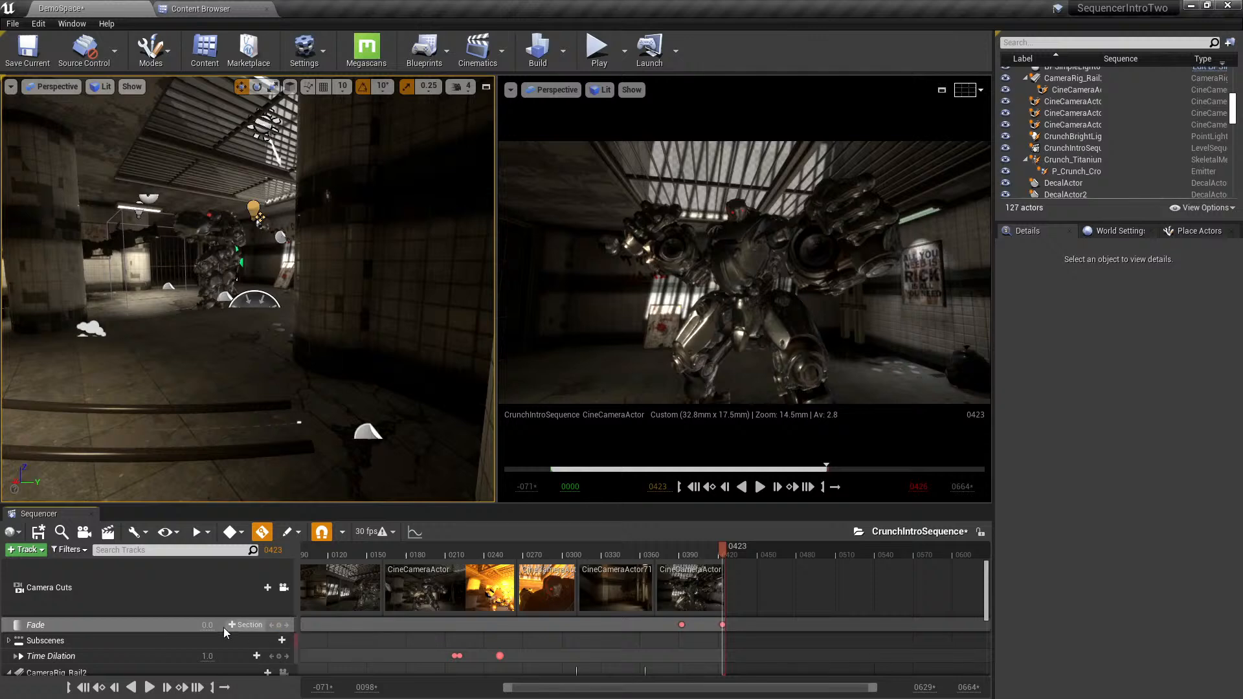
left_click(722, 624)
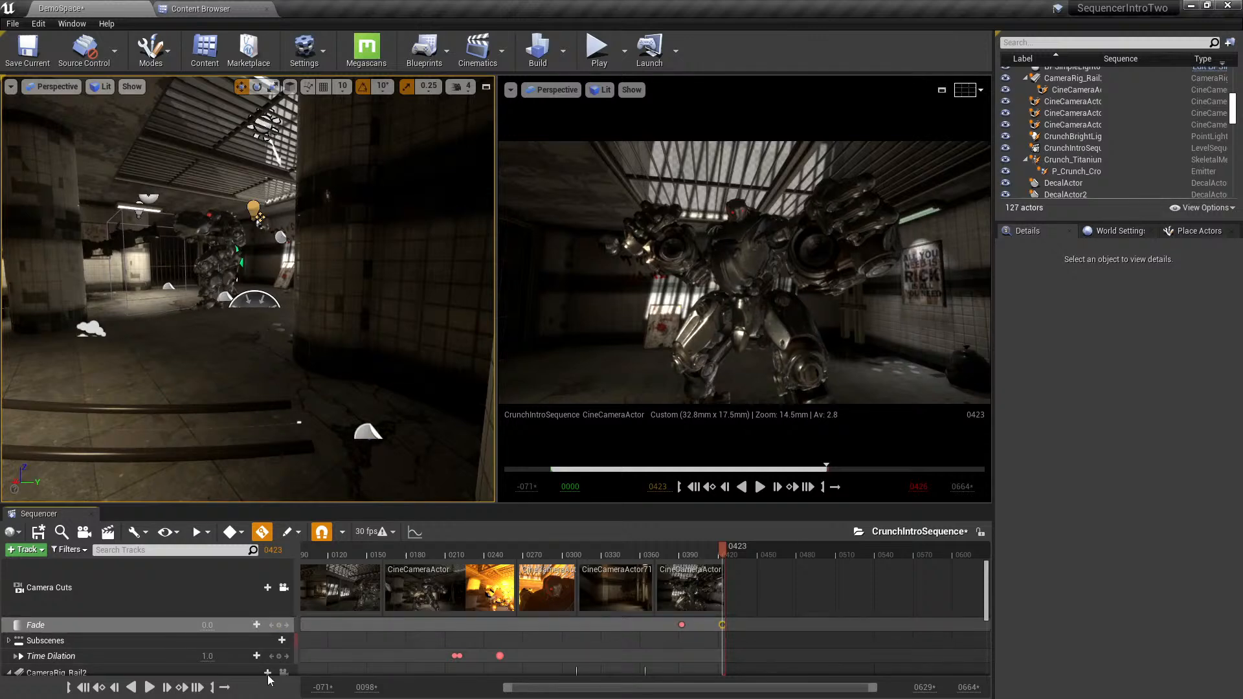
left_click_drag(212, 627, 223, 627)
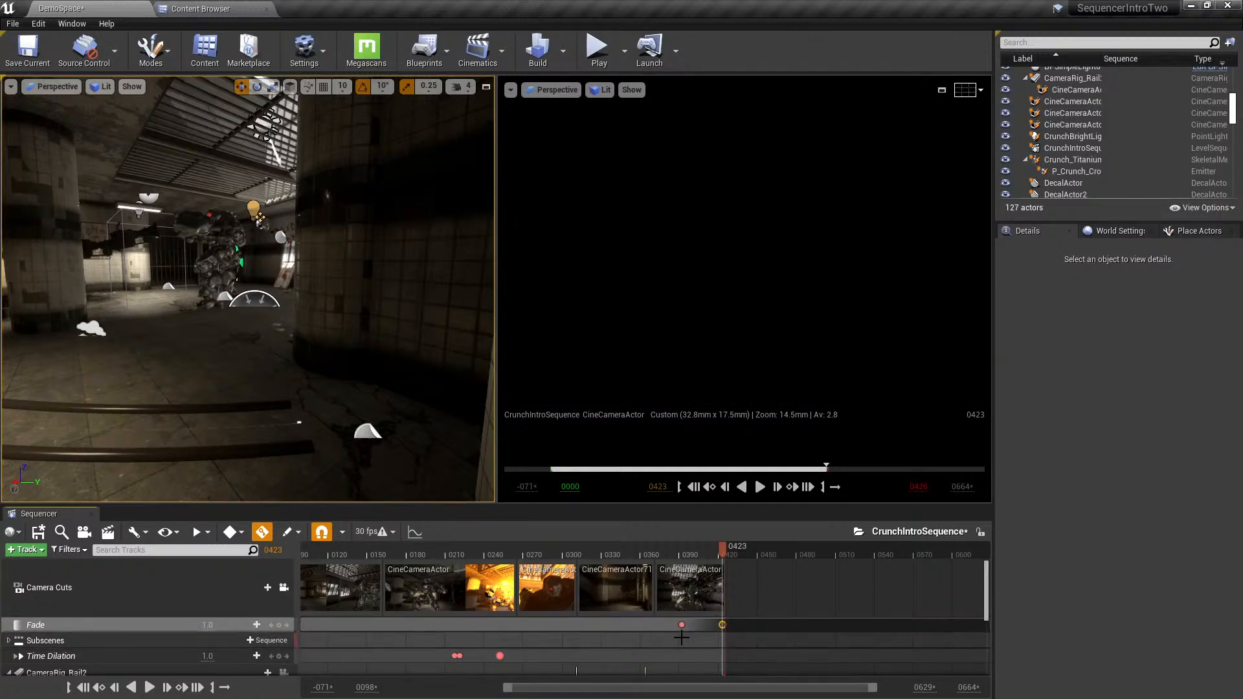
- Play back the closing fade-out and the full sequence to review the edit
left_click(666, 554)
key("space")
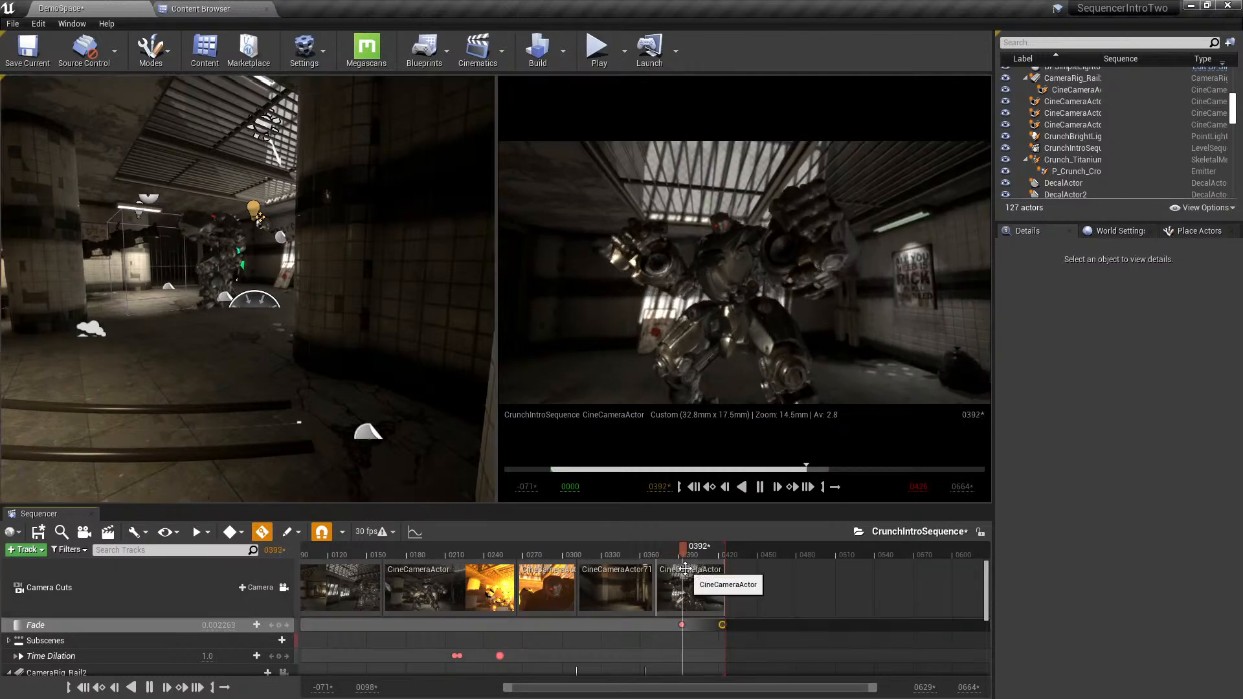
left_click_drag(702, 689, 586, 690)
key("space")
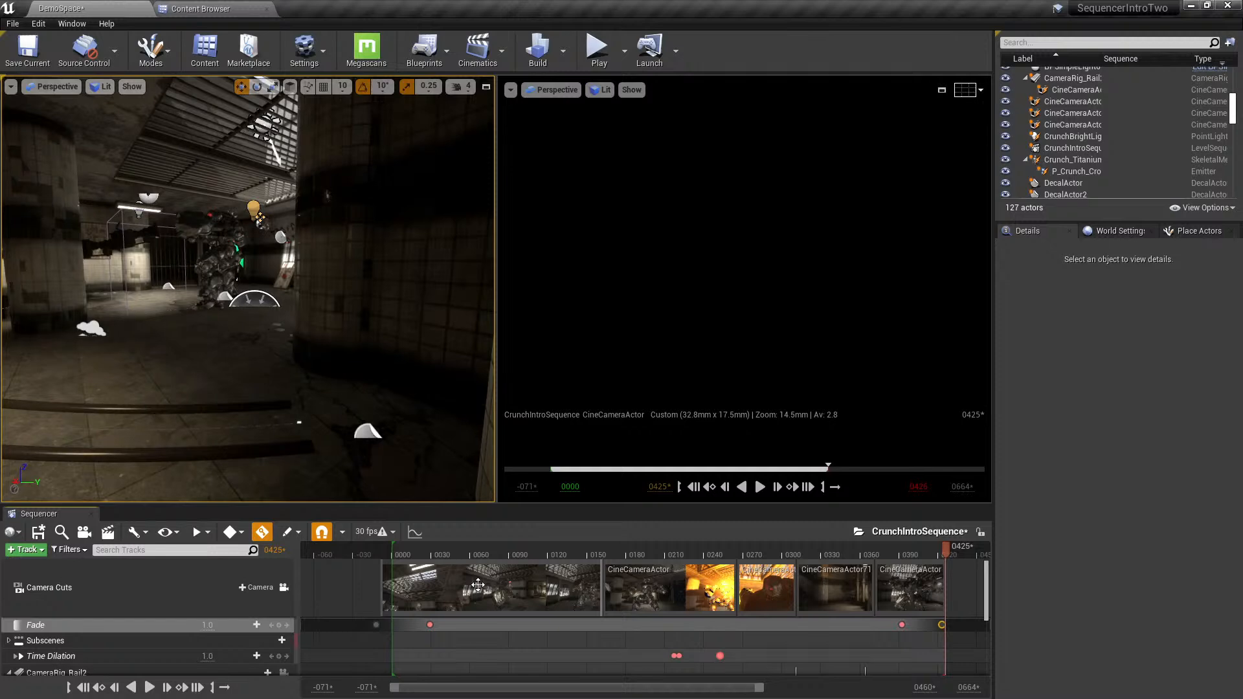
- Enlarge the Sequencer area so that more tracks fit below the viewports
scroll(165, 613, "down", 5)
scroll(170, 614, "up", 5)
left_click_drag(201, 505, 207, 458)
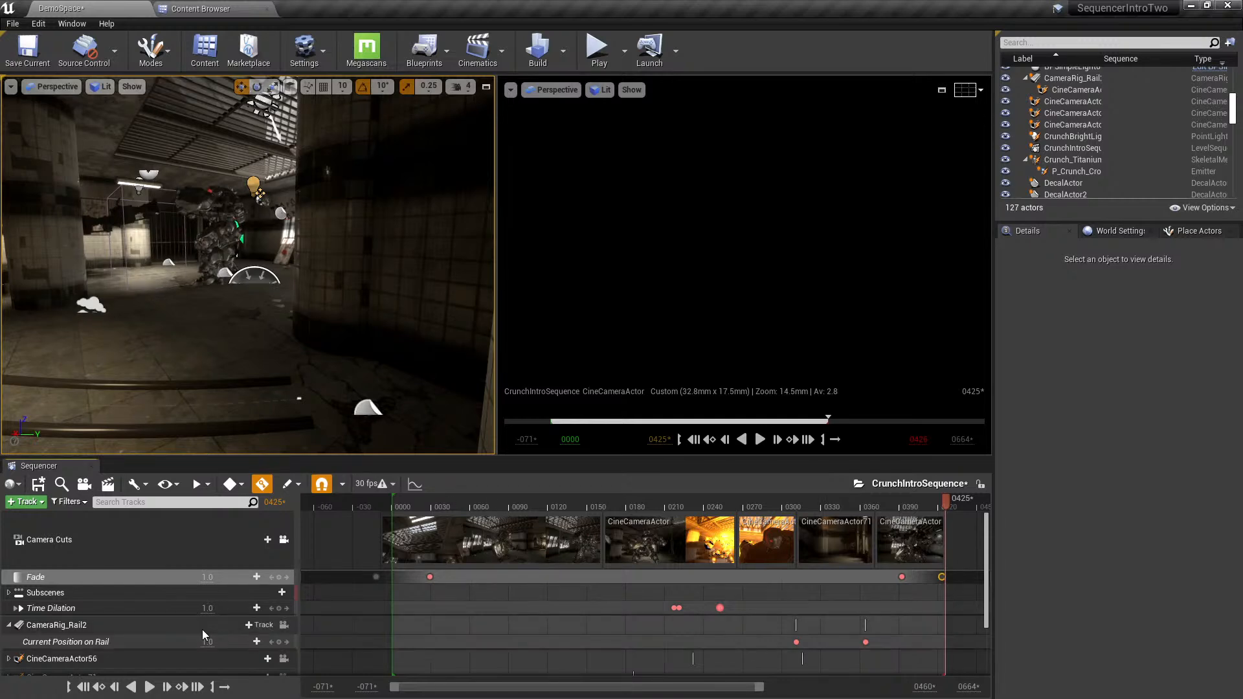
- Save the current level and examine the track types that can be added to the sequence
left_click(27, 48)
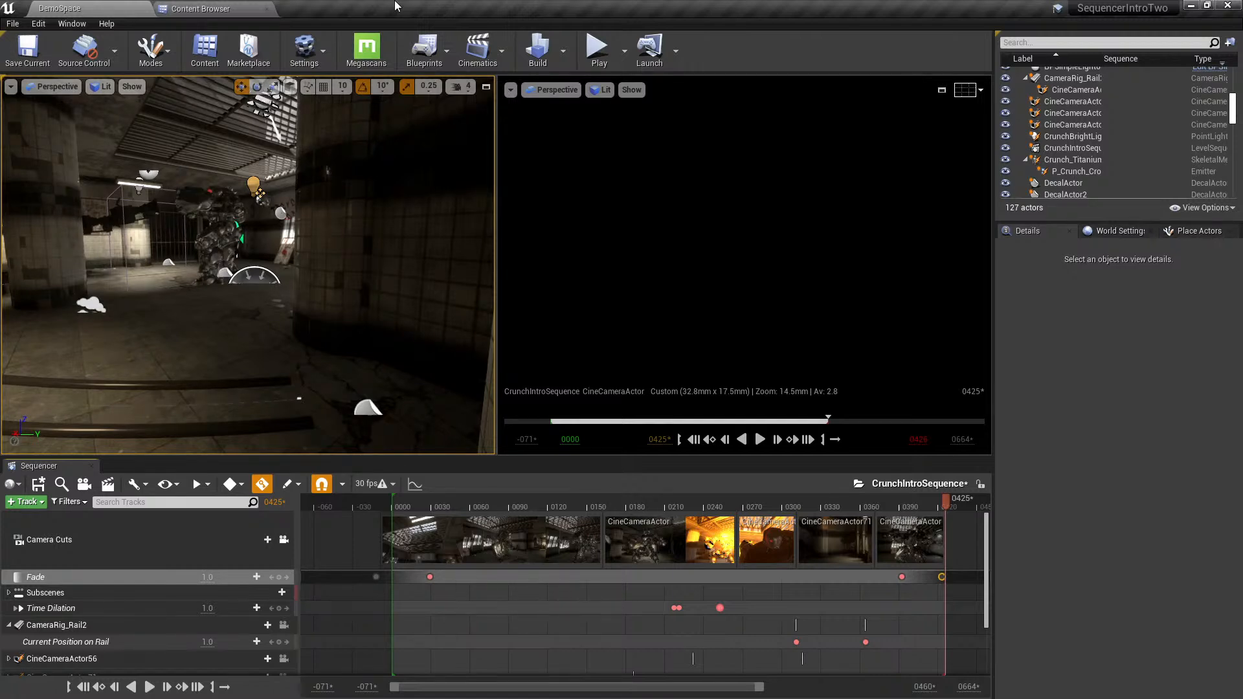
left_click(138, 526)
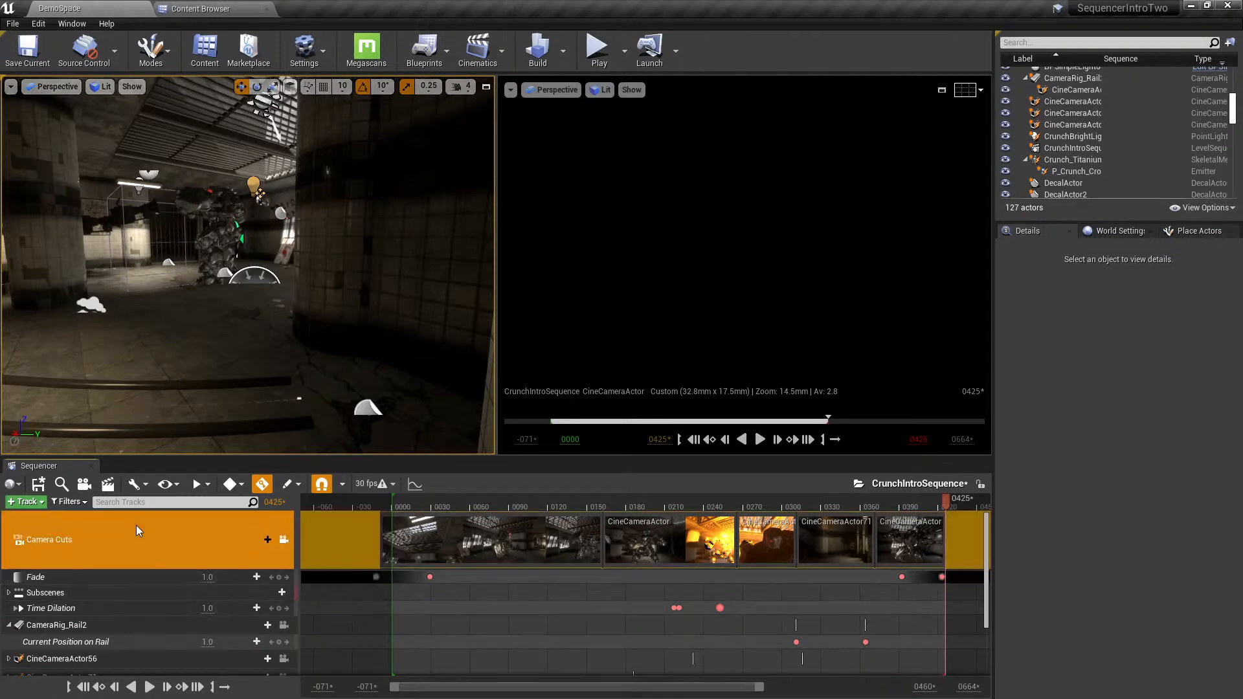
left_click(26, 502)
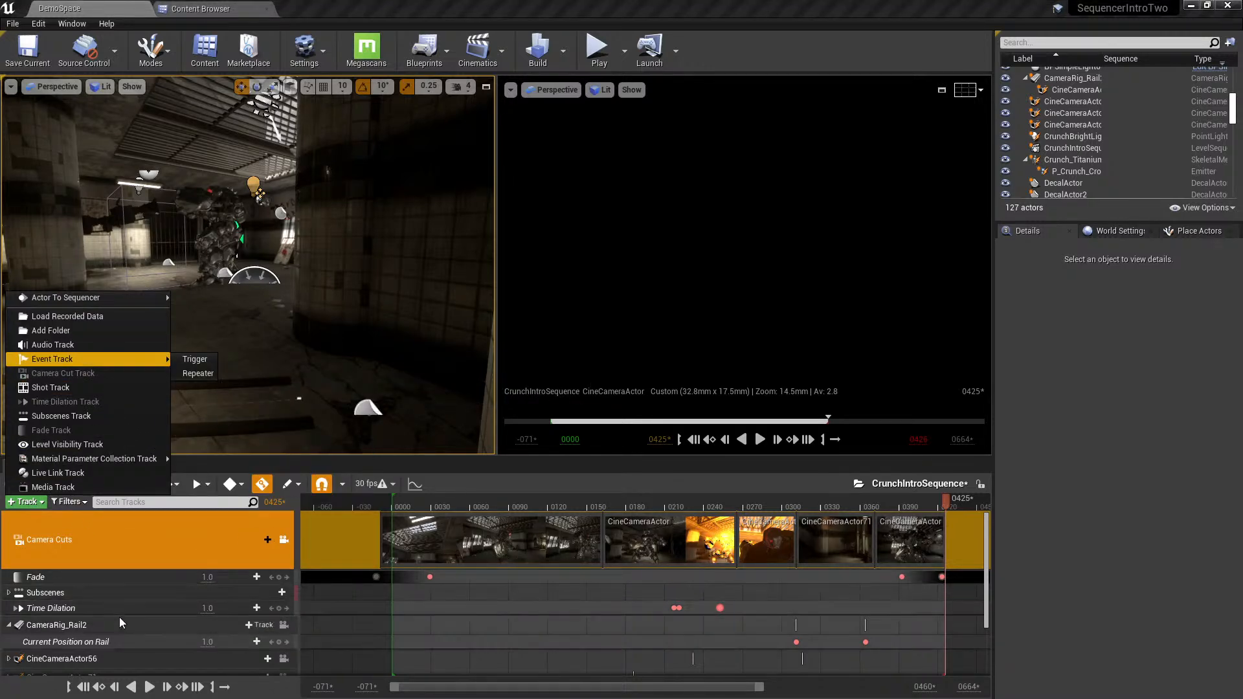
- Examine the track options available for CineCameraActor71, including Camera Shake
left_click(111, 659)
scroll(135, 618, "down", 2)
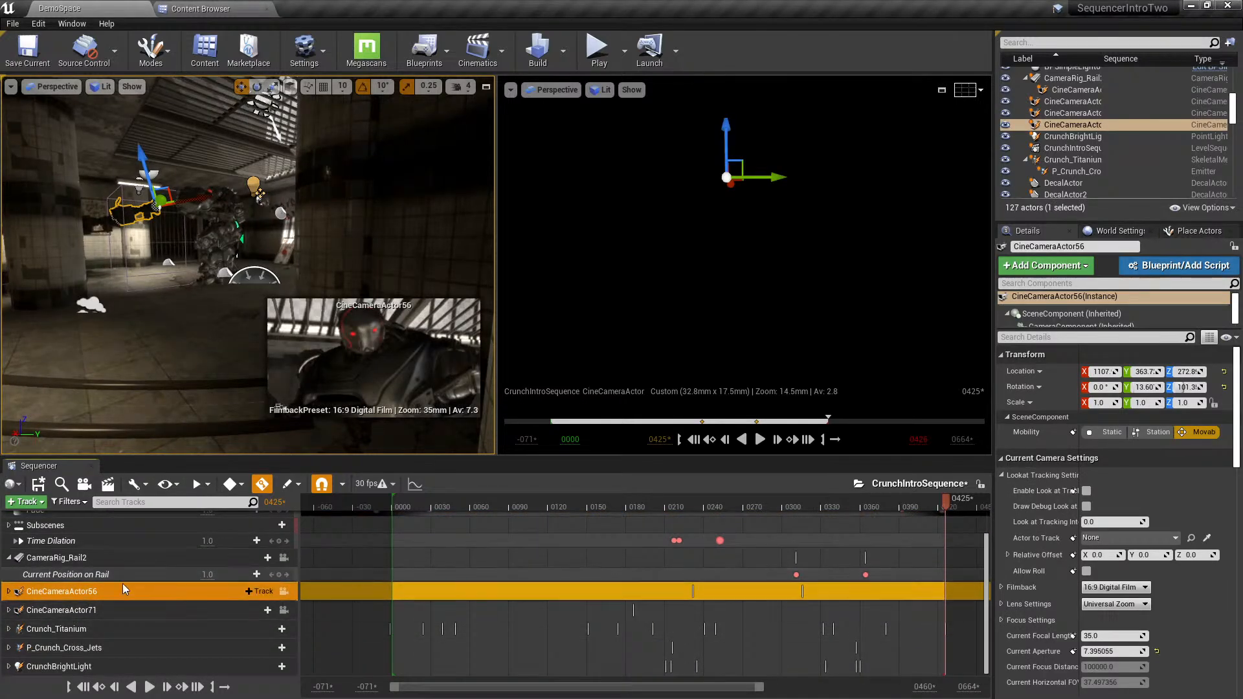
left_click(134, 609)
left_click(262, 610)
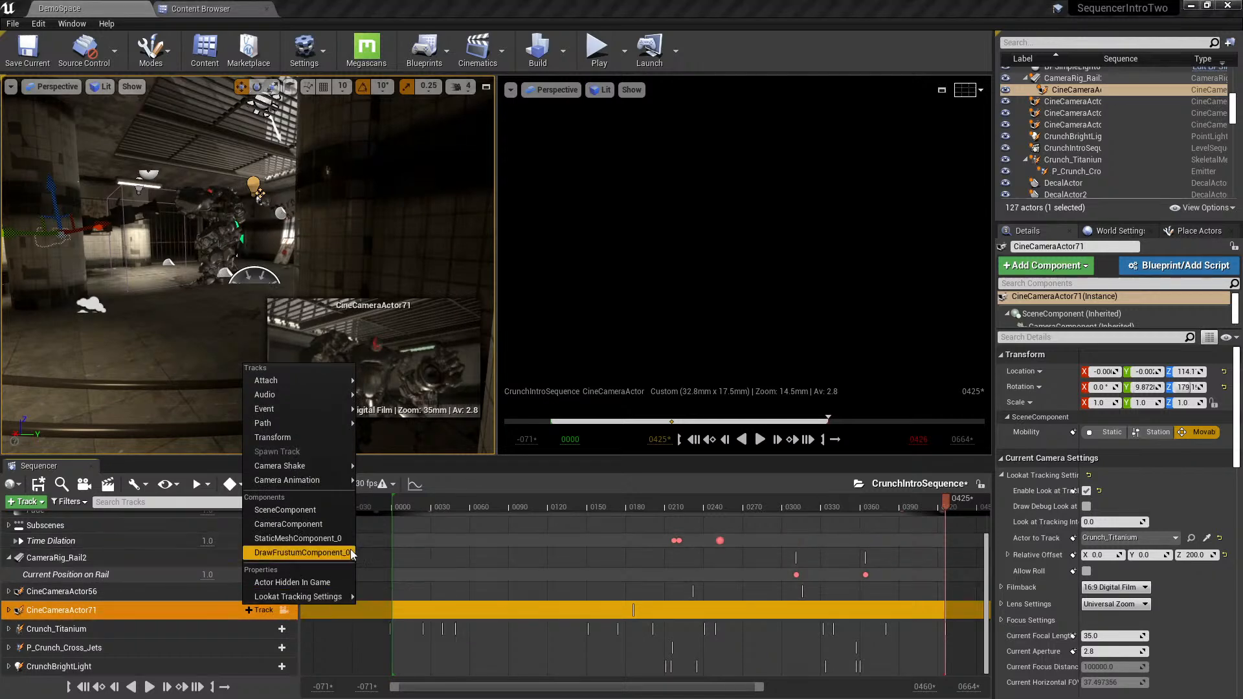
mouse_move(321, 465)
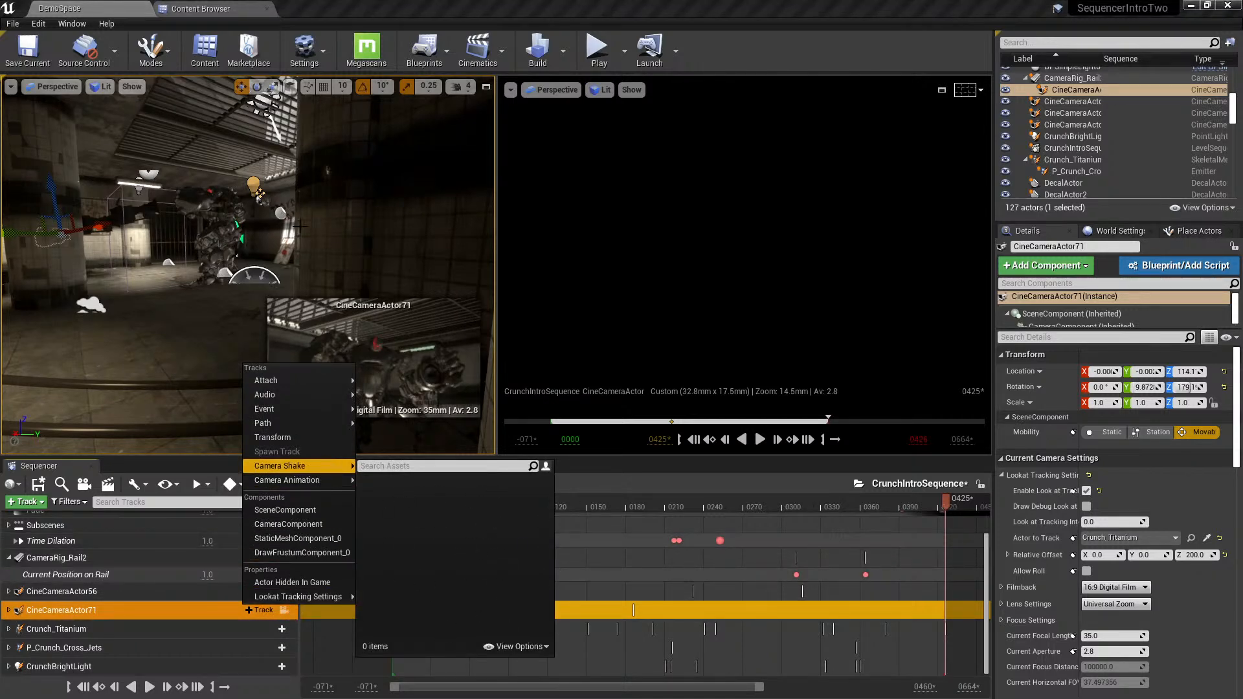
- Examine the animation asset types that can be created in the root Content folder, including Camera Animation Sequence
left_click(207, 8)
left_click(554, 371)
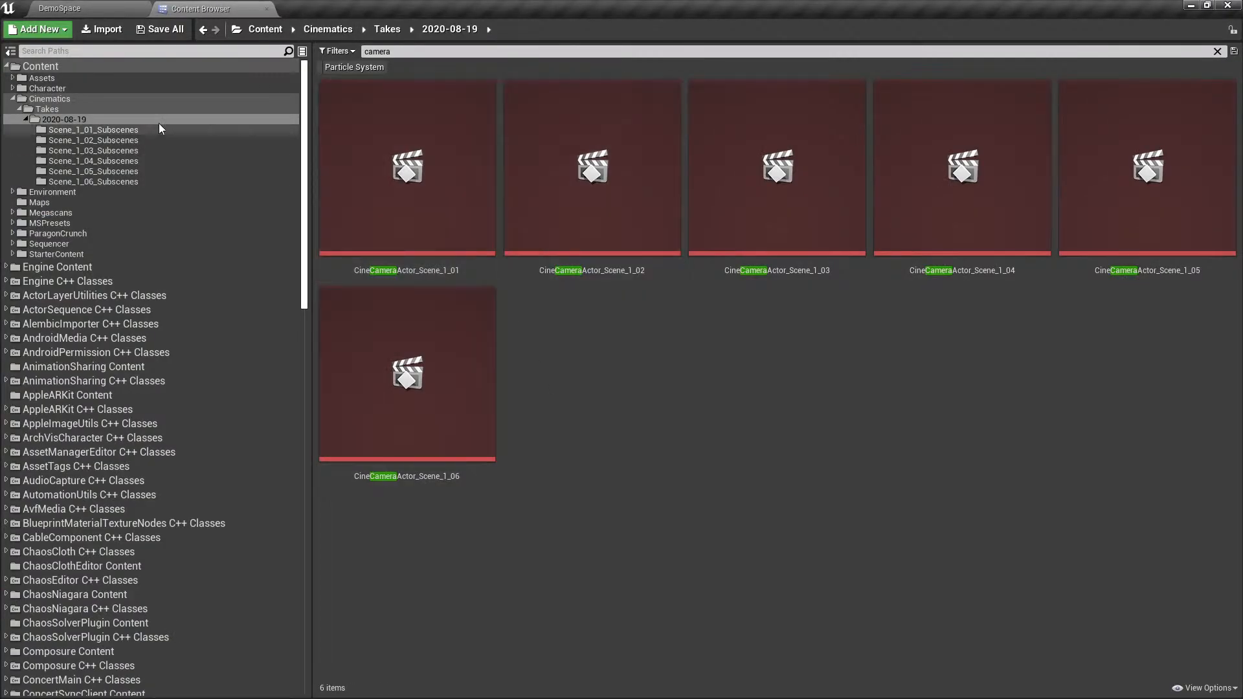
left_click(40, 66)
right_click(578, 594)
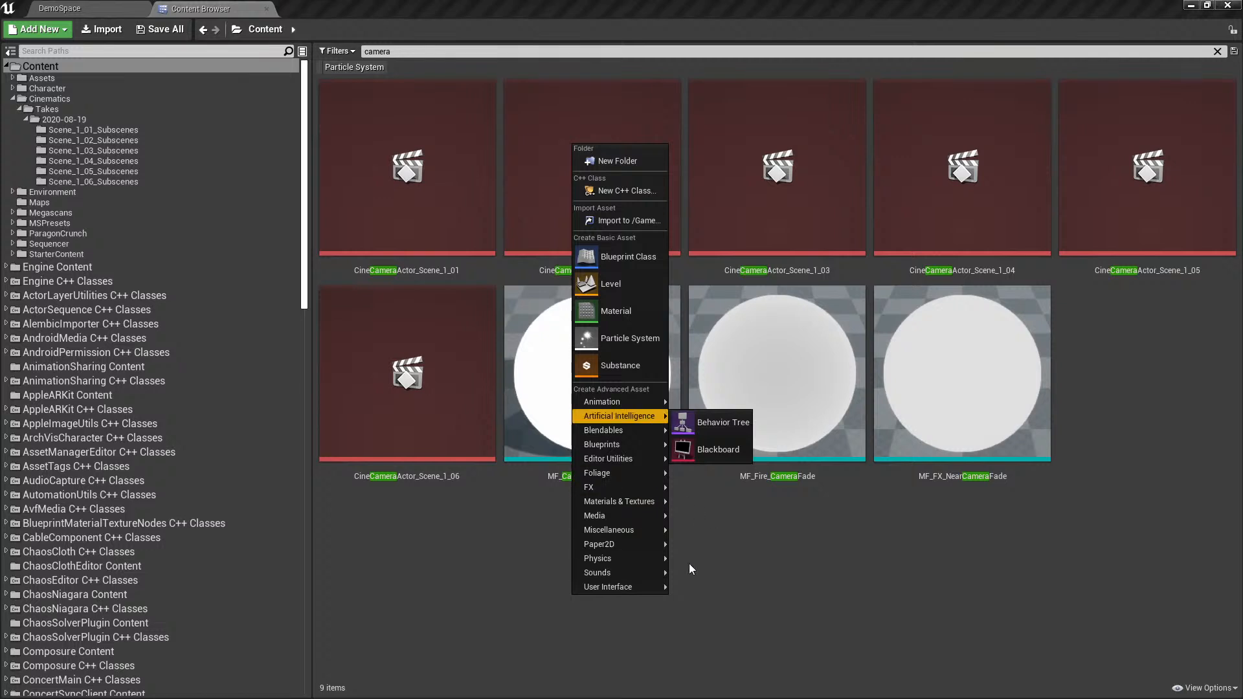
mouse_move(626, 402)
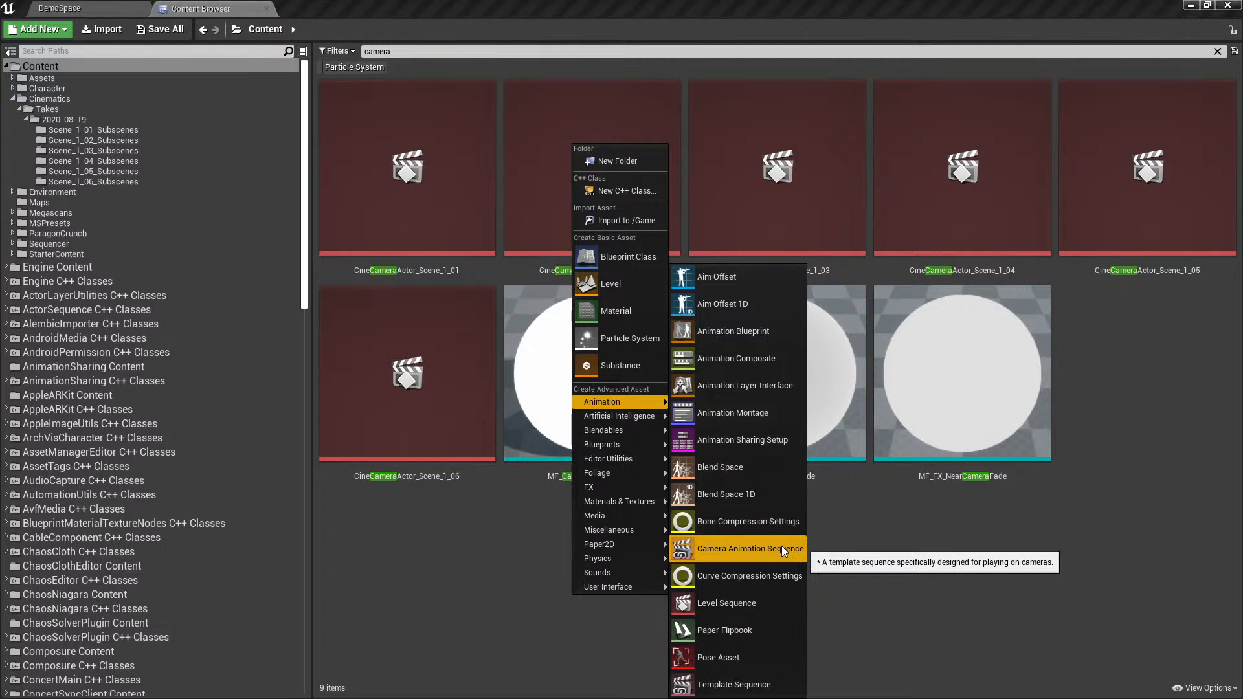
mouse_move(637, 529)
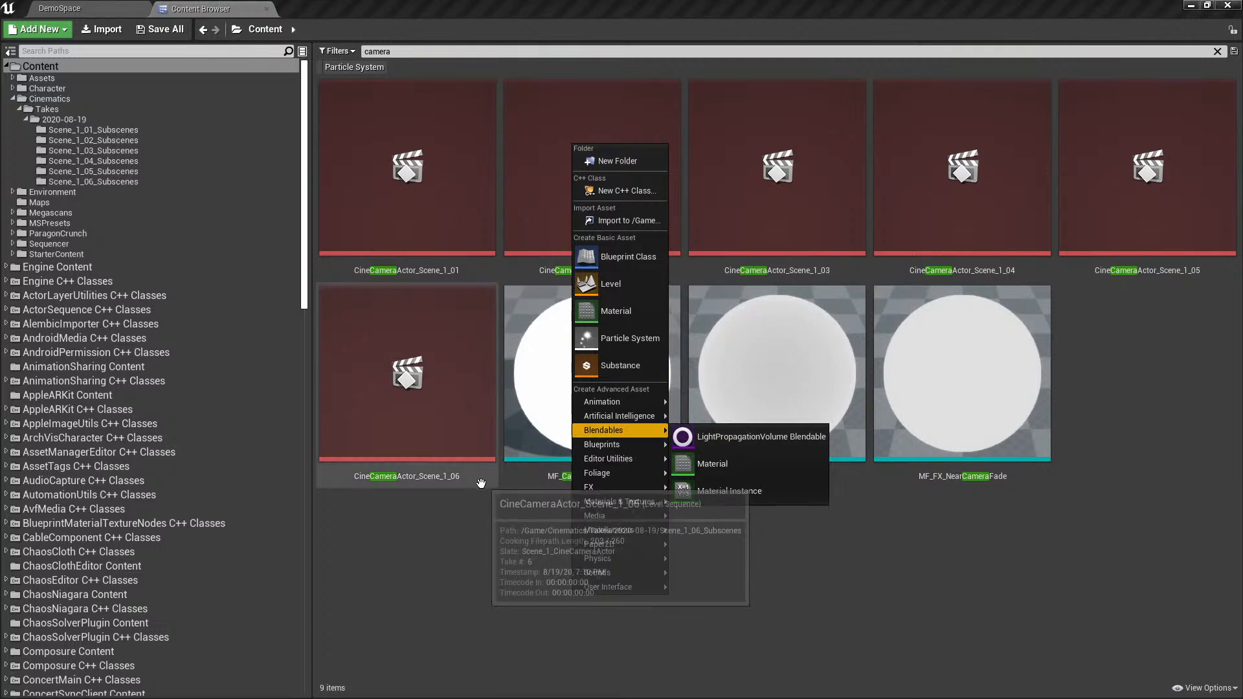
left_click(477, 557)
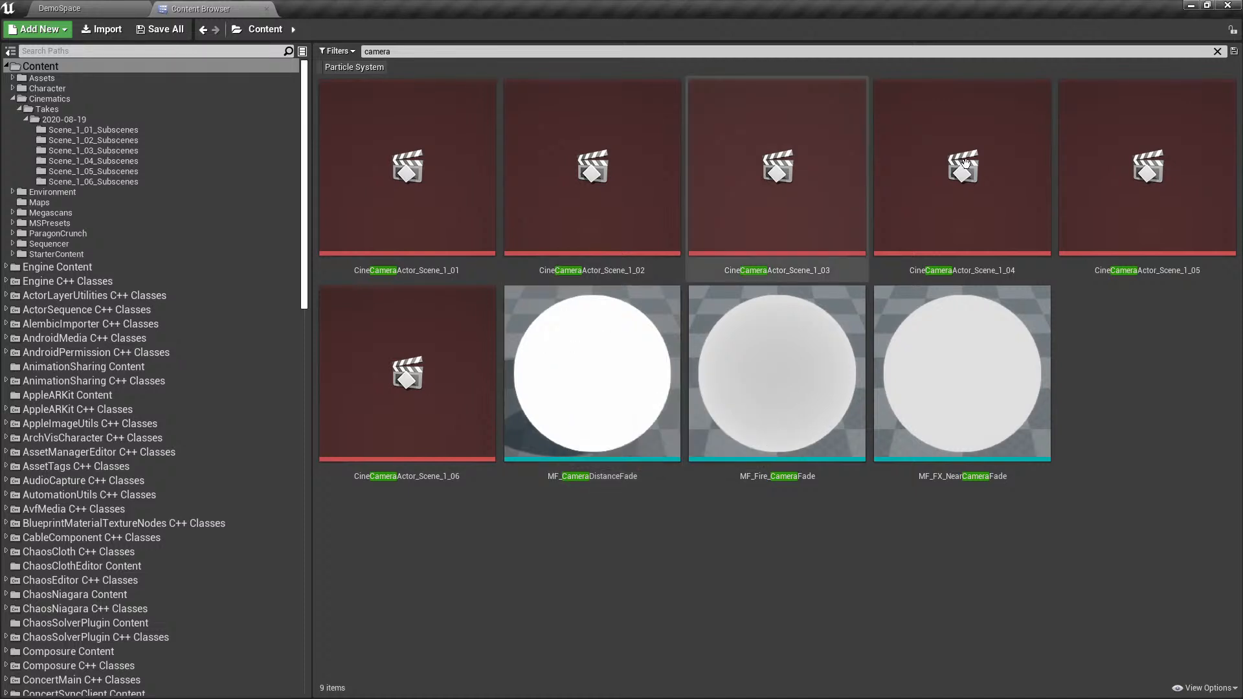
- Search the project's plugins for "black ma", then close the plugin browser and return to the level editor
left_click(37, 6)
left_click(38, 24)
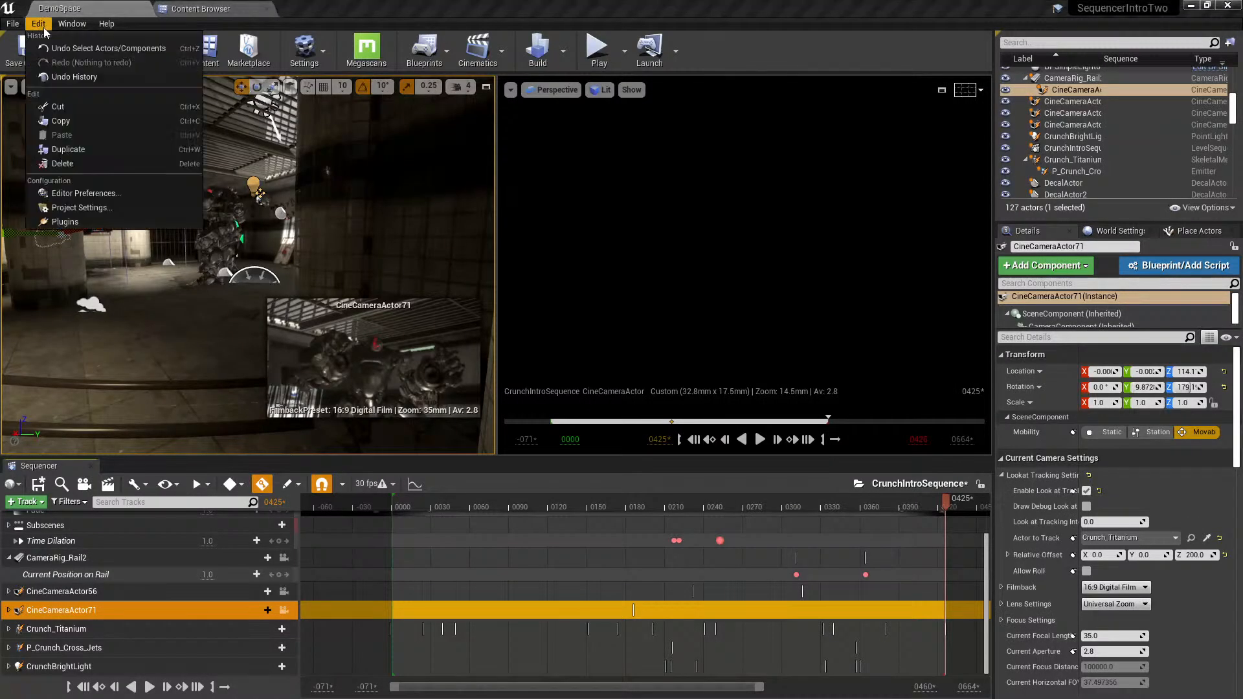
left_click(88, 221)
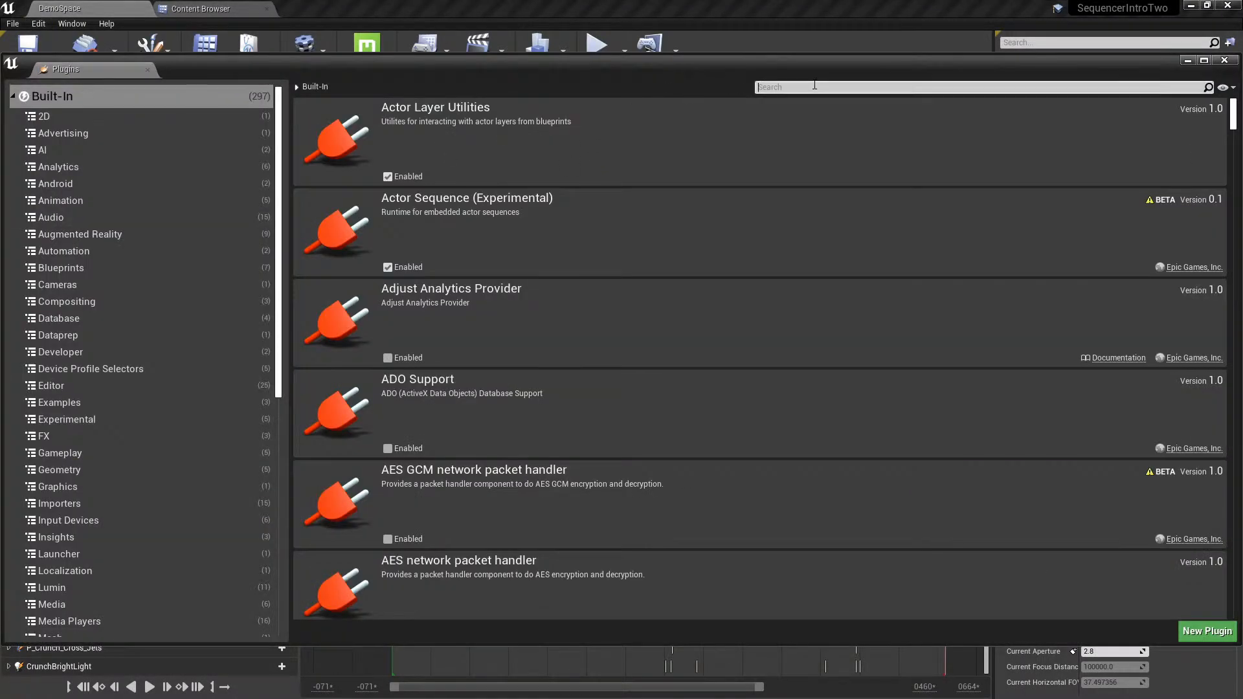
left_click(814, 87)
type("black ma")
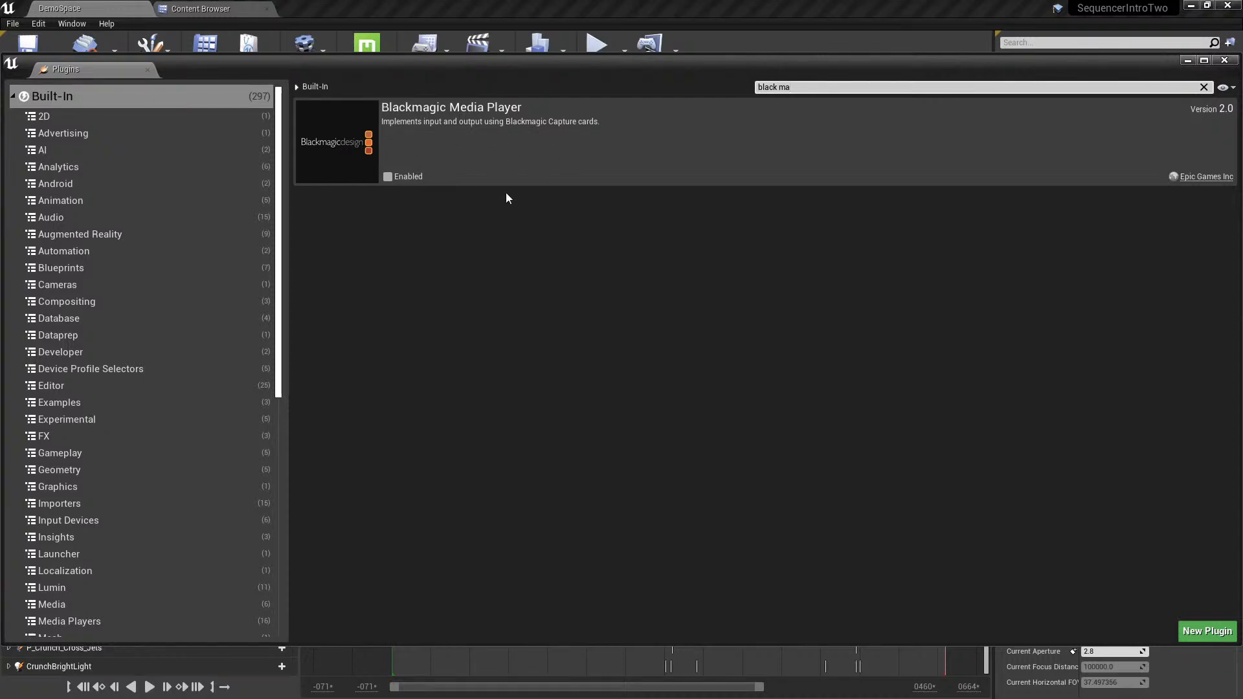
left_click(148, 69)
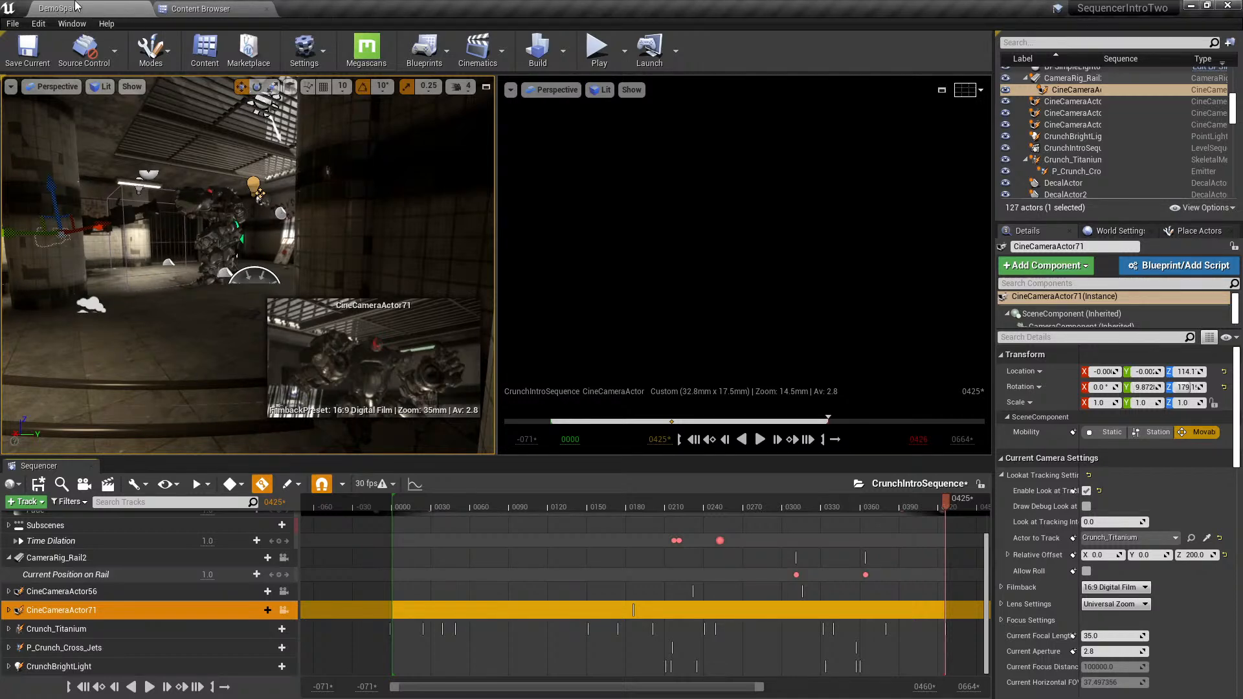
left_click(39, 23)
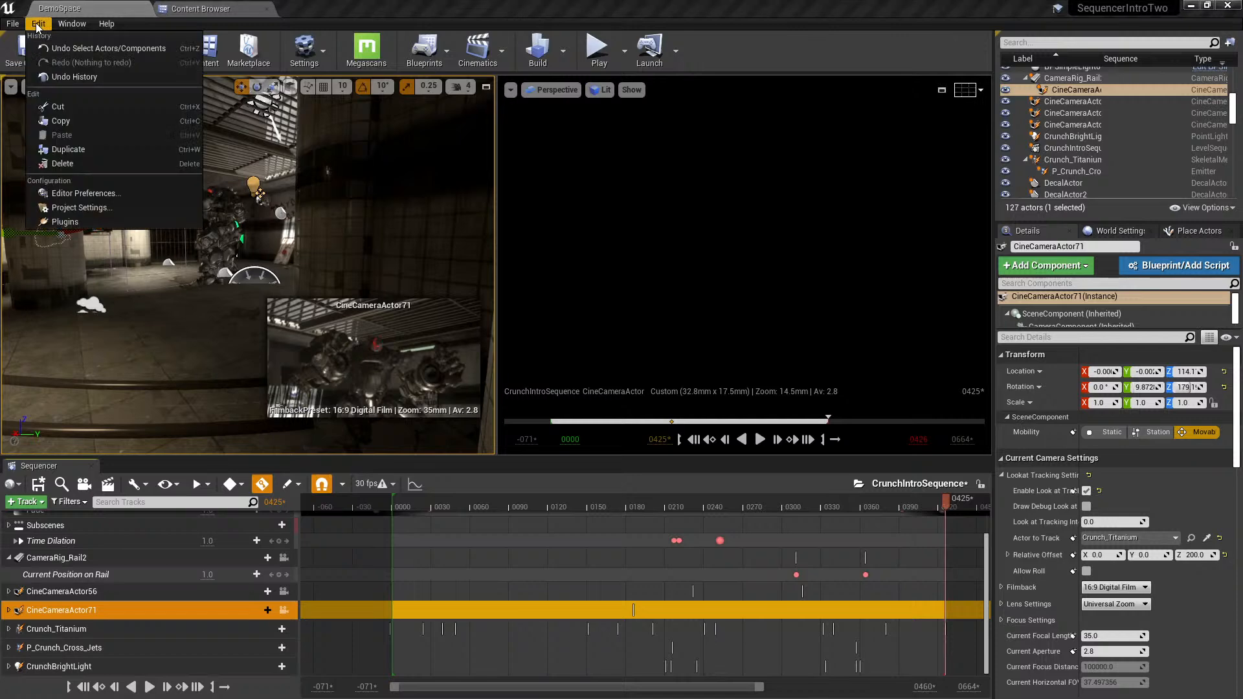
left_click(80, 6)
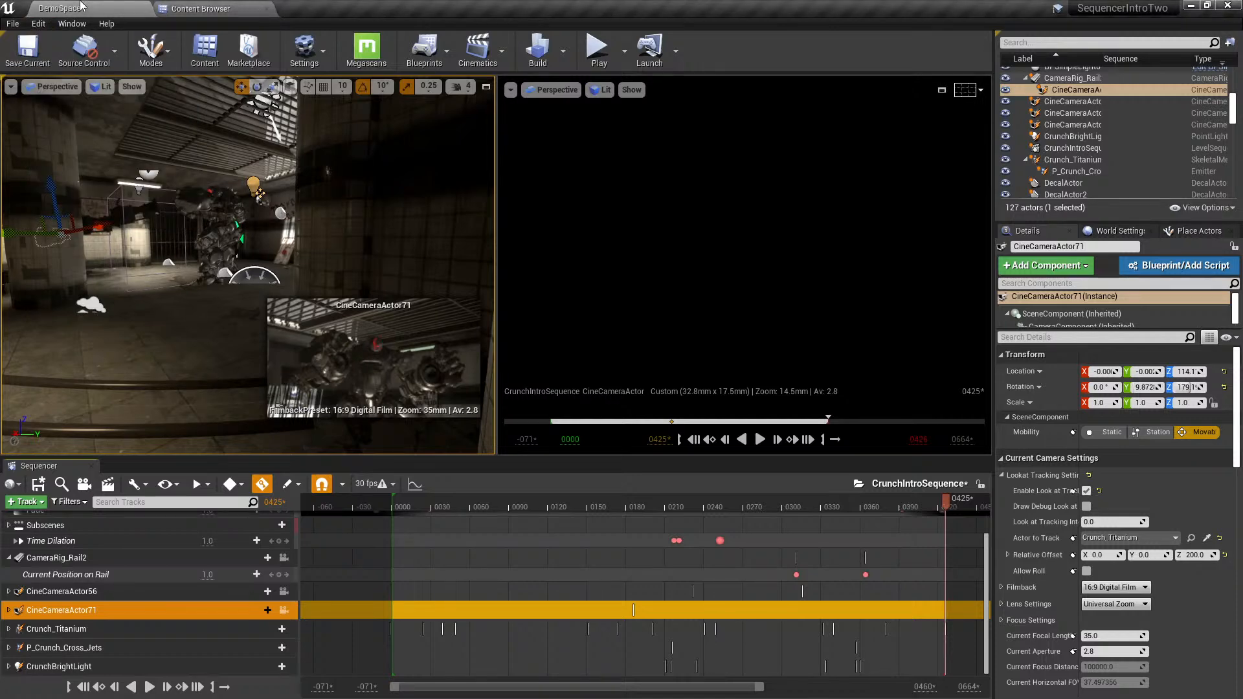
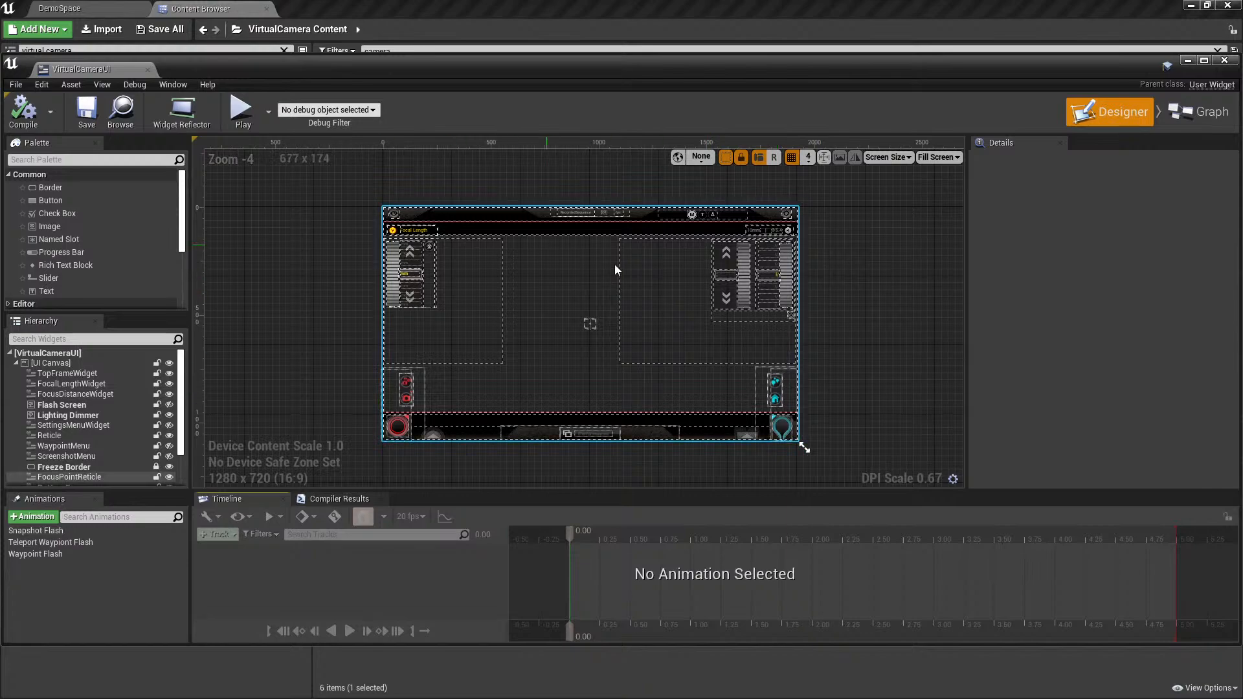
- Dock the VirtualCameraUI editor with the main window and examine its designer layout, from the focal length controls to the bottom frame
scroll(430, 281, "up", 3)
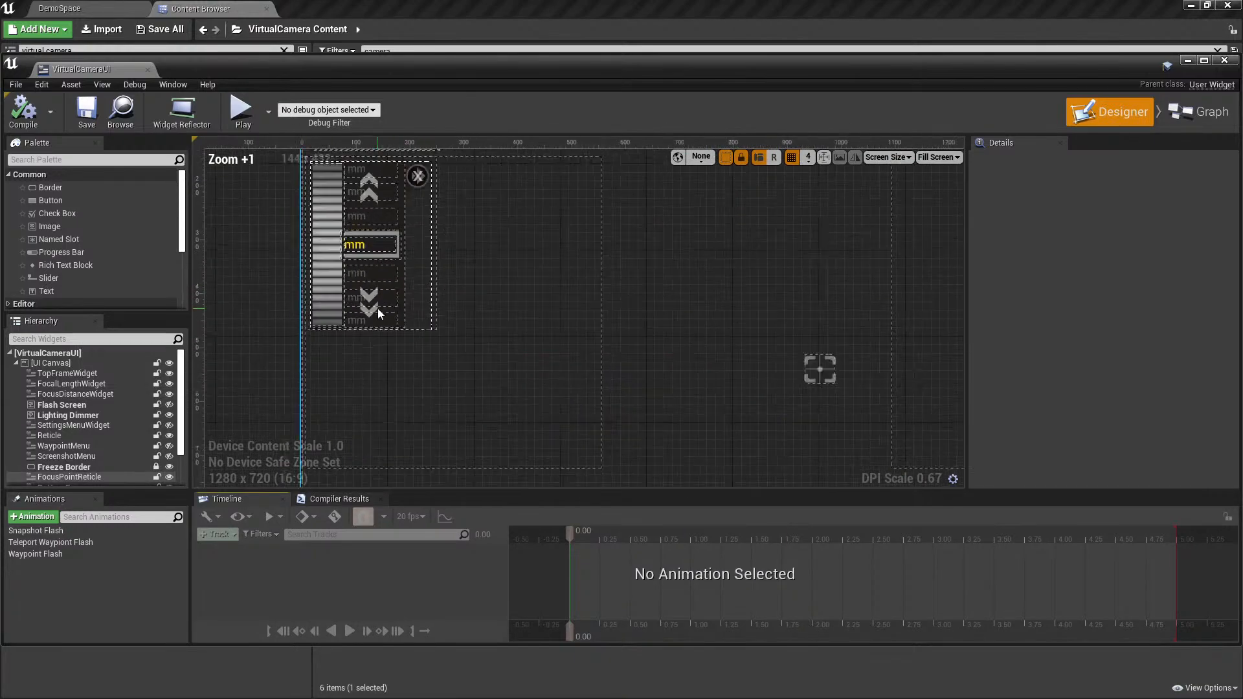
scroll(378, 308, "down", 2)
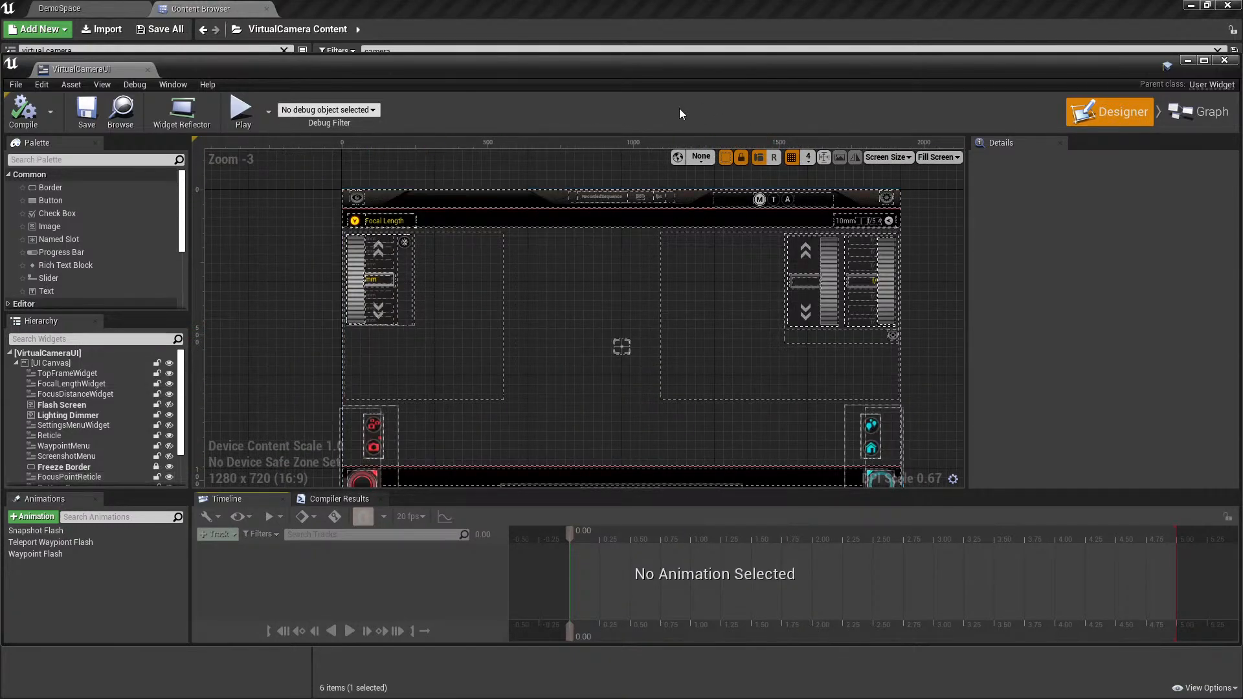
left_click_drag(200, 68, 324, 9)
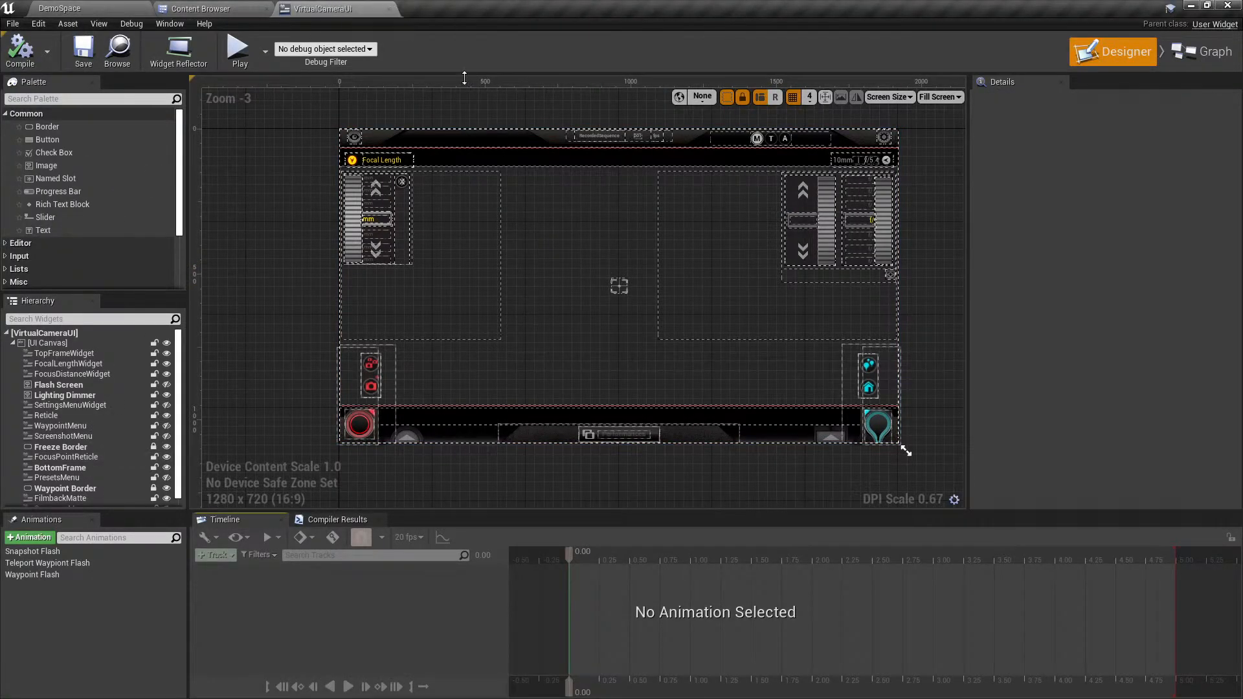
scroll(577, 242, "up", 2)
right_click_drag(543, 347, 541, 261)
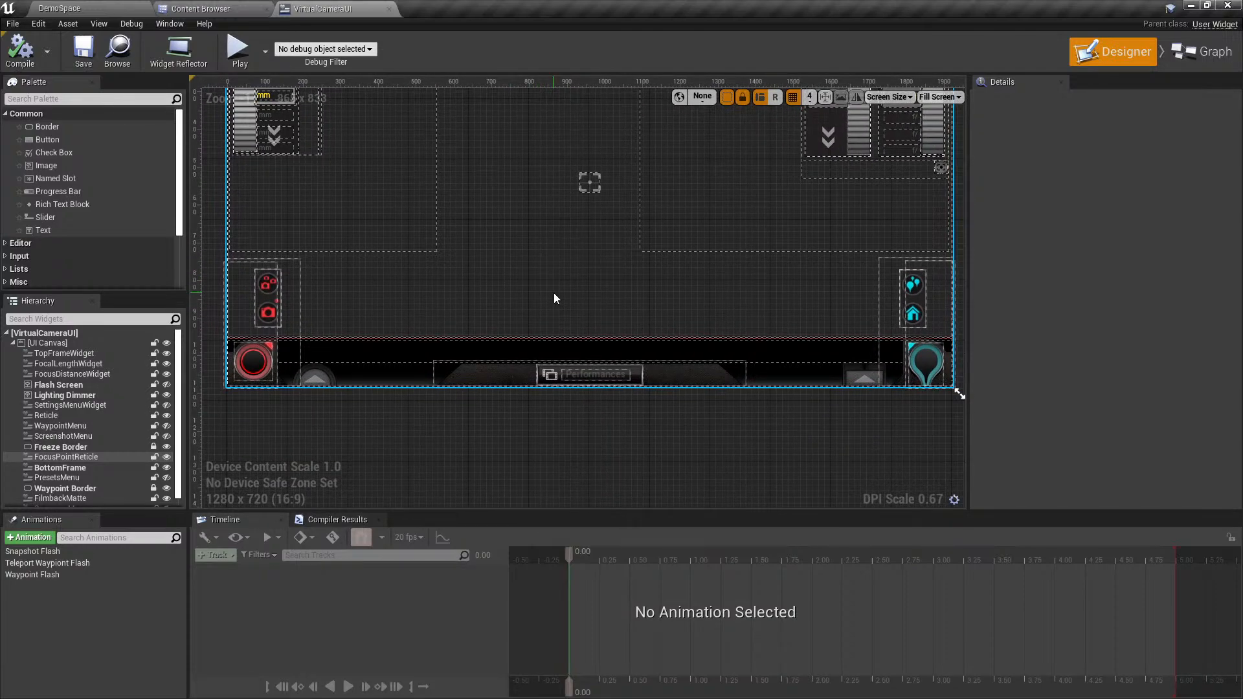
scroll(518, 217, "down", 6)
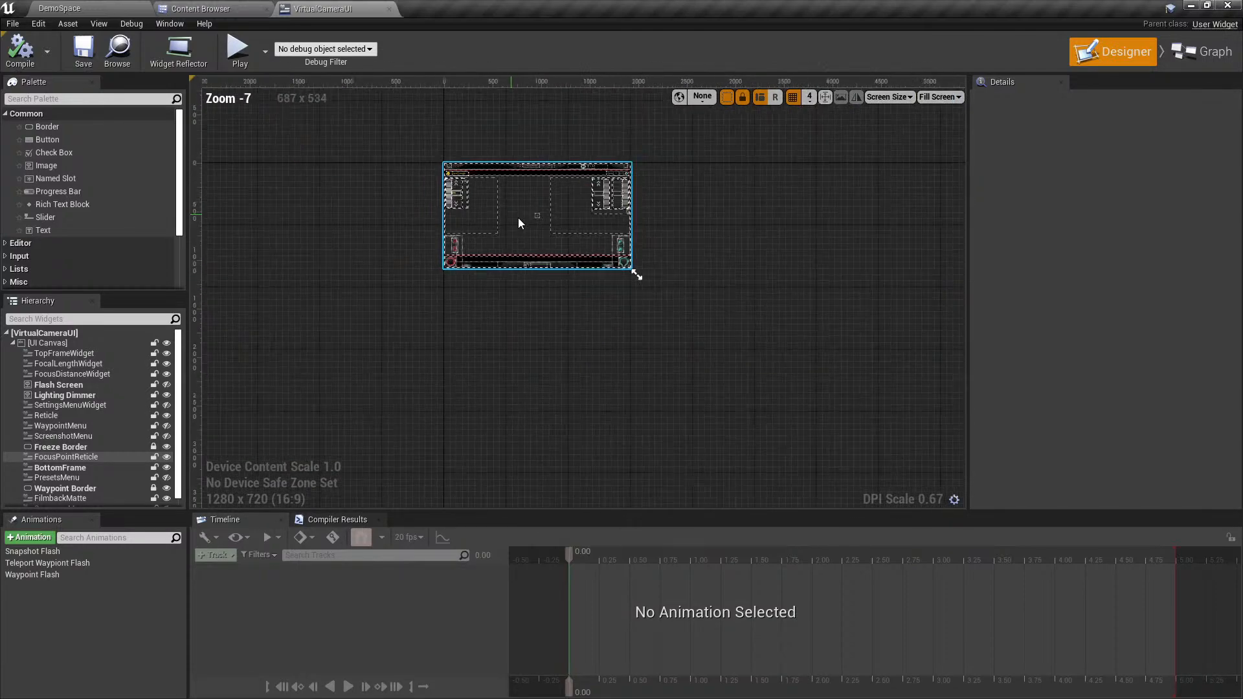
scroll(490, 196, "up", 5)
right_click_drag(490, 196, 524, 315)
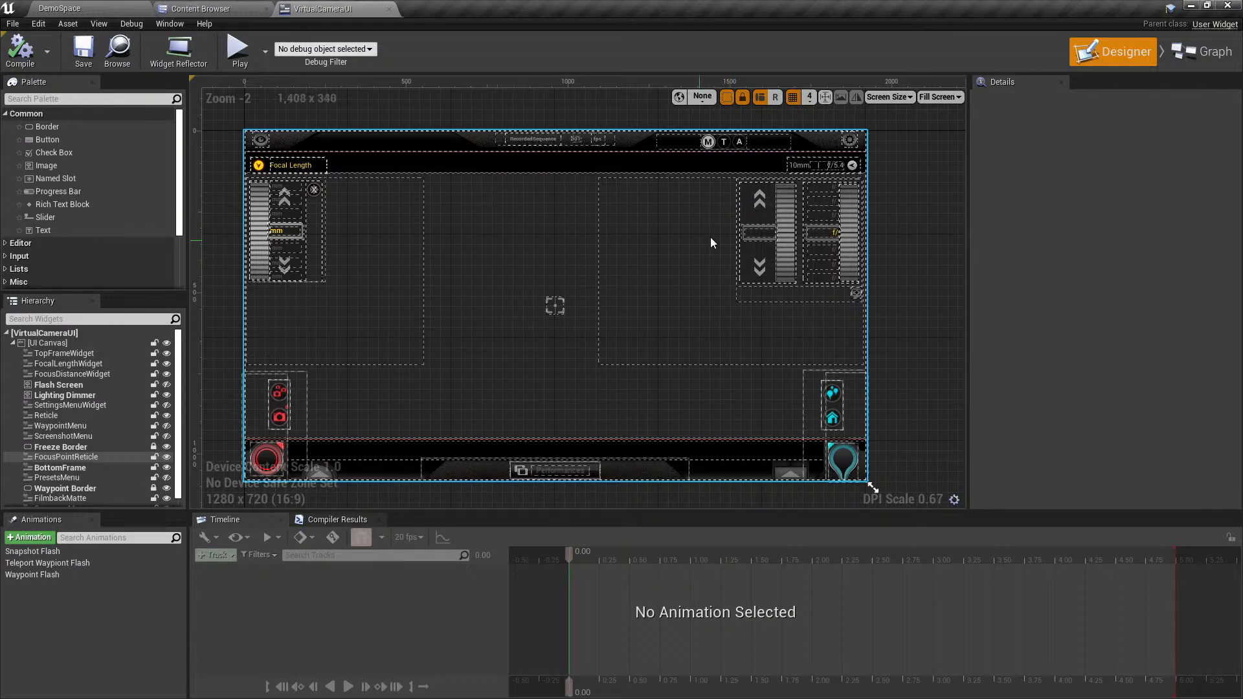
- Switch the VirtualCameraUI widget to its graph and examine the Add Screenshots function's nodes
left_click(1208, 50)
scroll(950, 186, "down", 10)
scroll(654, 289, "up", 6)
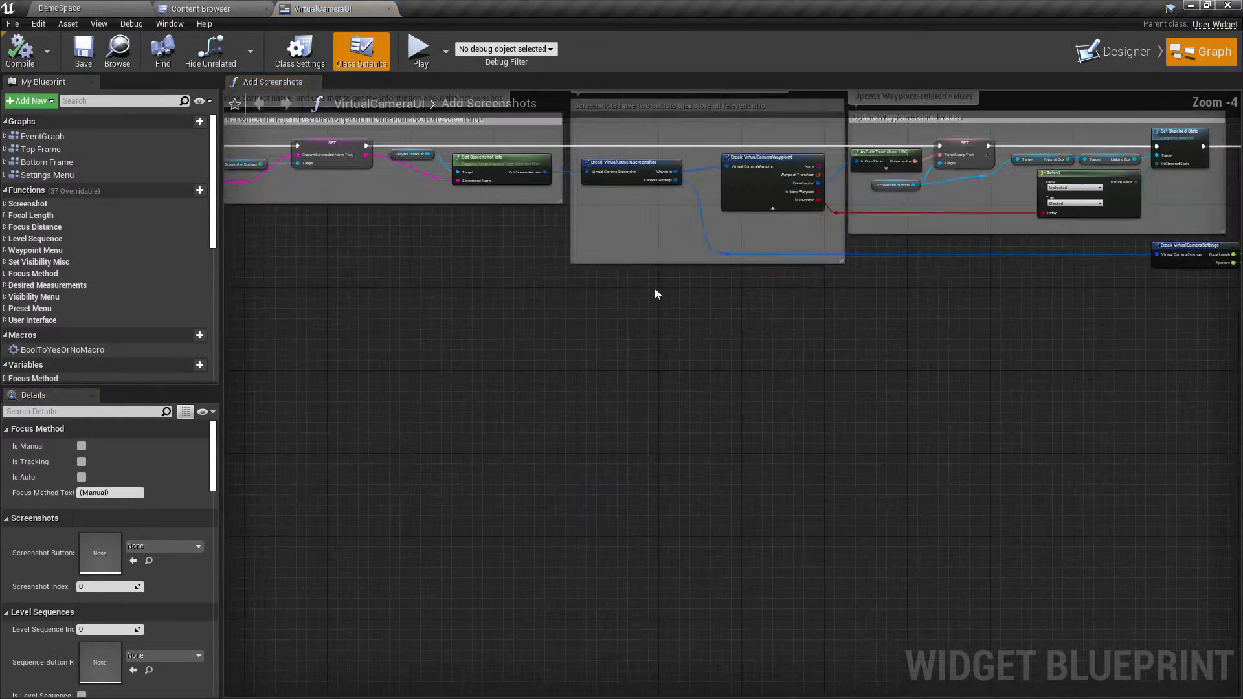
right_click_drag(654, 289, 911, 444)
scroll(737, 460, "down", 1)
right_click_drag(233, 237, 614, 308)
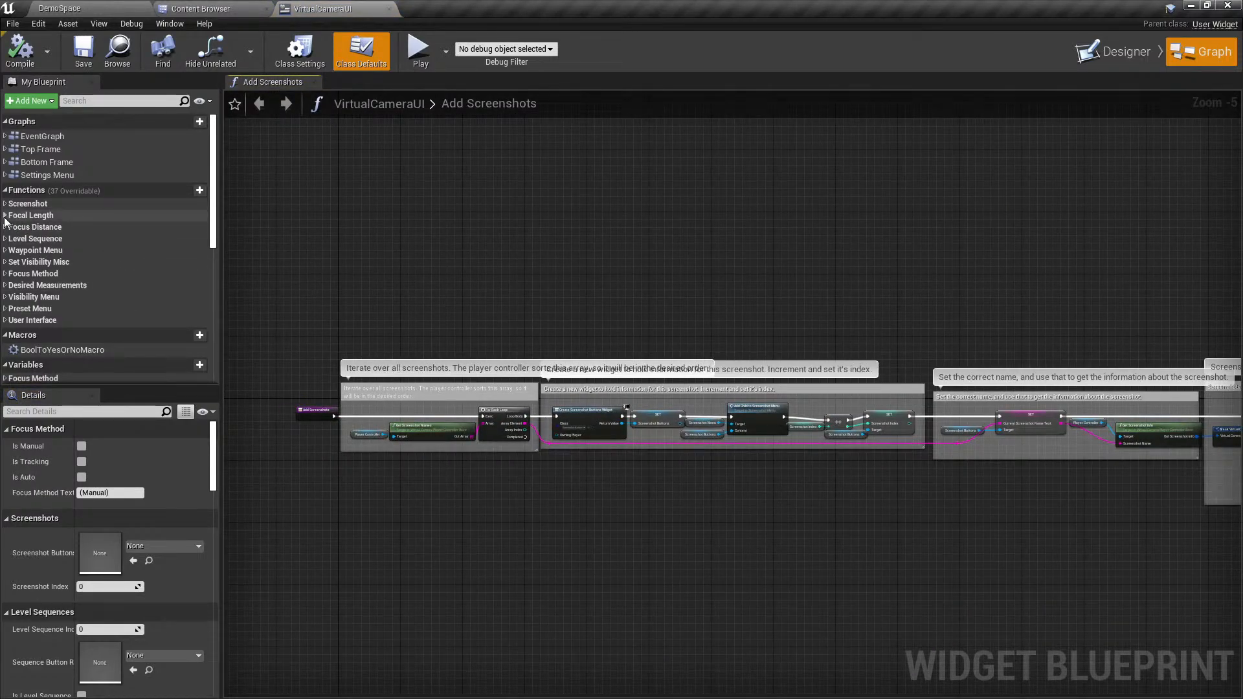
- Review the widget's functions in the Focal Length and Screenshot categories
left_click(39, 215)
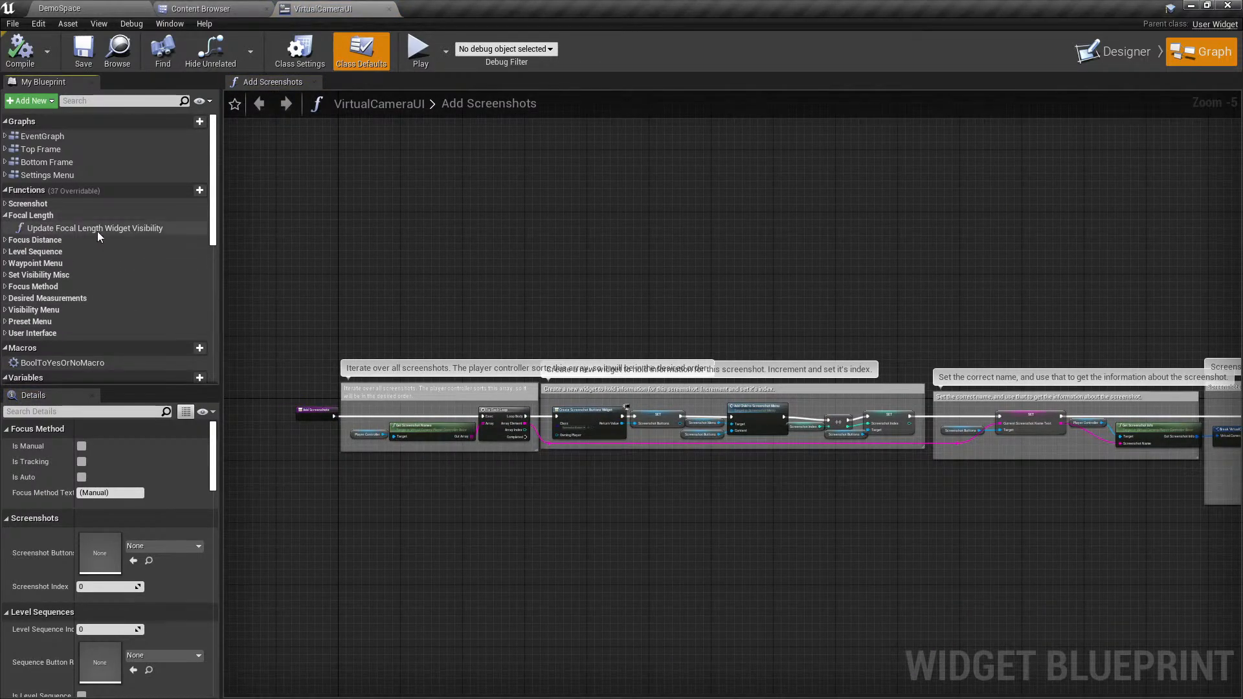
left_click(5, 215)
left_click(5, 205)
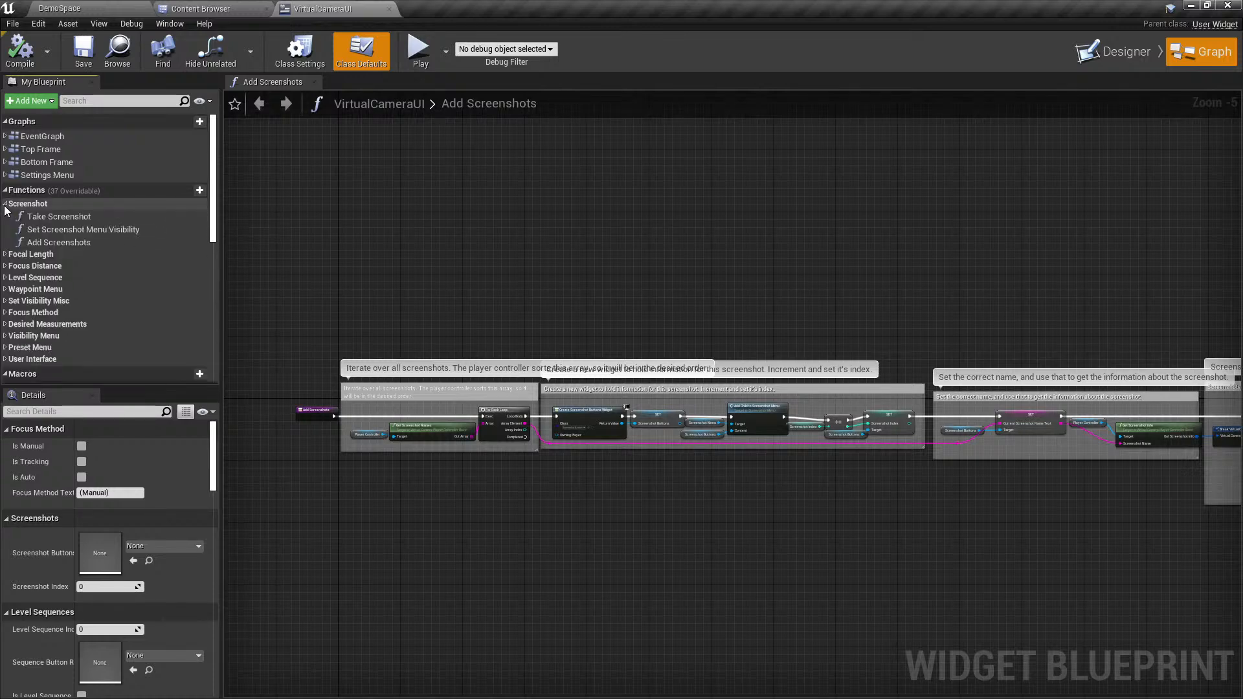
left_click(5, 206)
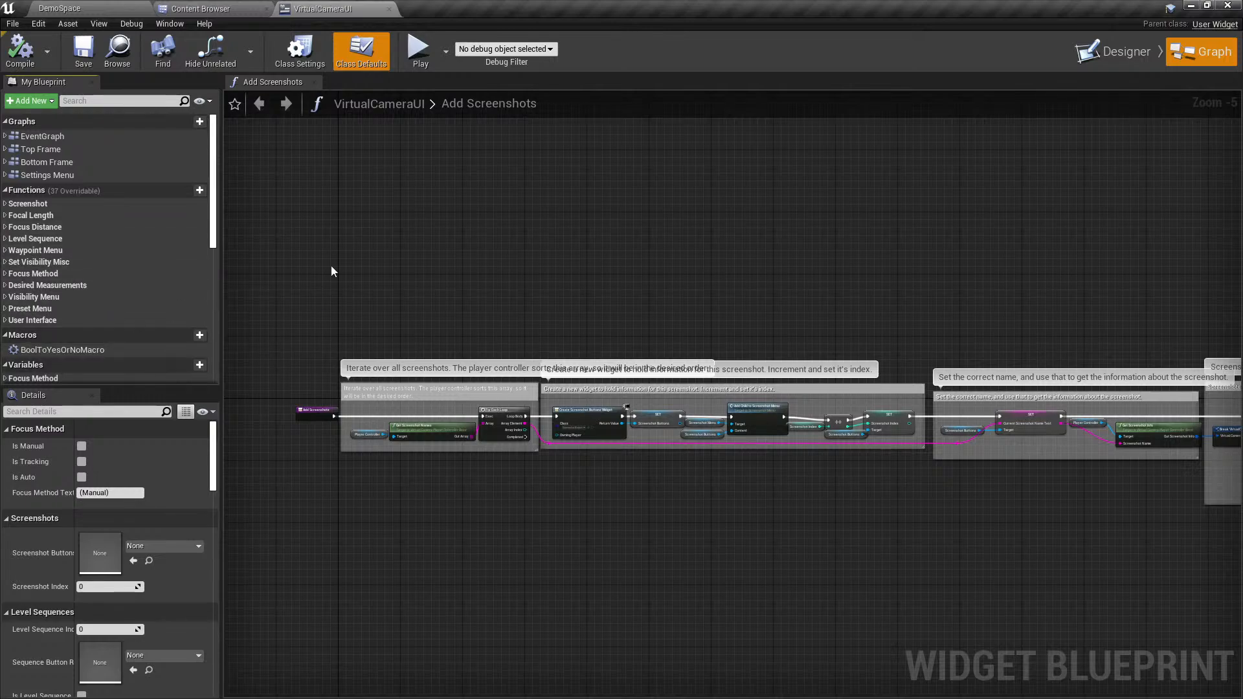
- Open the VirtualCameraUI EventGraph and examine its player controller and waypoint nodes
mouse_move(188, 192)
double_click(63, 137)
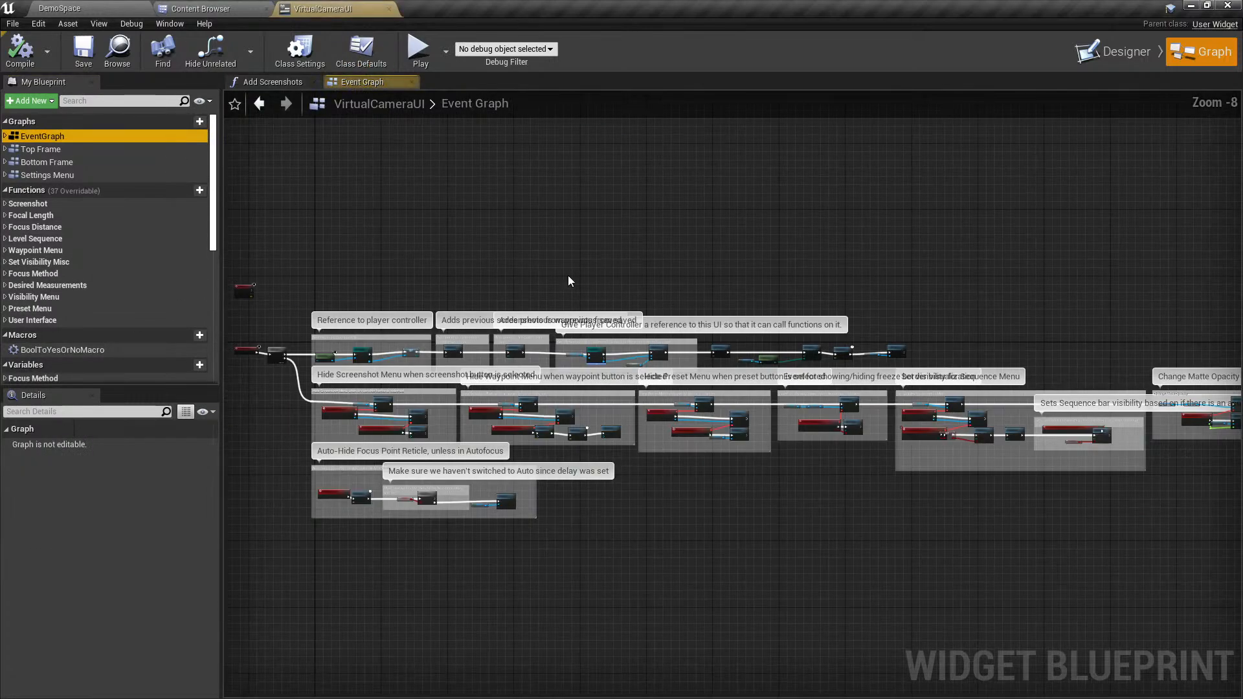
scroll(511, 262, "up", 5)
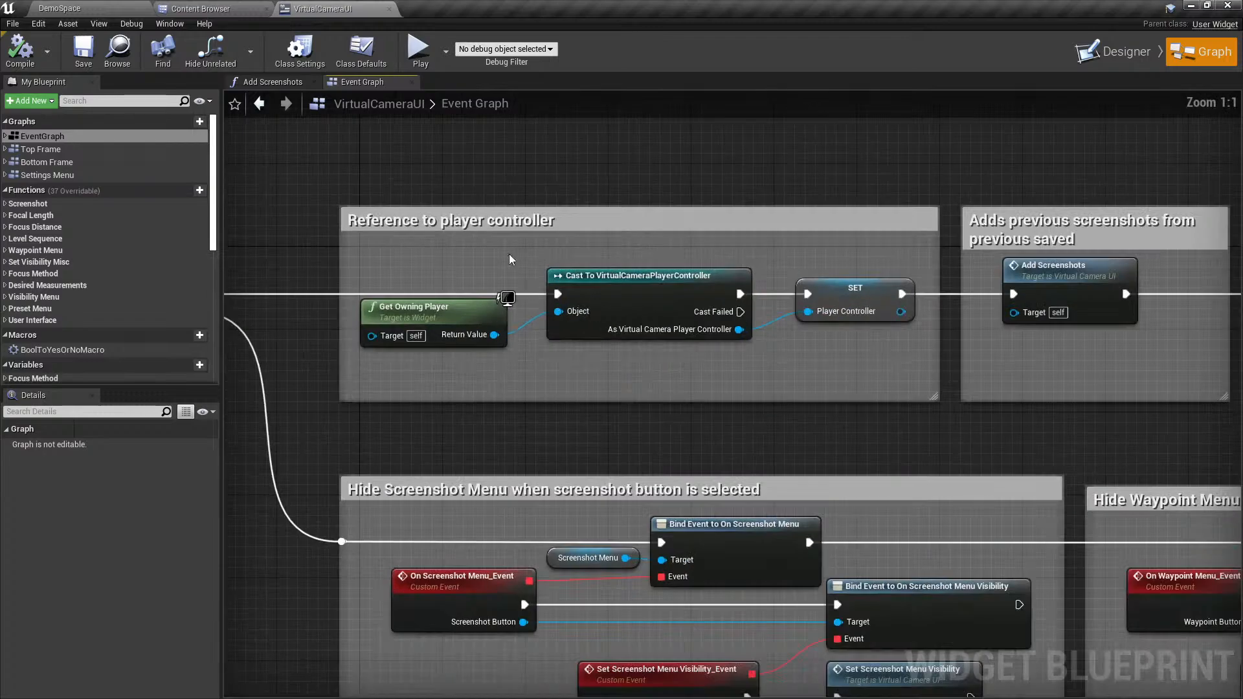
scroll(615, 212, "up", 2)
right_click_drag(615, 213, 572, 255)
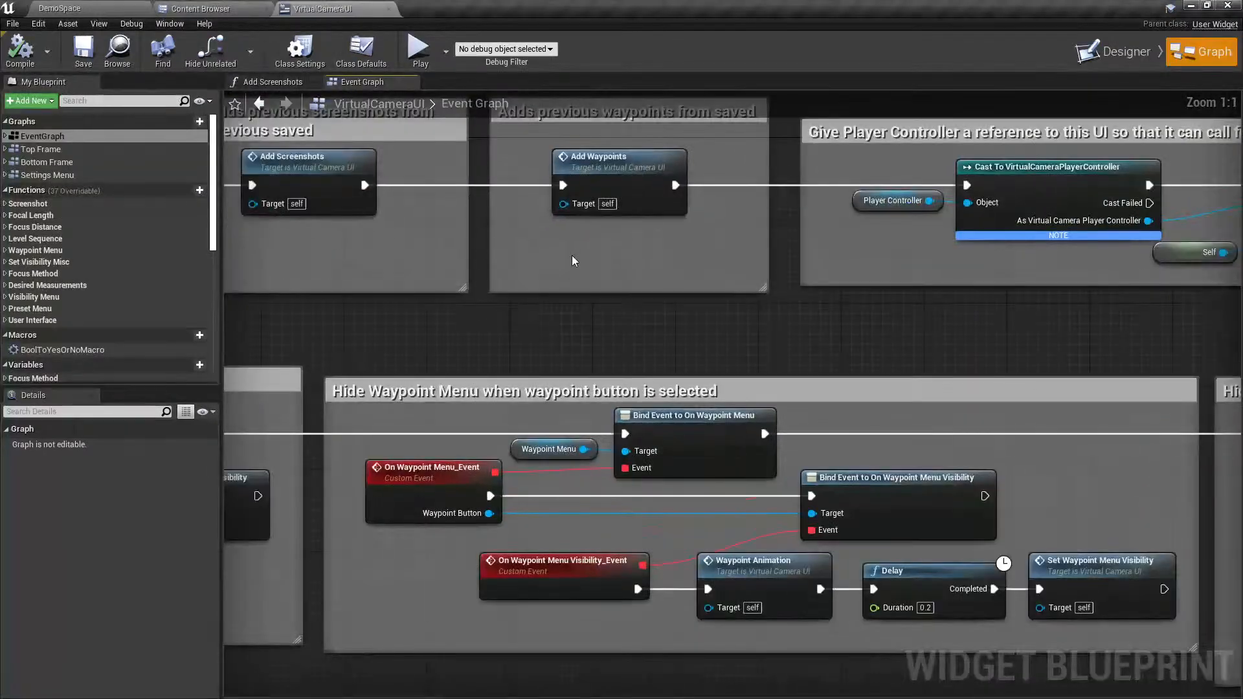
scroll(572, 255, "down", 1)
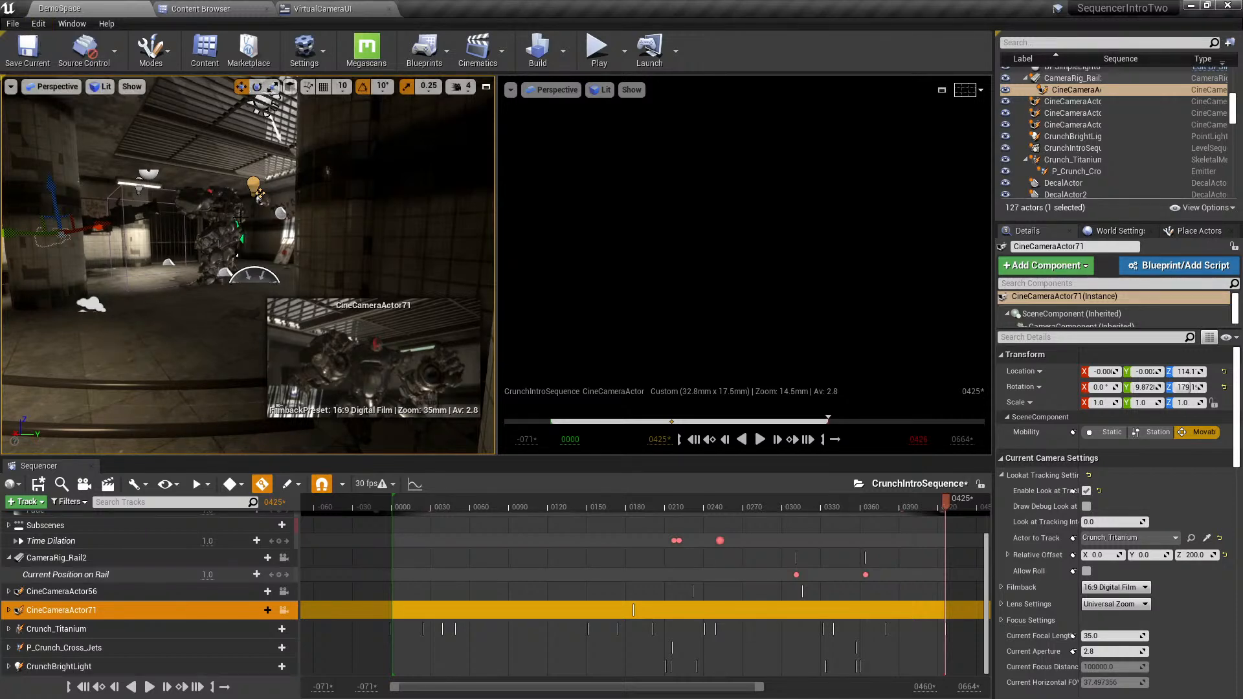
- Select the Crunch_Titanium character in the DemoSpace level and view it up close
left_click(218, 220)
key("w")
right_click_drag(325, 228, 292, 228)
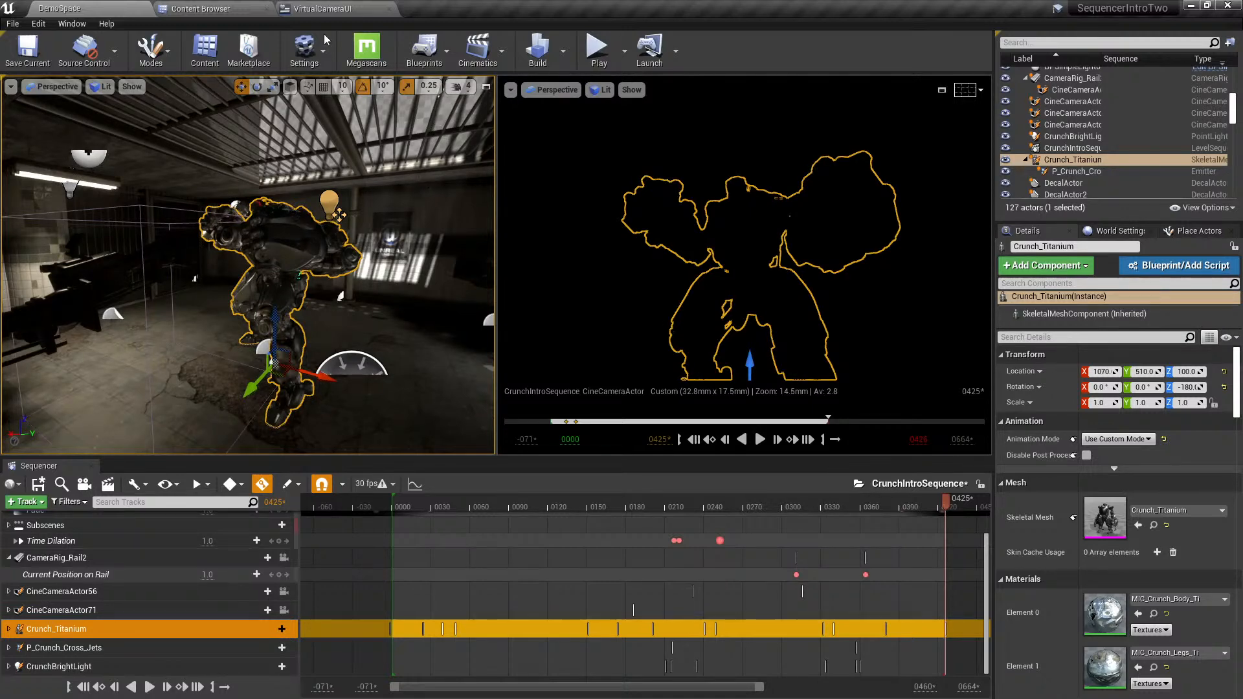
- Close the VirtualCameraUI widget editor
left_click(341, 9)
middle_click(342, 9)
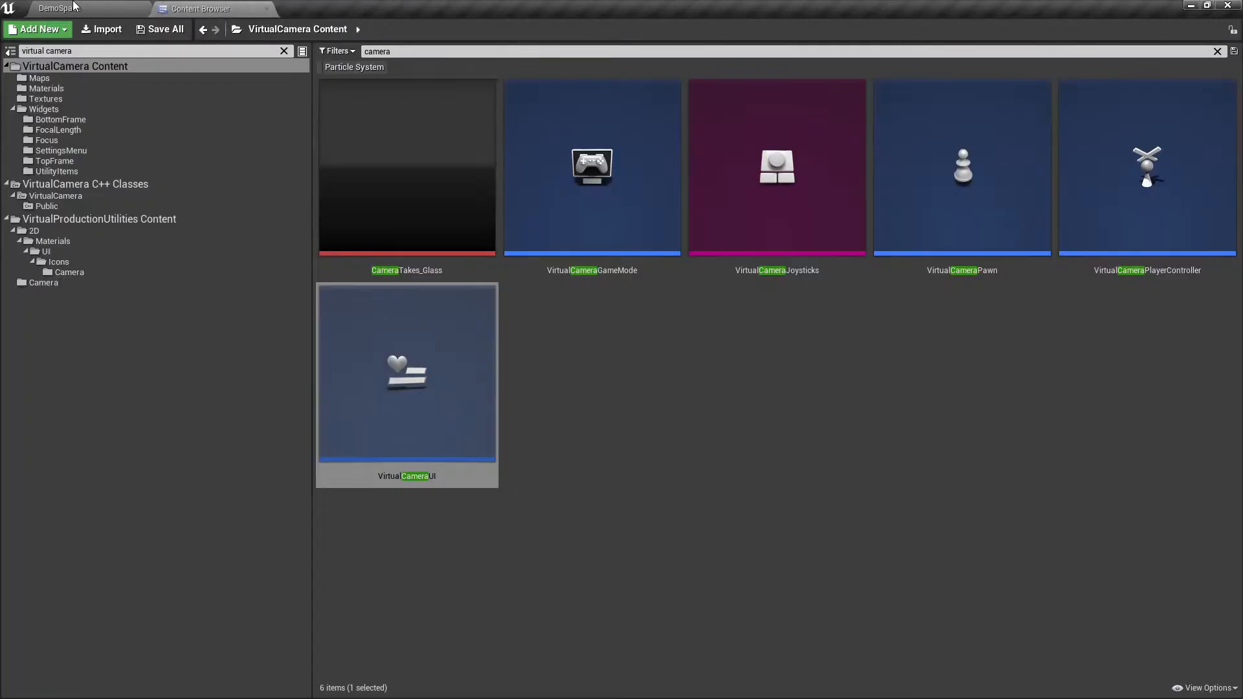
- Move the DemoSpace sequence playhead to frame -021 and save both the level and CrunchIntroSequence
left_click(114, 9)
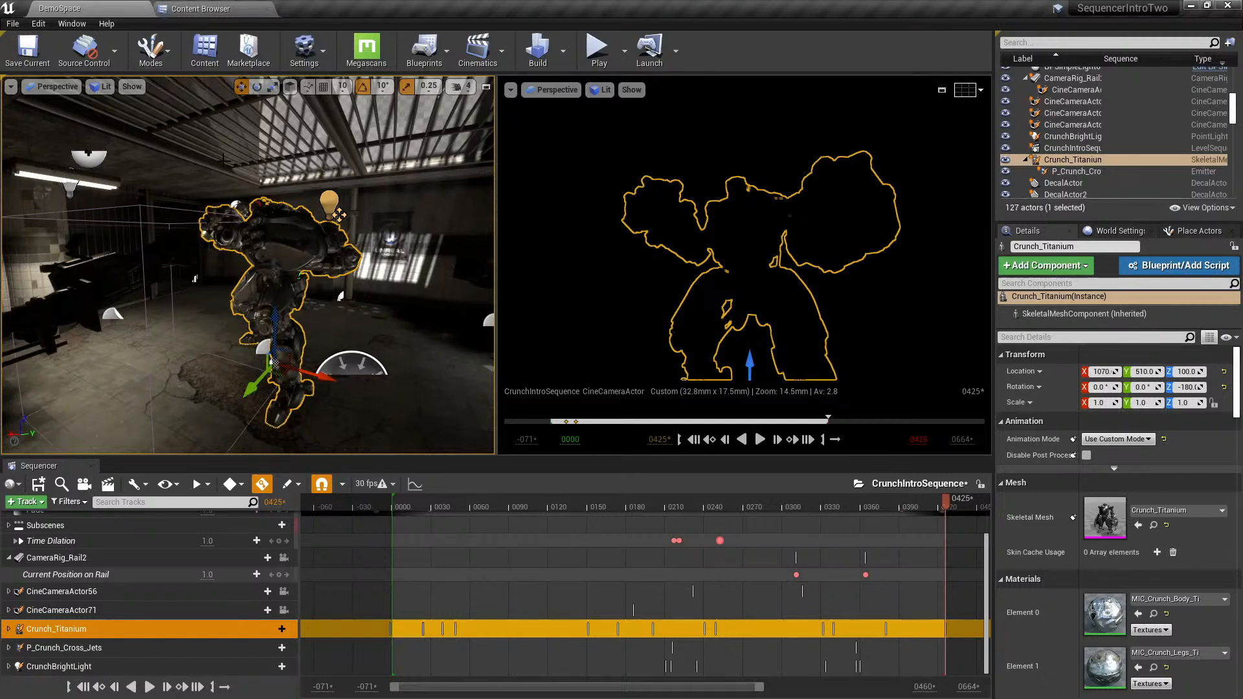
left_click_drag(457, 502, 366, 497)
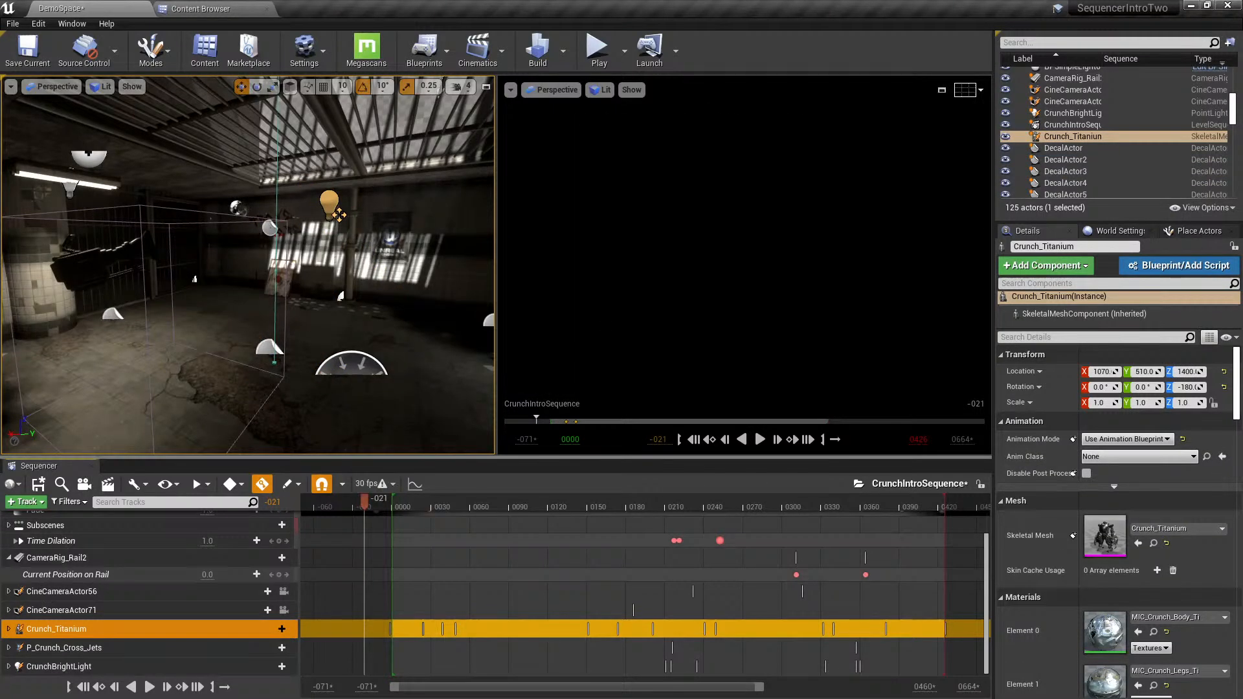
left_click(26, 46)
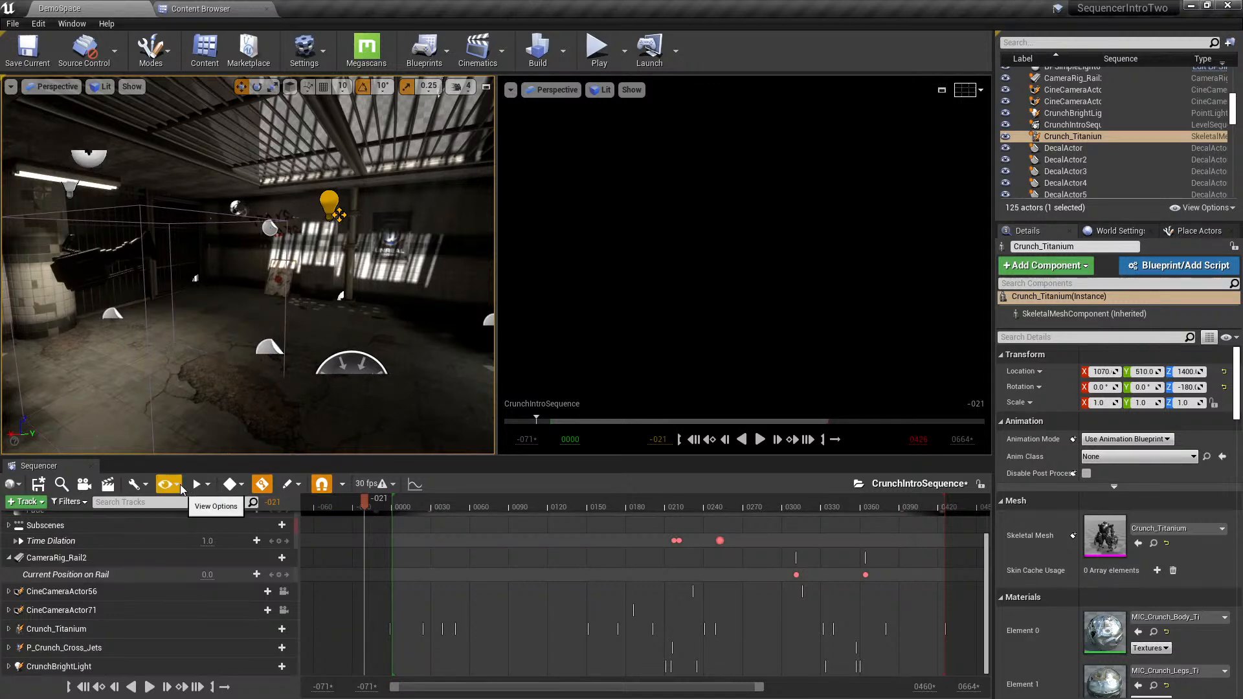
left_click(38, 484)
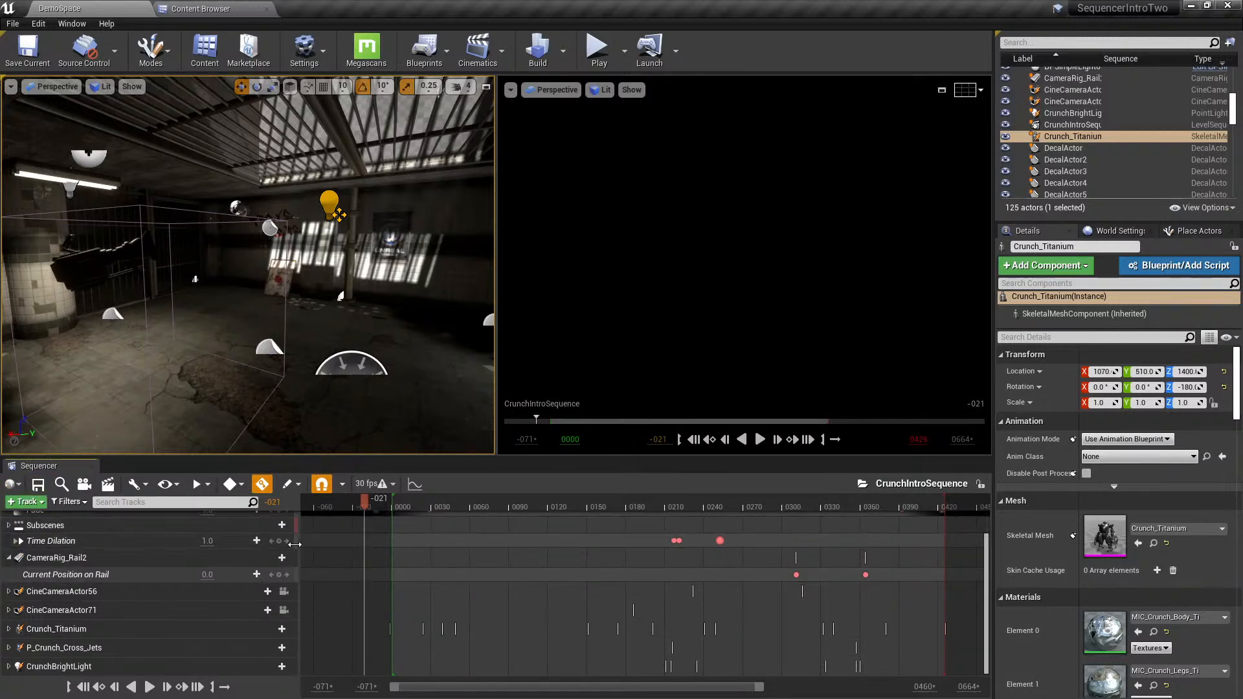
- Open the Render Movie Settings for CrunchIntroSequence and review the available image output formats
left_click(111, 492)
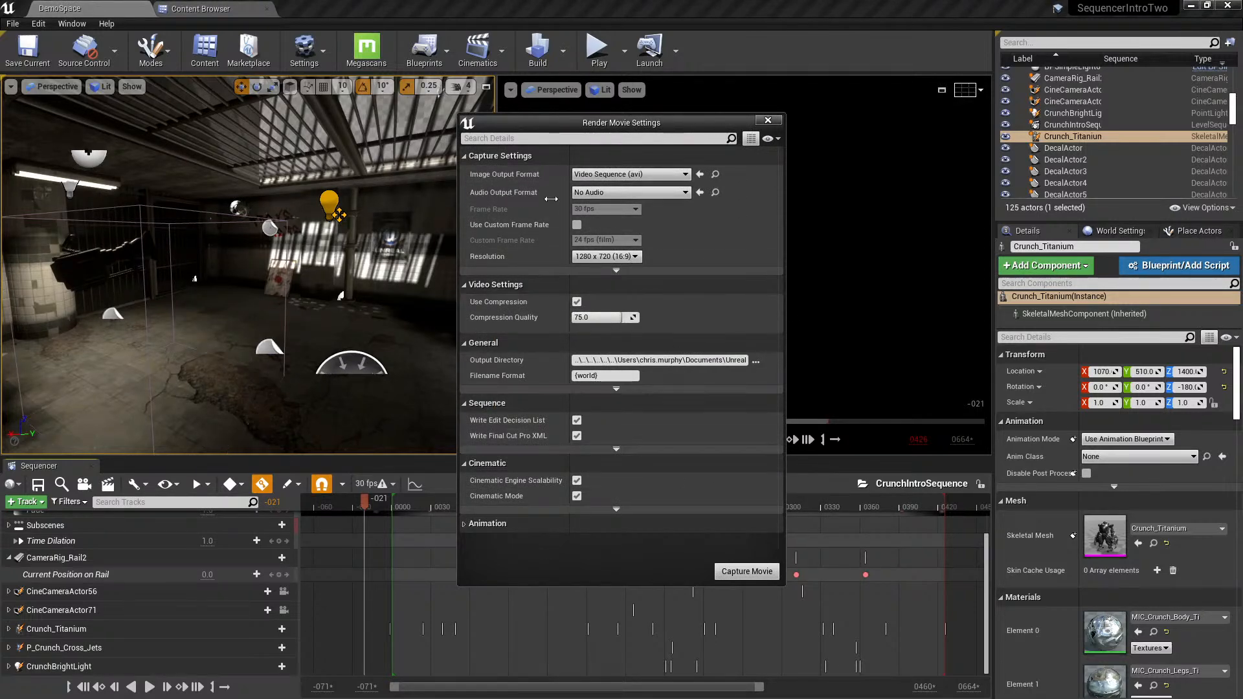
left_click(628, 174)
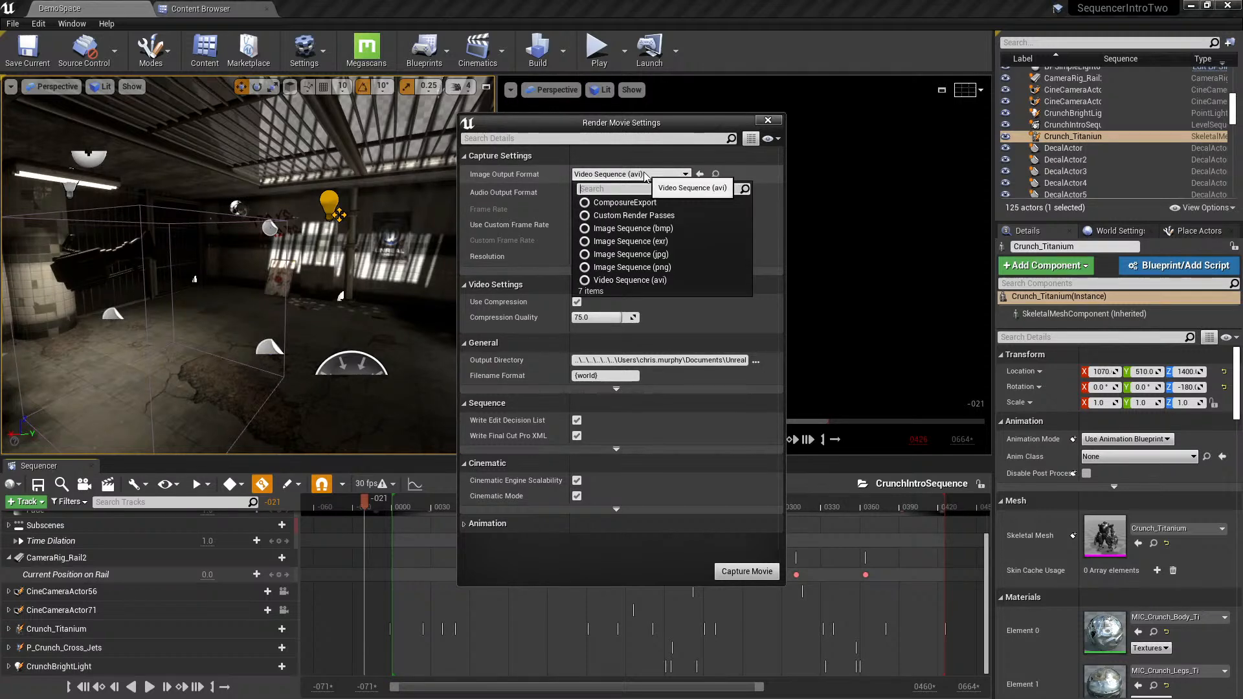
left_click(626, 175)
left_click(628, 174)
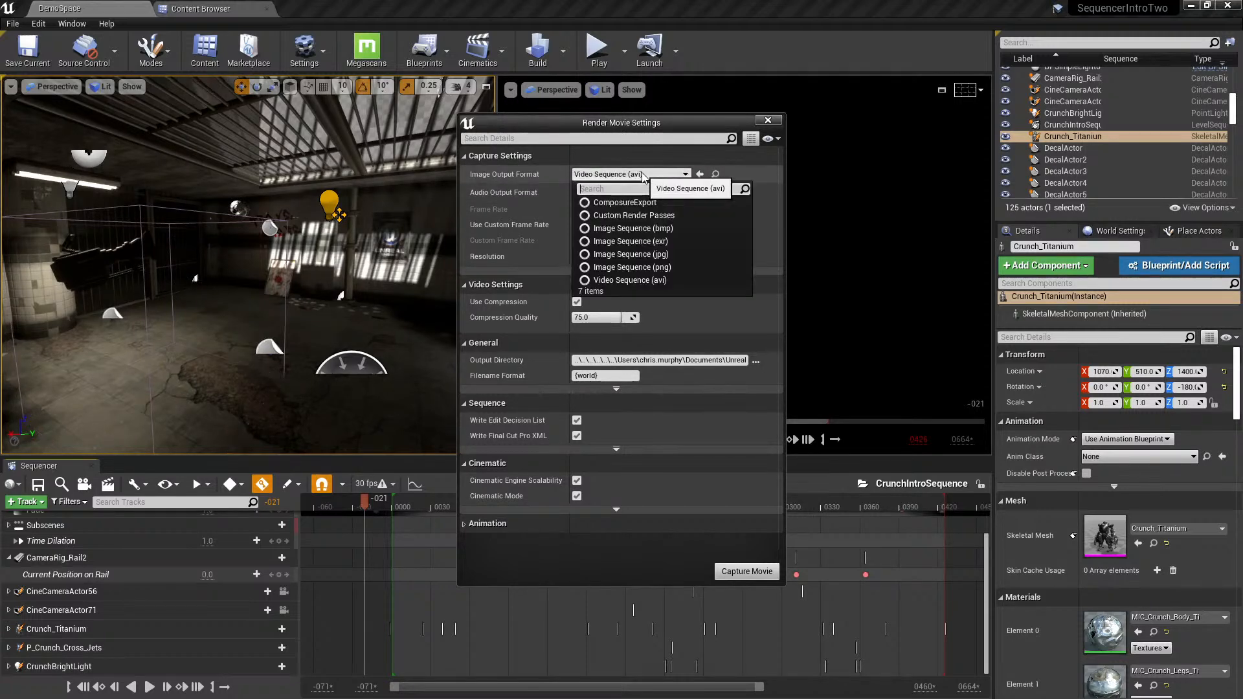
left_click(720, 270)
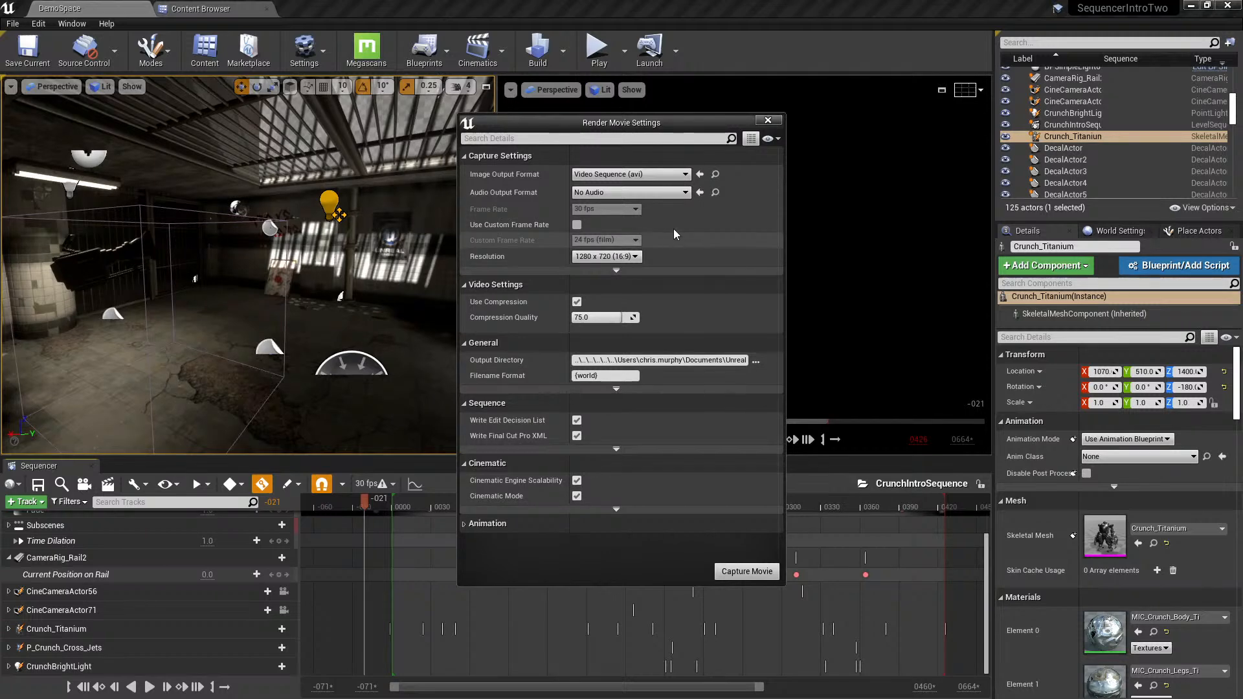
- Set the image output format to Custom Render Passes and review which render passes can be included
left_click(664, 174)
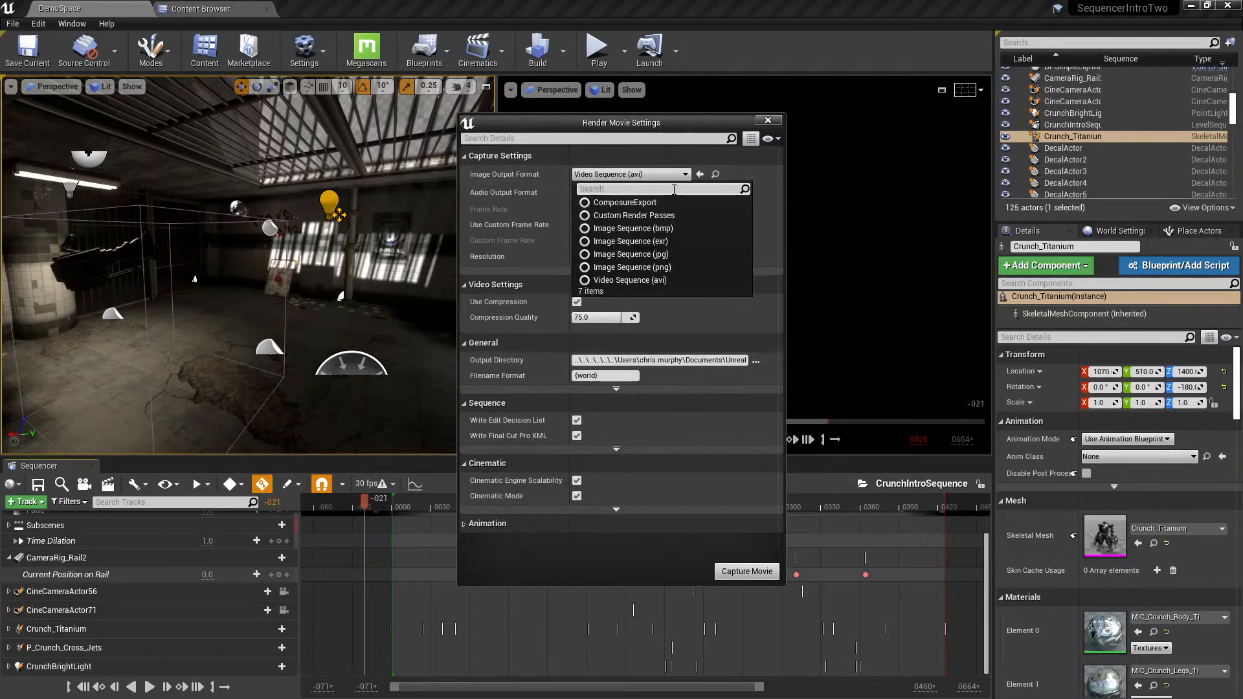
left_click(649, 215)
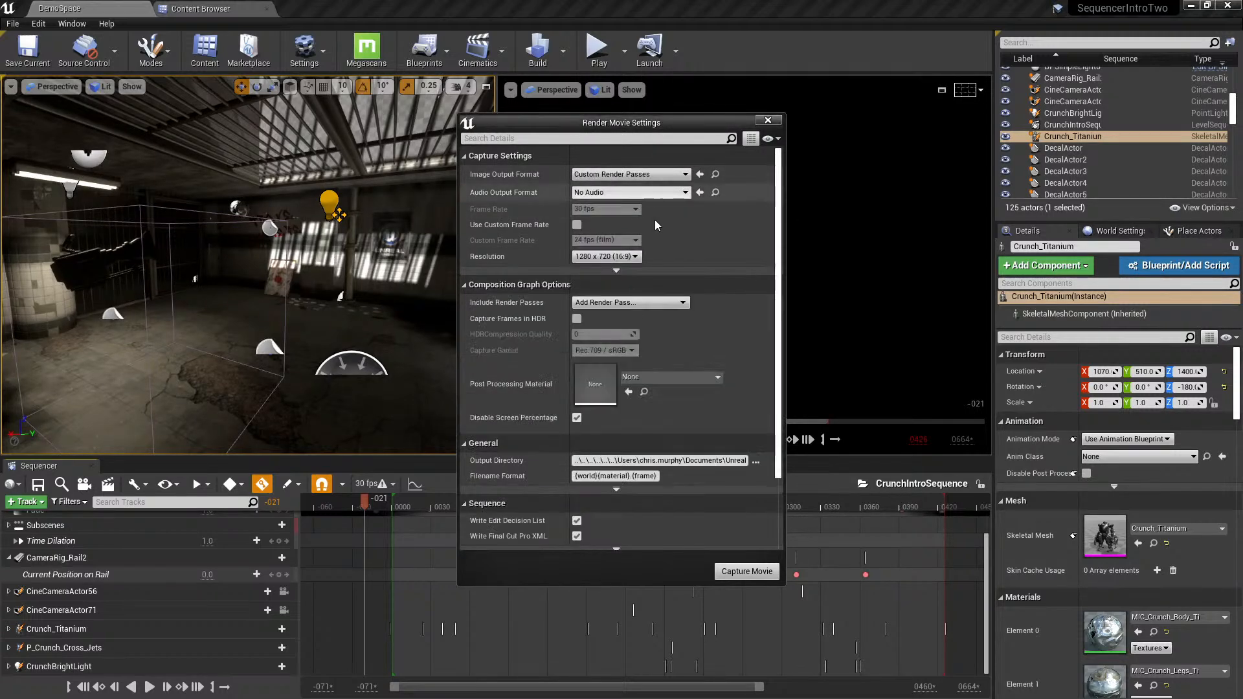
left_click(627, 304)
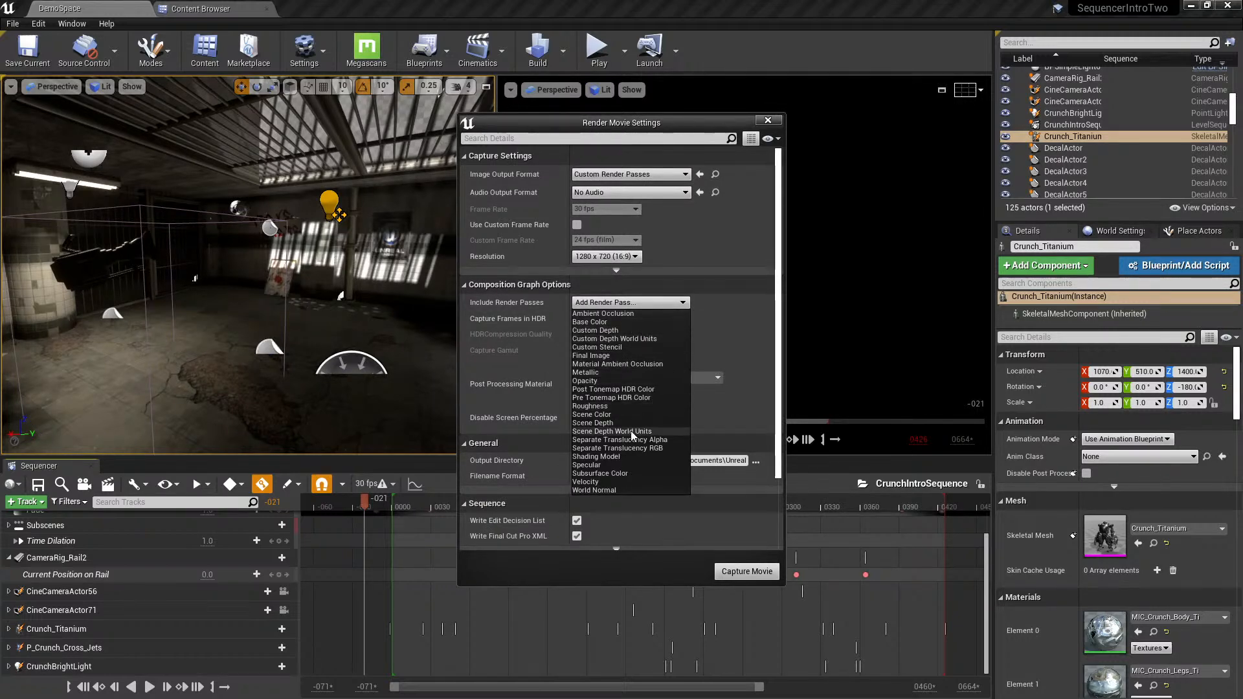
left_click(651, 282)
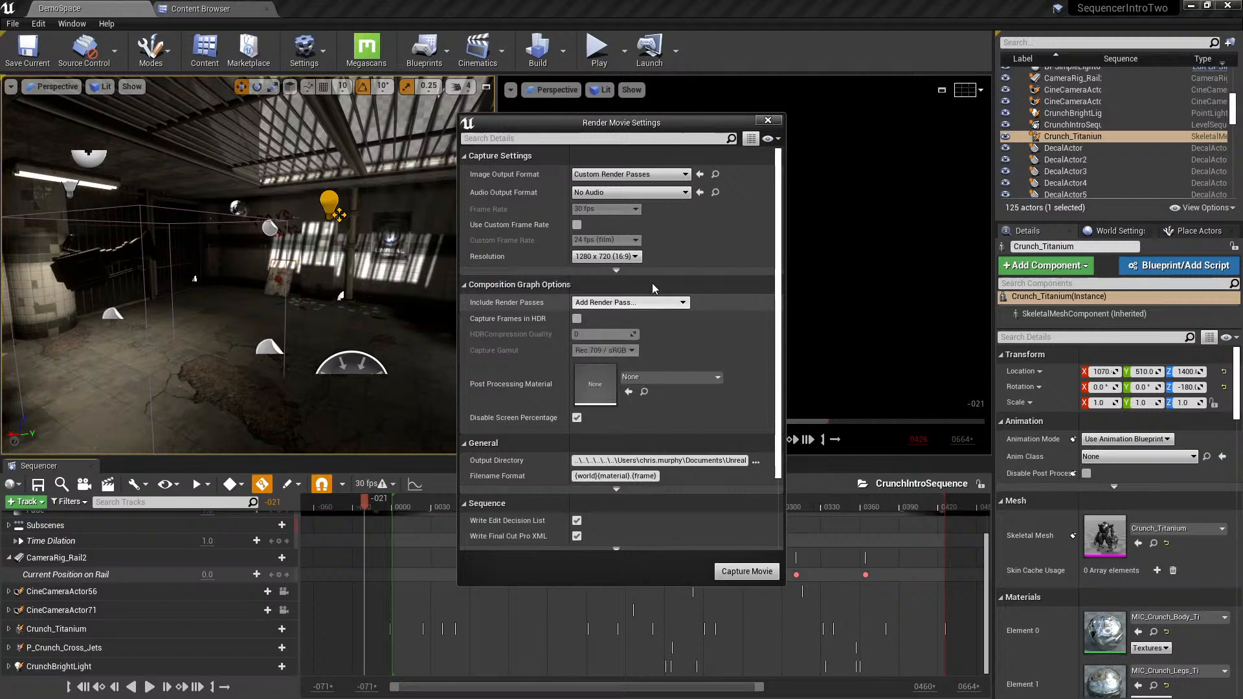
- Set the image output format back to Video Sequence (avi) and close the Render Movie Settings
left_click(638, 174)
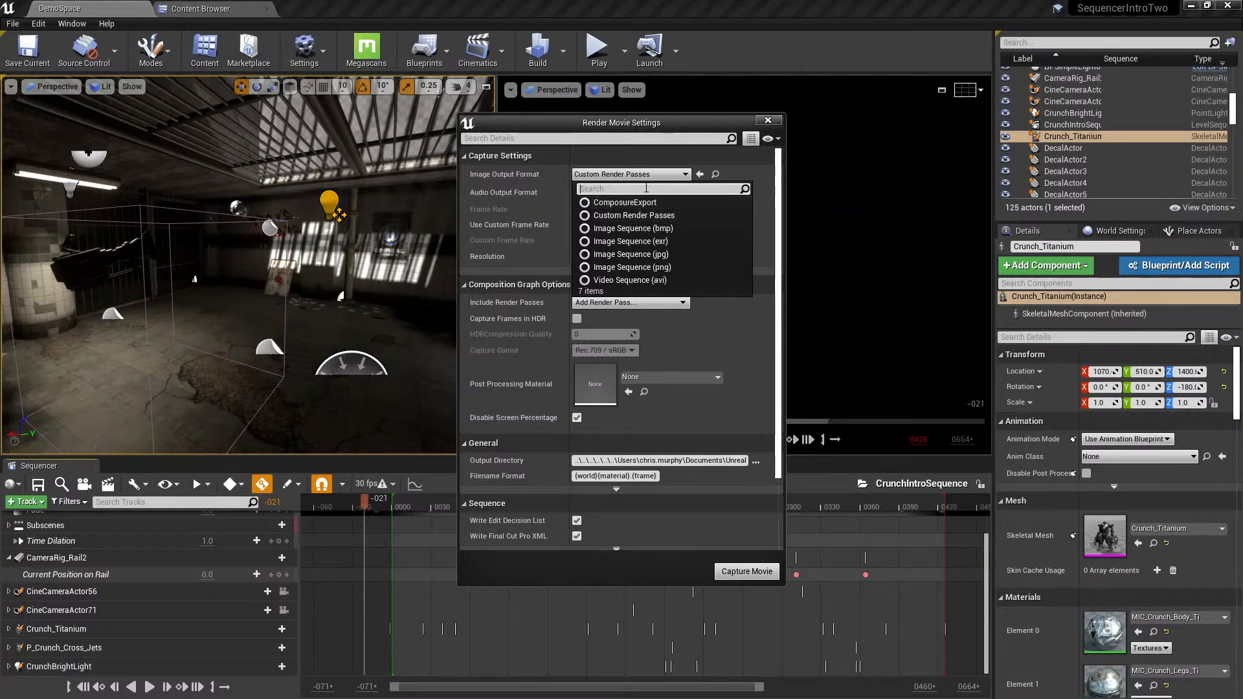
left_click(655, 279)
left_click(767, 121)
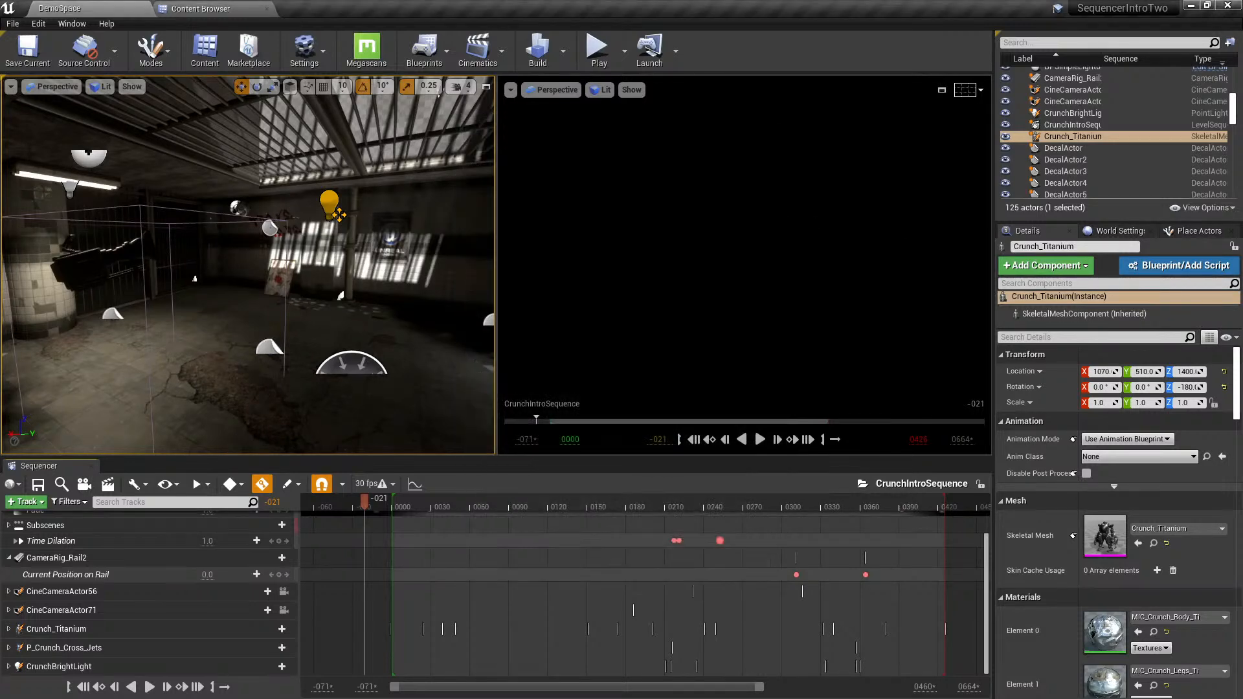
- Open the Movie Render Queue and add CrunchIntroSequence as a render job, searching the level sequences for "intro"
left_click(39, 24)
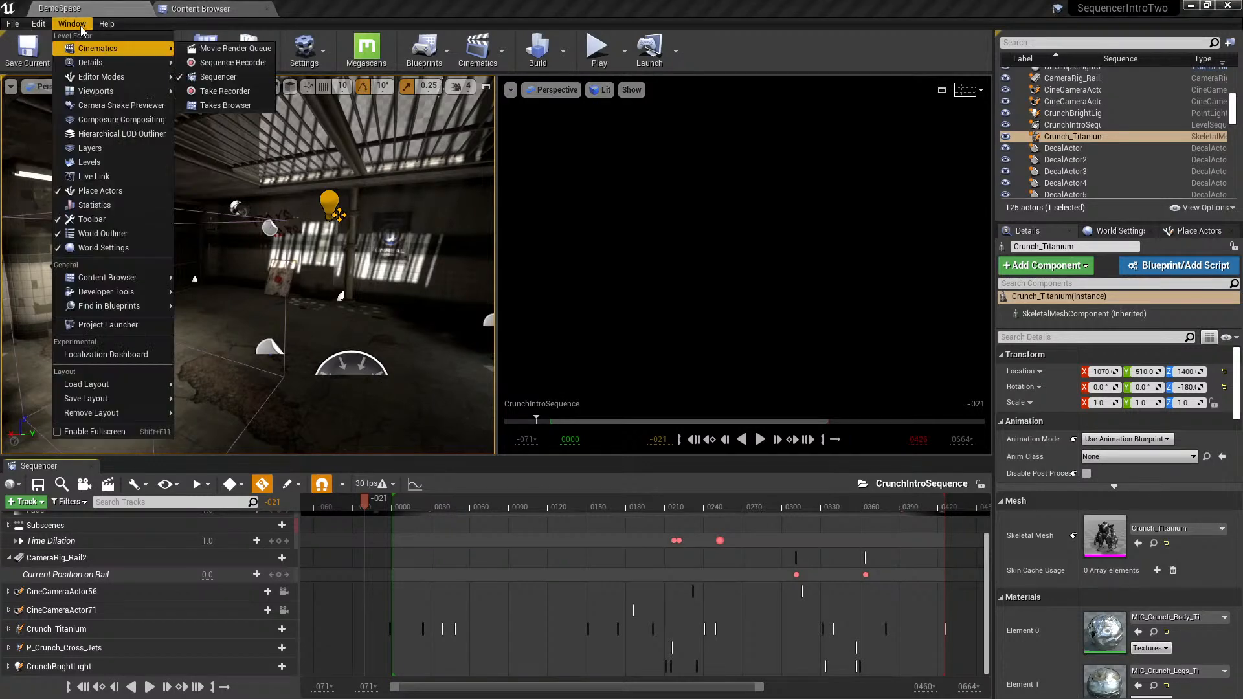
mouse_move(72, 24)
mouse_move(92, 49)
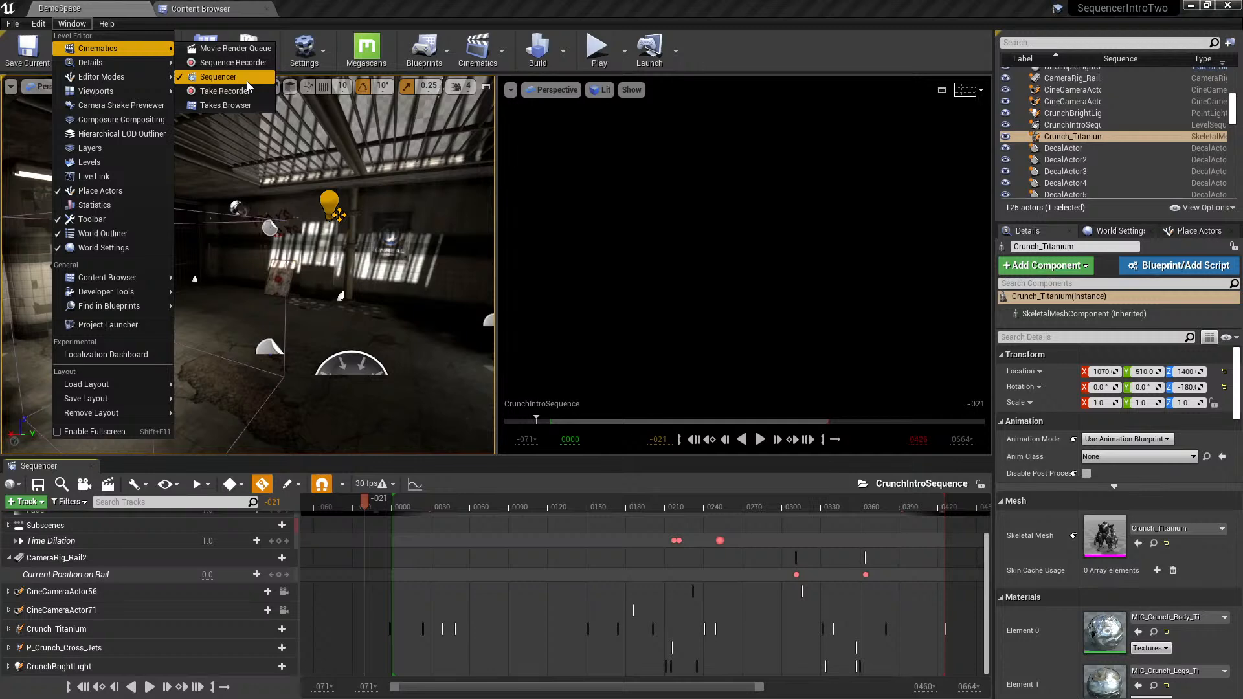
left_click(248, 48)
left_click(326, 191)
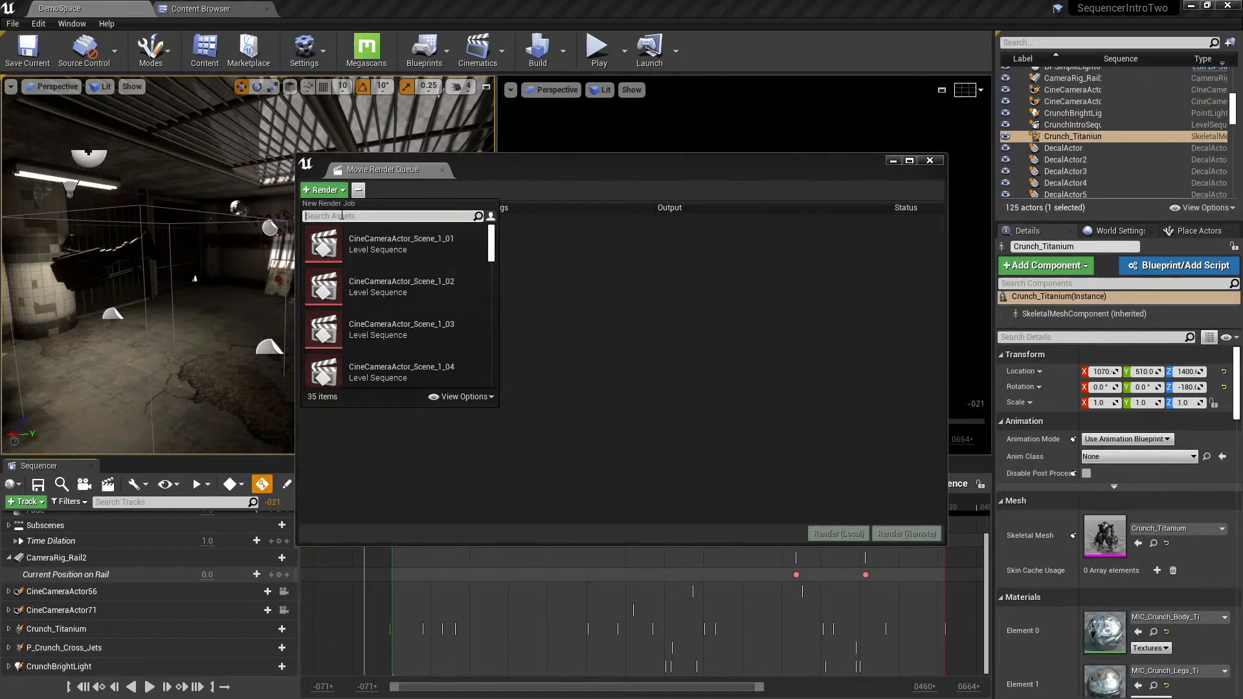
type("single")
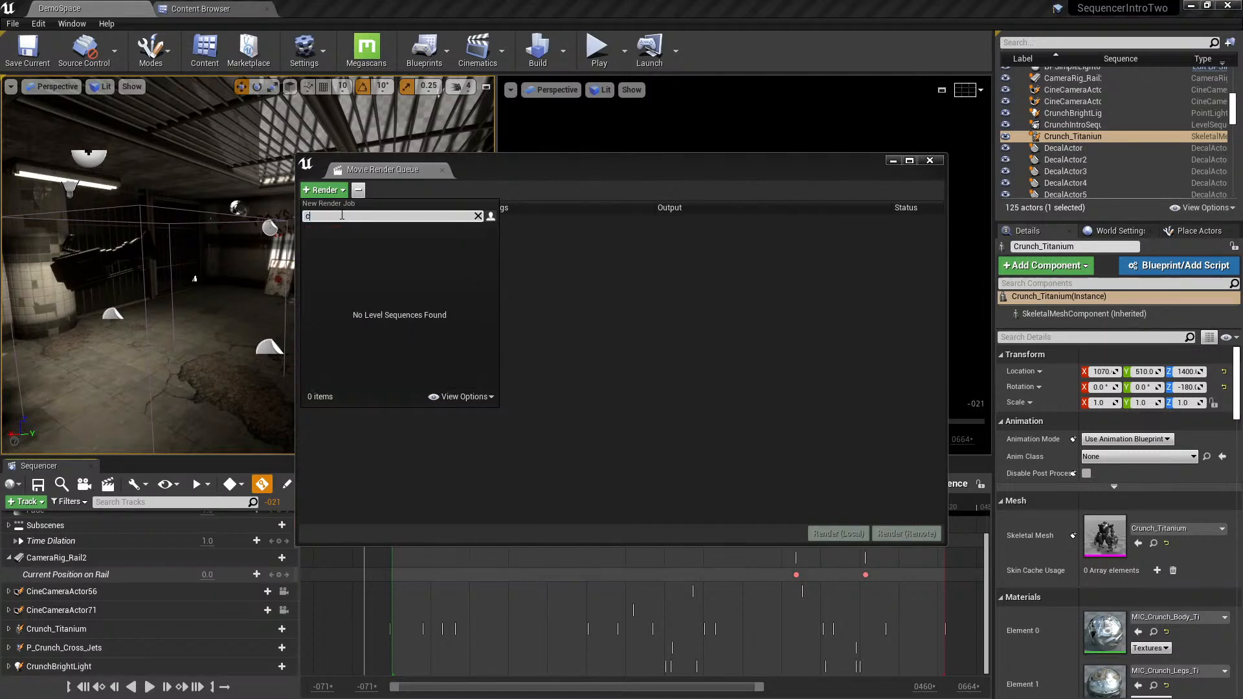
type("intro")
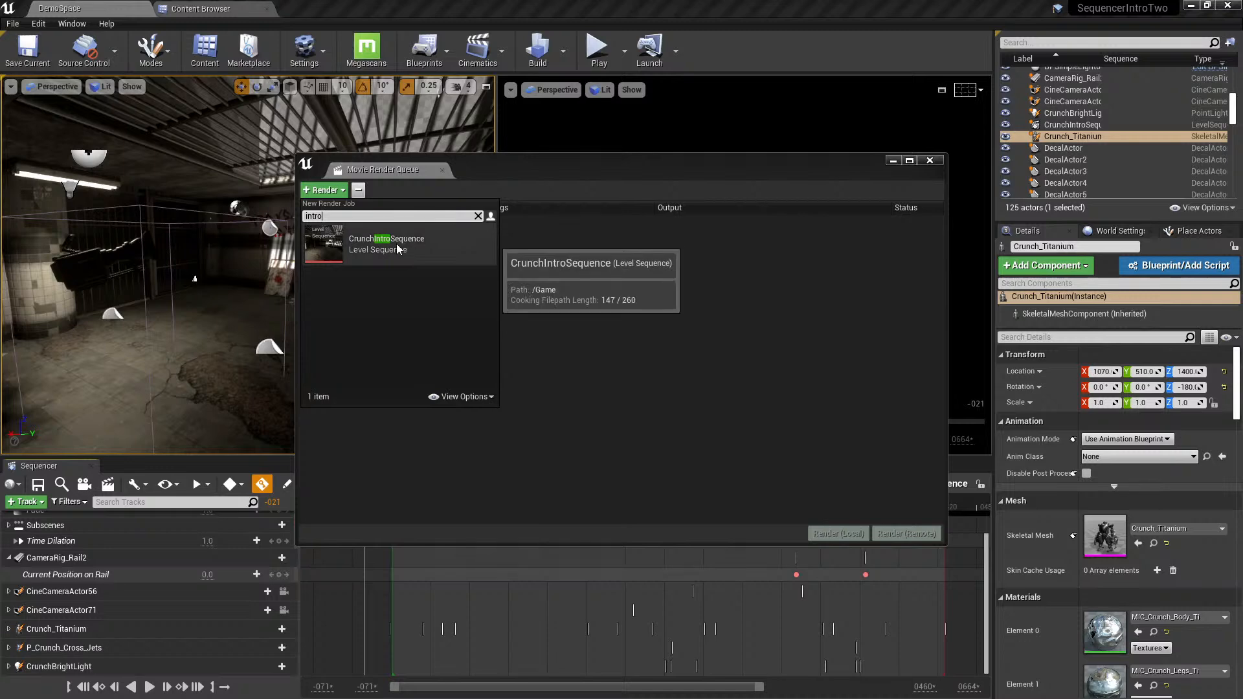
left_click(396, 240)
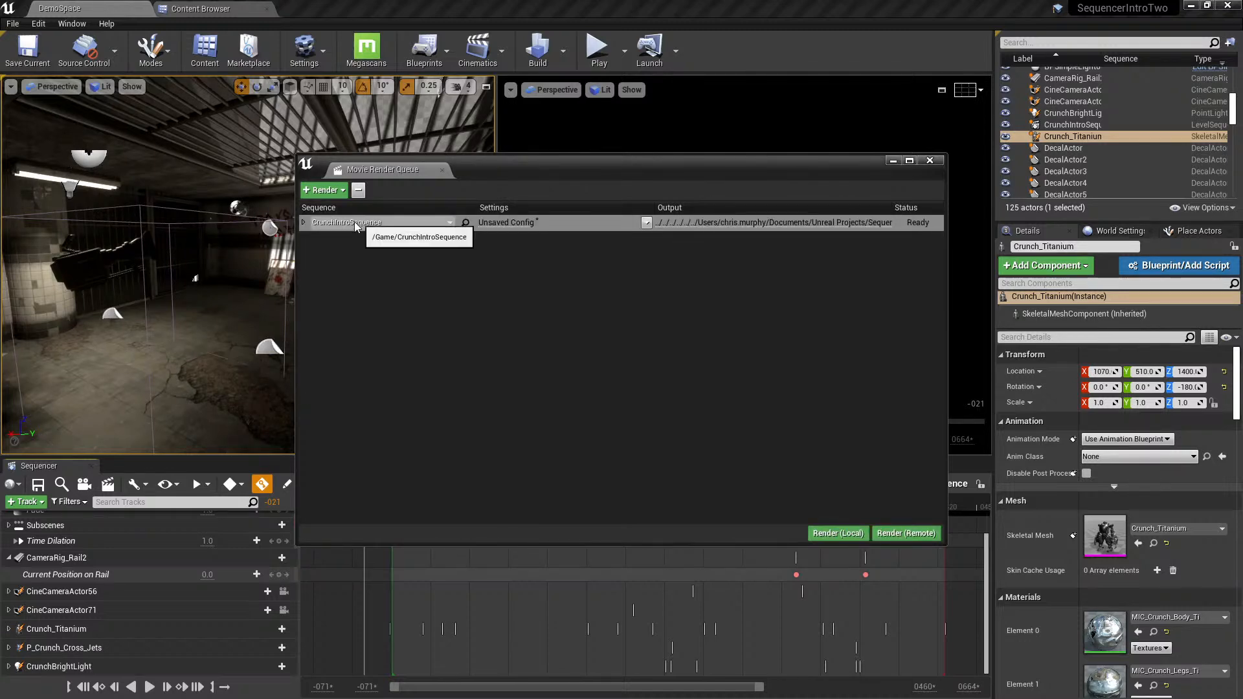
- Open the CrunchIntroSequence job's configuration and examine its jpg sequence, Deferred Rendering and Output settings plus the additional setting types on offer
left_click(303, 223)
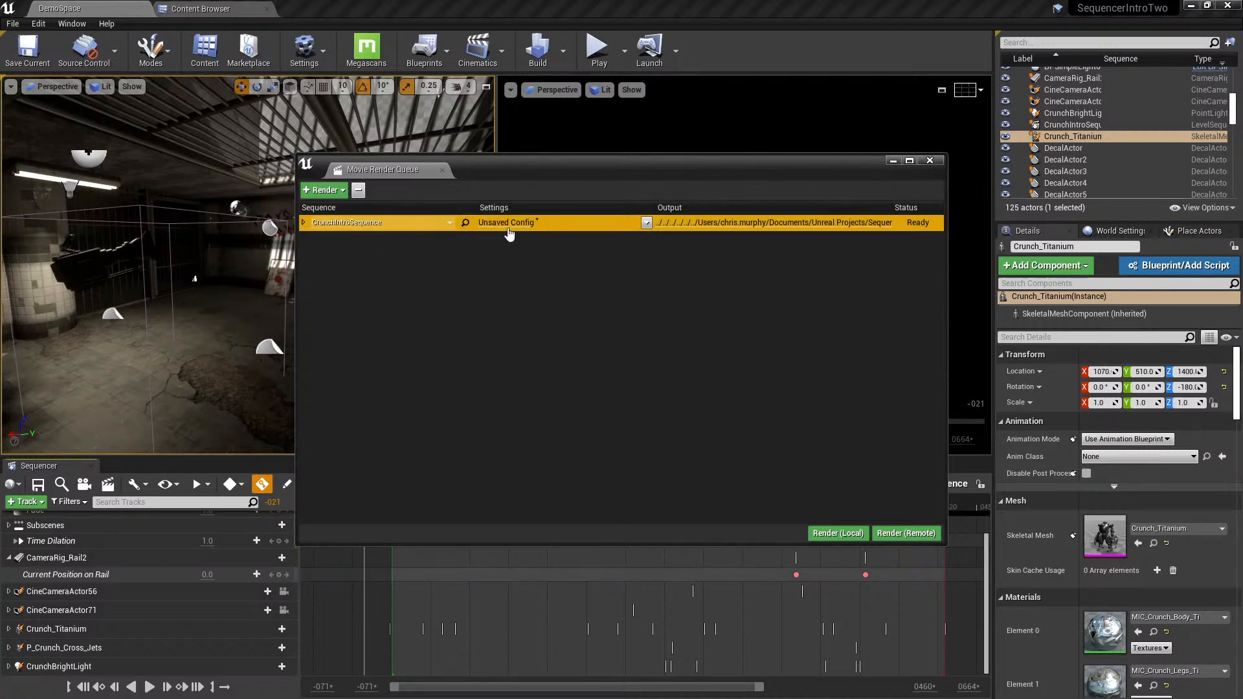
left_click(507, 223)
left_click(468, 211)
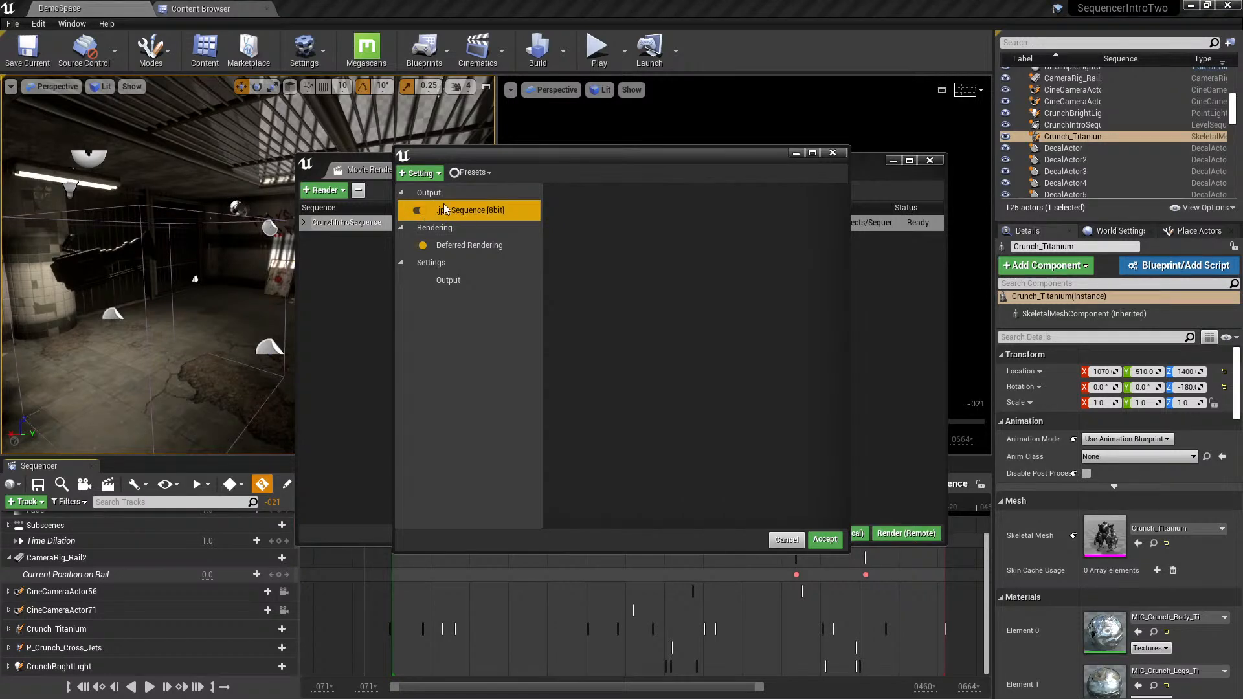
left_click(428, 173)
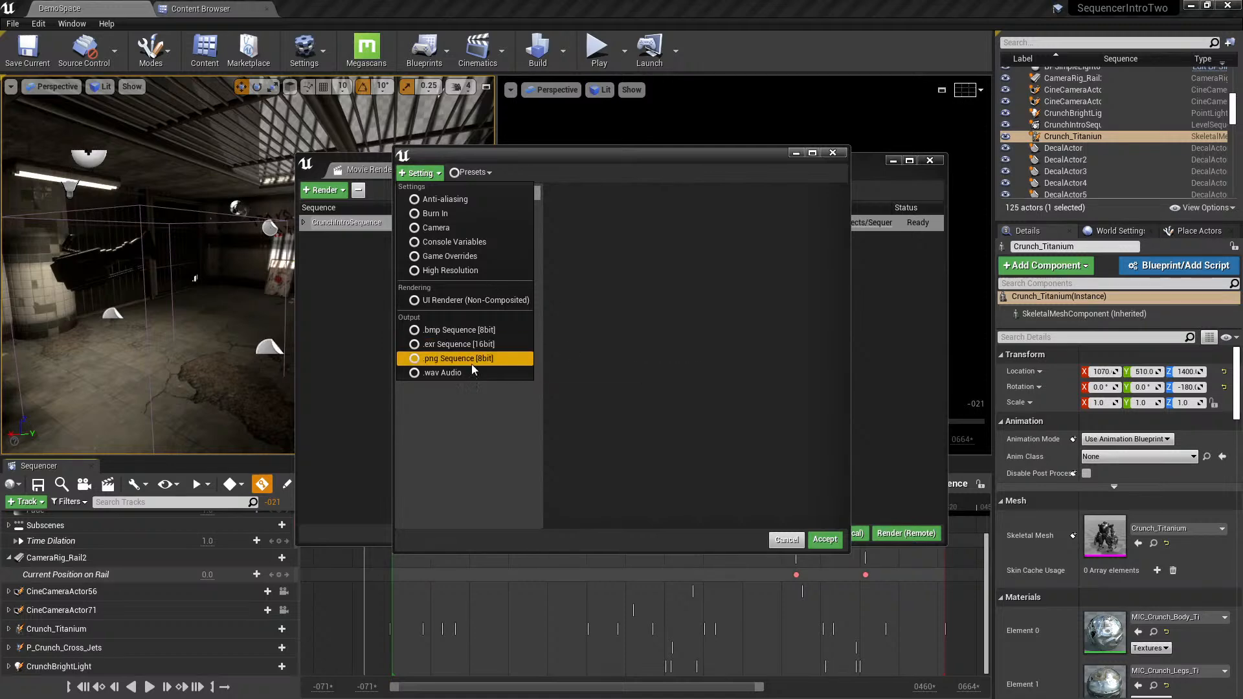
left_click(508, 441)
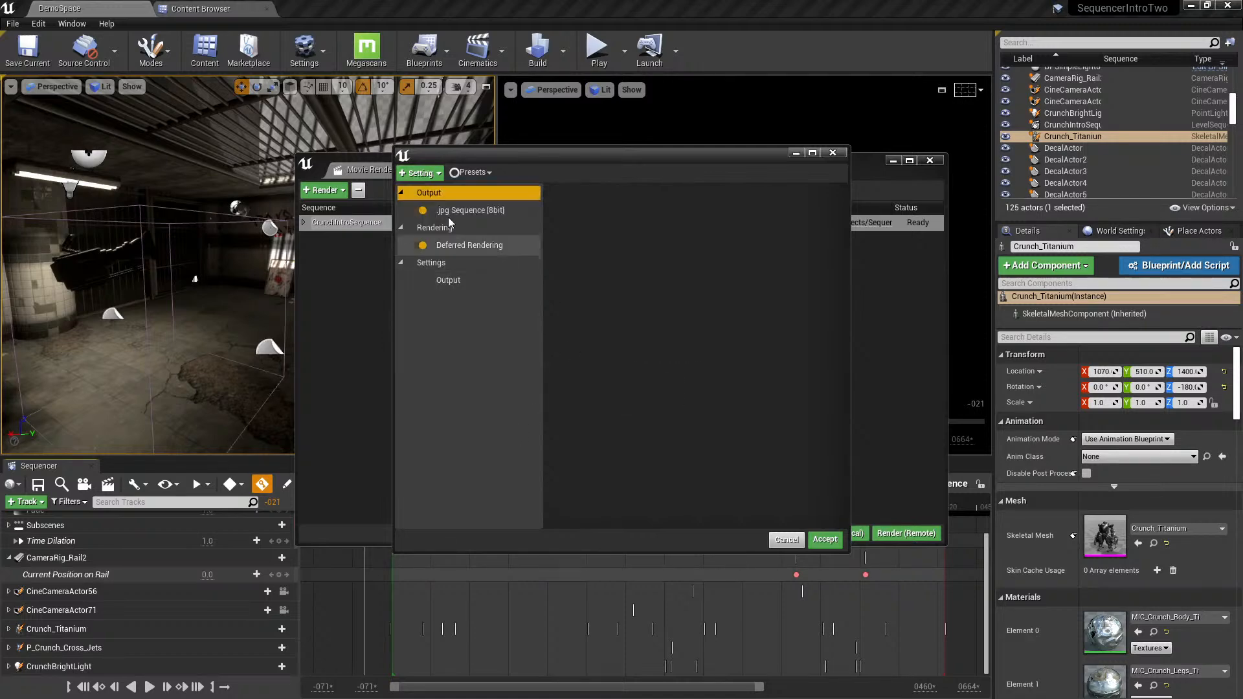
left_click(470, 247)
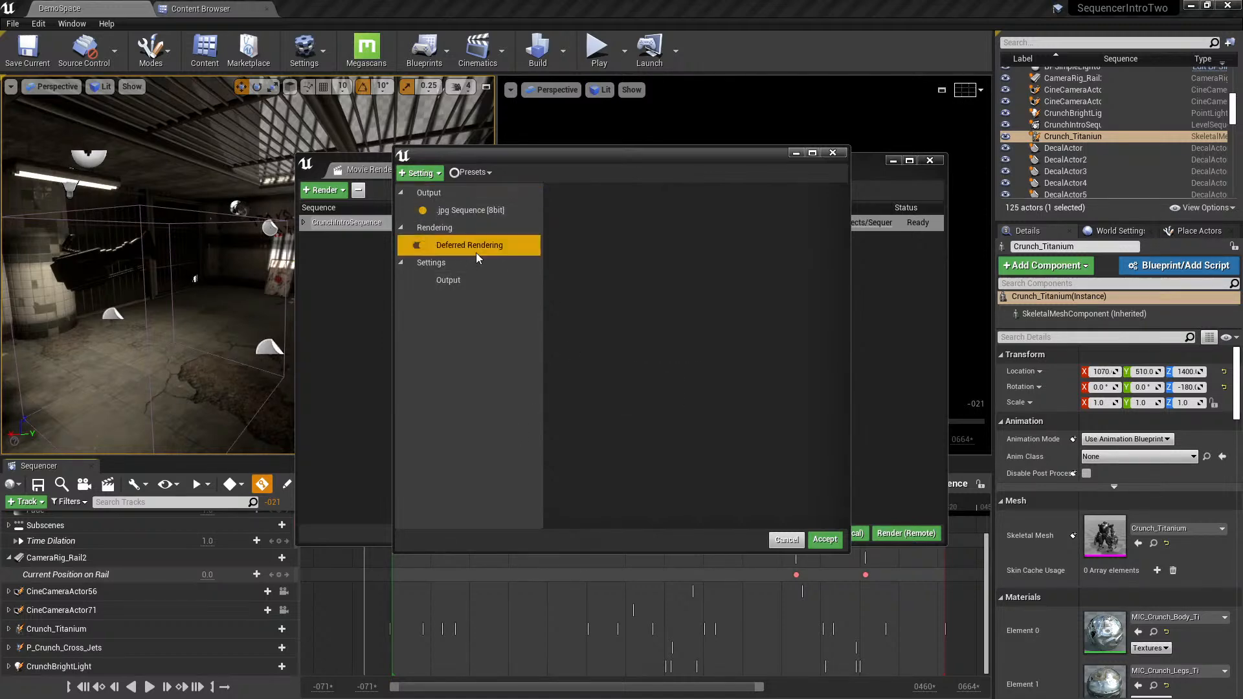
left_click(419, 174)
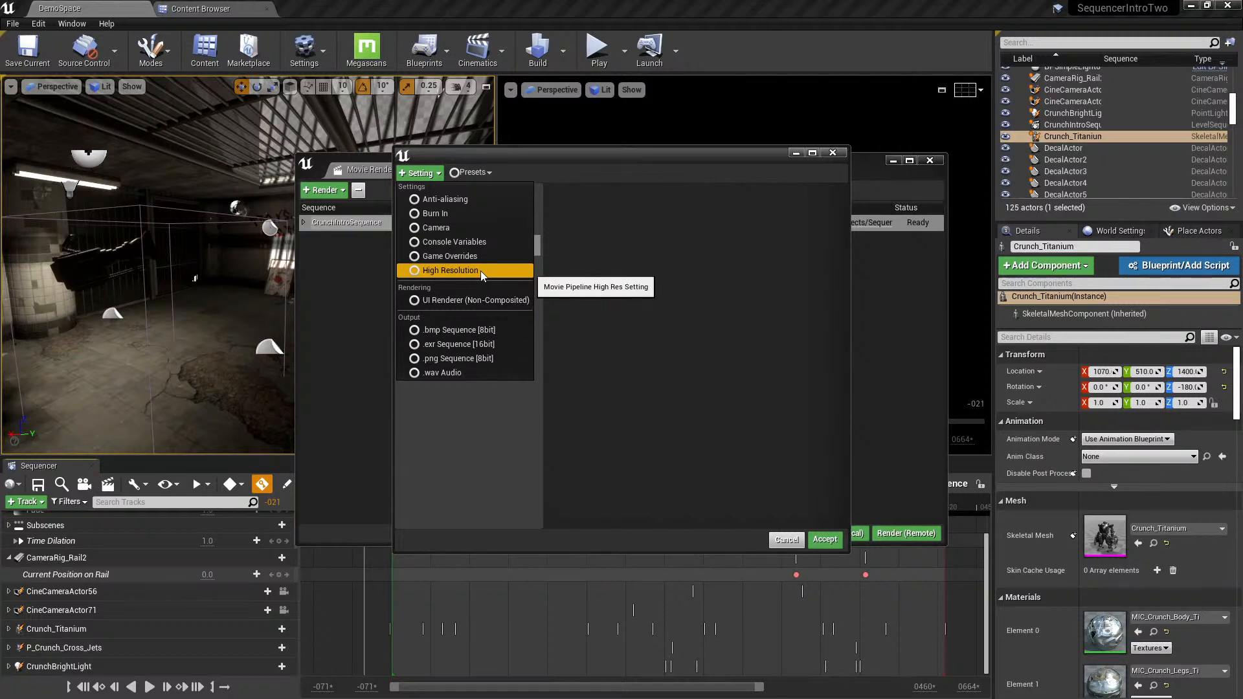
left_click(497, 449)
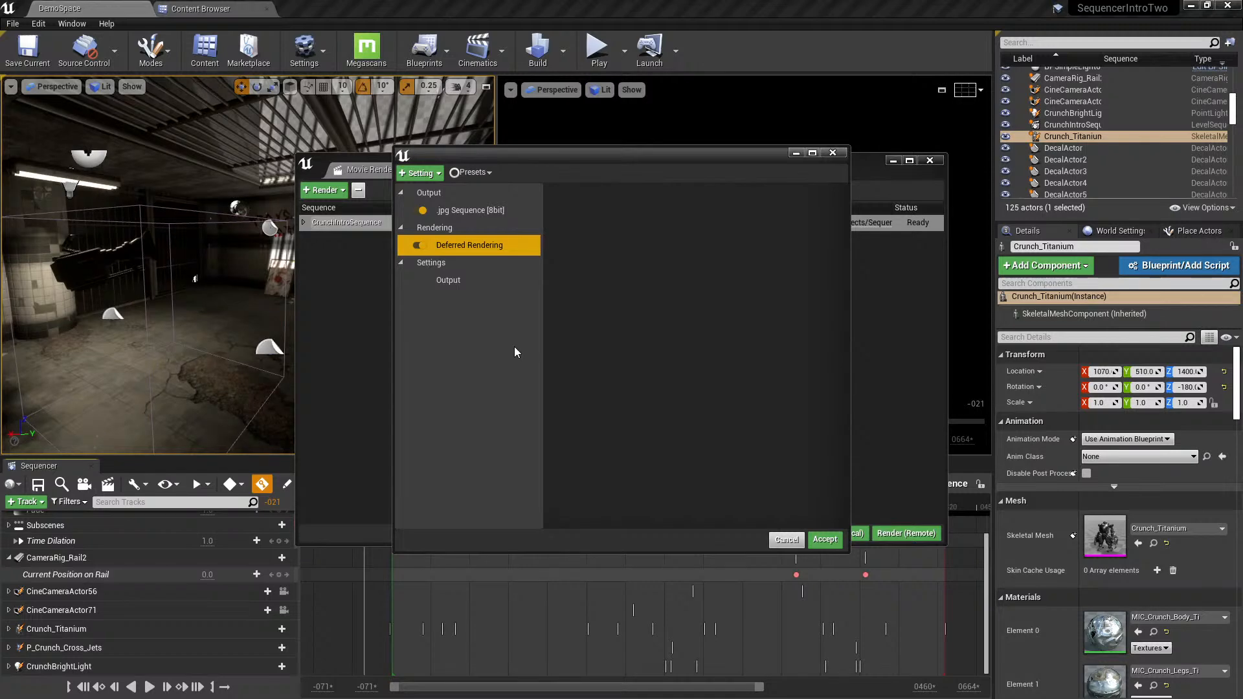
left_click(466, 289)
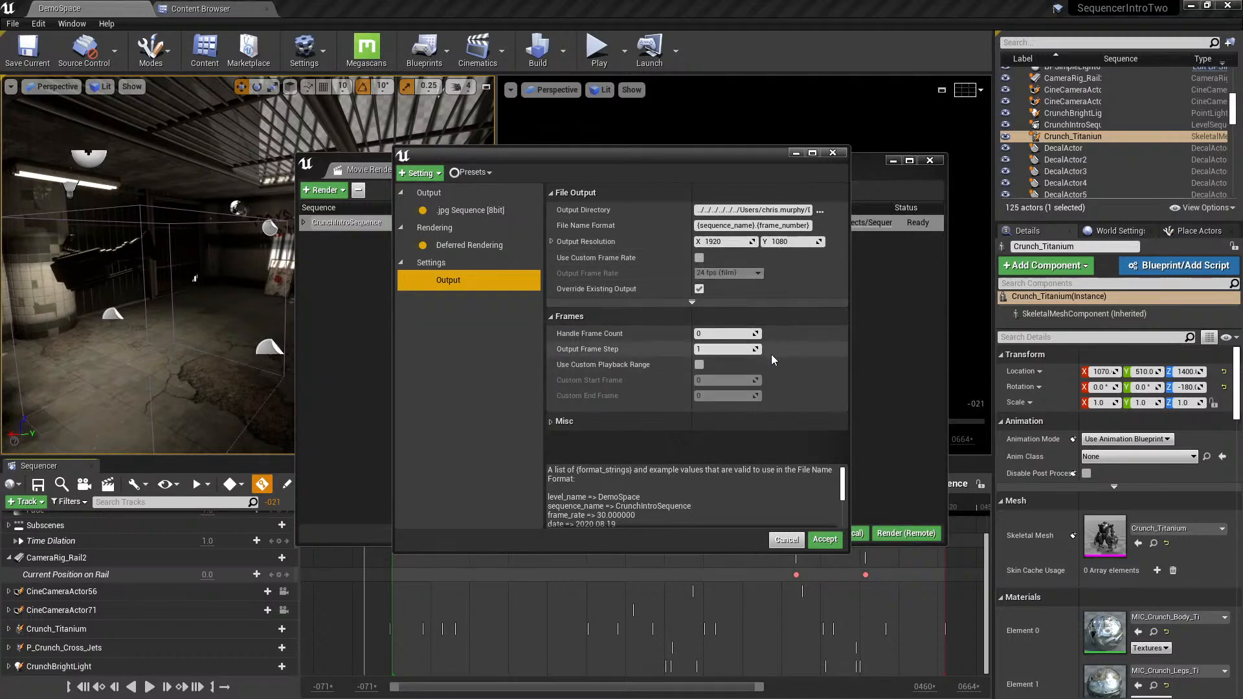
- Add a High Resolution setting to the render job's configuration with a tile count of 4
left_click(420, 172)
left_click(479, 268)
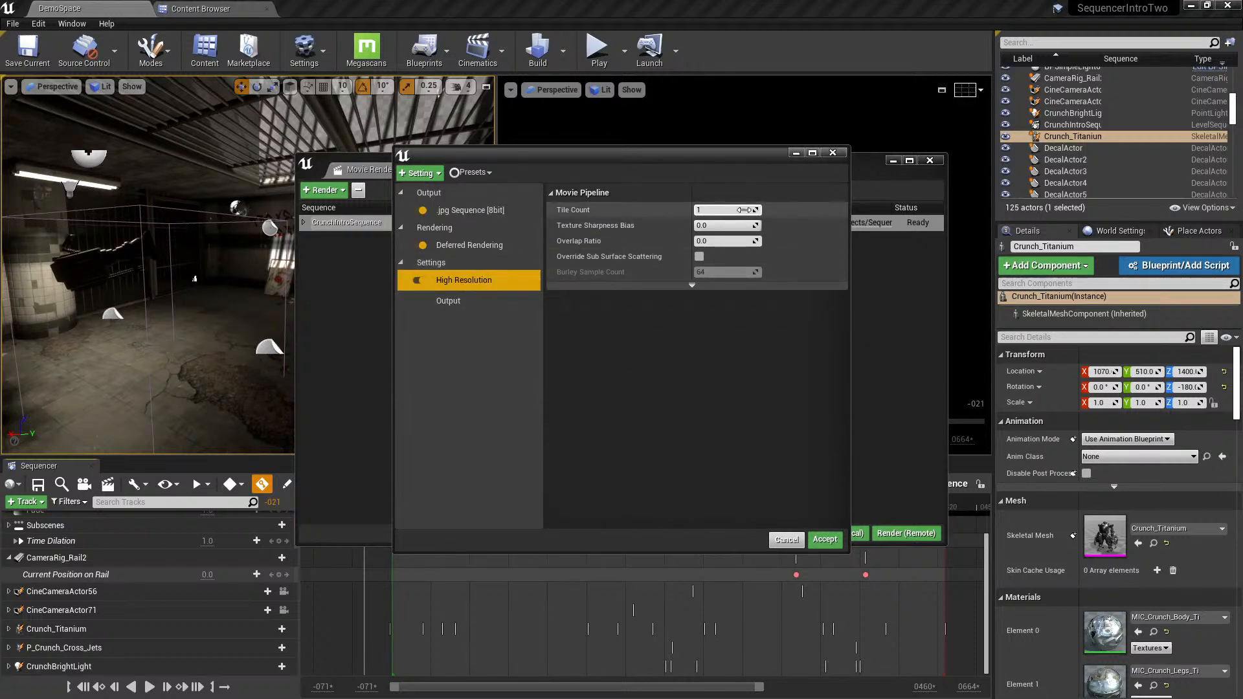
left_click(745, 210)
type("4")
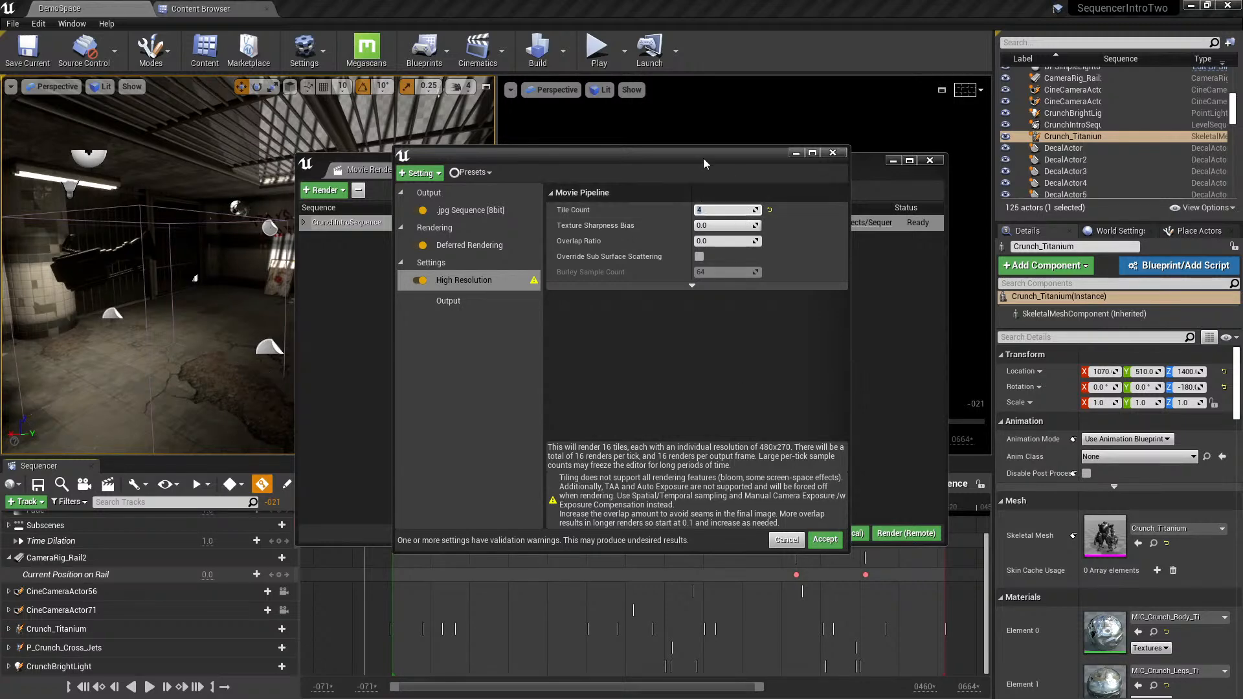
- Remove the High Resolution setting and accept the render job's configuration
left_click(482, 279)
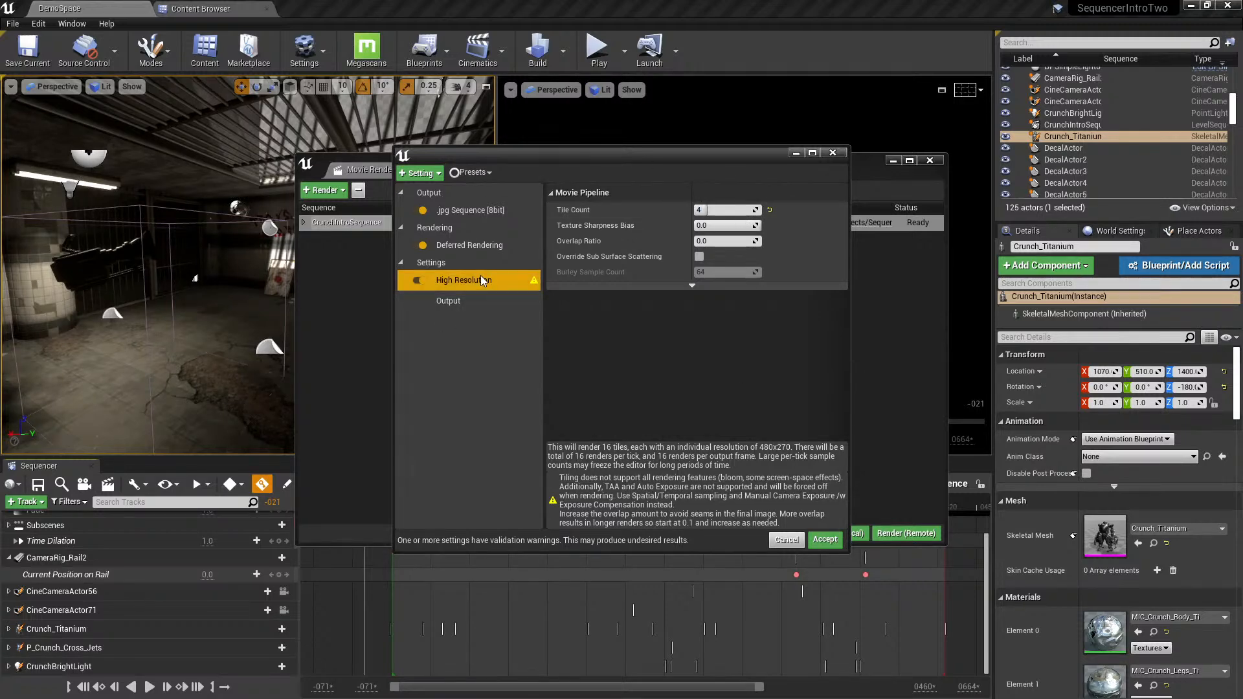
key("Delete")
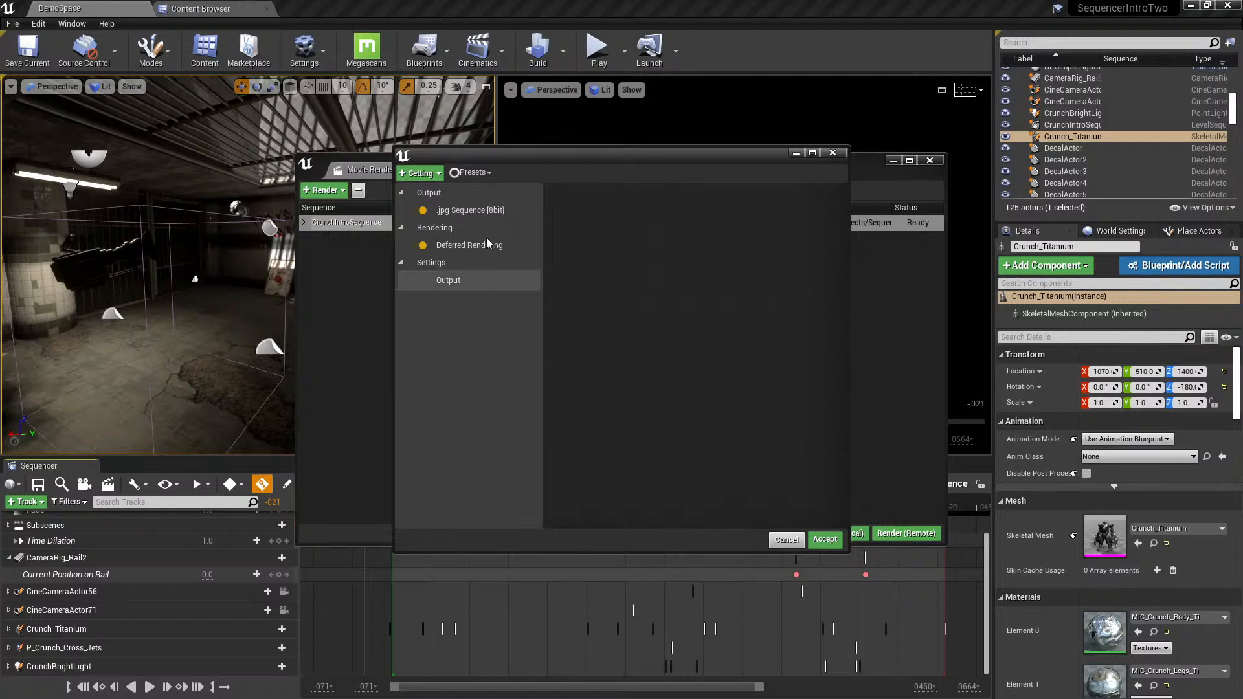
left_click(829, 540)
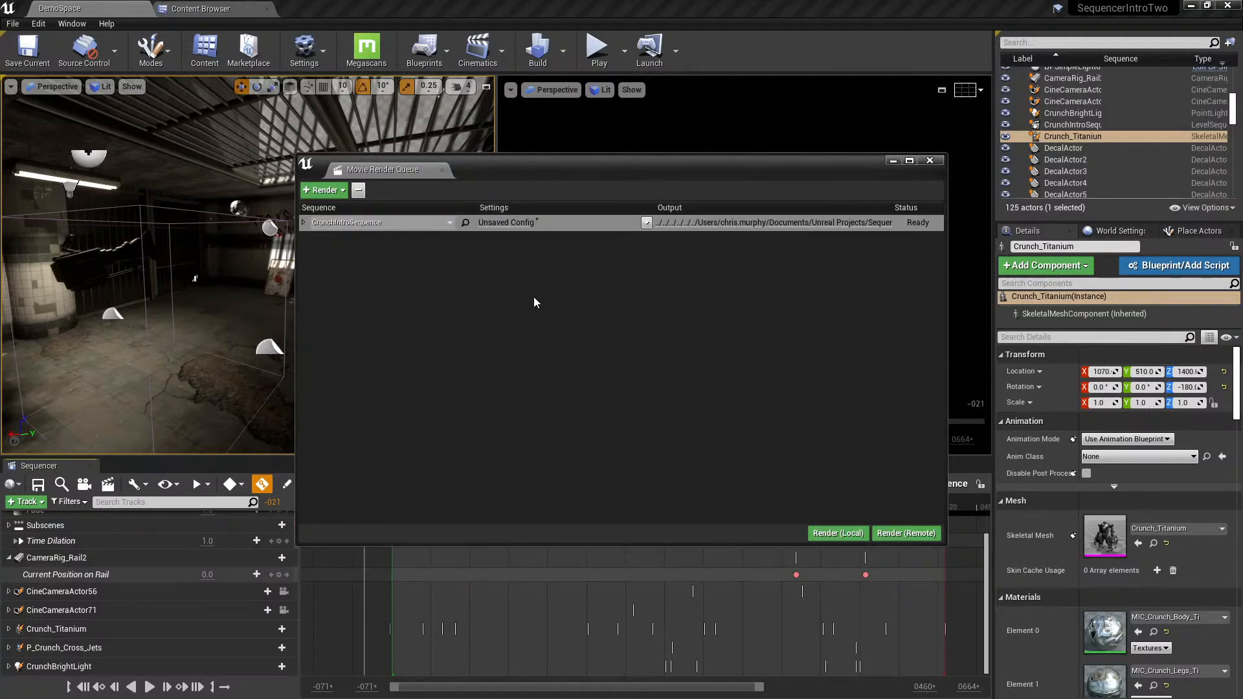
- Render the CrunchIntroSequence job locally and open its MovieRenders output folder in a maximized window
left_click(858, 535)
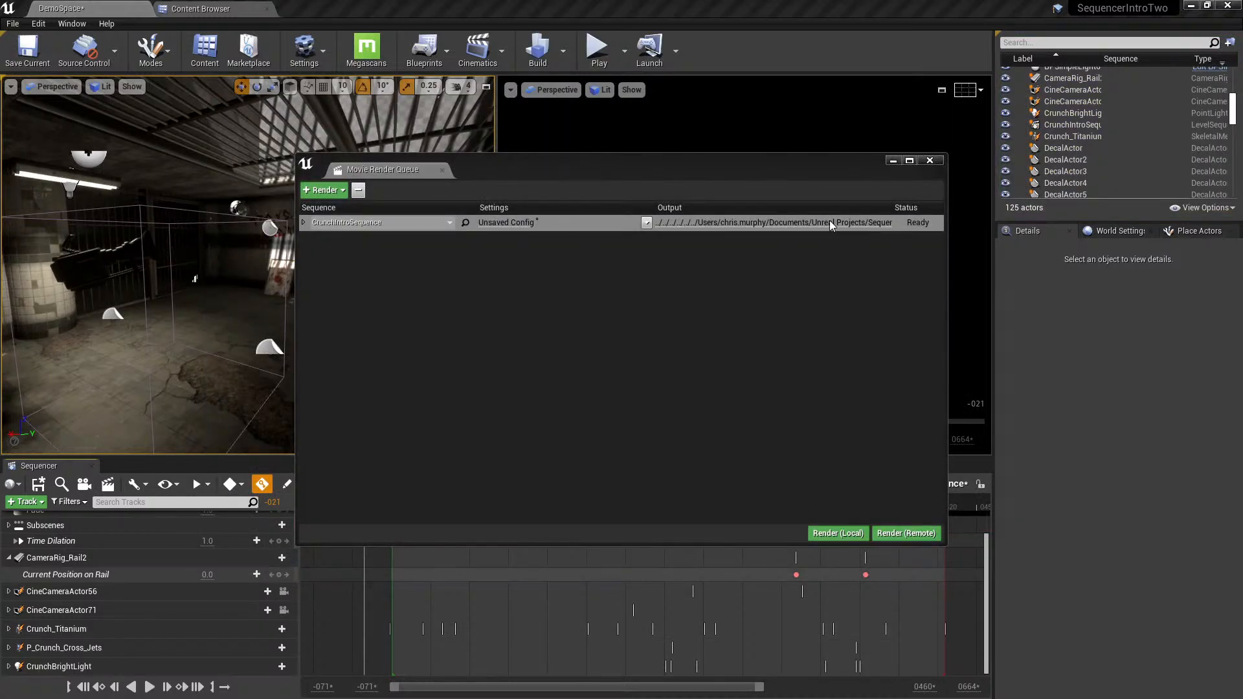
left_click(831, 224)
key("super+Up")
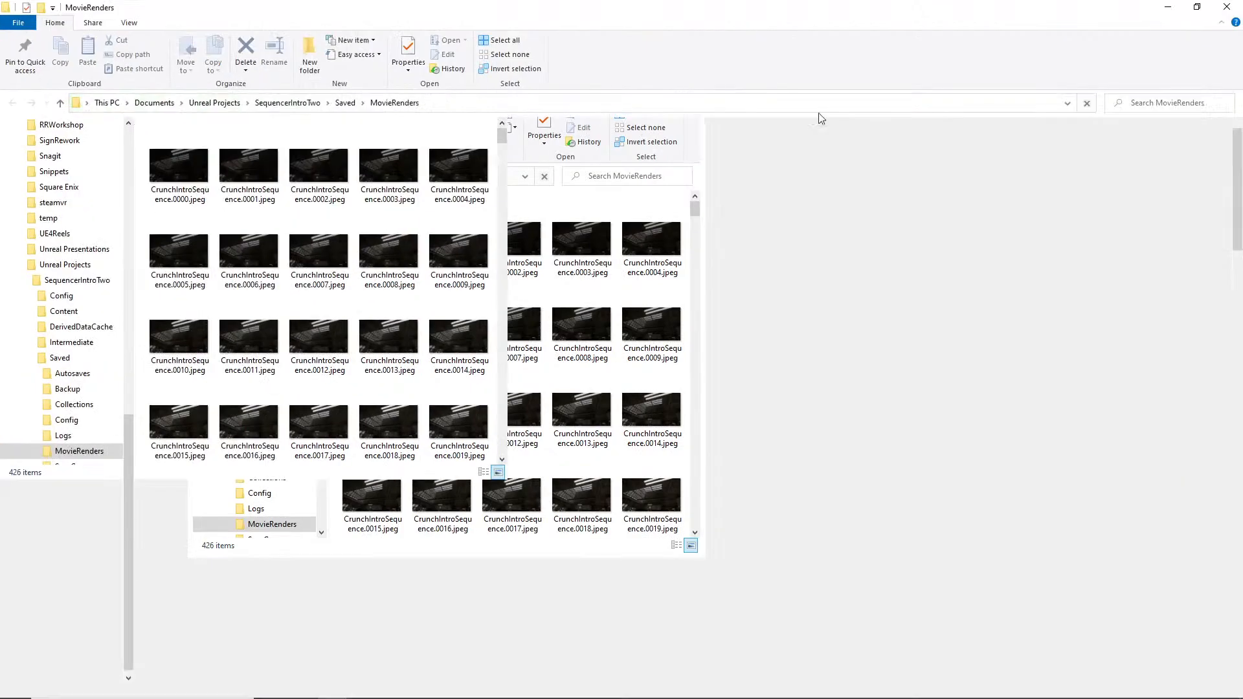
- Look through the rendered CrunchIntroSequence jpeg frames and delete all of them from the MovieRenders folder
scroll(868, 295, "down", 7)
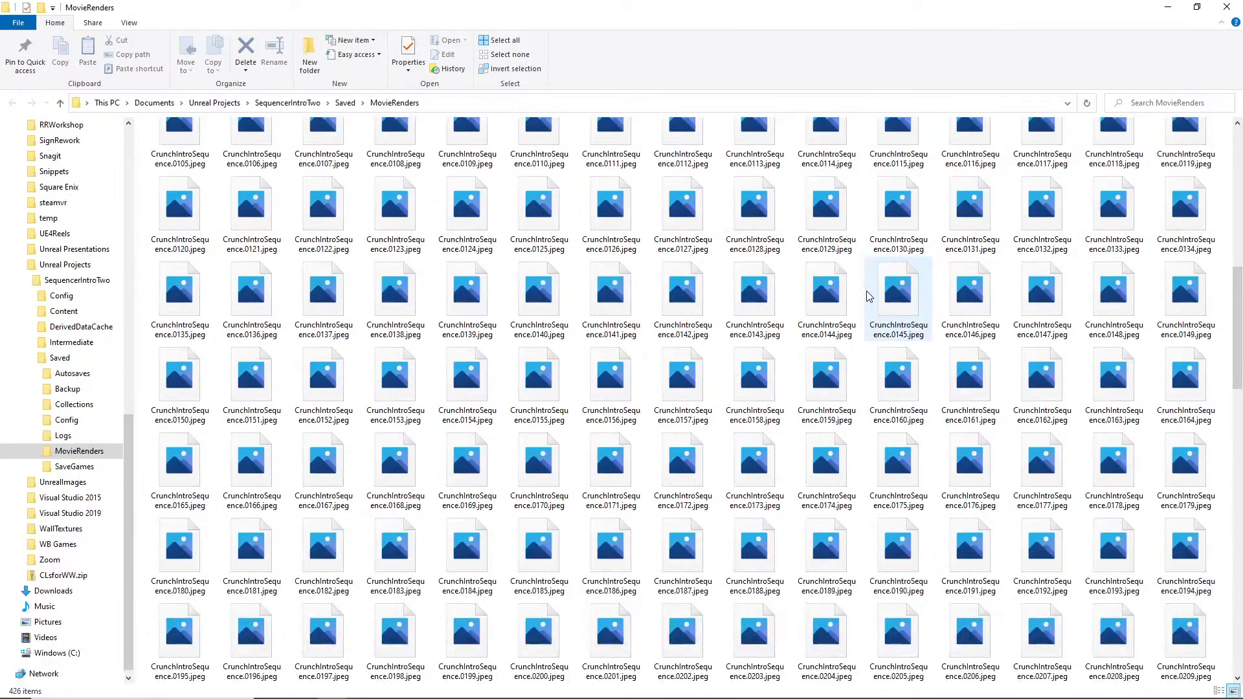
scroll(868, 296, "down", 10)
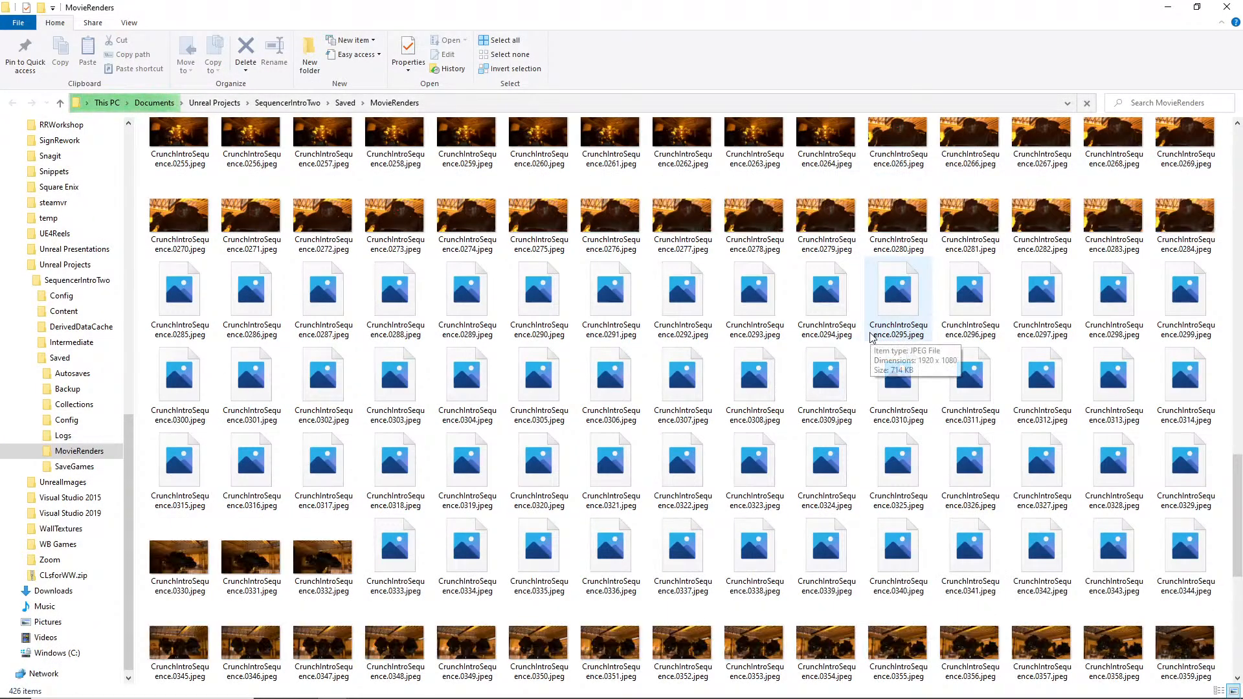
scroll(871, 337, "down", 5)
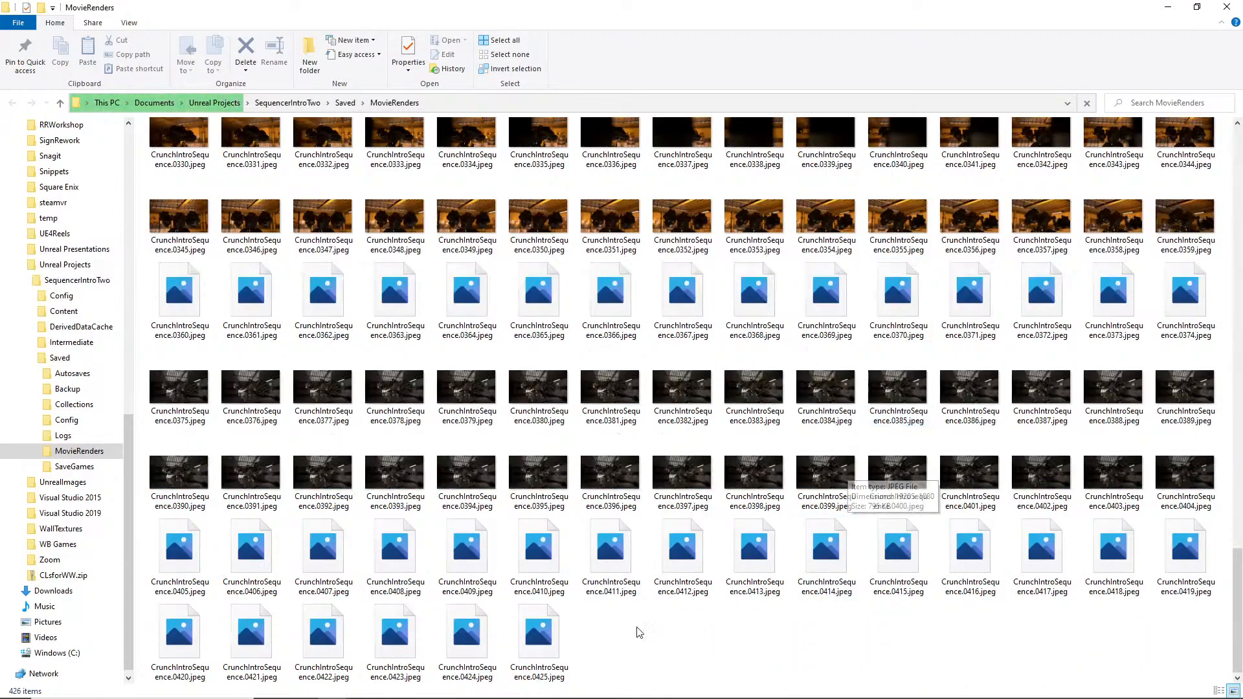
left_click(543, 639)
scroll(628, 489, "up", 10)
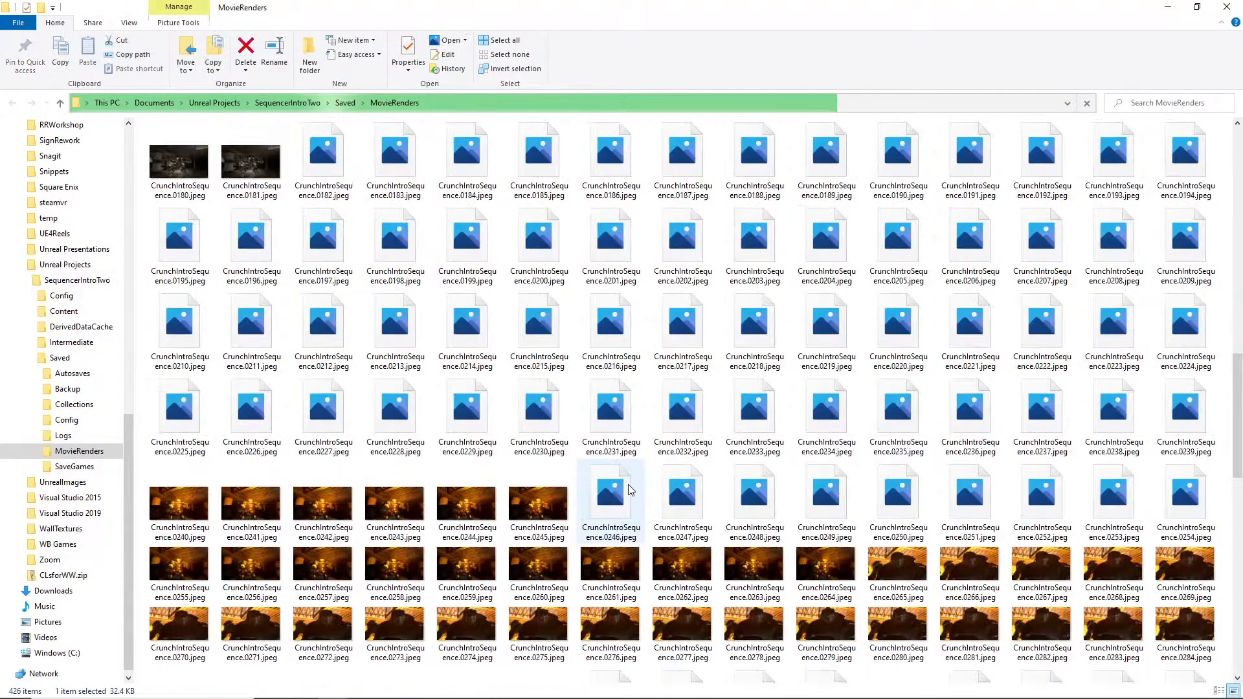
scroll(627, 484, "up", 12)
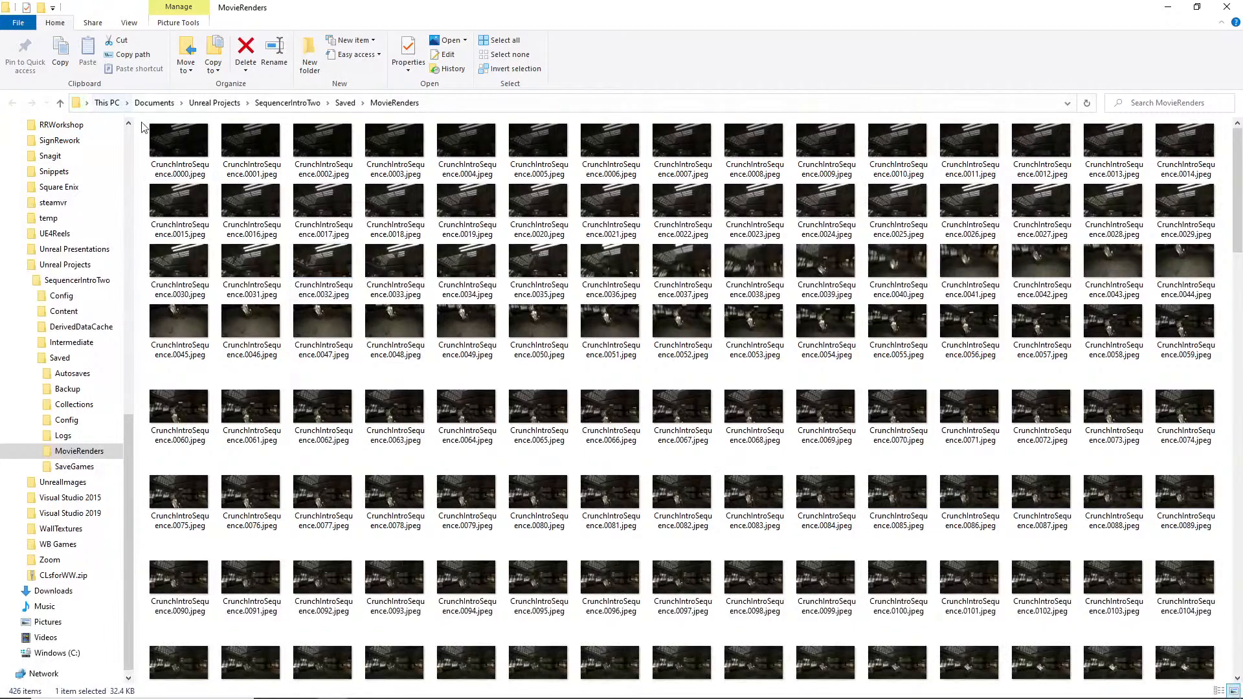
key("ctrl+a")
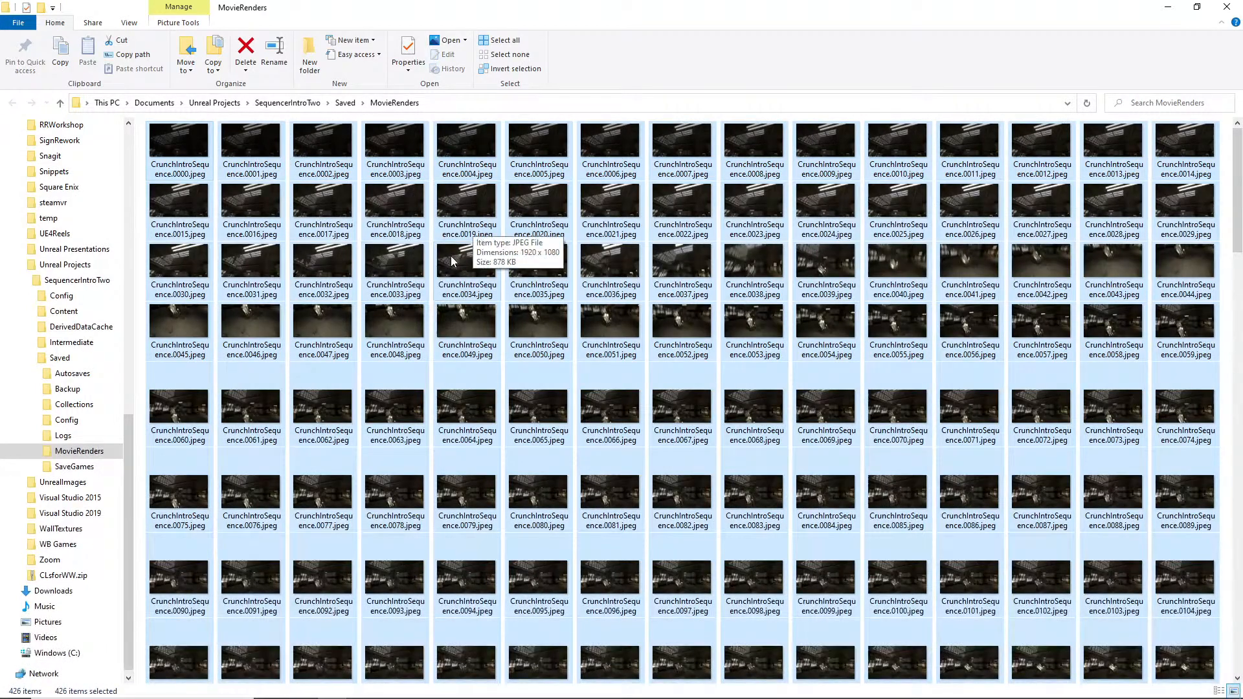
key("Delete")
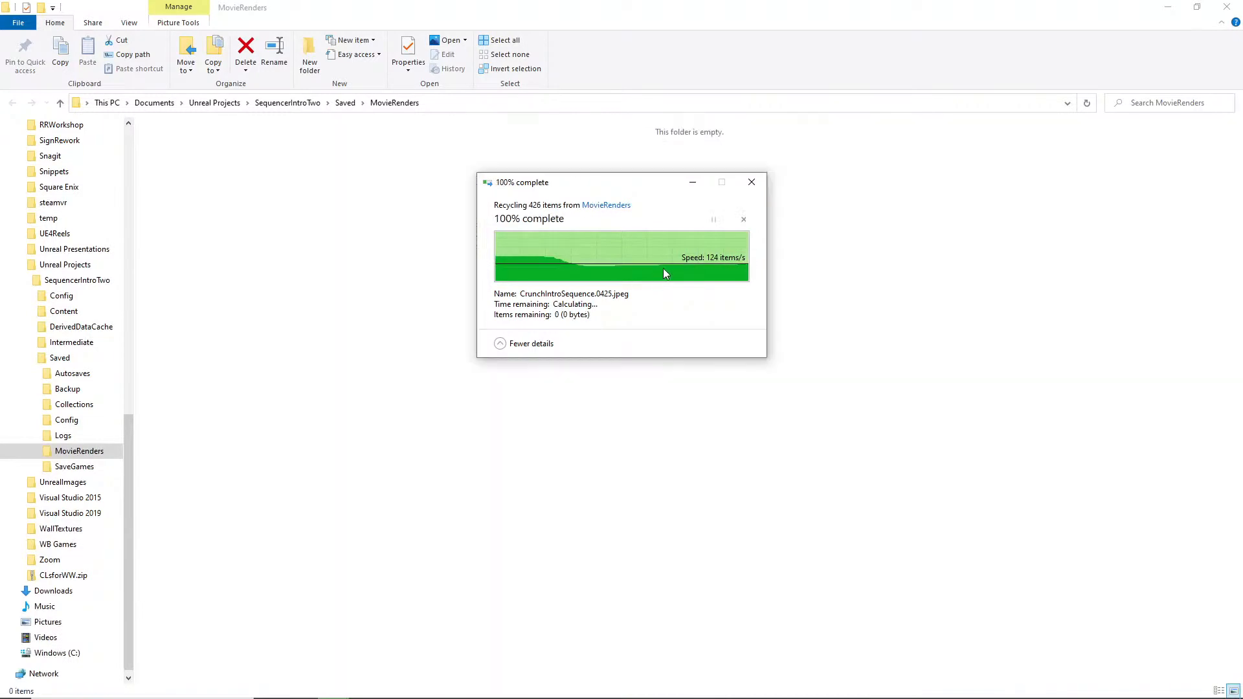
- Switch back to Unreal Editor, close the Movie Render Queue and save the DemoSpace level
key("alt+Tab")
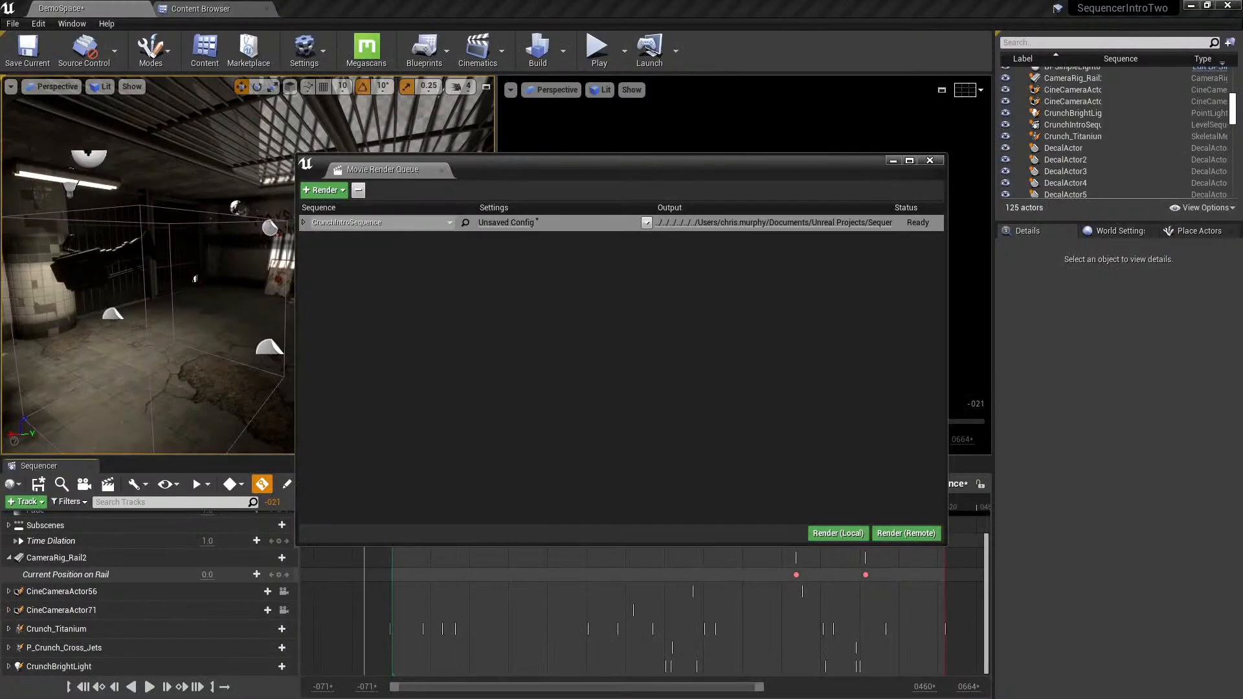
left_click(929, 161)
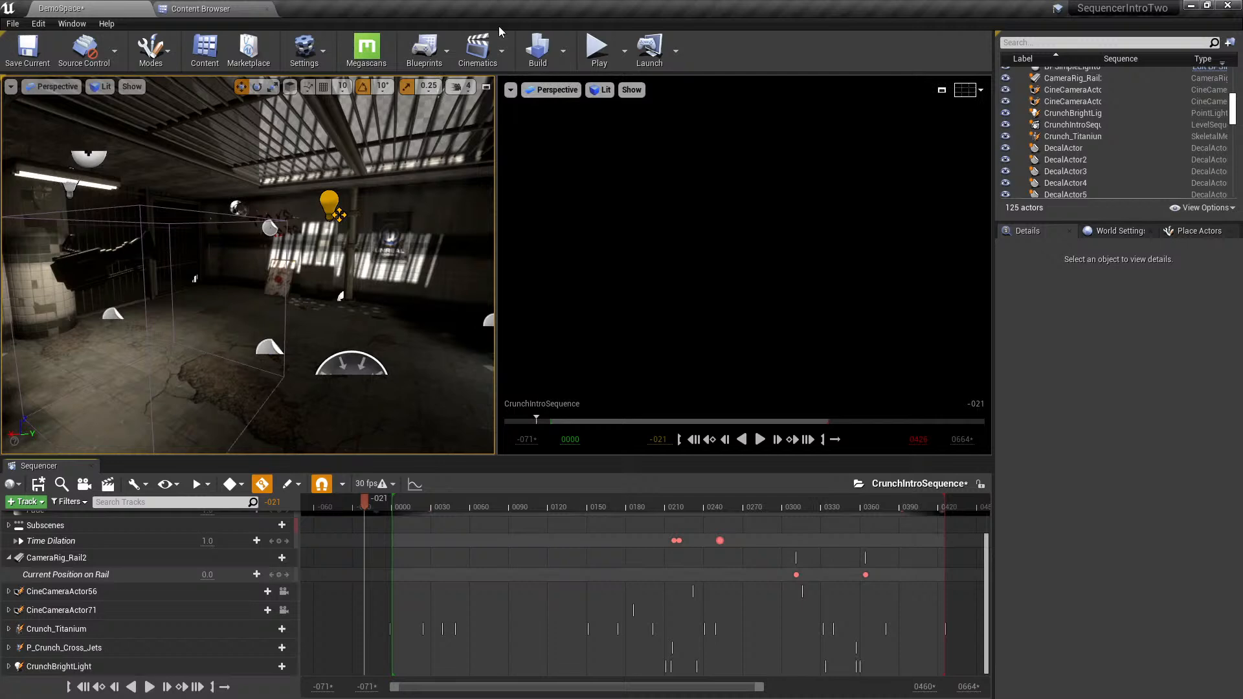
left_click(28, 48)
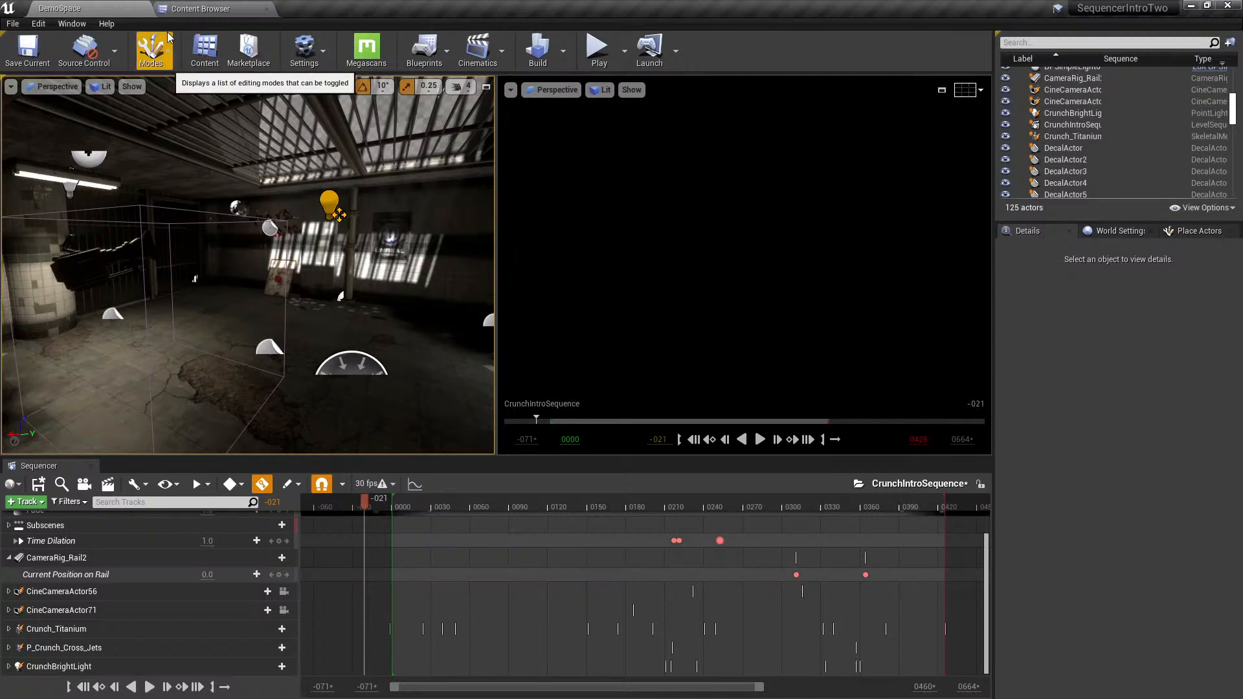
left_click(43, 24)
mouse_move(69, 24)
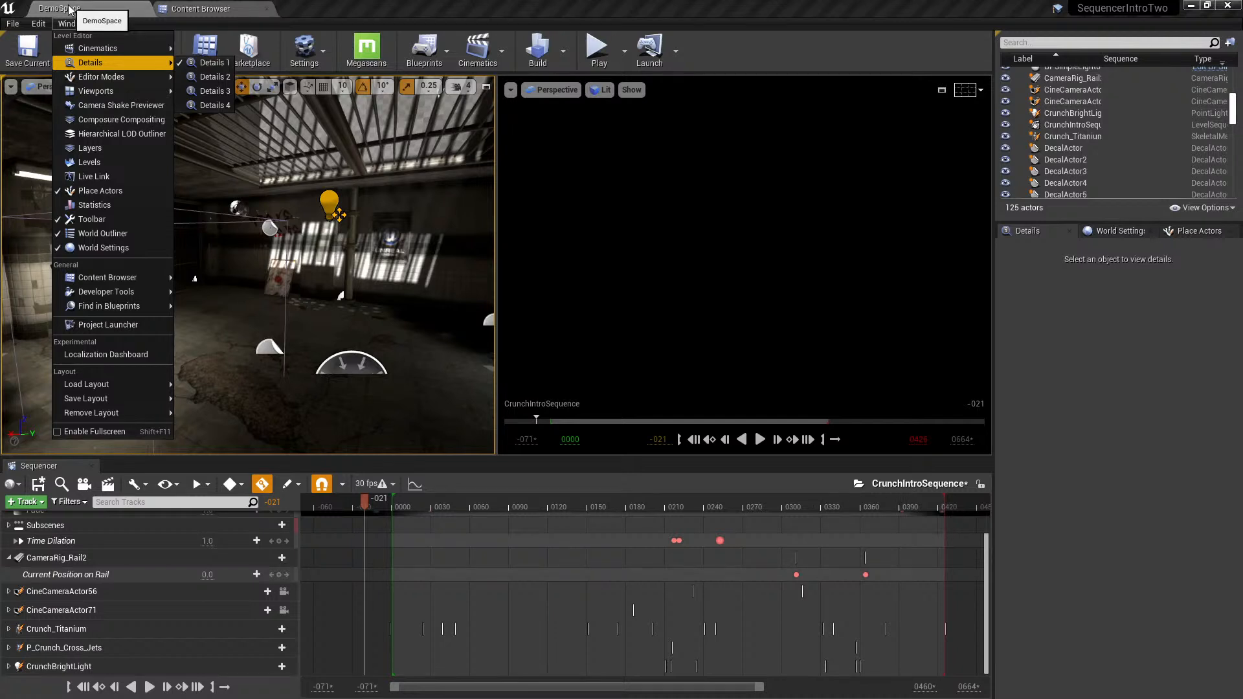
left_click(71, 24)
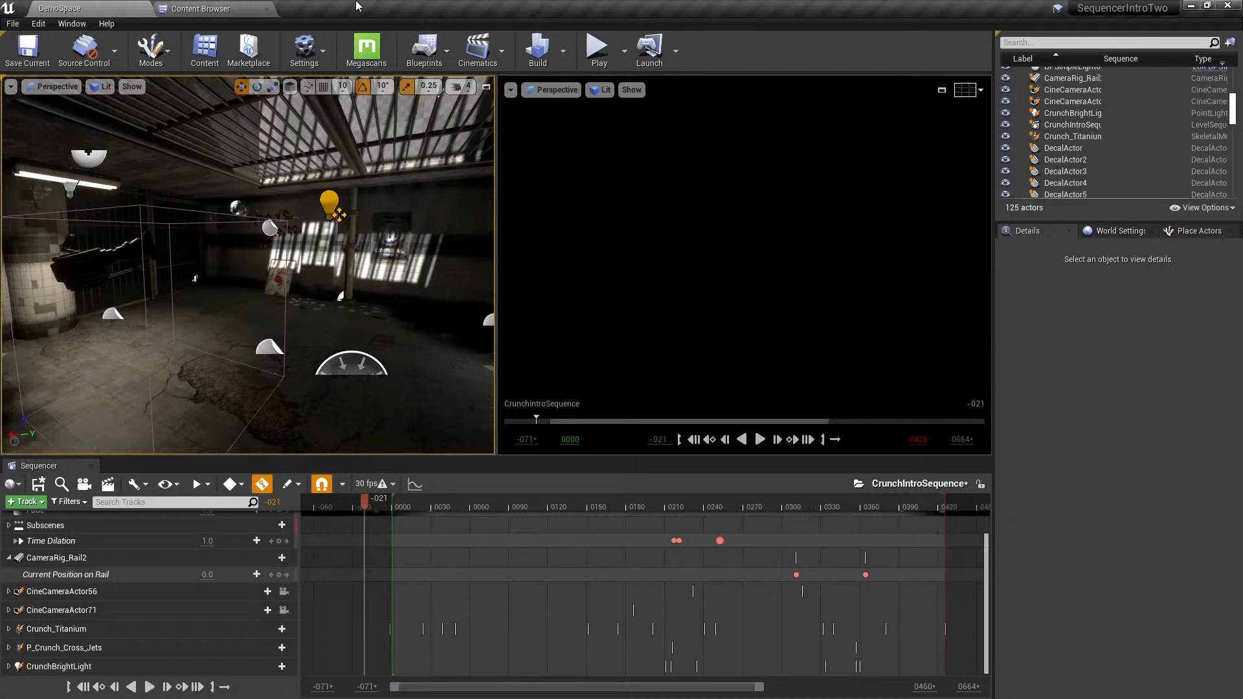
- Reopen the Movie Render Queue, review the CrunchIntroSequence job's Output settings and additional setting types, and close it
left_click(51, 26)
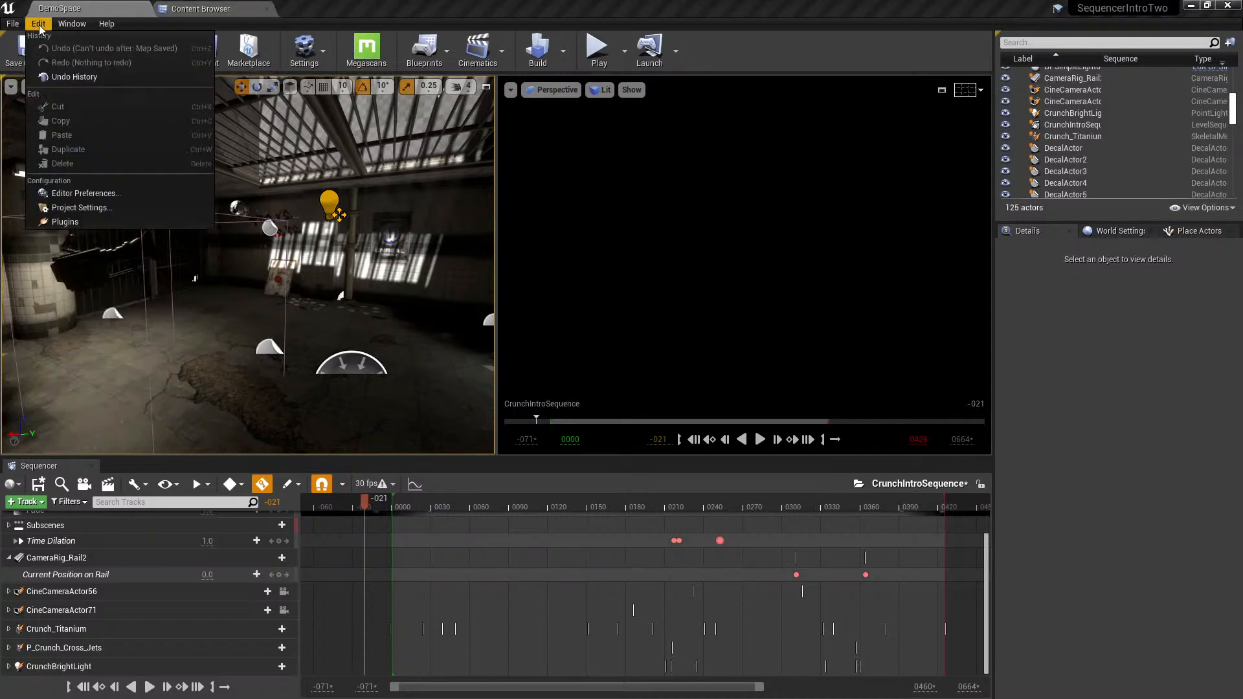
mouse_move(104, 54)
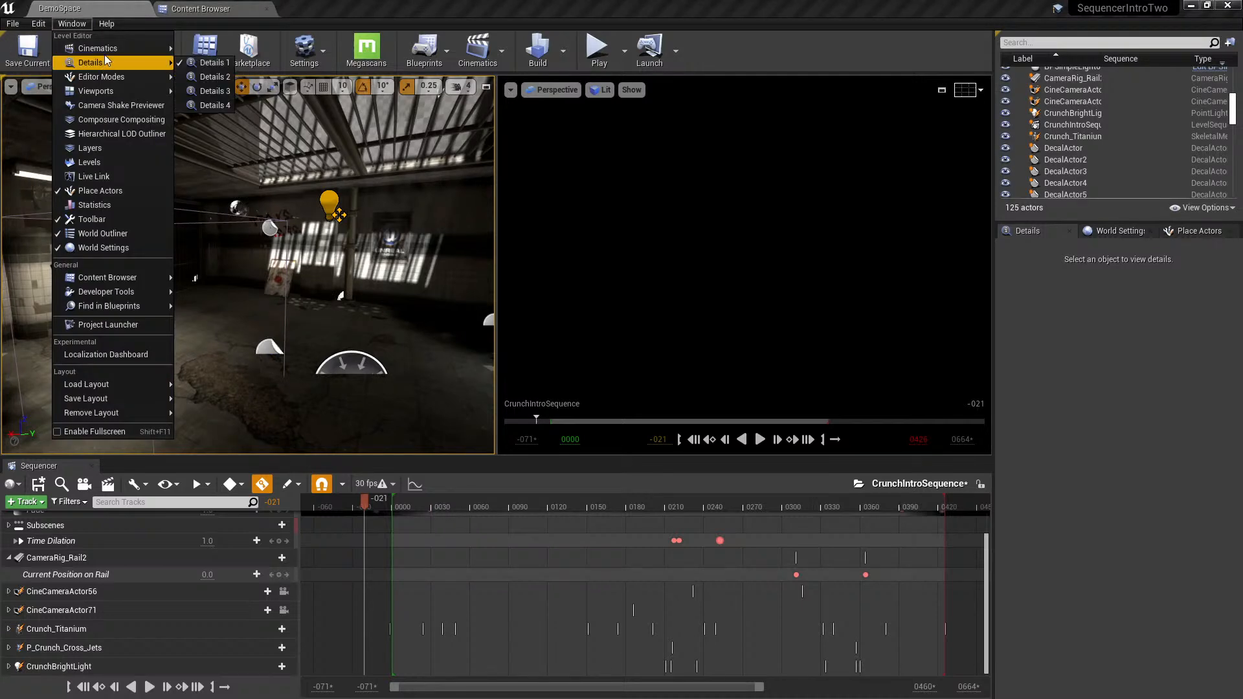
left_click(252, 50)
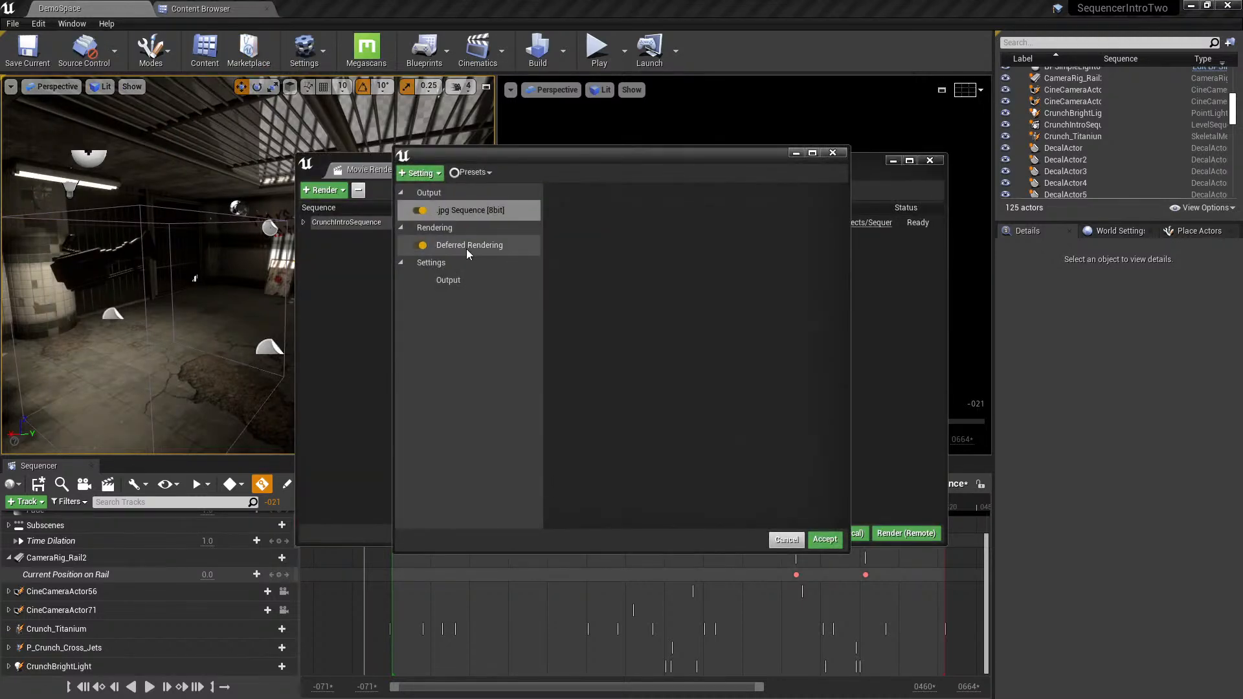
left_click(482, 278)
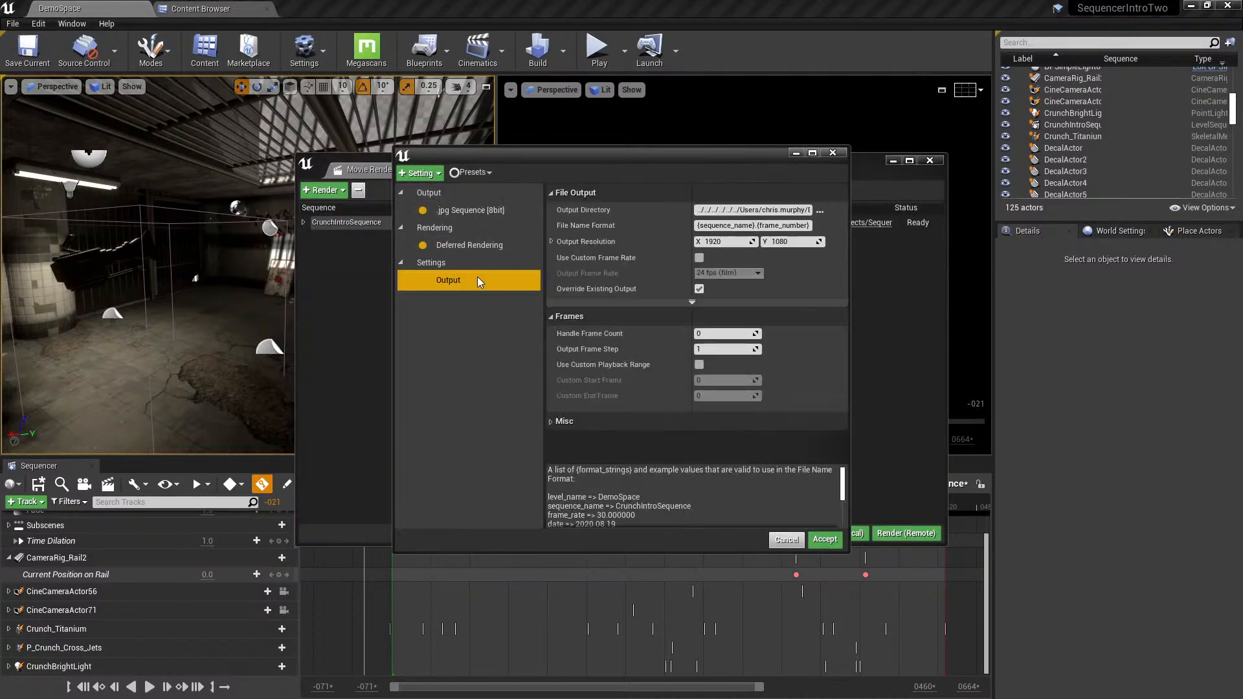
left_click(420, 172)
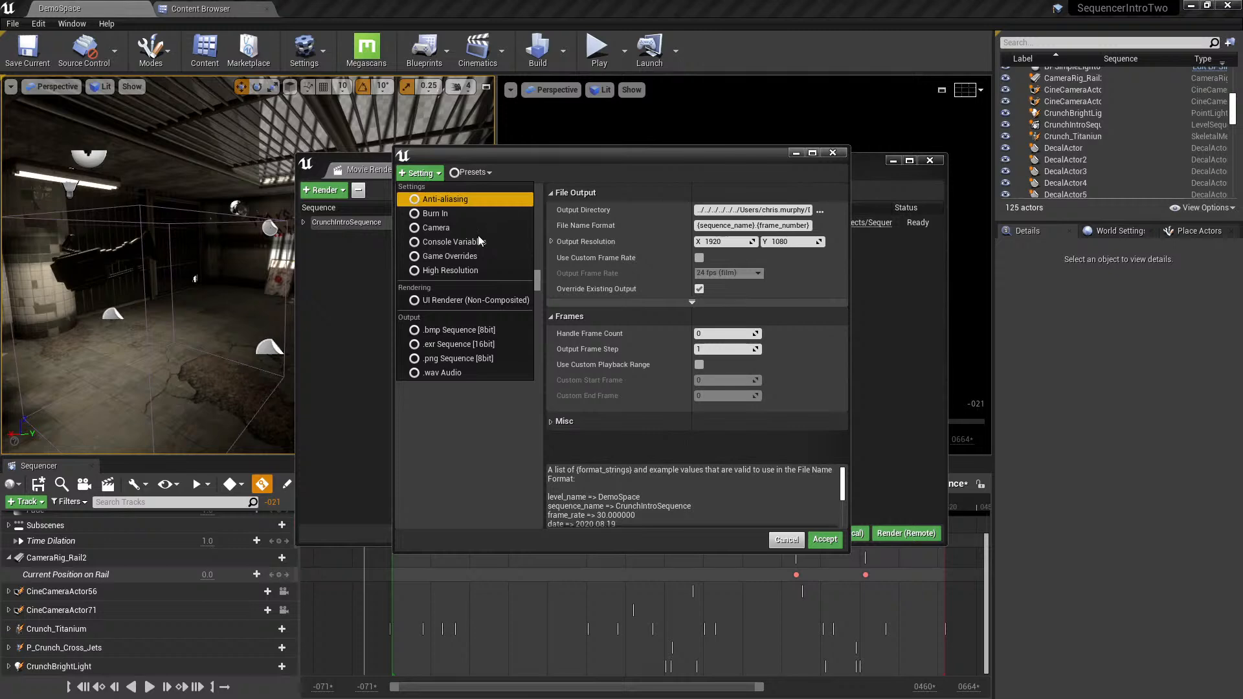
left_click(491, 270)
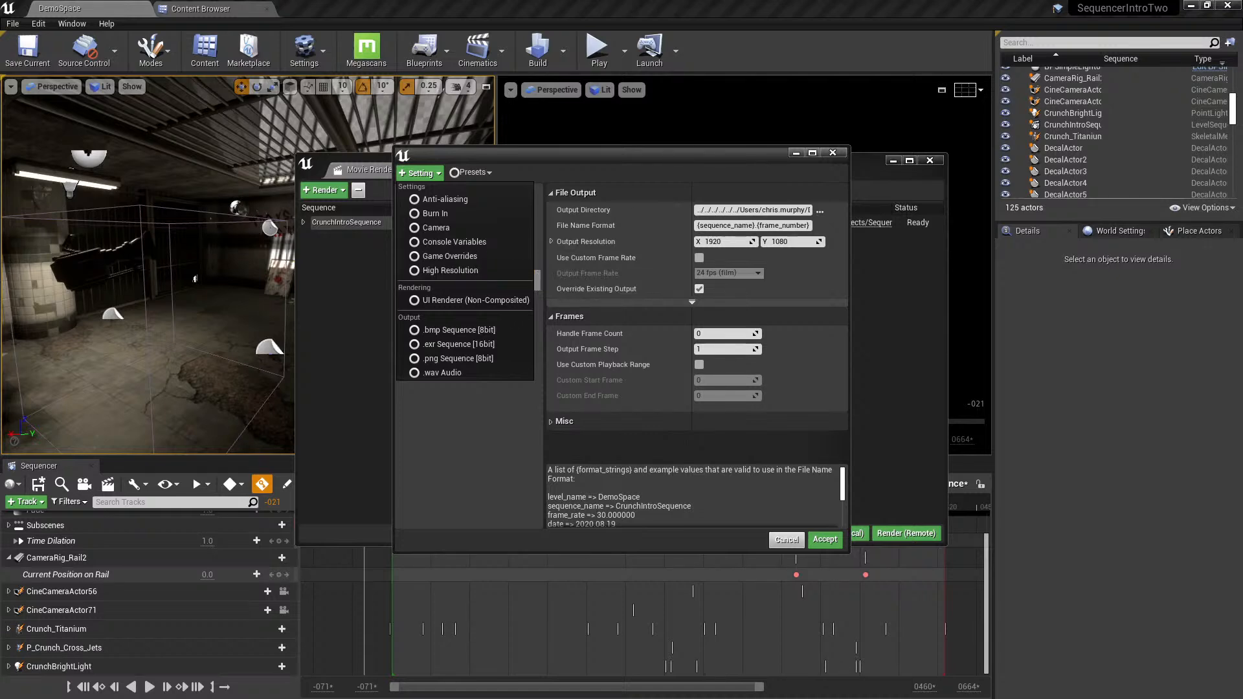
left_click(831, 154)
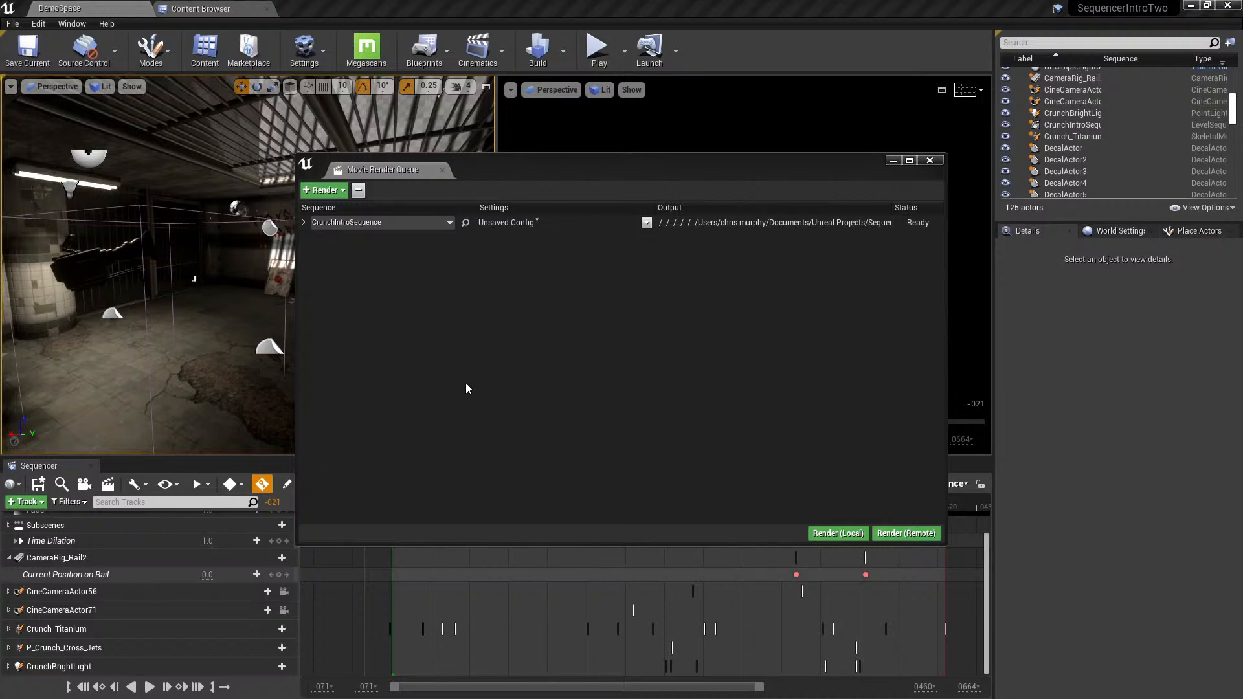
left_click(441, 170)
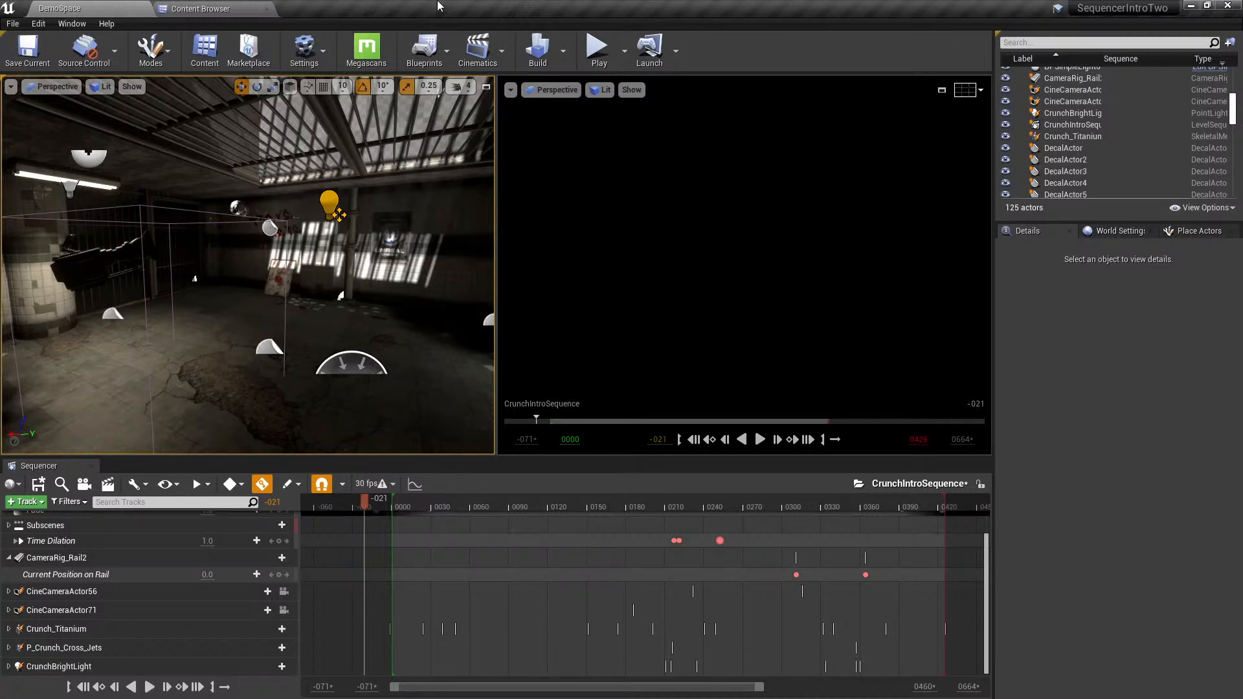
- Create a master sequence with the default name, Master suffix, 5 shots and 5.0 s default duration
left_click(491, 50)
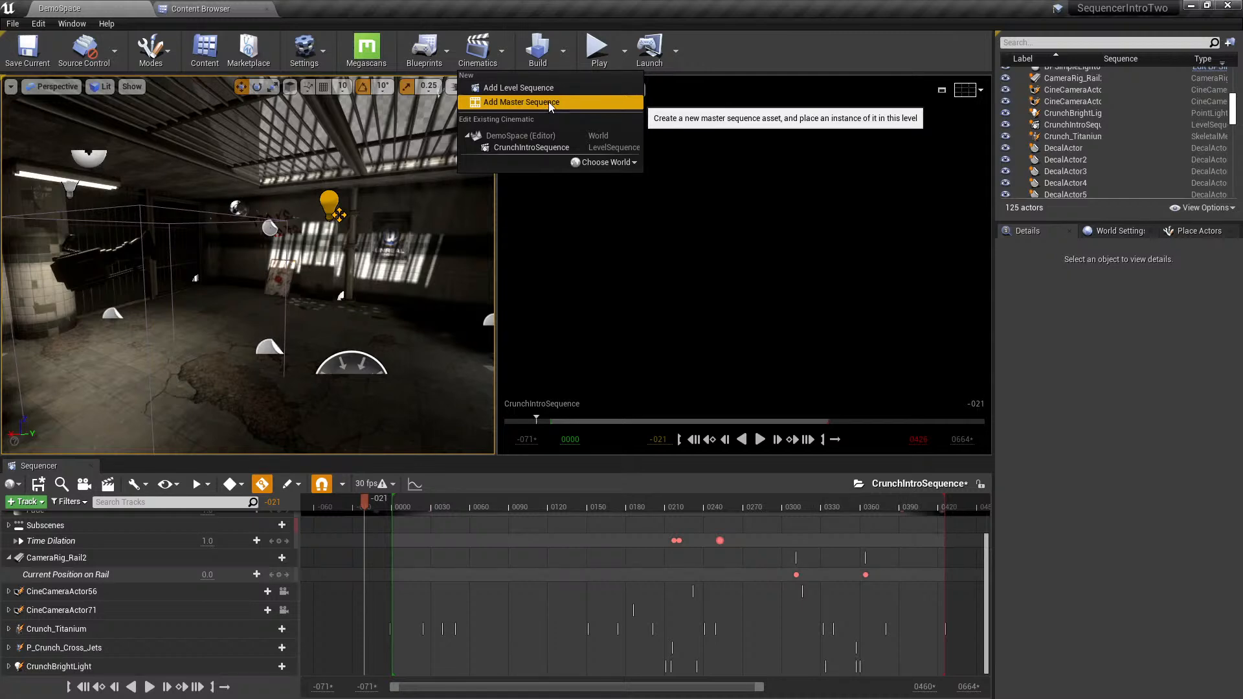
left_click(565, 101)
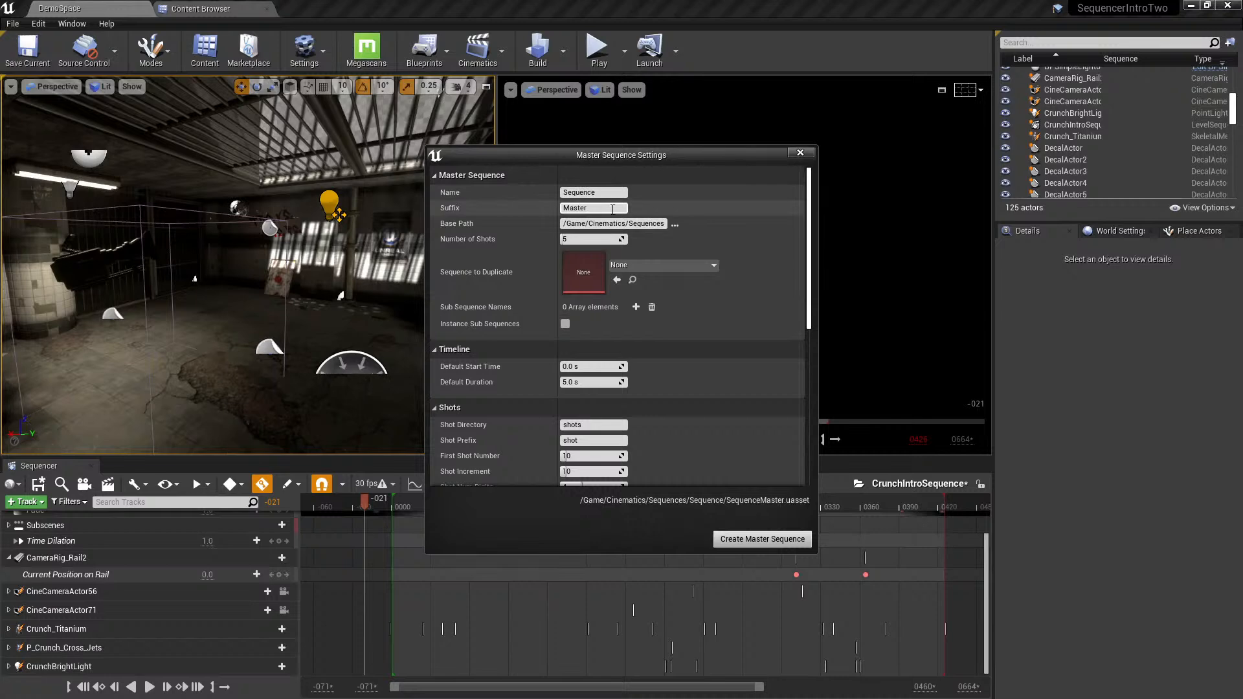
scroll(611, 192, "down", 5)
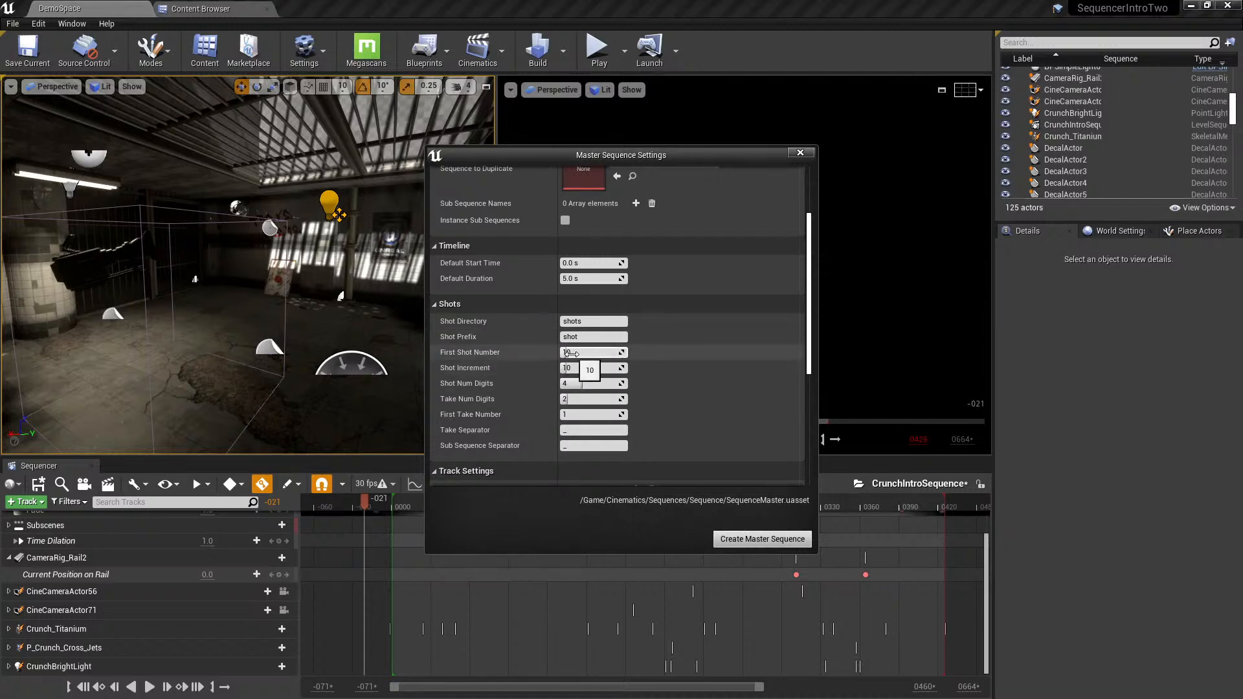
scroll(615, 391, "down", 5)
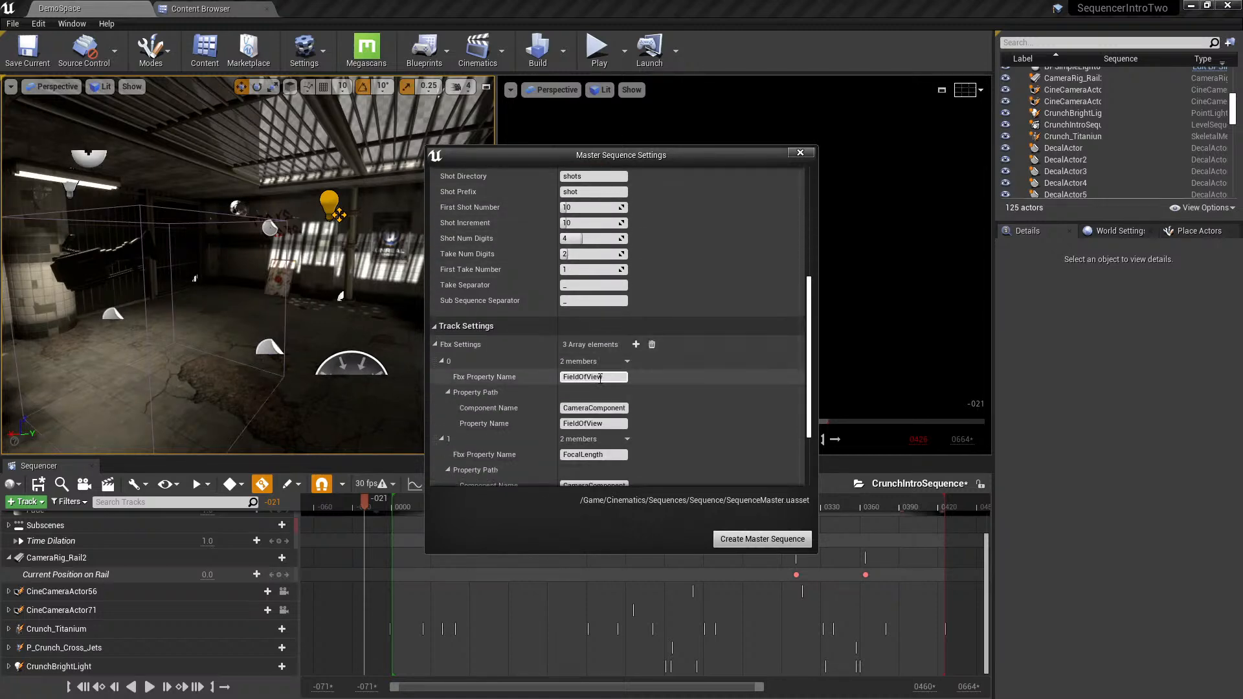
scroll(635, 386, "down", 2)
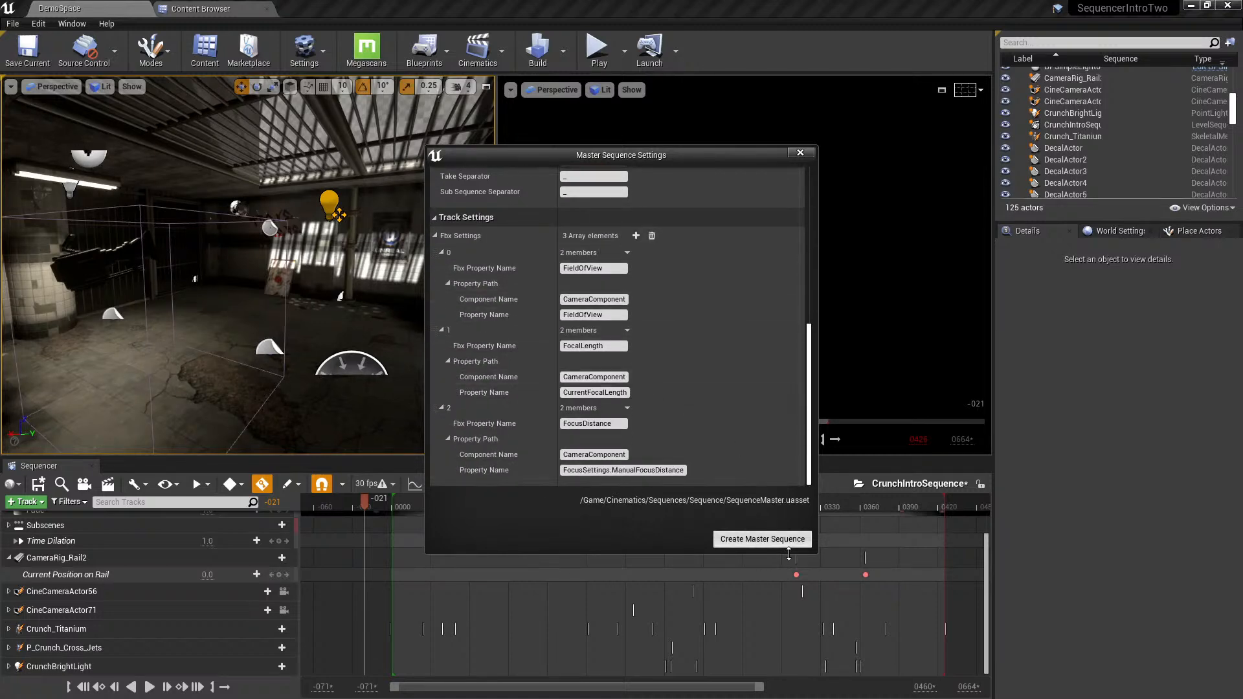
left_click(774, 540)
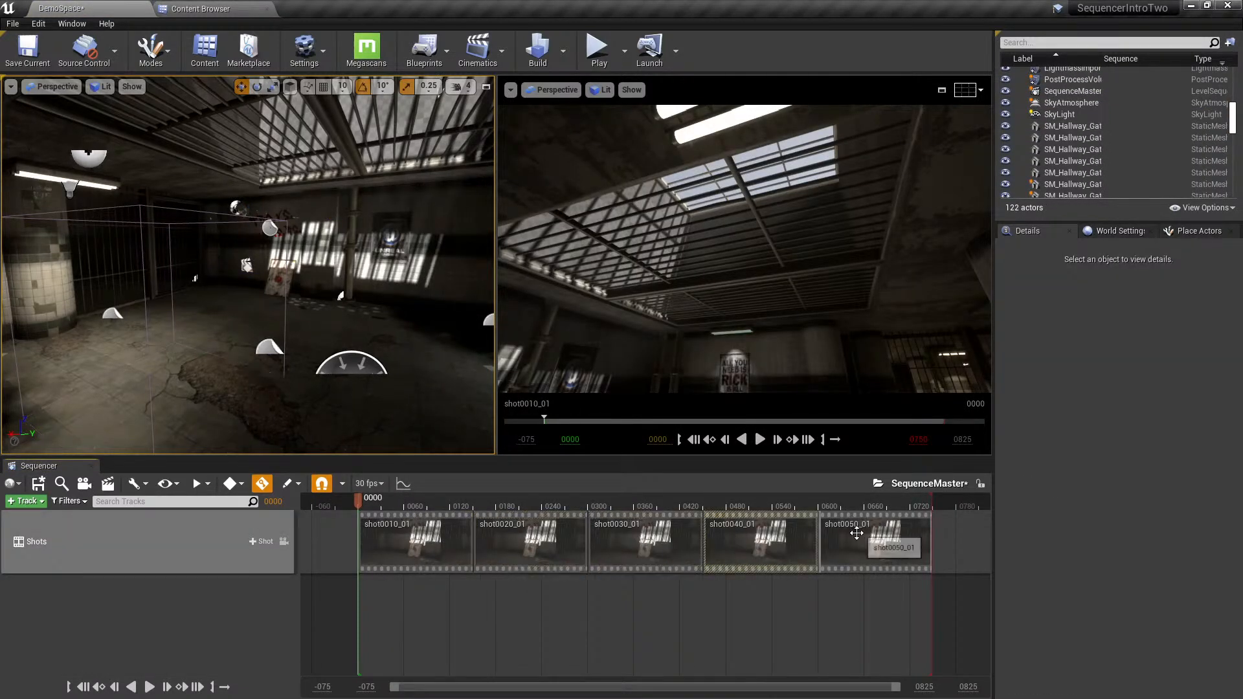
- Scrub the master sequence, open shot0020_01 to inspect its camera cut at frame 42, and return to SequenceMaster
left_click_drag(400, 506, 427, 521)
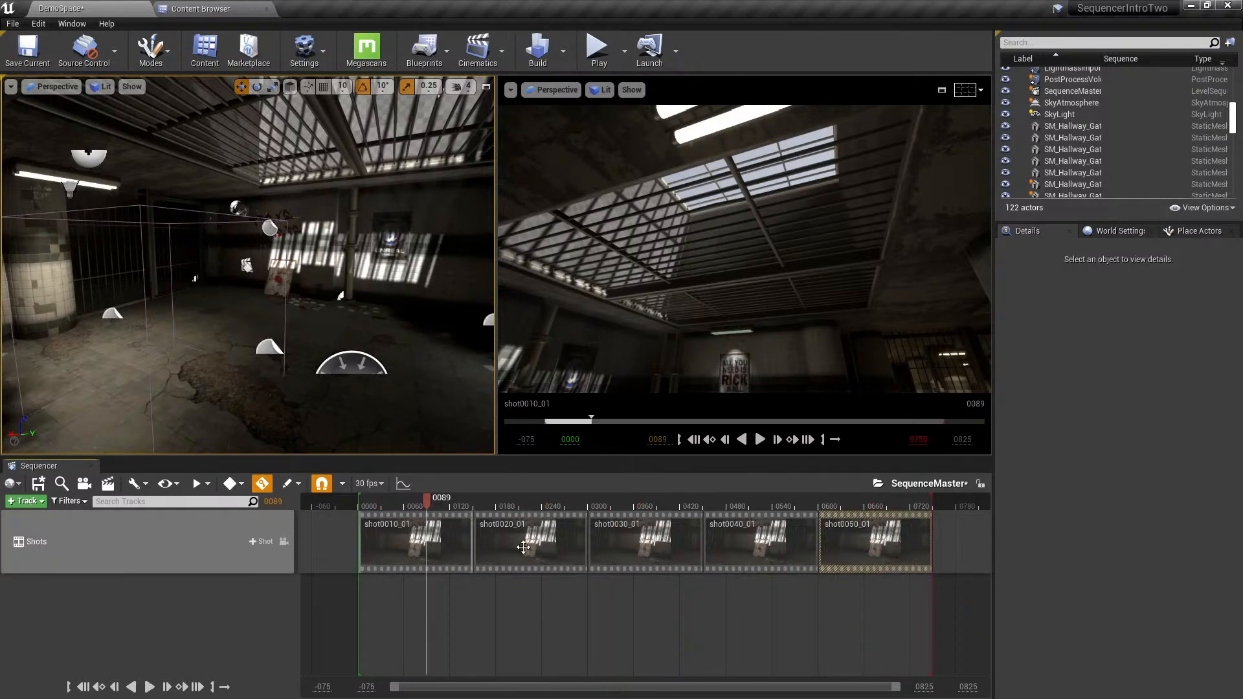
double_click(530, 547)
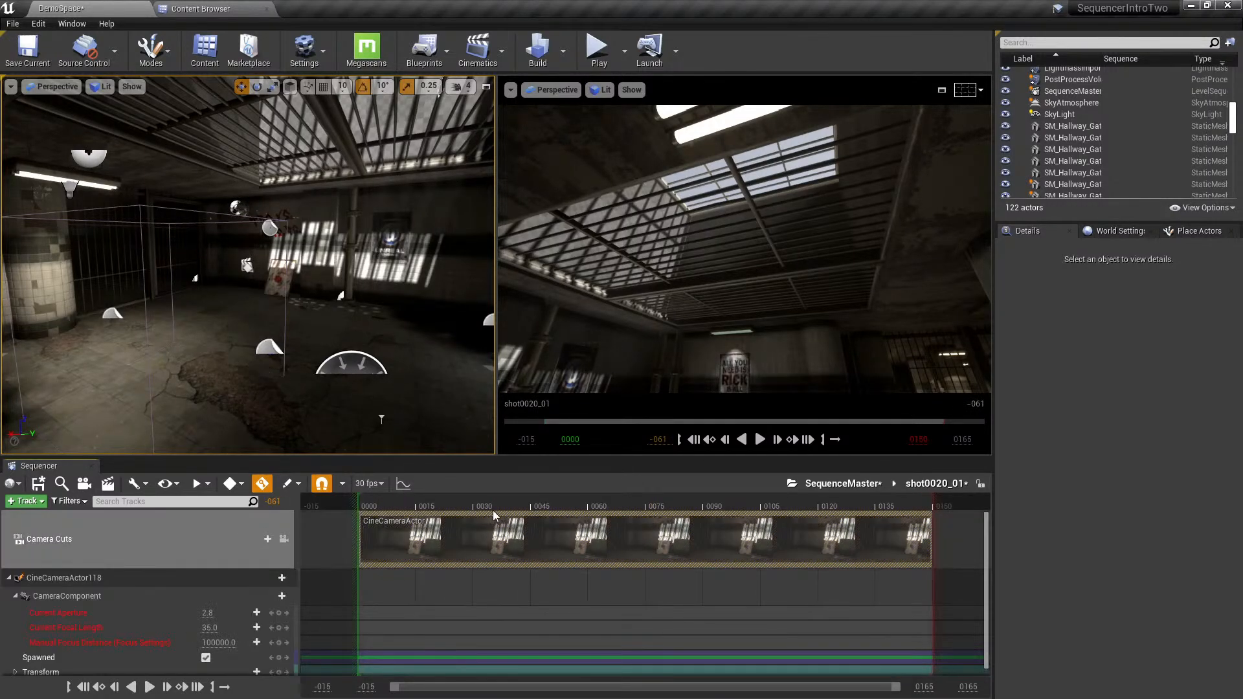
left_click_drag(406, 508, 520, 504)
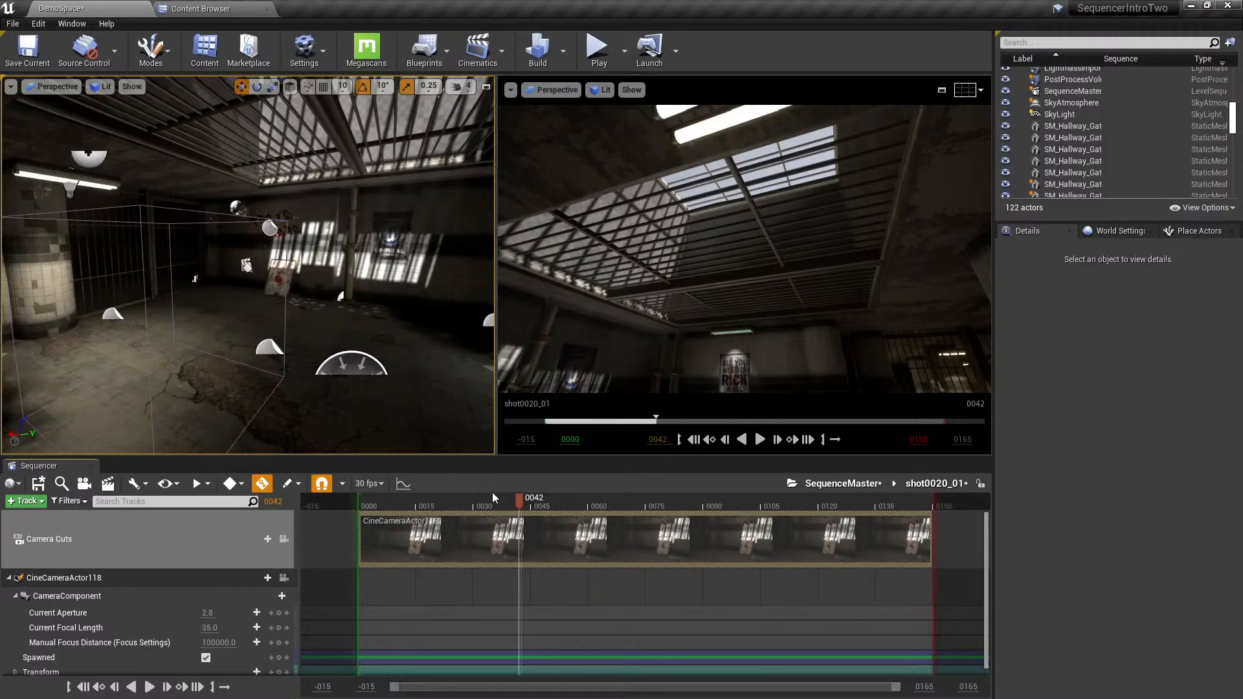
left_click(812, 483)
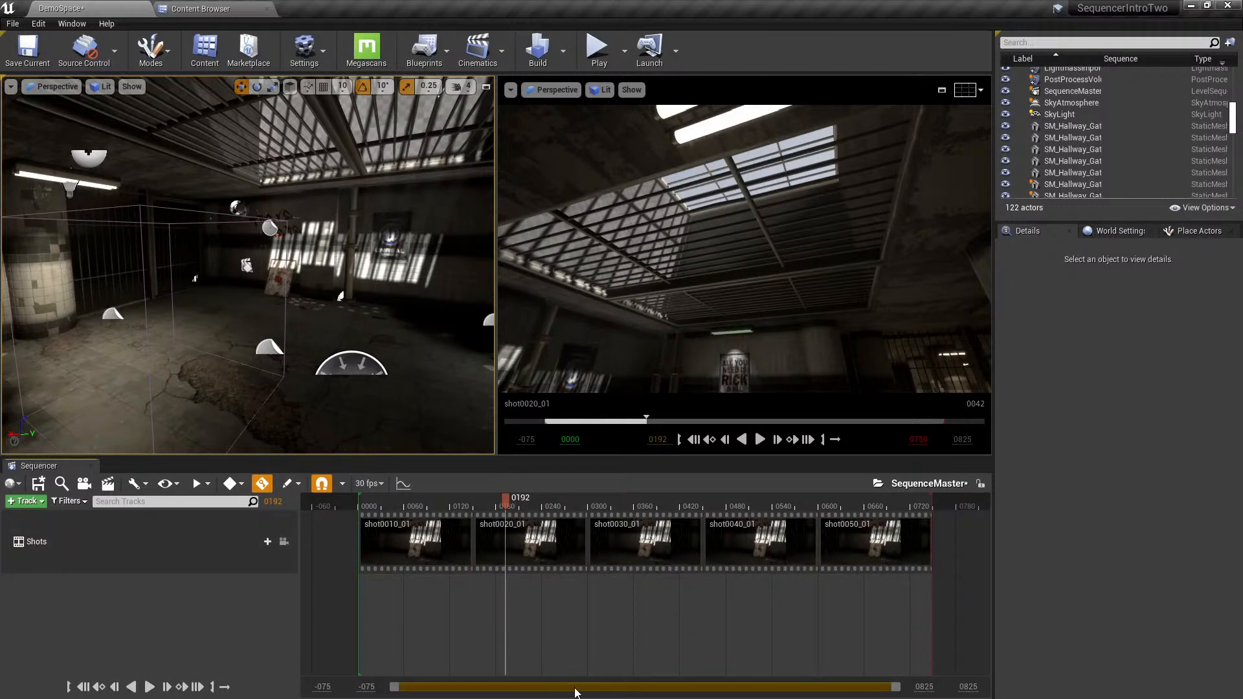
- Move shot0020_01 onto a second row of the Shots track and scrub within it to frame 207
scroll(551, 593, "down", 5, "ctrl")
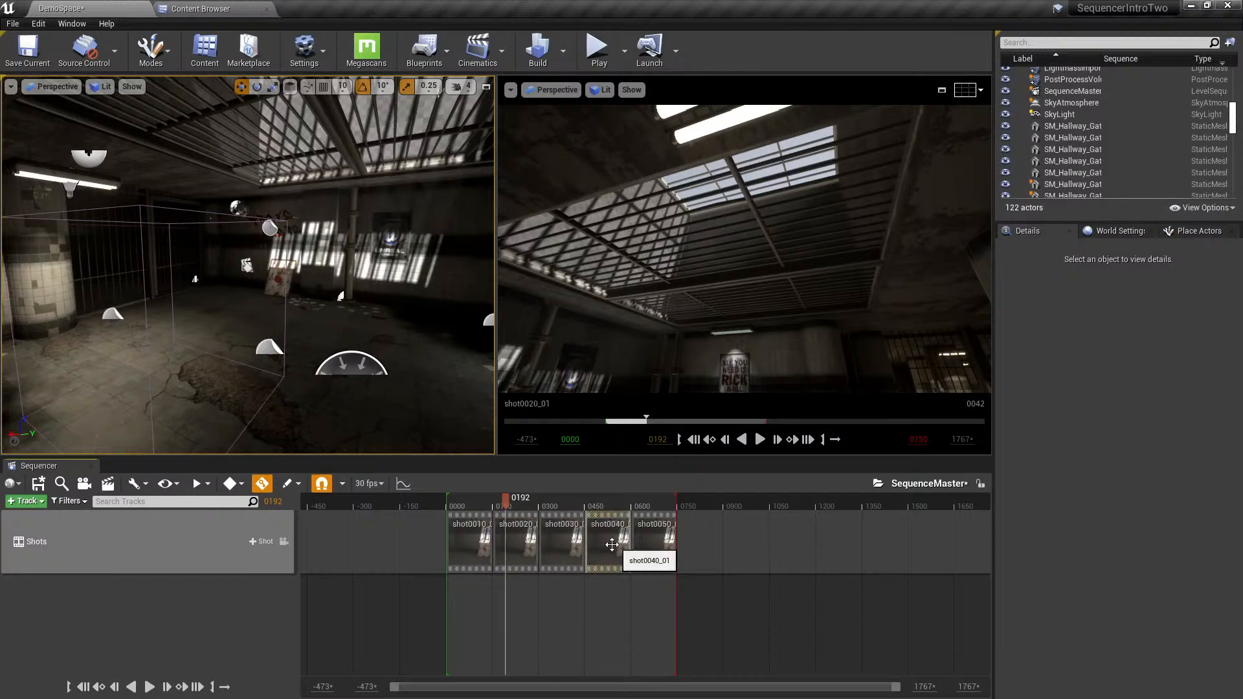
left_click(510, 503)
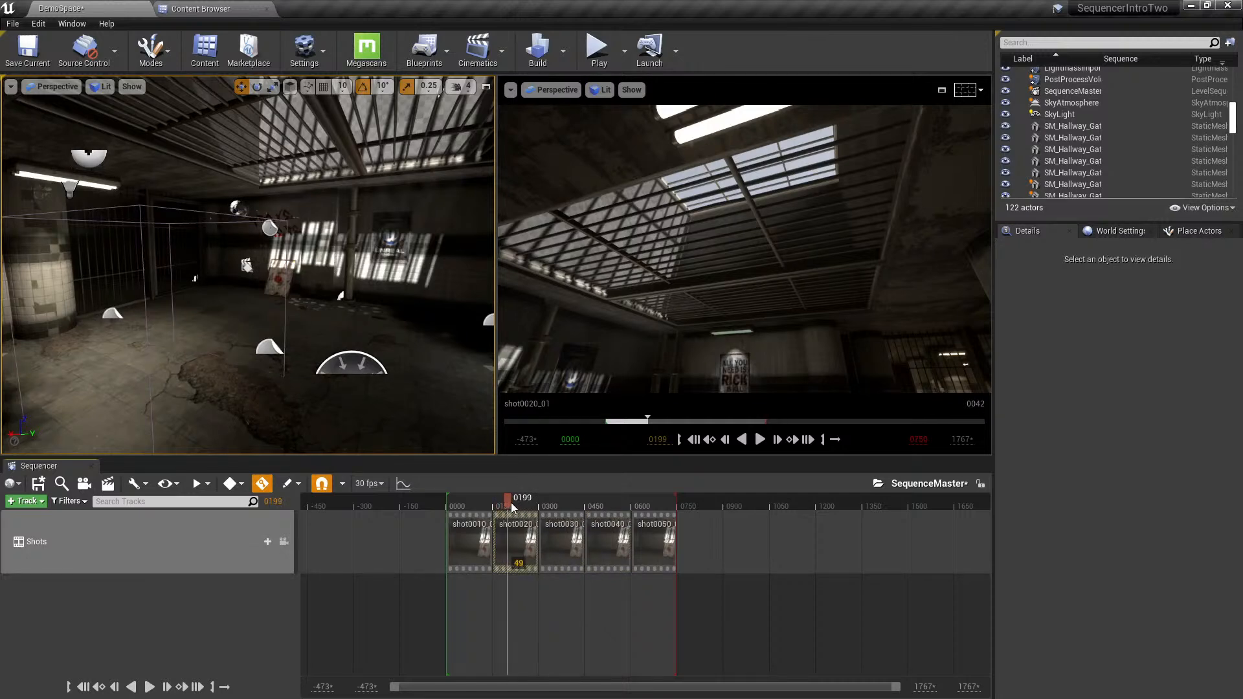
left_click_drag(511, 502, 515, 504)
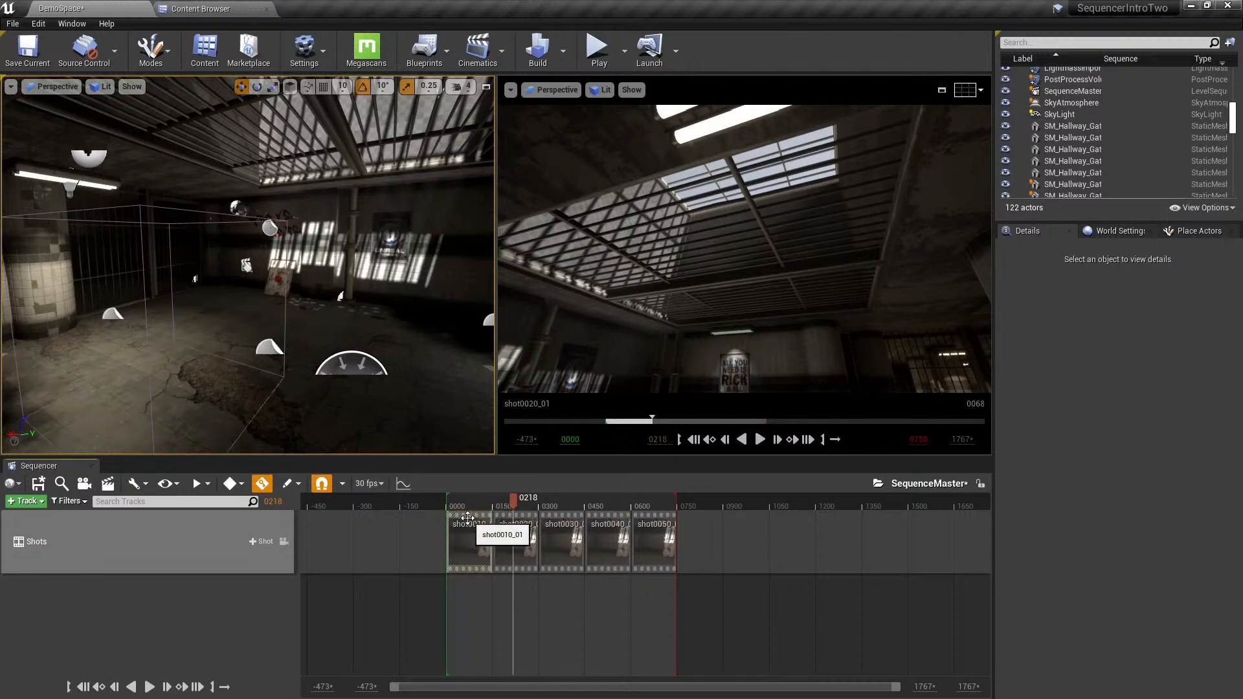
left_click_drag(518, 539, 511, 610)
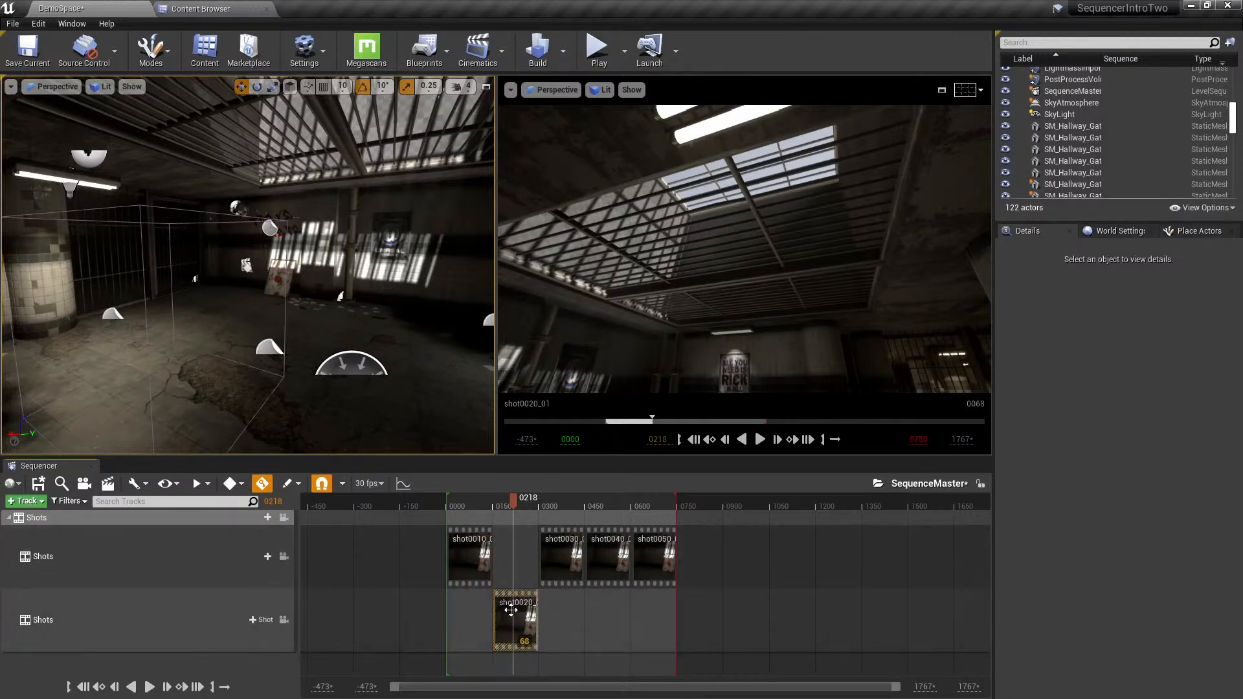
left_click_drag(513, 504, 510, 504)
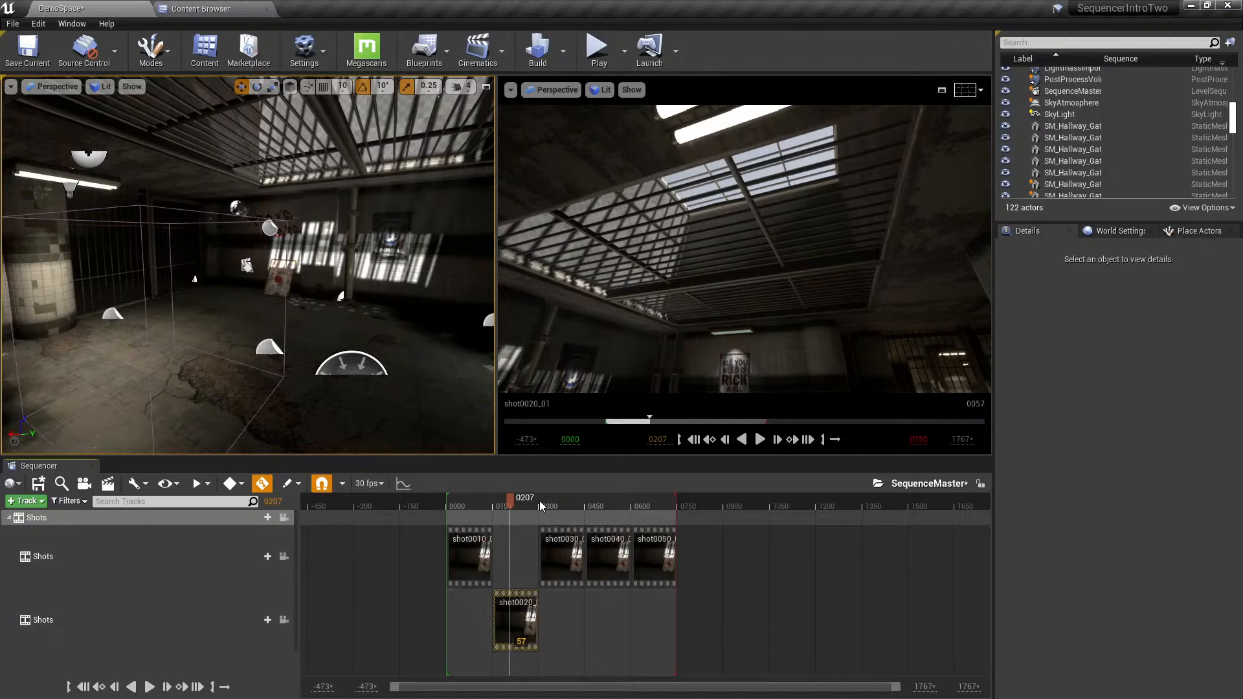
- Split shot0020_01 at frames 245 and 207, and delete the middle piece from the second shots row
left_click_drag(523, 507, 521, 505)
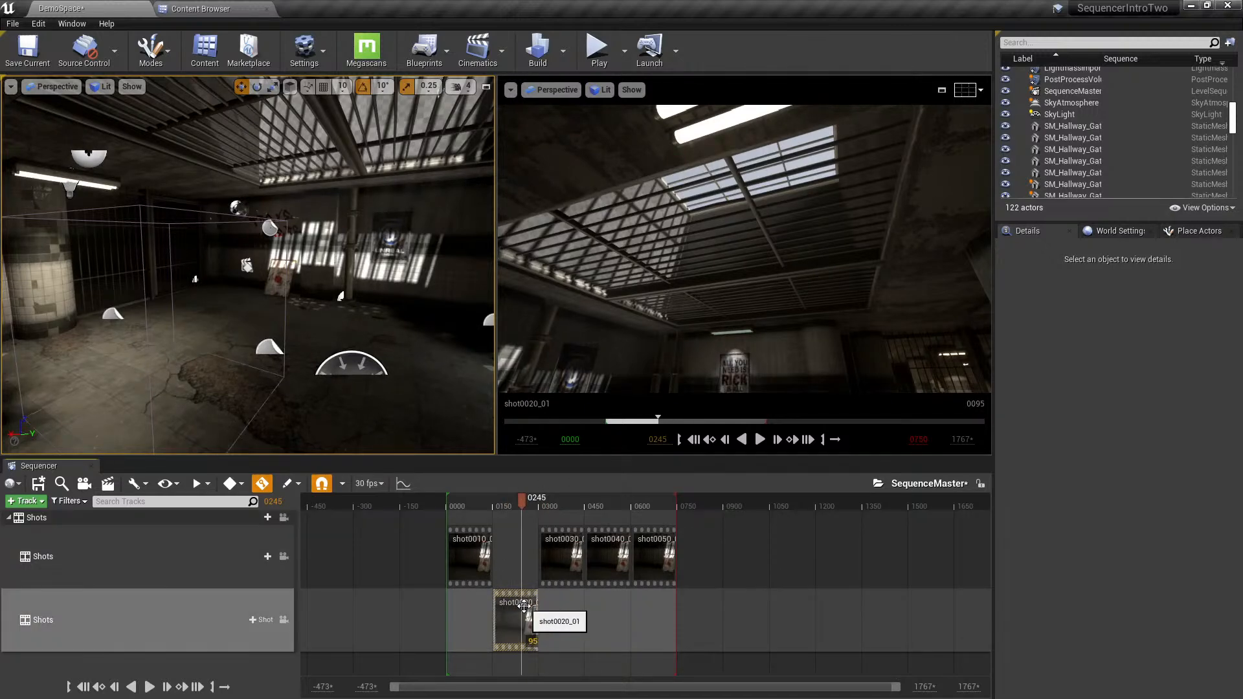
key("ctrl+slash")
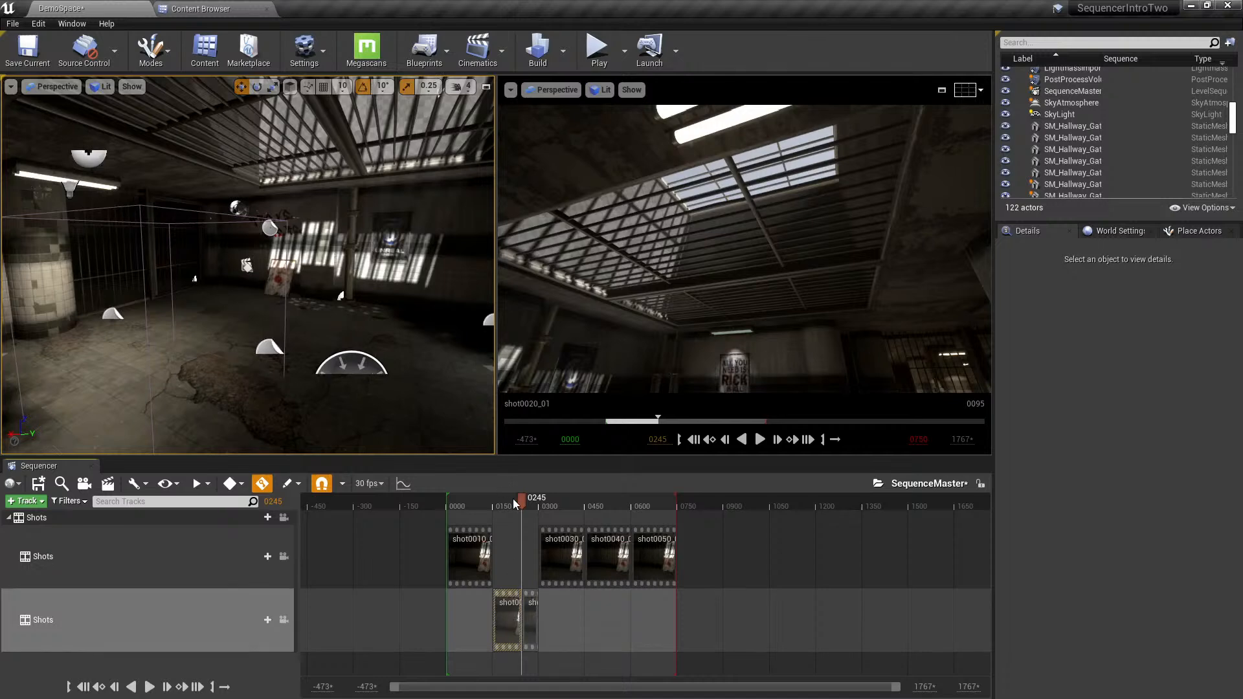
left_click_drag(512, 498, 510, 499)
key("ctrl+slash")
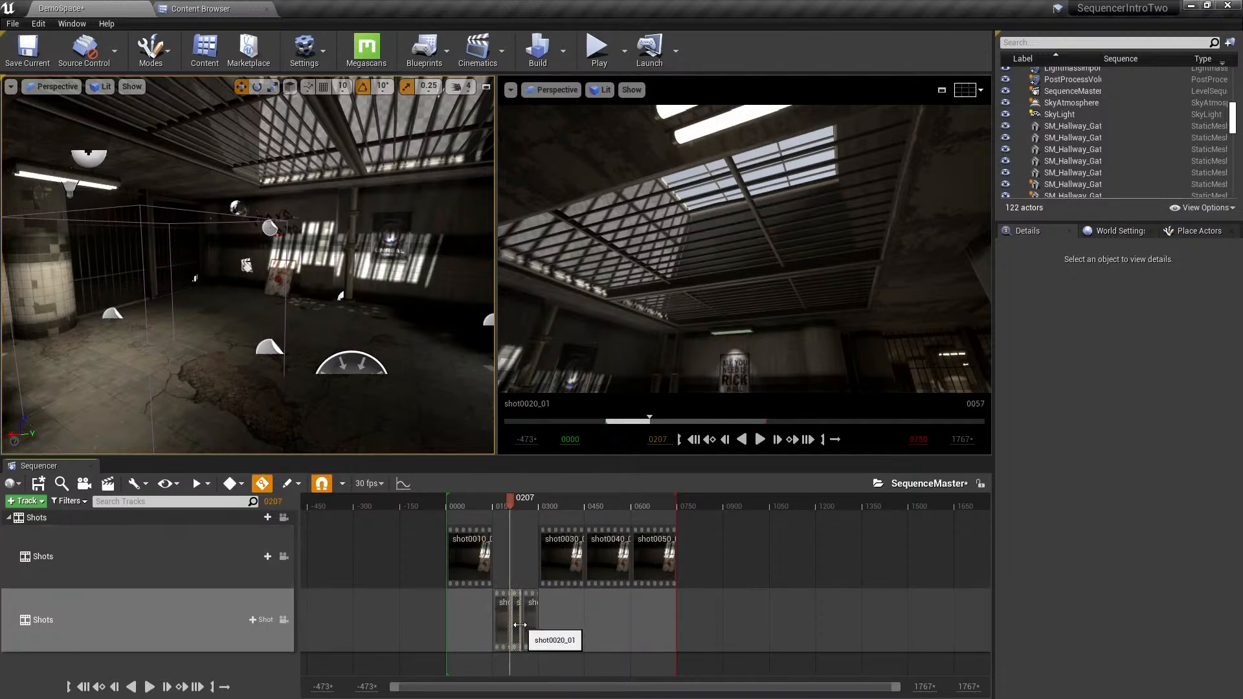
key("ctrl+z")
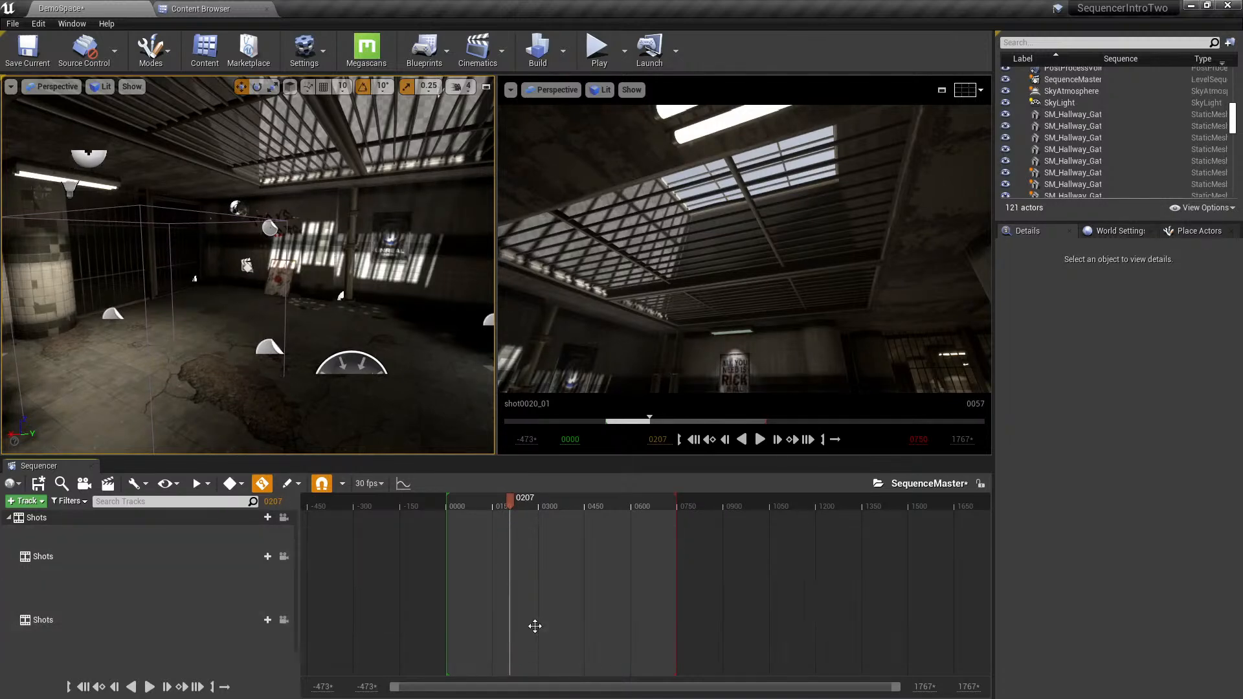
- Split shot0010_01 at frame 123, move its end piece above the gap in shot0020_01, and scrub to frame 268
left_click(481, 505)
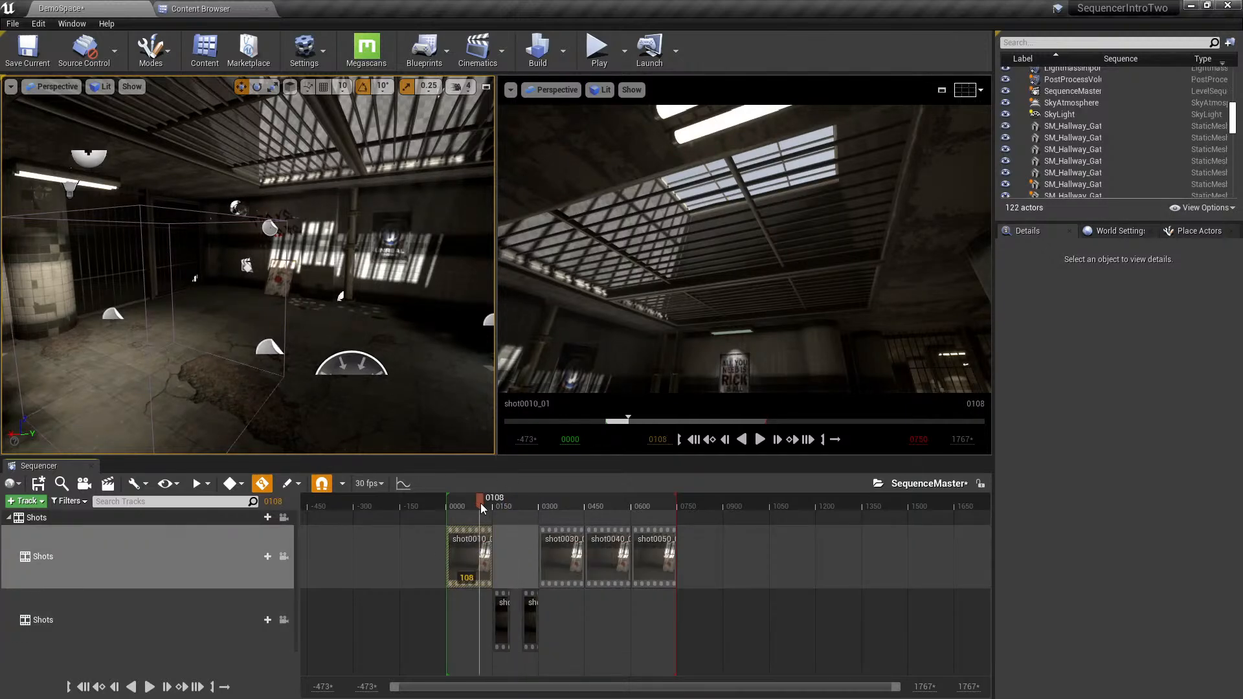
left_click_drag(480, 503, 484, 503)
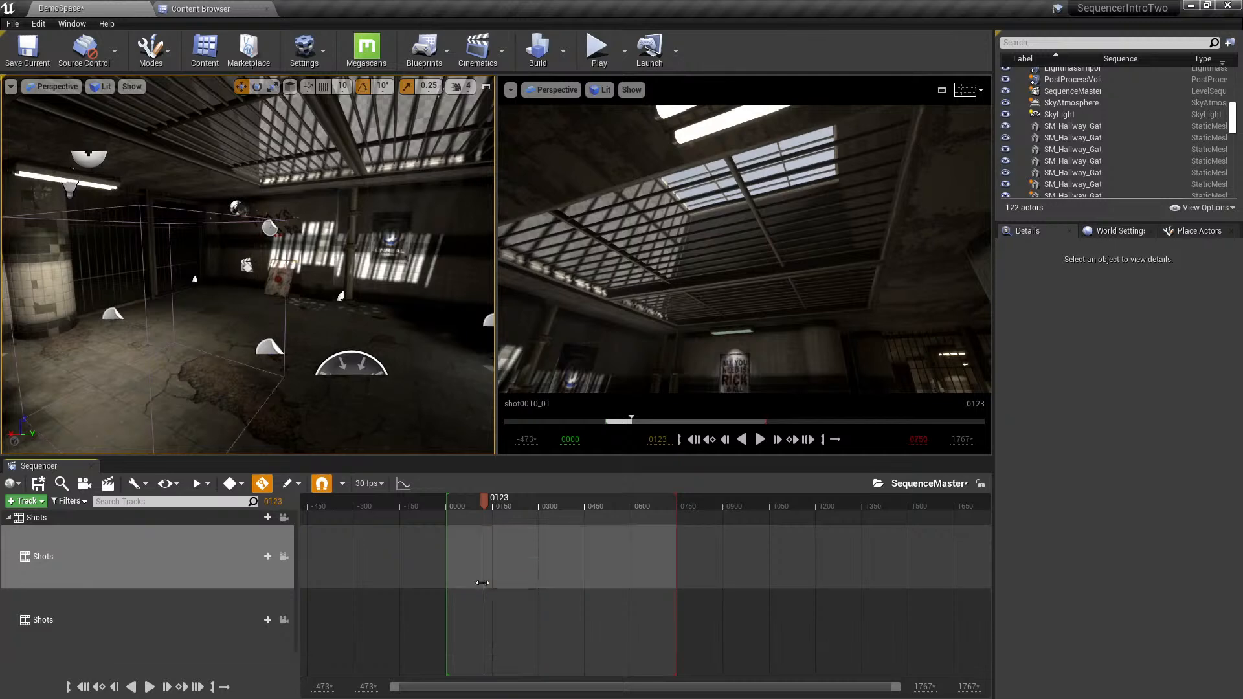
left_click_drag(483, 563, 516, 555)
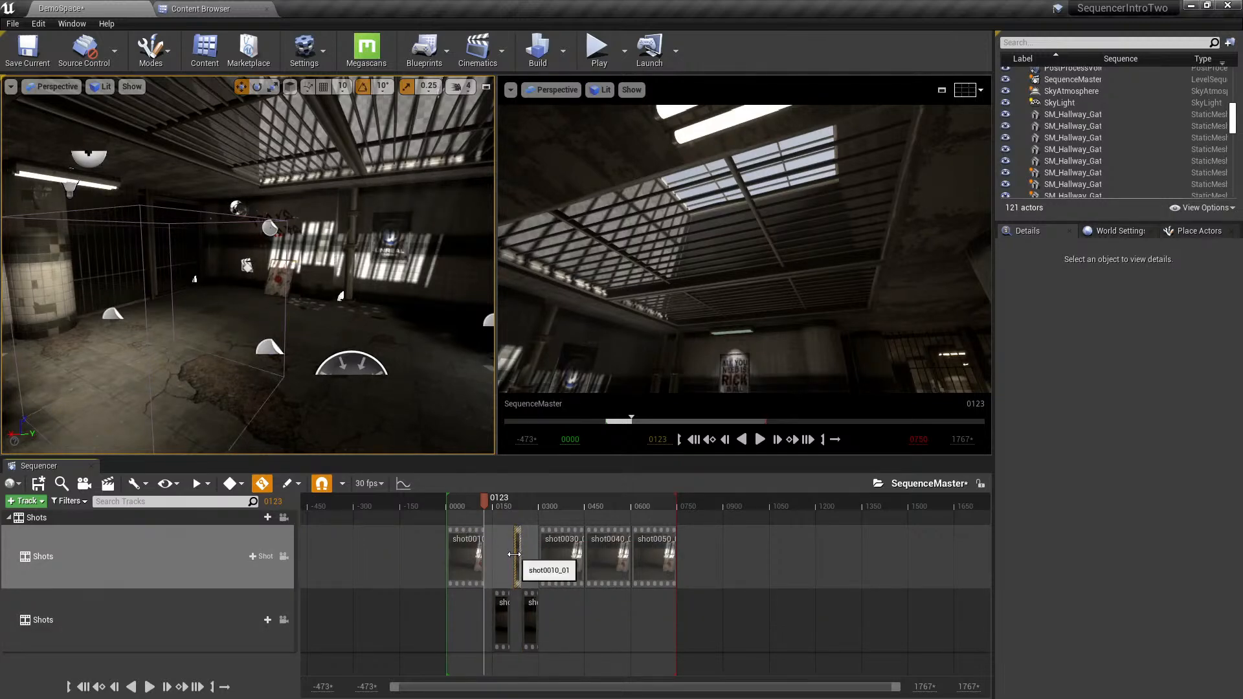
mouse_move(511, 505)
left_mouse_down()
mouse_move(491, 506)
mouse_move(591, 503)
mouse_move(680, 525)
mouse_move(449, 527)
mouse_move(662, 526)
mouse_move(448, 508)
mouse_move(628, 511)
mouse_move(529, 503)
left_mouse_up()
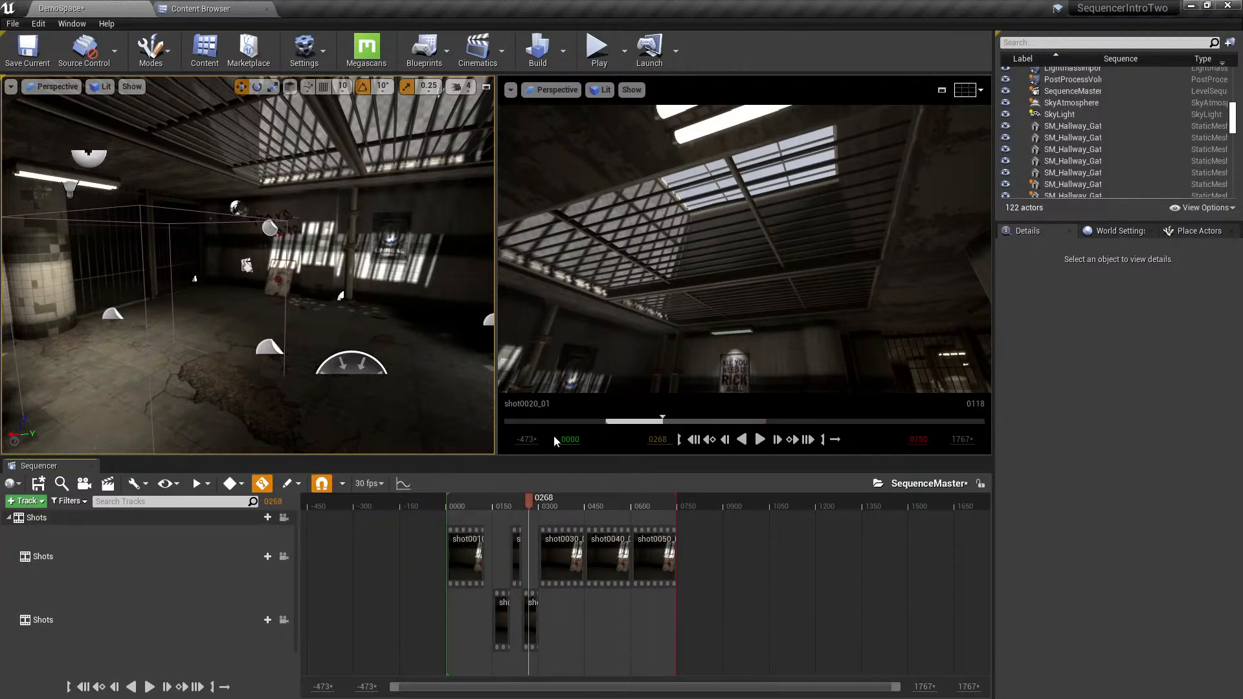
- Open CrunchIntroSequence and look through its list of tracks
left_click(478, 48)
left_click(592, 149)
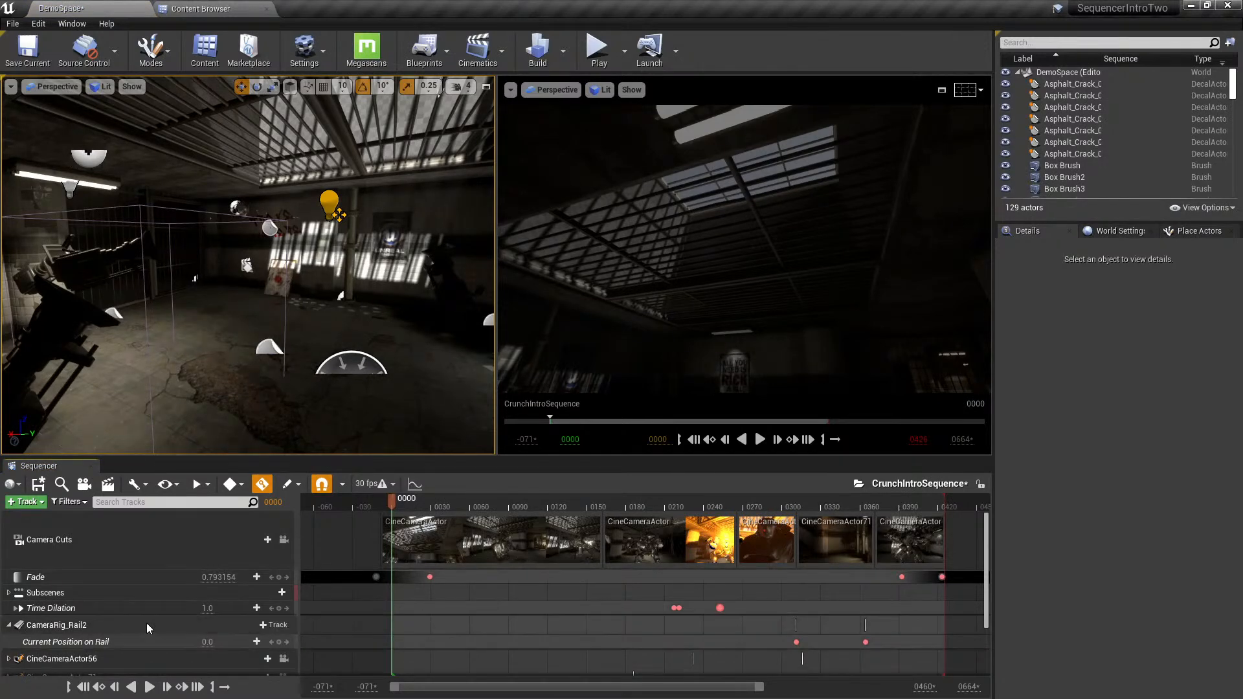
scroll(148, 622, "down", 2)
scroll(149, 623, "up", 2)
scroll(156, 612, "down", 2)
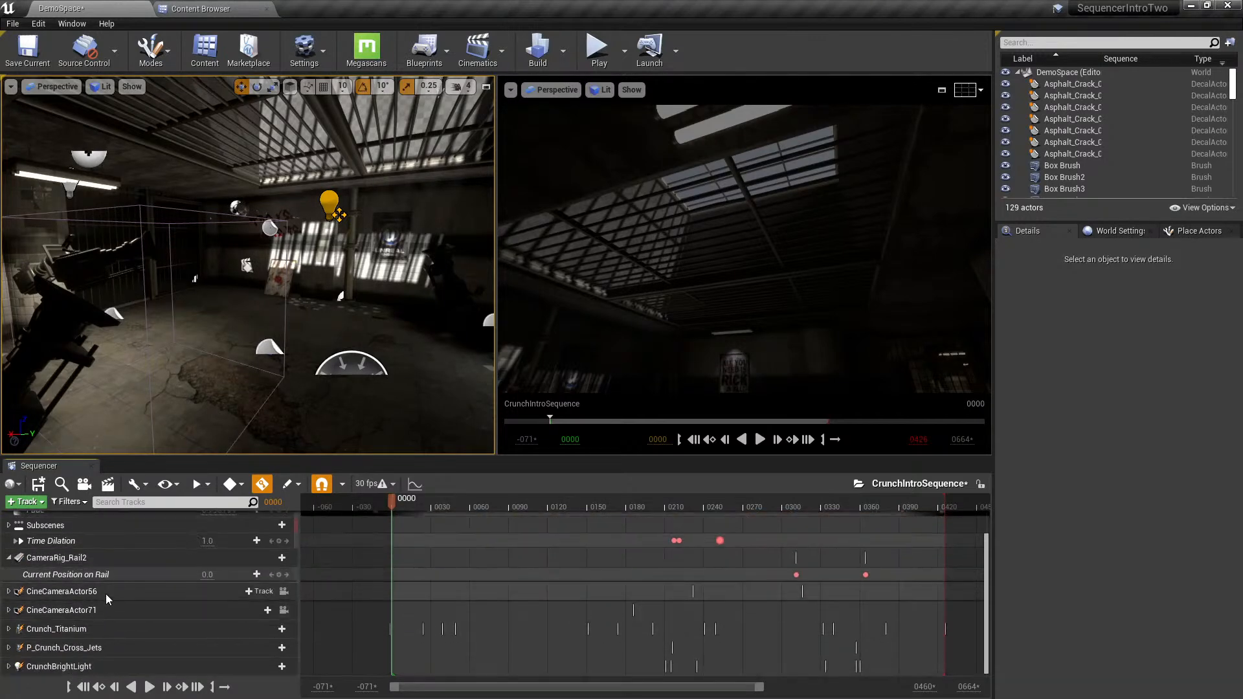
scroll(106, 593, "up", 3)
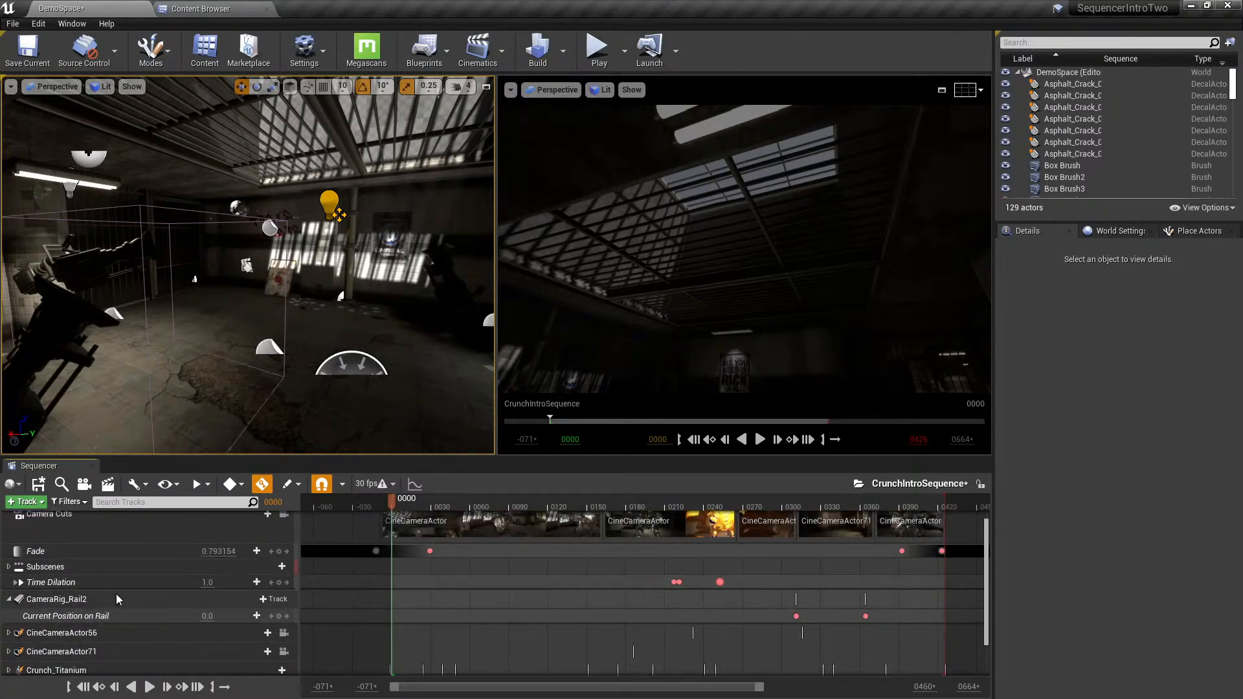
scroll(110, 586, "down", 1)
- Group CameraRig_Rail2, CineCameraActor56 and CineCameraActor71 into a new Sequencer folder named Cameras
left_click(94, 579)
scroll(110, 585, "down", 1)
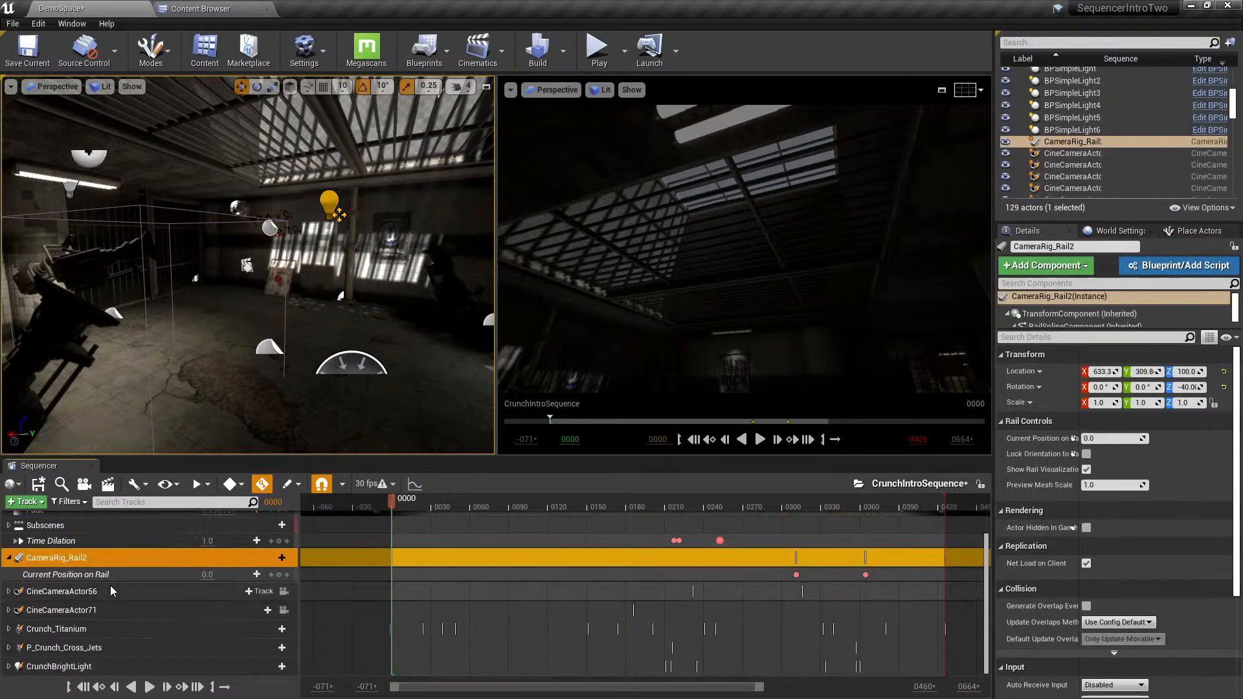
left_click(79, 608, "shift")
right_click(79, 607)
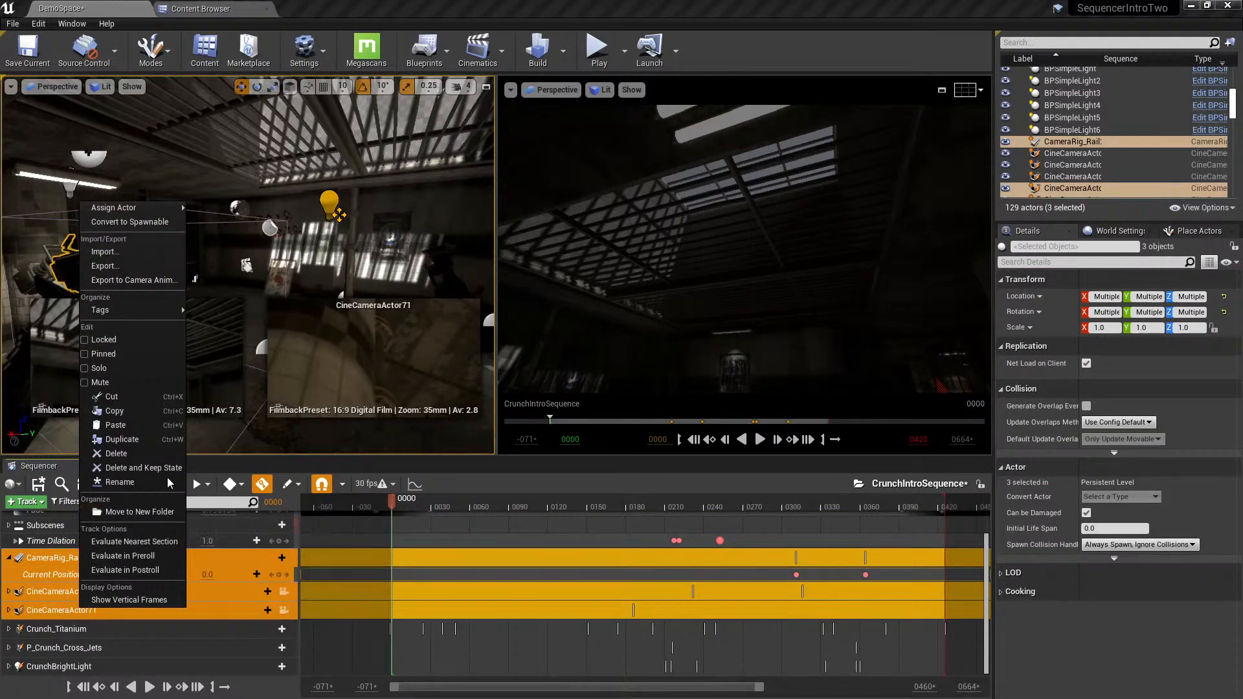
left_click(137, 511)
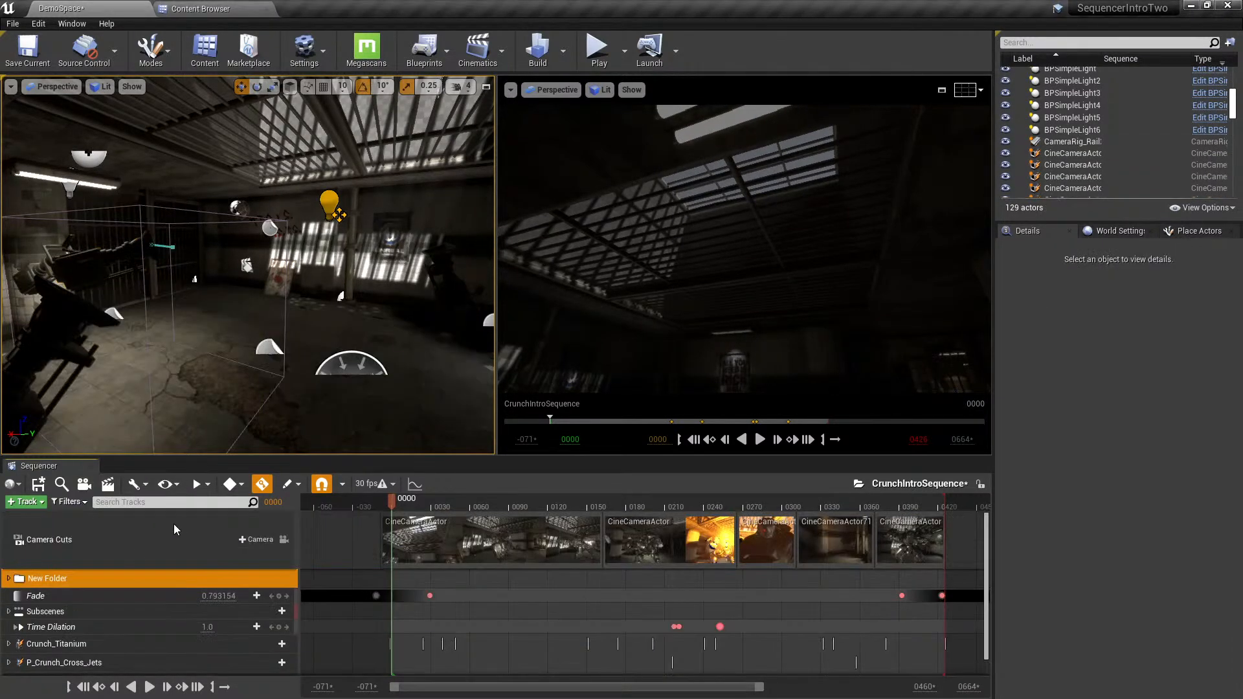
left_click(49, 580)
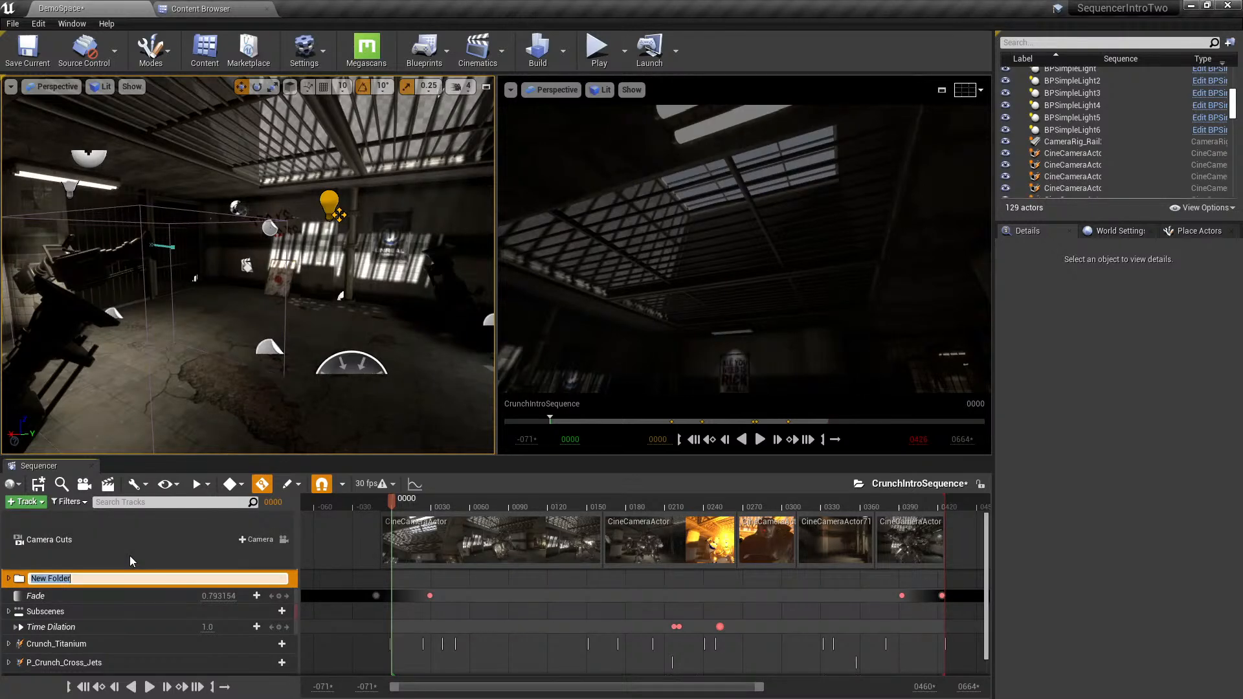
type("Cameras")
key("Return")
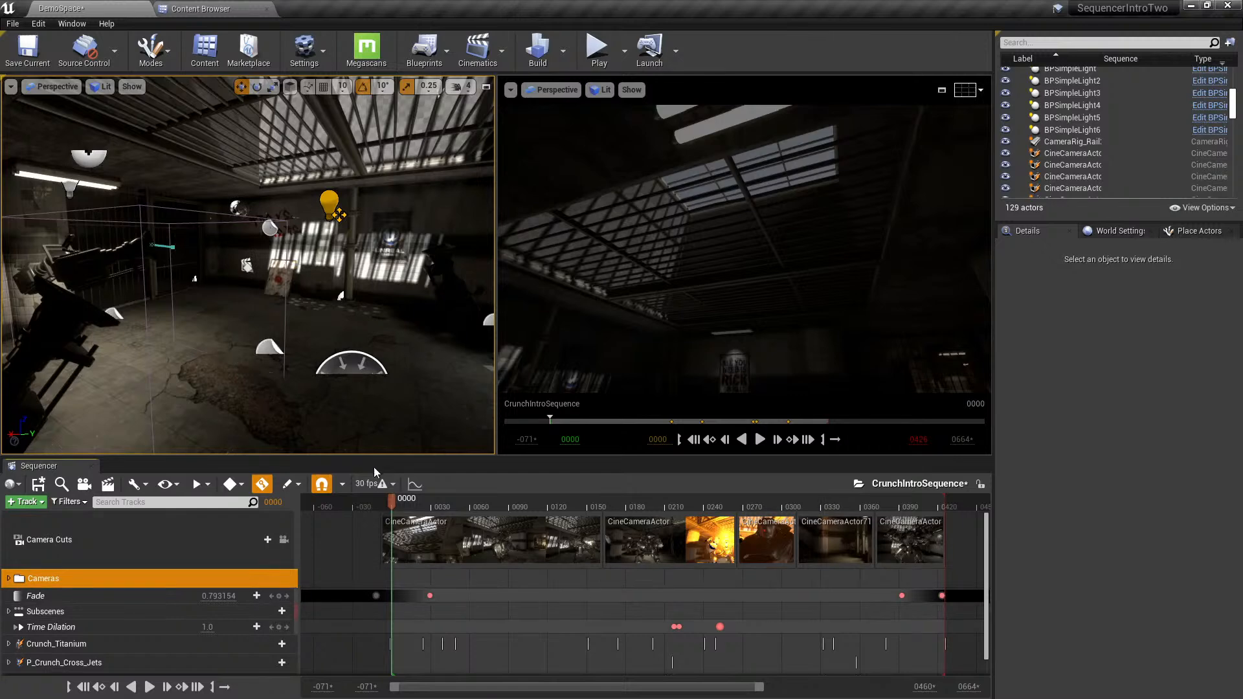
- Show the World Outliner's tab and dock the Levels window beside it
left_click(997, 34)
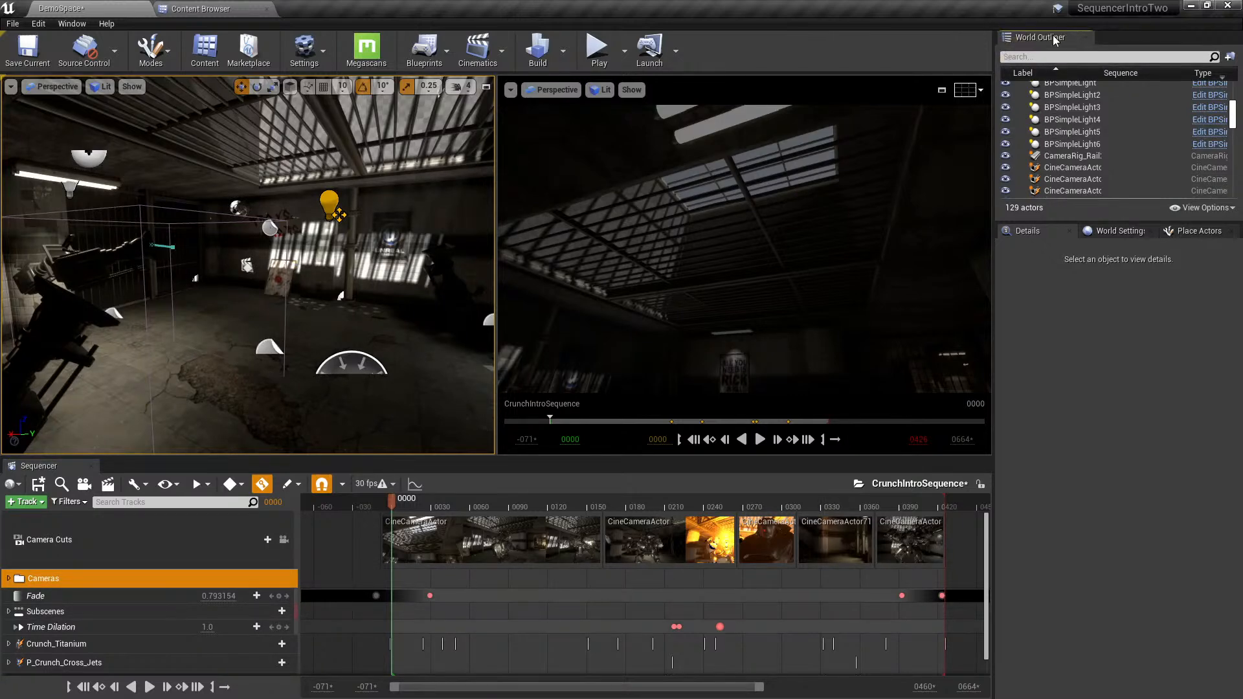
left_click(83, 23)
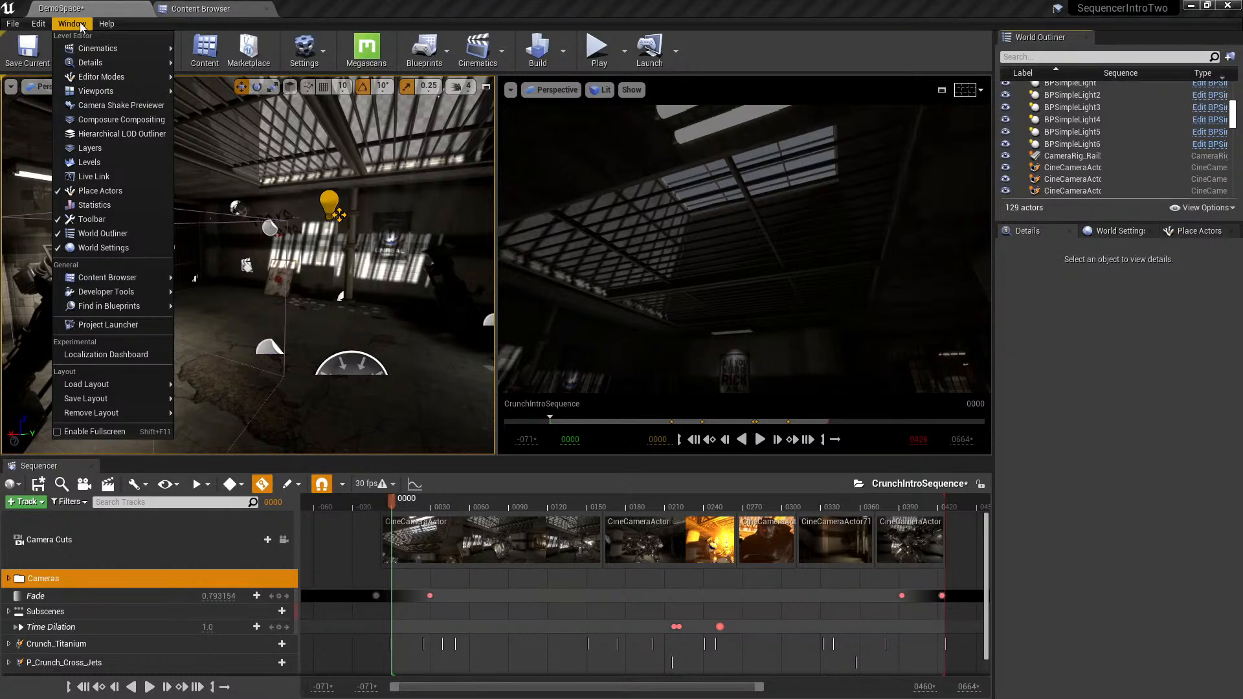
left_click(112, 166)
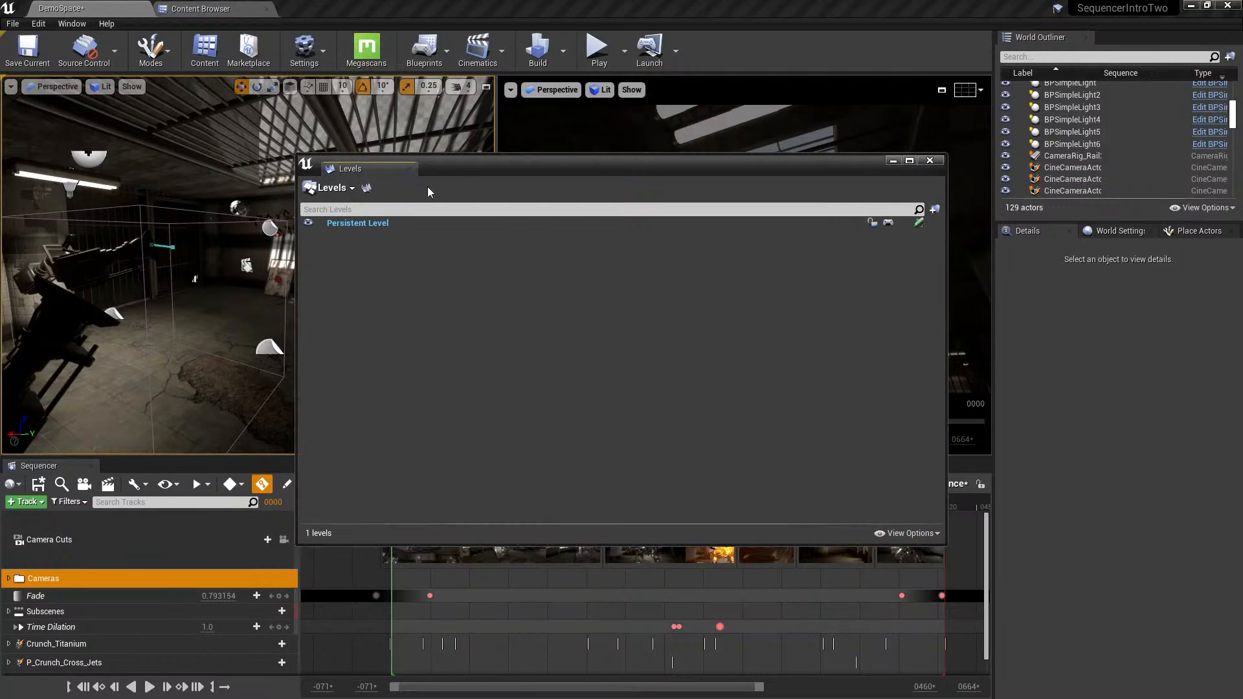
left_click_drag(363, 170, 1106, 36)
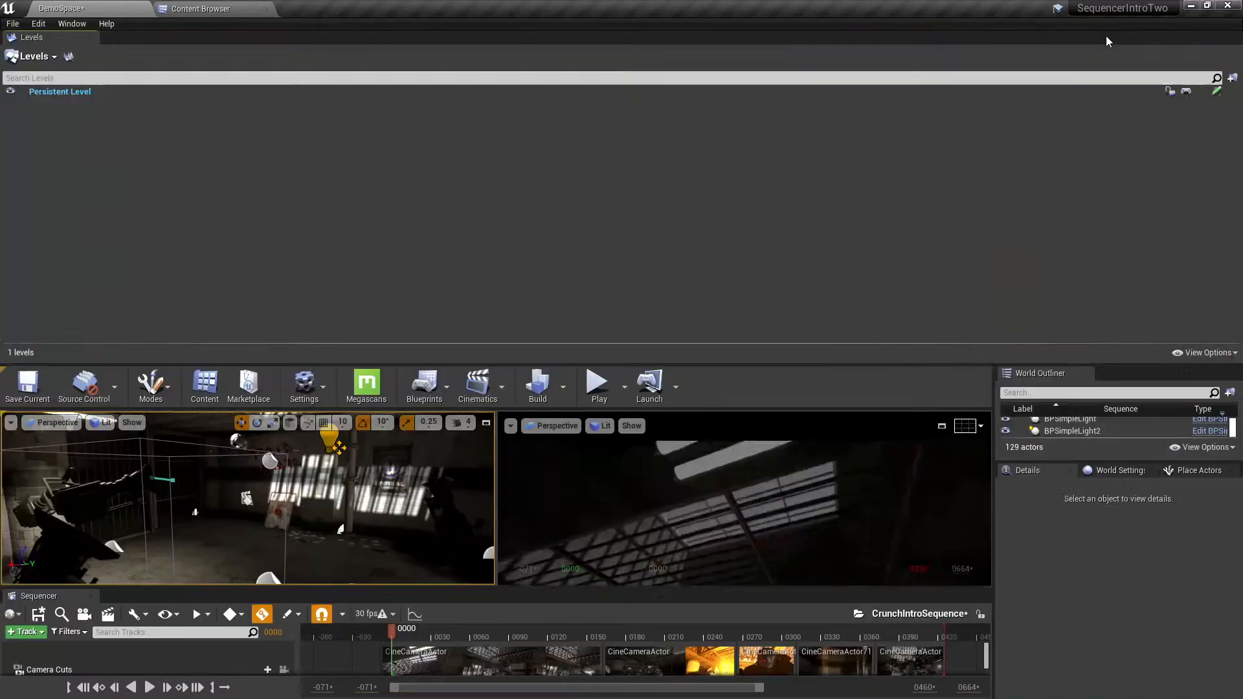
left_click_drag(47, 40, 1132, 39)
- Create a sublevel from the Empty Level template, save it as DemoSpace_Lighting in /Game/Maps, and select it
left_click(1035, 58)
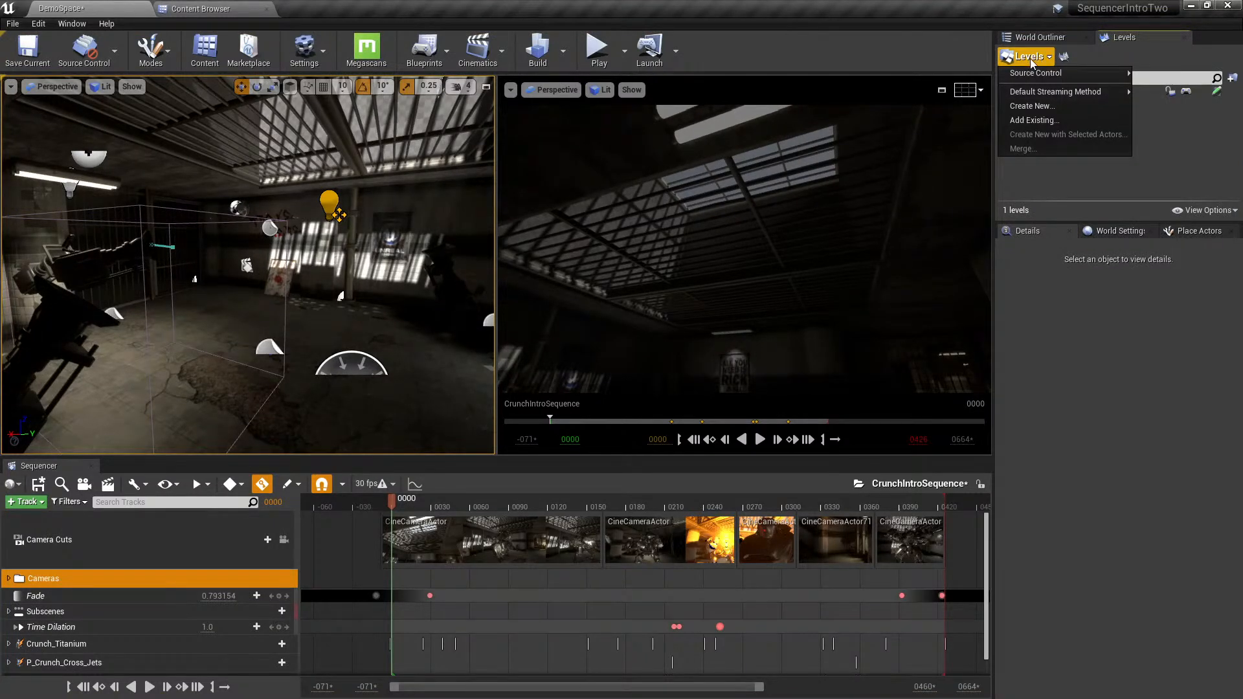
left_click(1042, 106)
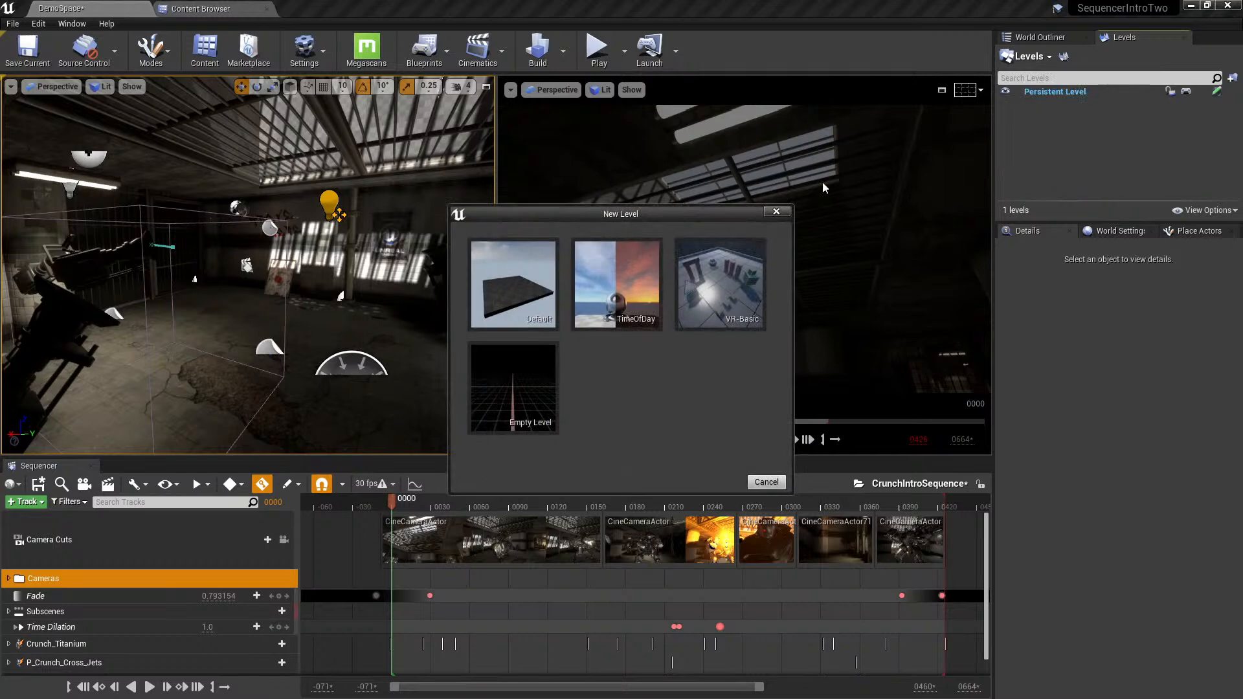
left_click(515, 409)
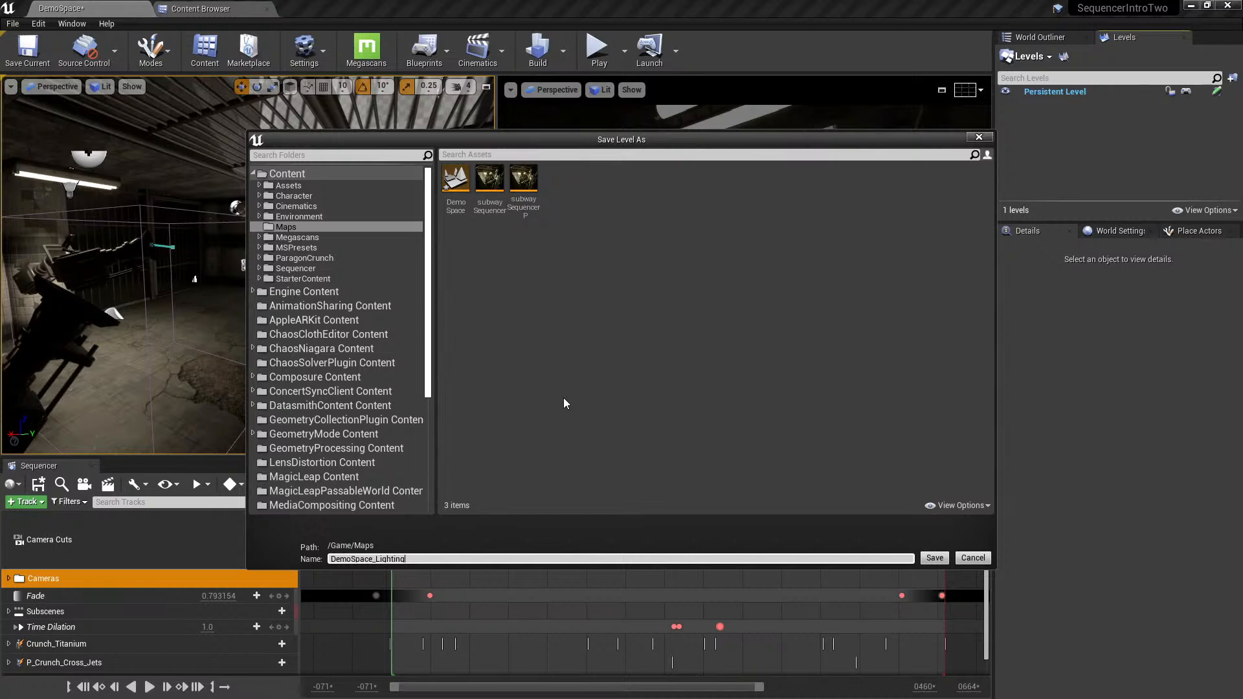
key("Return")
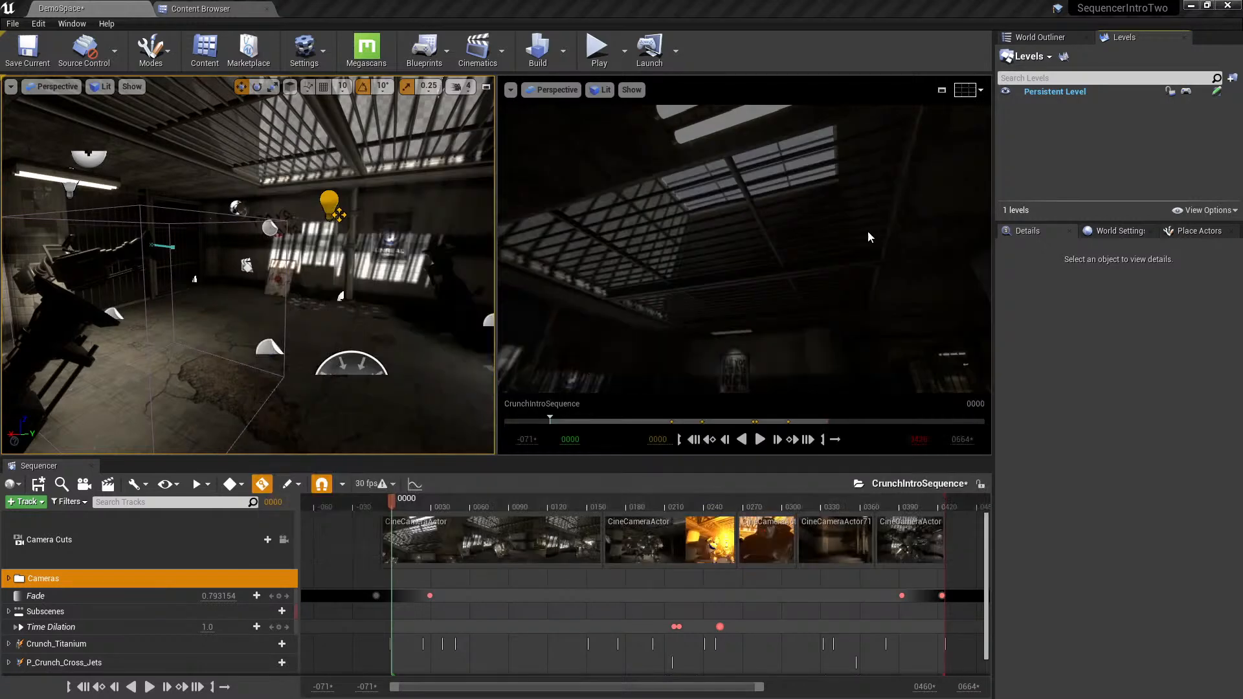
left_click(1062, 94)
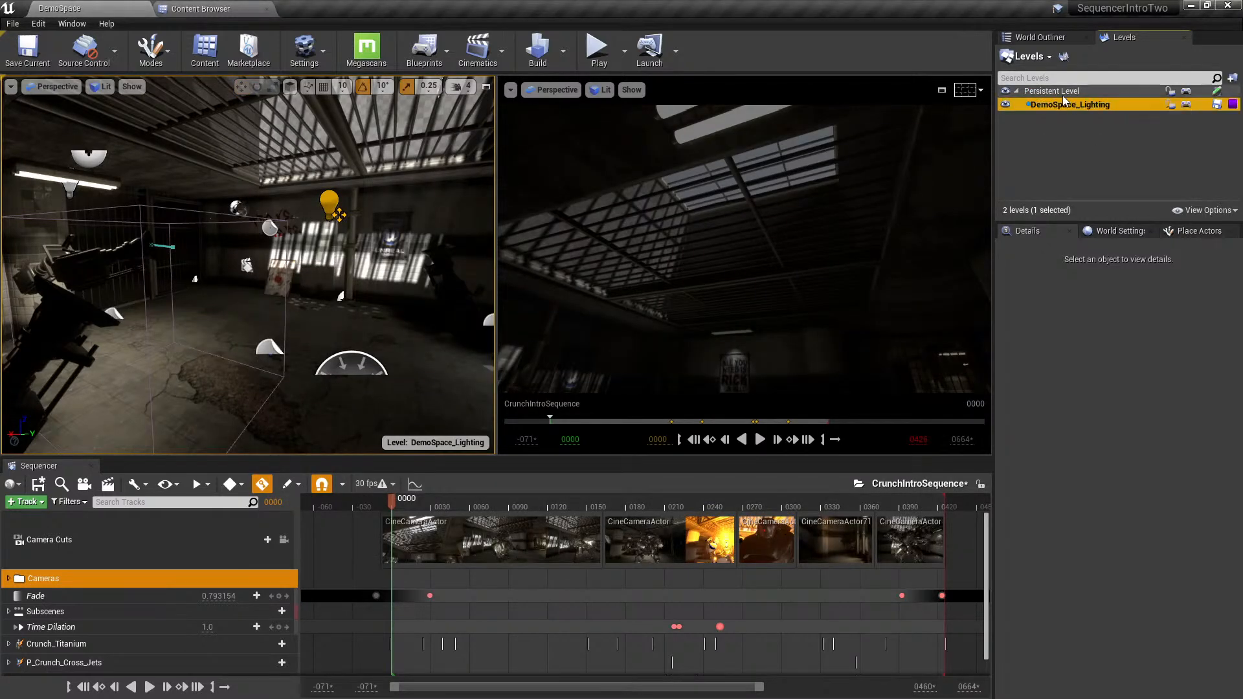
left_click(1070, 103)
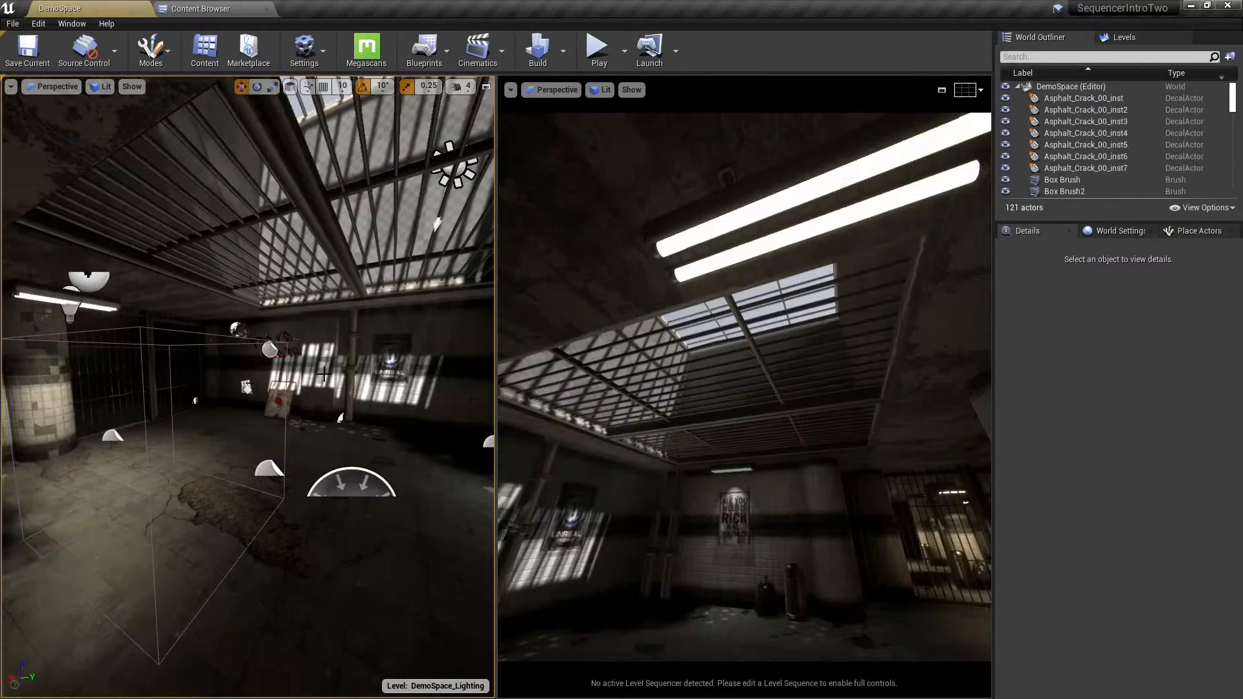
- Widen the editing viewport and place a point light near the barred cells, raising it to a height of about 264
key("a")
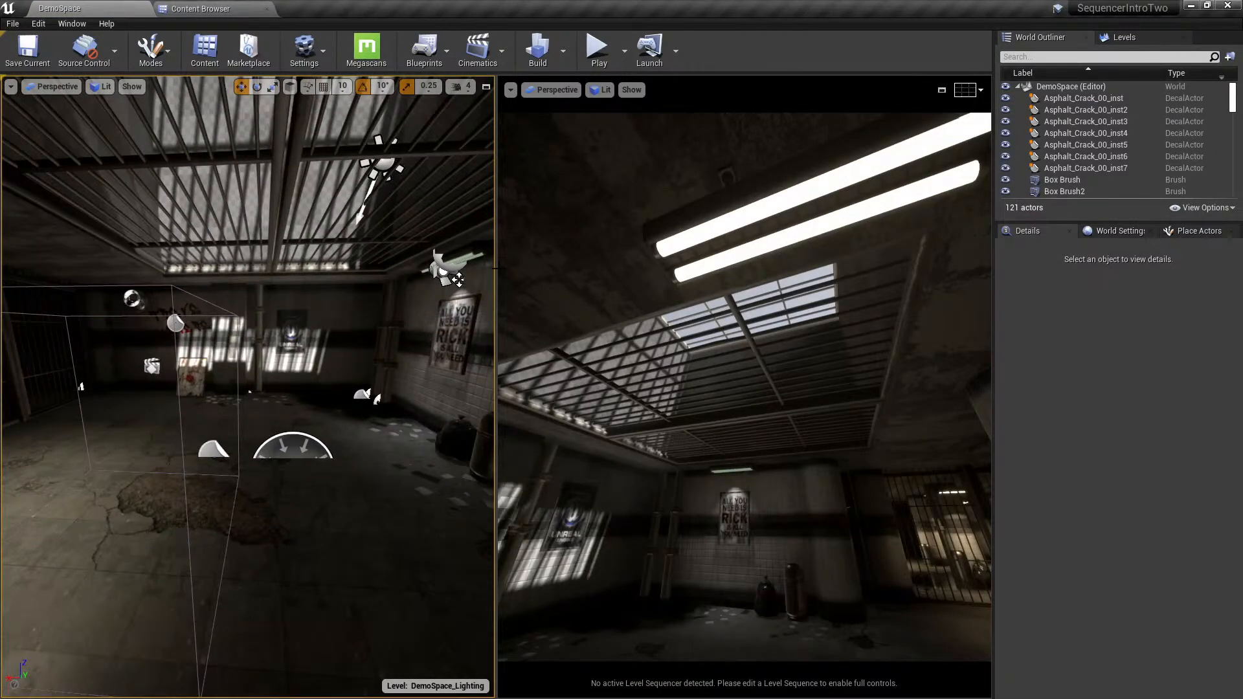
left_click_drag(496, 267, 730, 267)
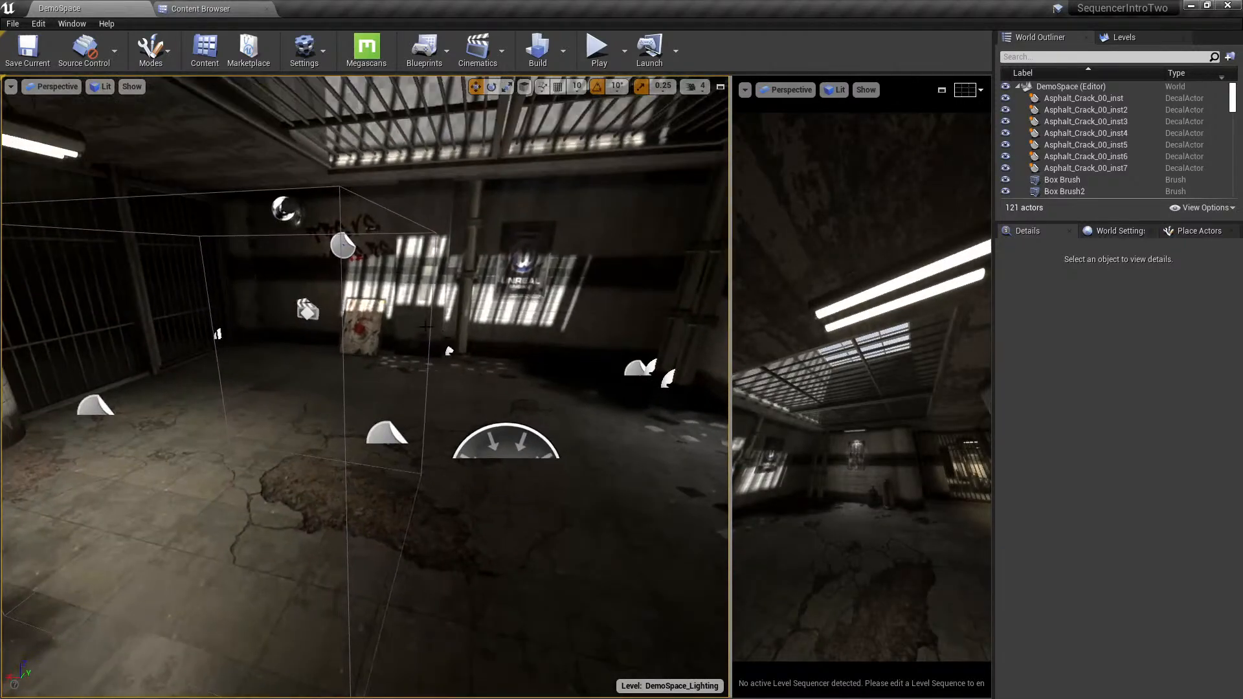
key("l")
left_click(255, 370)
left_click_drag(254, 329, 244, 237)
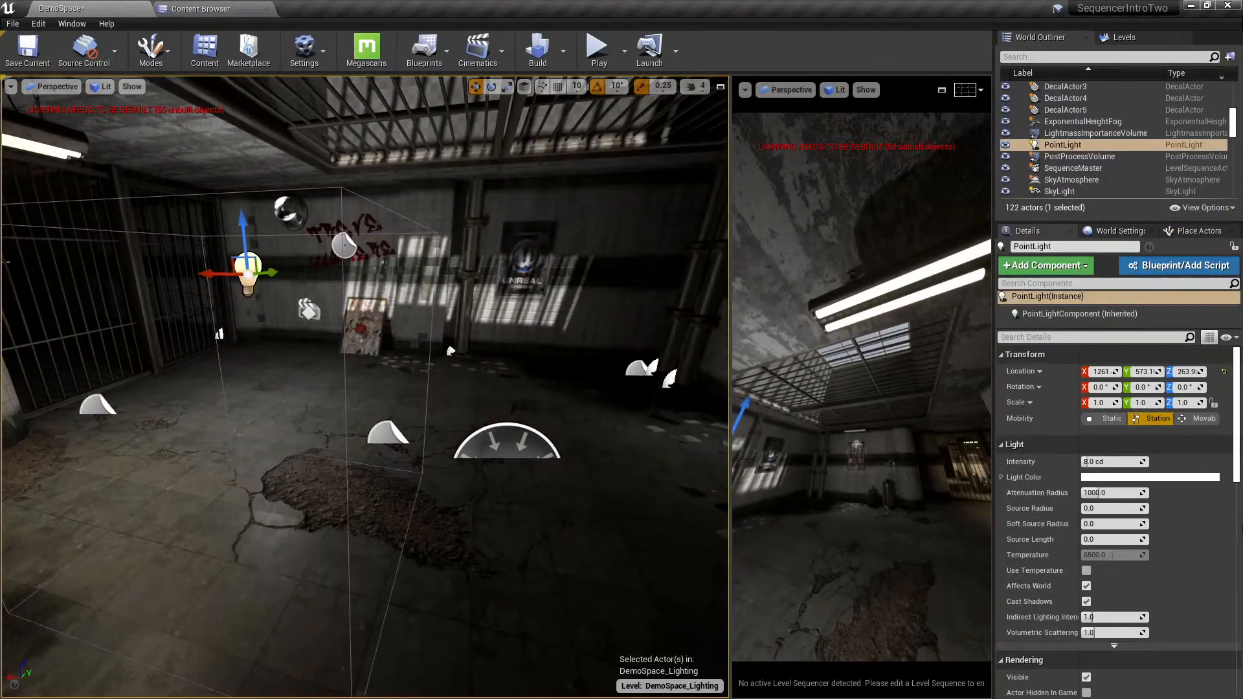
- Set the new point light's mobility to Movable and its light color to orange
left_click(1202, 419)
left_click(1149, 477)
left_click(1008, 477)
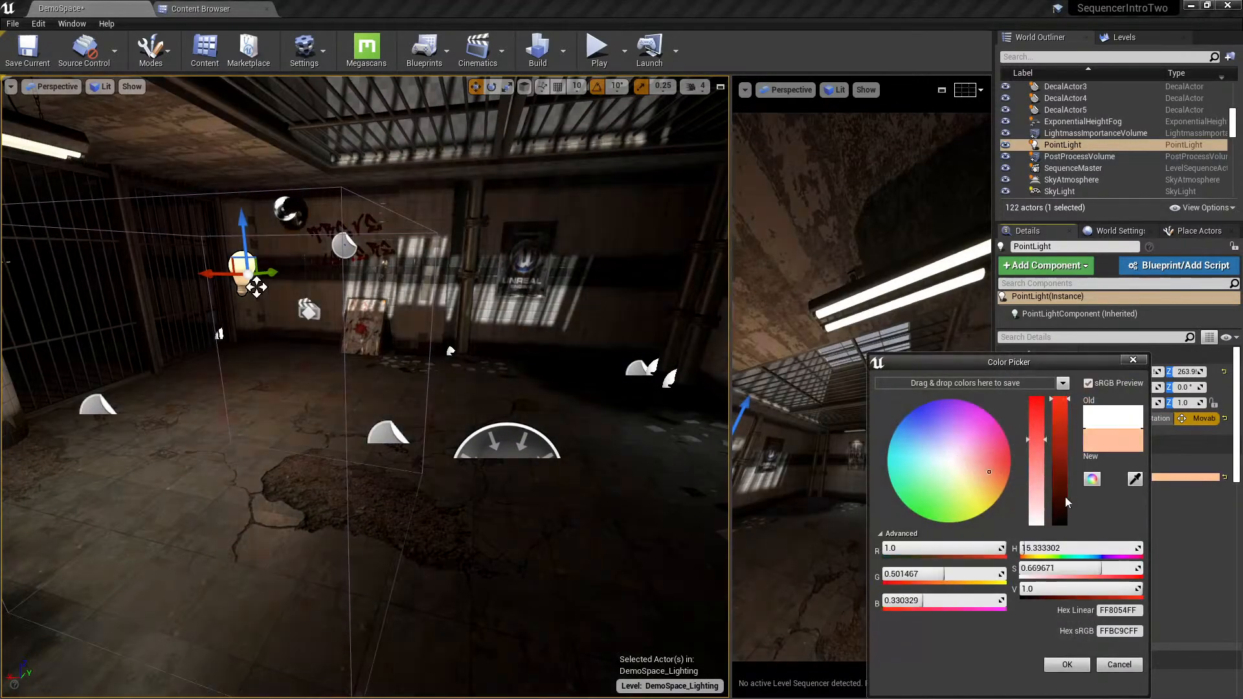
left_click(1067, 664)
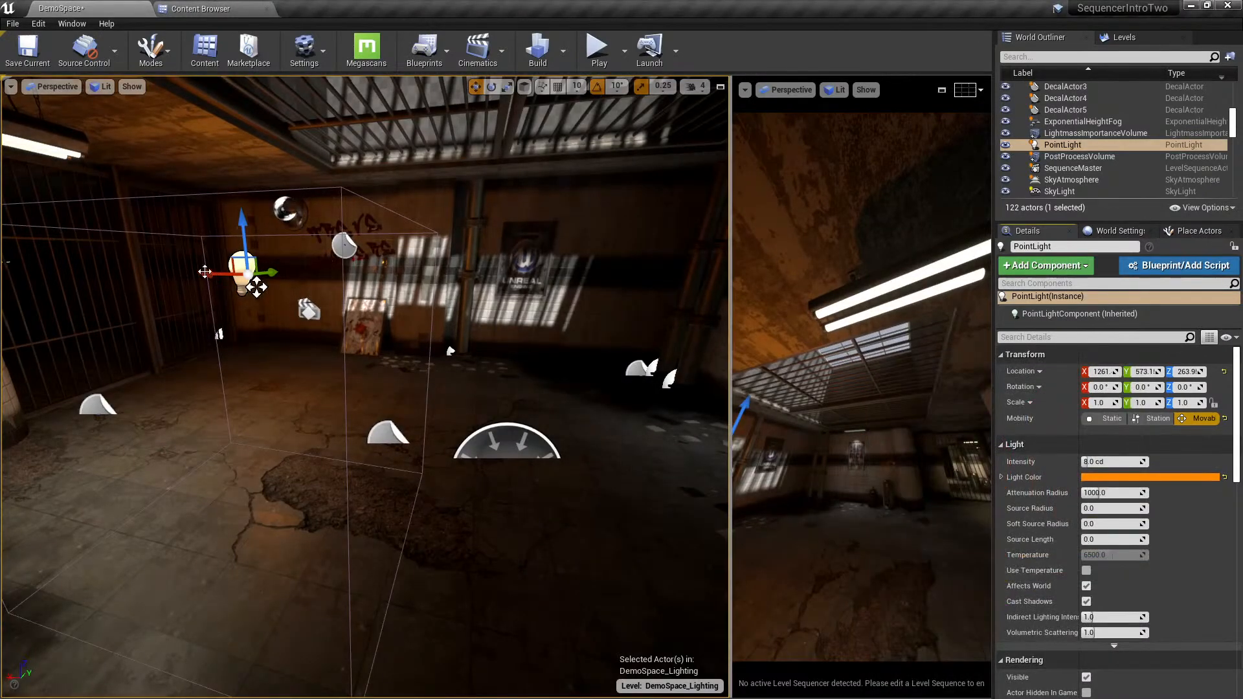
- Duplicate the orange point light twice, spacing the copies across the room with the last one beside the wall pipes
left_click_drag(205, 271, 681, 277, "alt")
right_click_drag(680, 277, 650, 268)
key("s")
left_click_drag(470, 290, 330, 235, "alt")
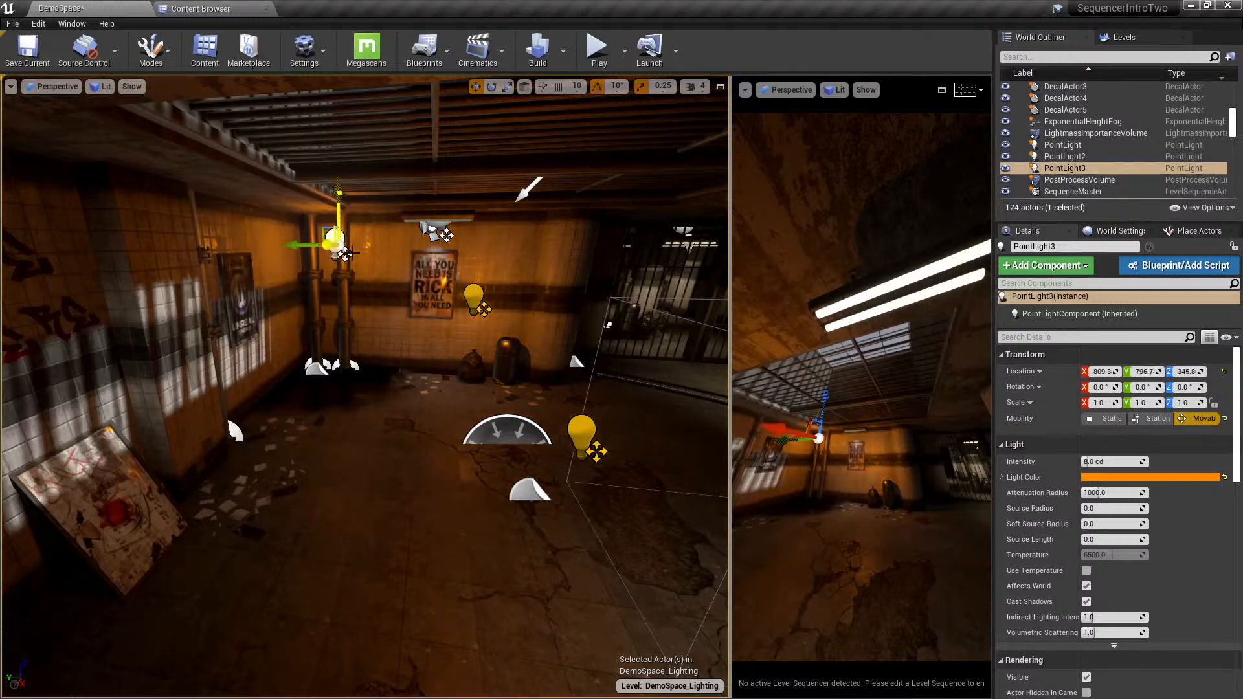
key("s")
right_click_drag(352, 253, 175, 253)
mouse_move(586, 281)
left_mouse_down()
mouse_move(377, 280)
mouse_move(566, 286)
left_mouse_up()
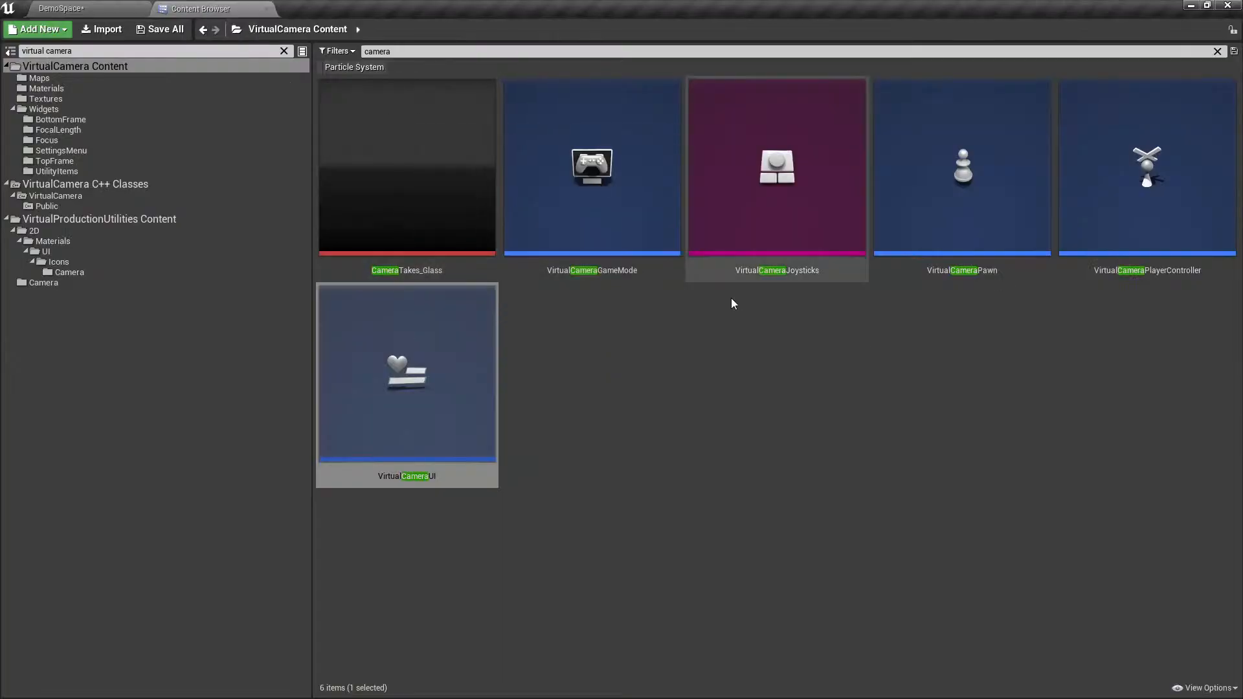
- Clear the asset and folder searches, filter the whole Content folder to static meshes, and browse to SM_Chair
left_click(402, 51)
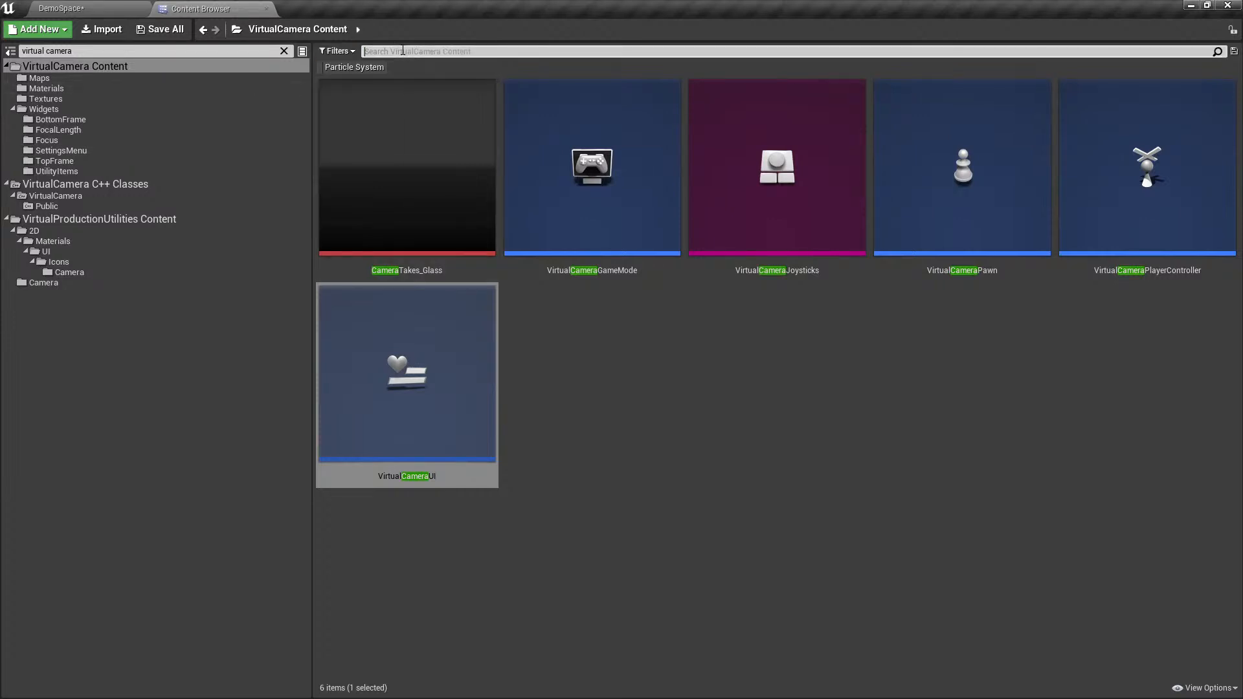
left_click(337, 51)
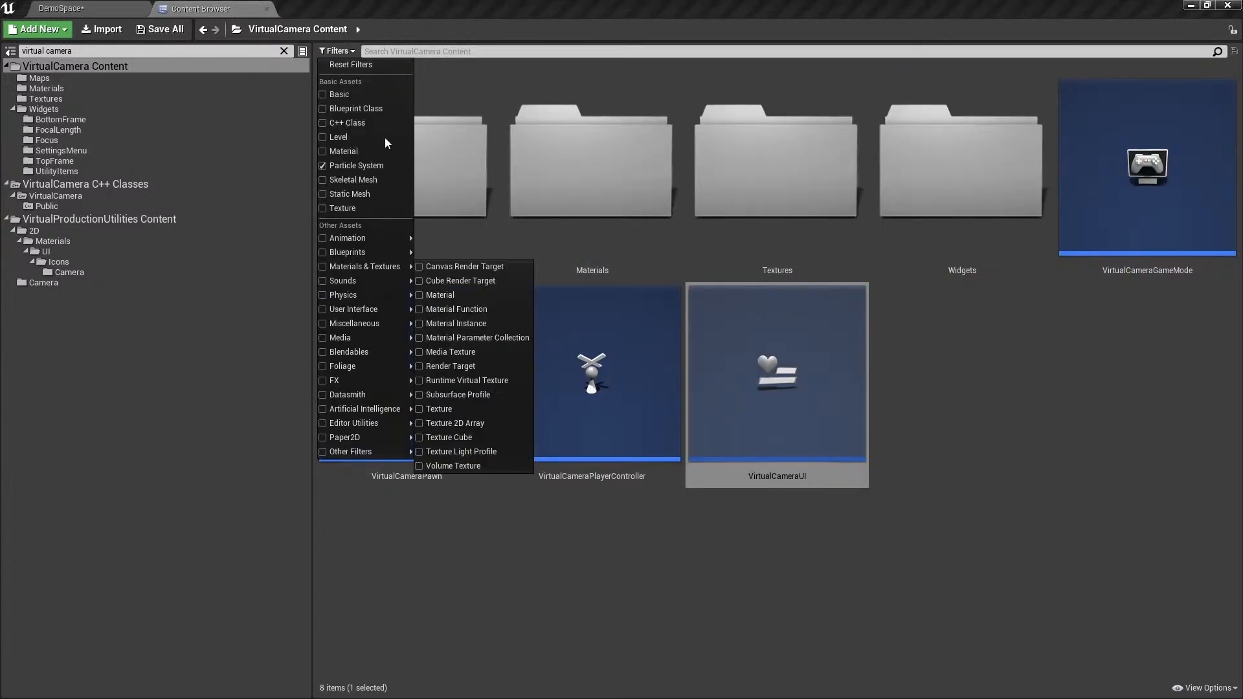
left_click(371, 189)
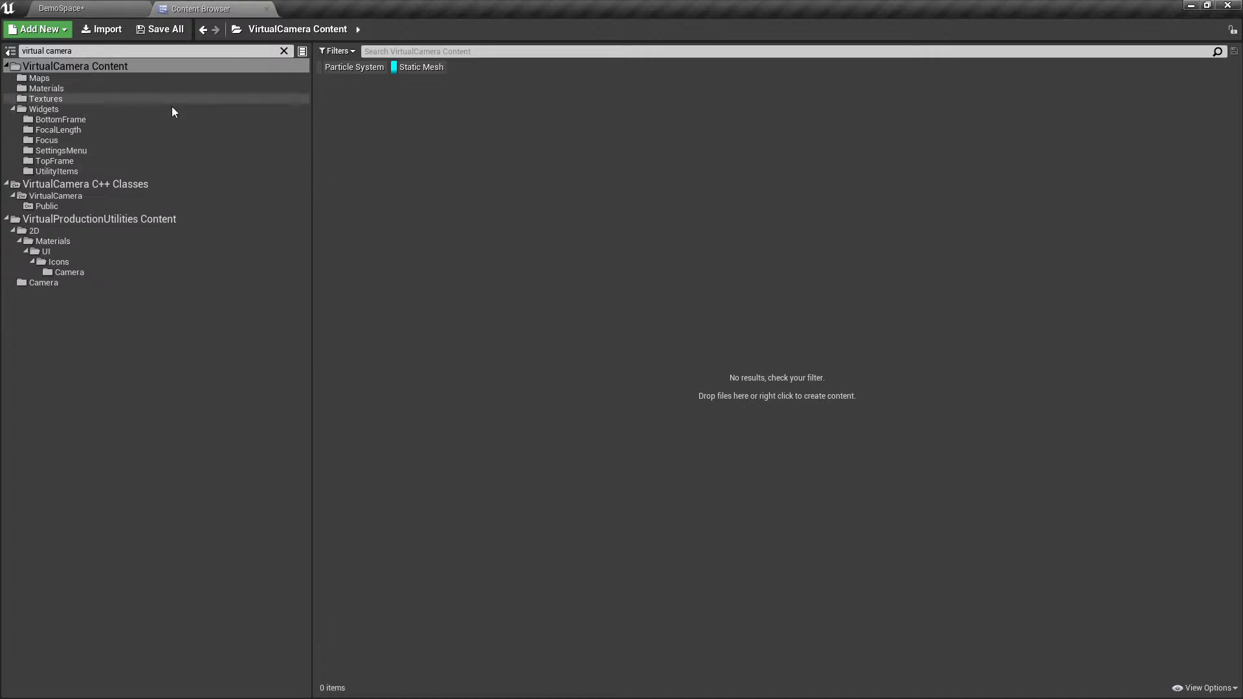
left_click(283, 52)
scroll(260, 250, "up", 15)
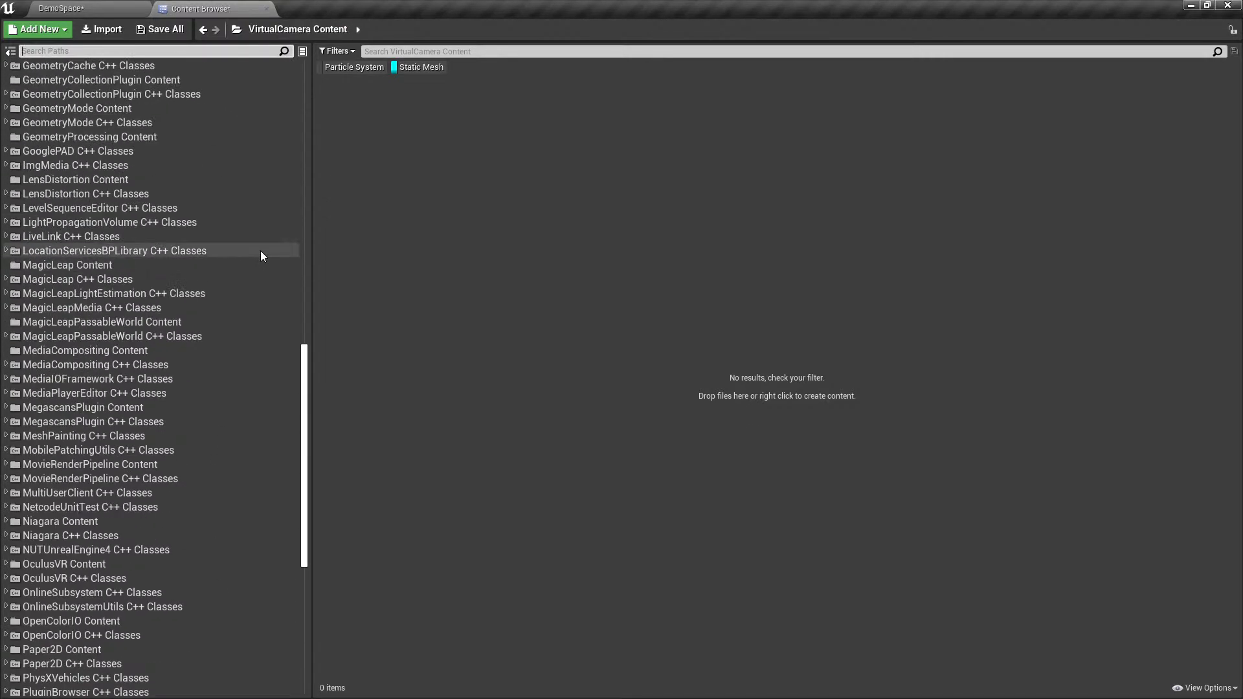
scroll(220, 226, "up", 3)
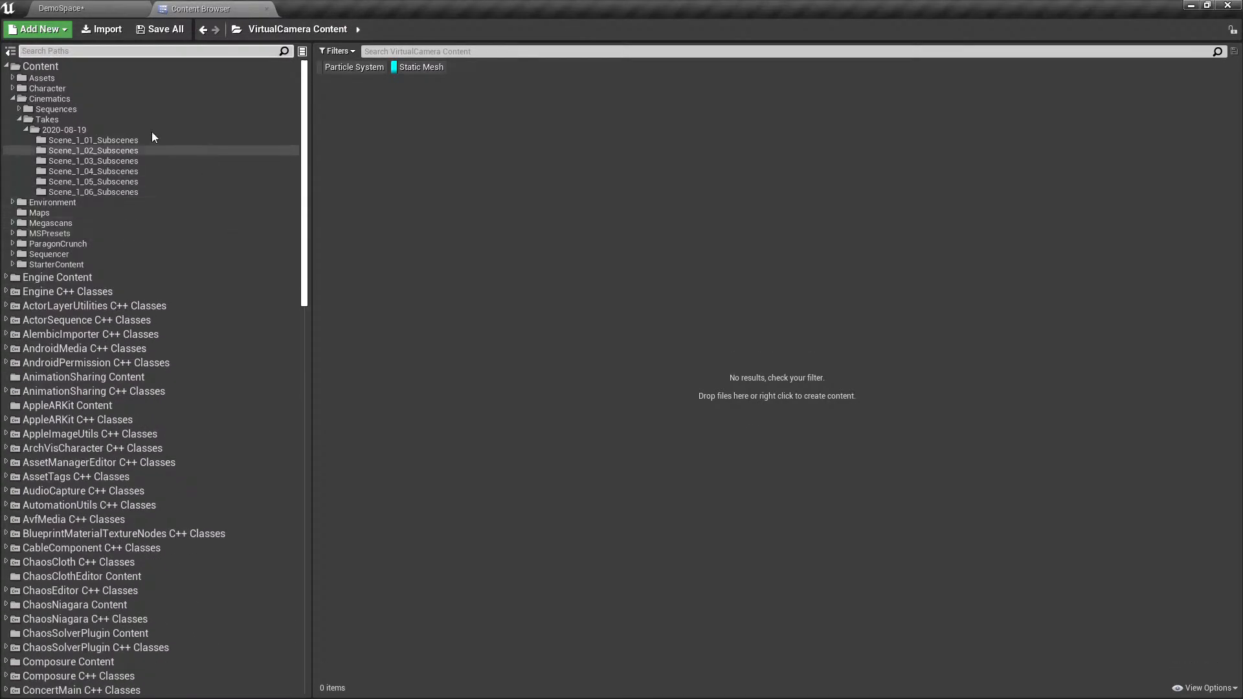
left_click(103, 65)
scroll(936, 255, "down", 15)
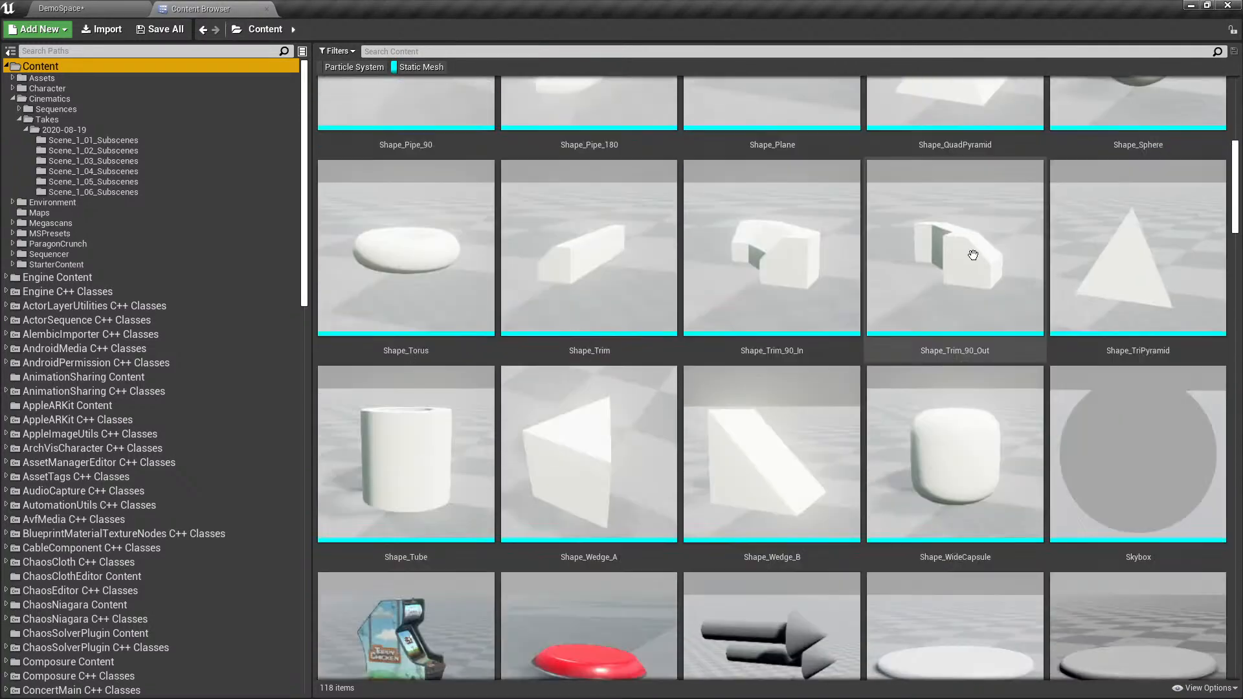
scroll(974, 271, "up", 2)
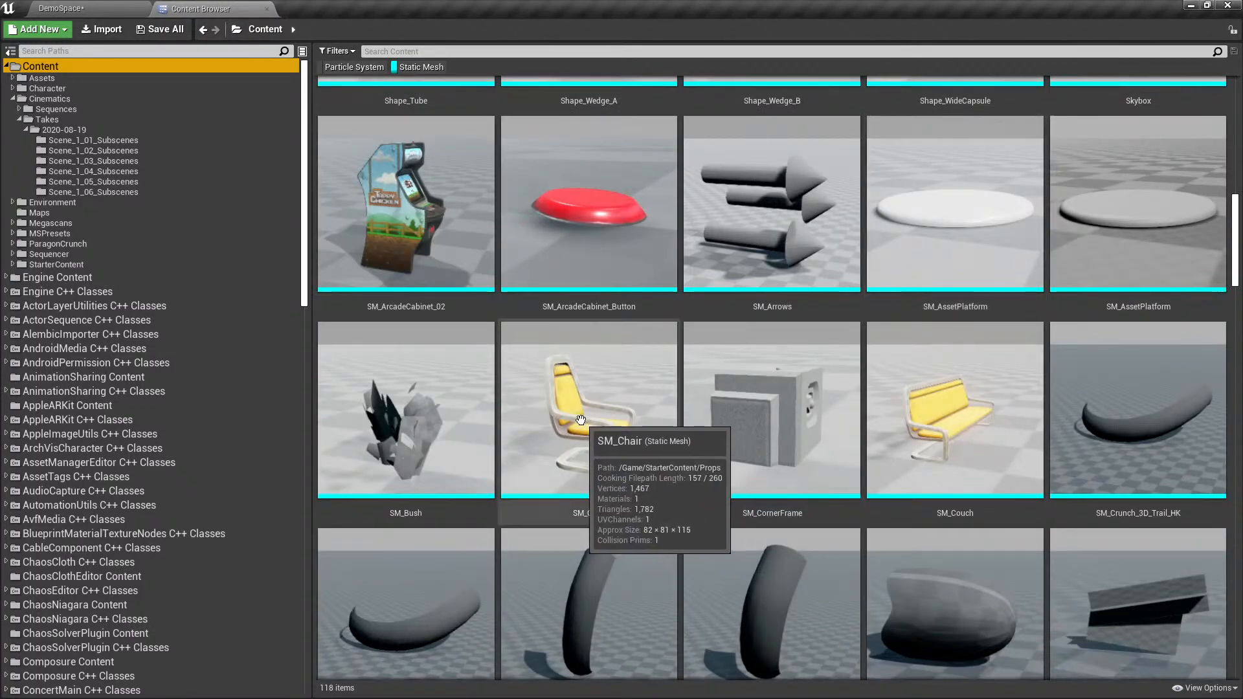
- Place SM_Chair against the graffiti wall in the lighting sublevel, rotate it to -120° about Z, and make it Movable
left_click_drag(601, 421, 233, 443)
key("e")
key("space")
key("space")
left_click(1197, 419)
right_click_drag(389, 388, 518, 366)
key("w")
key("g")
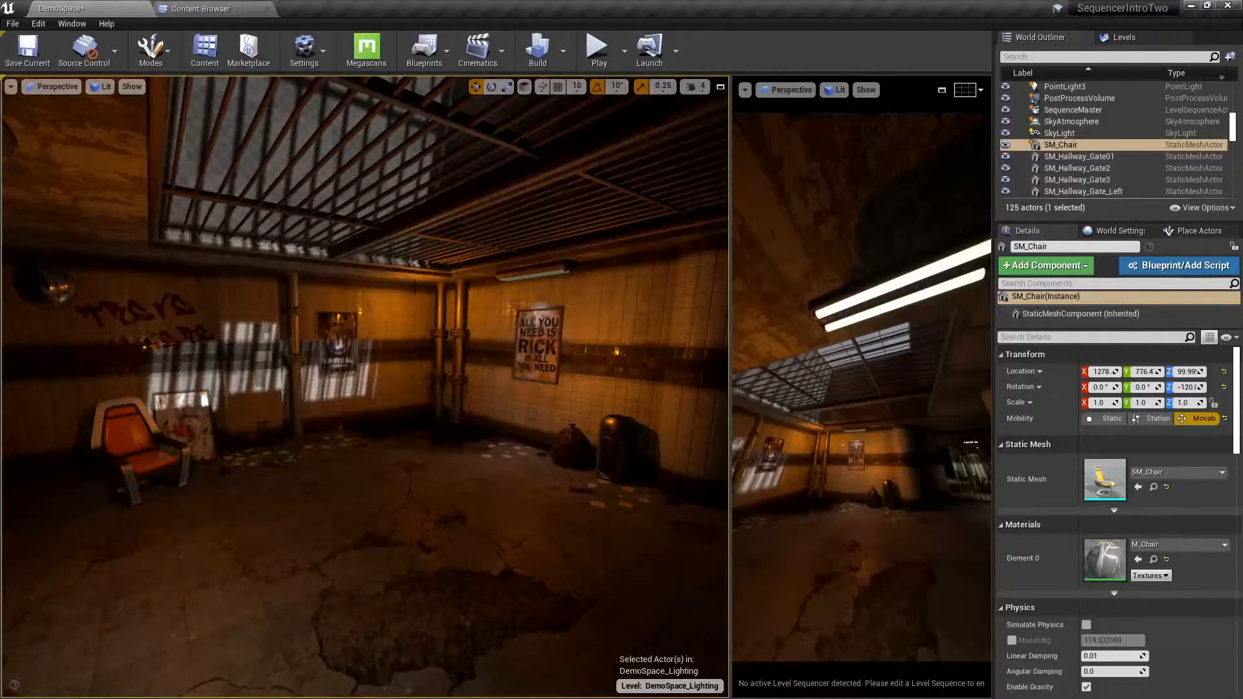
- Toggle the DemoSpace_Lighting sublevel's visibility repeatedly to compare the room with and without its lights and chair
left_click(1138, 41)
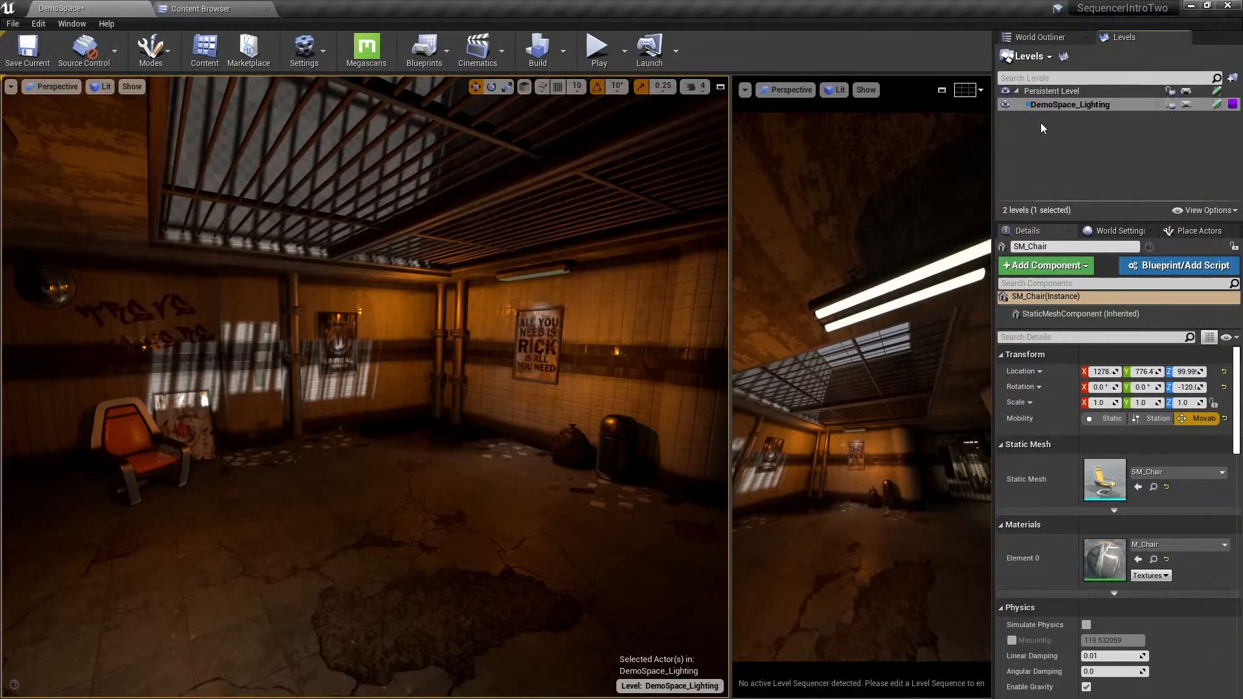
left_click(1007, 104)
left_click(1008, 105)
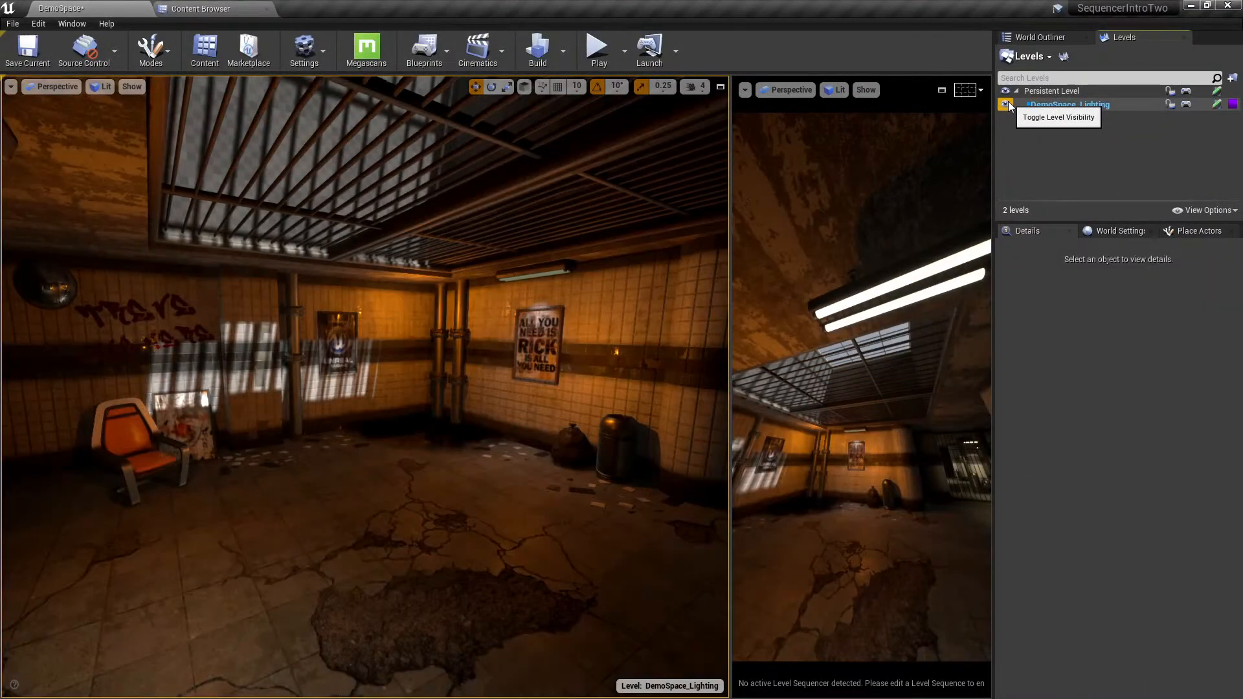
left_click(1008, 105)
left_click(1008, 105)
left_click(1008, 105)
left_click(1008, 105)
left_click(1008, 105)
left_click(1008, 104)
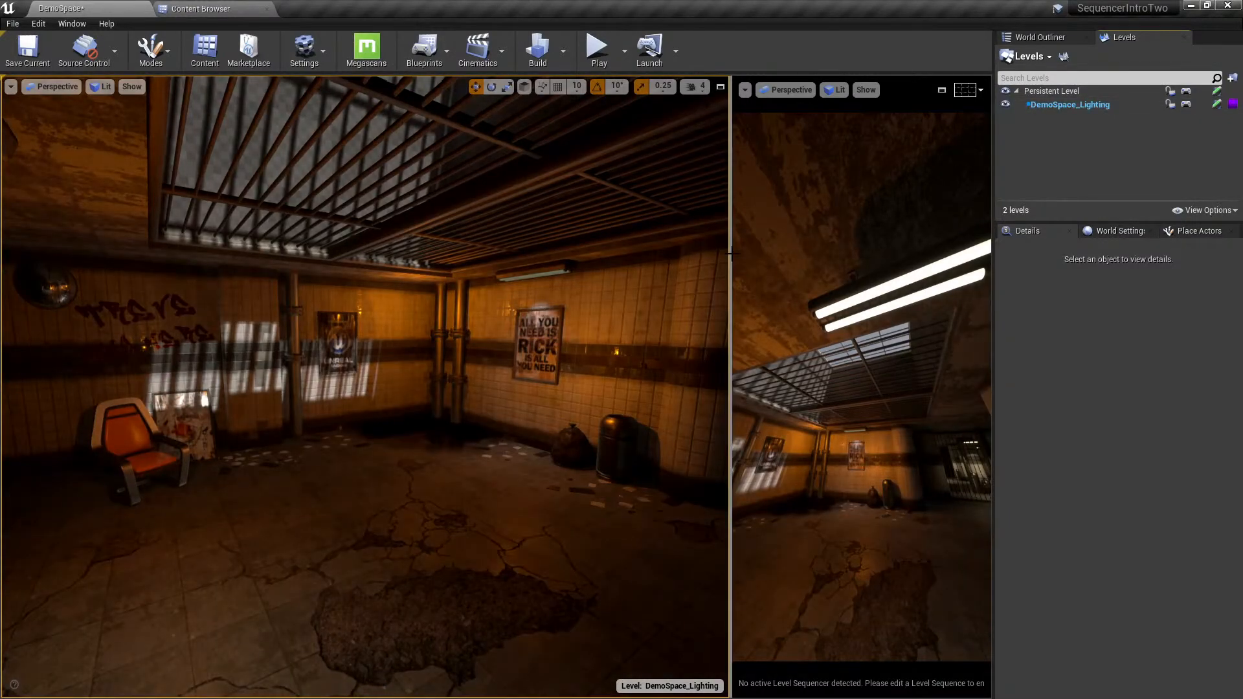
- Enlarge the cinematic viewport and hide the DemoSpace_Lighting sublevel
left_click_drag(730, 255, 581, 256)
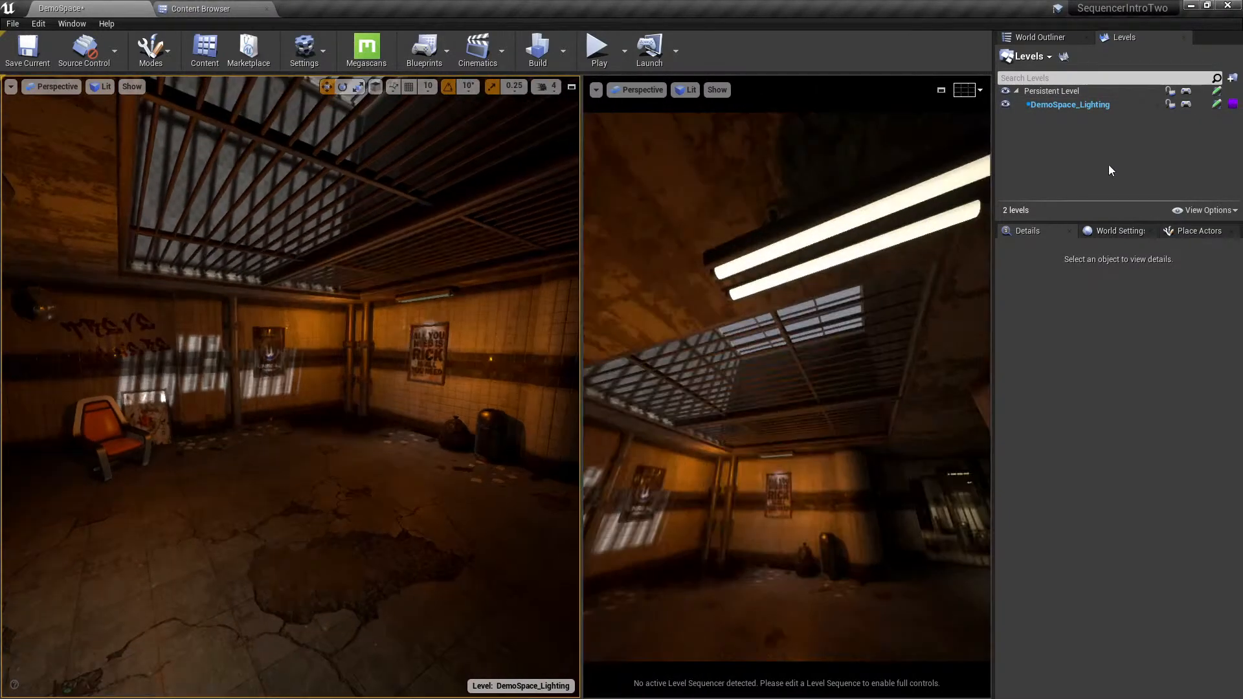
left_click(1006, 106)
right_click_drag(531, 169, 541, 172)
- Open CrunchIntroSequence for editing, move the playhead to about frame 55, and lock the cinematic viewport to the camera cuts
left_click(502, 61)
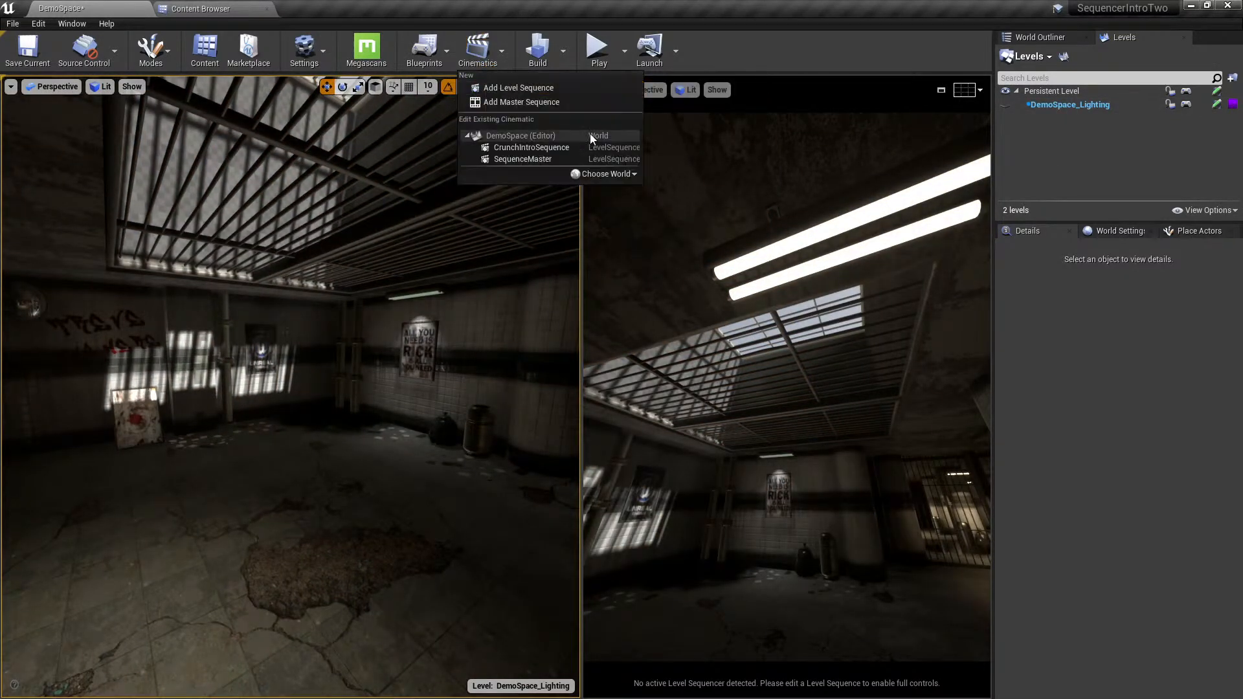
left_click(559, 161)
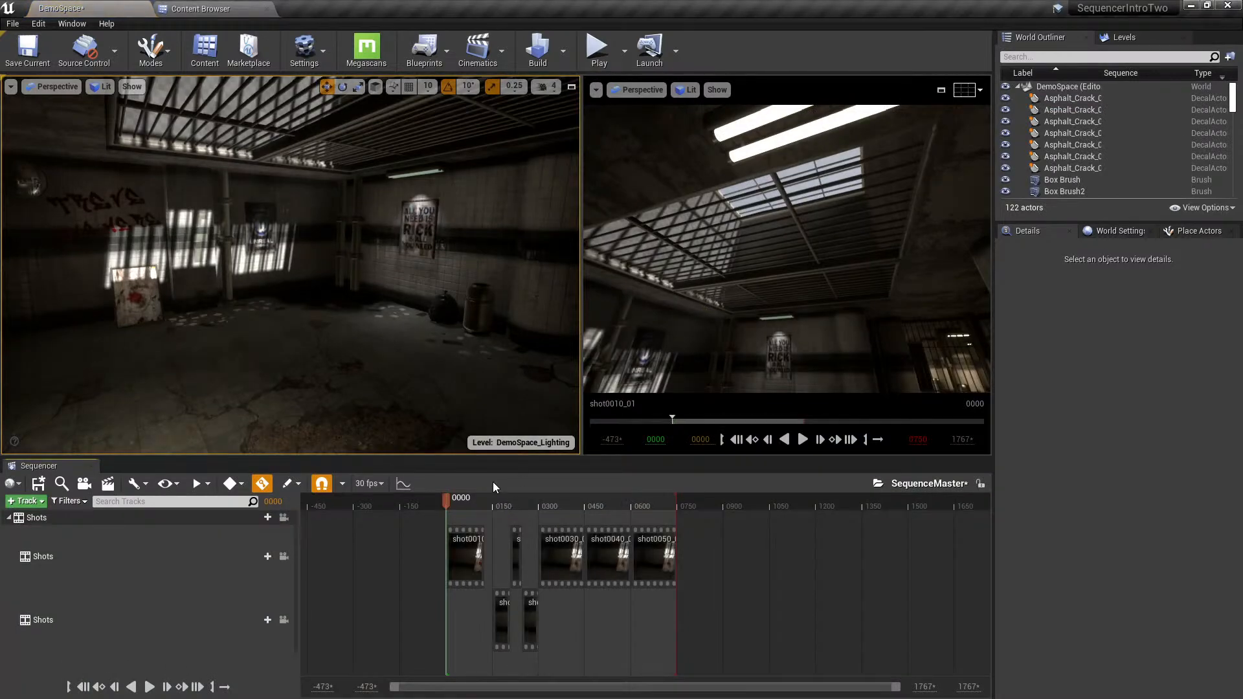
left_click(490, 52)
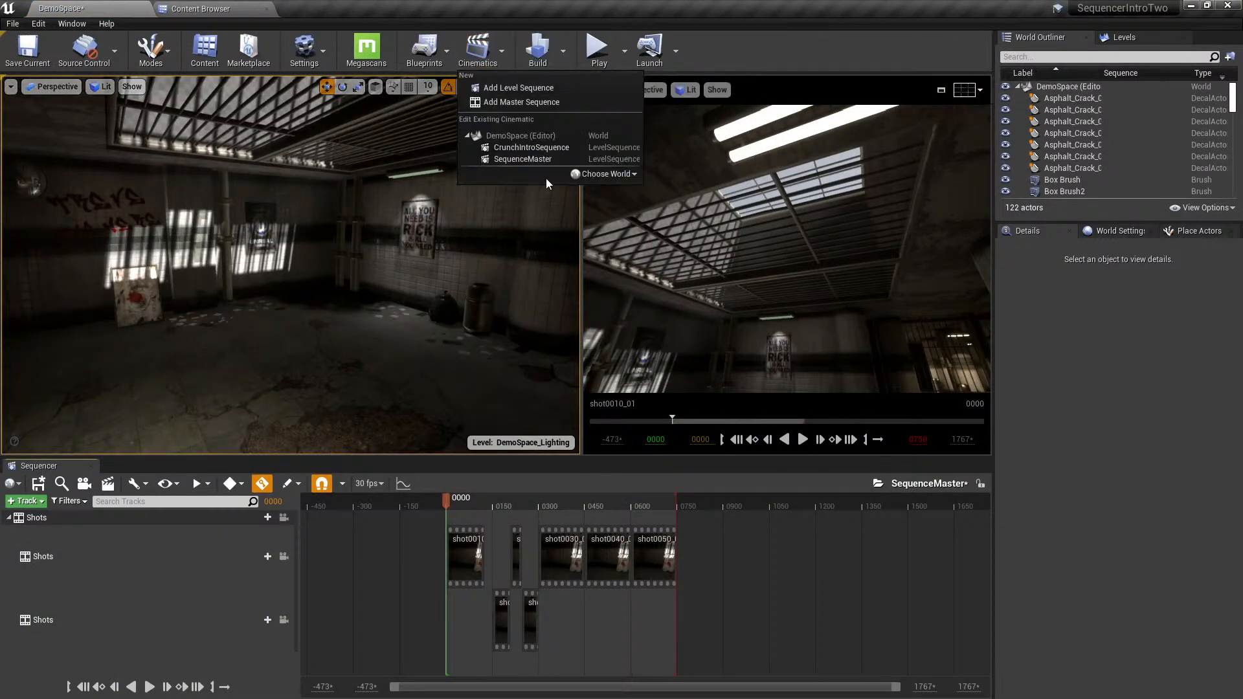
left_click(544, 151)
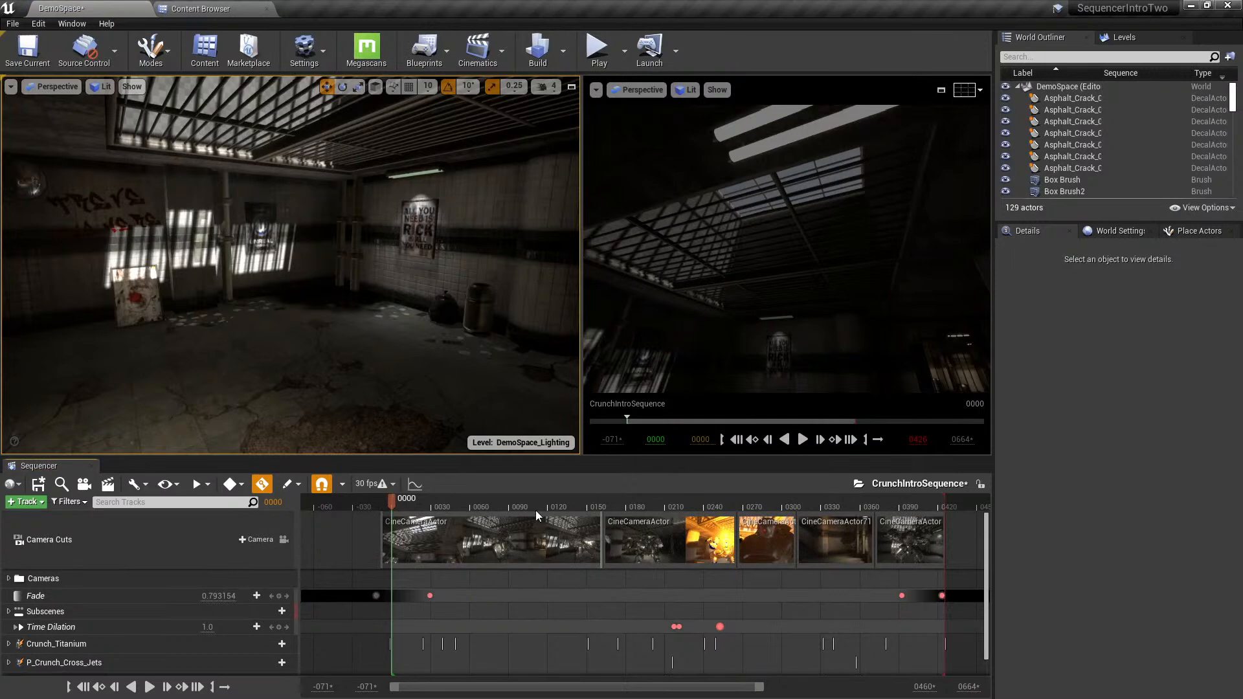
left_click_drag(534, 510, 464, 510)
left_click(284, 539)
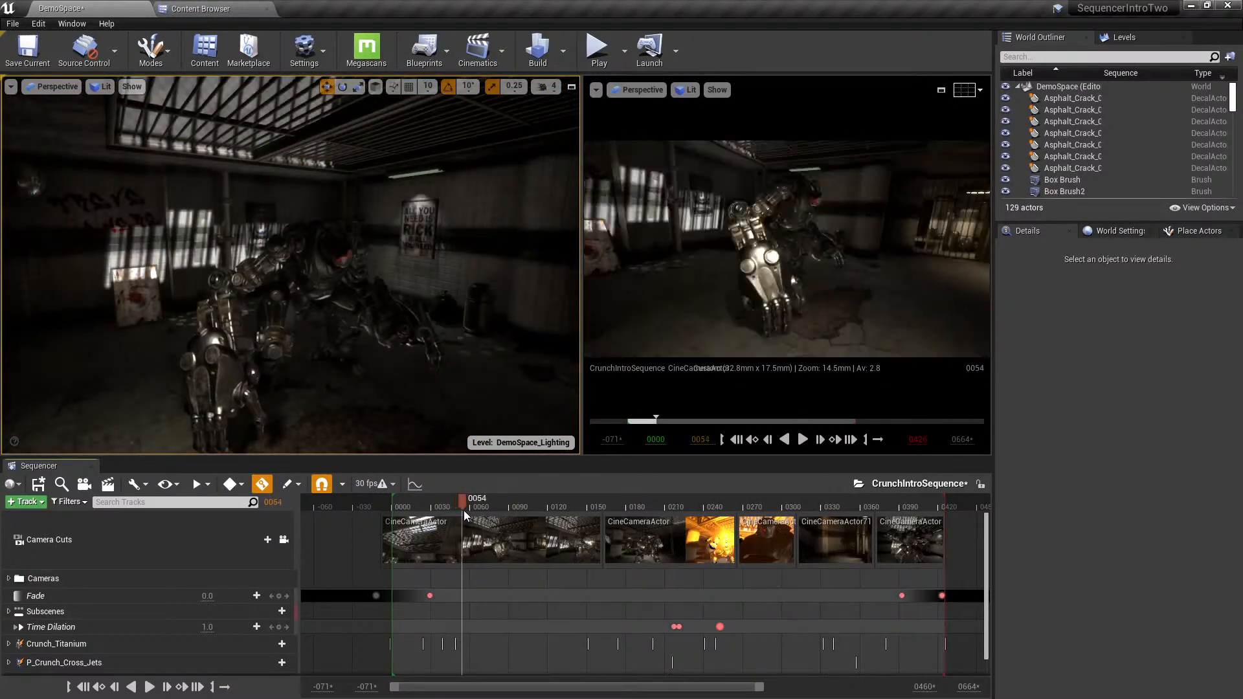
- Add a Level Visibility track to CrunchIntroSequence and inspect its section's properties
left_click(26, 502)
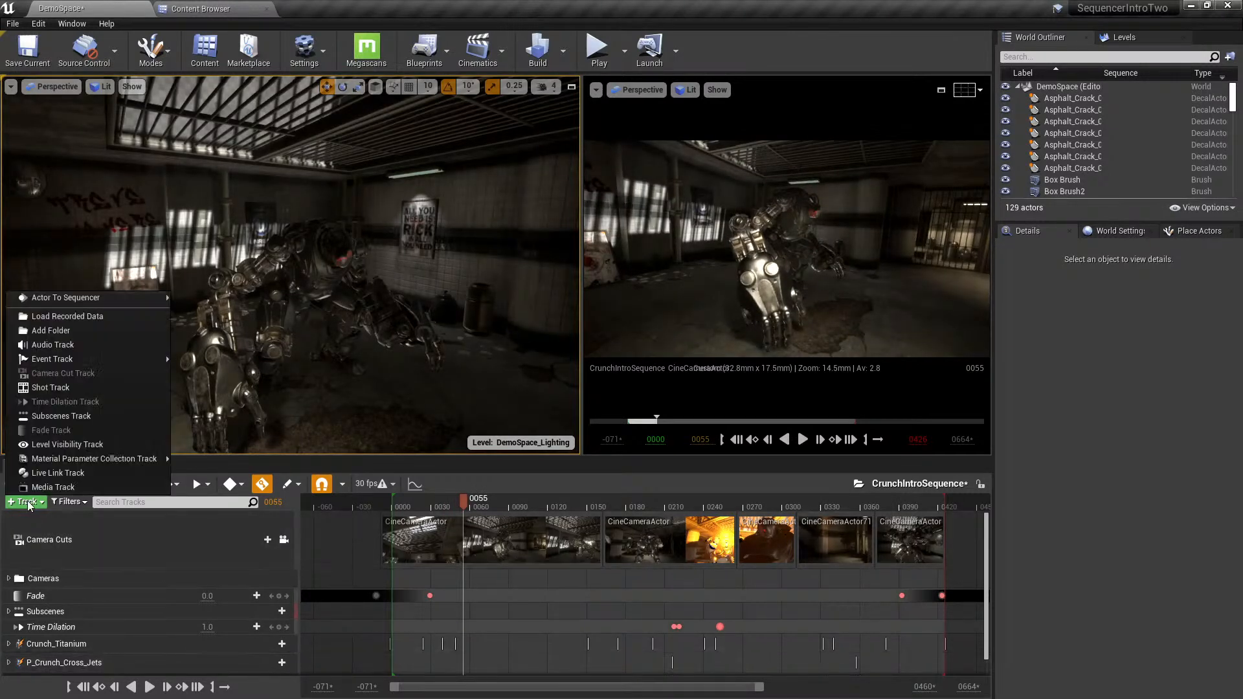
left_click(112, 442)
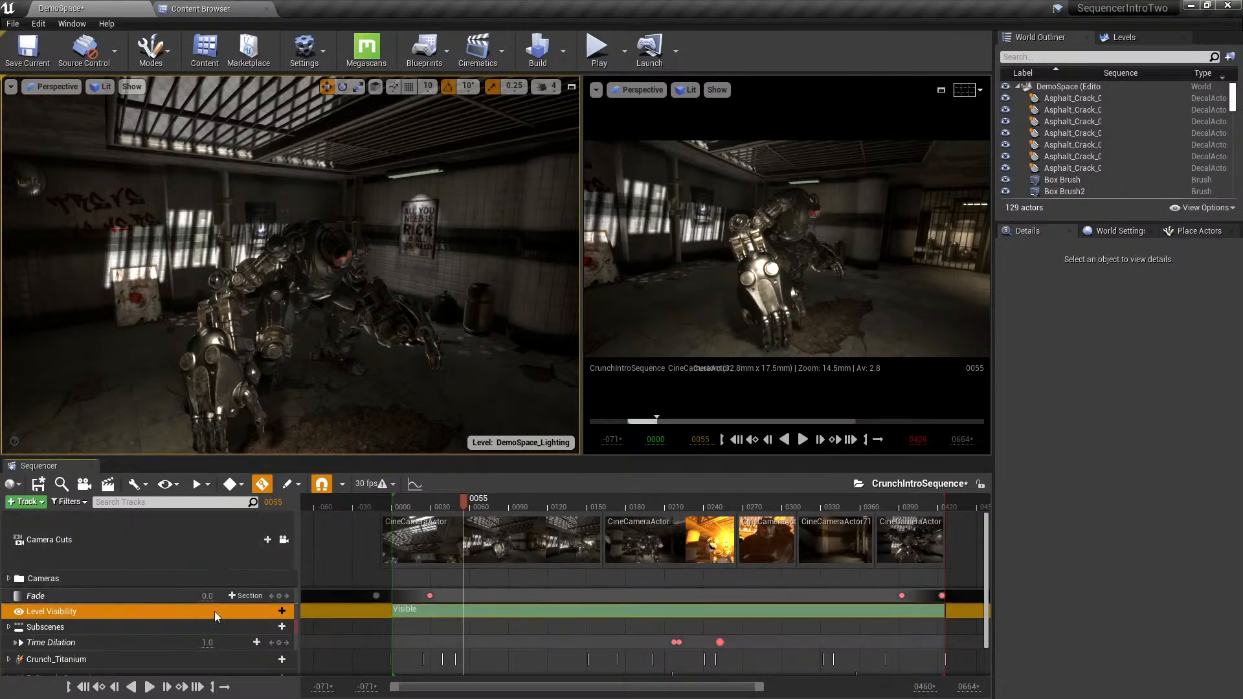
right_click(399, 608)
mouse_move(452, 441)
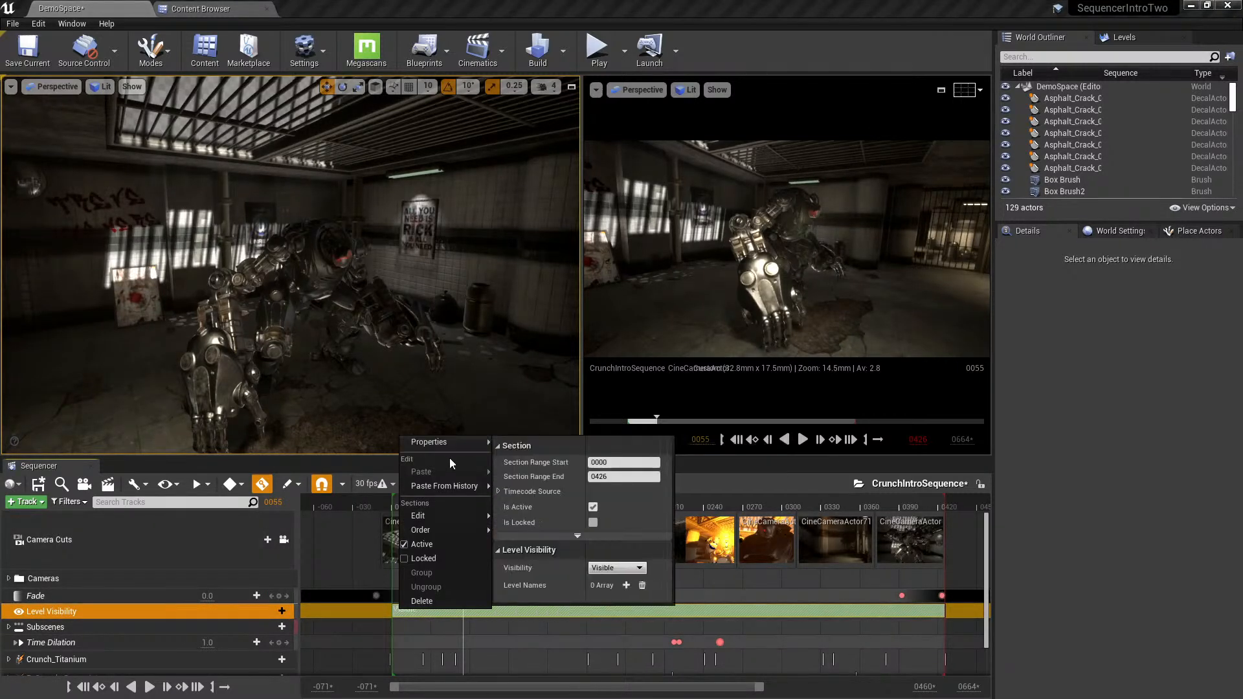
left_click(410, 615)
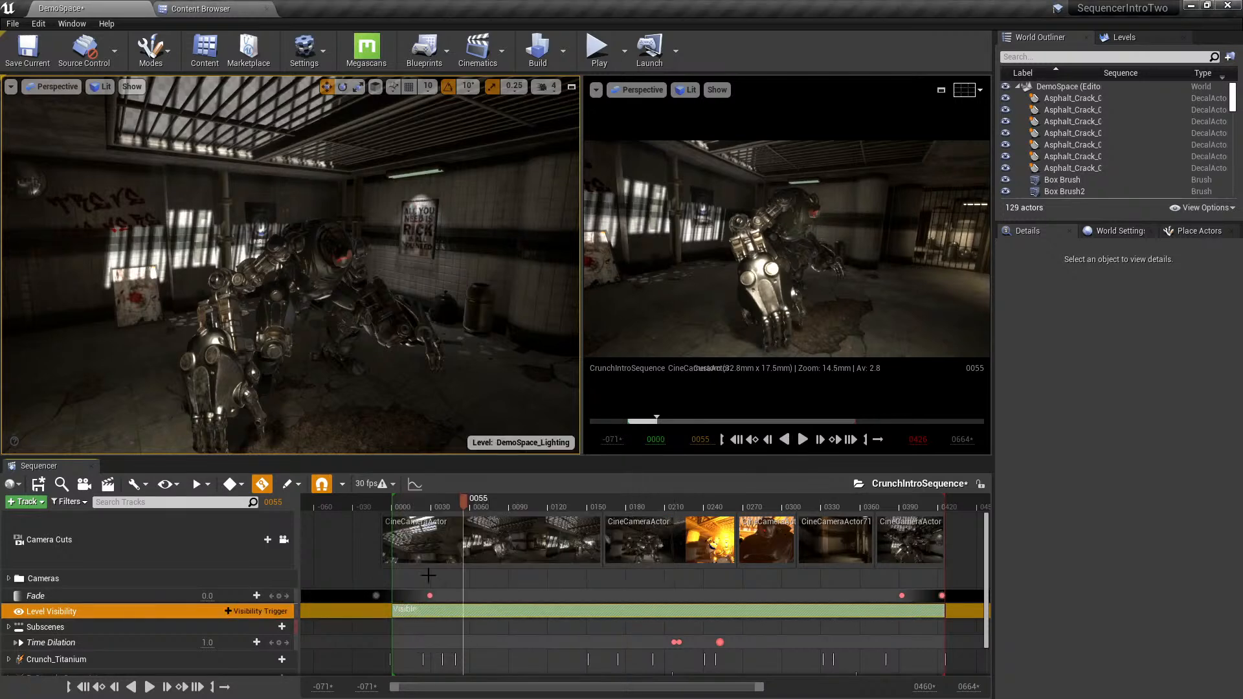
- Add a second Visible trigger to the Level Visibility track, trim its start to frame 55, and delete the original trigger
left_click(280, 612)
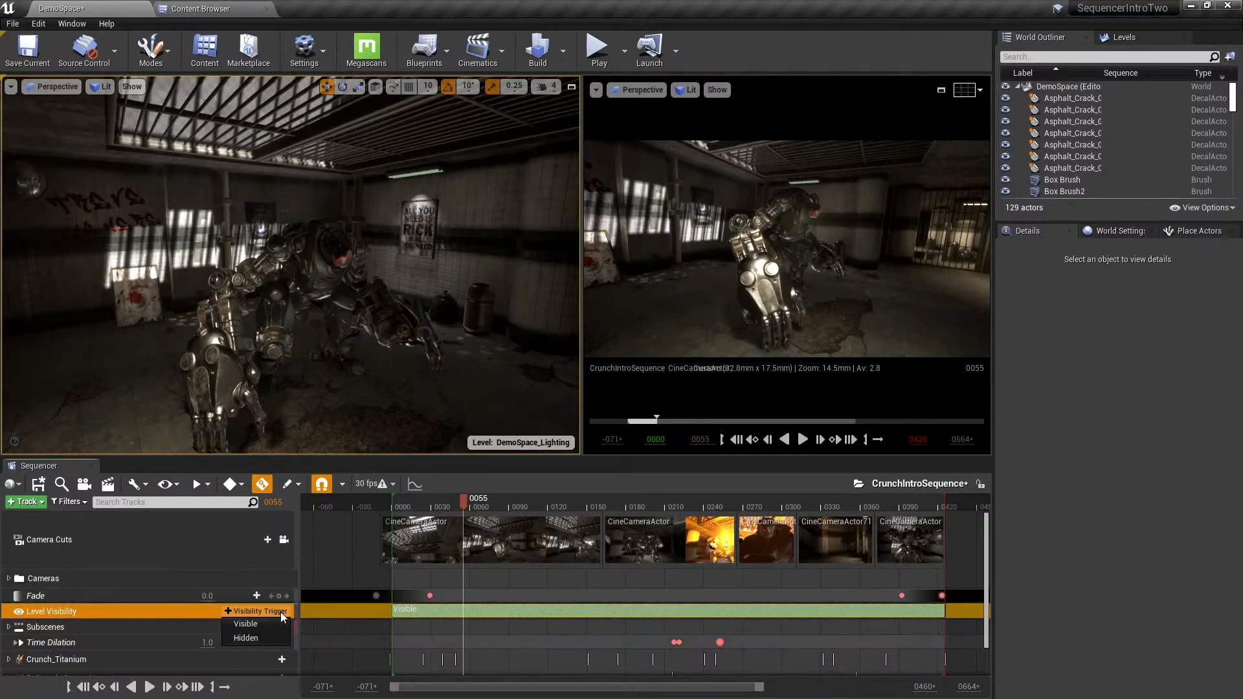
left_click(246, 624)
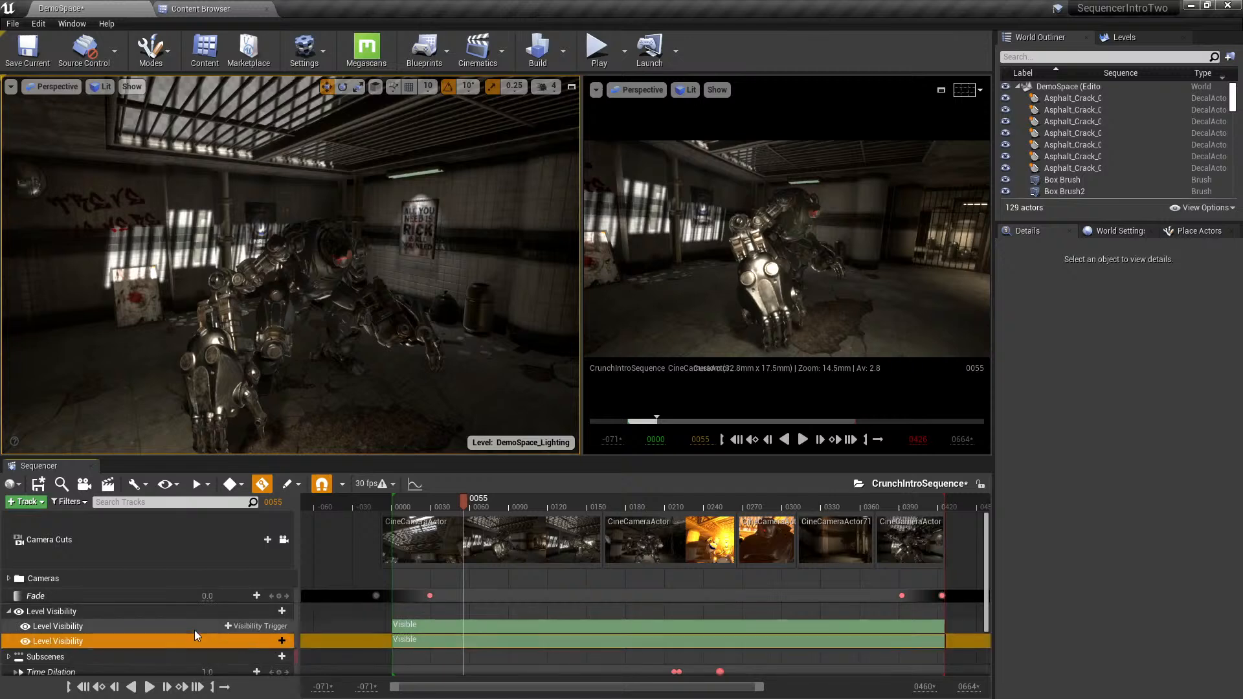
left_click_drag(393, 640, 464, 642)
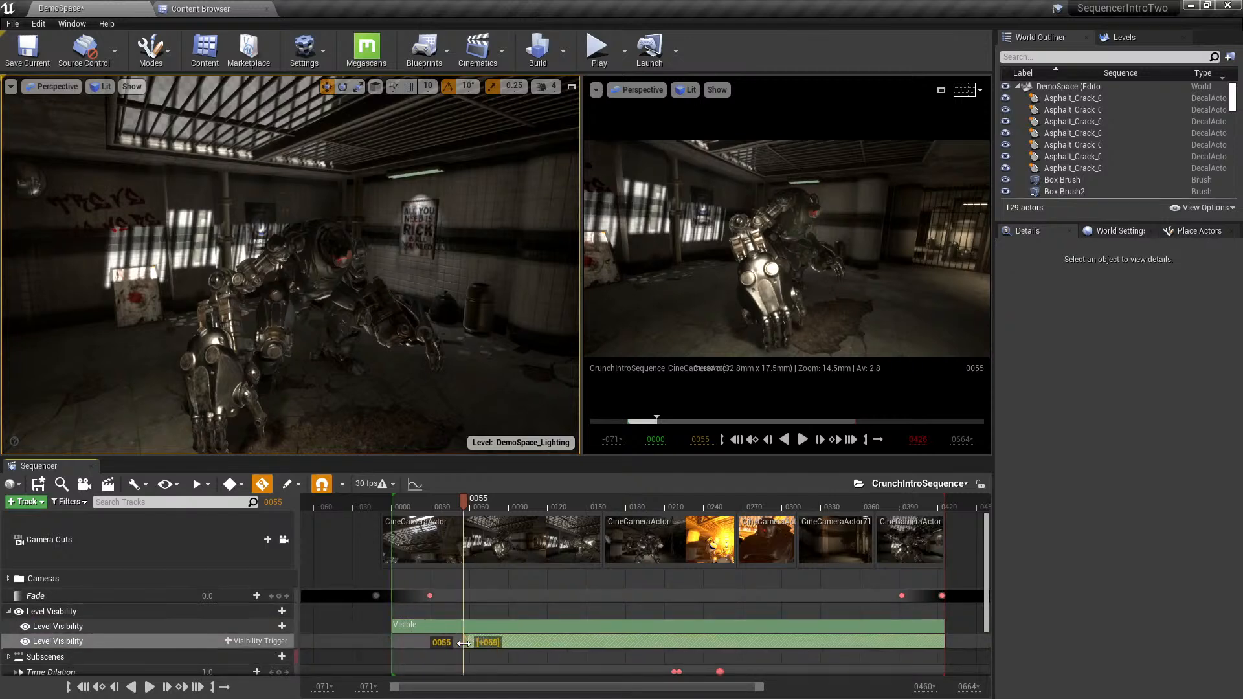
left_click(181, 626)
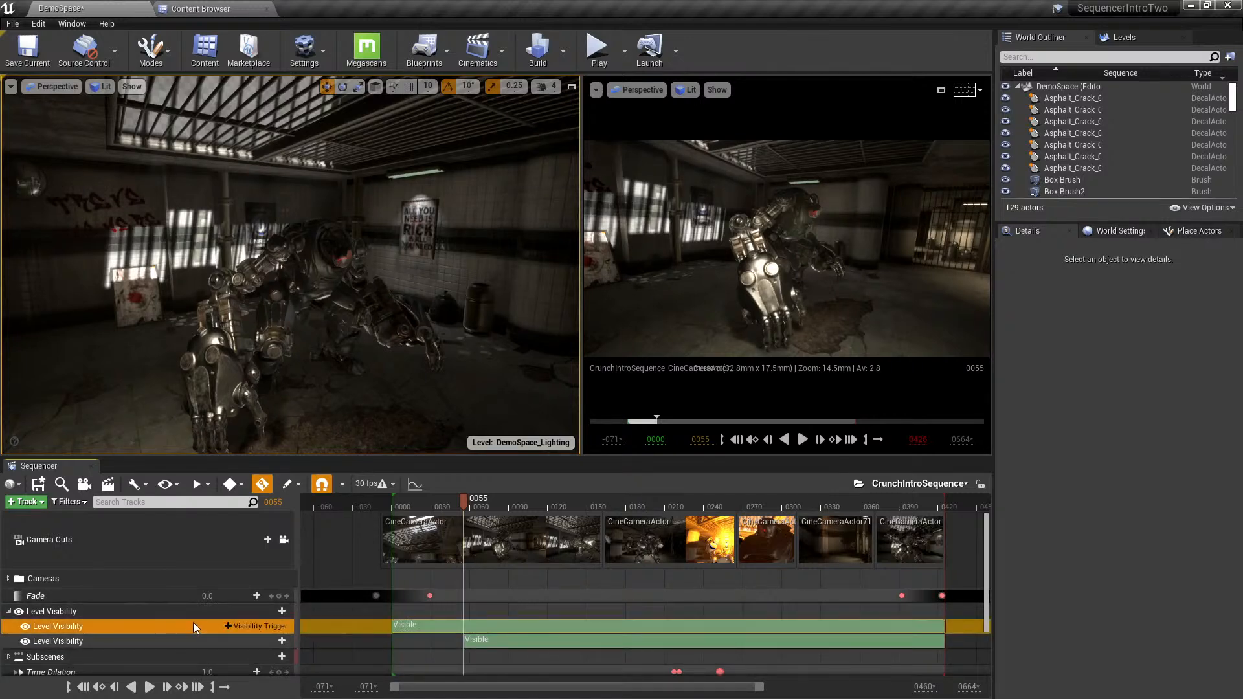
key("Delete")
- Add a level name entry to the Visible section's properties and set it to DemoSpace_Lighting
right_click(503, 608)
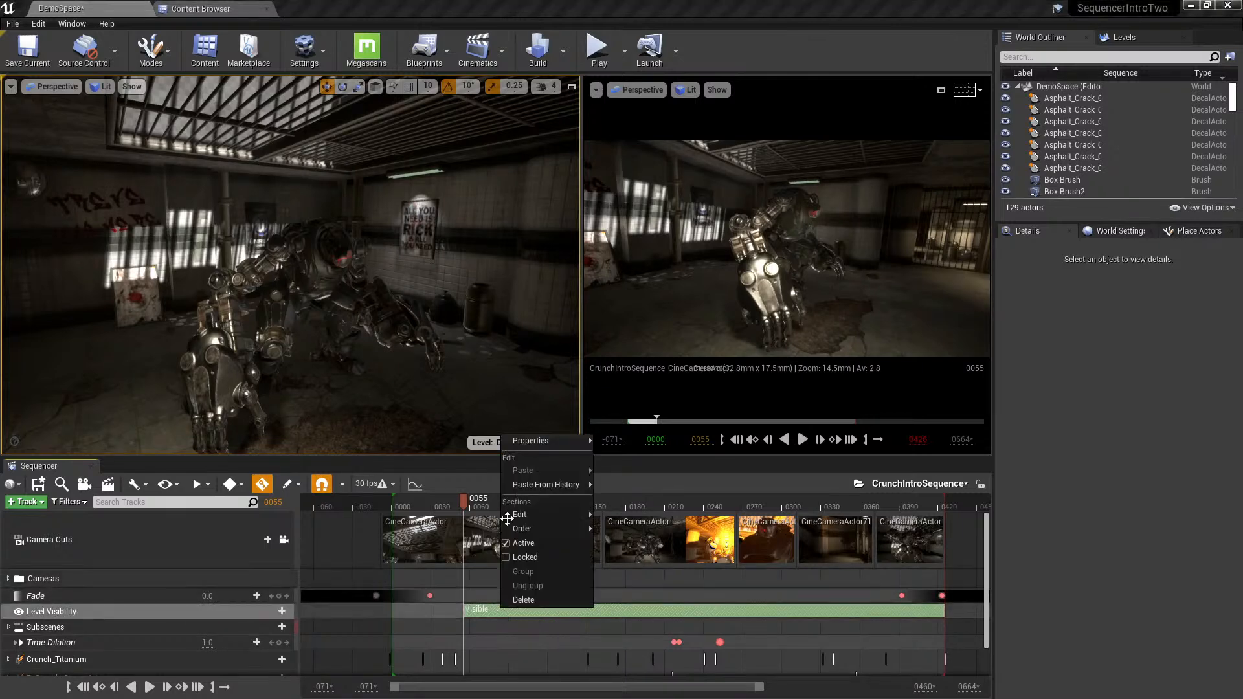
mouse_move(548, 442)
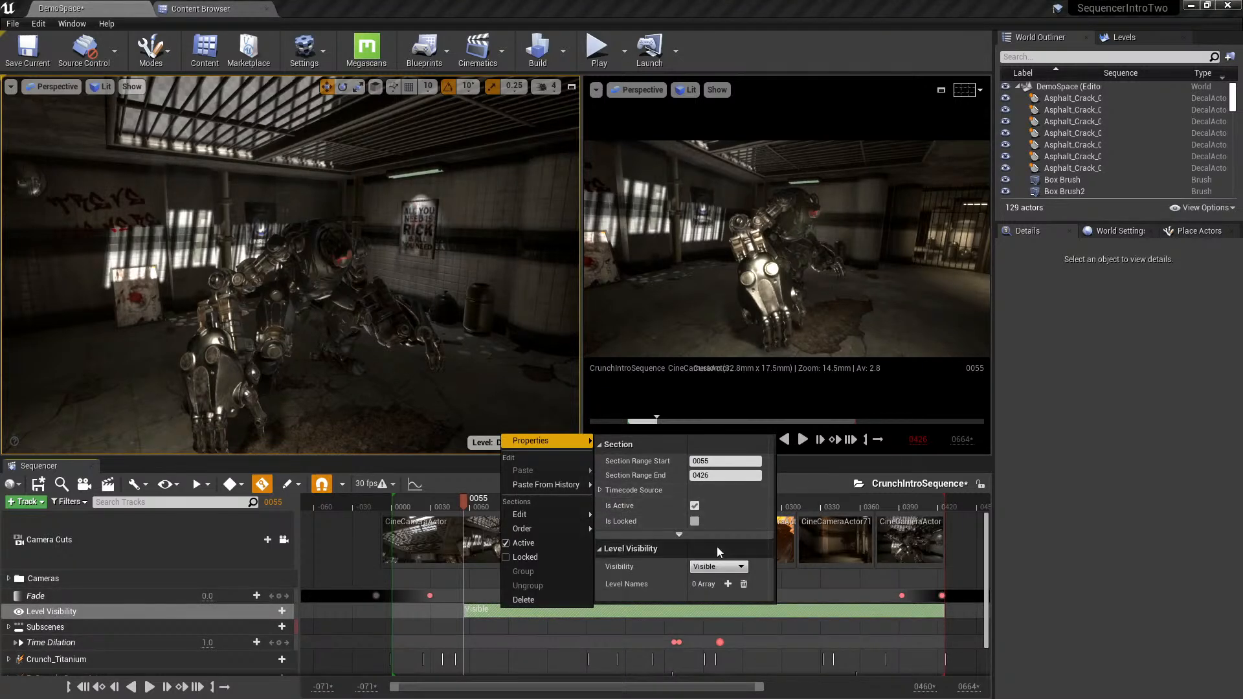
left_click(686, 534)
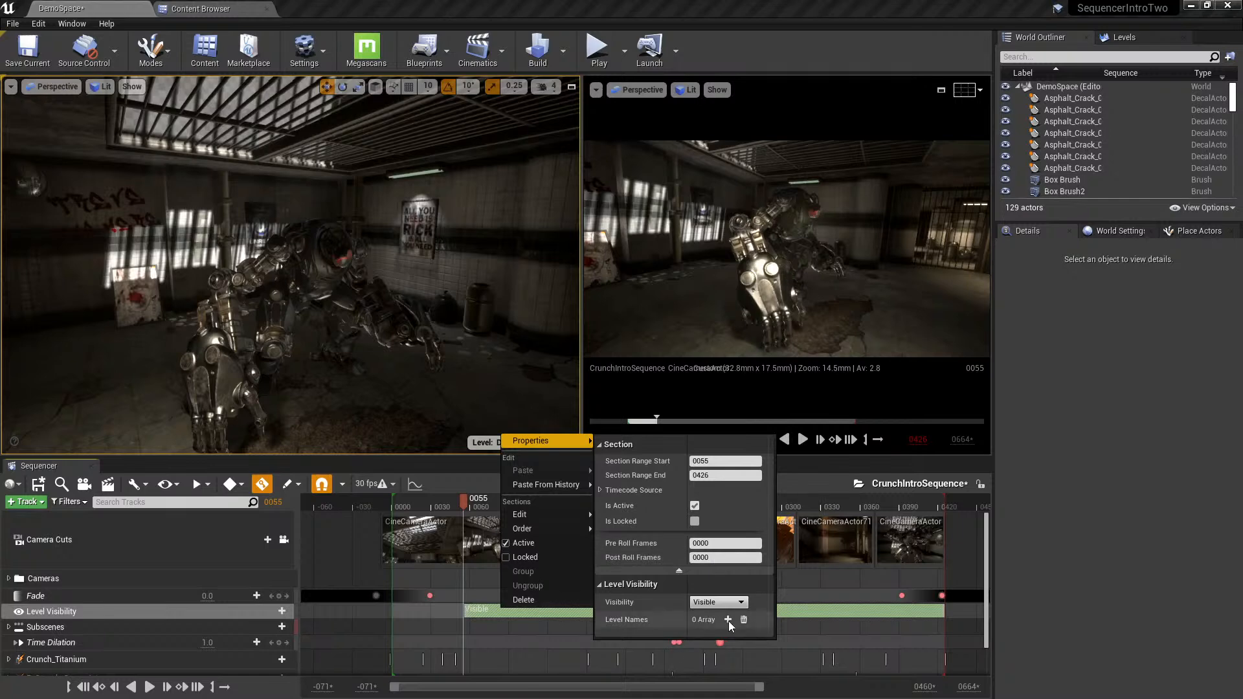
left_click(728, 620)
left_click(721, 636)
type("De")
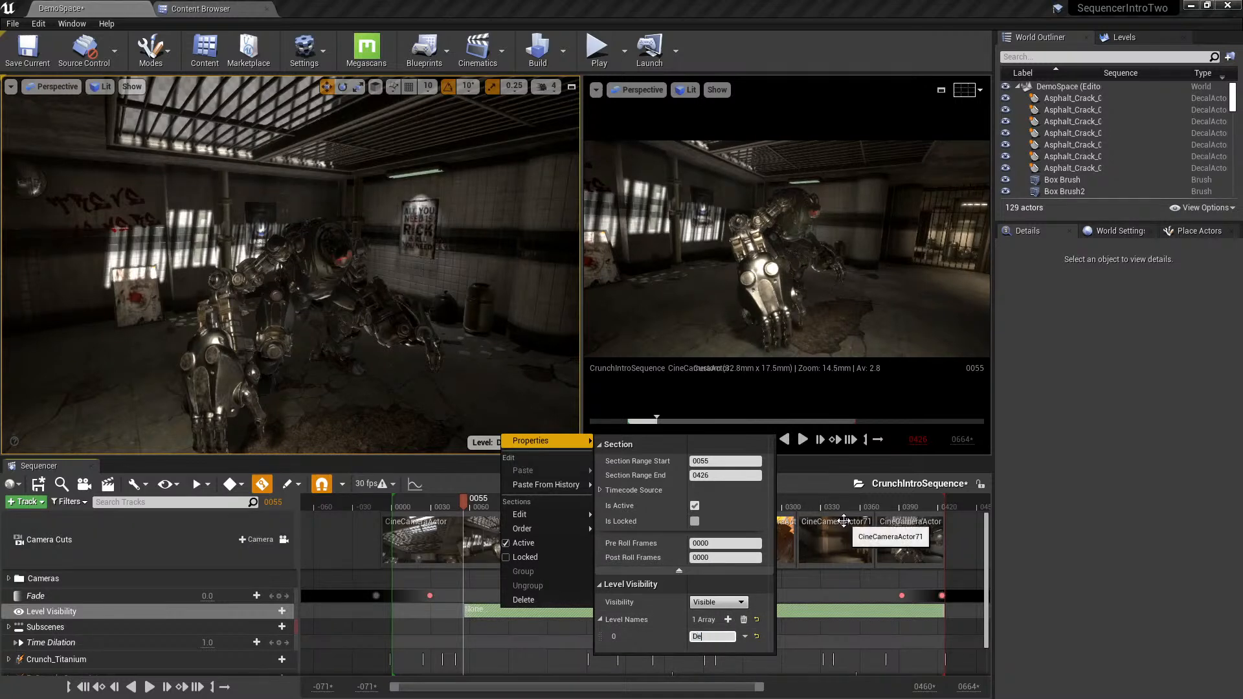
type("moSpace_Lighting")
key("Return")
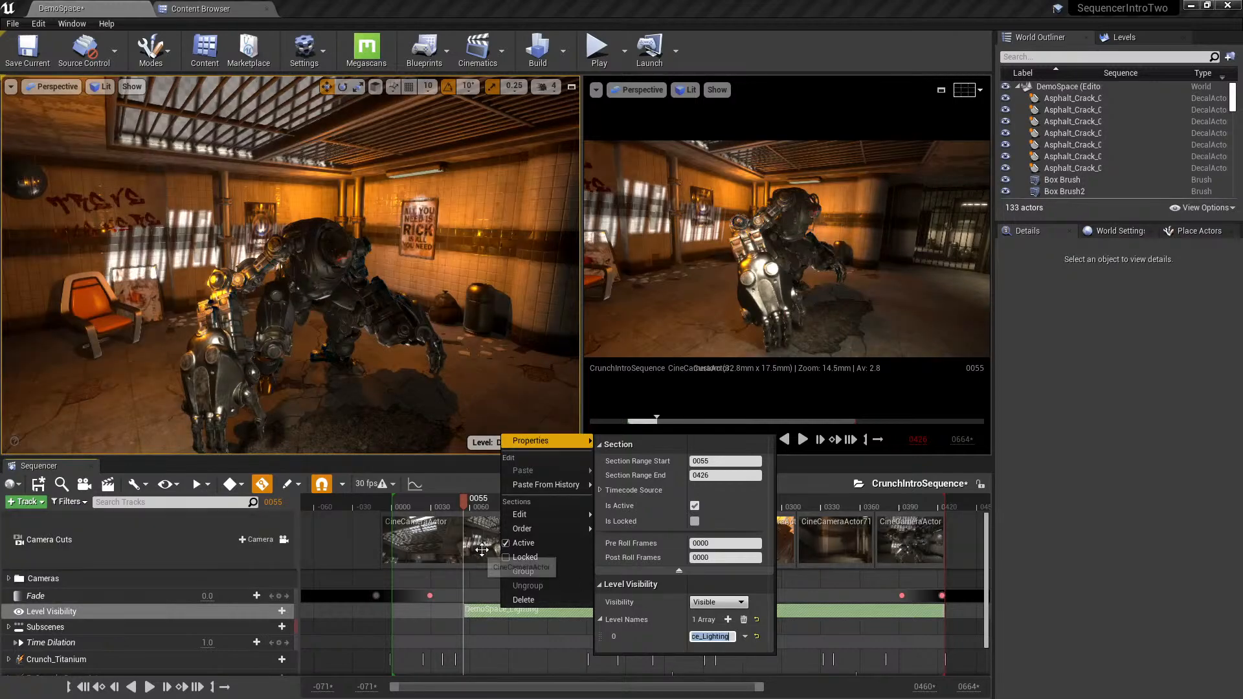
- Scrub the timeline around the start of the visibility section to check the lighting switch, with the level list displayed
mouse_move(470, 508)
left_mouse_down()
mouse_move(449, 503)
mouse_move(467, 510)
left_mouse_up()
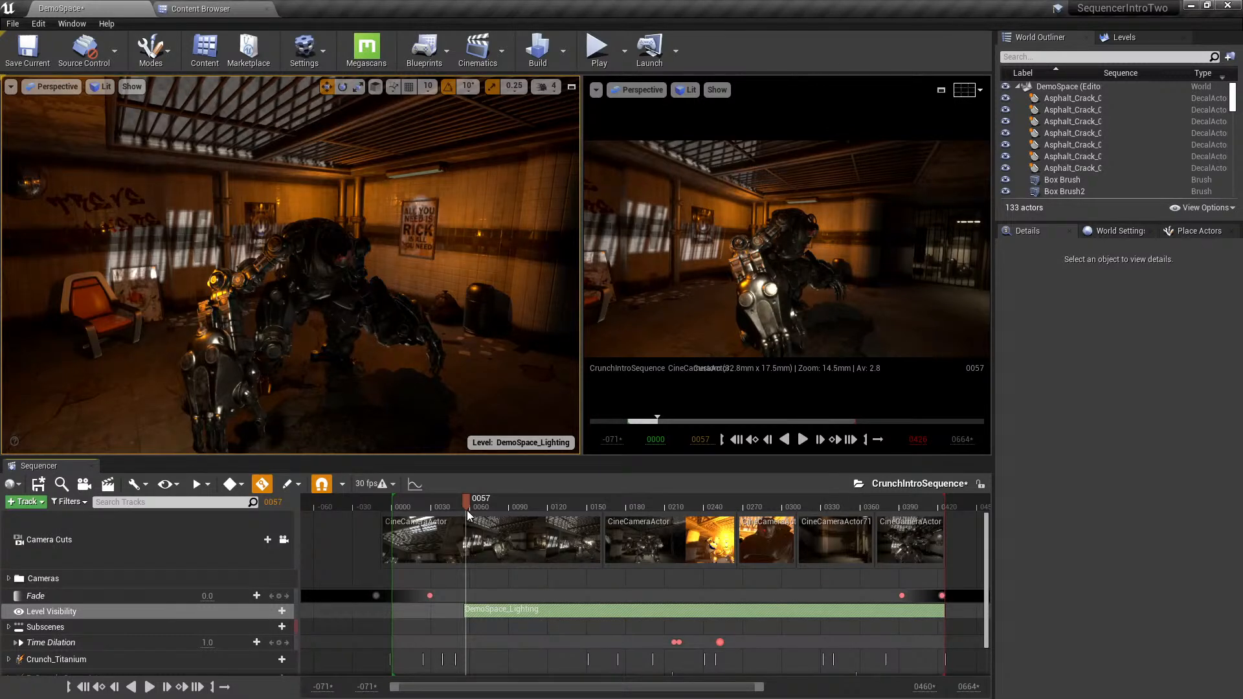
mouse_move(467, 510)
left_mouse_down()
mouse_move(435, 514)
mouse_move(466, 518)
left_mouse_up()
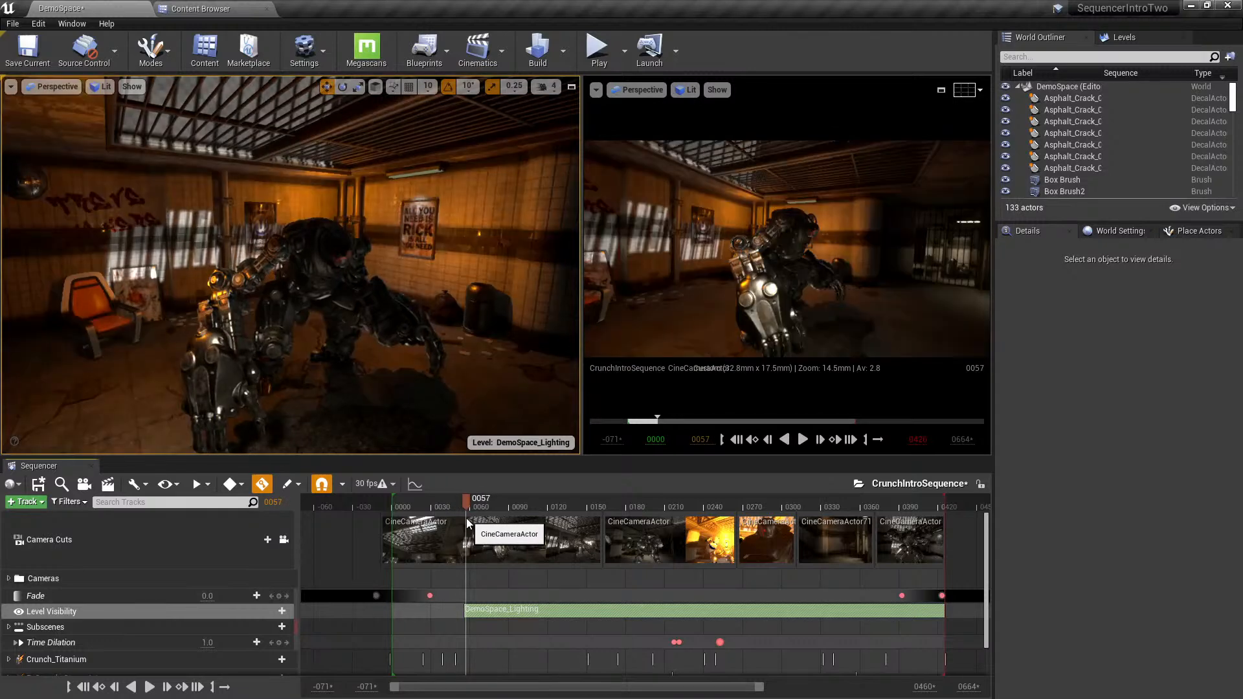
left_click(1140, 40)
mouse_move(482, 504)
left_mouse_down()
mouse_move(461, 506)
mouse_move(496, 509)
left_mouse_up()
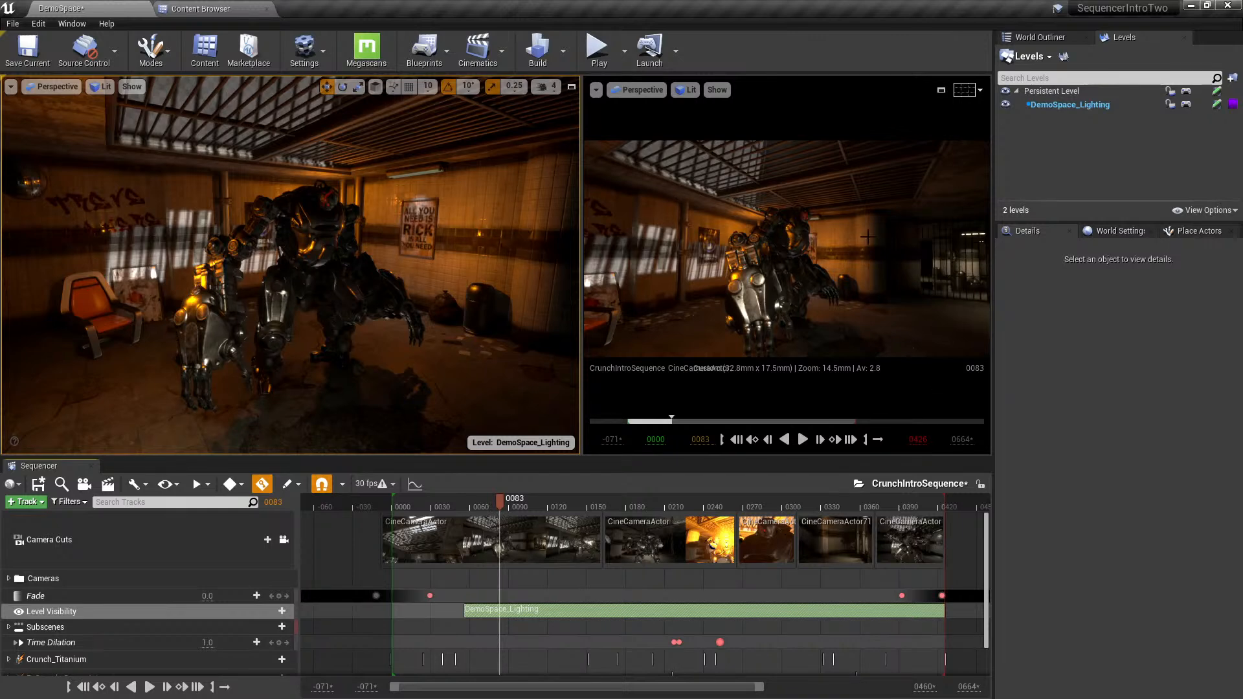
- Select the DemoSpace_Lighting sublevel and review the level name in the visibility section's properties
left_click(1055, 105)
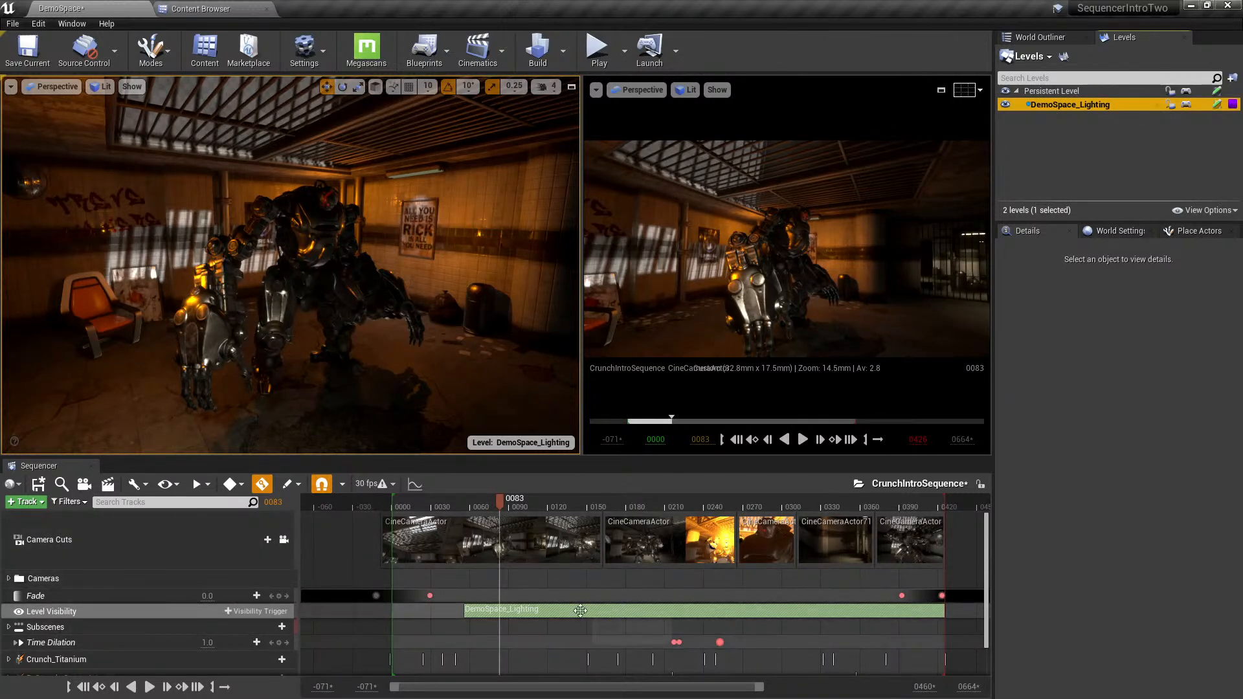
right_click(522, 610)
mouse_move(587, 452)
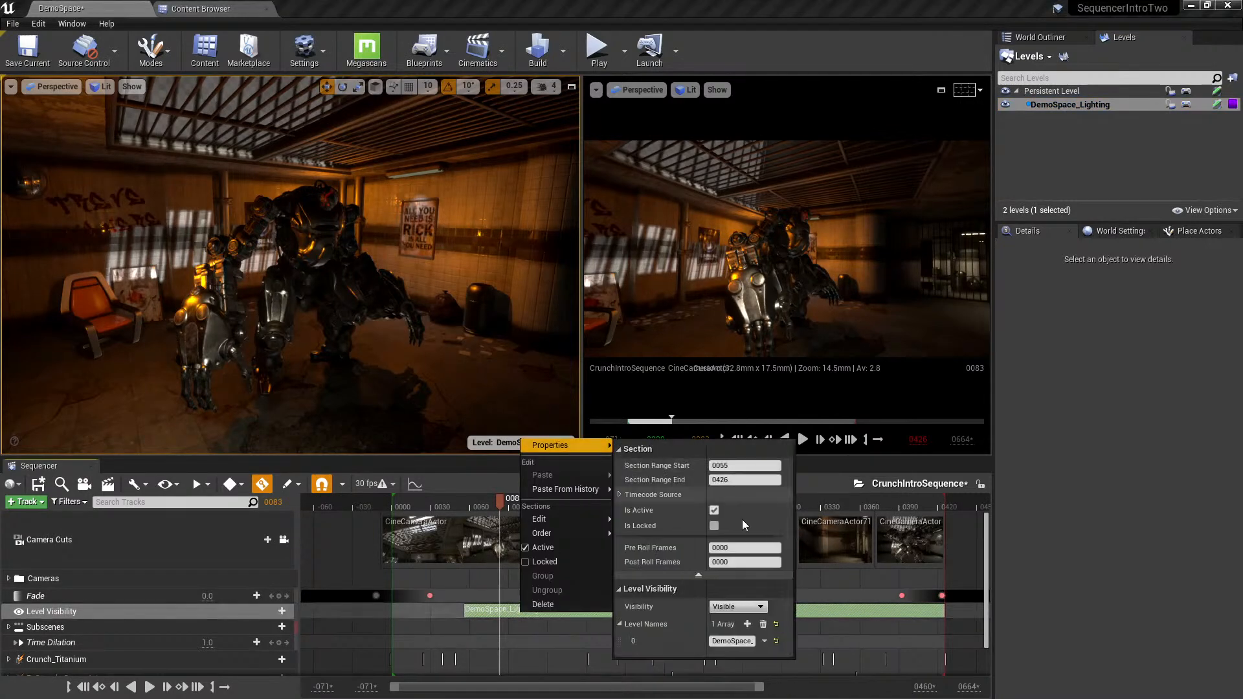
left_click(1065, 174)
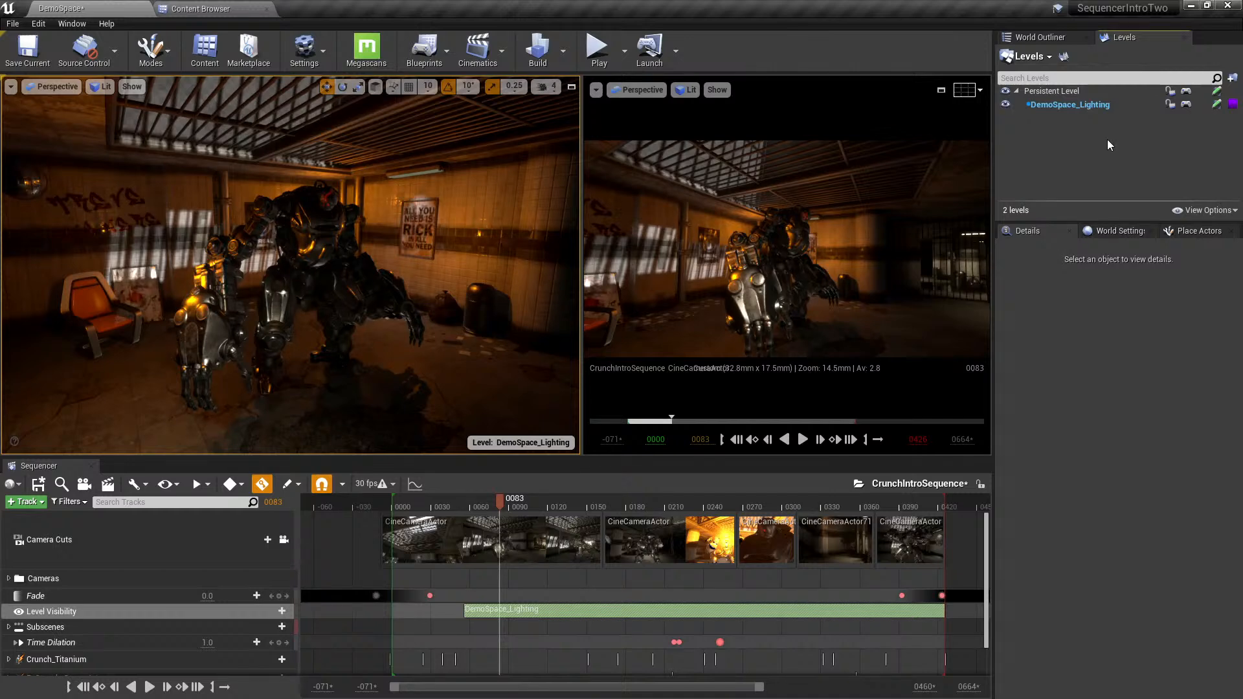
left_click(1050, 105)
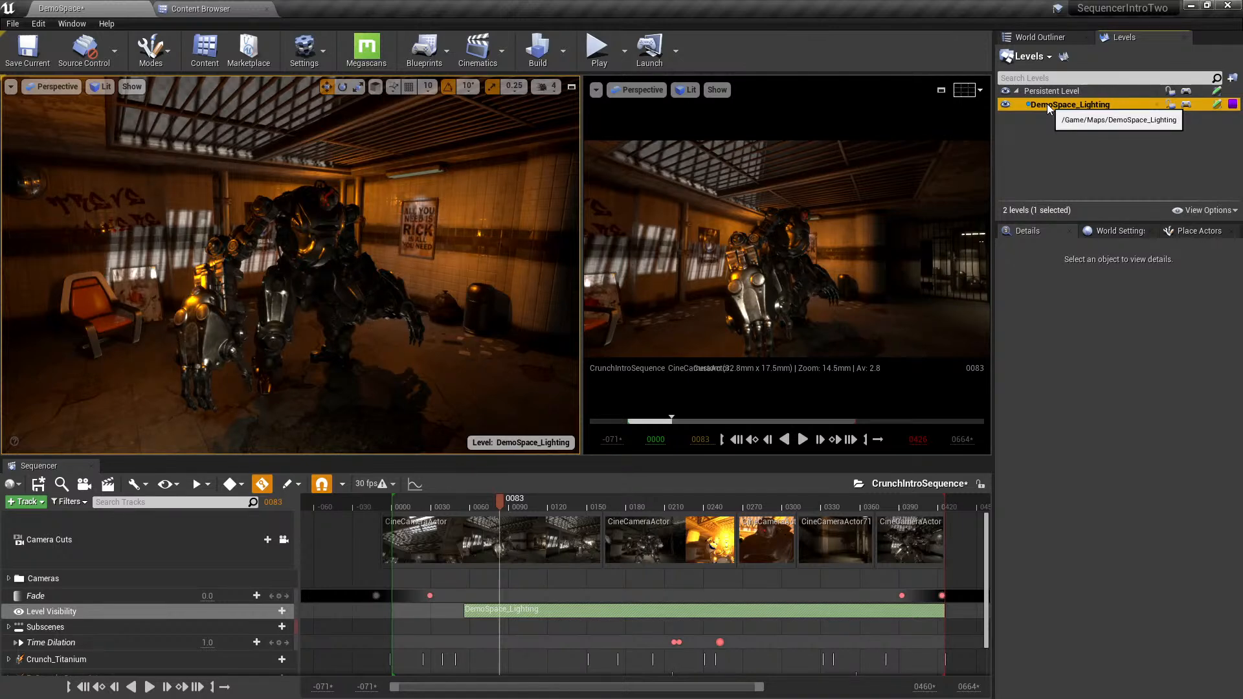
left_click(1123, 146)
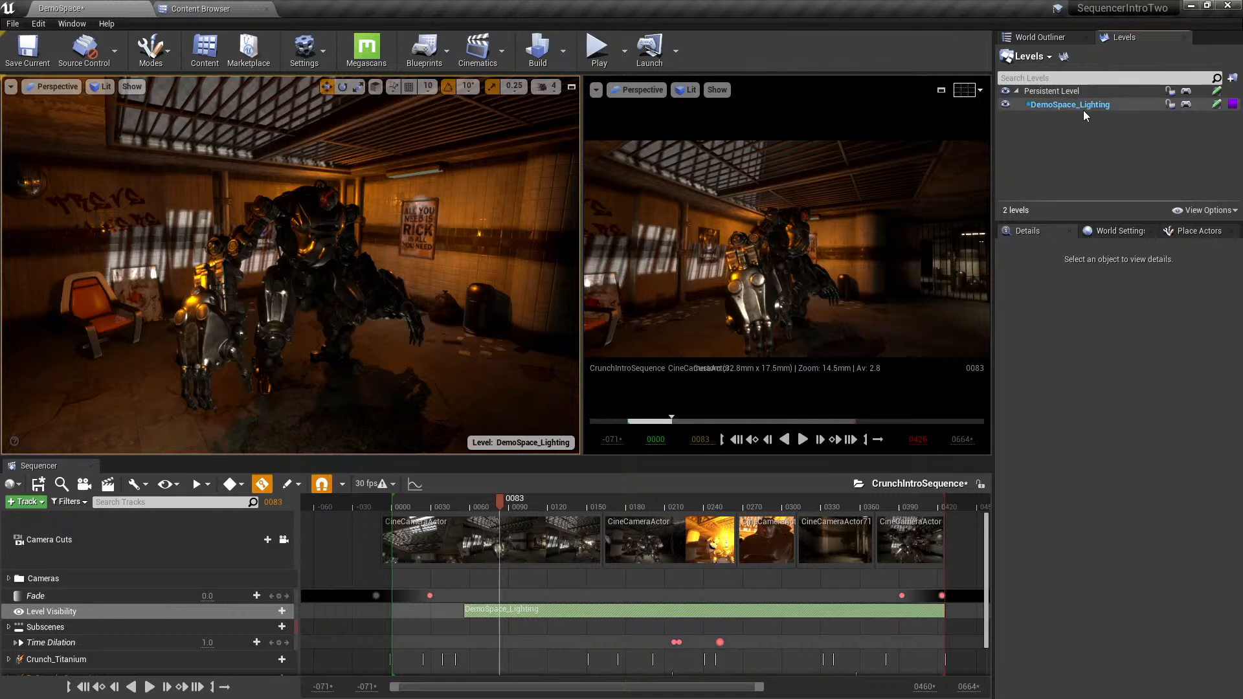
left_click(1083, 108)
left_click(1107, 151)
left_click(1103, 105)
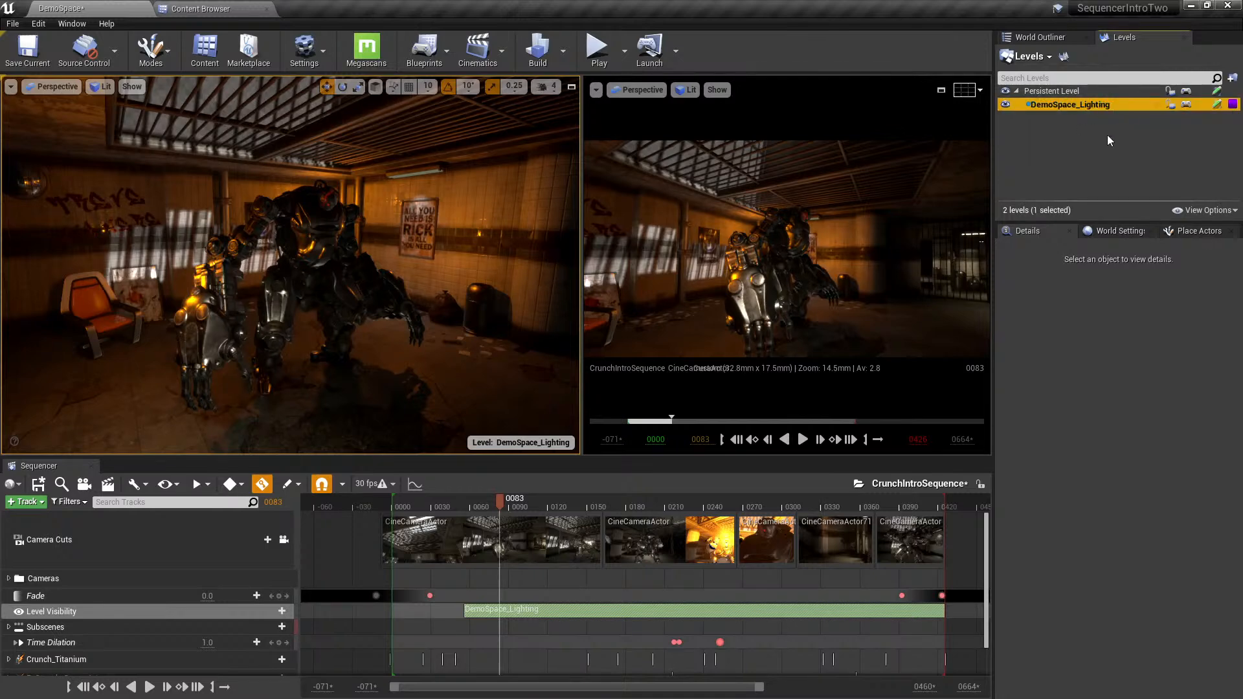
left_click(1105, 134)
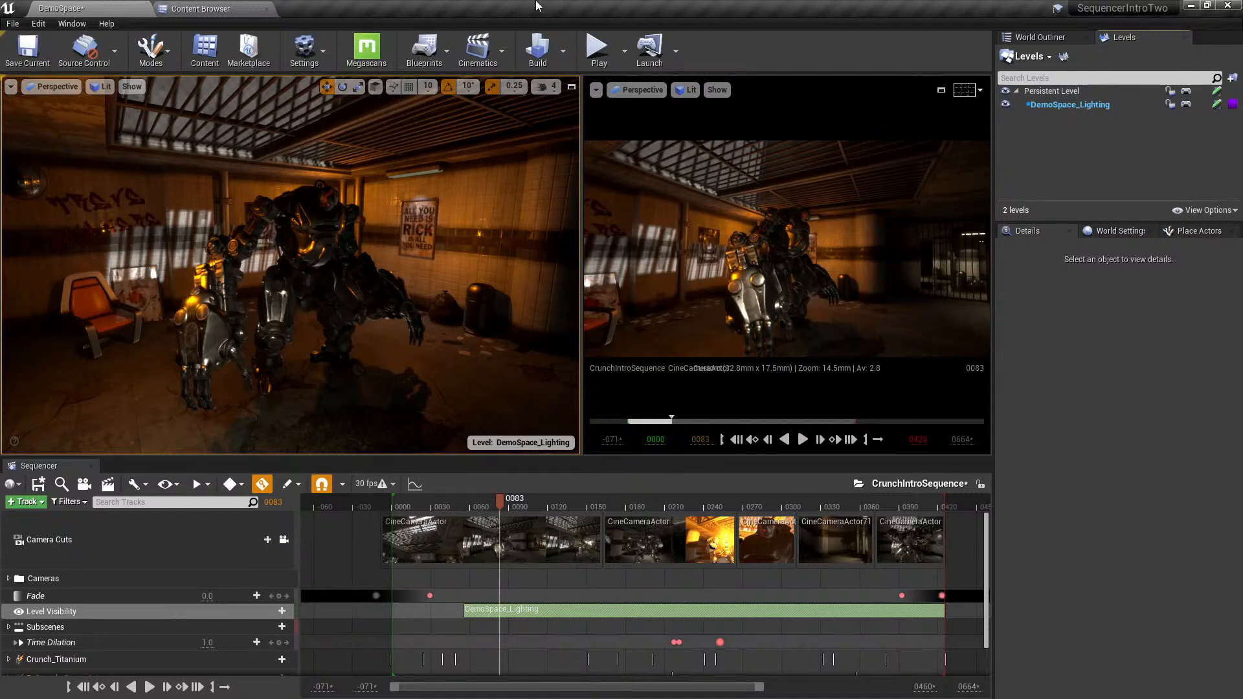
- Save the current level and open the recent level subwaySequencer_P, saving the listed DemoSpace content
left_click(28, 44)
left_click(13, 23)
mouse_move(65, 441)
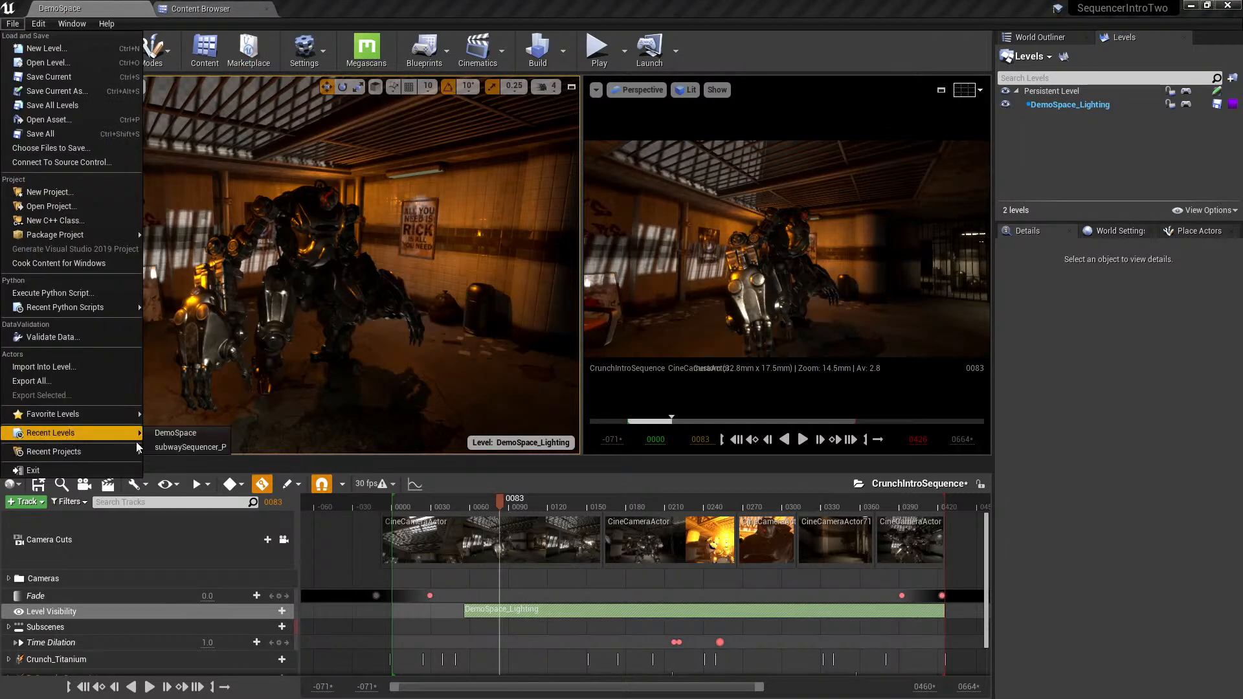
left_click(189, 446)
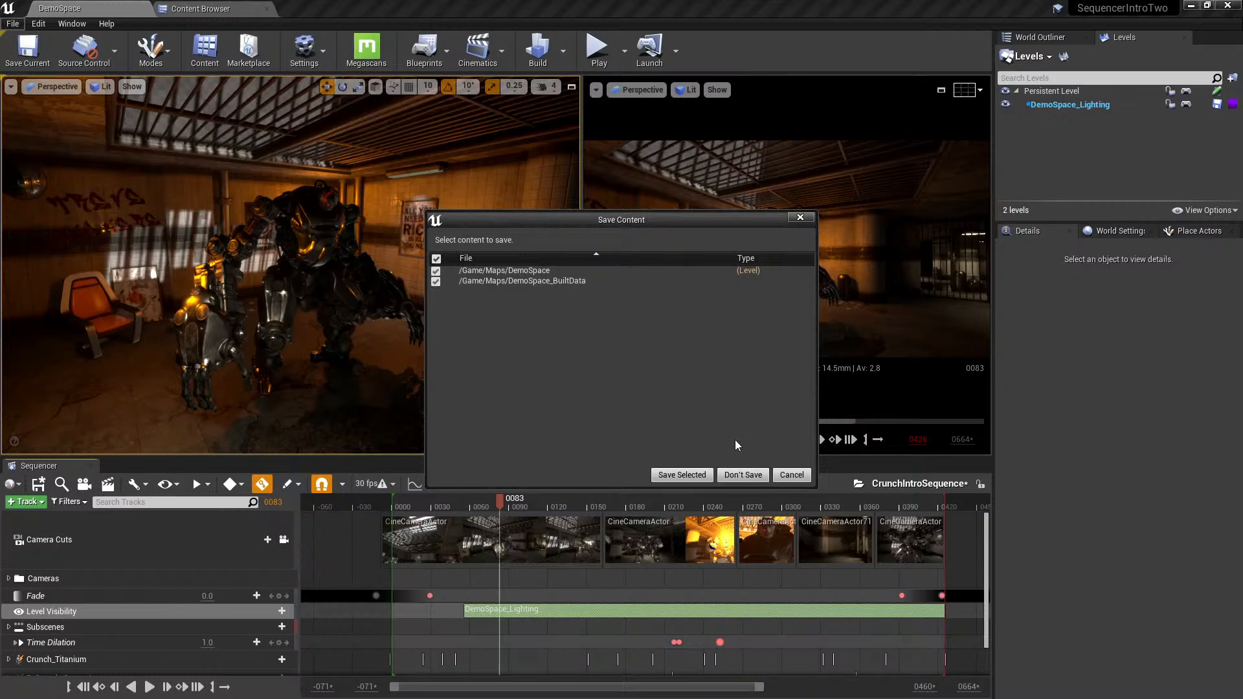
left_click(693, 479)
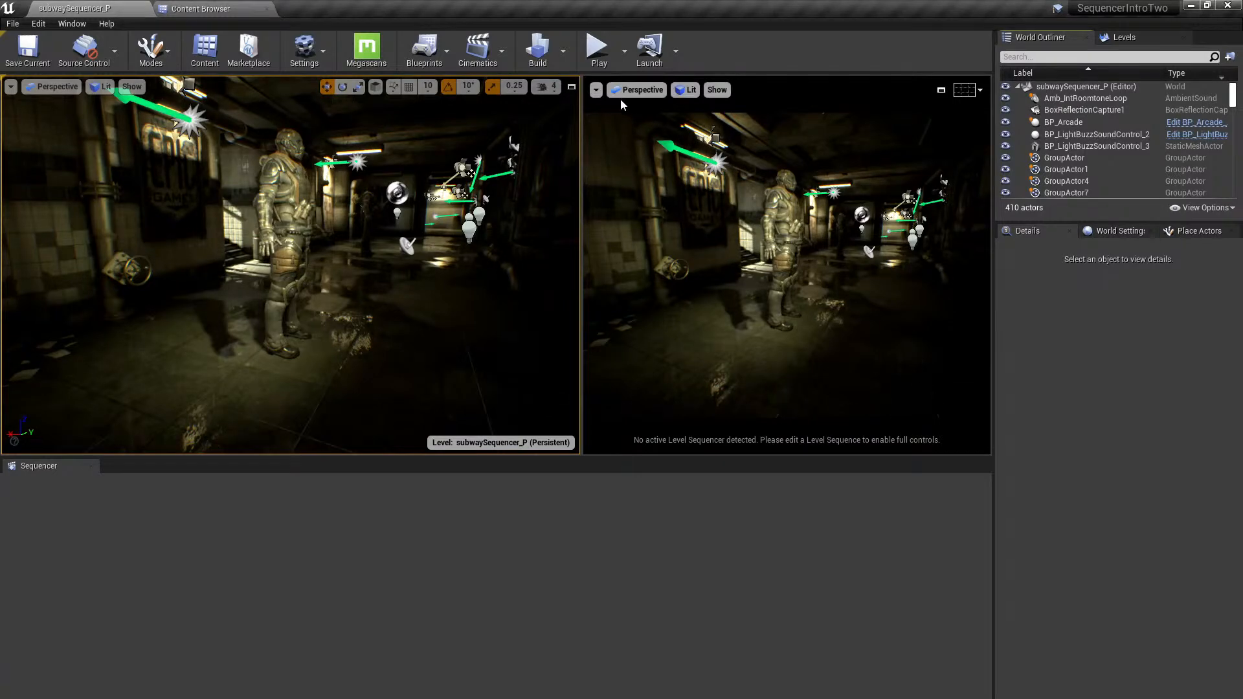
- Open the SubwaySequencerMASTER level sequence and lock the cinematic viewport to the cameras of the Shots track
left_click(478, 48)
left_click(560, 143)
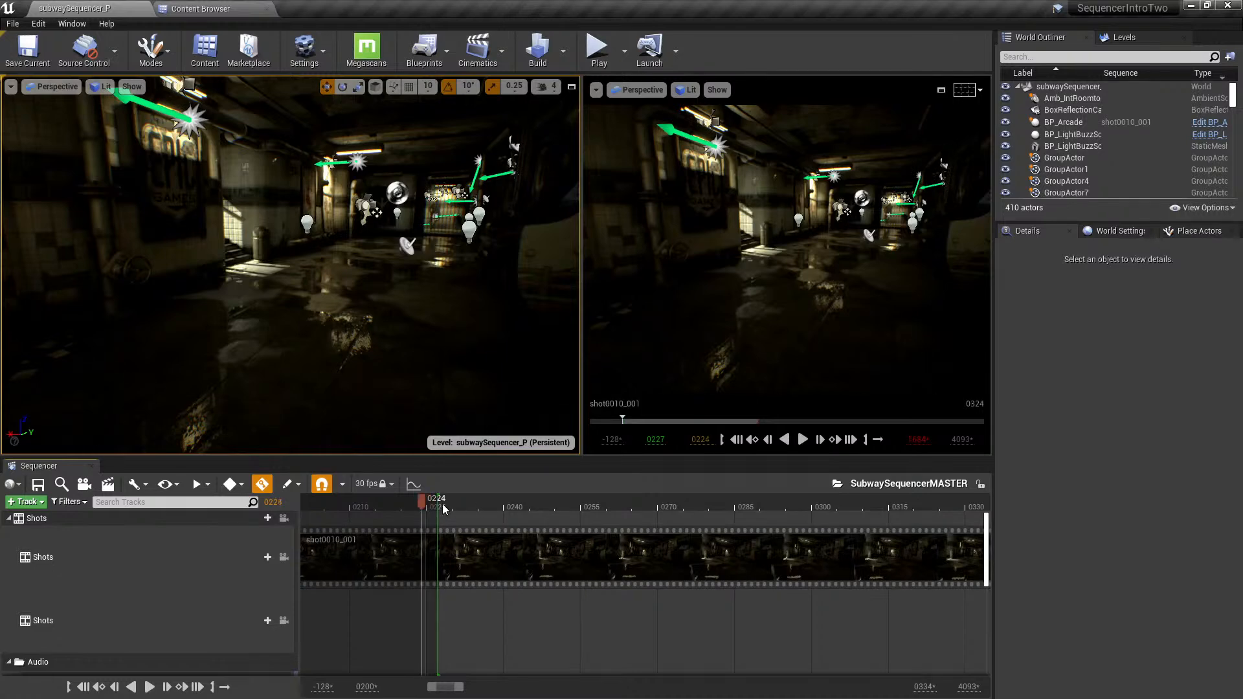
left_click_drag(444, 509, 709, 500)
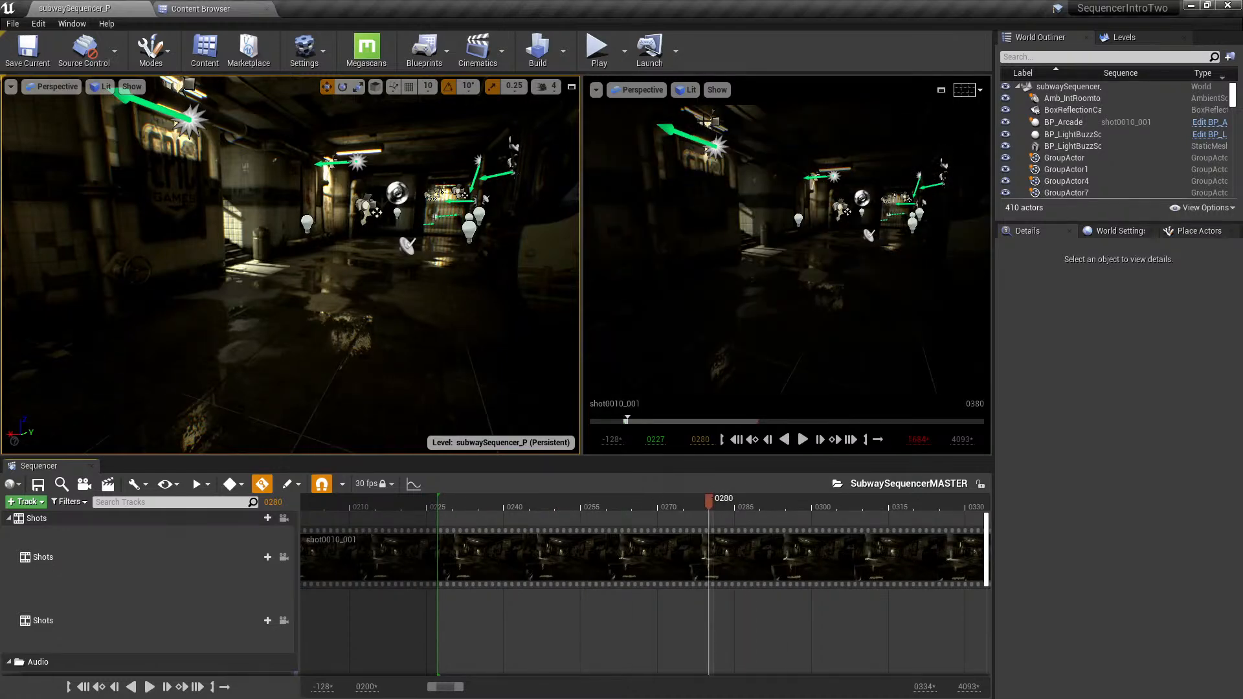
left_click(596, 90)
mouse_move(636, 89)
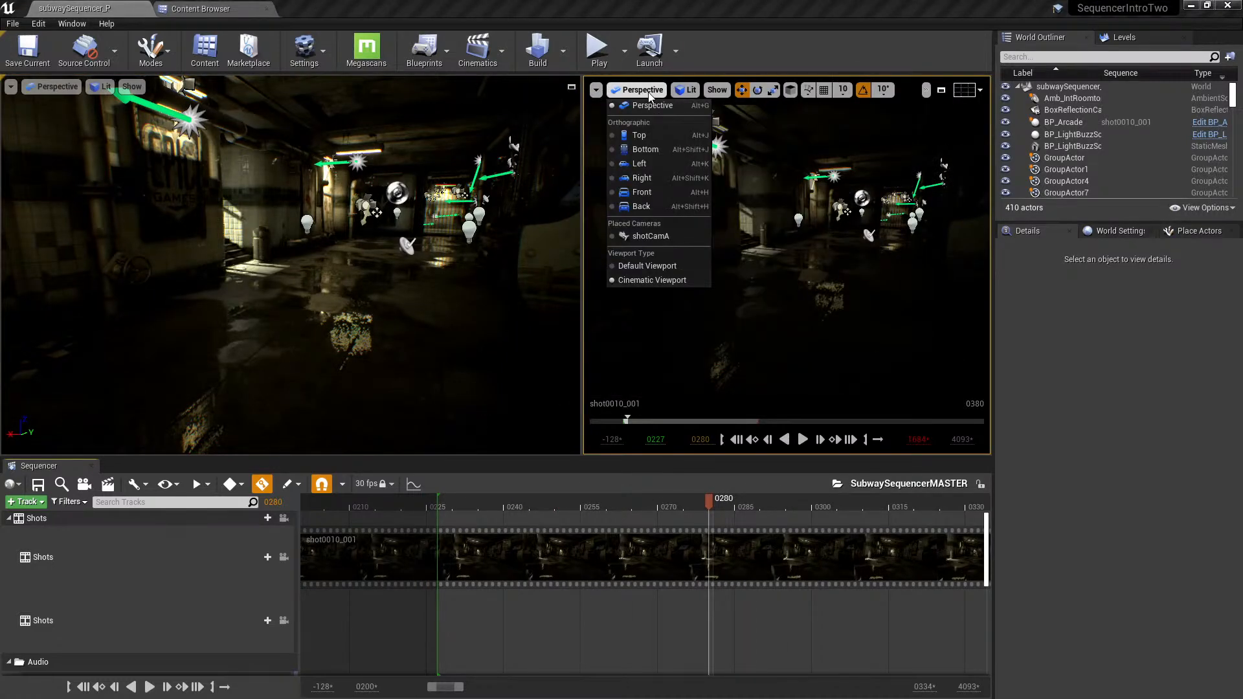
left_click(659, 278)
left_click(284, 518)
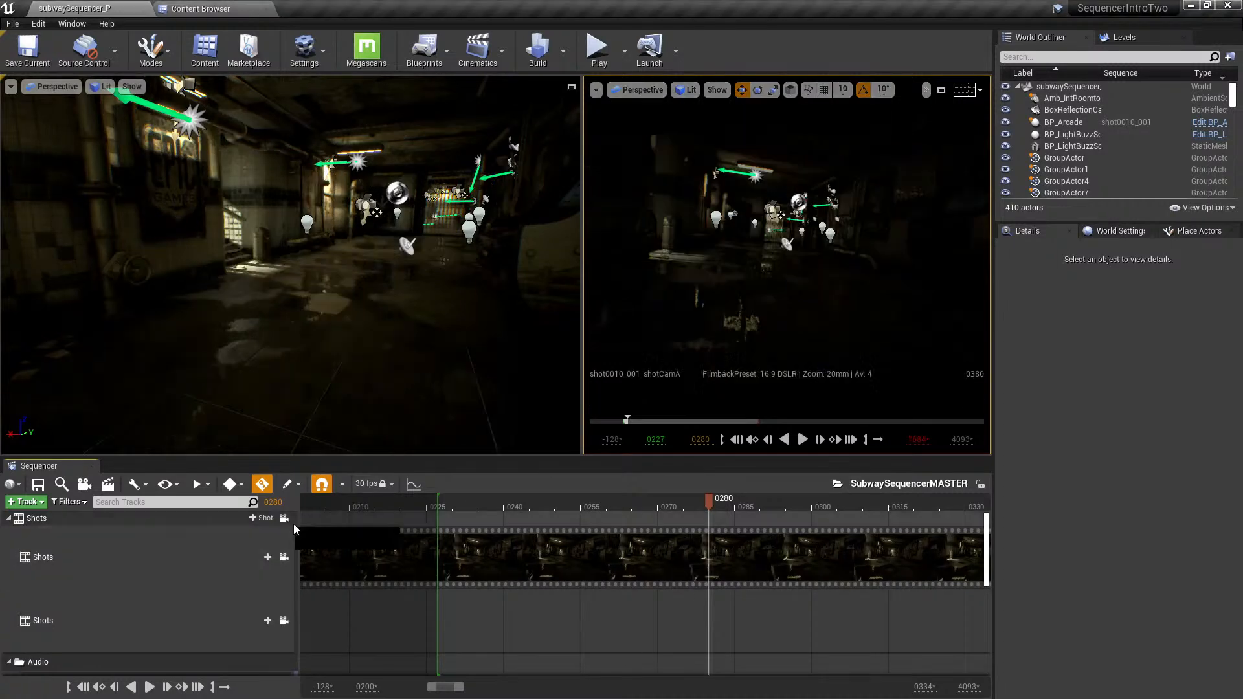
- Play the master sequence through its shots and watch it in the full-screen viewport
left_click(626, 510)
key("space")
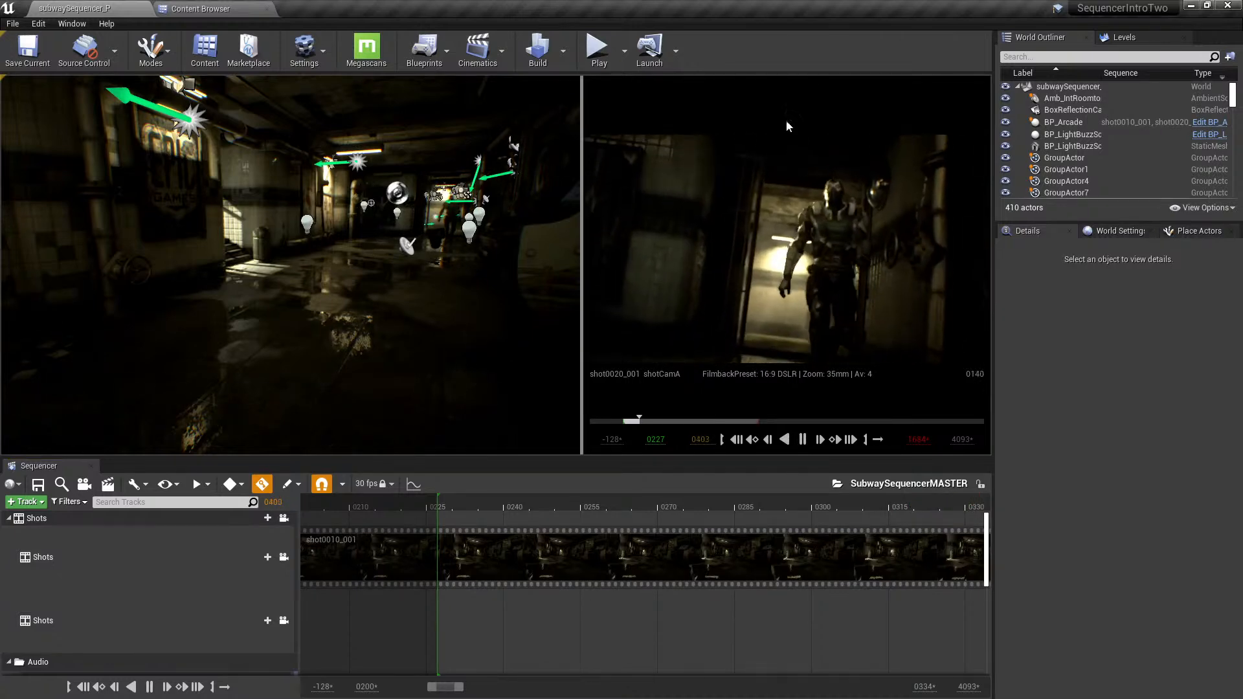
key("F11")
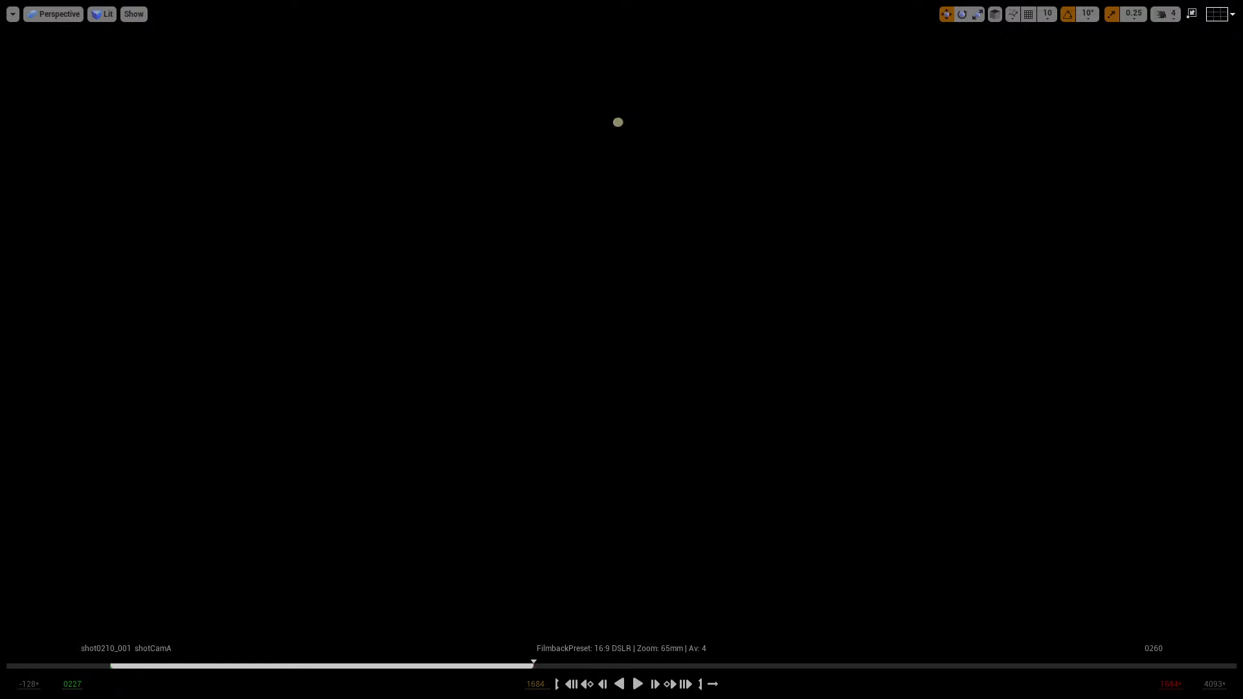
key("F11")
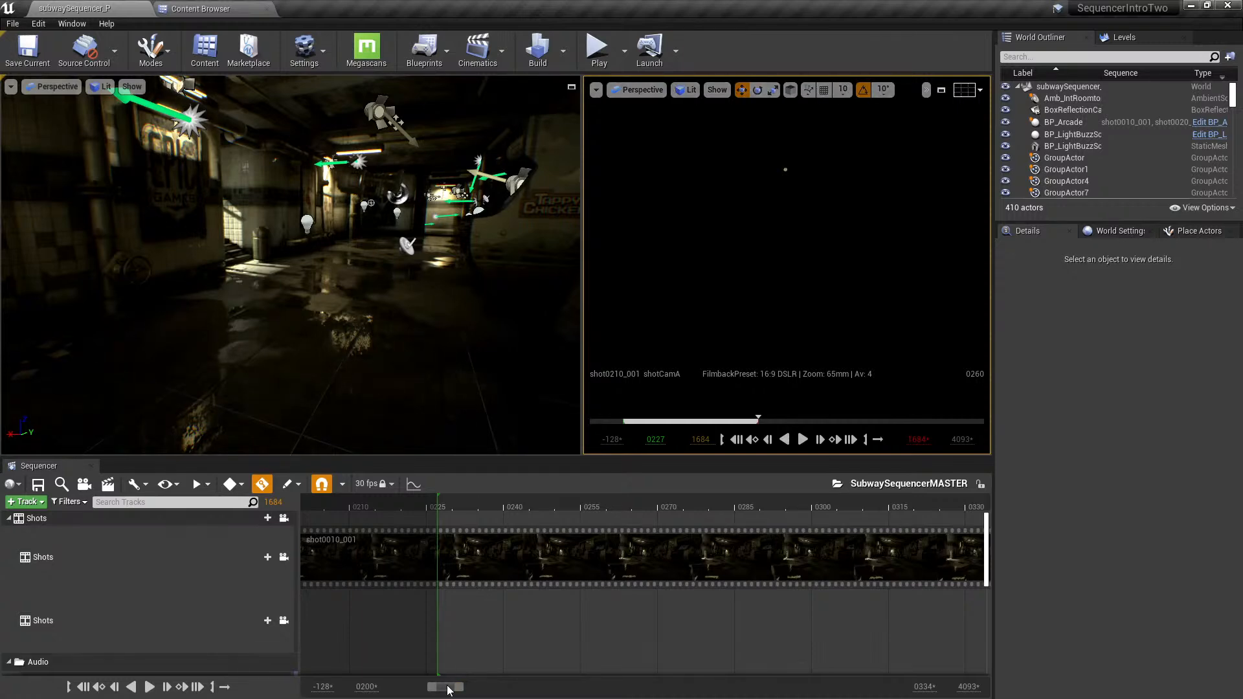
- Widen the cinematic viewport and move the playhead to frame 584 within shot0040_001
left_click_drag(449, 688, 493, 660)
scroll(555, 587, "down", 11, "ctrl")
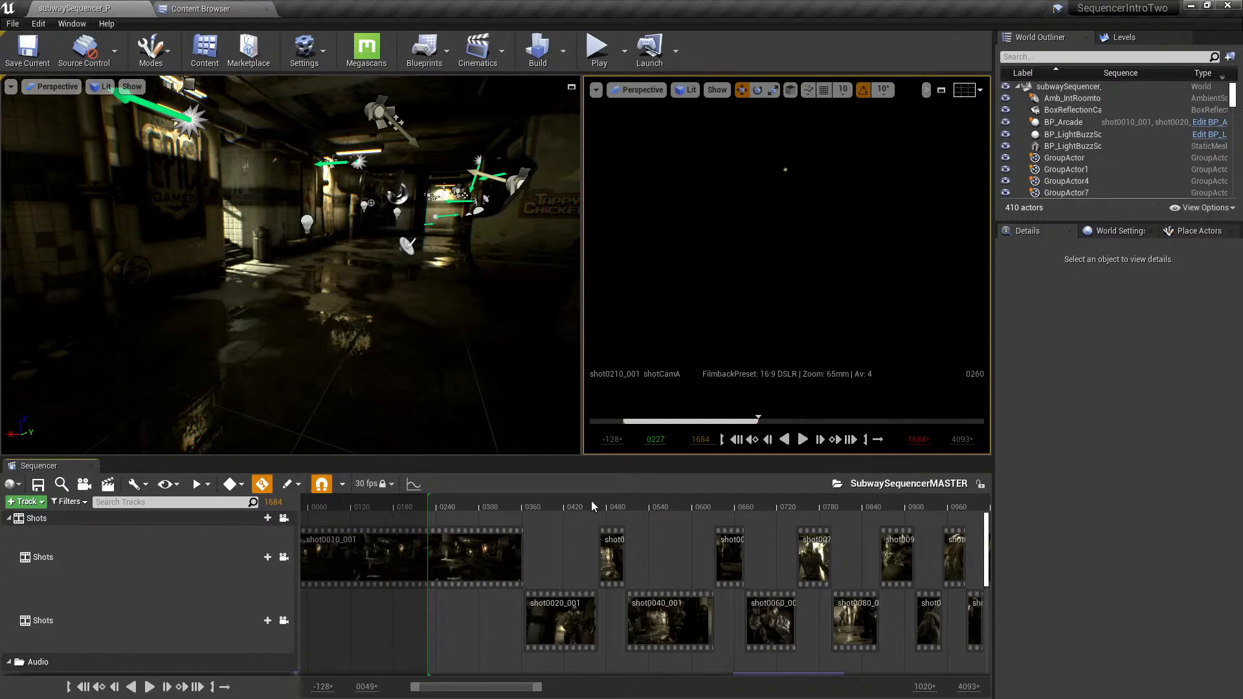
left_click_drag(592, 506, 619, 501)
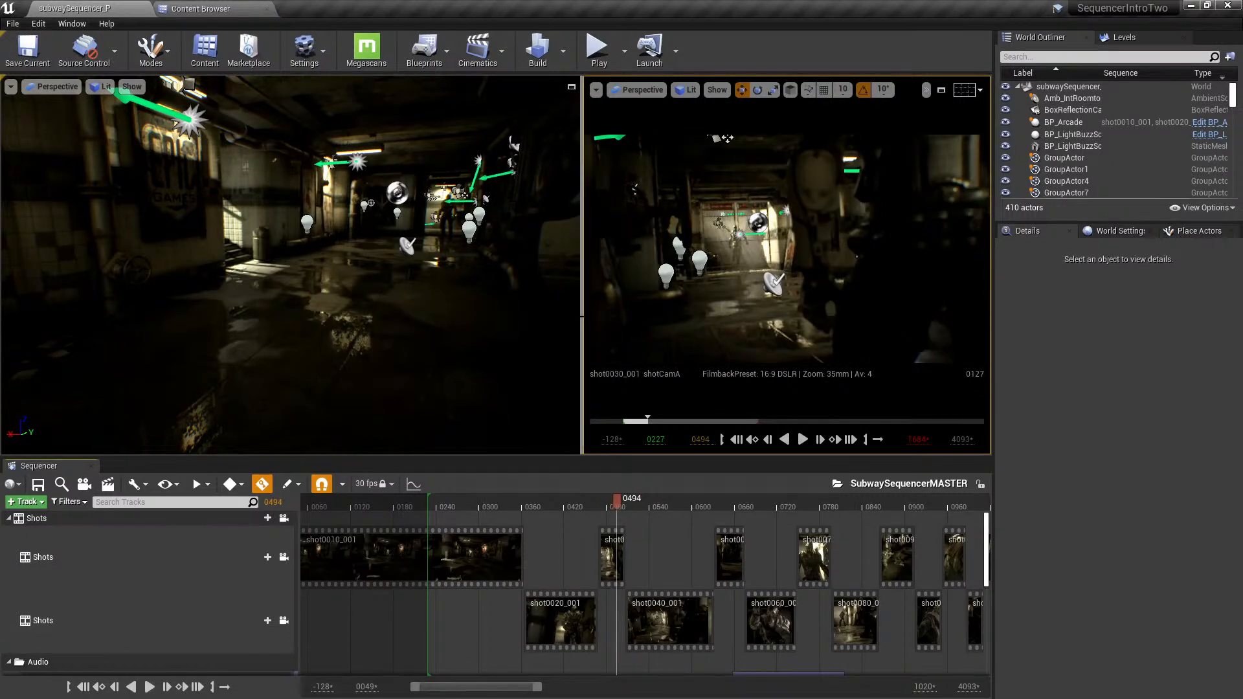
left_click_drag(582, 319, 412, 319)
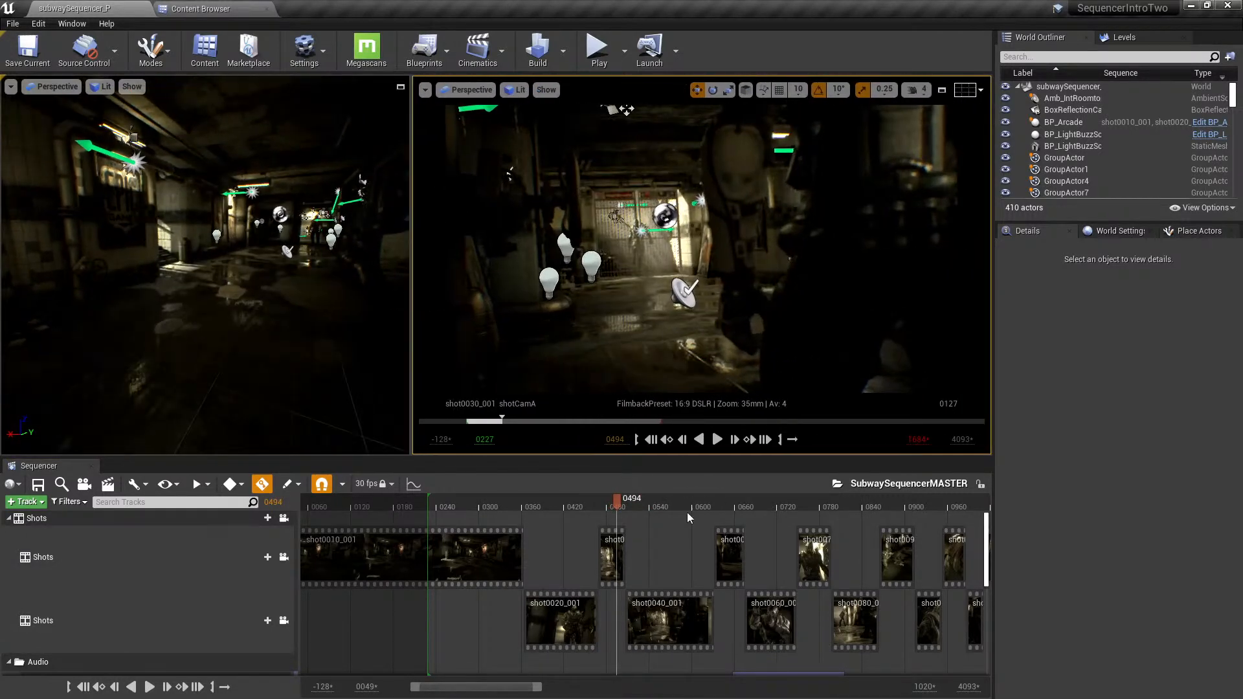
left_click_drag(621, 509, 680, 541)
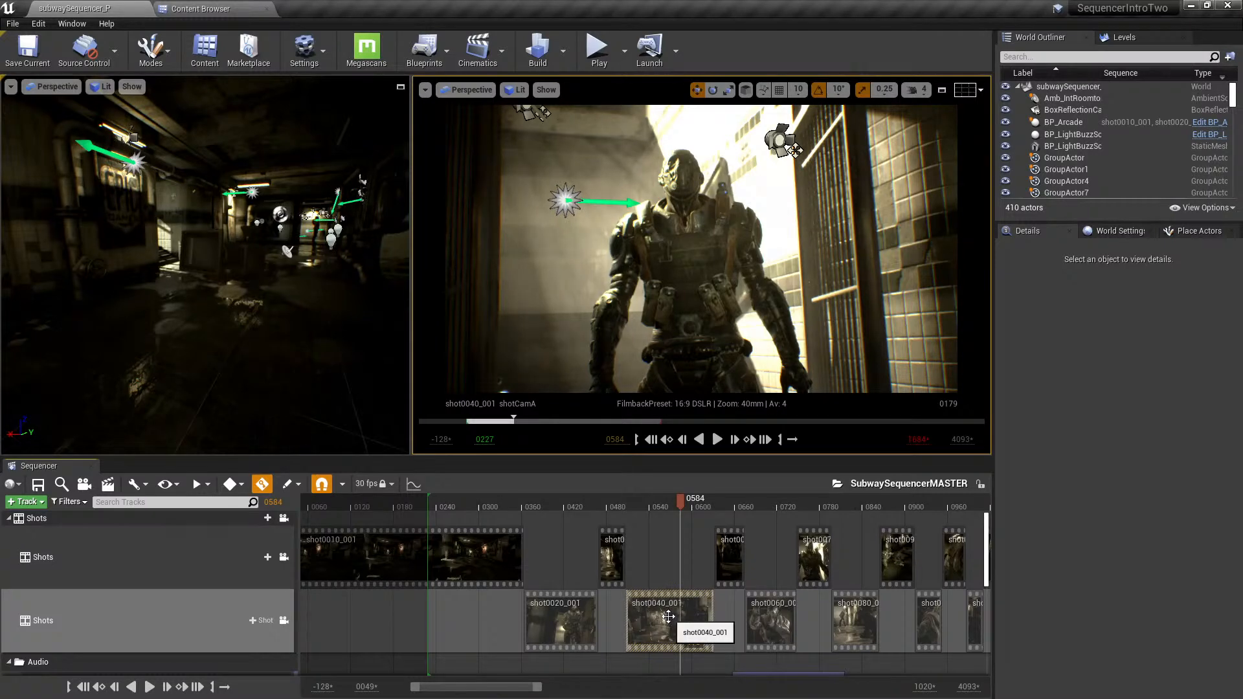
- Create a new take of shot0040_001, saved as shot0040_02 in the shot0040 folder
right_click(668, 616)
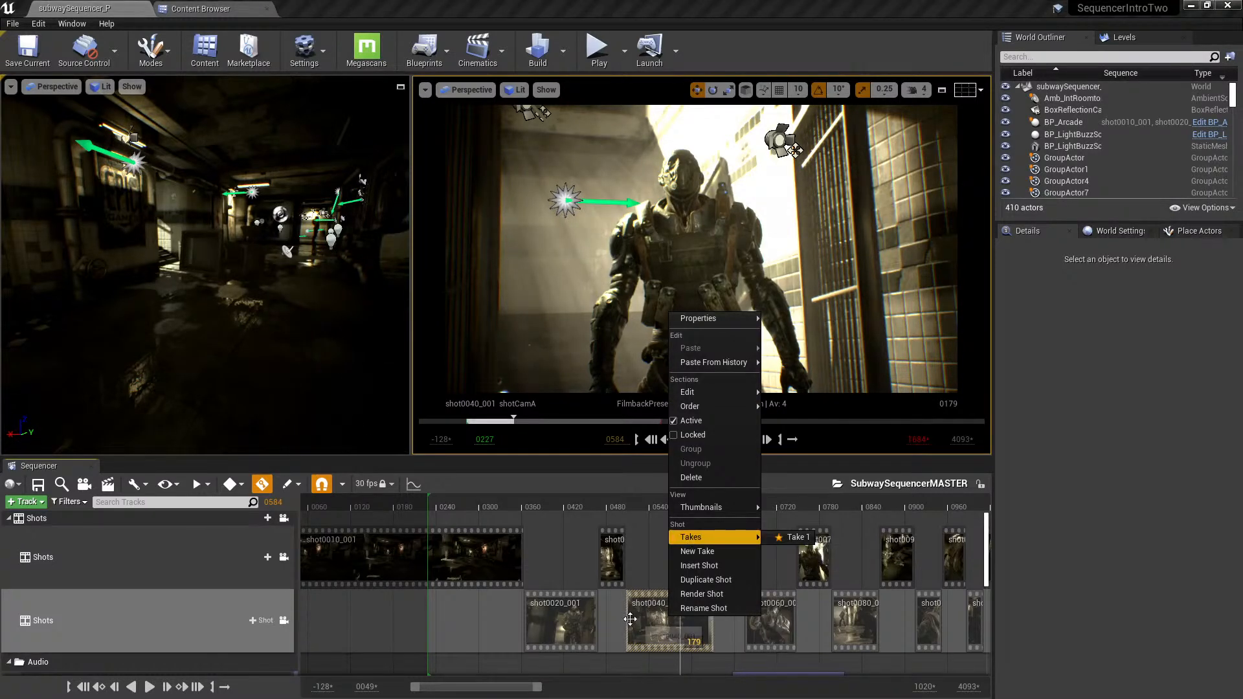
left_click(641, 615)
right_click(660, 622)
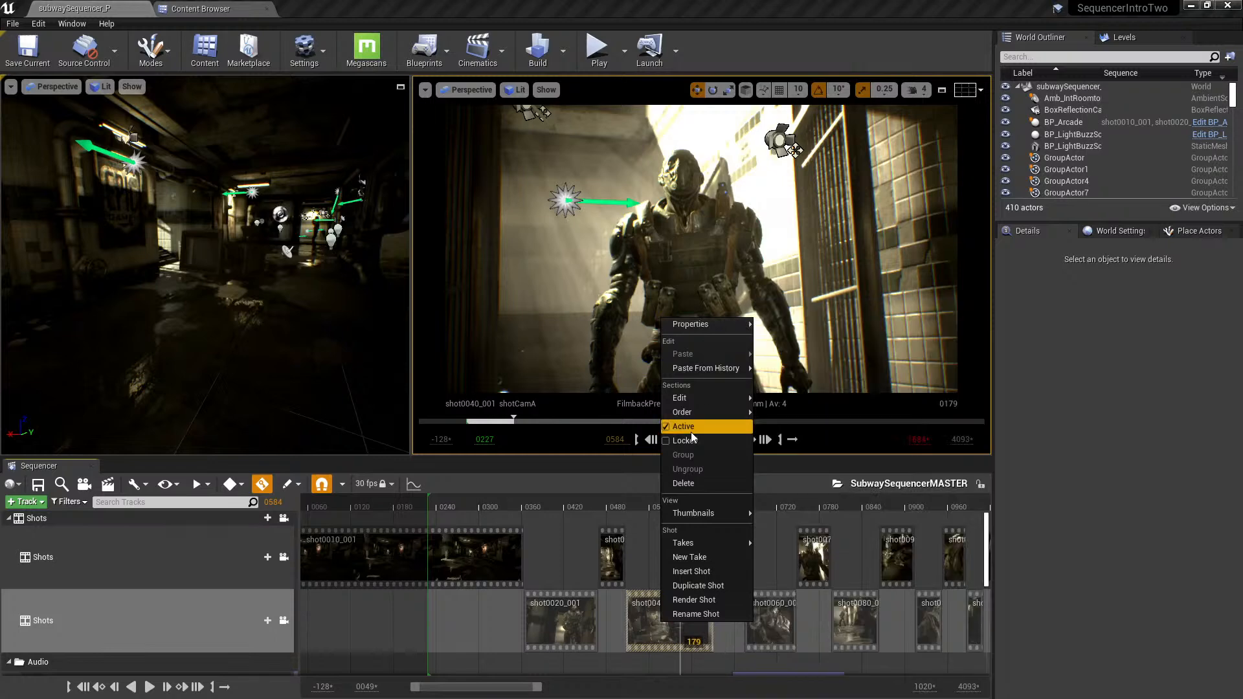
left_click(710, 560)
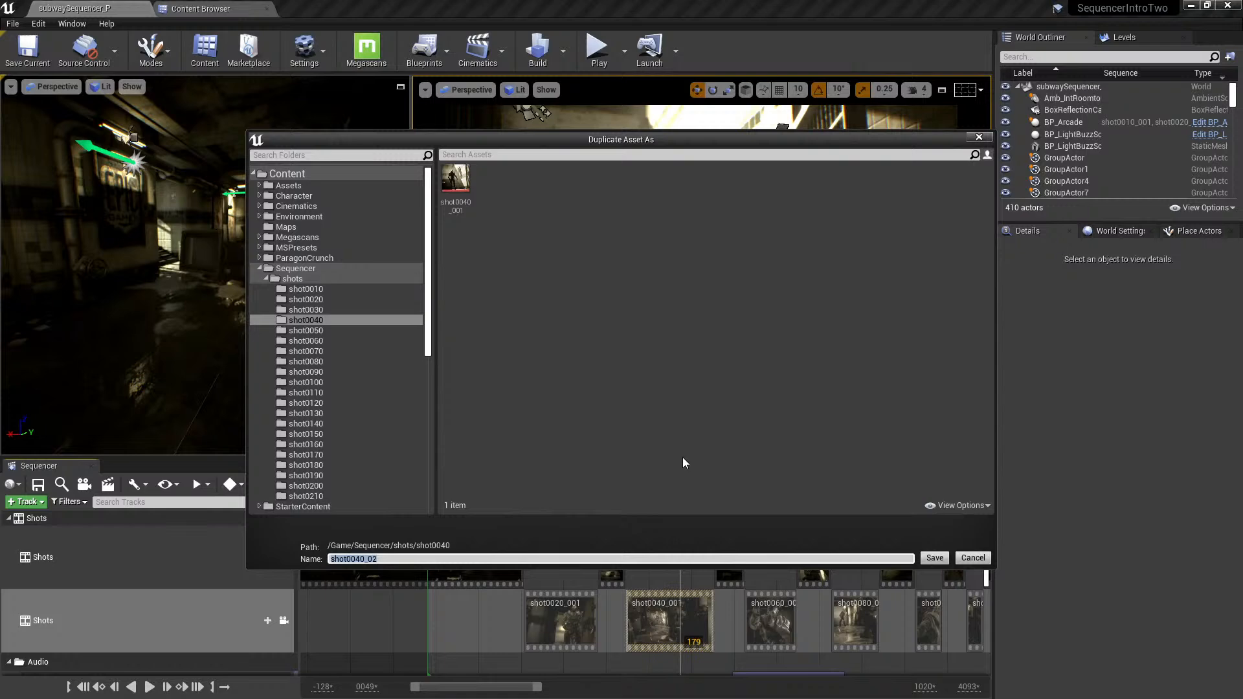
key("Return")
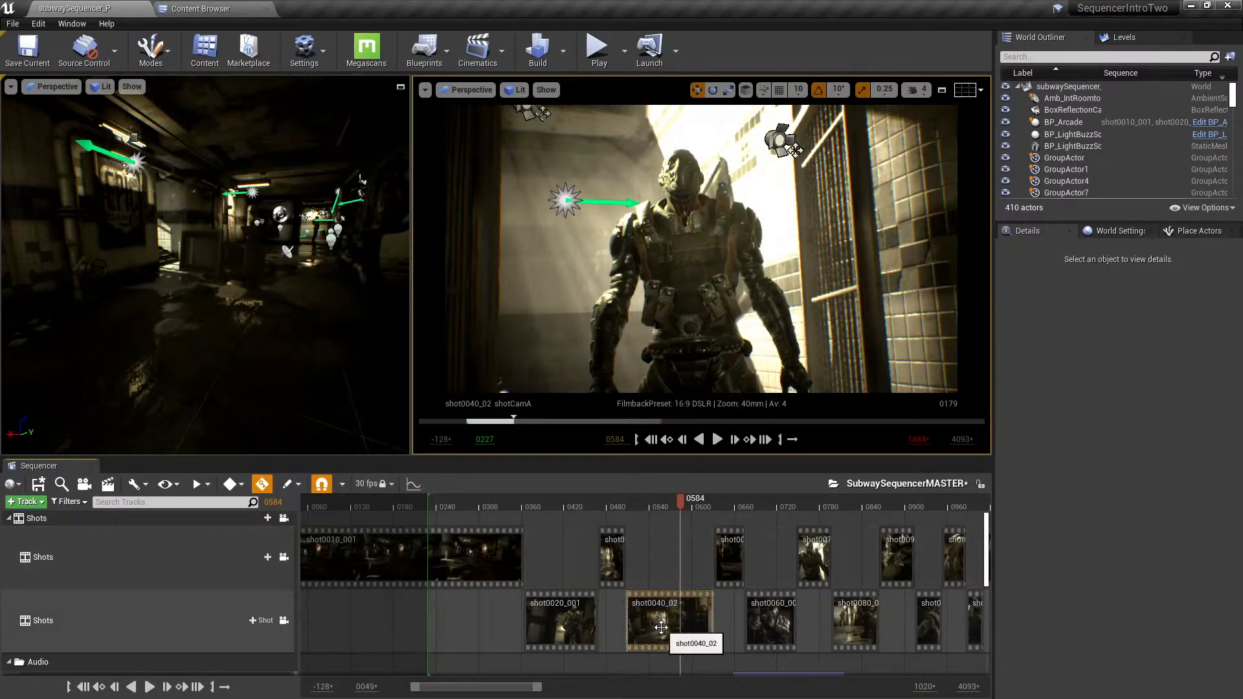
right_click(661, 619)
left_click(640, 635)
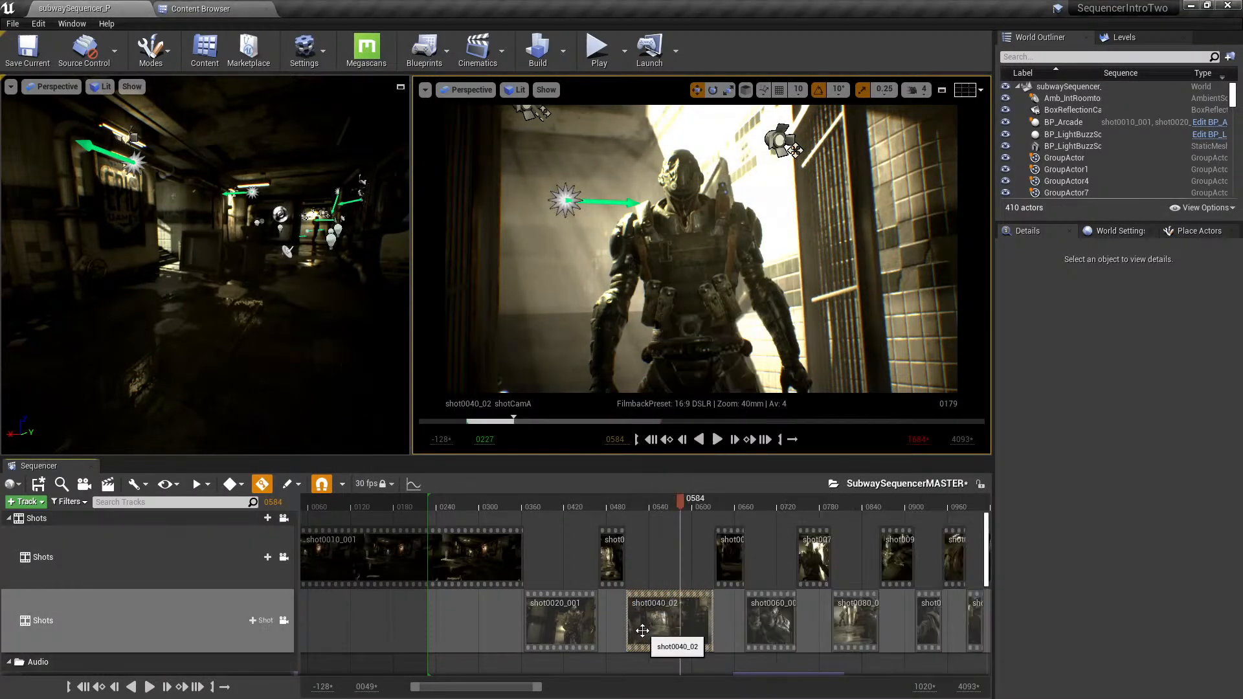
- Open the shot0040_02 take and select shotCamA's Transform key at frame 152 in the CAMERA folder
double_click(641, 632)
left_click_drag(635, 498, 592, 503)
left_click(8, 578)
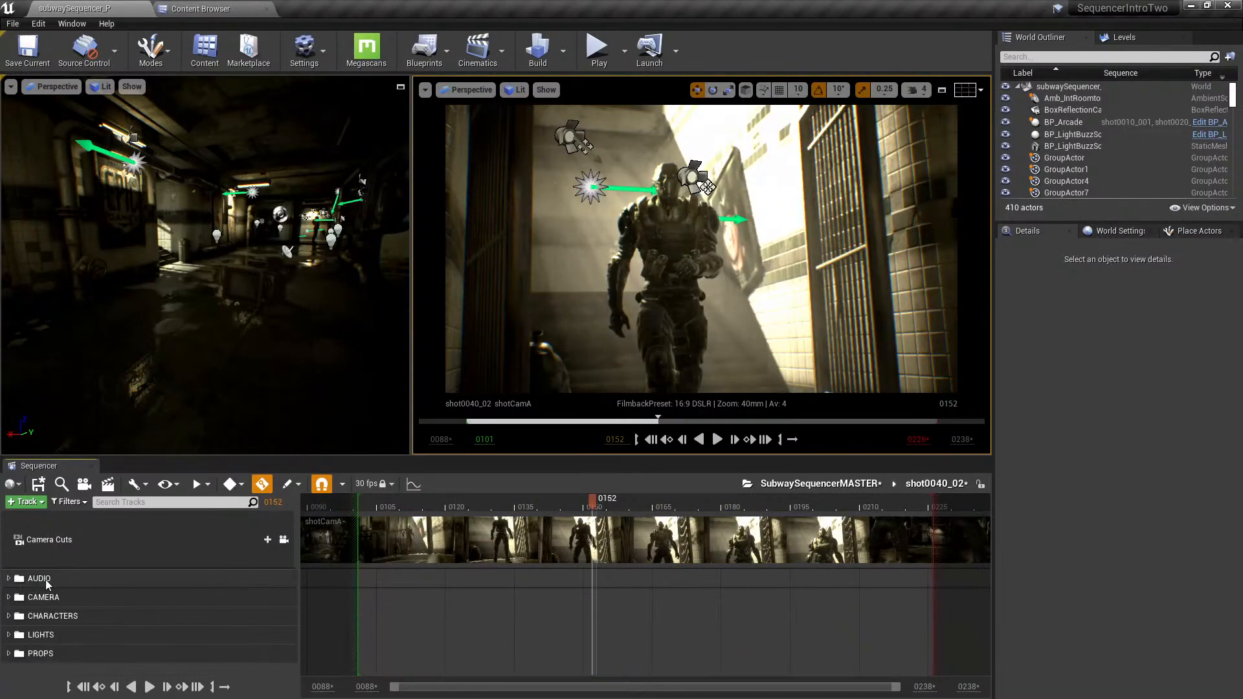
double_click(118, 597)
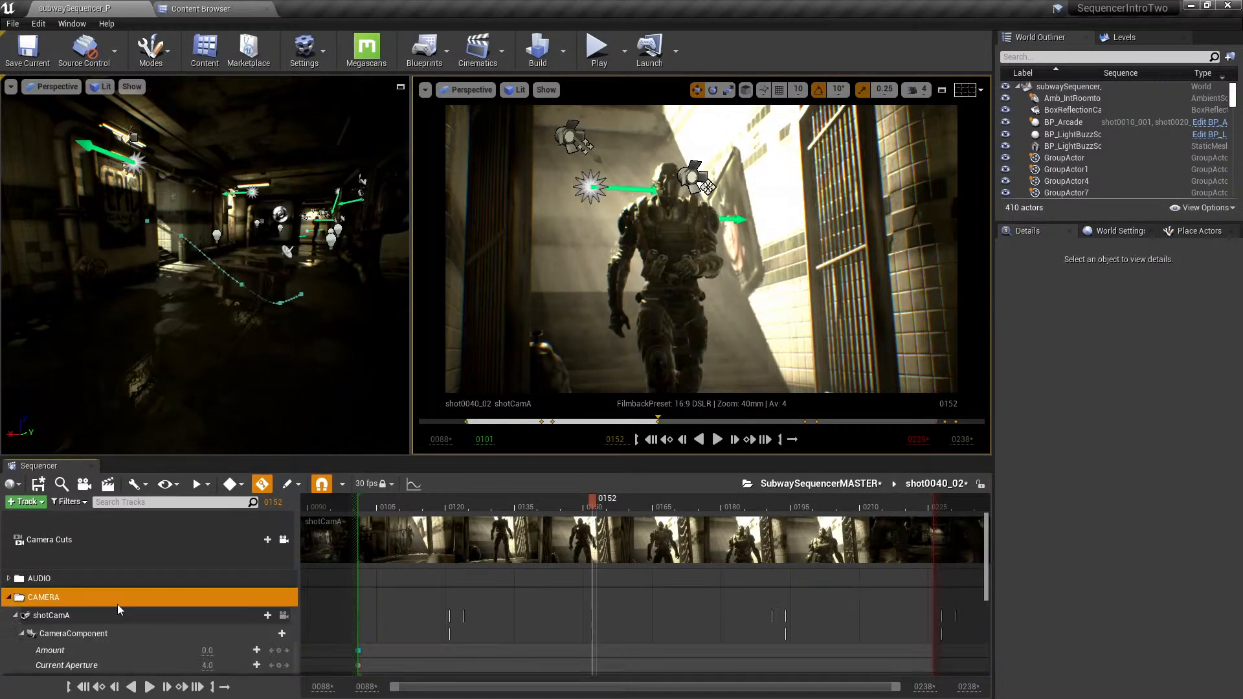
scroll(118, 604, "down", 1)
scroll(130, 611, "down", 1)
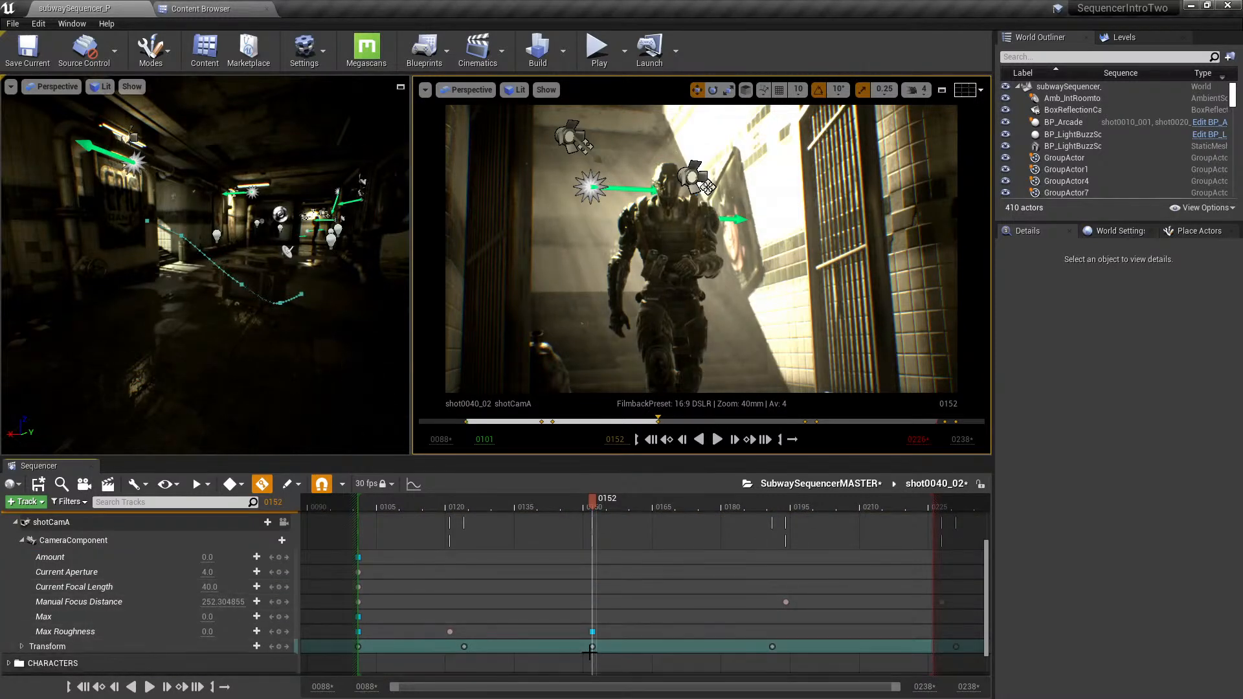
left_click(594, 647)
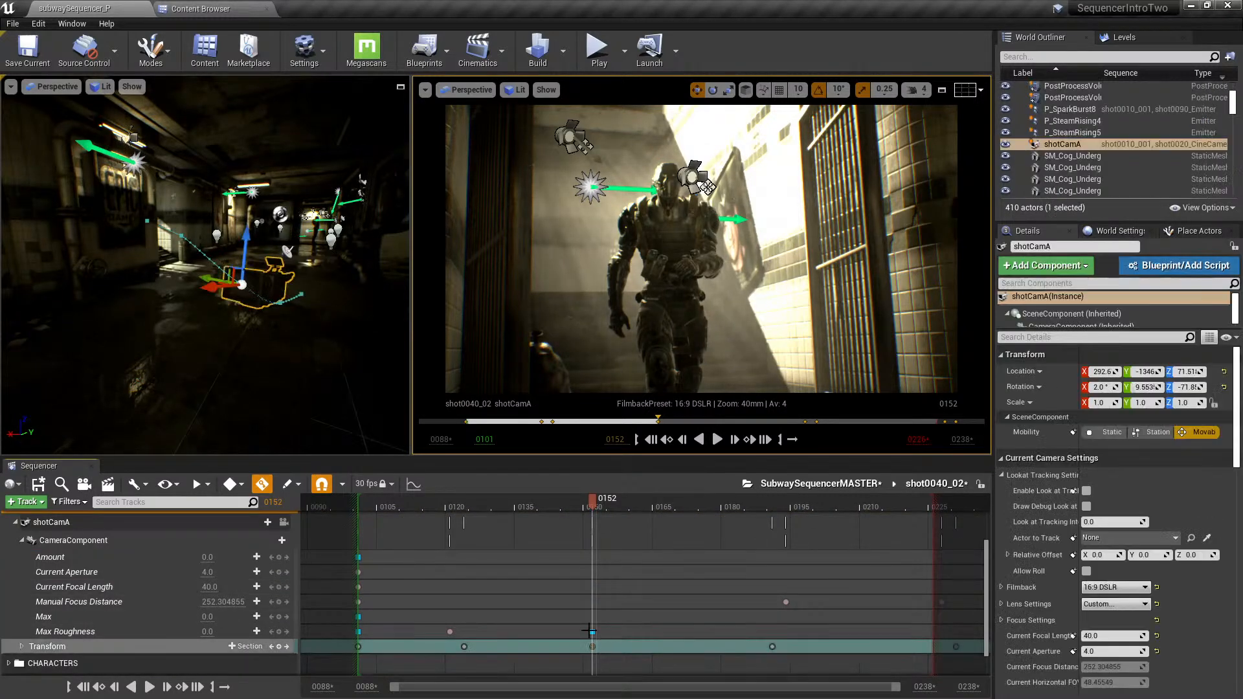
- Pilot shotCamA at frame 152 to a closer side angle on the character, and scrub back to frame 135 to check the move
left_click(284, 521)
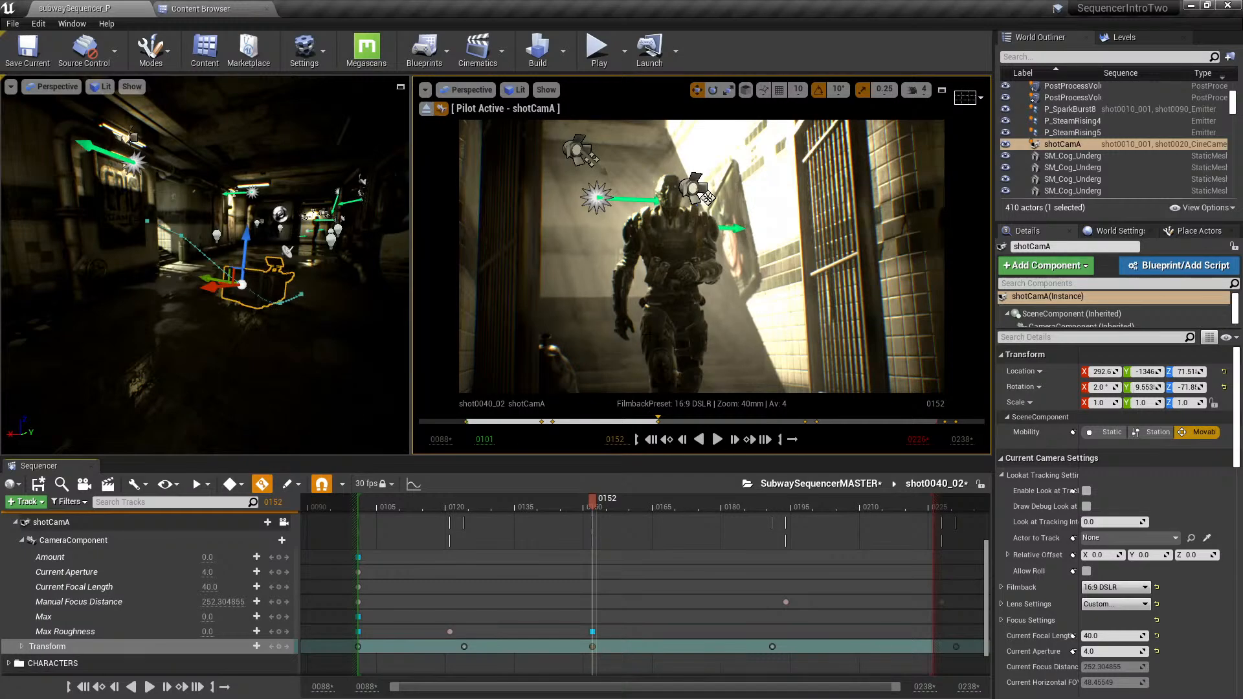
right_click_drag(679, 277, 550, 268)
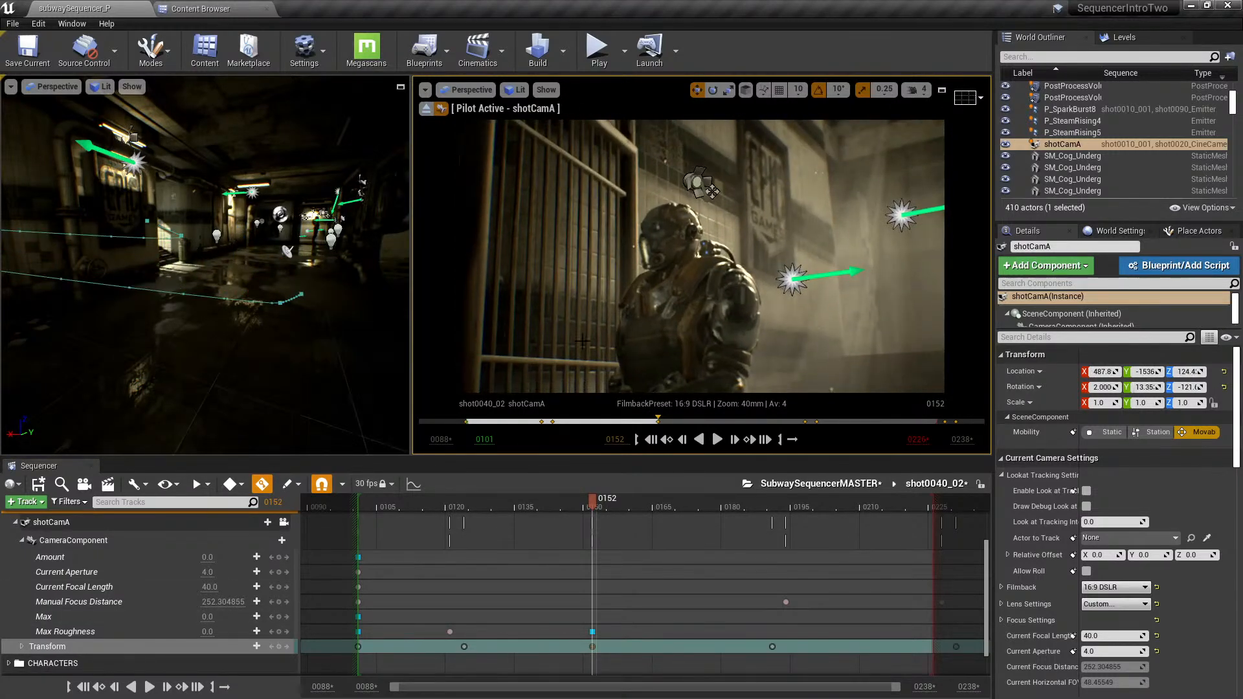
left_click_drag(596, 507, 538, 518)
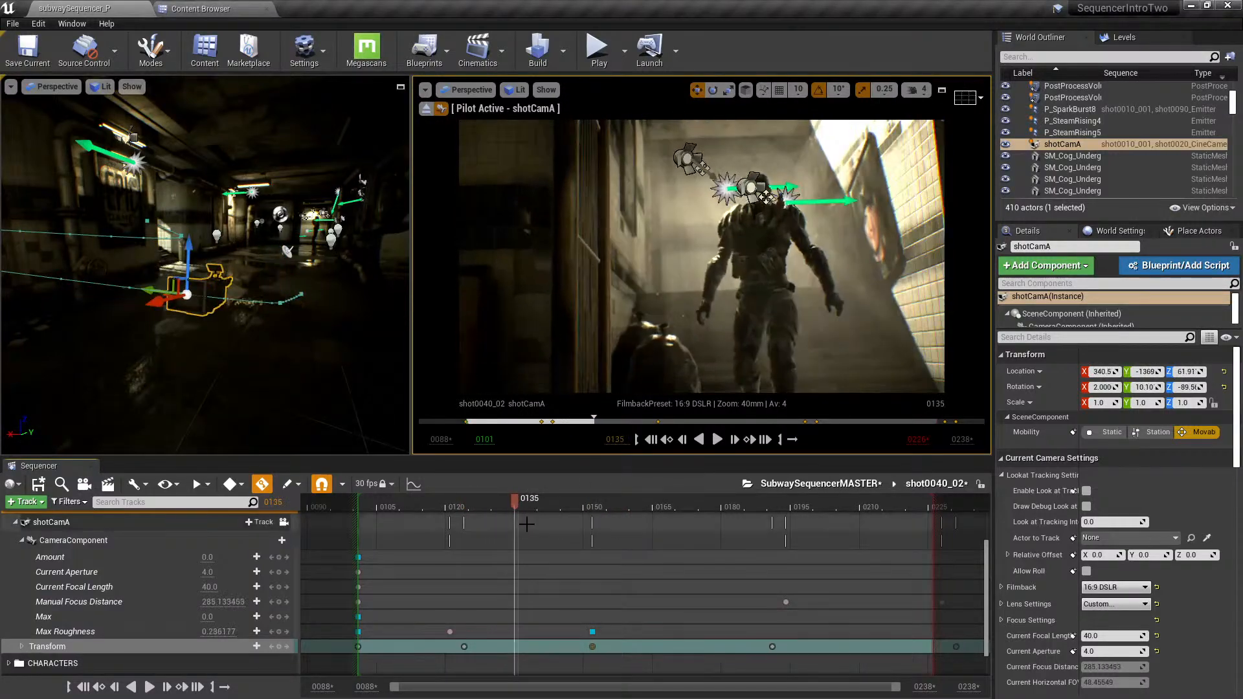
- Search the placeable actors for light and place a Point Light beside the character in the shotCamA view
left_click(1199, 231)
type("camera")
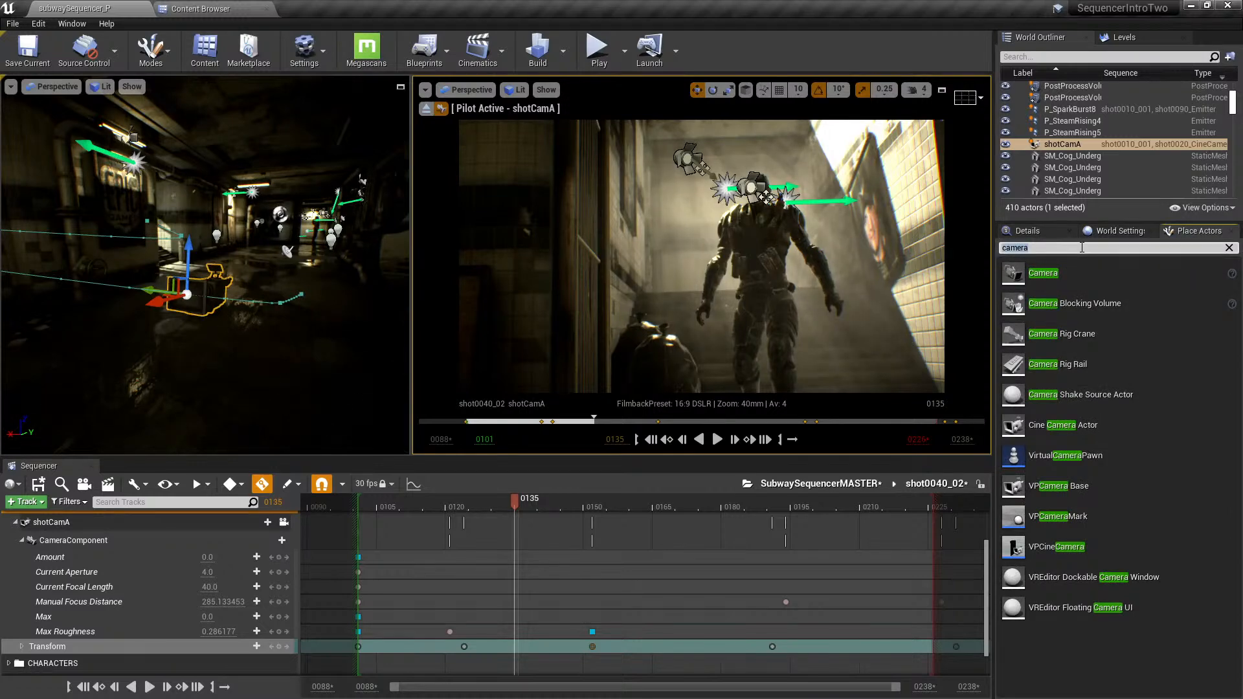
key("BackSpace")
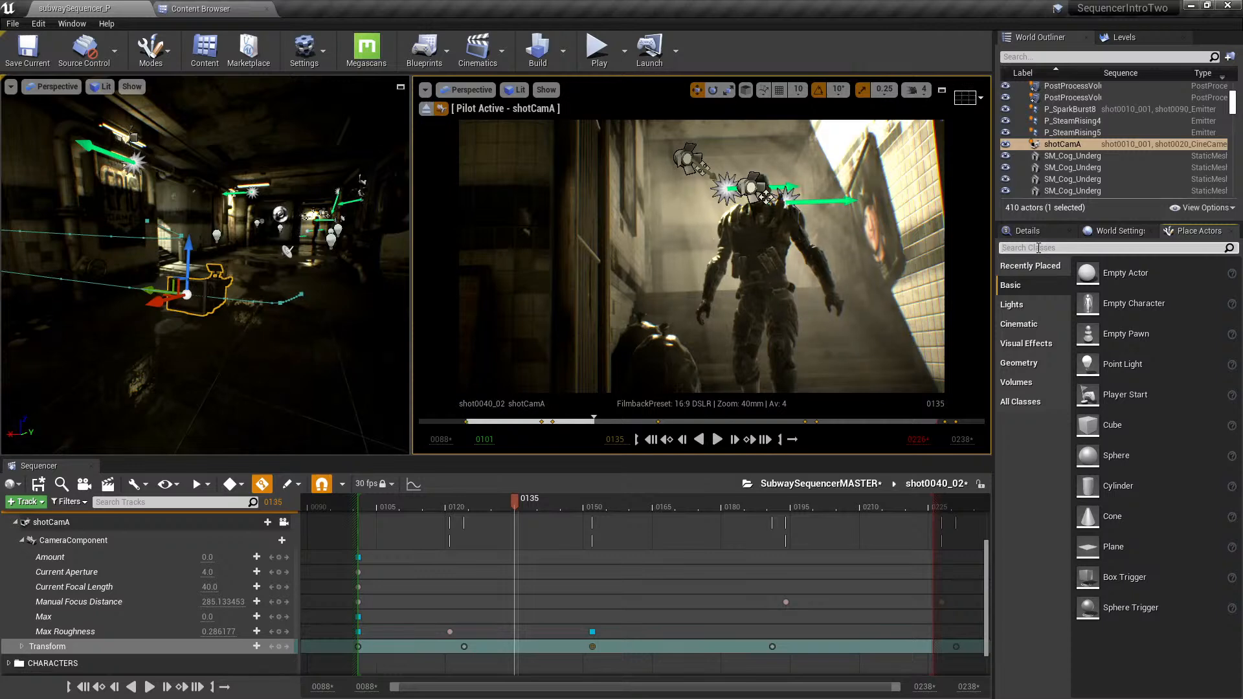
type("light")
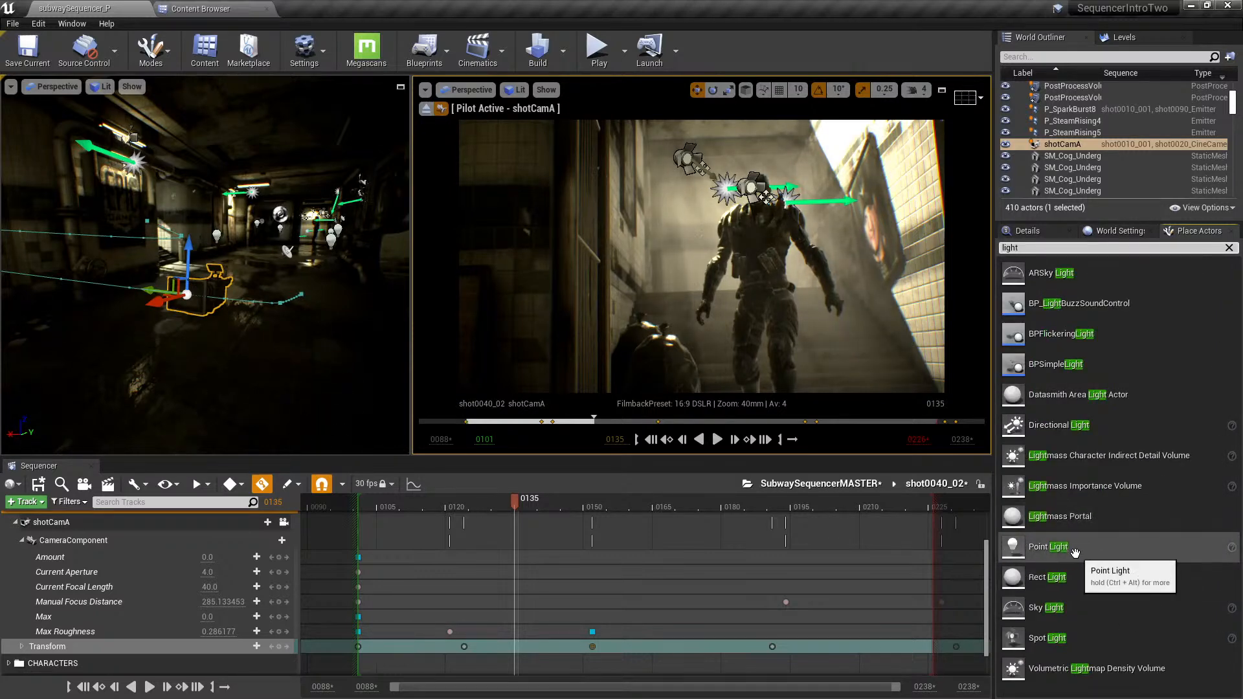
left_click_drag(1068, 548, 708, 253)
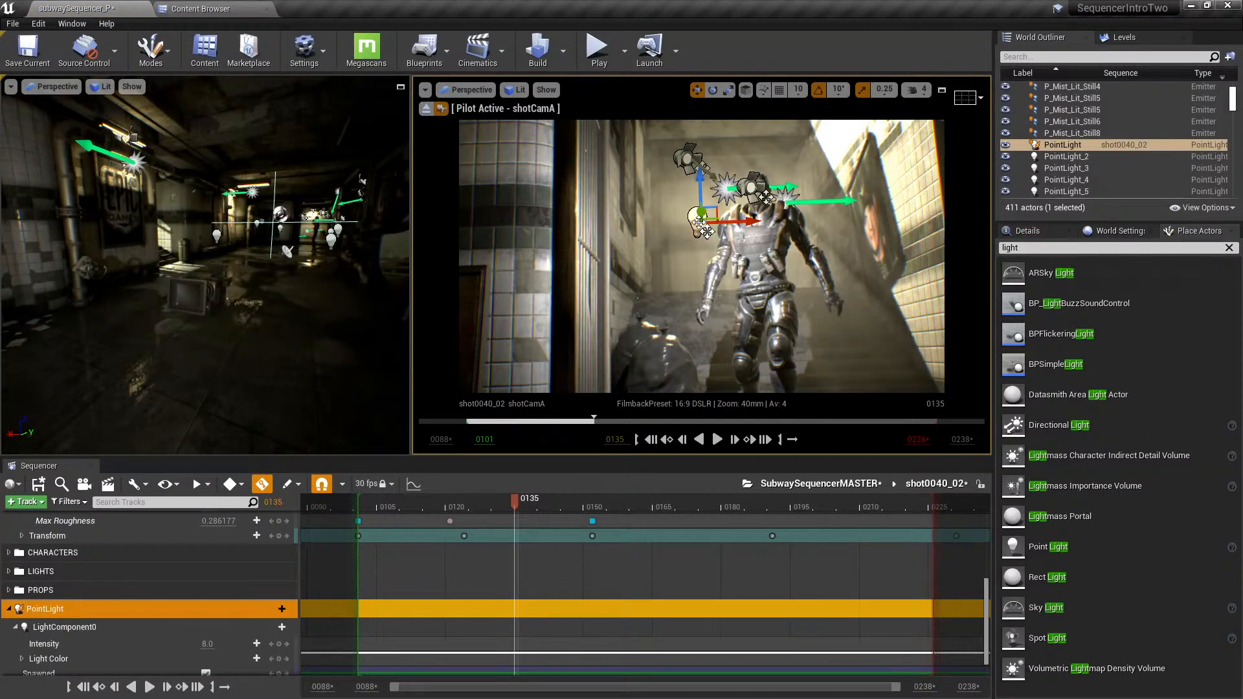
- Raise the Point Light above and beside the character at frame 135 and reduce its intensity to about 6.2 cd
left_click_drag(701, 214, 706, 139)
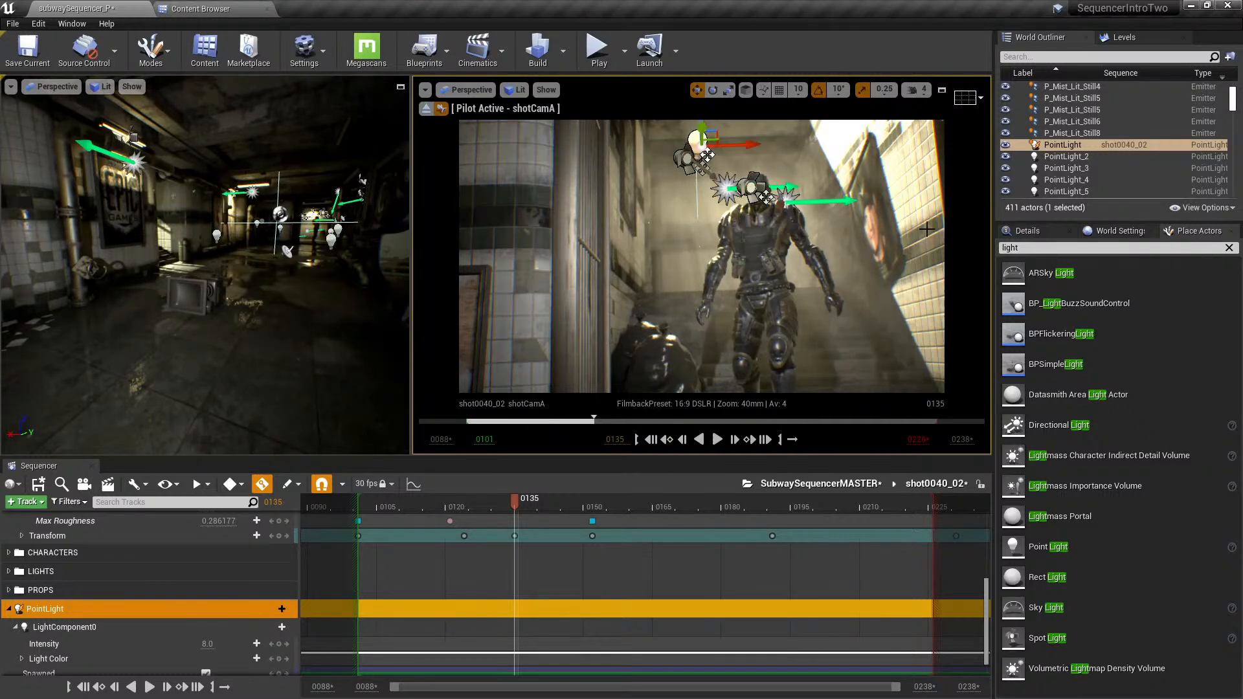
left_click(1028, 230)
left_click_drag(1113, 461, 1086, 462)
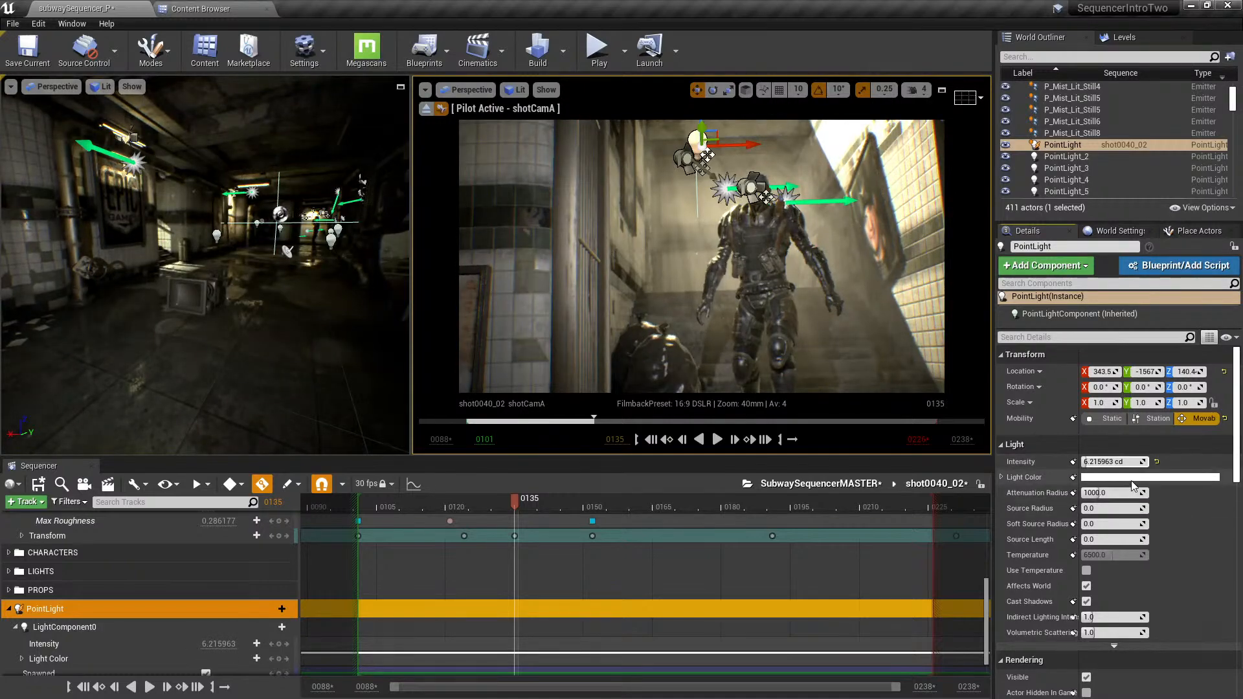
- Give the Point Light a warm cream colour with hue about 34, saturation about 0.44 and value 1.0
left_click(1131, 478)
left_click_drag(902, 476, 951, 481)
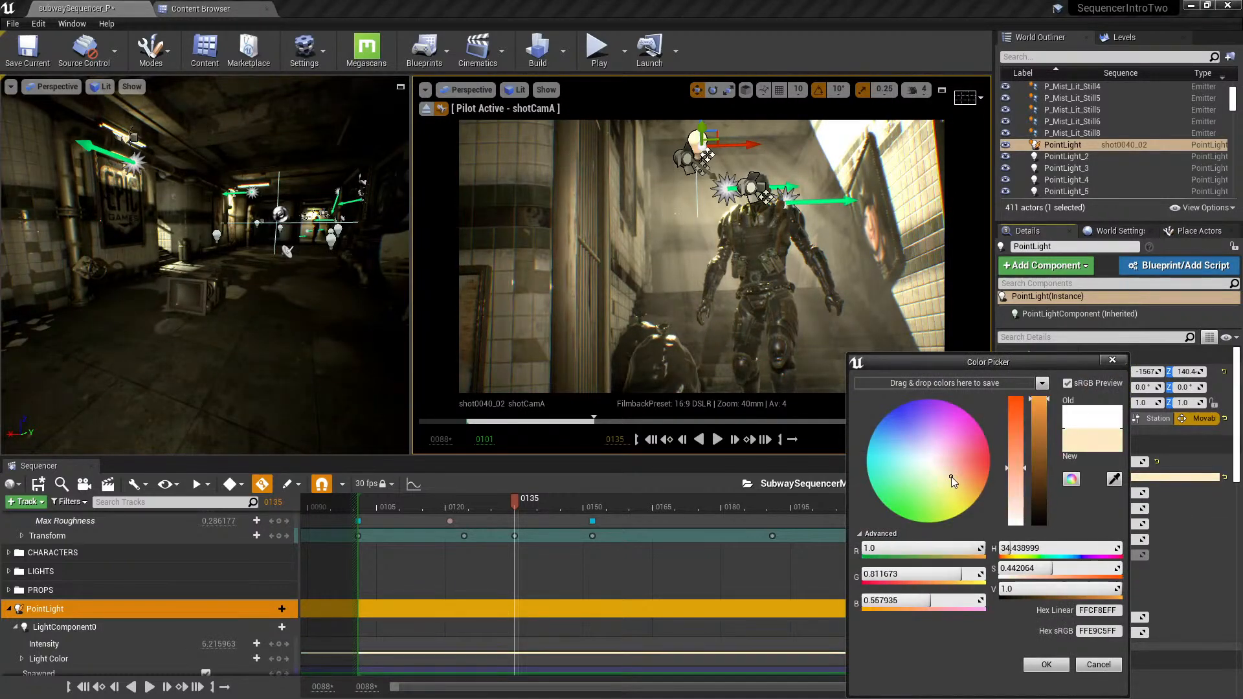
left_click(1039, 667)
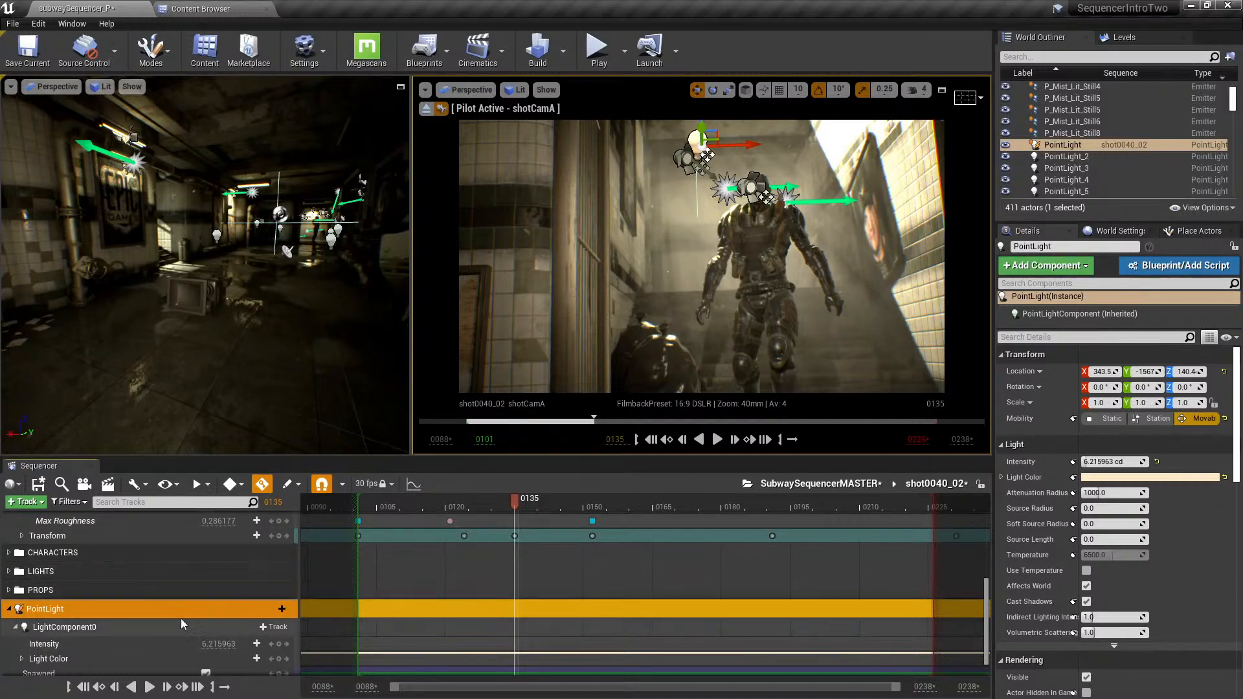
- View shot0040_02 through shotCamA at frame 190, move the Point Light nearer the character's shoulder, and check the lighting at frame 201
scroll(182, 616, "up", 5)
left_click(286, 556)
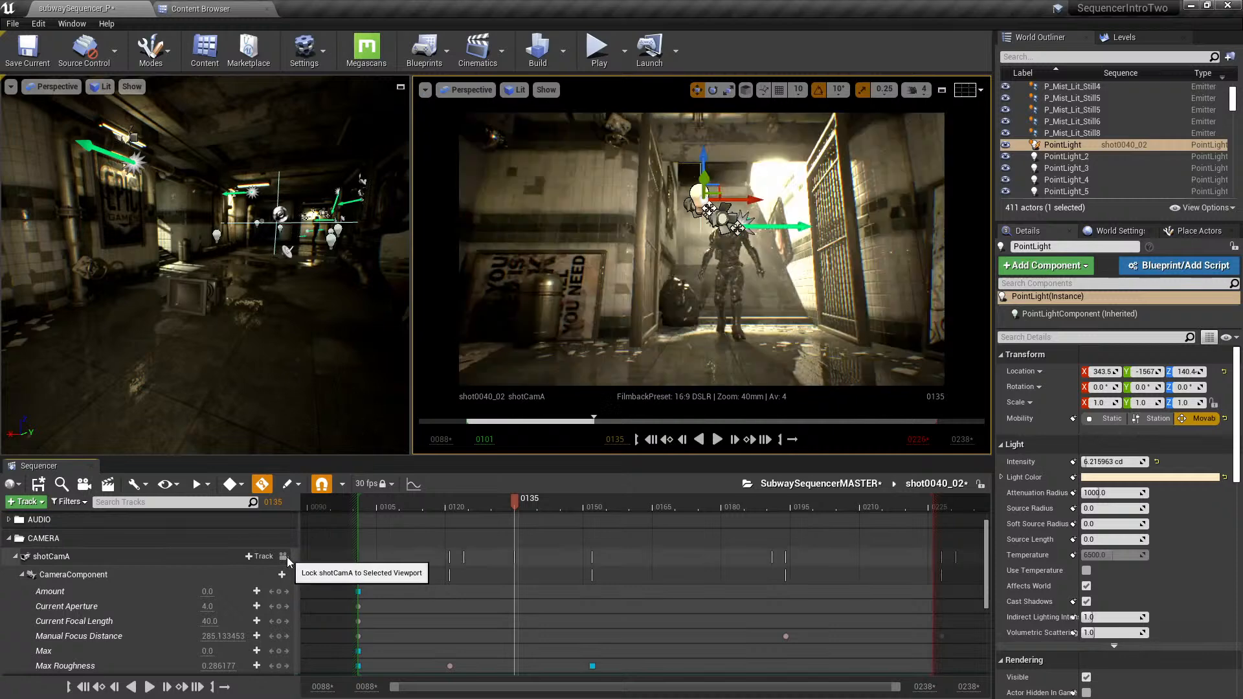
left_click(286, 557)
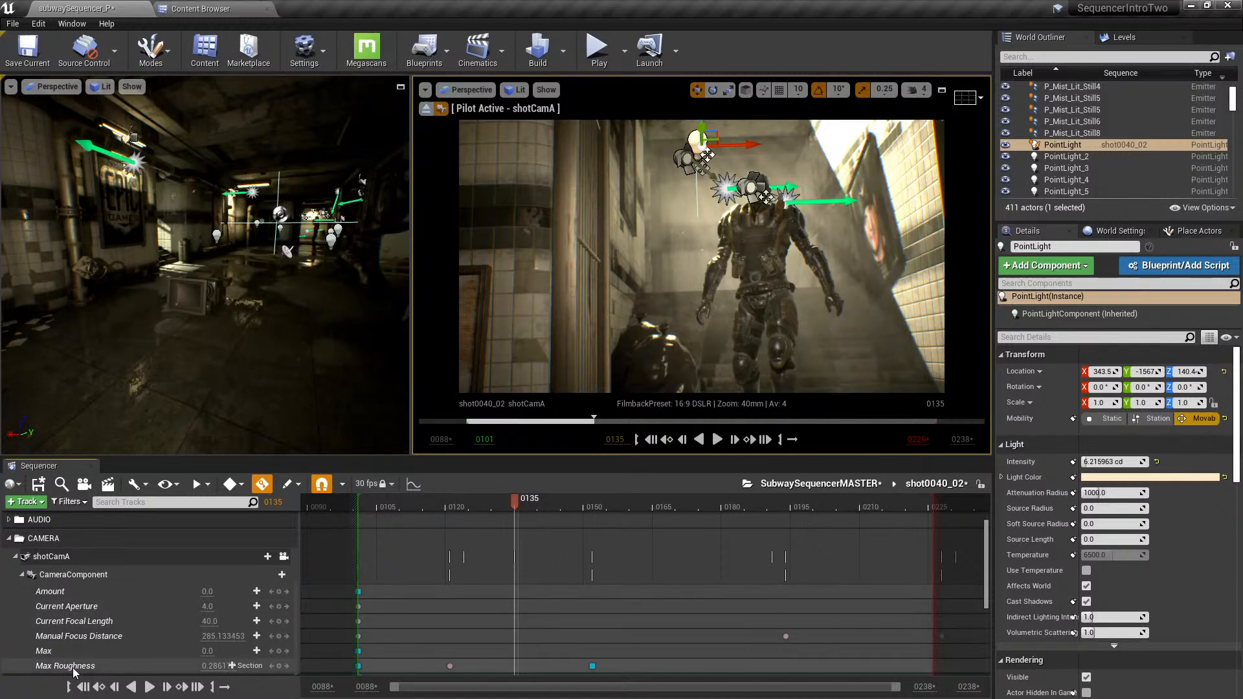
left_click_drag(546, 498, 767, 503)
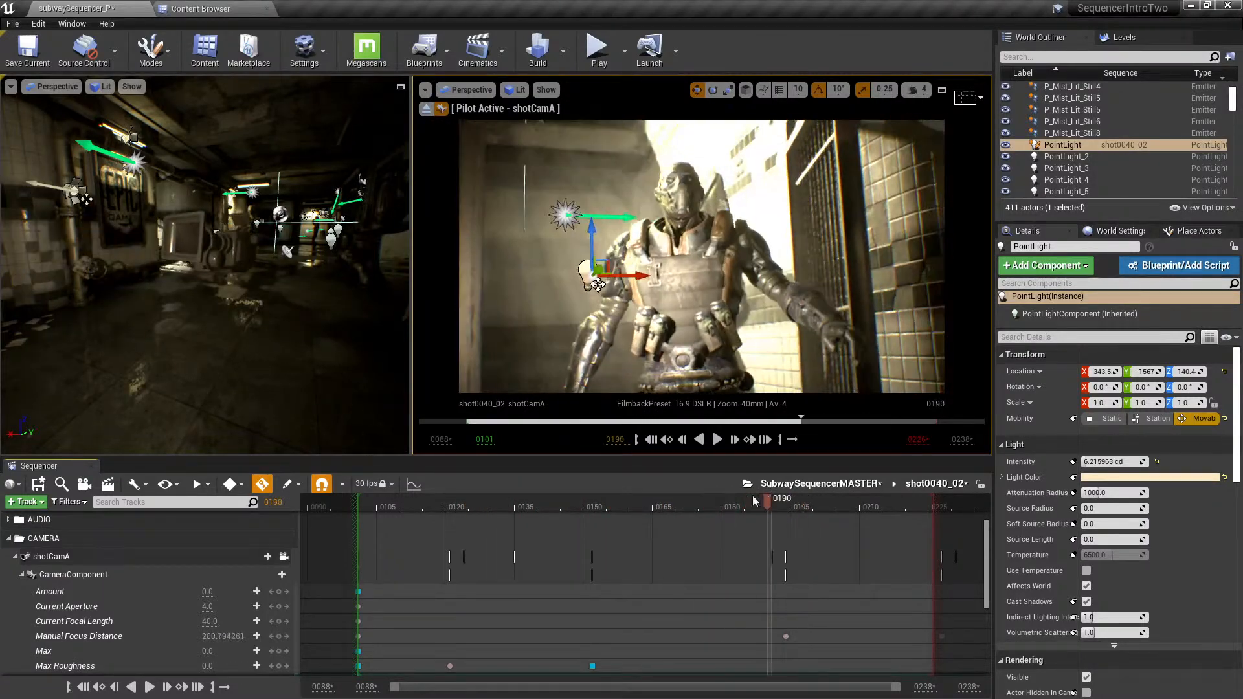
left_click_drag(602, 267, 676, 244)
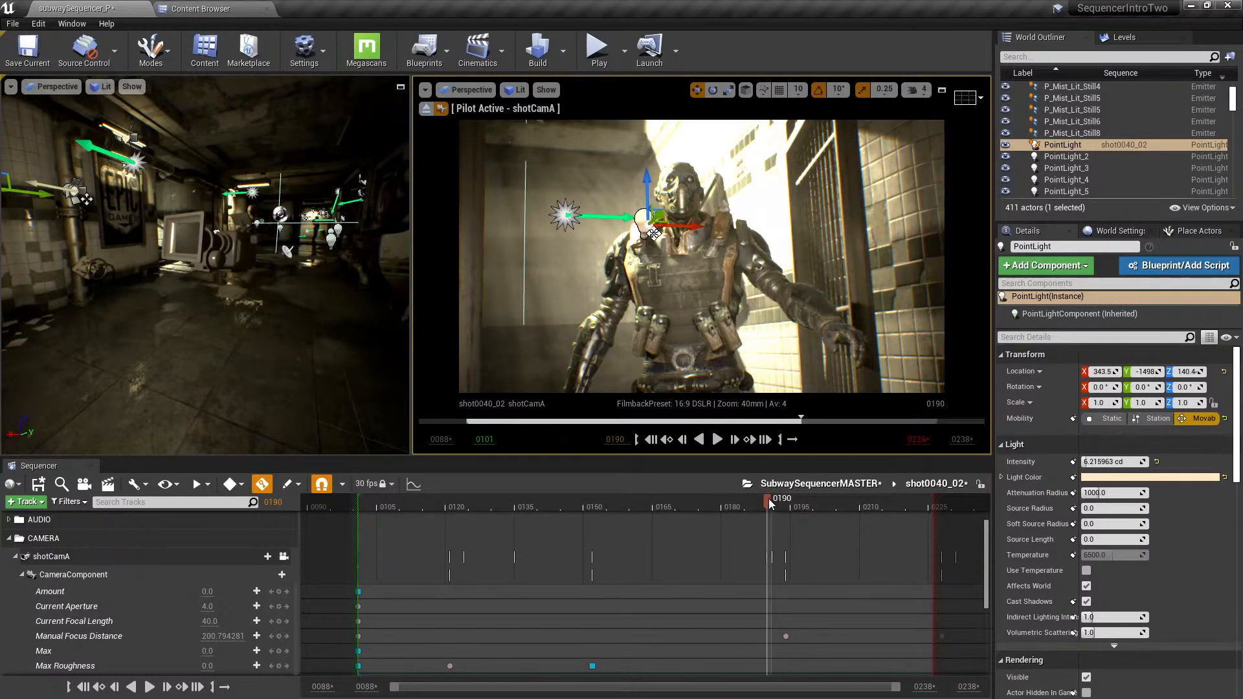
left_click_drag(767, 500, 820, 506)
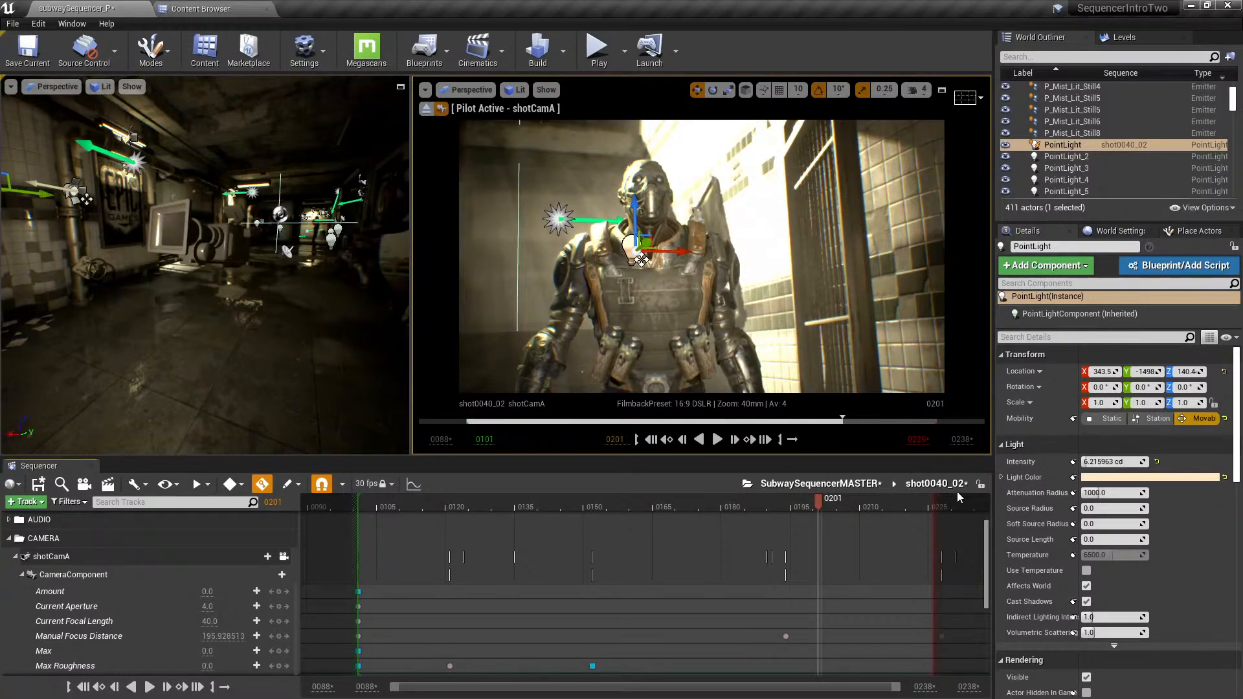
- Return to SubwaySequencerMASTER, scrub to frame 589, and lock the viewport to the Shots track's cameras
left_click(851, 485)
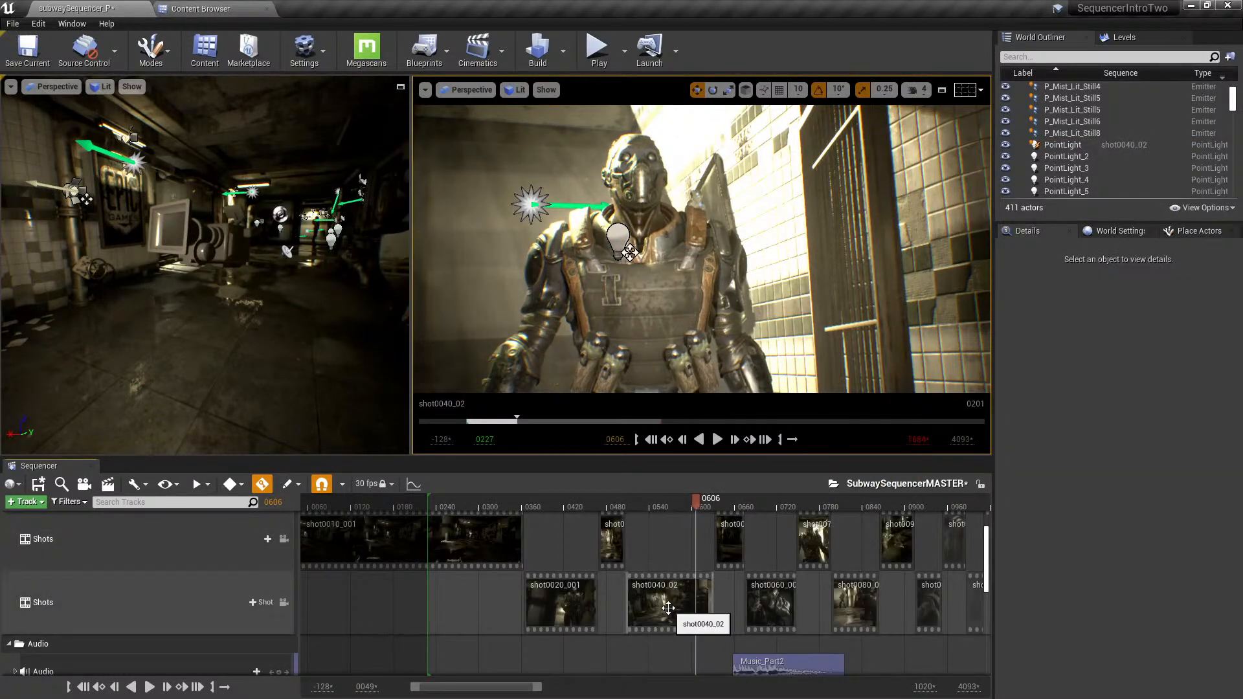
left_click_drag(692, 499, 684, 499)
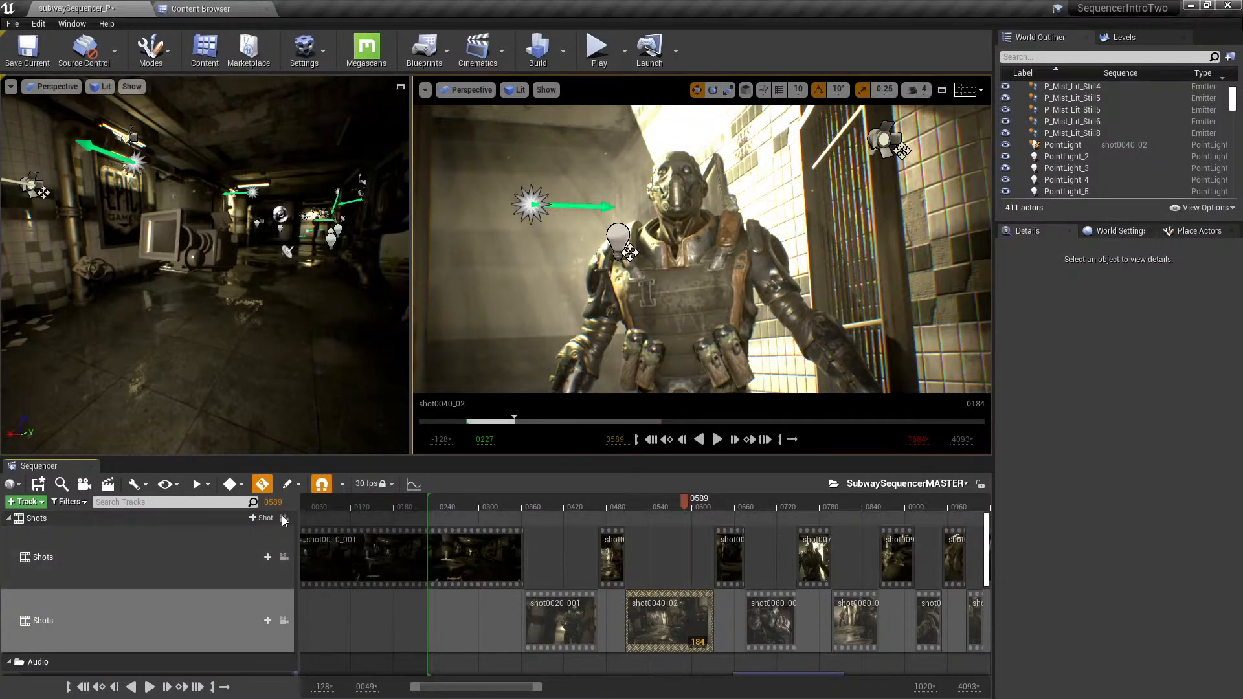
left_click(282, 516)
- Switch the shot0040 section to Take 1 and back to Take 2 to compare the takes at frame 589
right_click(664, 616)
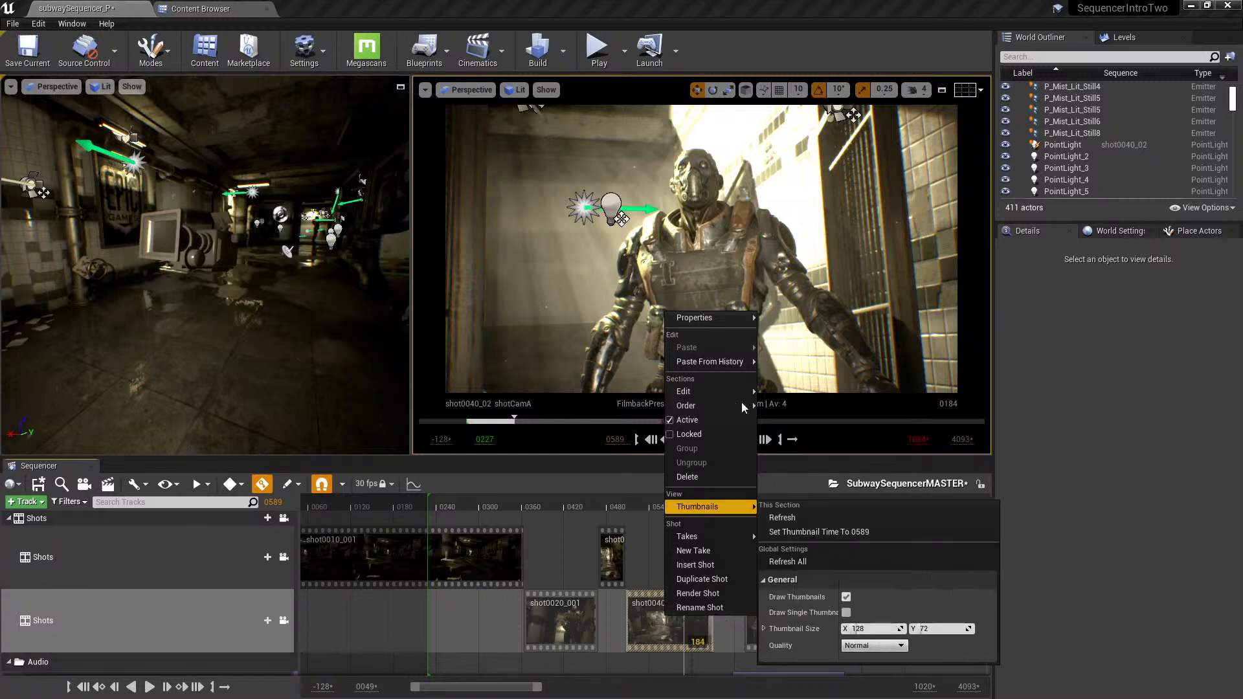
mouse_move(715, 536)
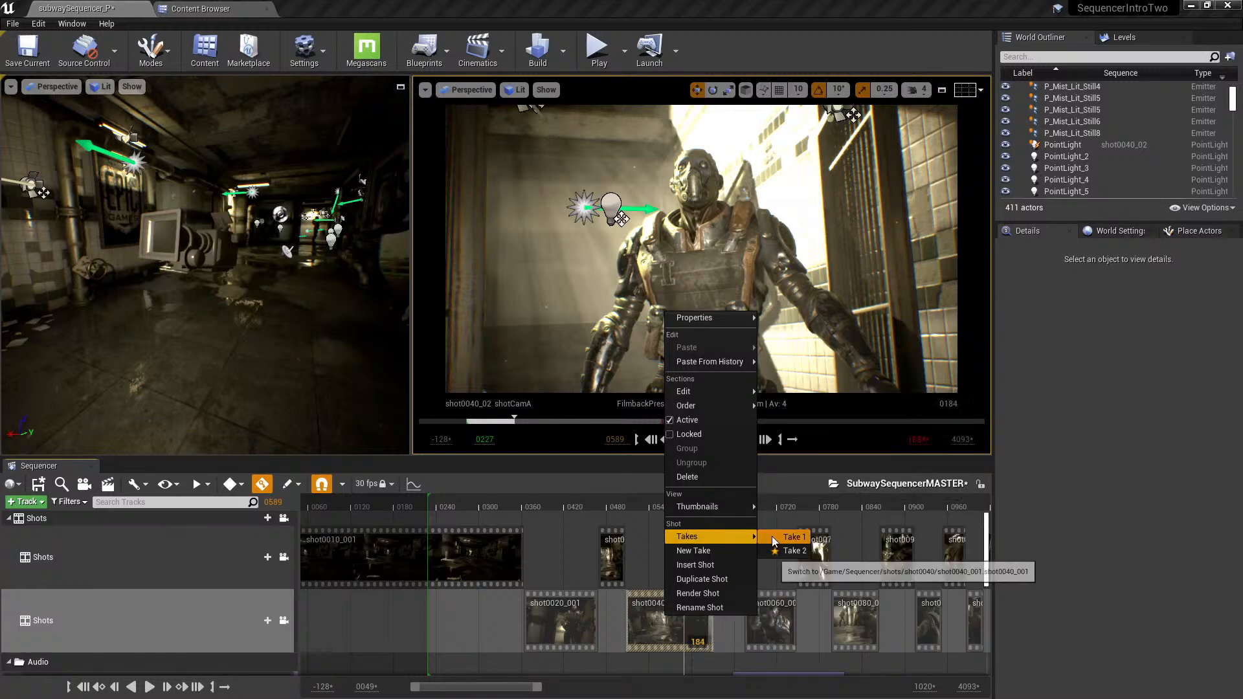
left_click(793, 550)
right_click(680, 610)
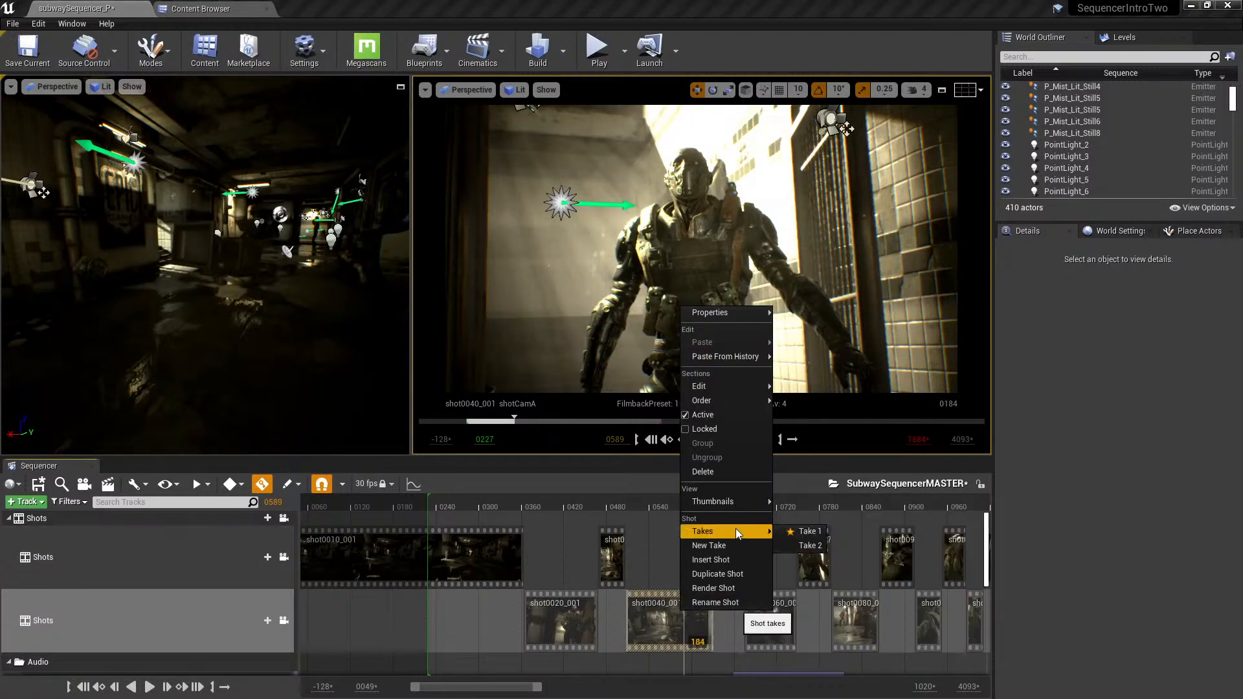
left_click(803, 545)
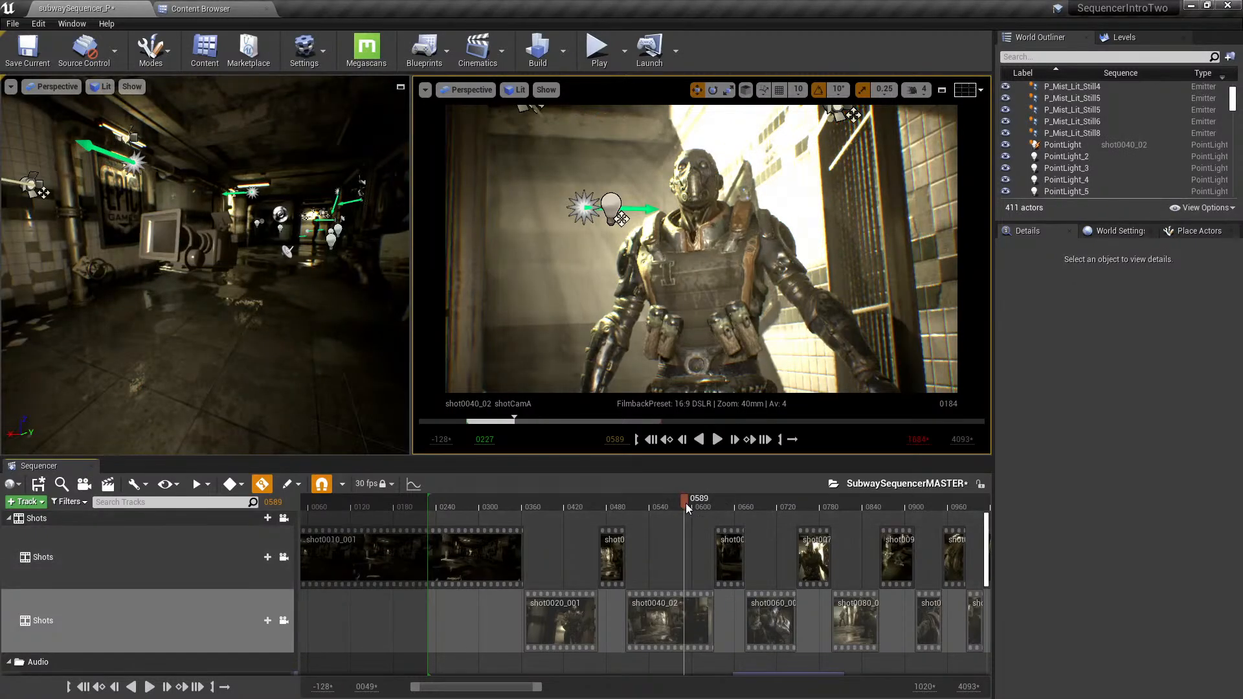
- Scrub the master sequence to frame 568 and switch the shot0040_02 section to Take 1
left_click_drag(685, 503, 669, 506)
right_click(665, 644)
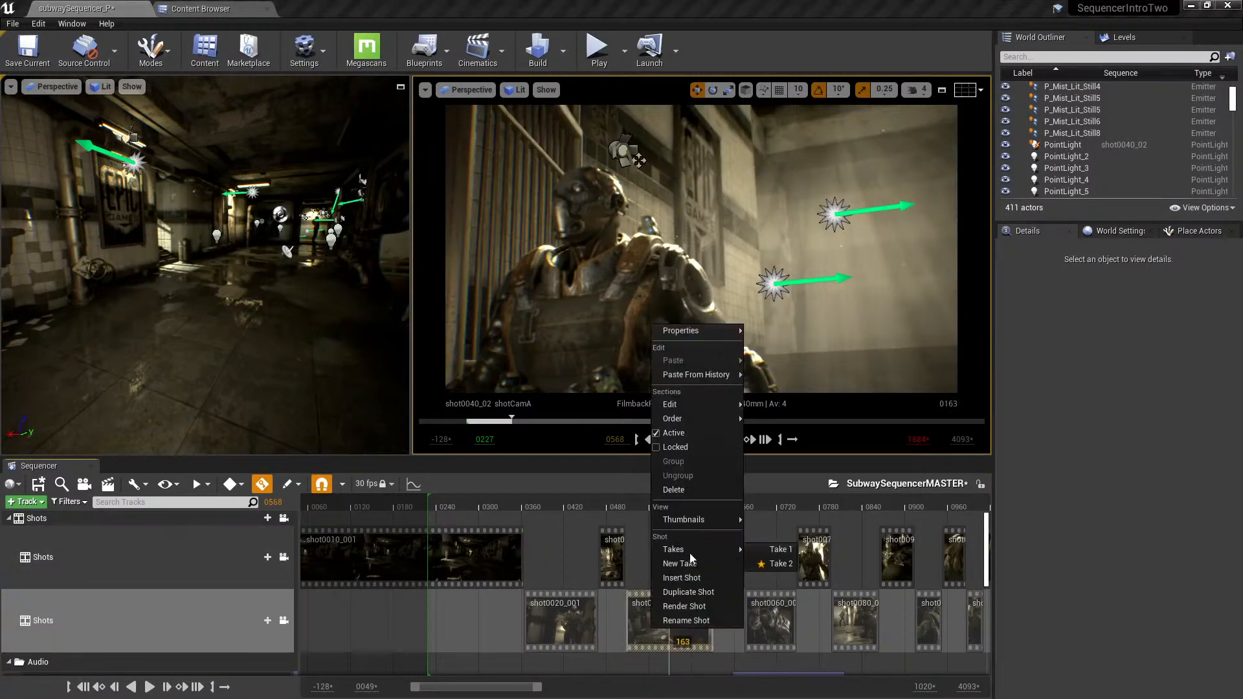
mouse_move(712, 553)
left_click(758, 549)
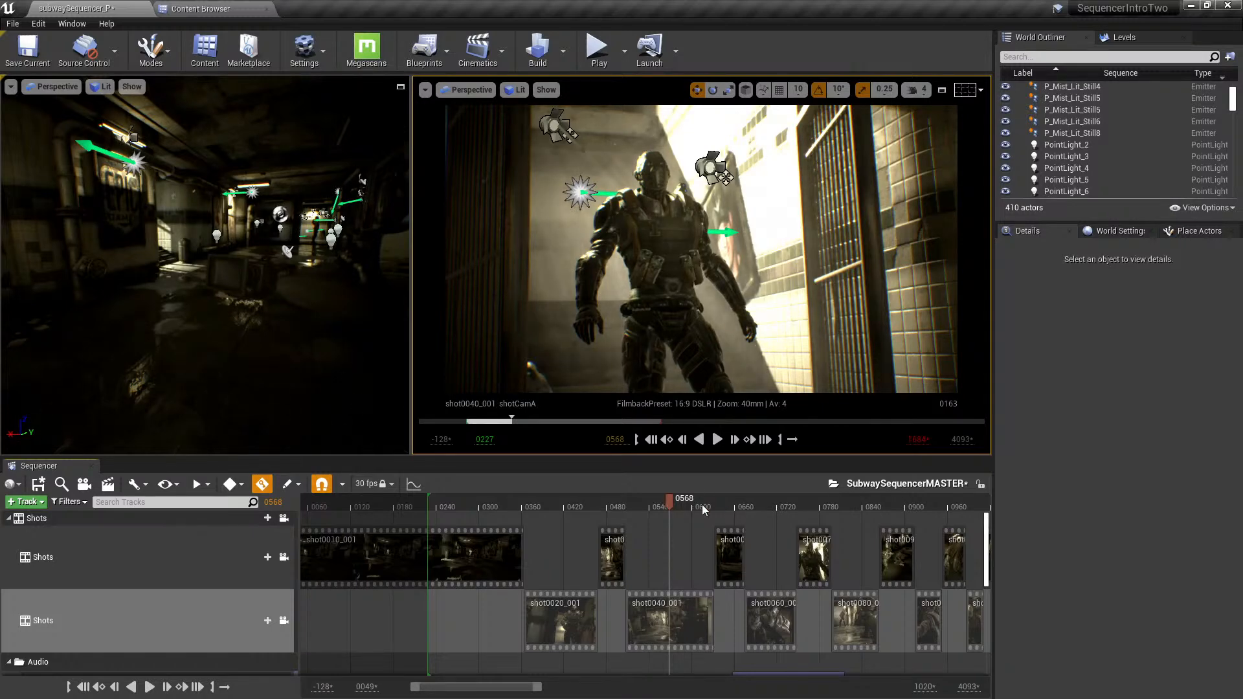
- Widen the free perspective viewport beside the shot camera view and scrub the master sequence back to frame 536
left_click_drag(690, 498, 655, 503)
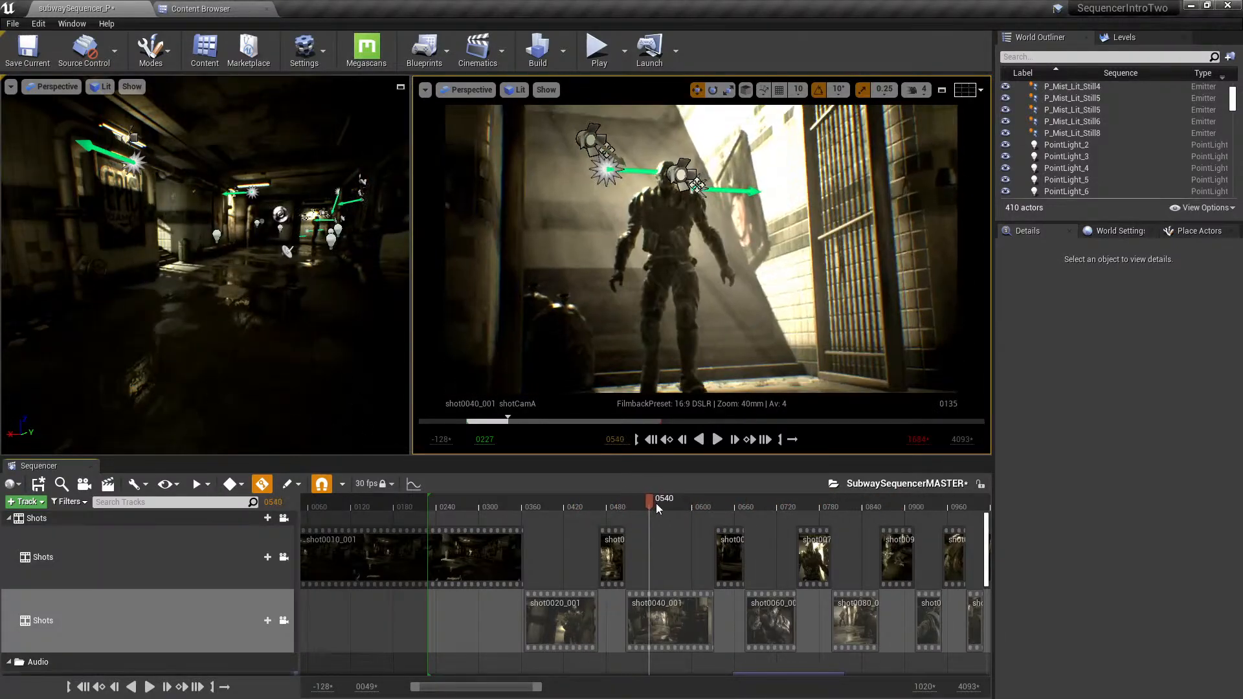
scroll(176, 622, "down", 5)
scroll(178, 618, "up", 5)
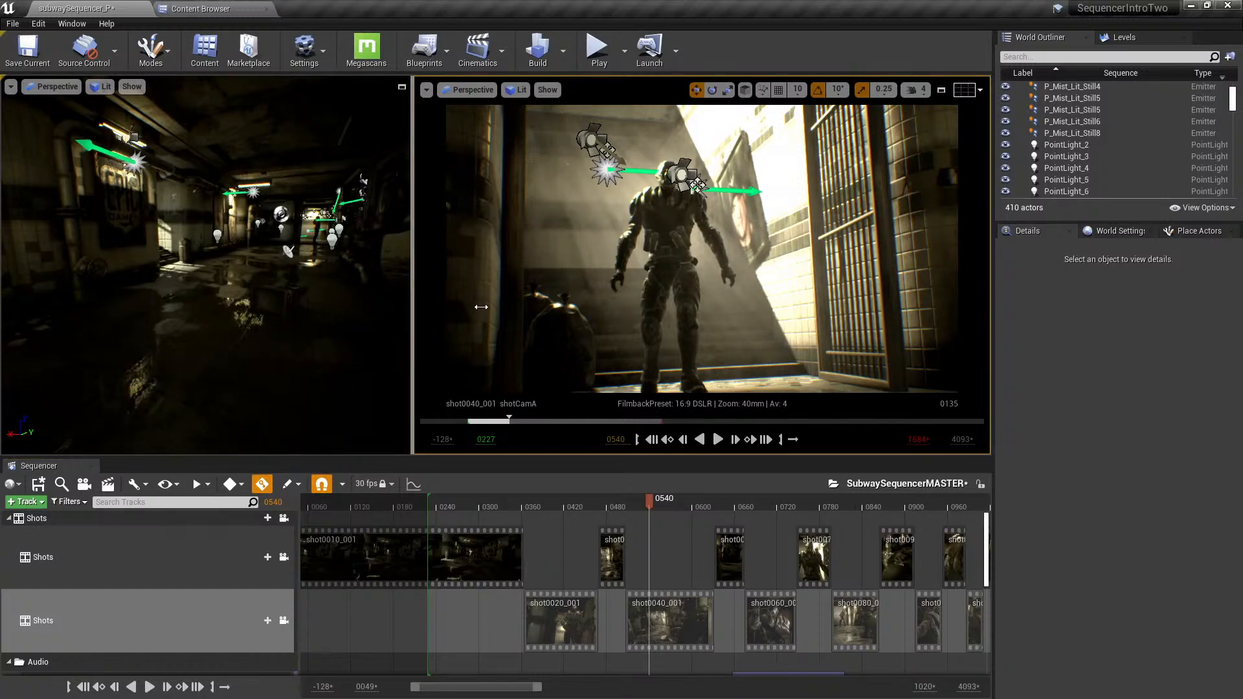
left_click_drag(411, 291, 480, 303)
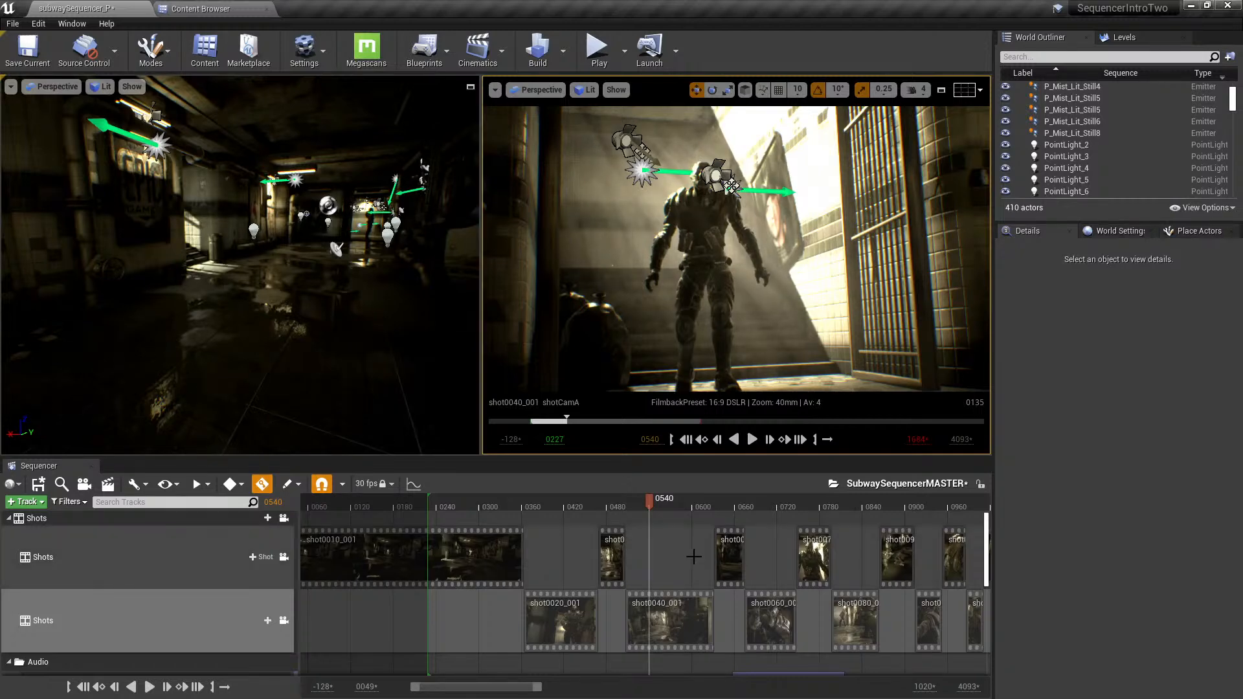
mouse_move(640, 508)
left_mouse_down()
mouse_move(608, 502)
mouse_move(647, 503)
left_mouse_up()
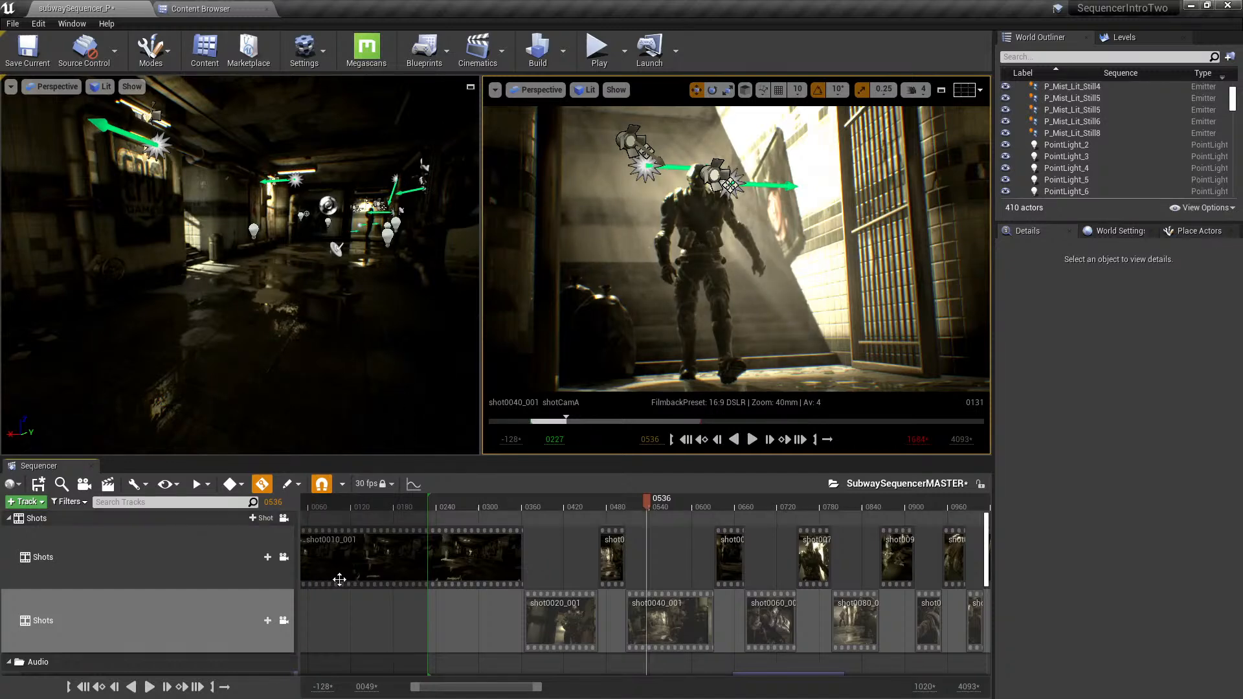
- Collapse the Shots track and the Audio folder, and expand the Shots track again
left_click(9, 519)
left_click(8, 535)
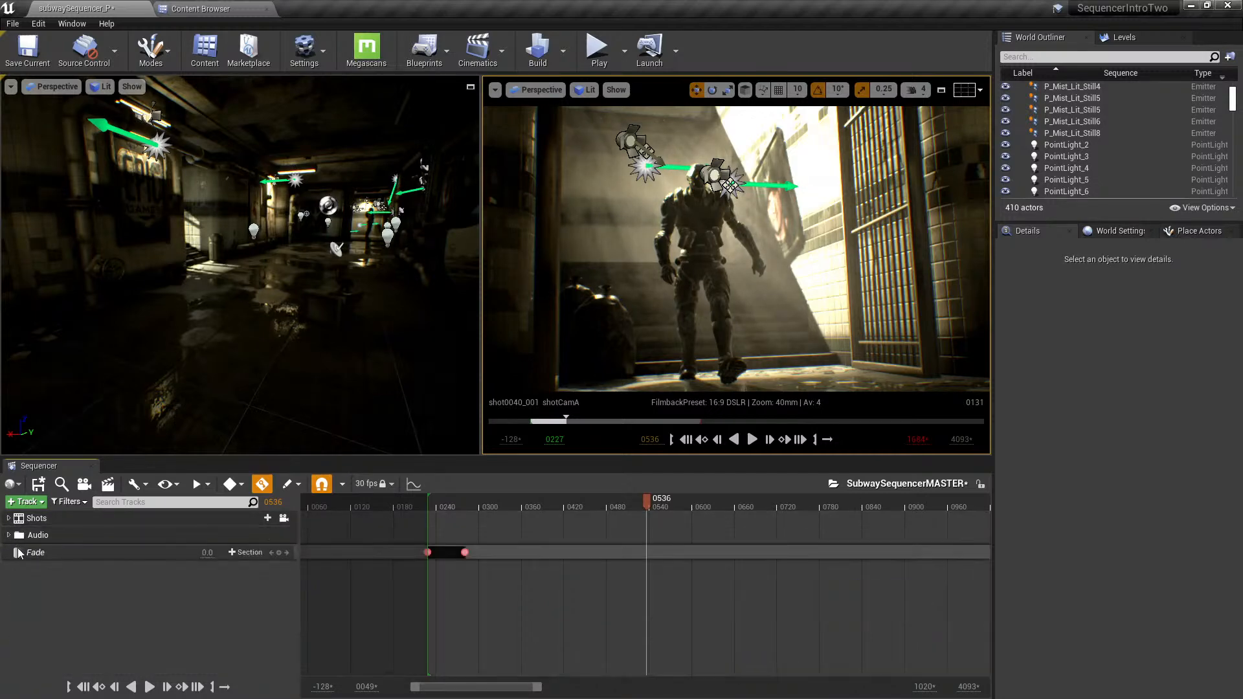
double_click(55, 520)
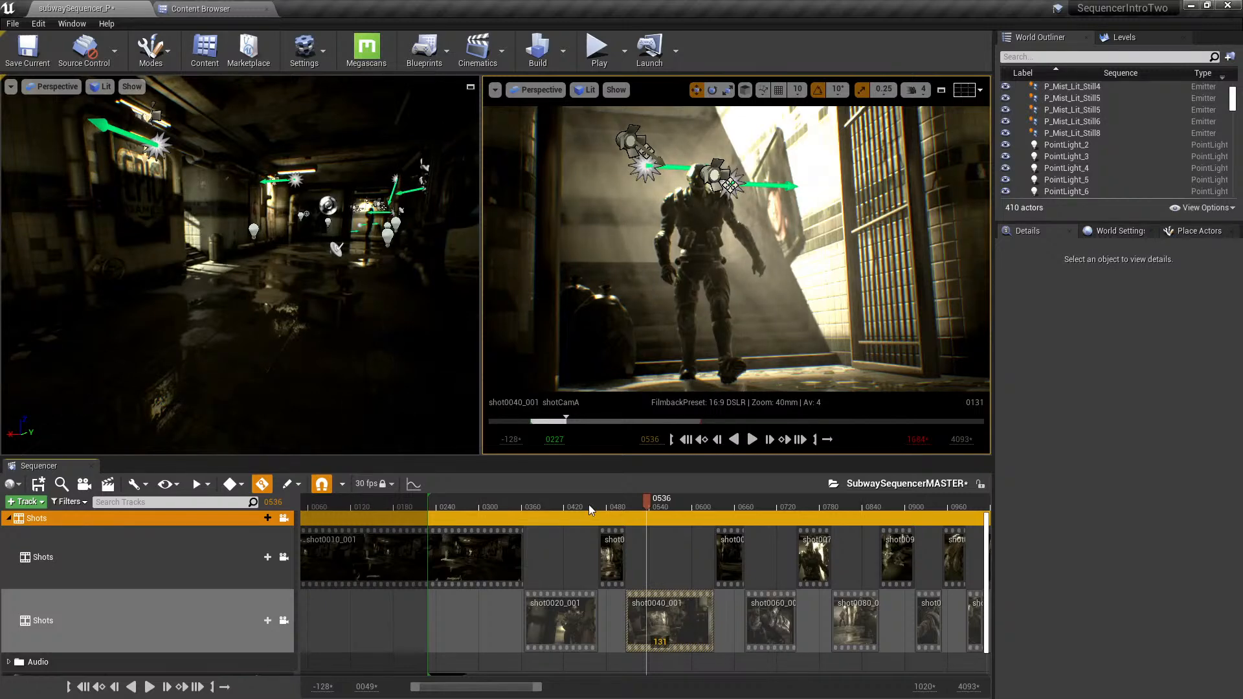
- Review the naming, timeline, shot numbering and track options for a new master sequence, and close the settings without creating one
left_click(477, 48)
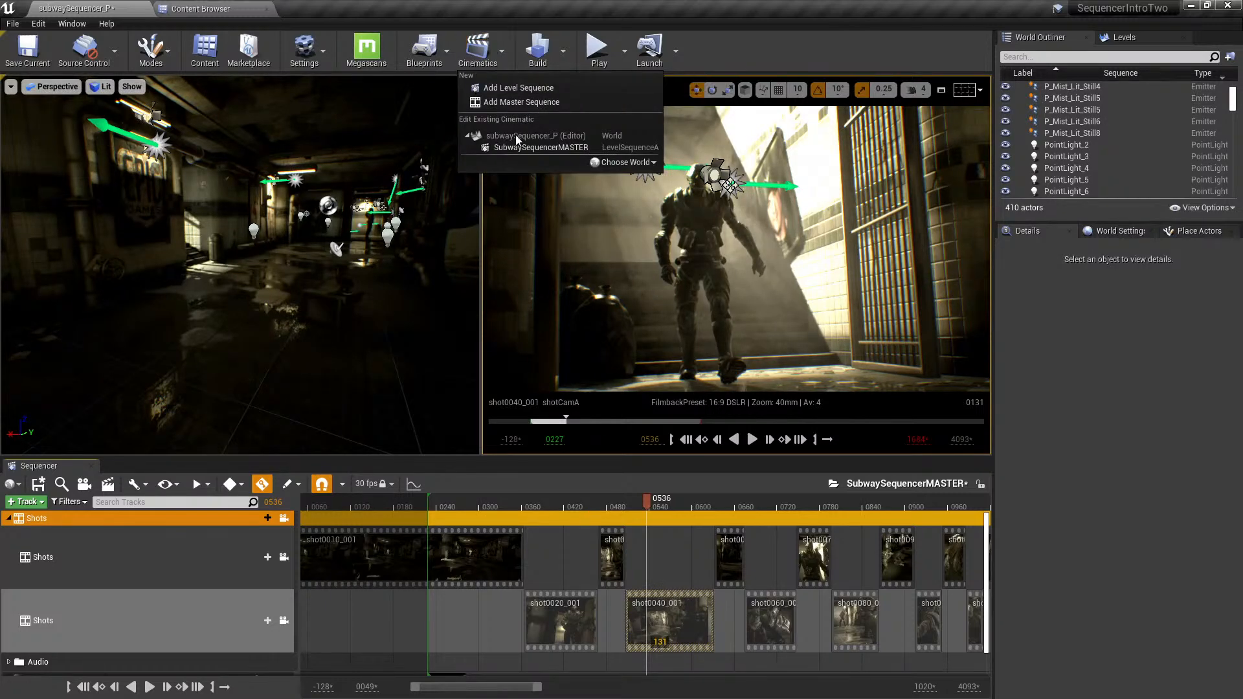
left_click(528, 101)
scroll(676, 337, "down", 5)
scroll(679, 334, "down", 6)
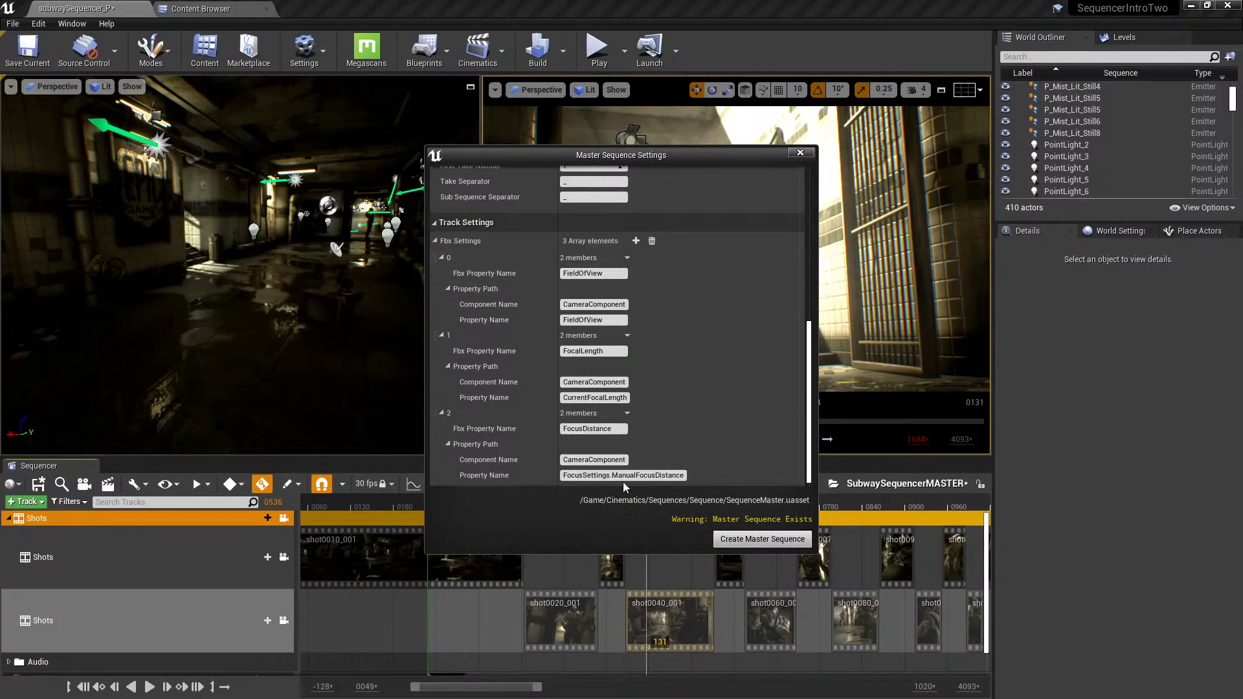
scroll(591, 438, "up", 5)
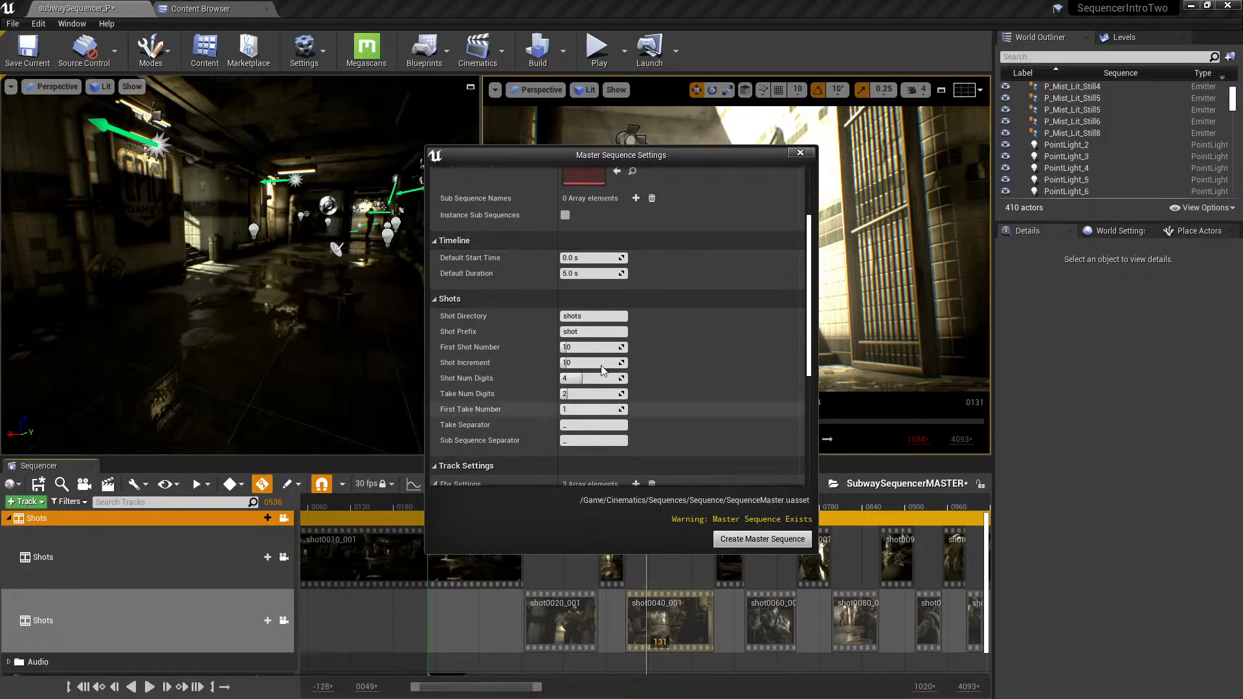
scroll(660, 401, "up", 3)
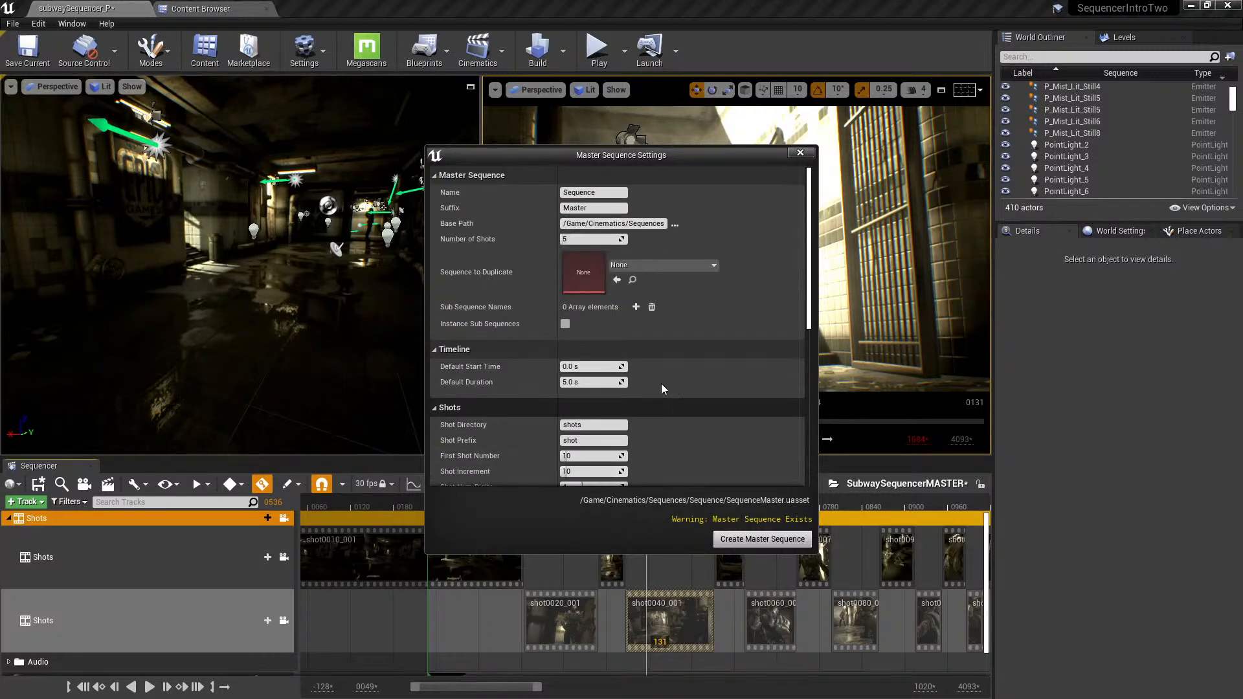
scroll(601, 264, "down", 5)
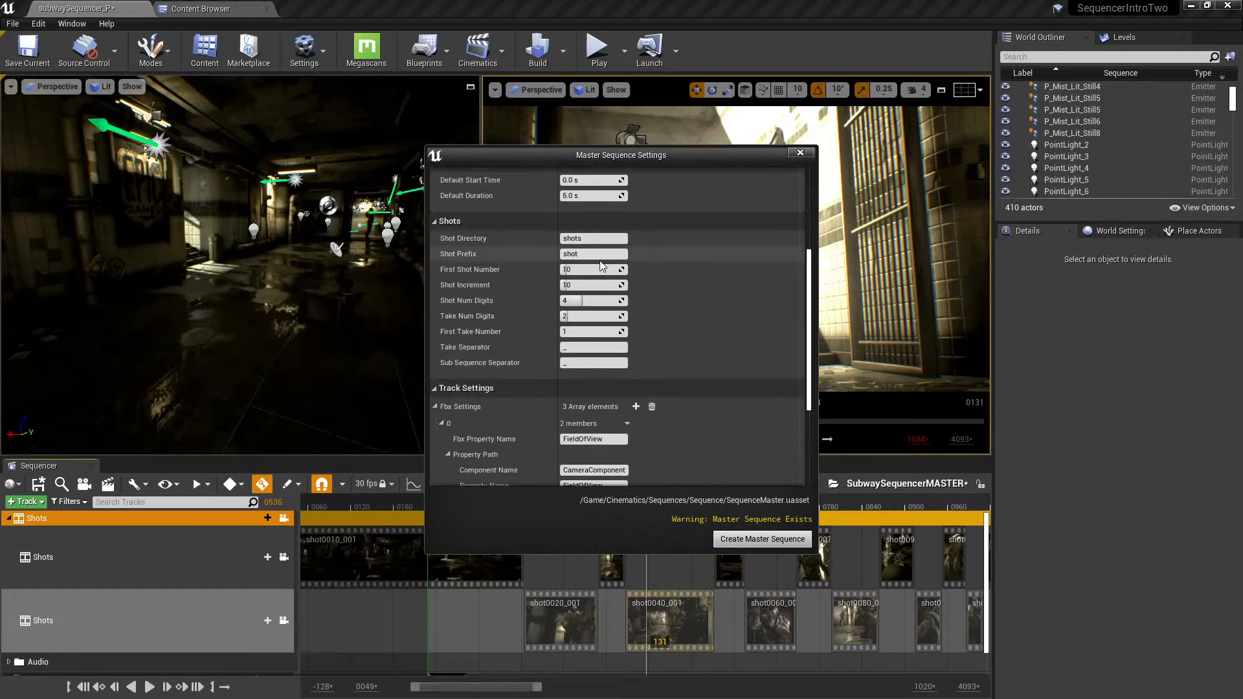
scroll(744, 227, "up", 1)
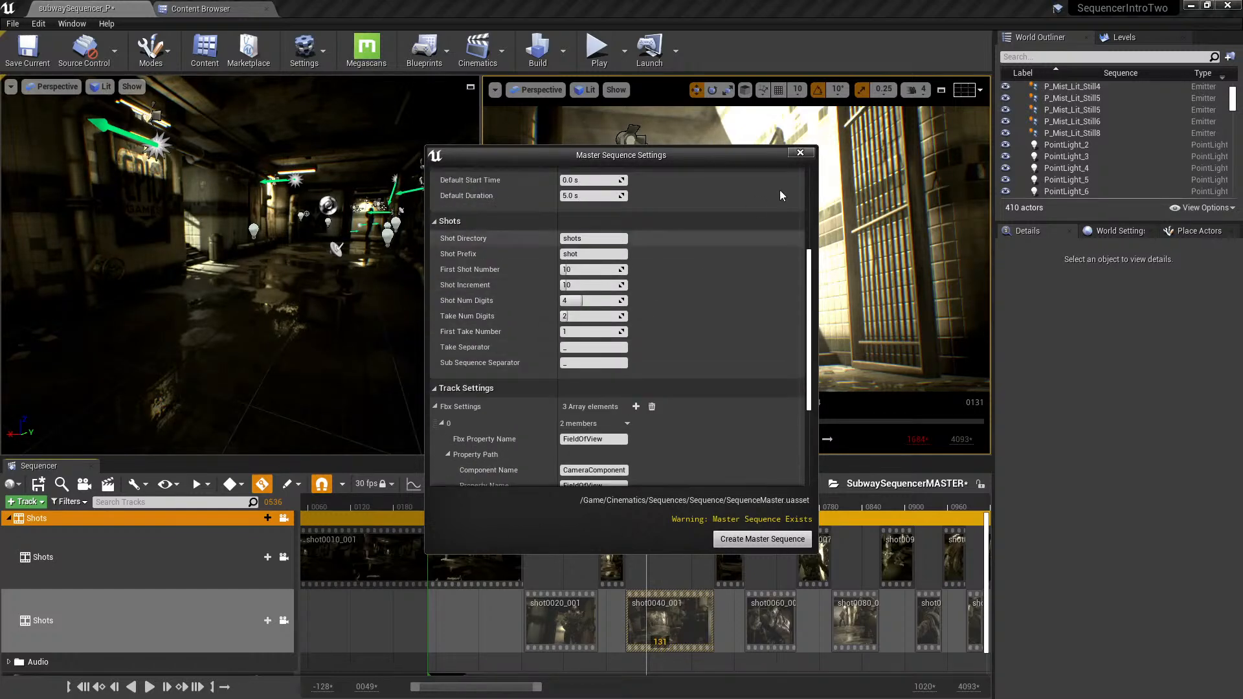
left_click(800, 153)
- Switch to the Discord video call and turn on the webcam
double_click(753, 6)
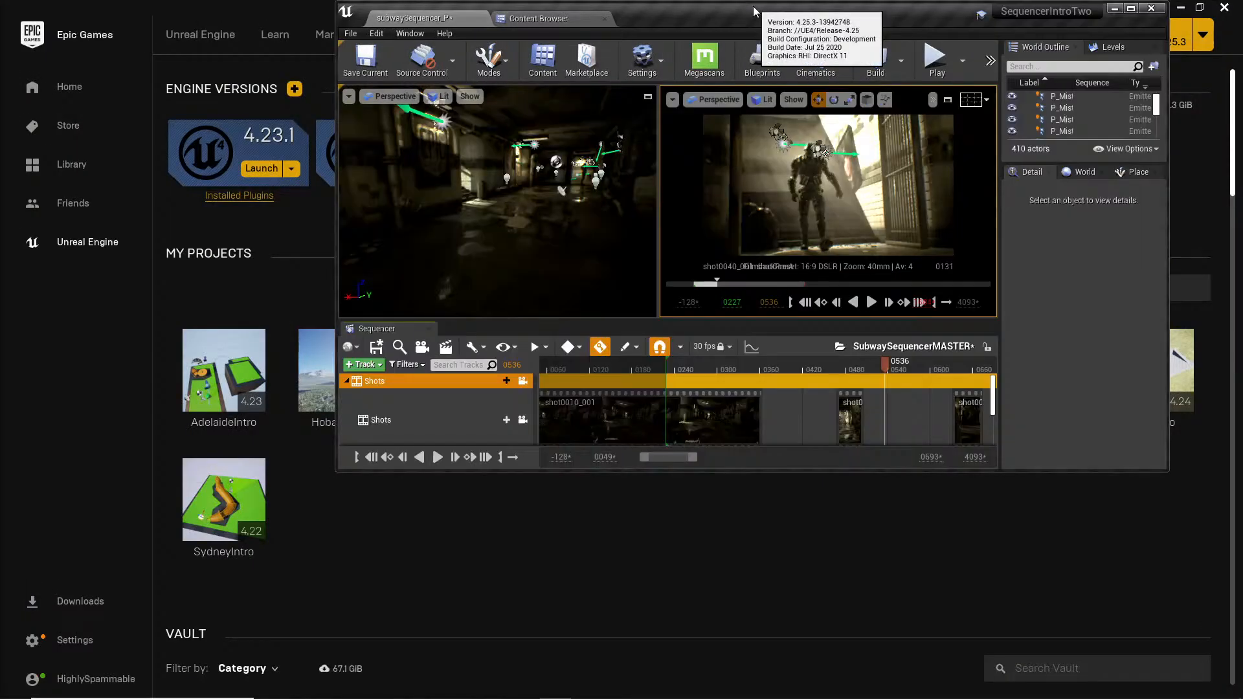
double_click(790, 13)
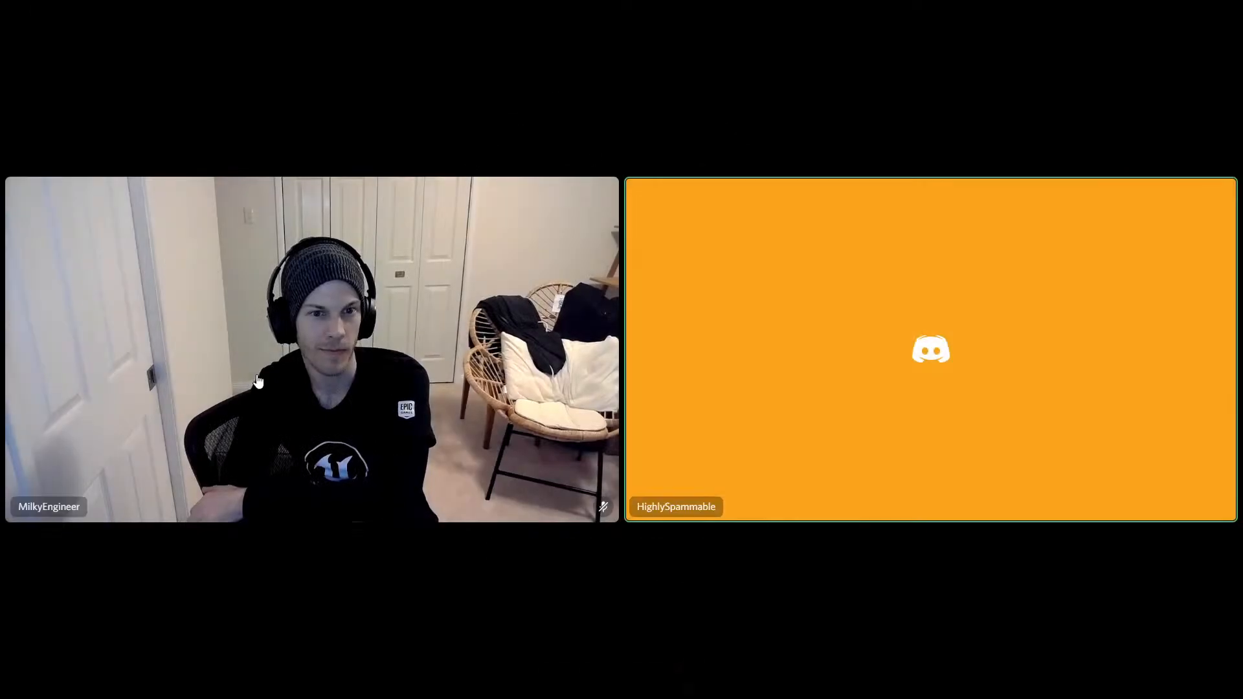
left_click(548, 672)
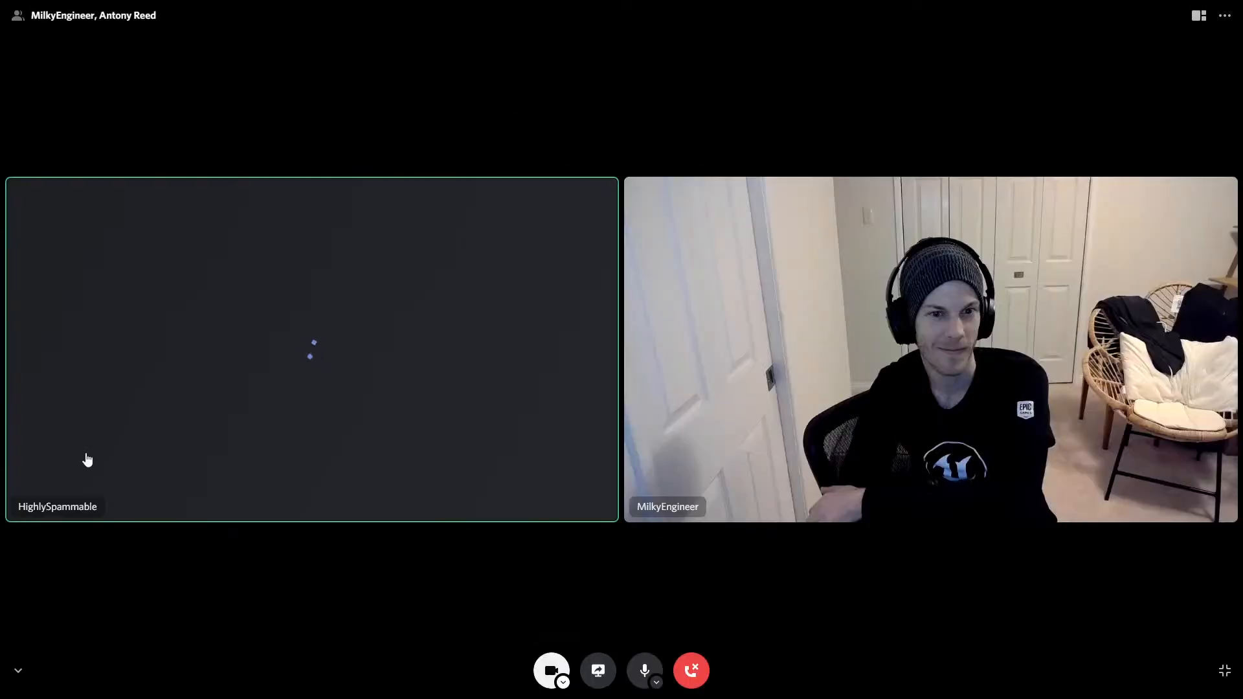